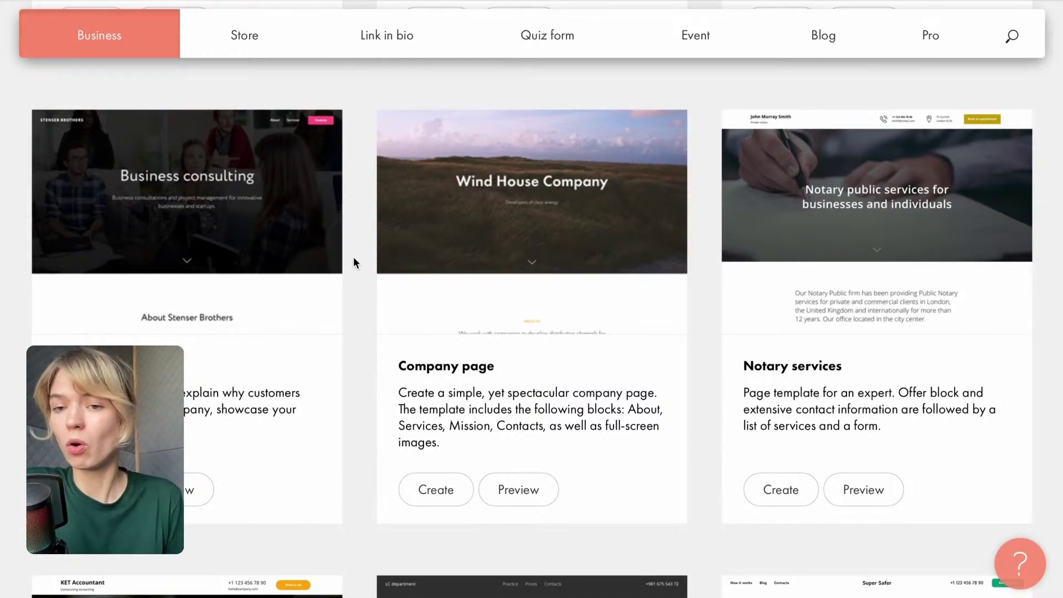
Preview the Store, Link in bio, Quiz form, Event, Blog and Pro template categories in turn.
scroll(310, 116, up, 20)
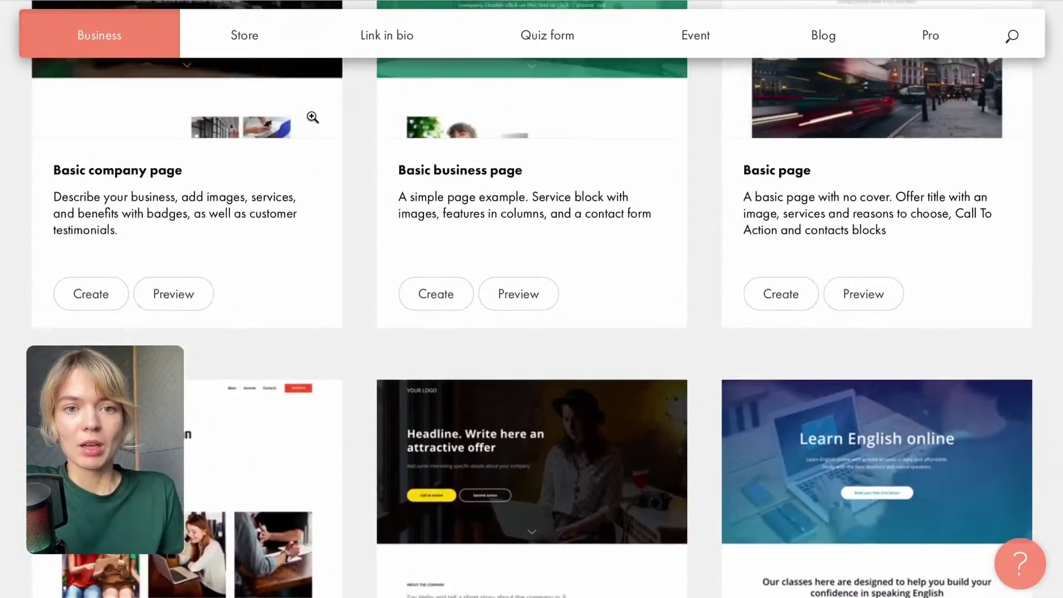
scroll(311, 116, up, 6)
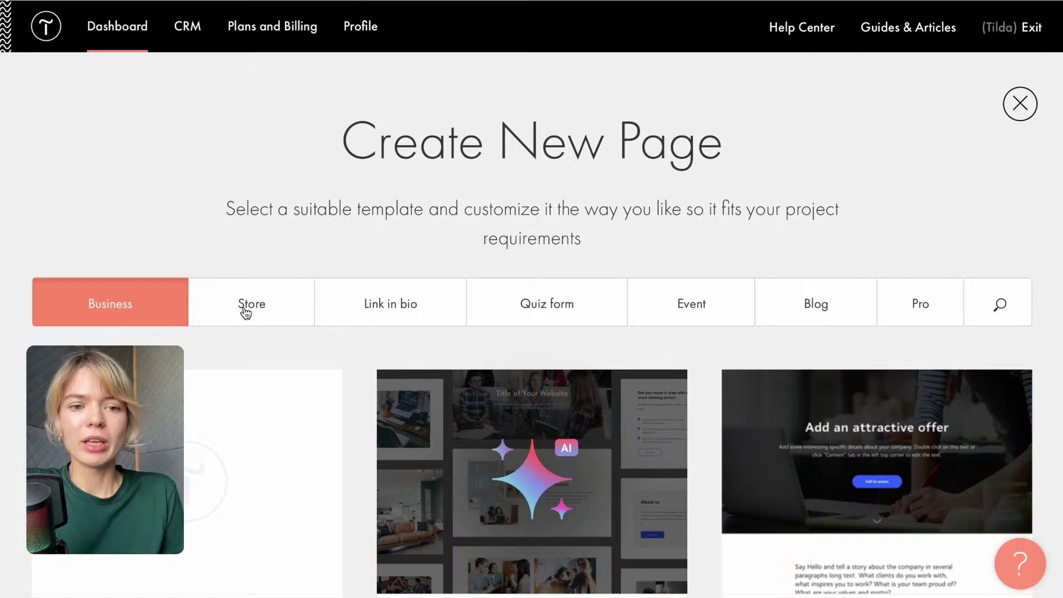
click(245, 312)
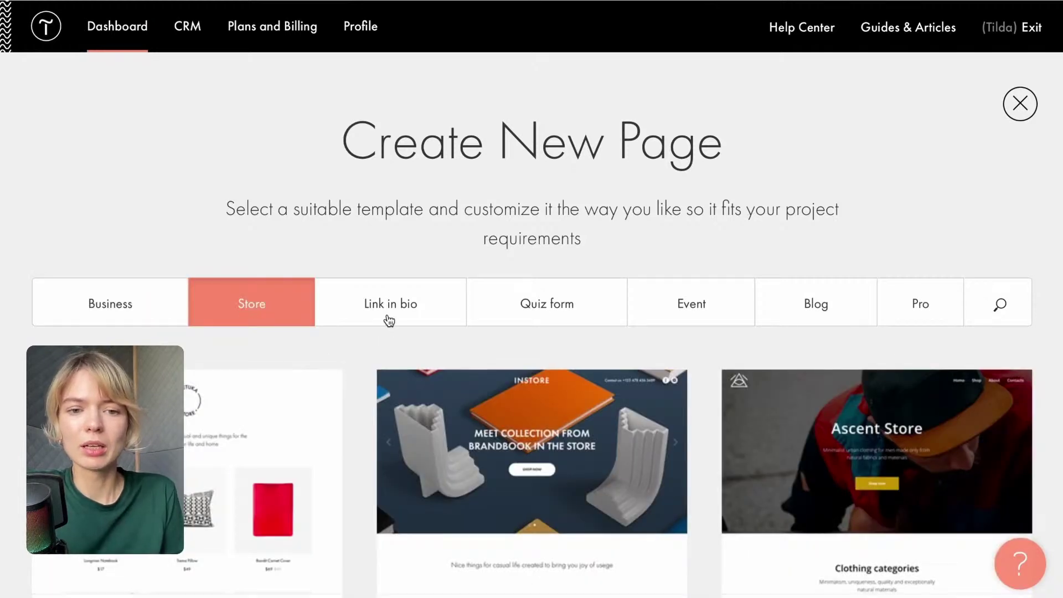
click(389, 320)
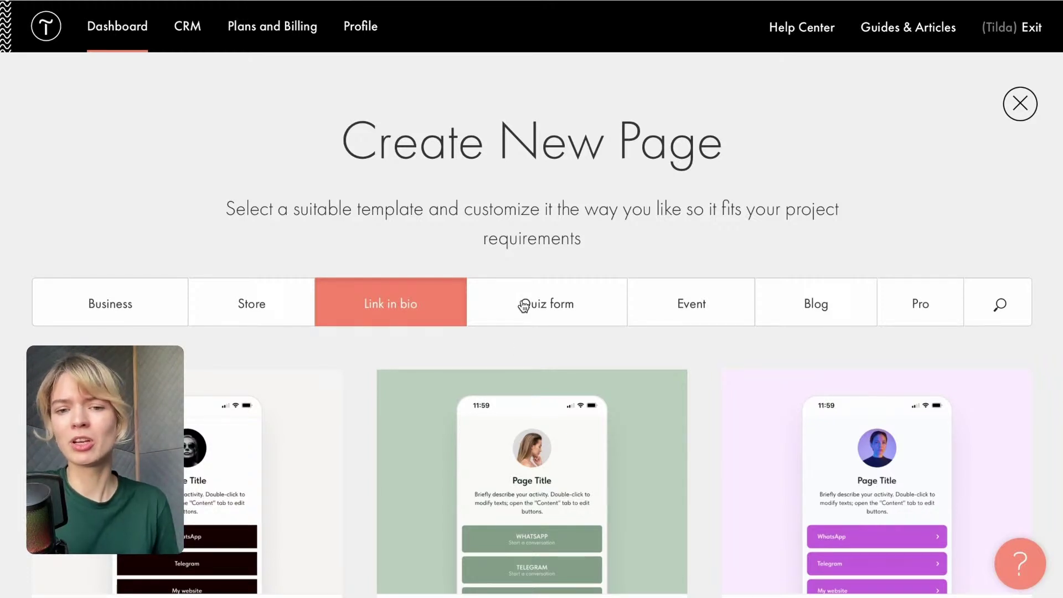
click(542, 318)
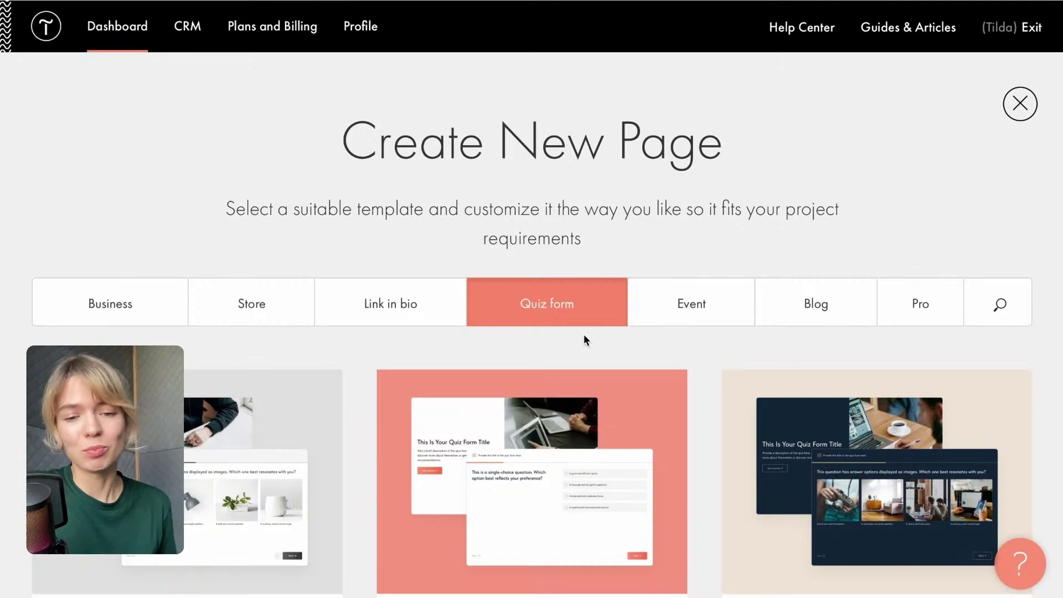
click(682, 303)
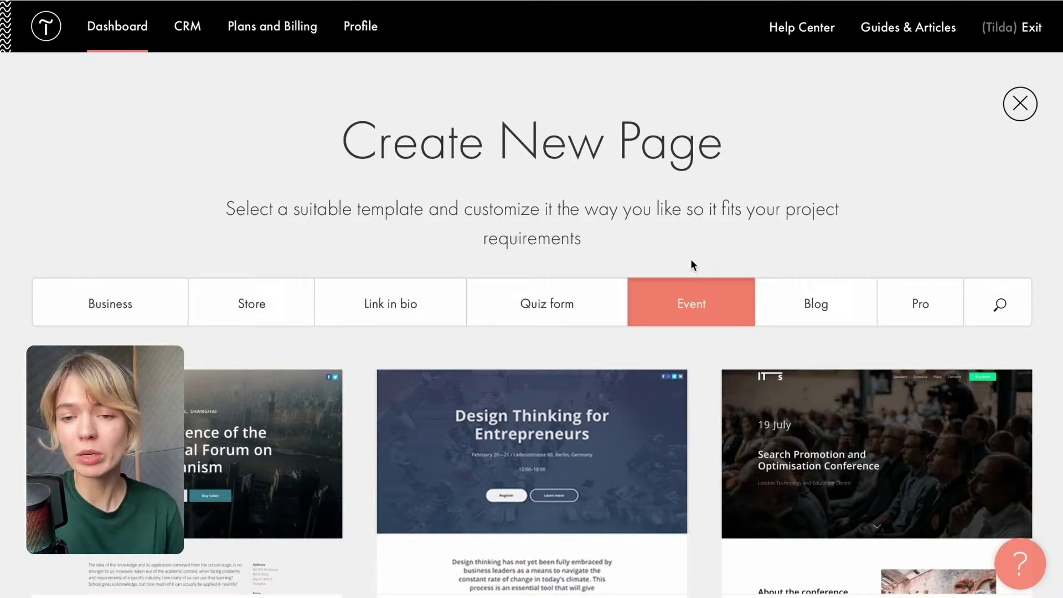
click(803, 304)
scroll(808, 302, down, 1)
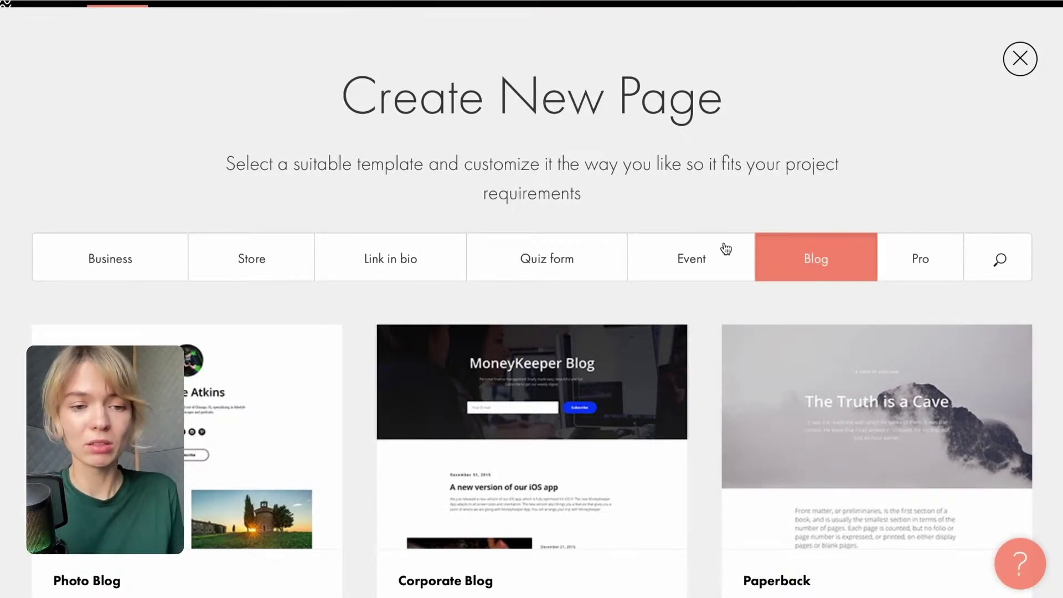
click(919, 265)
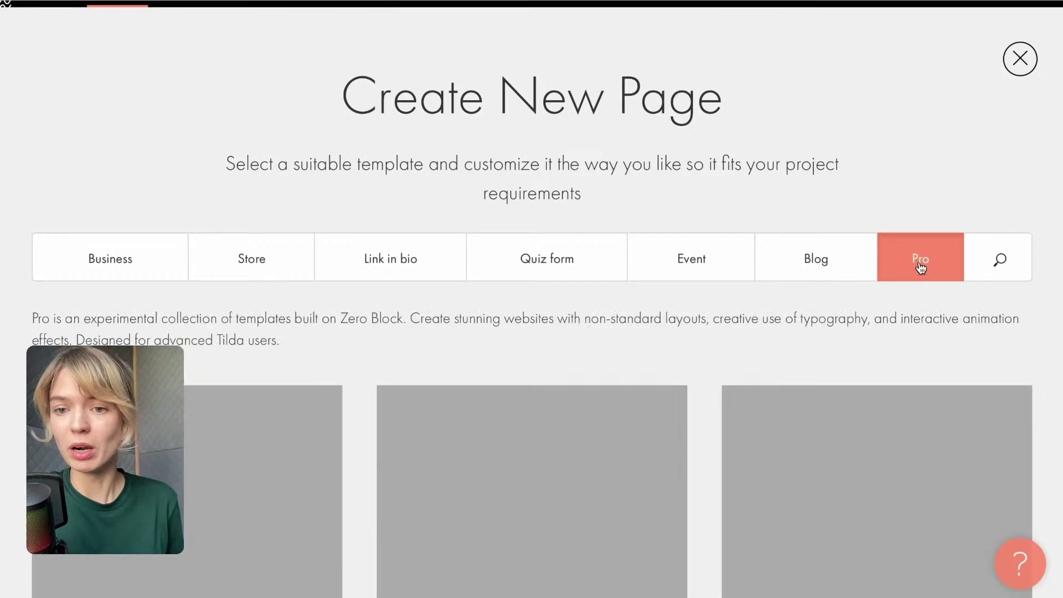
Scroll down through the Pro template cards such as Dwira, Photolab, Fox and Coffee.
scroll(838, 219, down, 2)
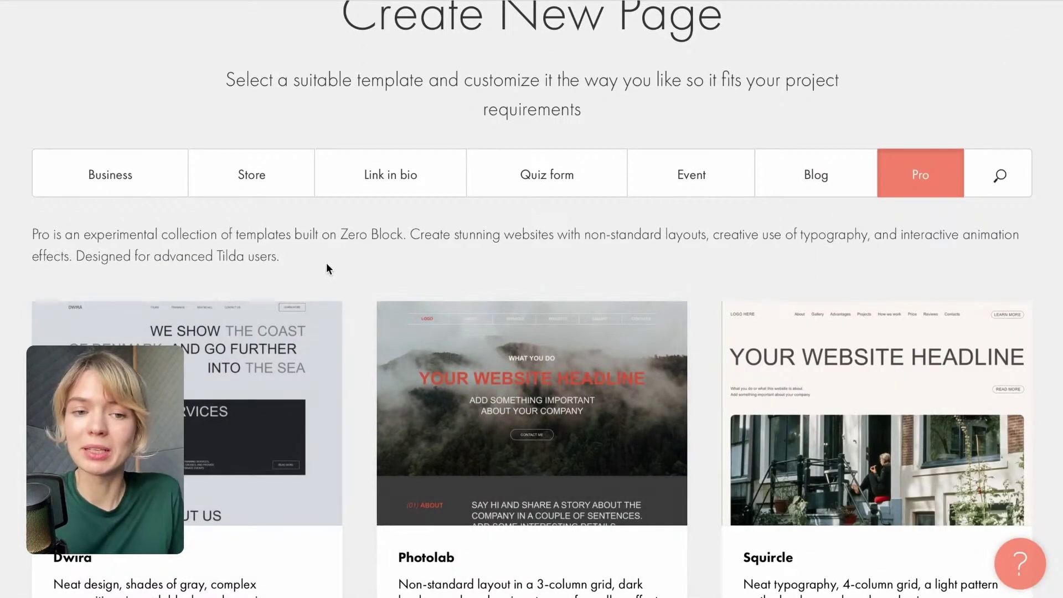
scroll(376, 363, down, 3)
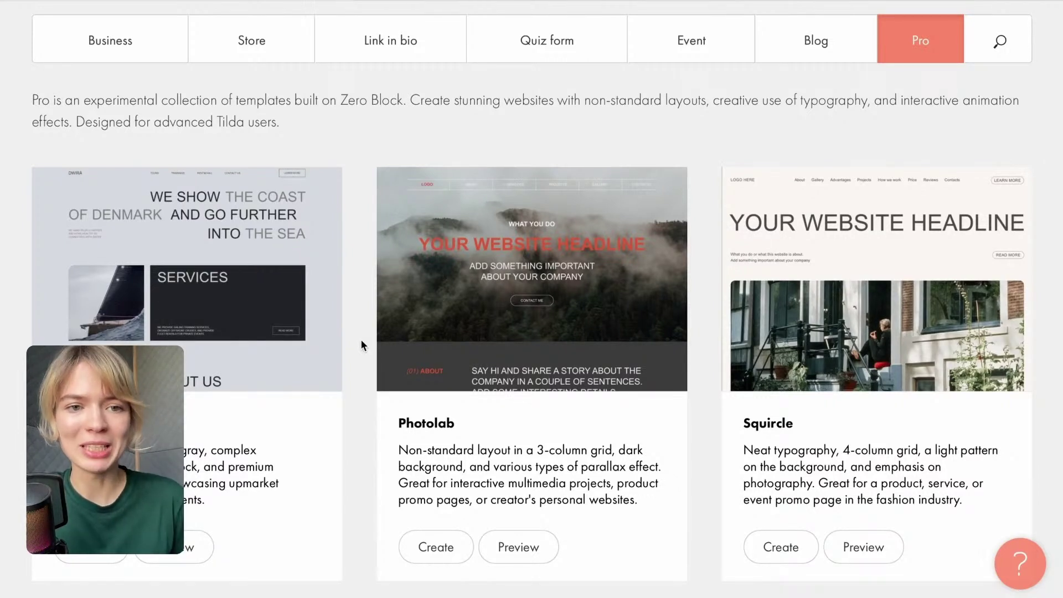
scroll(360, 340, up, 1)
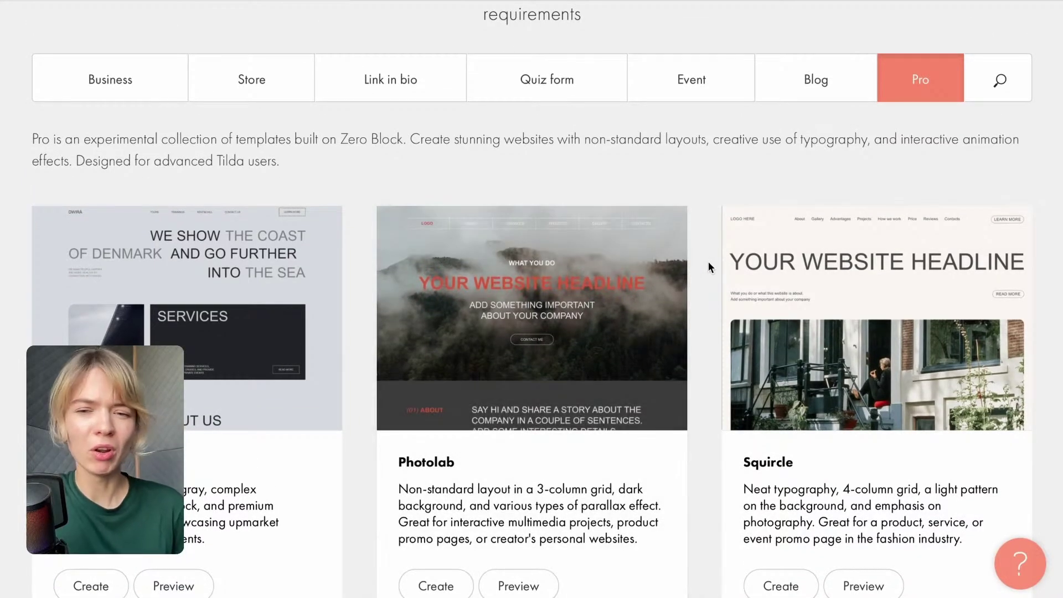
scroll(708, 267, down, 8)
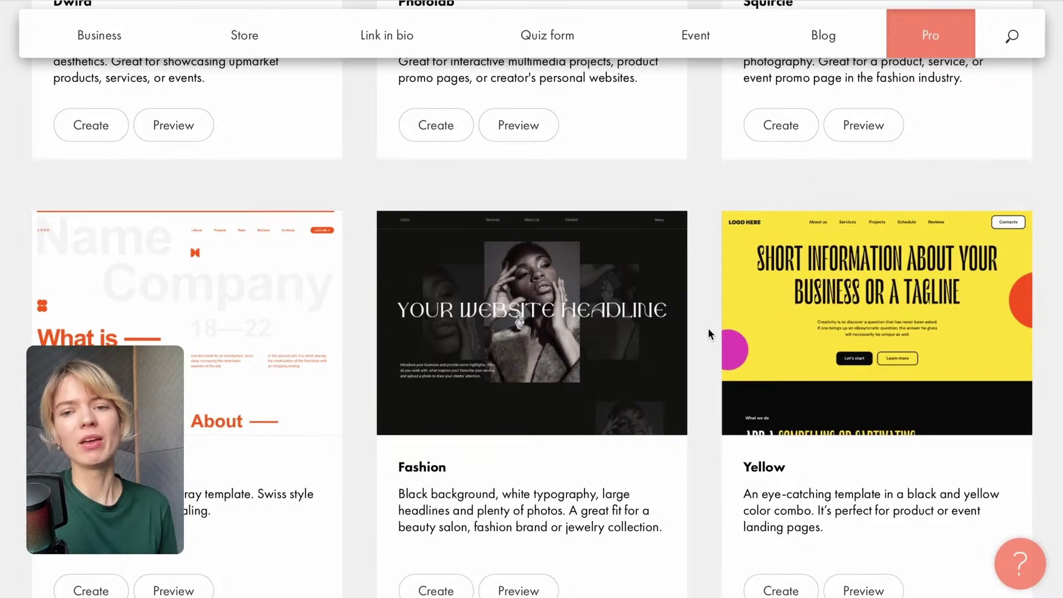
scroll(709, 331, down, 3)
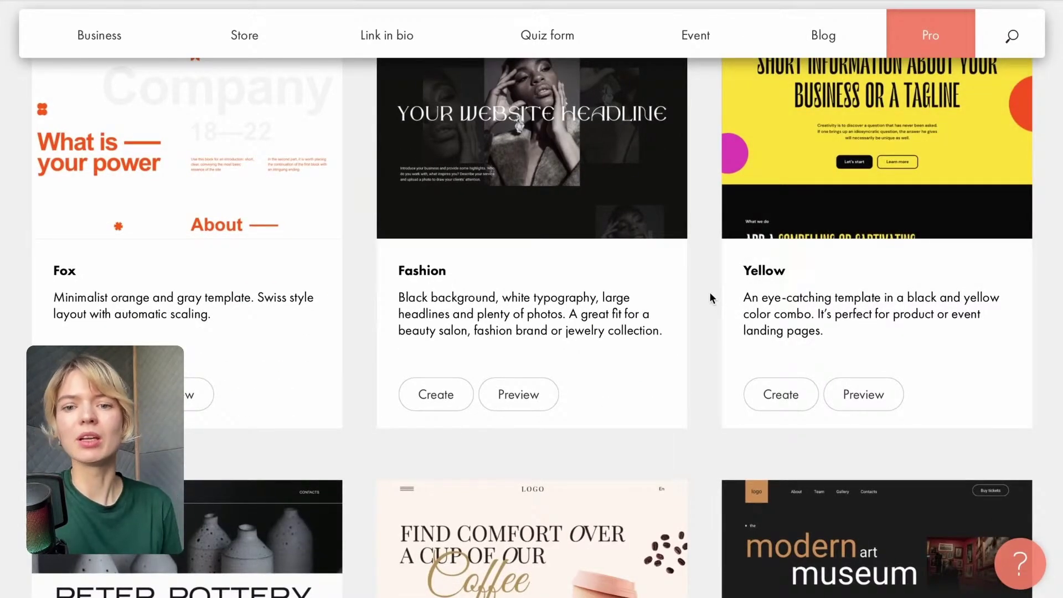
scroll(710, 298, down, 3)
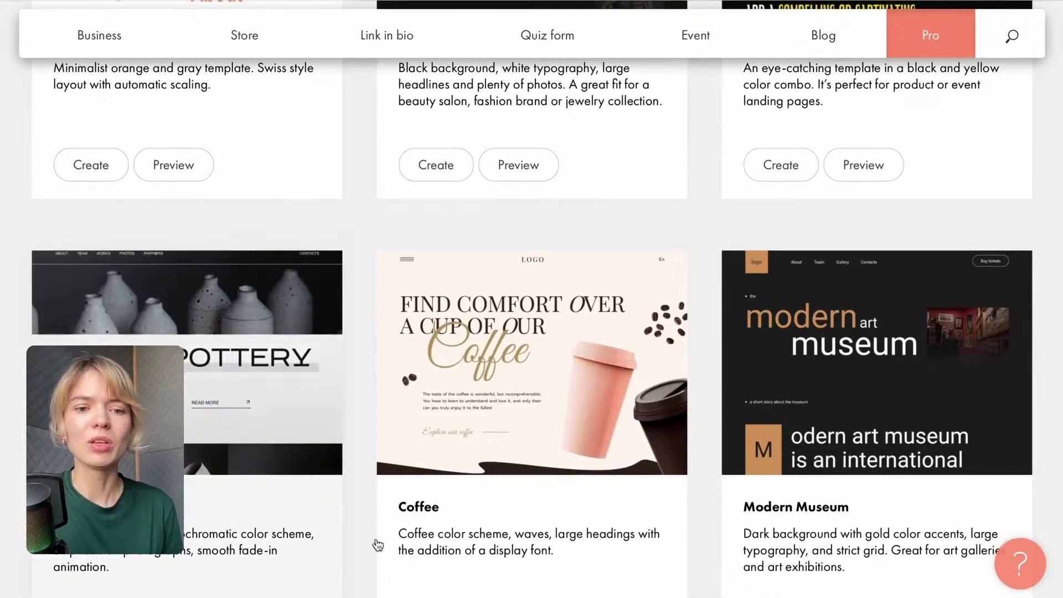
scroll(620, 230, down, 7)
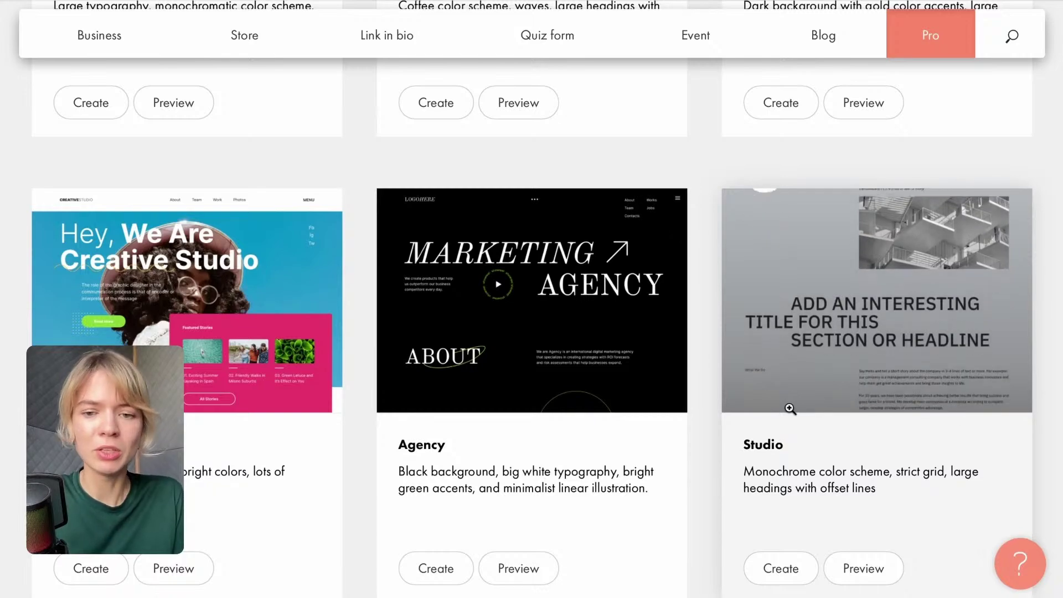
Scroll back to the top of the Pro gallery and switch to the Business templates.
scroll(684, 288, up, 20)
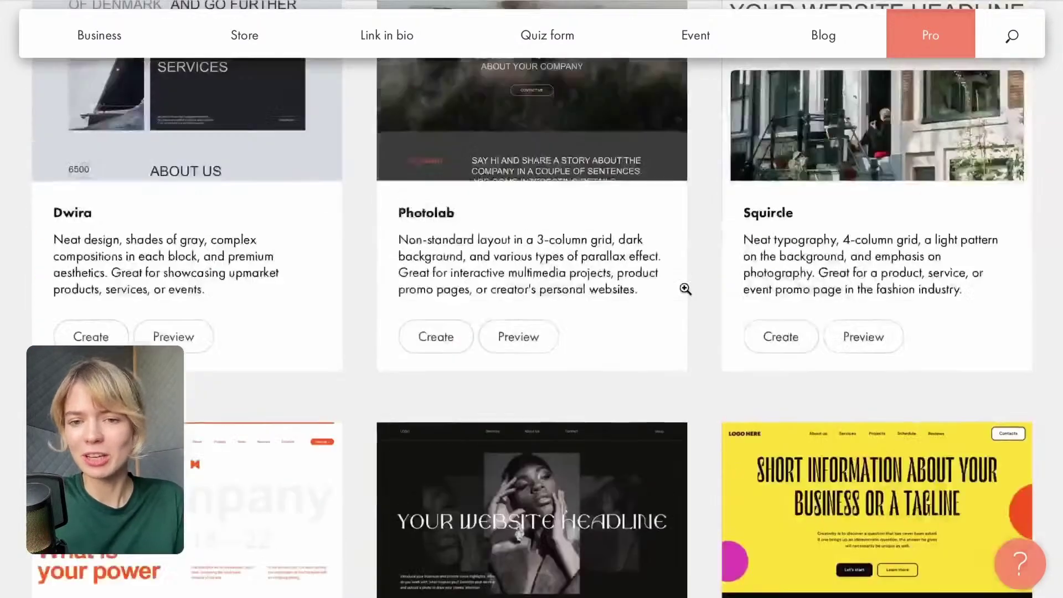
scroll(684, 299, down, 4)
scroll(207, 117, up, 2)
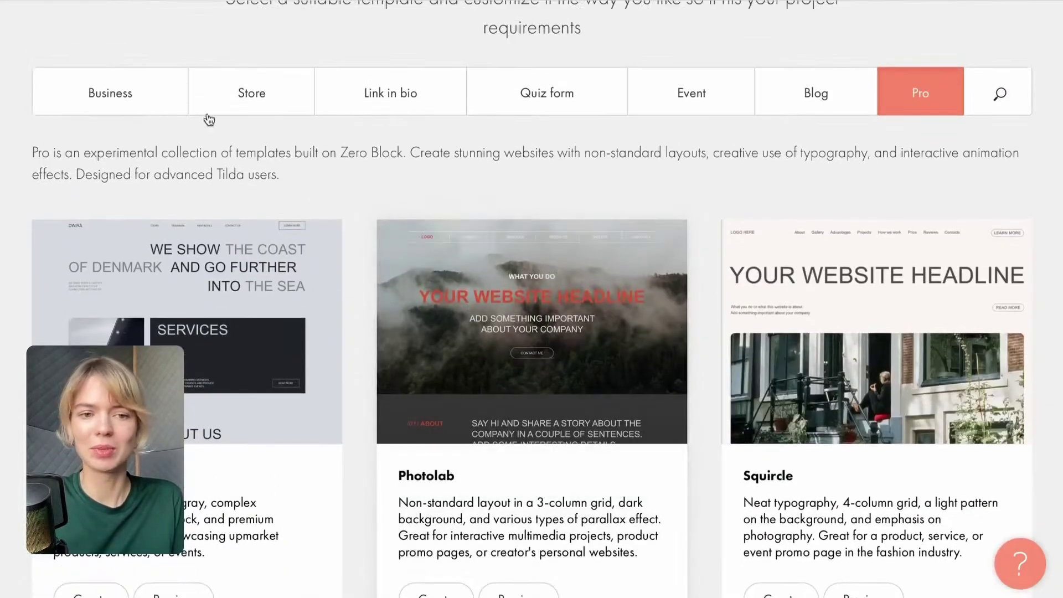
scroll(386, 344, down, 3)
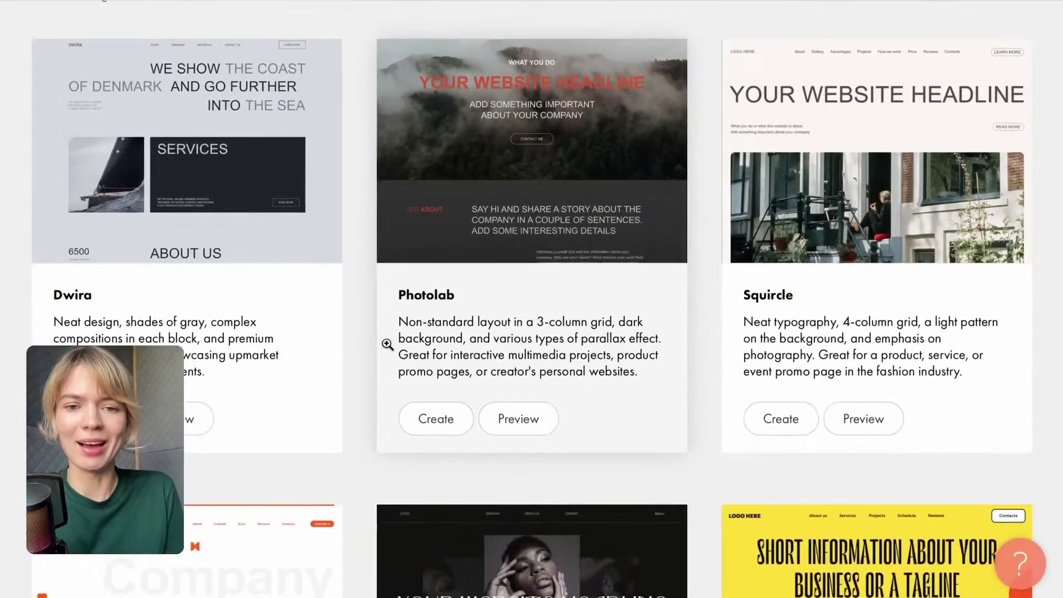
scroll(388, 349, down, 4)
scroll(256, 310, up, 9)
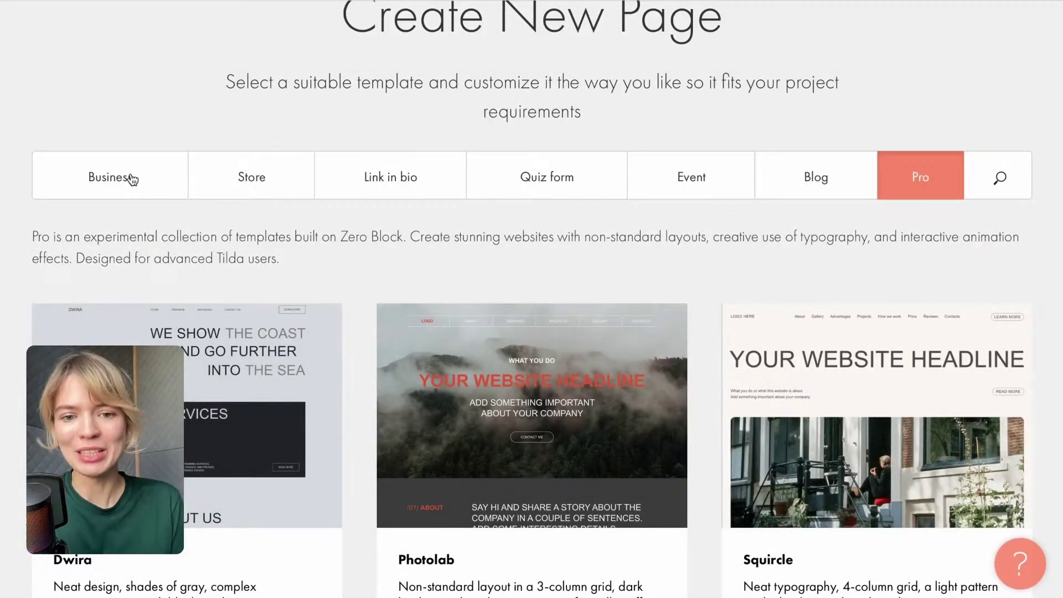
scroll(415, 399, down, 8)
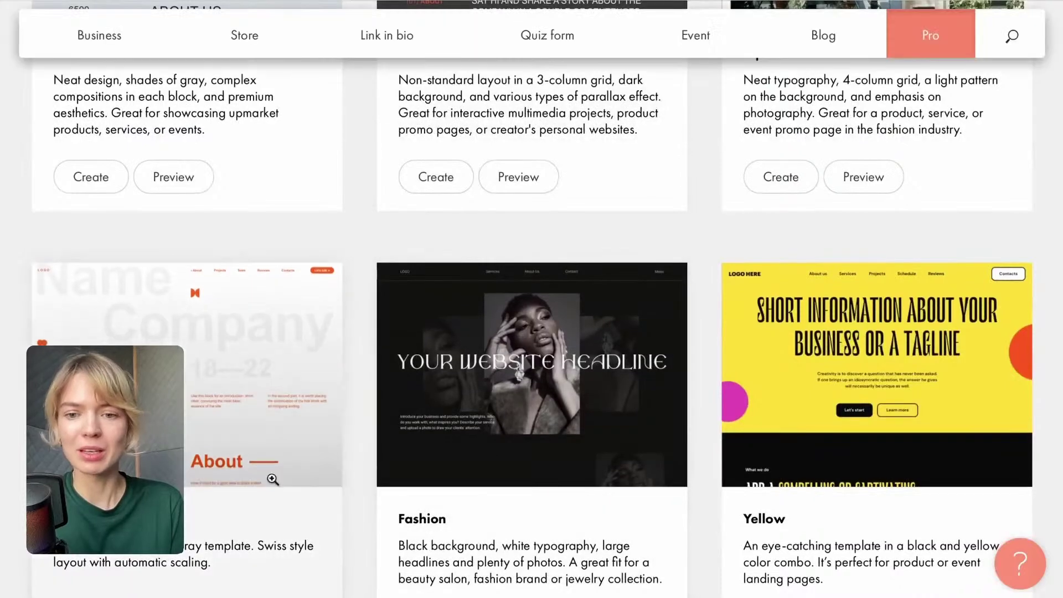
scroll(159, 200, up, 10)
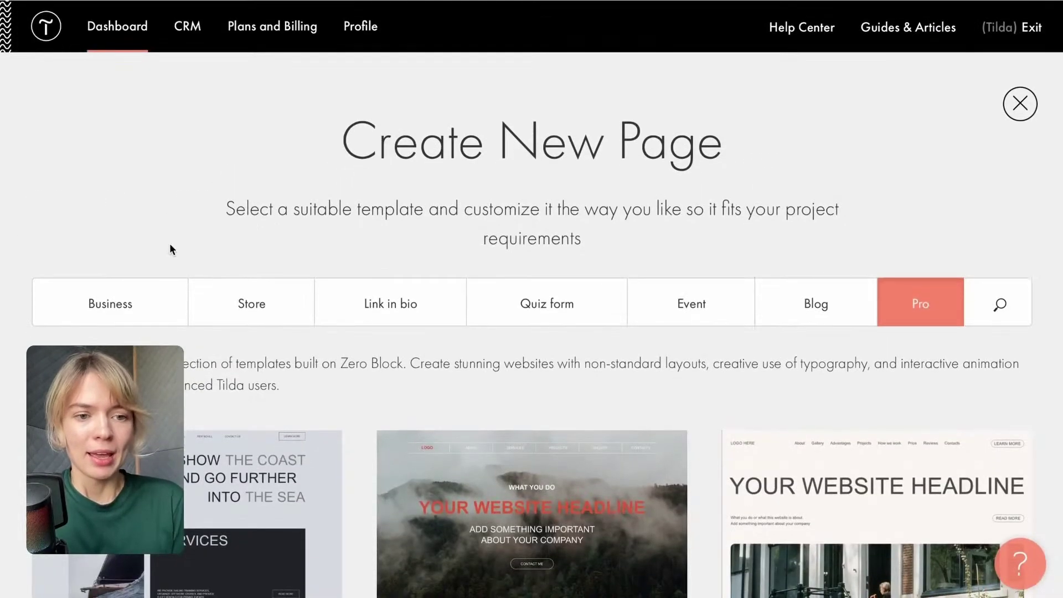
click(129, 303)
Create a page from the Blank page card and open its Block Library via More Blocks.
scroll(158, 337, down, 2)
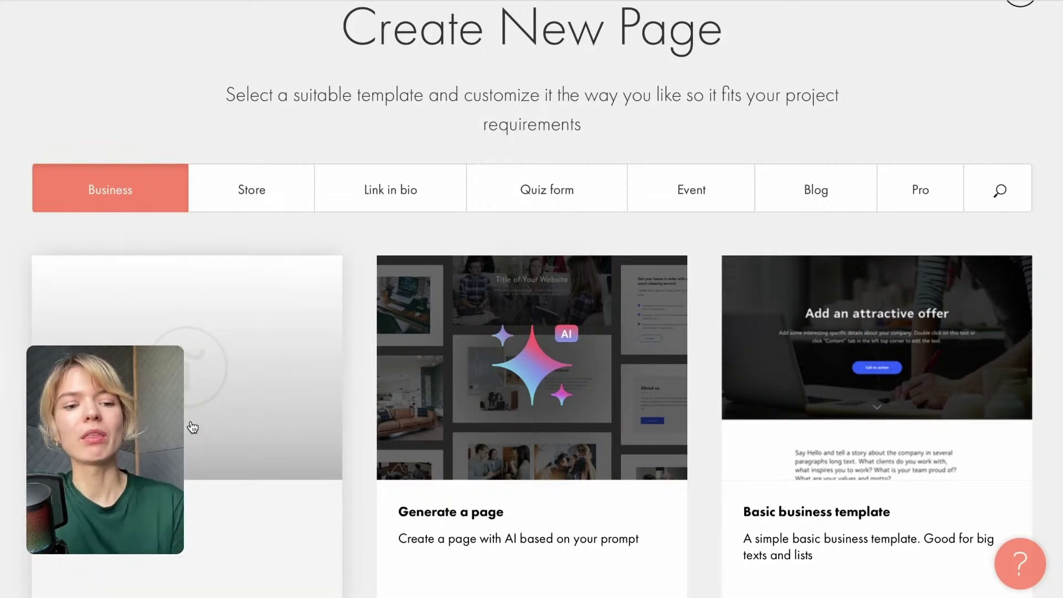
scroll(192, 427, down, 3)
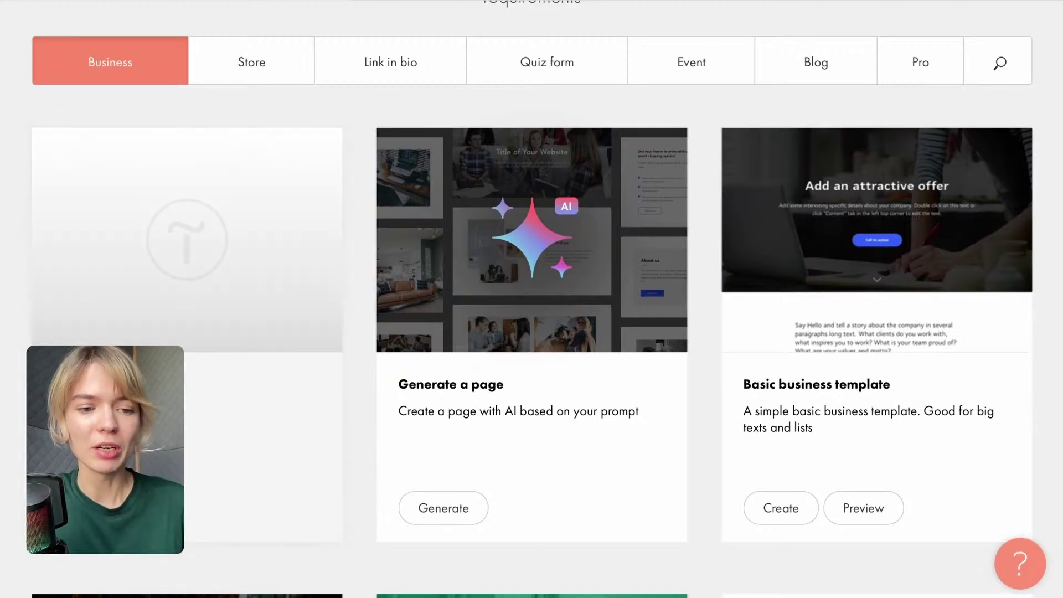
click(192, 426)
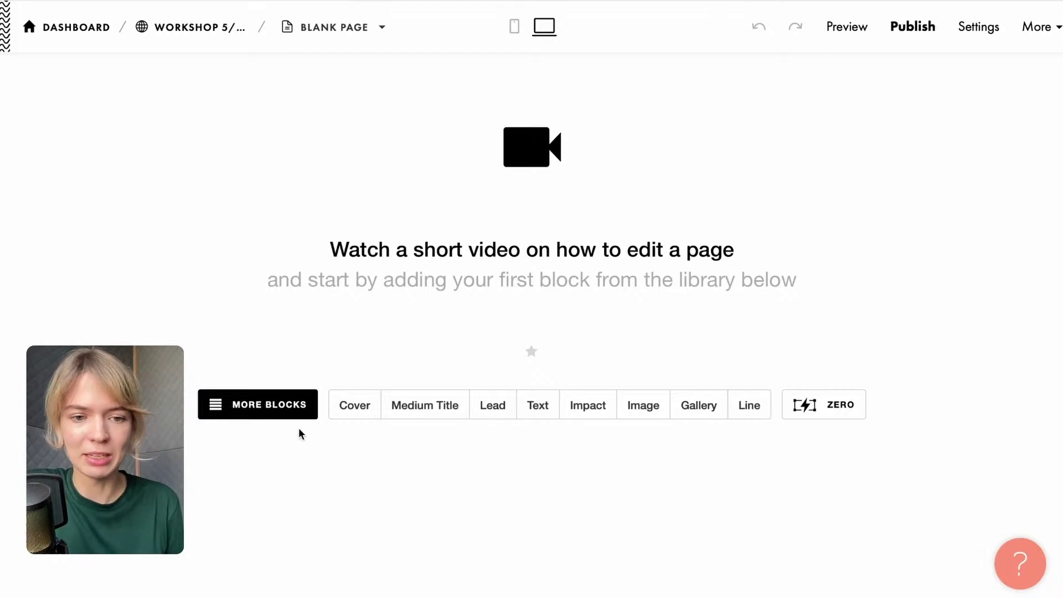
click(280, 413)
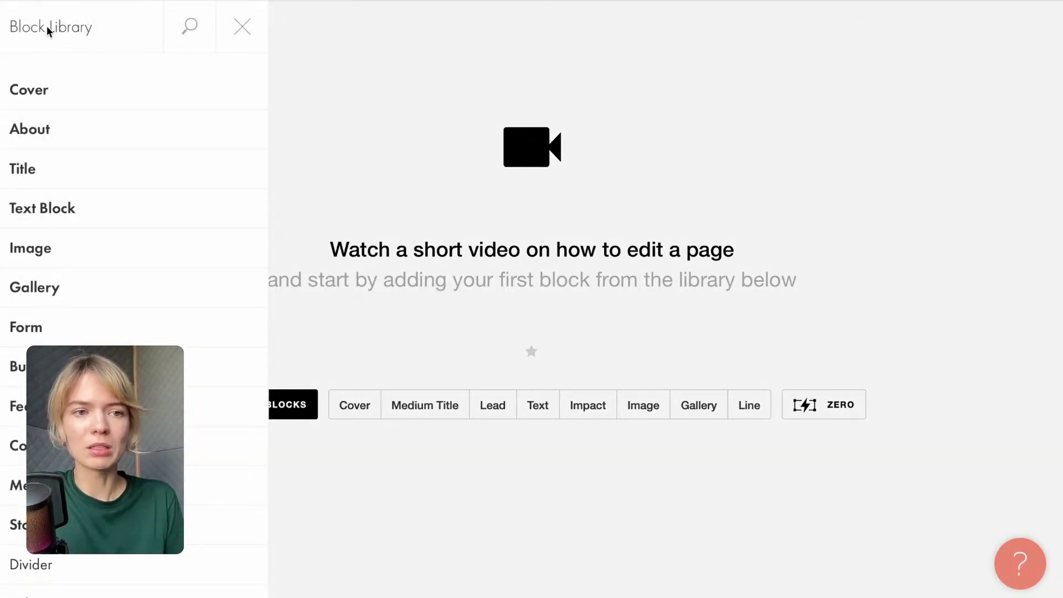
Browse the Cover, About, Title, Text, Image, Gallery, Form and Button block categories.
click(39, 98)
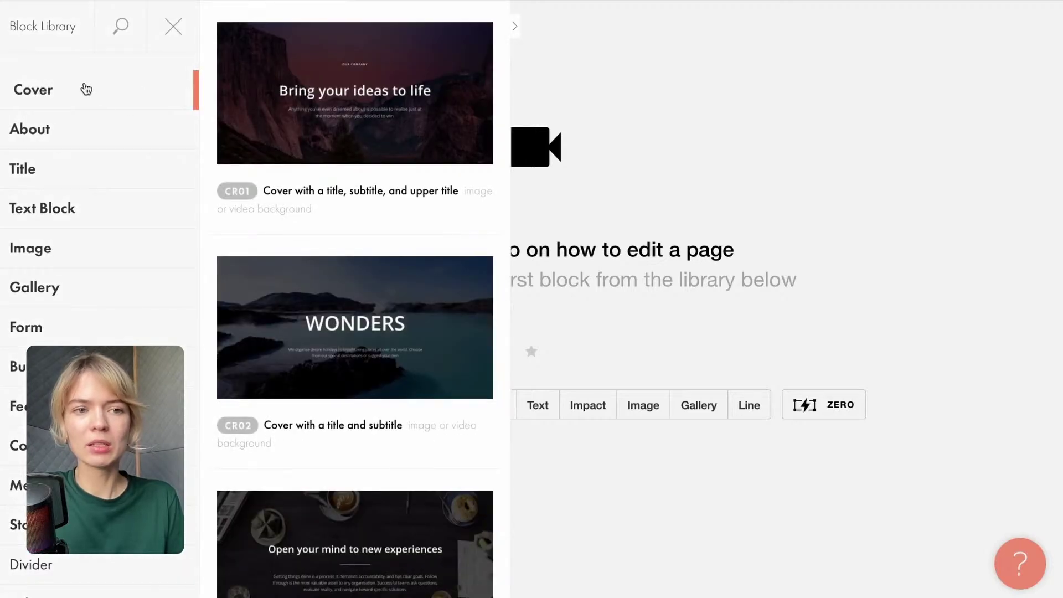
click(40, 130)
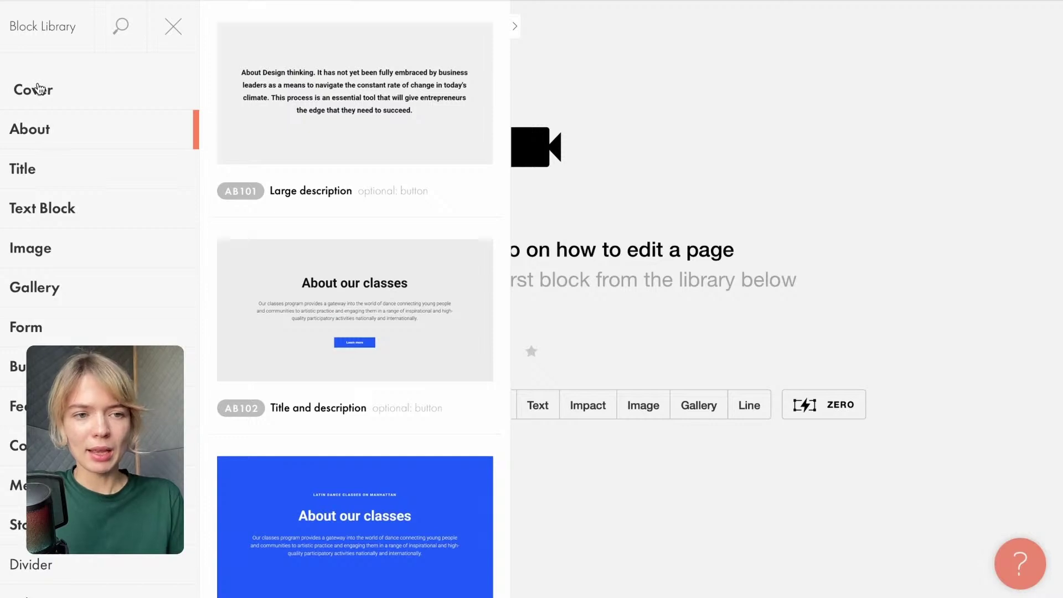
click(42, 96)
click(39, 129)
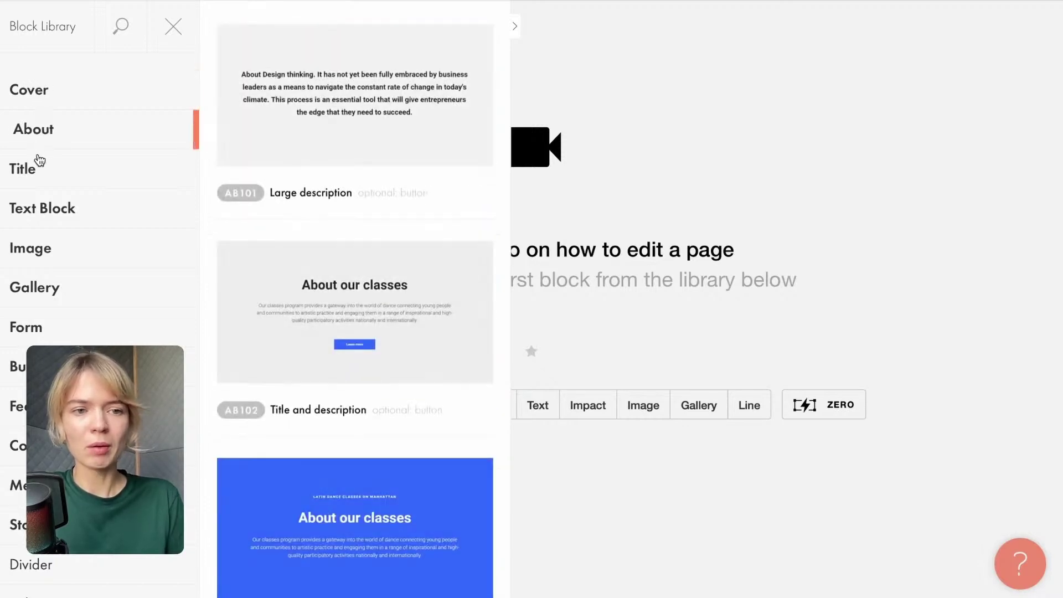
click(37, 166)
click(30, 214)
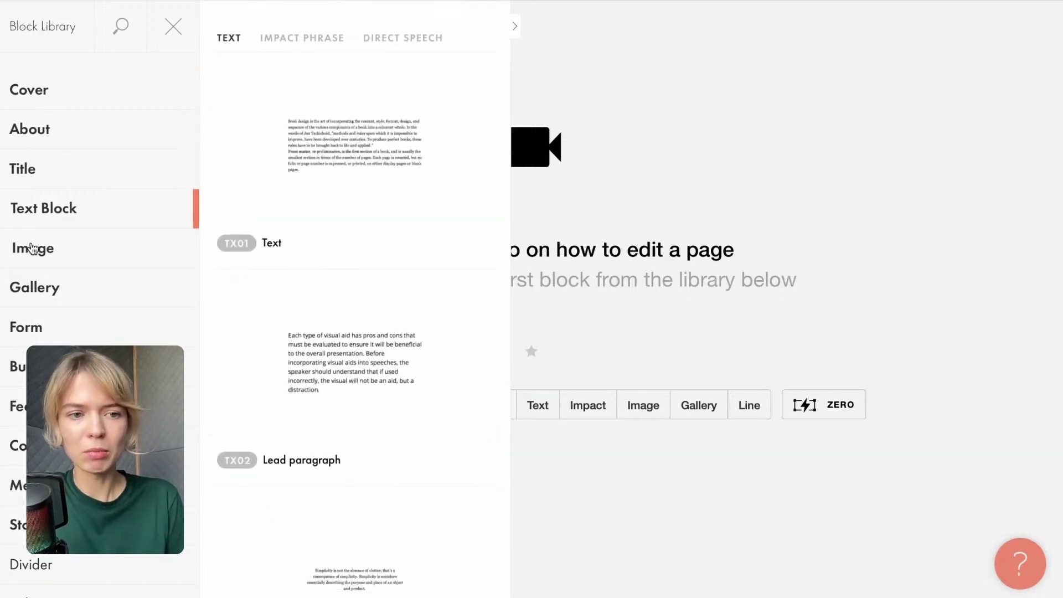
click(33, 248)
click(36, 283)
scroll(50, 326, down, 2)
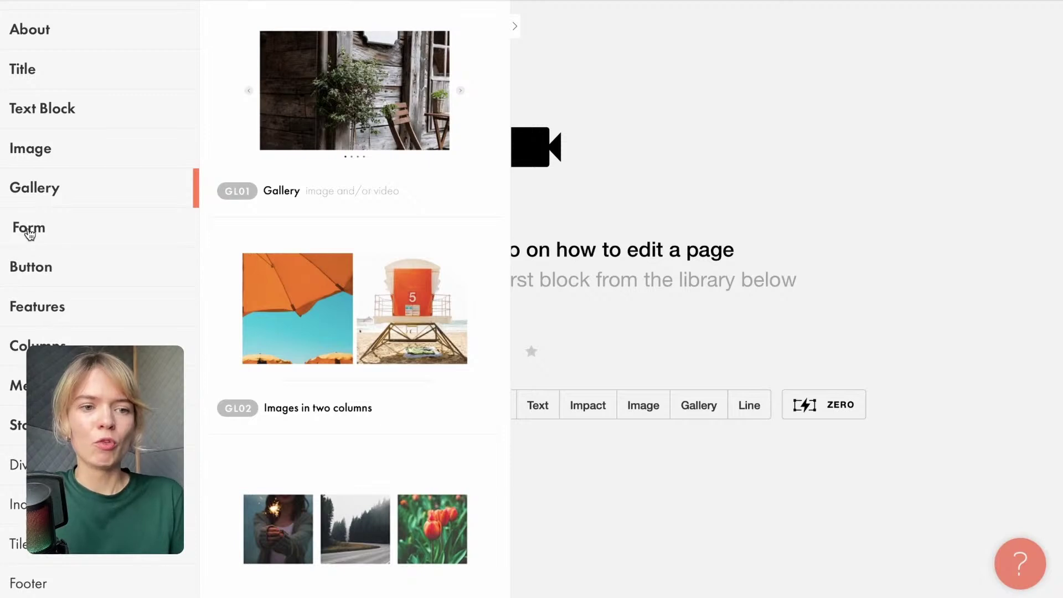
click(30, 232)
click(33, 276)
View the Tile and Link, Team, Reviews and Timetable blocks, then return to Cover.
scroll(36, 295, down, 3)
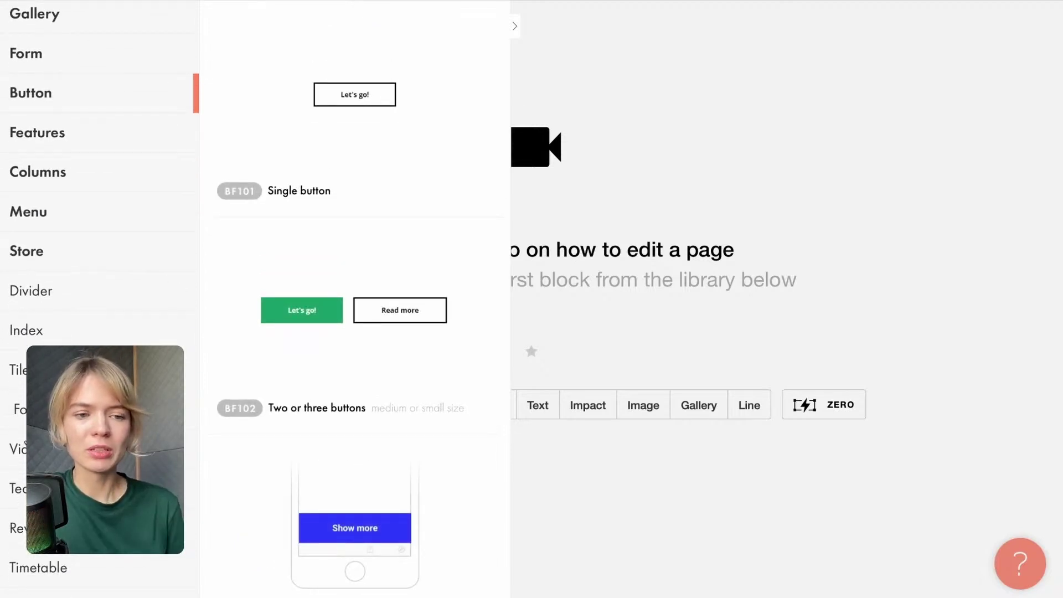
scroll(50, 276, down, 2)
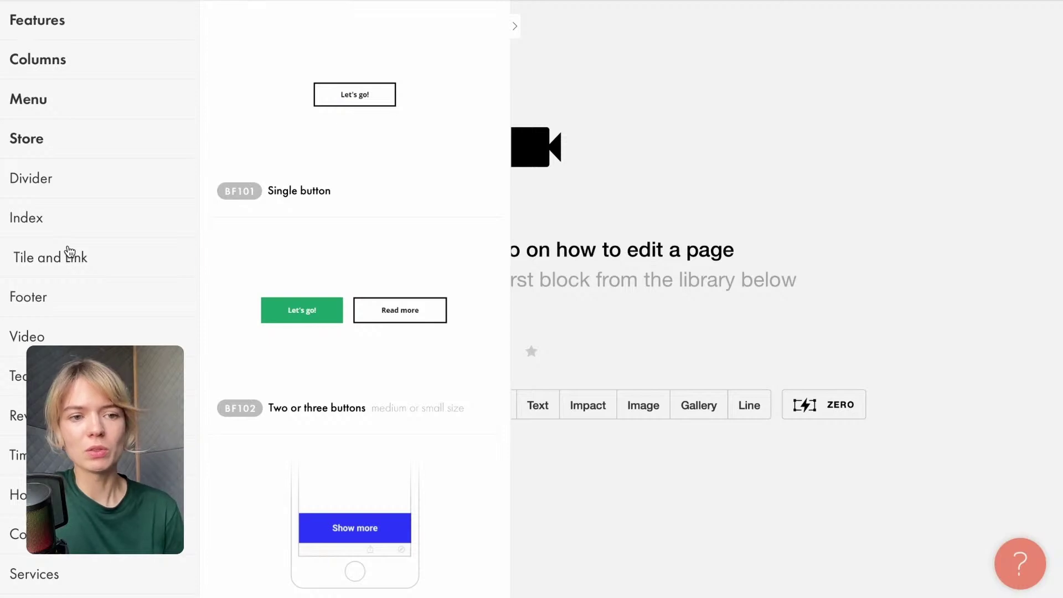
click(70, 252)
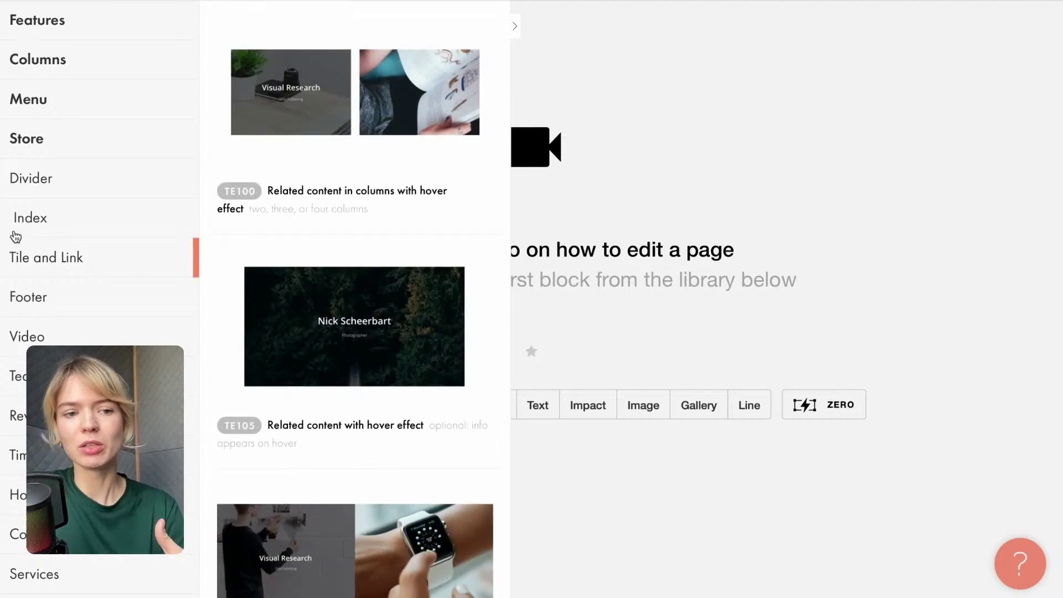
scroll(62, 330, down, 2)
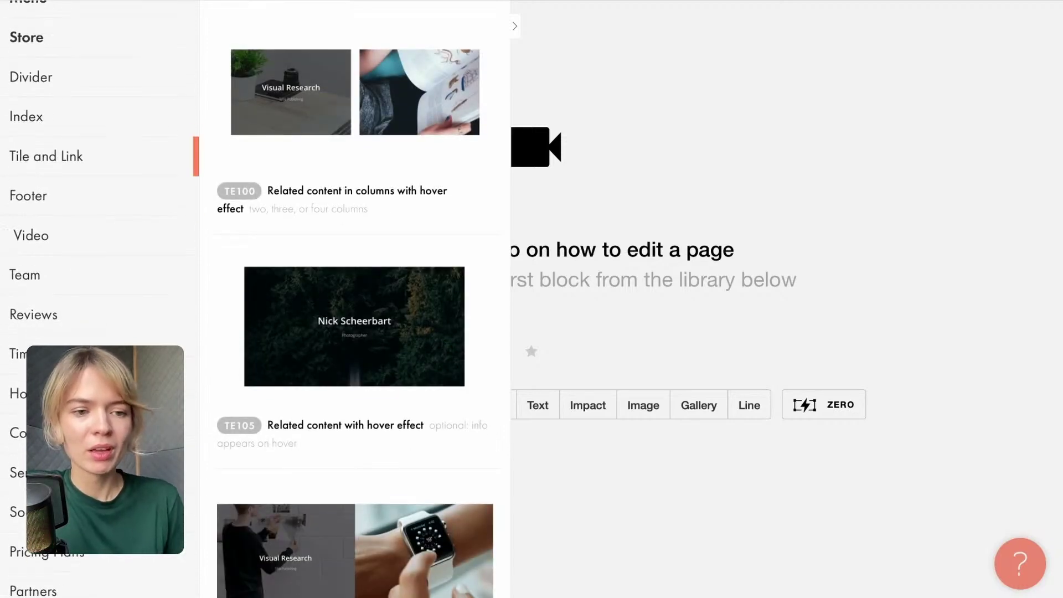
click(42, 260)
click(50, 306)
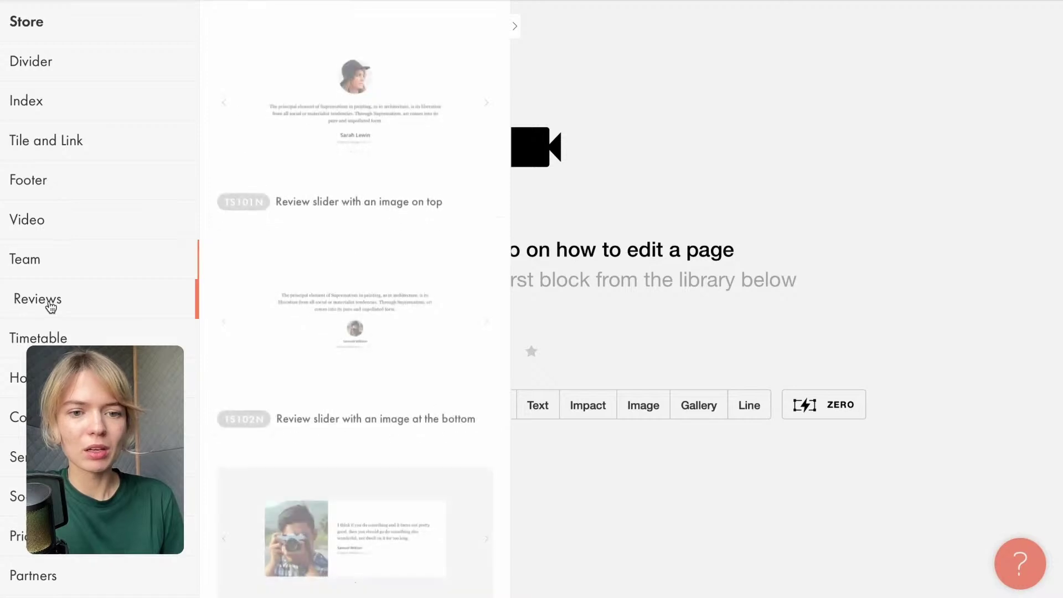
click(45, 339)
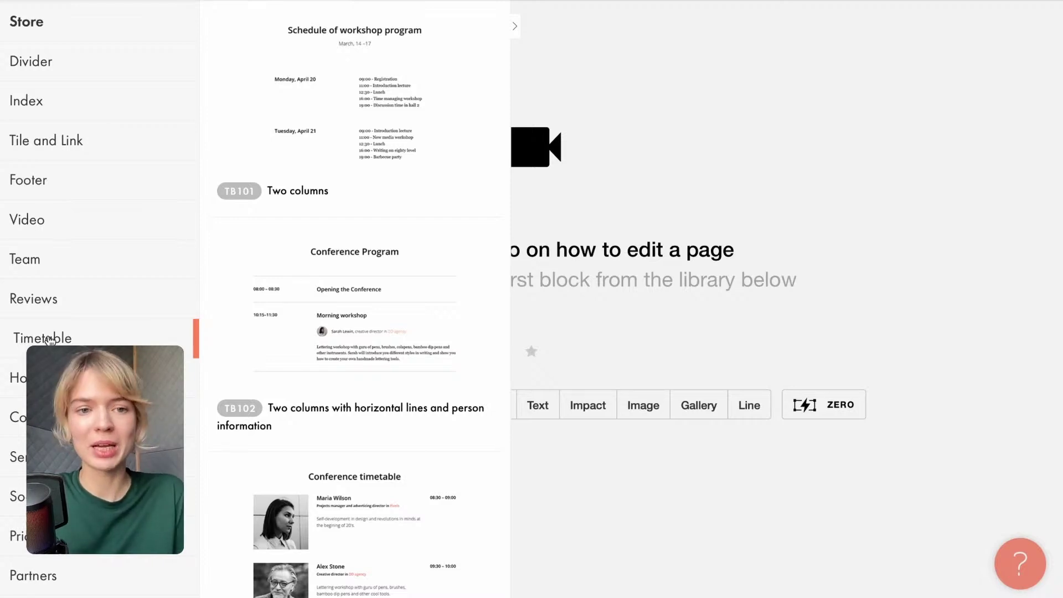
scroll(49, 341, up, 10)
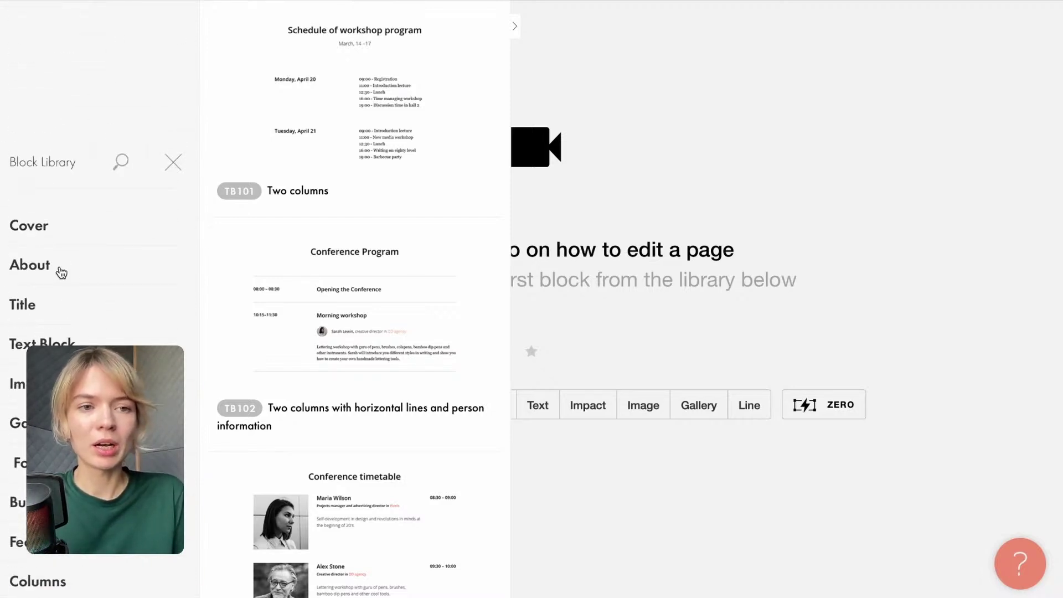
click(34, 90)
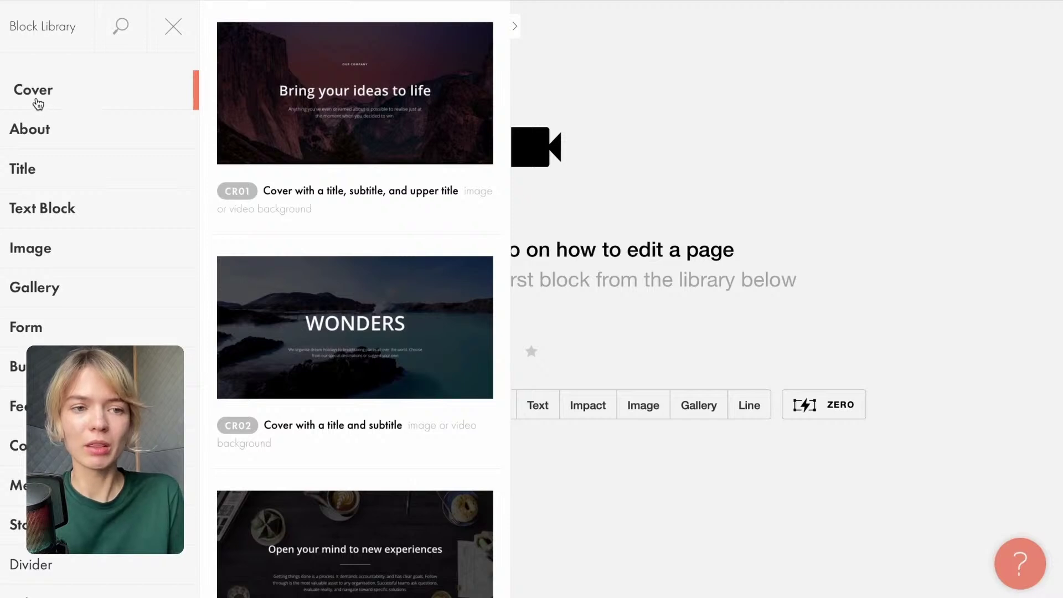
Add the CR45 'Cover with text and a button on the image' block to the page.
scroll(376, 320, down, 10)
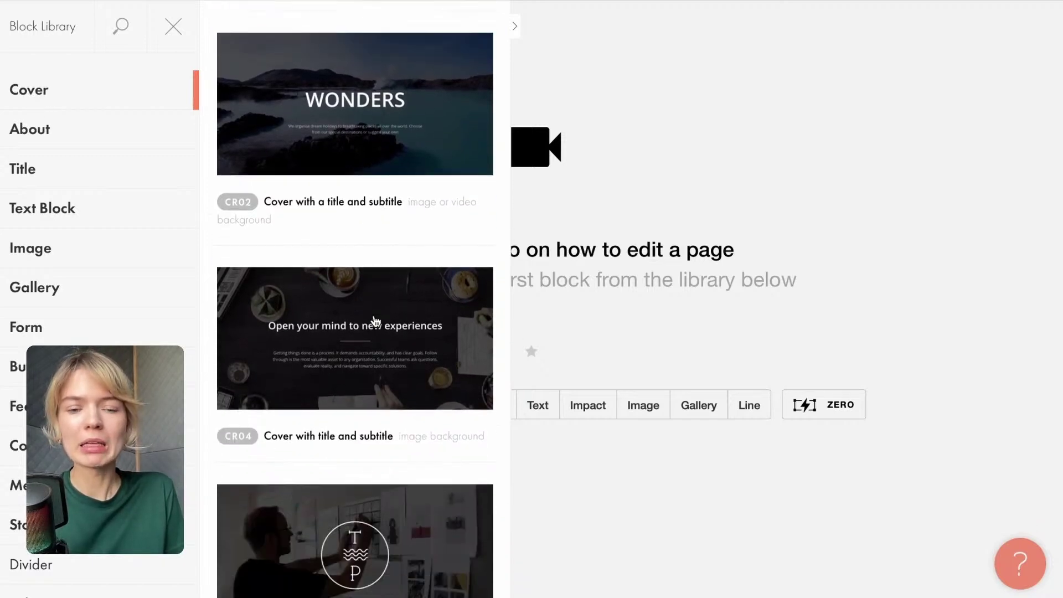
scroll(376, 321, down, 13)
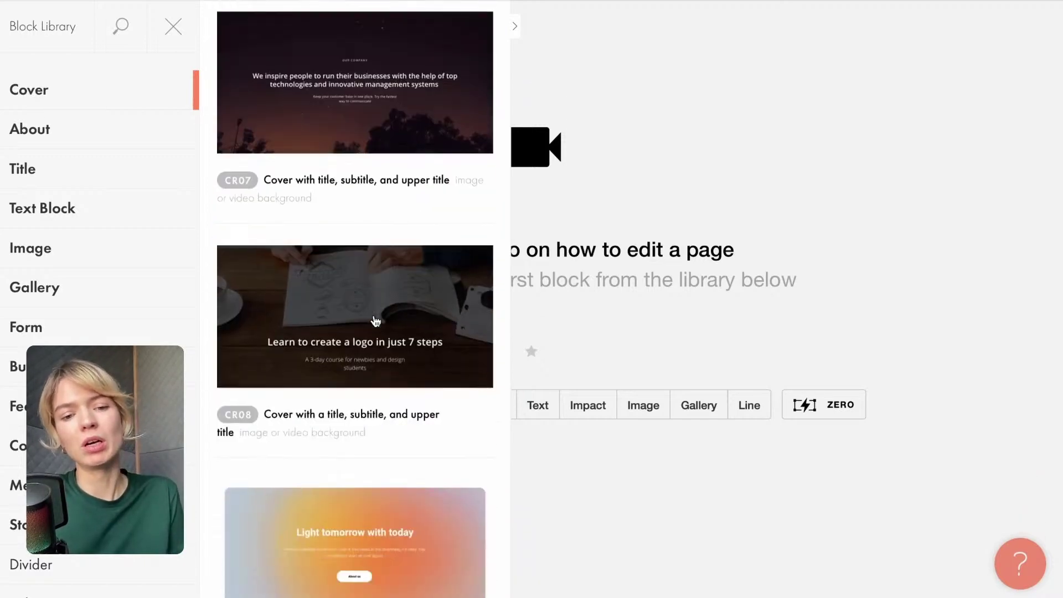
scroll(376, 321, down, 11)
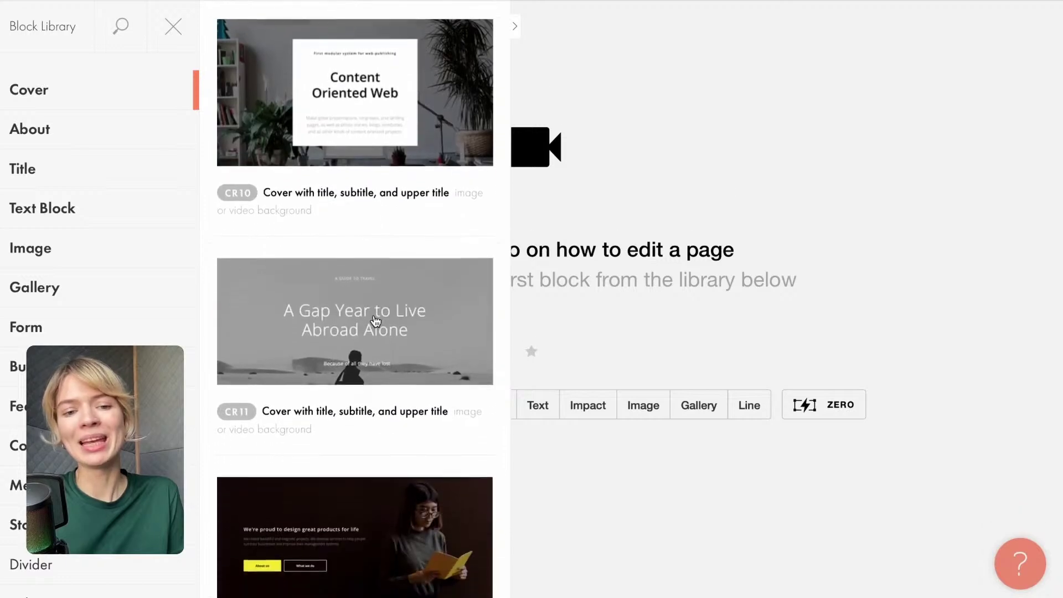
scroll(376, 321, down, 20)
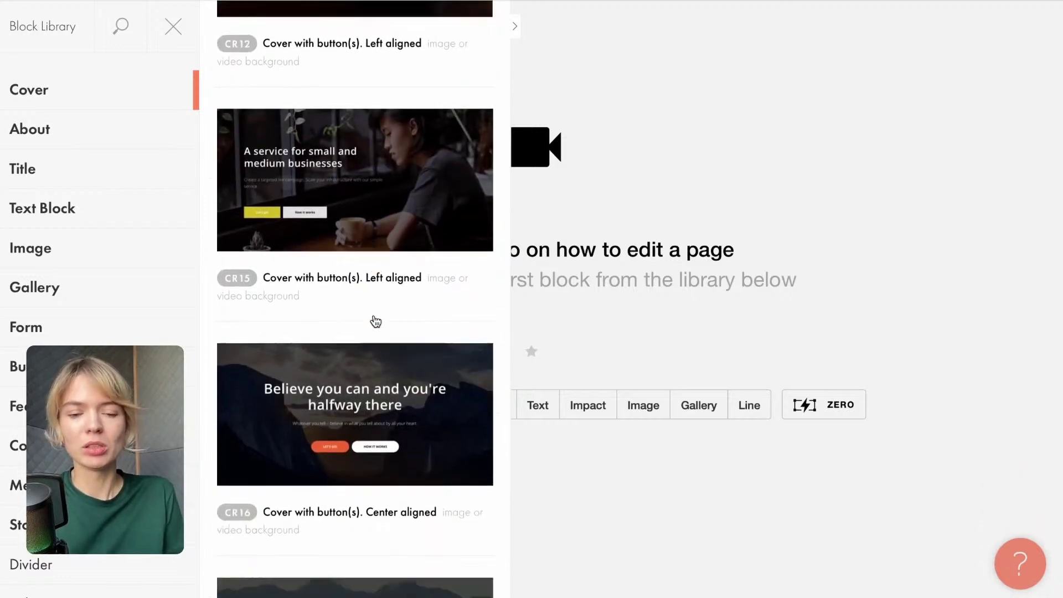
scroll(376, 321, down, 12)
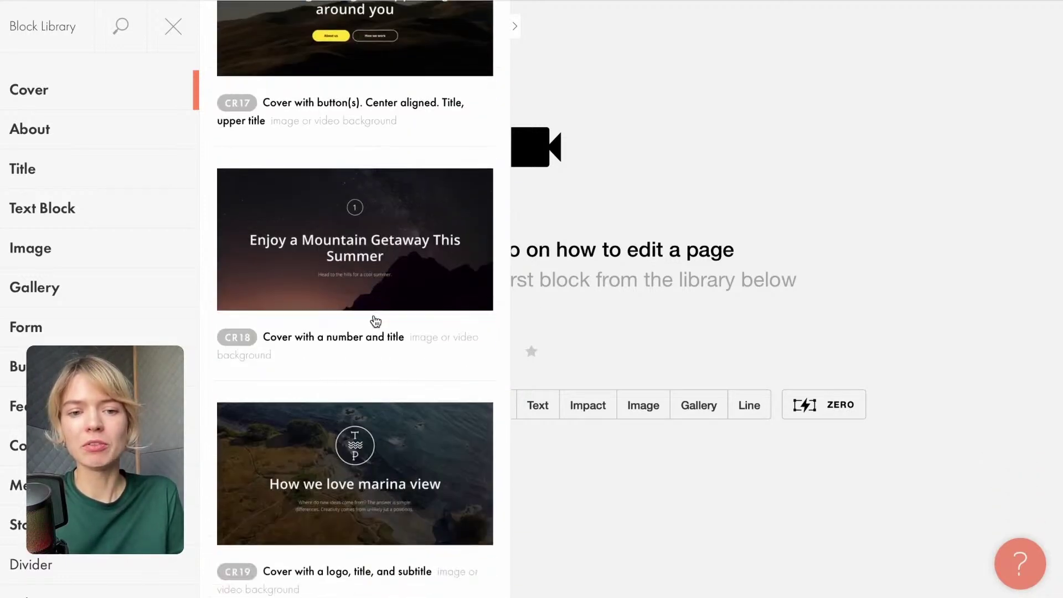
scroll(376, 321, down, 20)
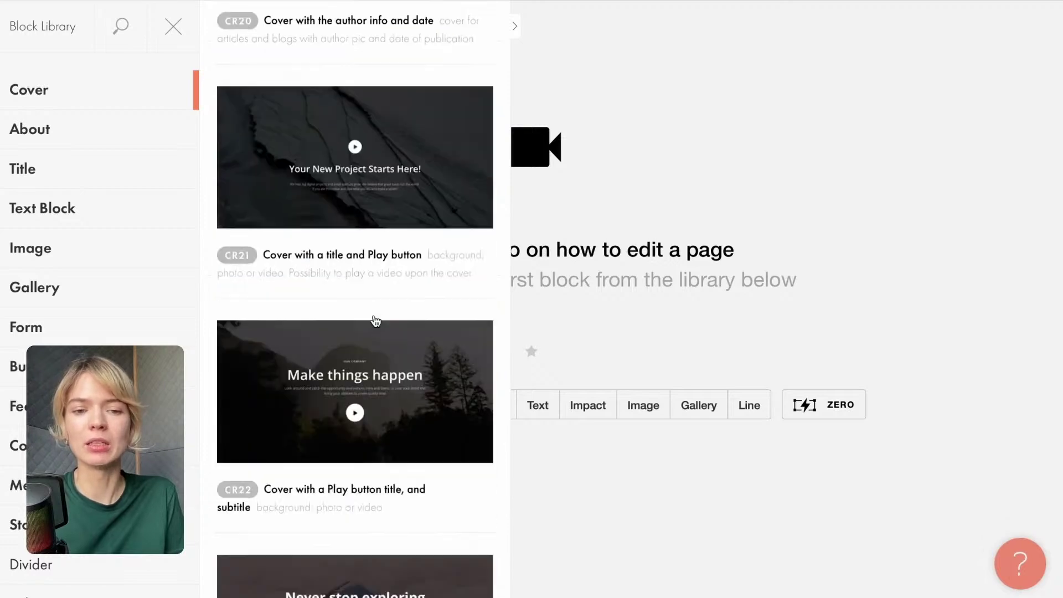
scroll(376, 328, down, 12)
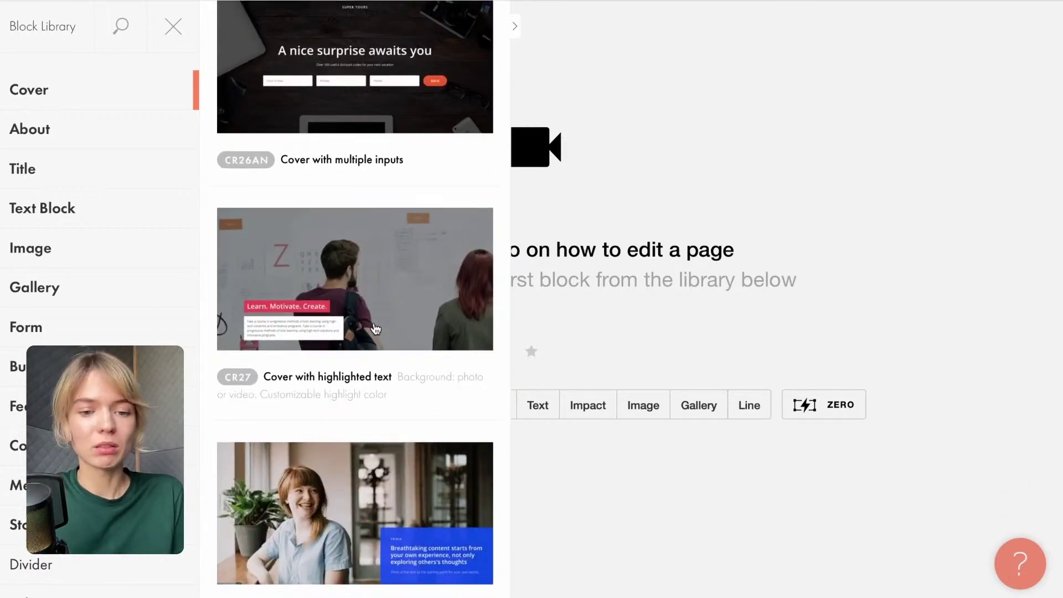
scroll(376, 328, down, 13)
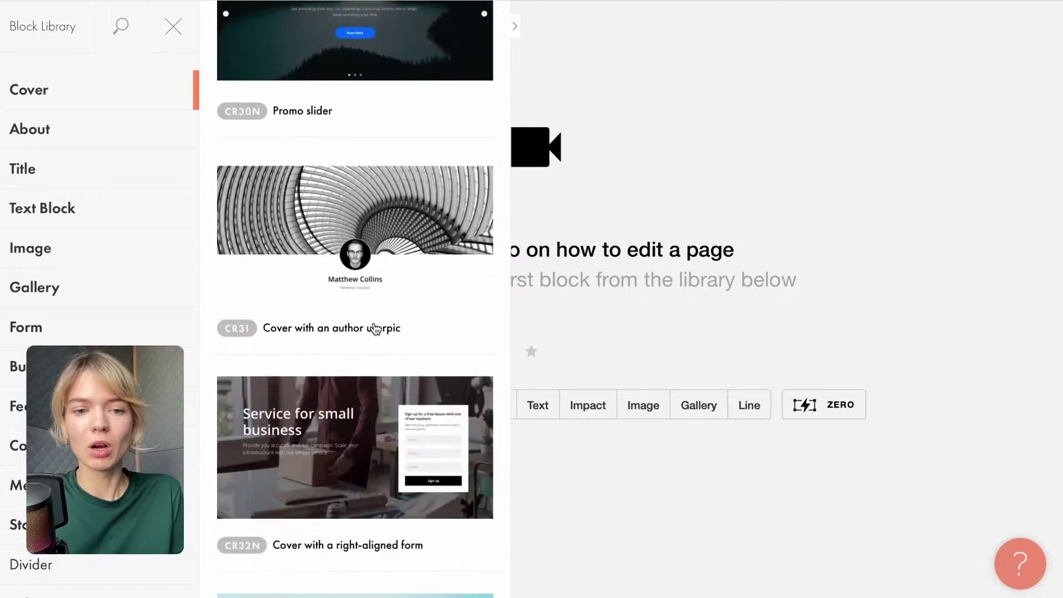
scroll(376, 329, down, 13)
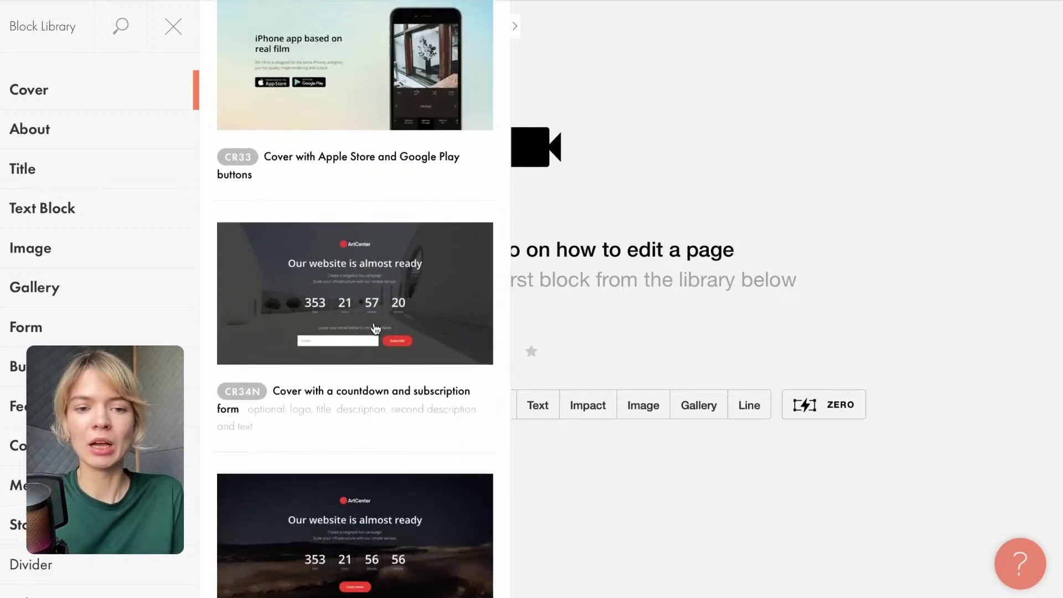
scroll(376, 328, down, 15)
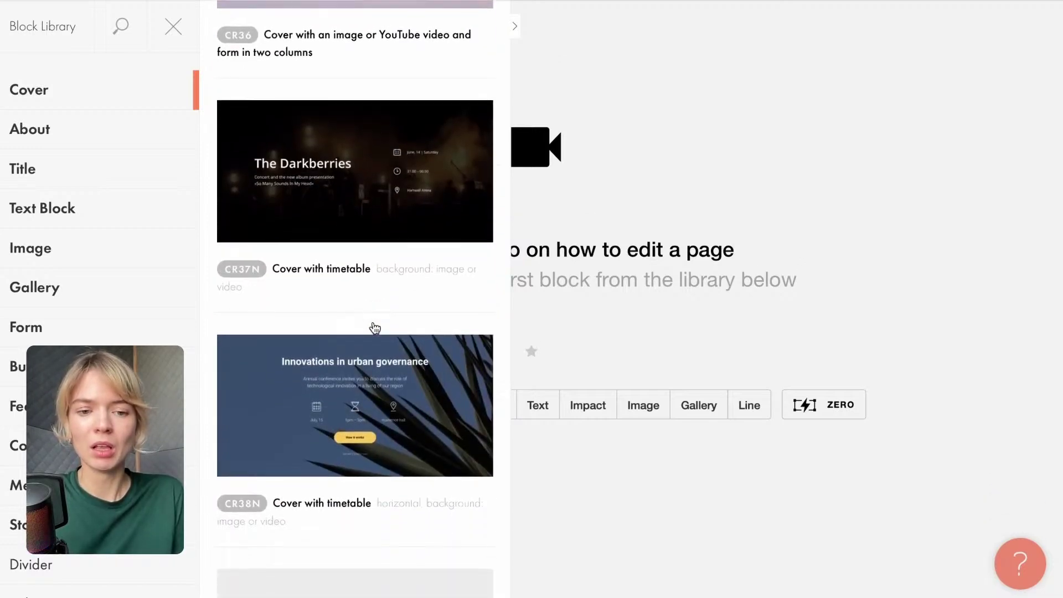
scroll(376, 329, down, 20)
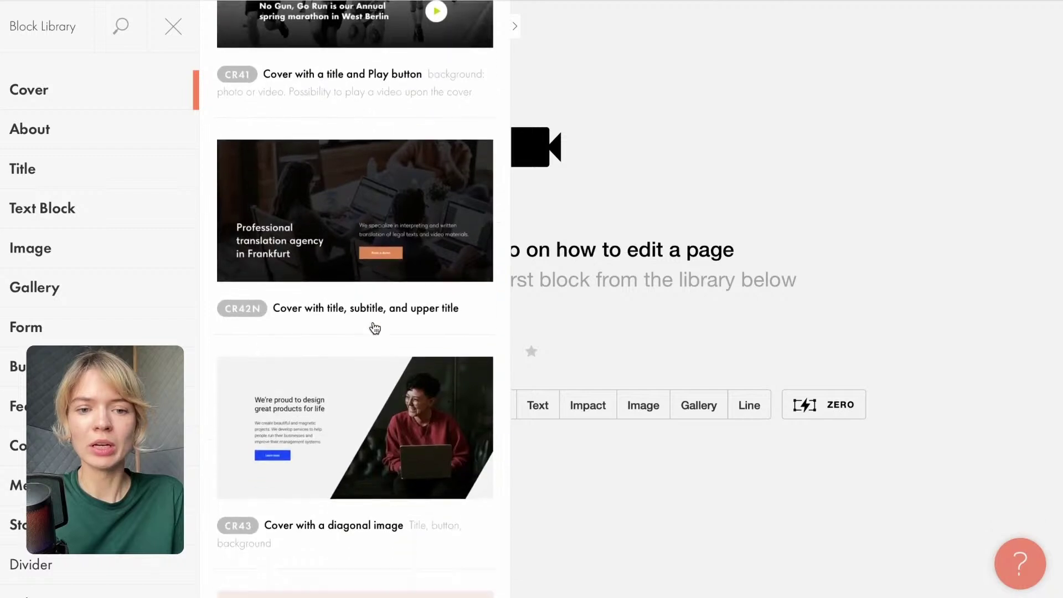
scroll(376, 328, down, 1)
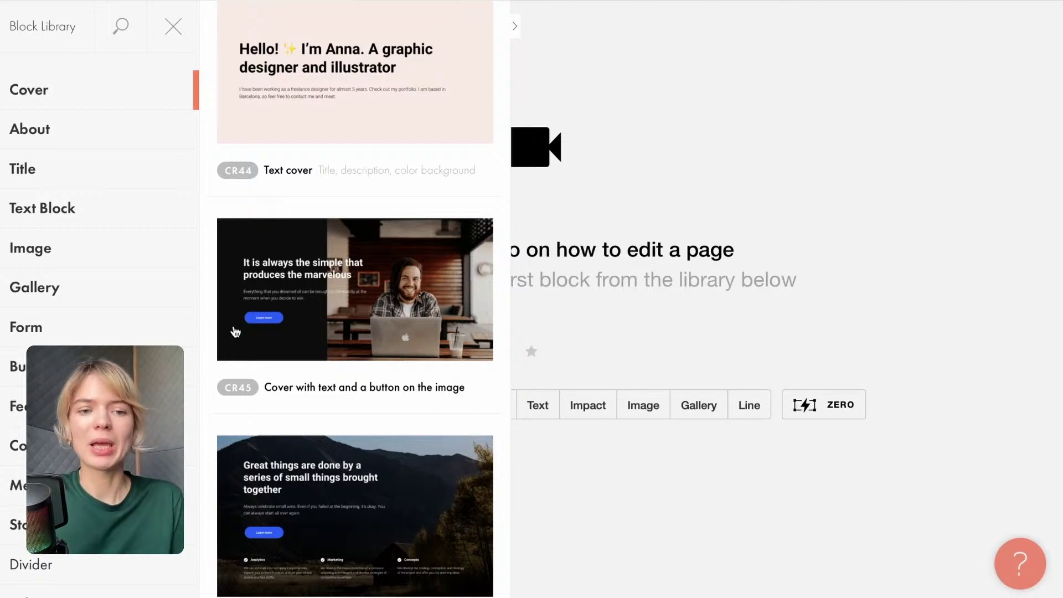
click(397, 280)
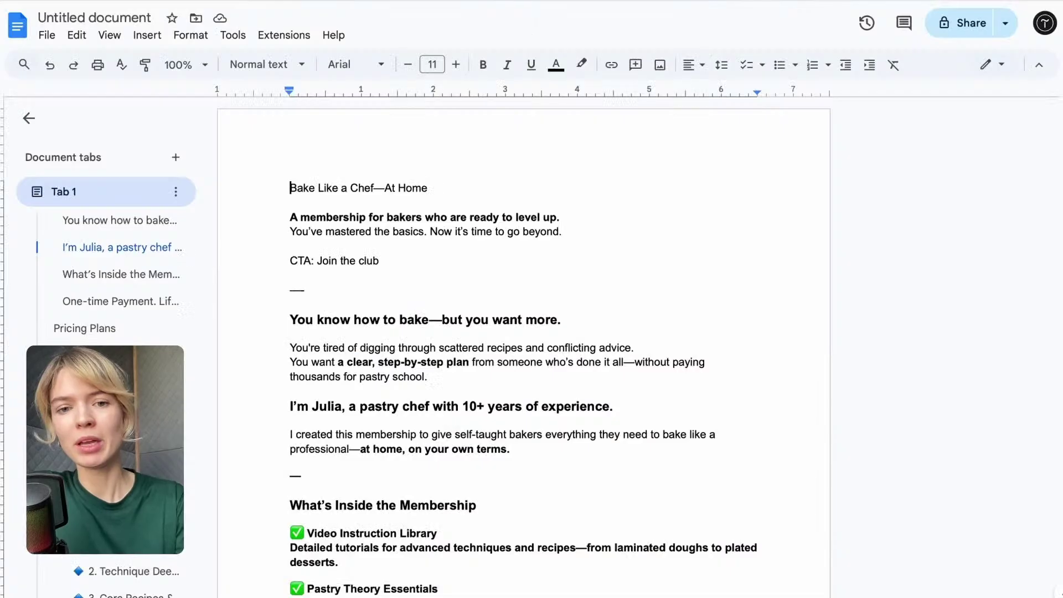
Replace the cover heading with 'Bake Like a Chef' and 'At Home' on two lines, without the dash.
drag(286, 188, 424, 185)
key(ctrl+c)
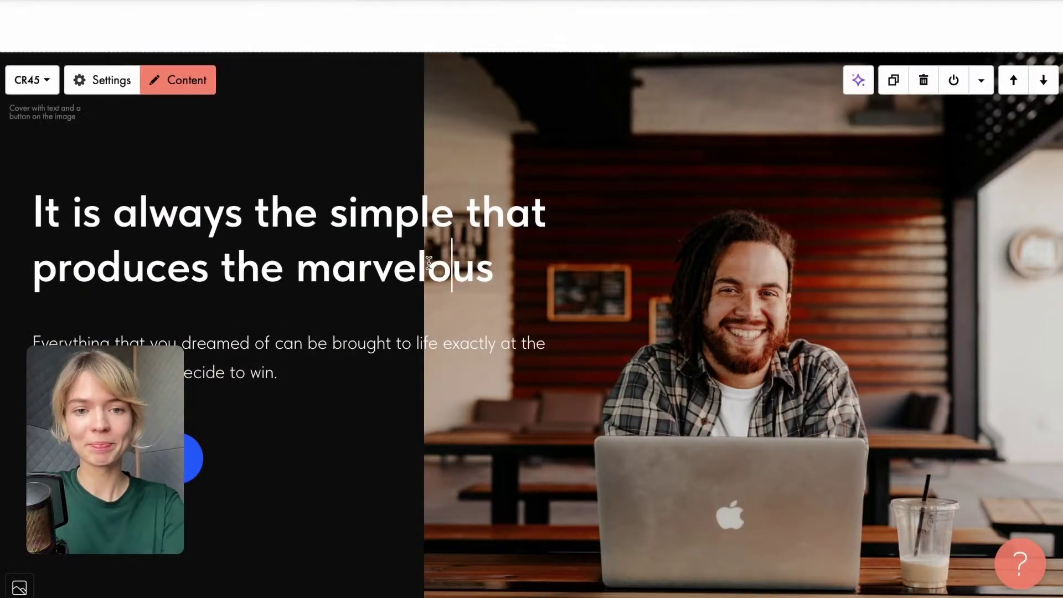
click(492, 267)
drag(492, 267, 24, 185)
key(ctrl+v)
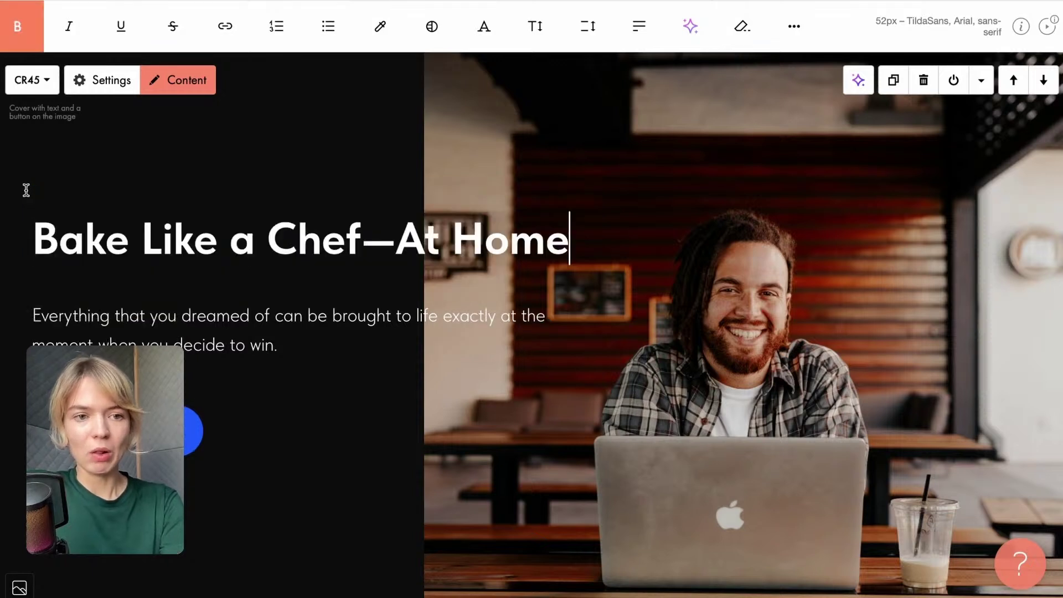
click(385, 238)
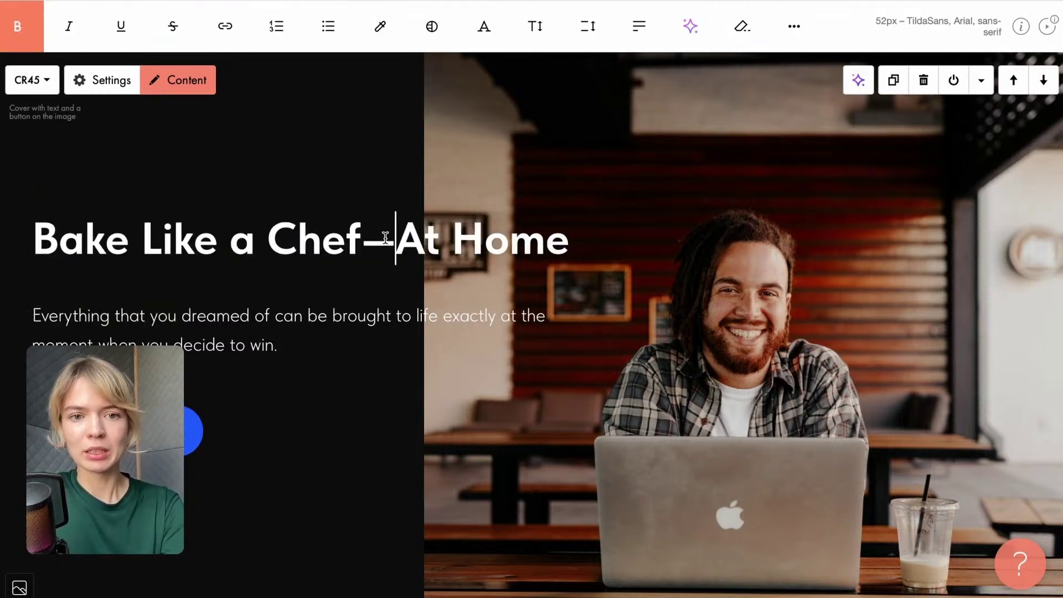
key(BackSpace)
key(Return)
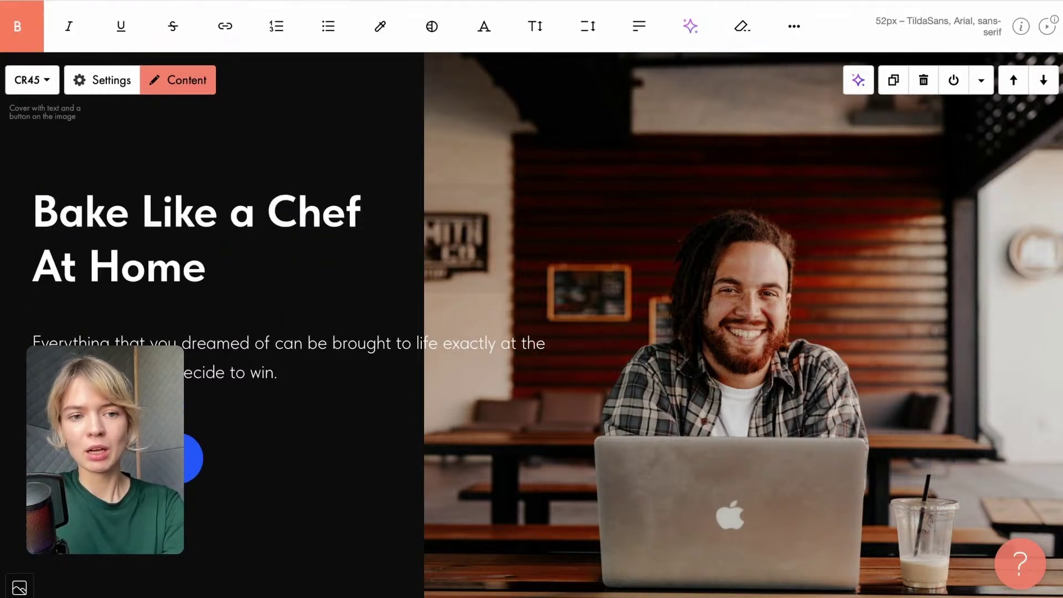
click(334, 424)
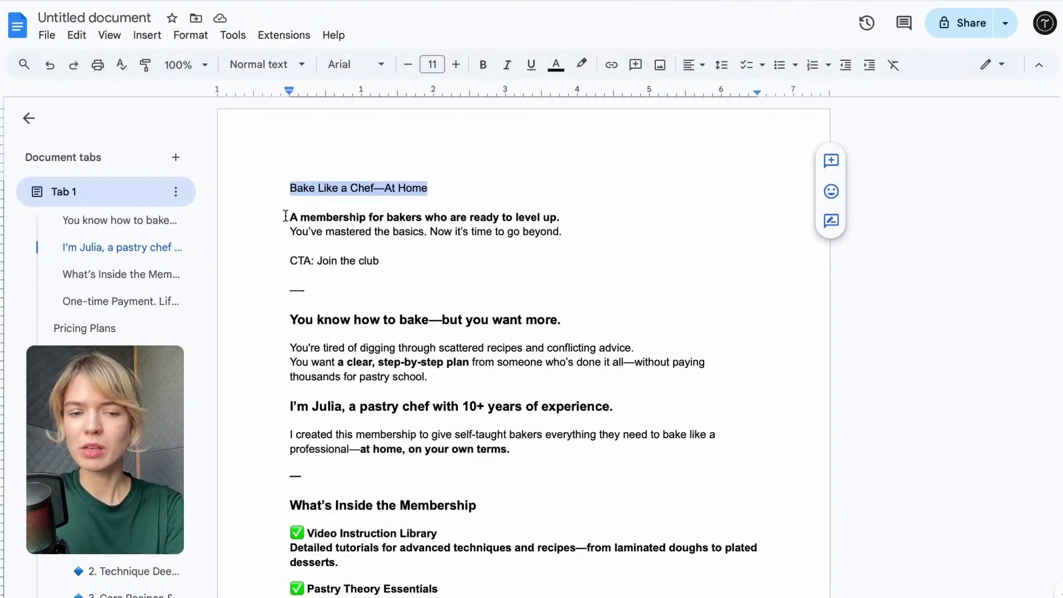
Replace the placeholder cover paragraph with the membership tagline copied from Google Docs.
drag(285, 216, 591, 228)
key(ctrl+c)
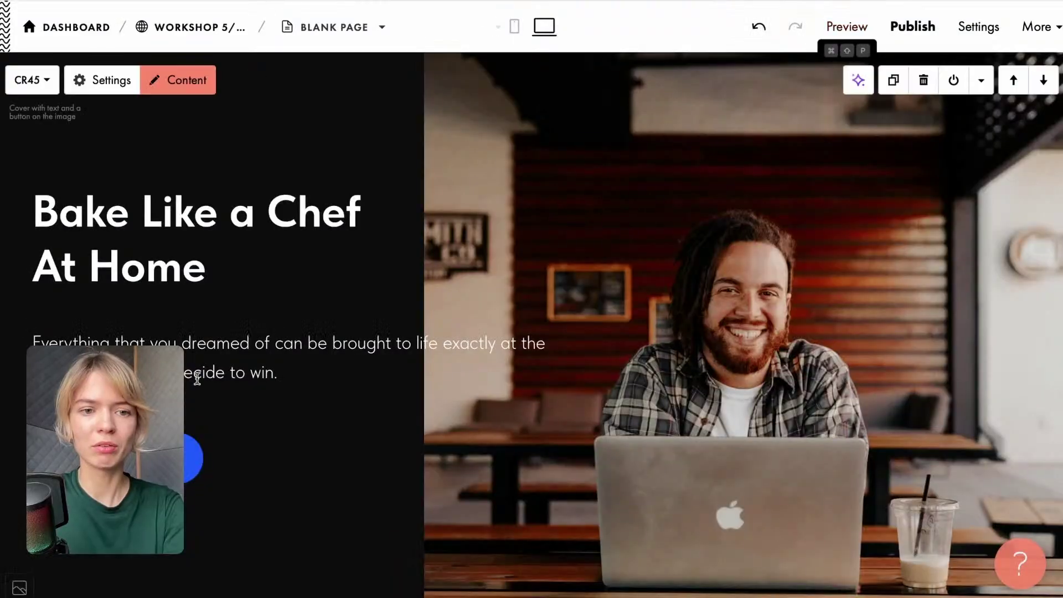
click(277, 370)
drag(277, 370, 493, 344)
key(ctrl+v)
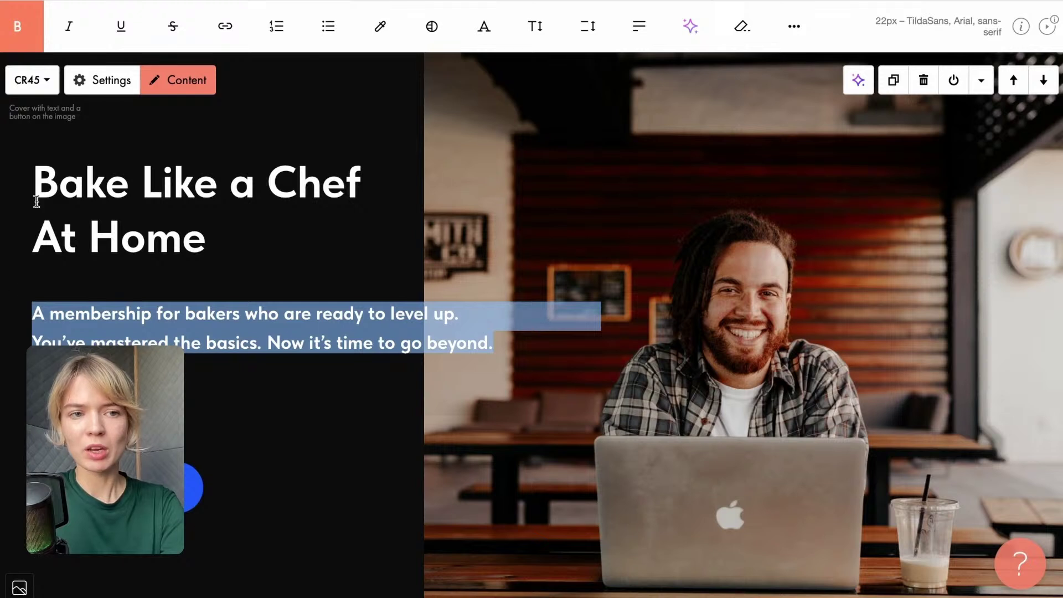
Unbold the cover paragraph, then select 'Join the club' in Google Docs.
click(18, 48)
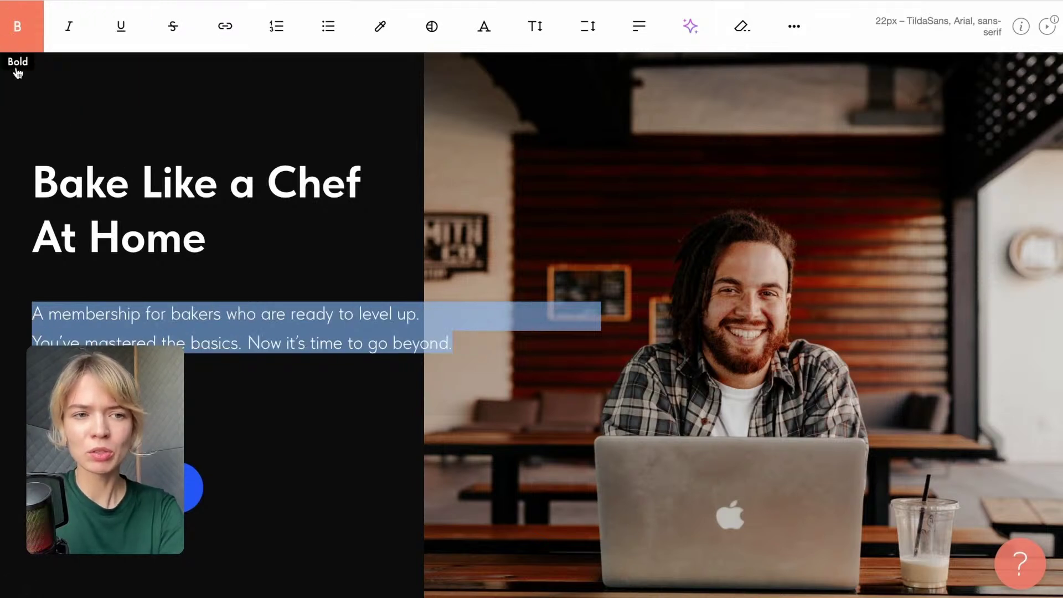
click(282, 399)
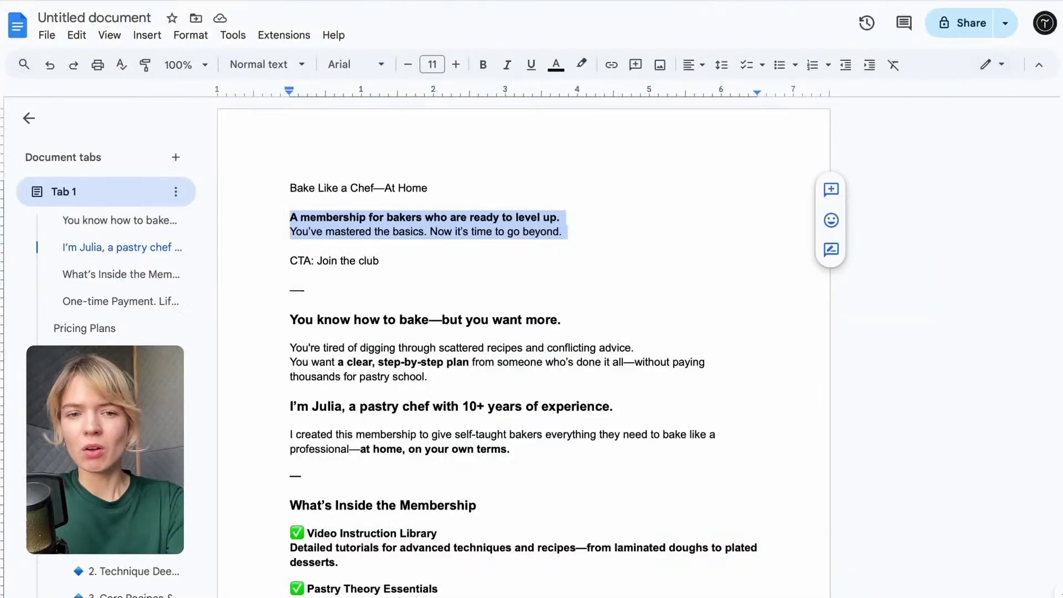
drag(319, 261, 415, 261)
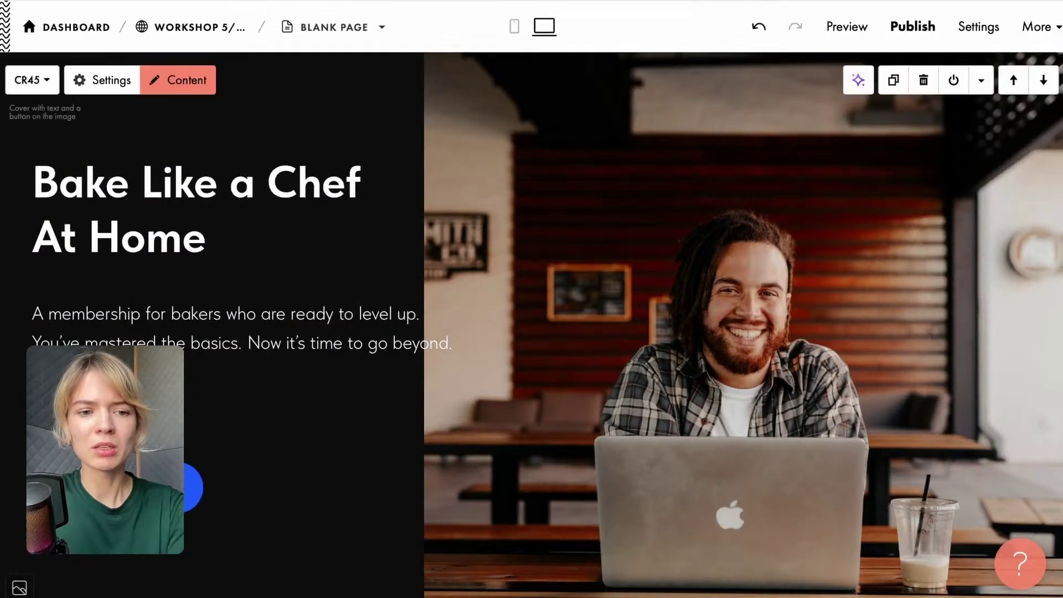
scroll(532, 318, down, 3)
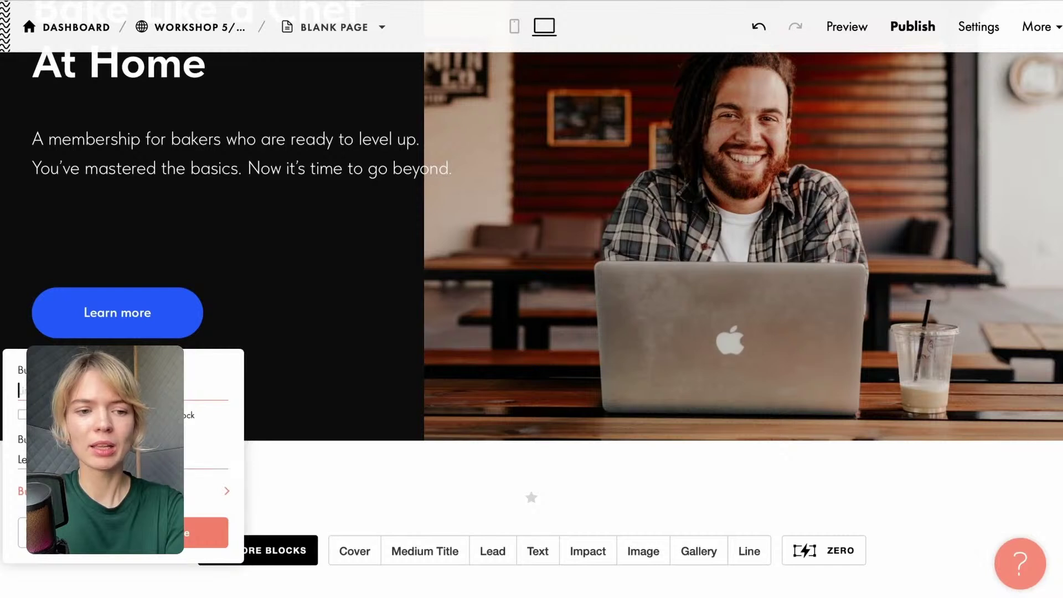
Relabel the cover button from 'Learn more' to 'Join the club' and save.
click(52, 311)
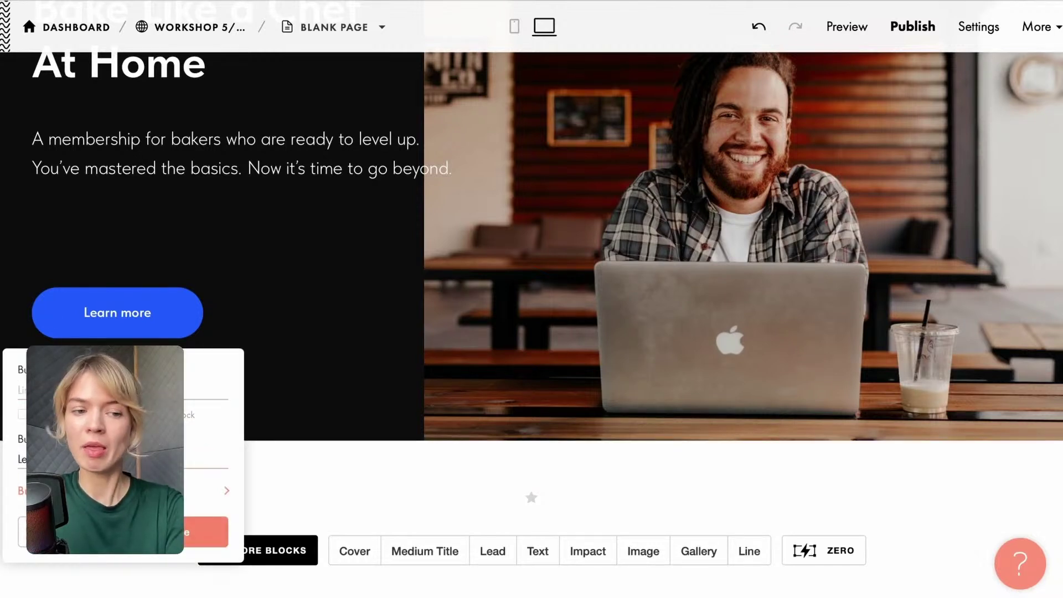
key(BackSpace)
key(BackSpace)
key(BackSpace)
key(BackSpace)
key(BackSpace)
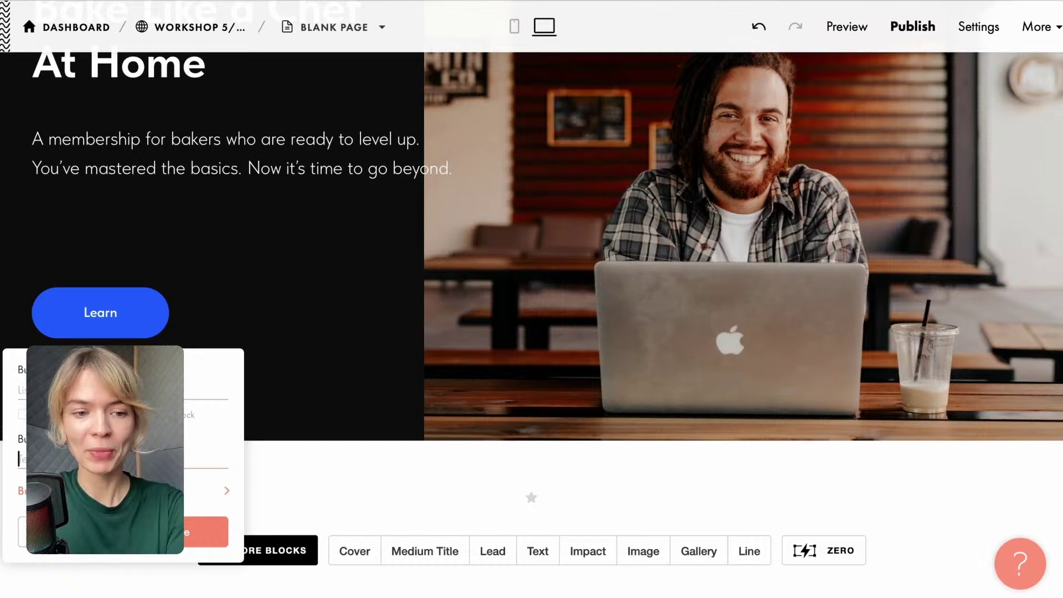
key(BackSpace)
key(BackSpace)
key(BackSpace)
key(BackSpace)
key(BackSpace)
text(Join the club)
click(219, 531)
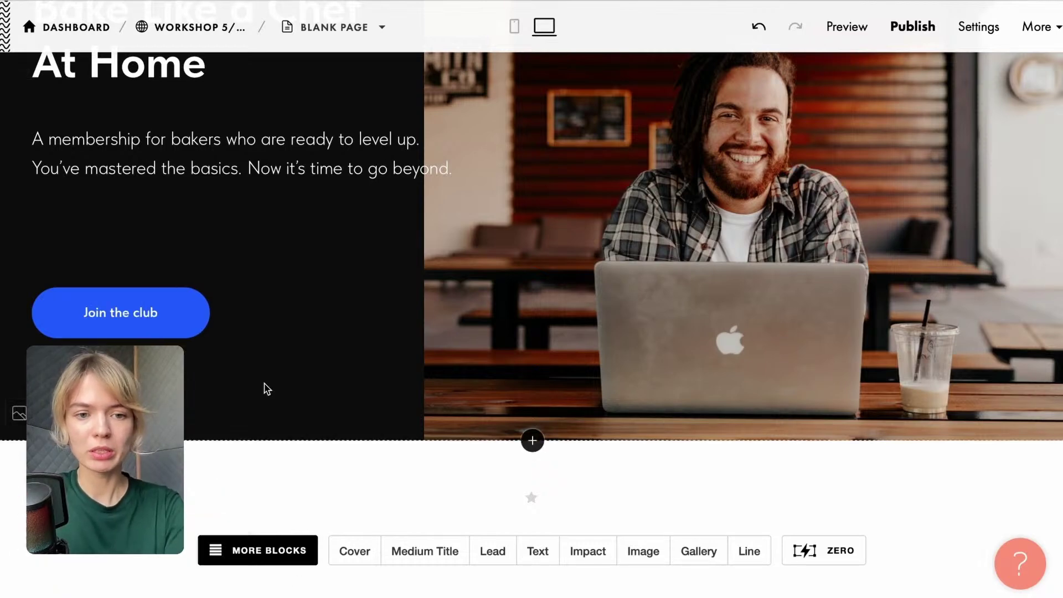
scroll(266, 388, up, 2)
scroll(598, 292, up, 2)
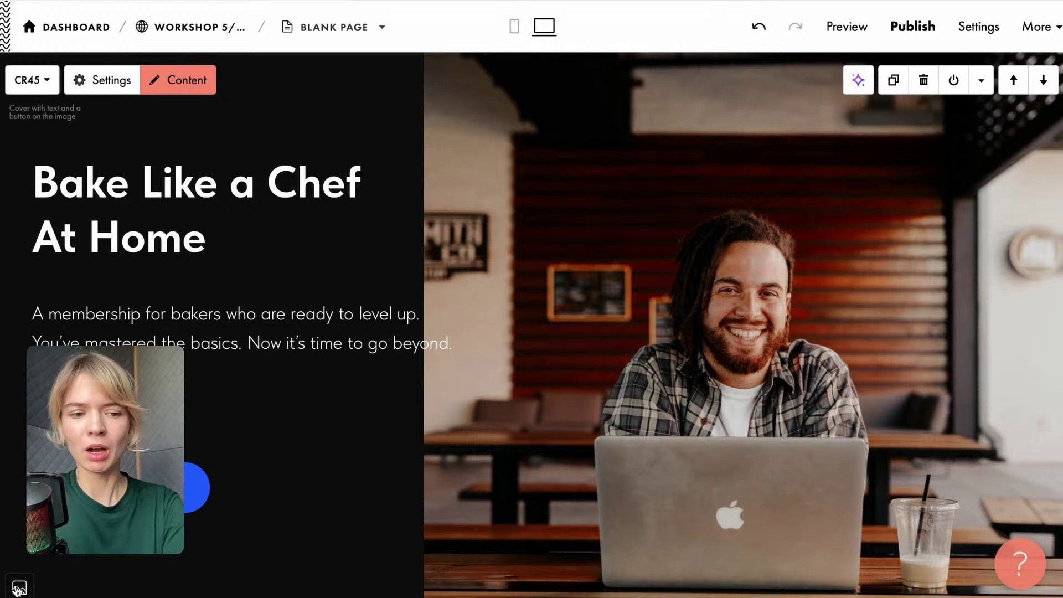
Upload the cake-decorating screenshot as the cover background, then open the Unsplash image library.
click(18, 588)
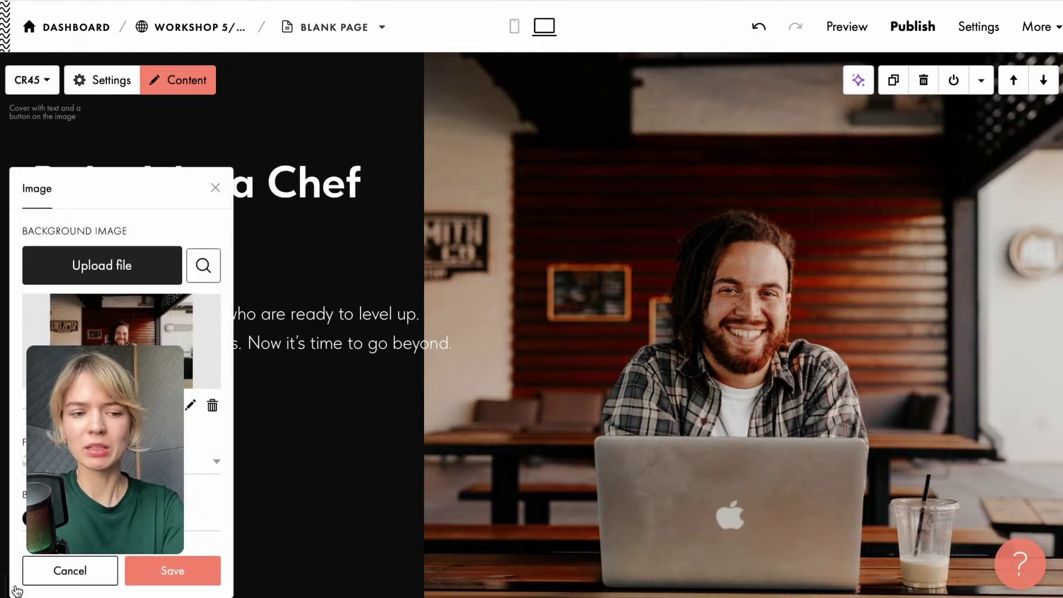
click(95, 270)
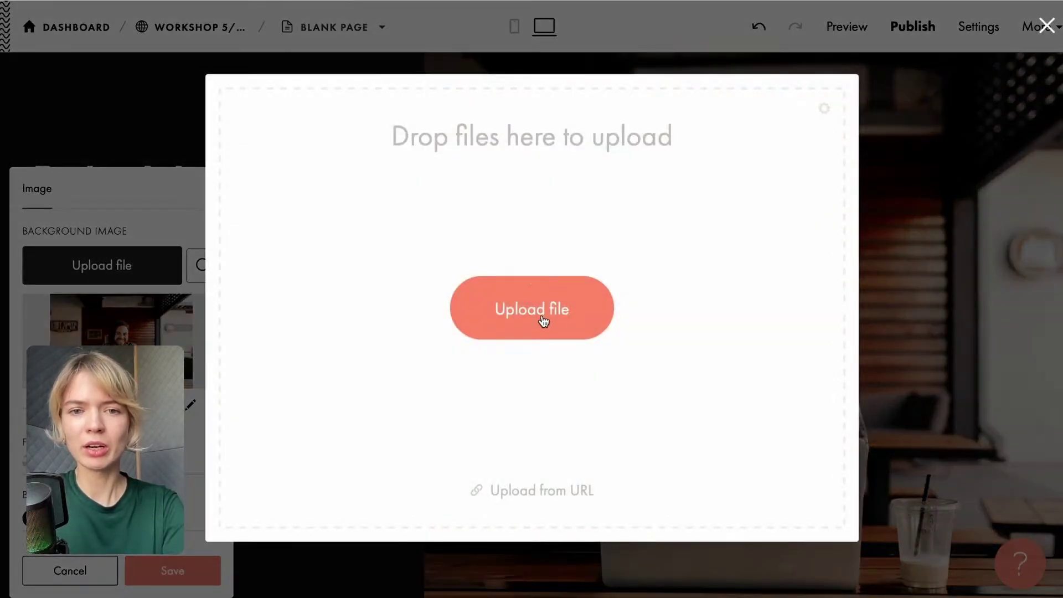
click(542, 315)
click(381, 216)
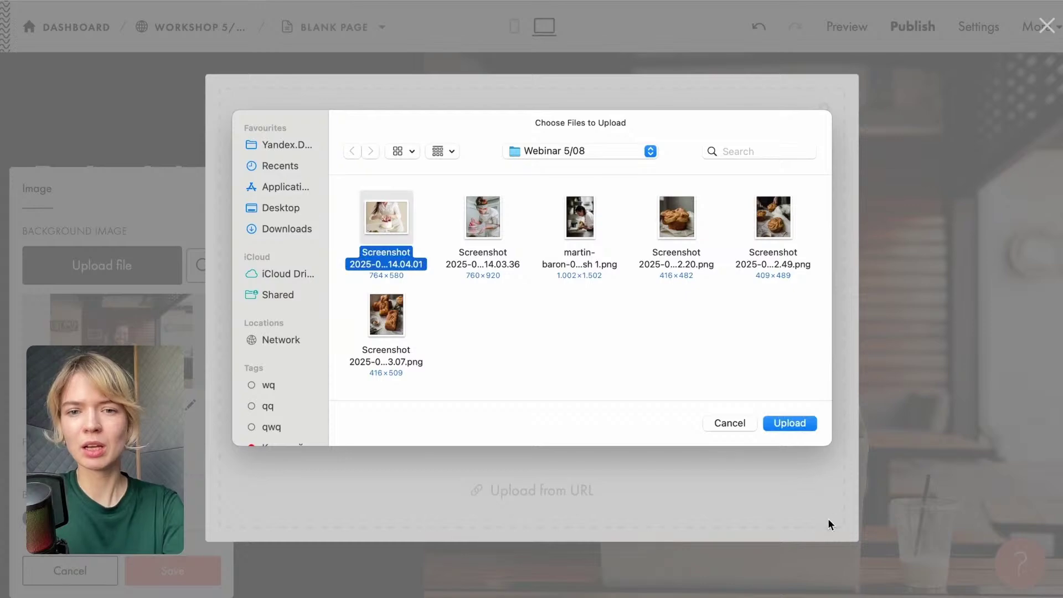
click(789, 424)
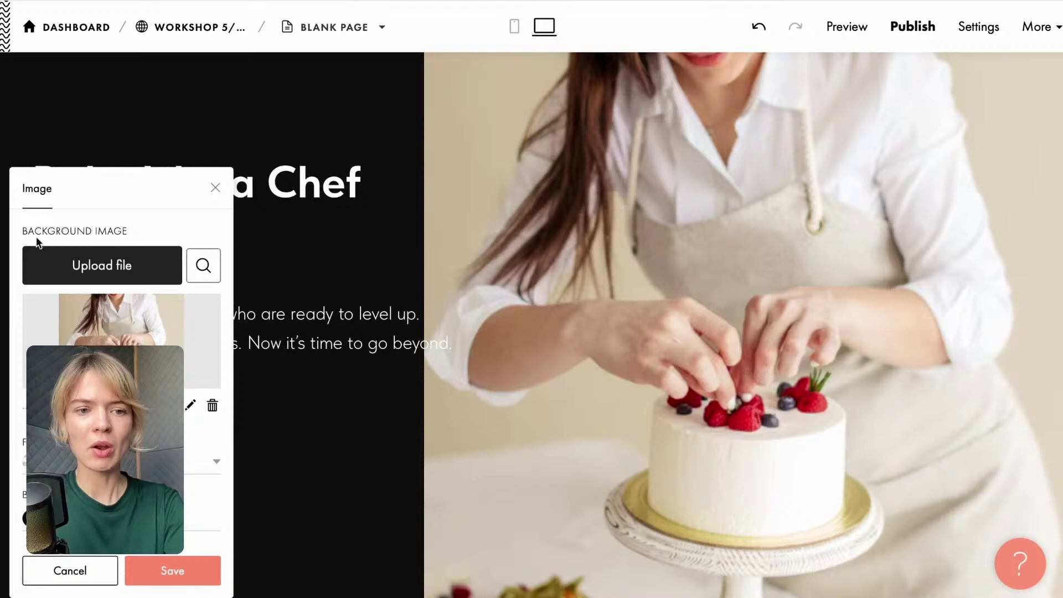
click(206, 270)
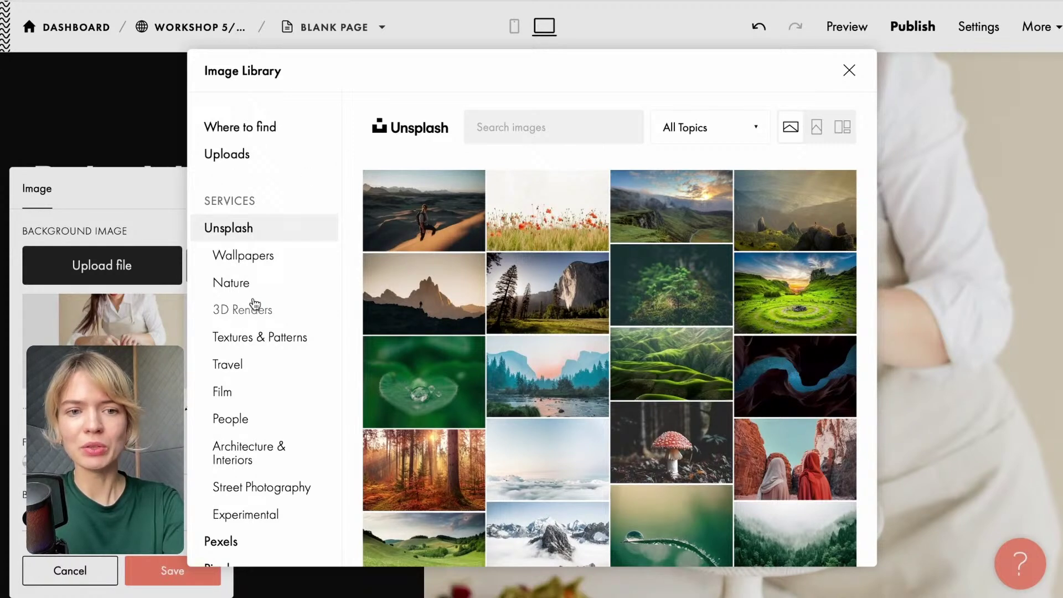
scroll(264, 241, down, 1)
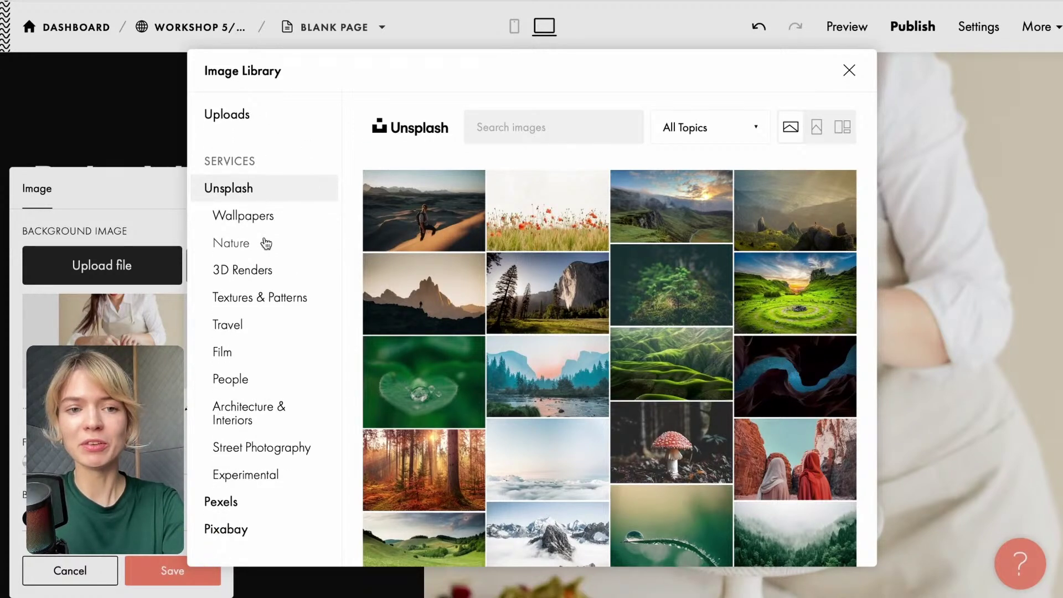
click(538, 126)
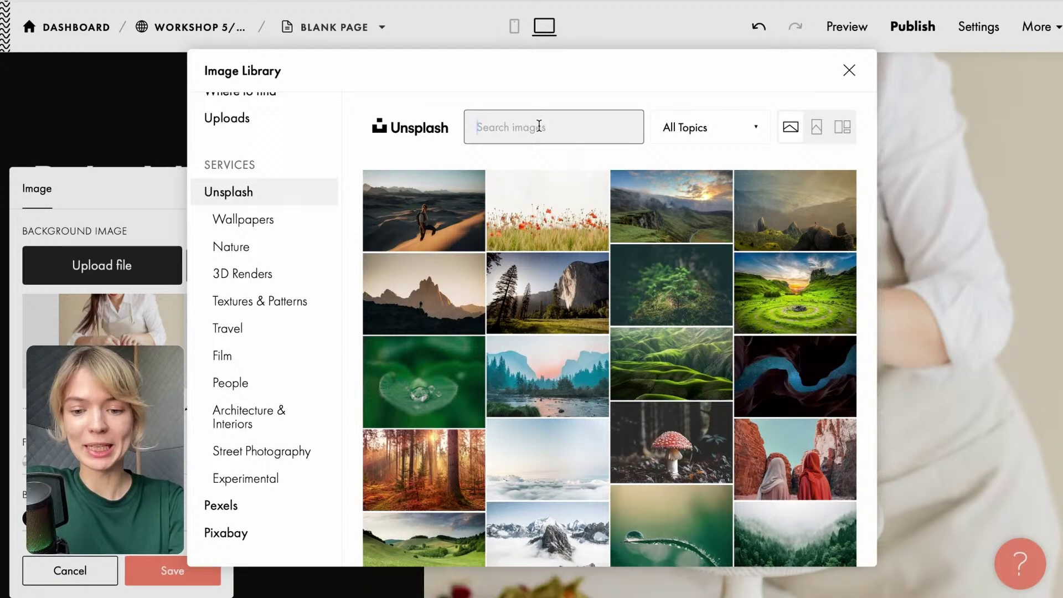
text(baker)
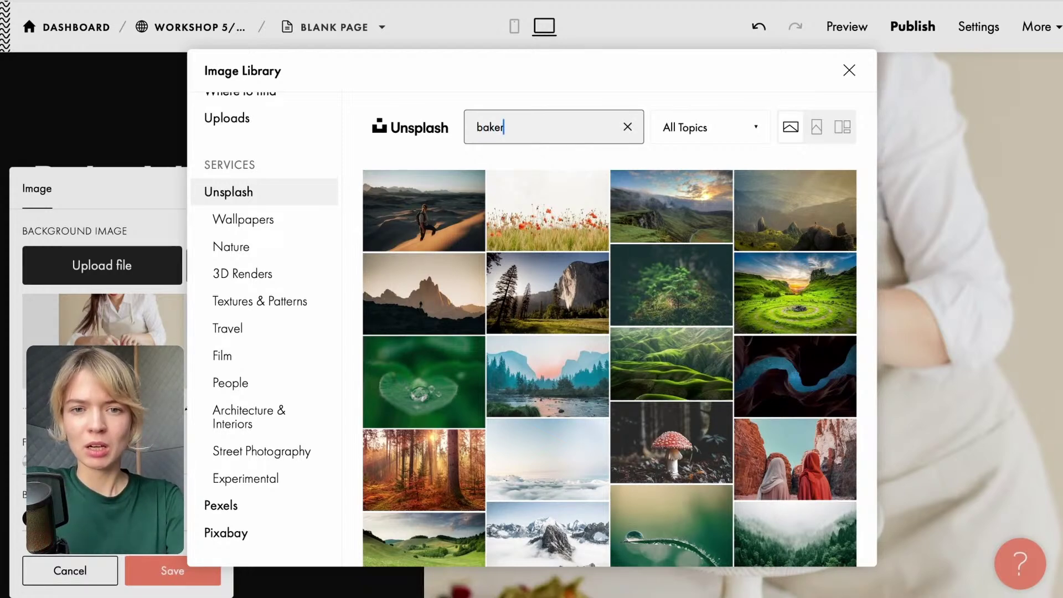
key(Return)
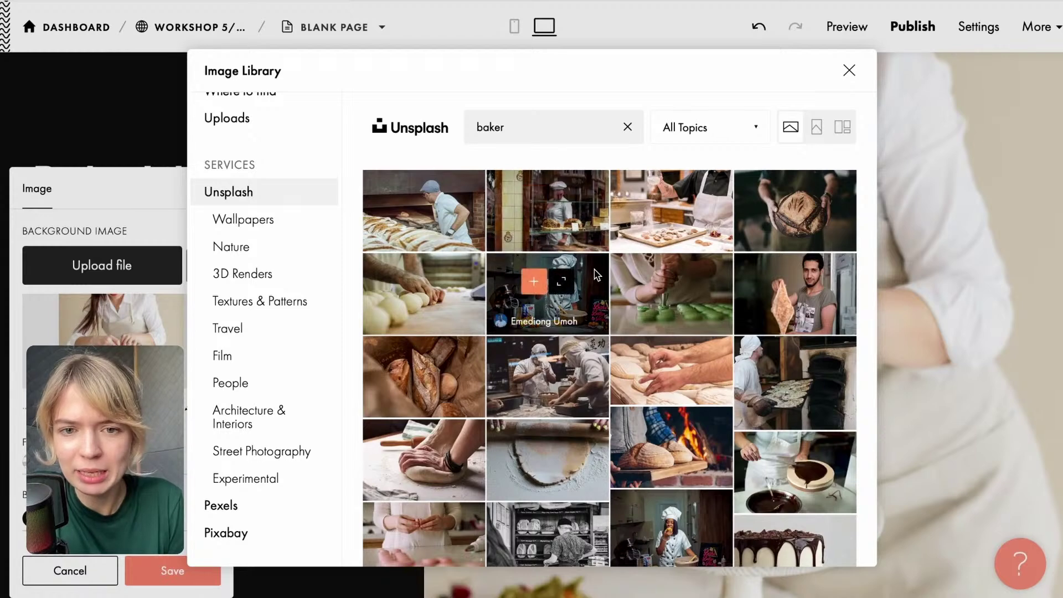
scroll(630, 260, down, 3)
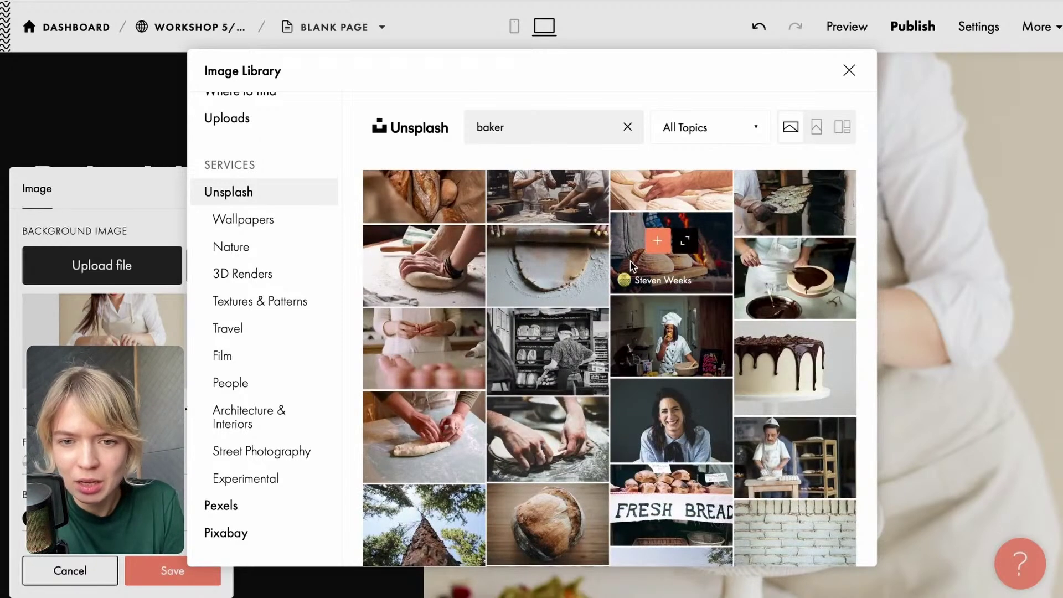
scroll(631, 263, down, 2)
scroll(631, 265, down, 1)
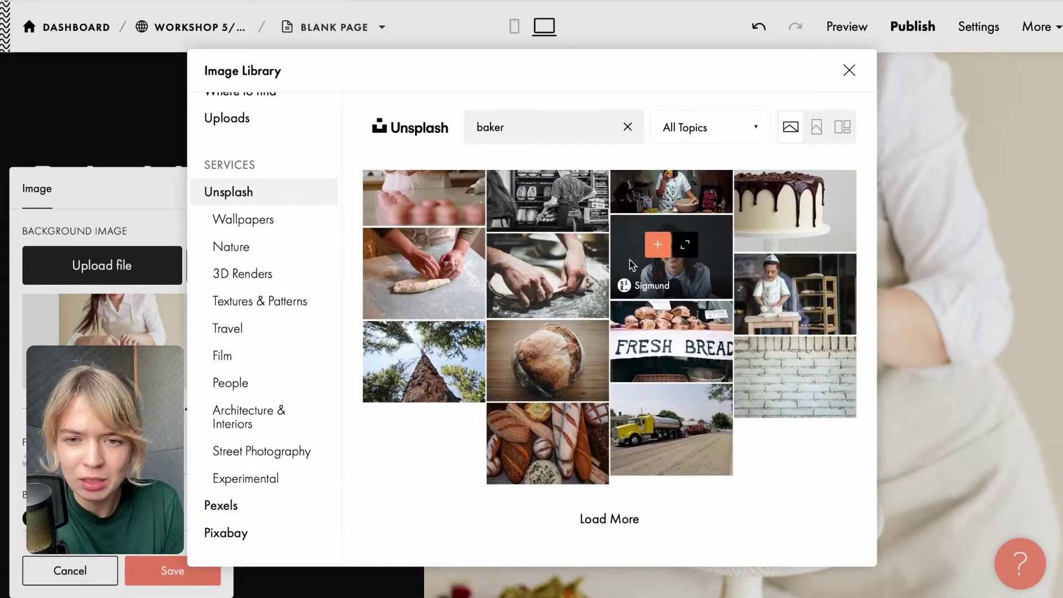
drag(522, 128, 464, 127)
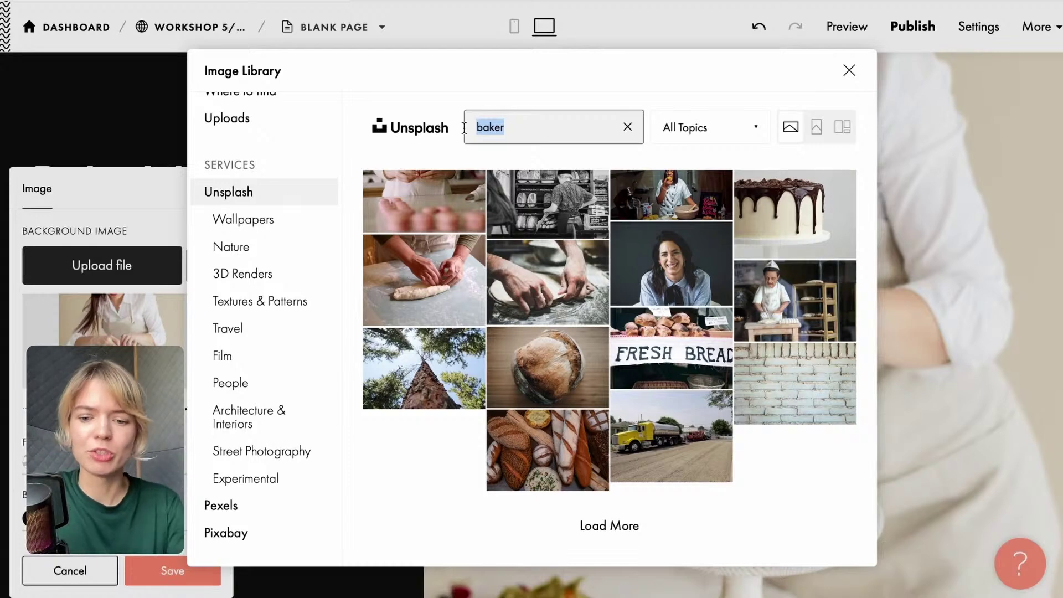
text(pastry chef)
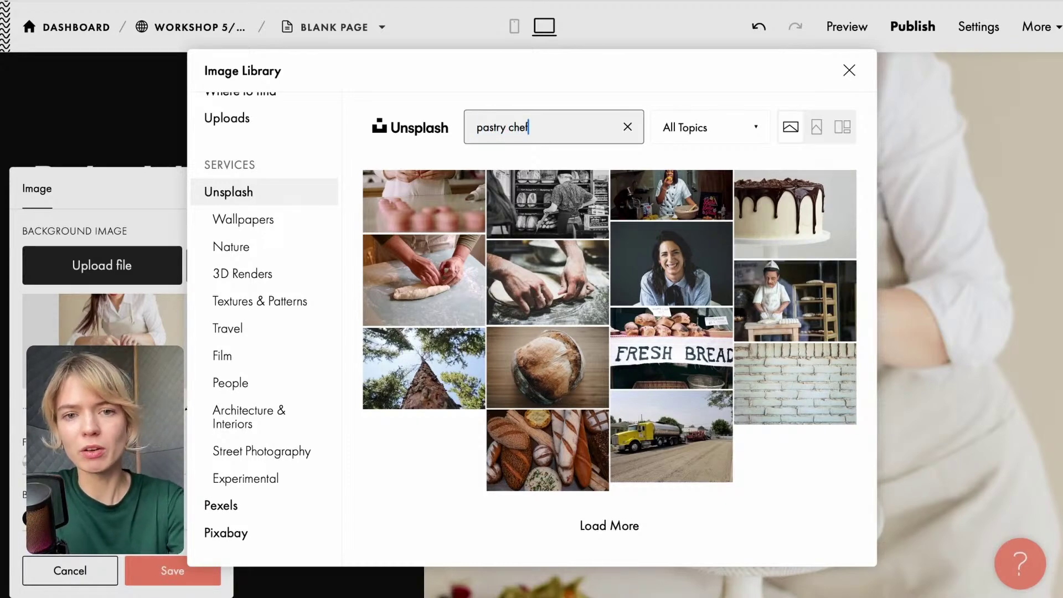
key(Return)
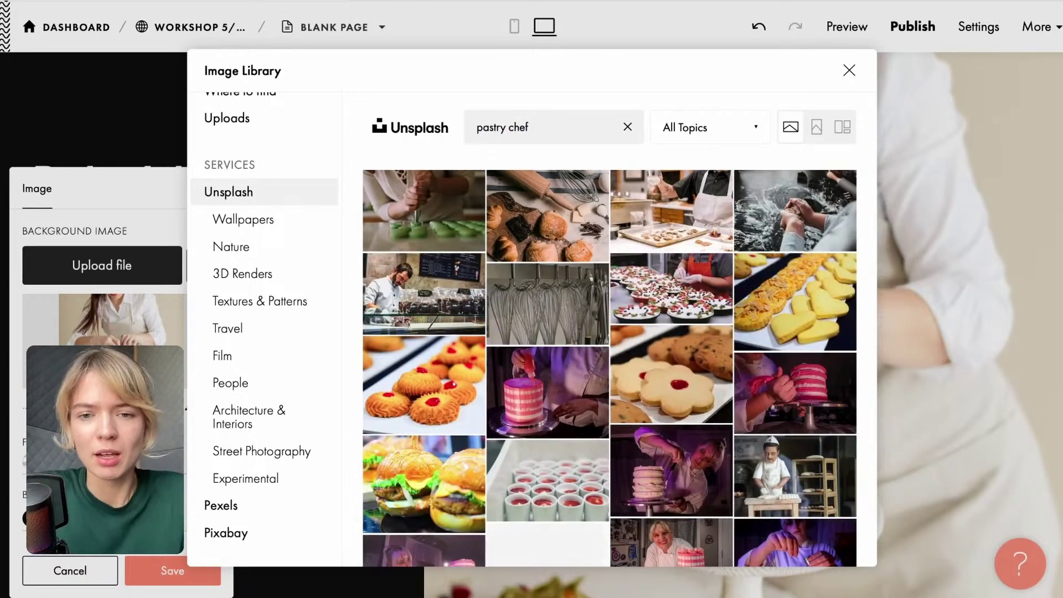
scroll(526, 348, down, 10)
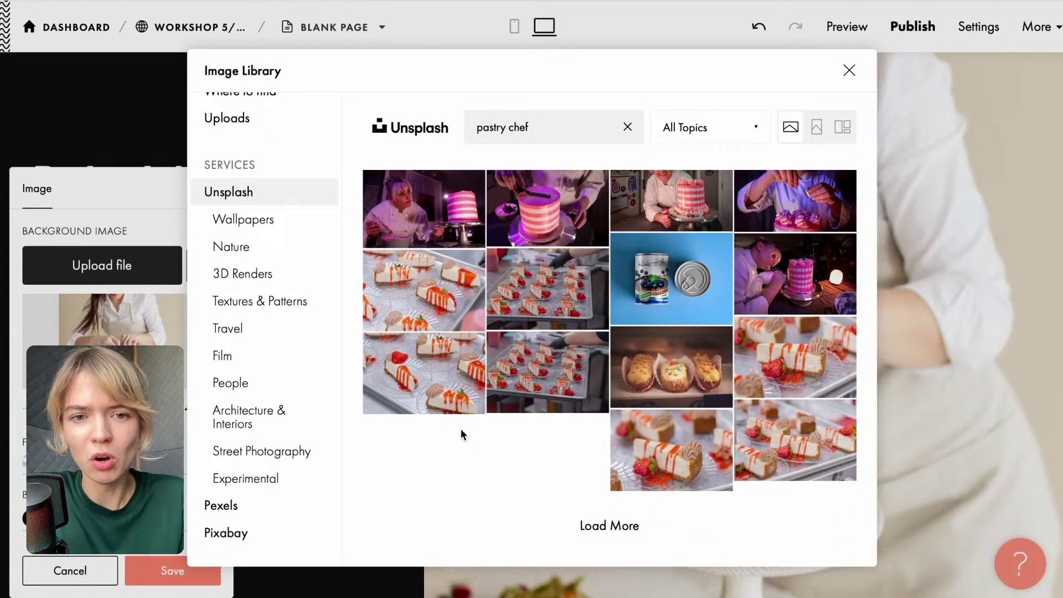
scroll(487, 415, up, 4)
scroll(498, 405, up, 2)
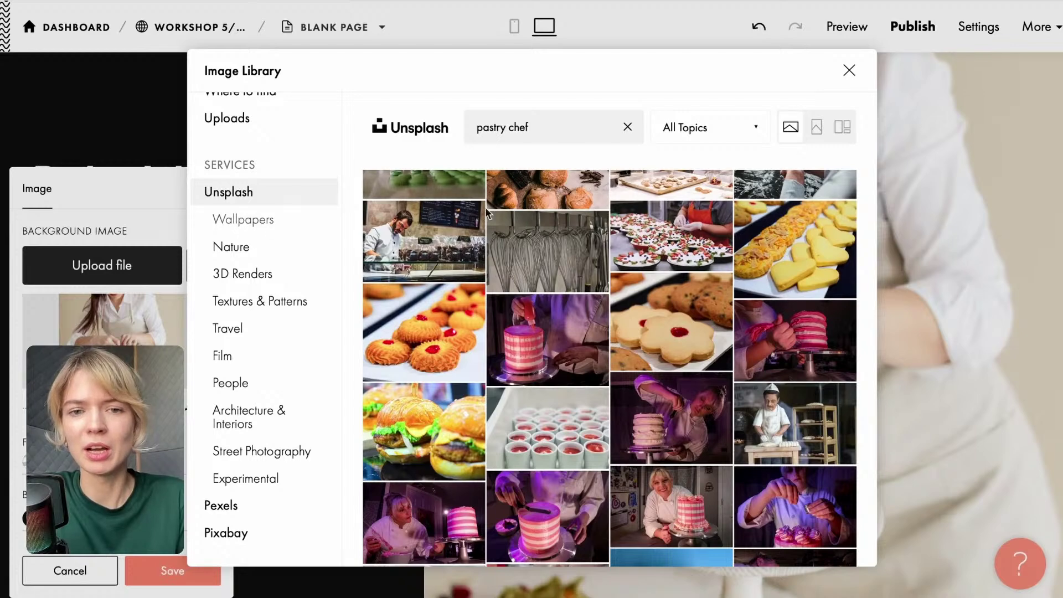
scroll(272, 213, up, 1)
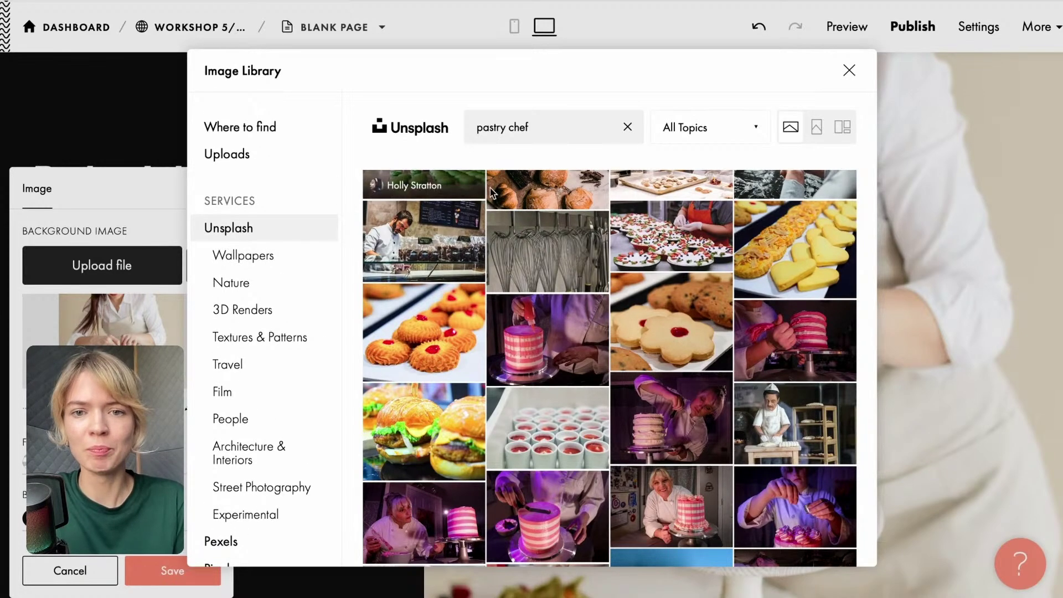
click(629, 128)
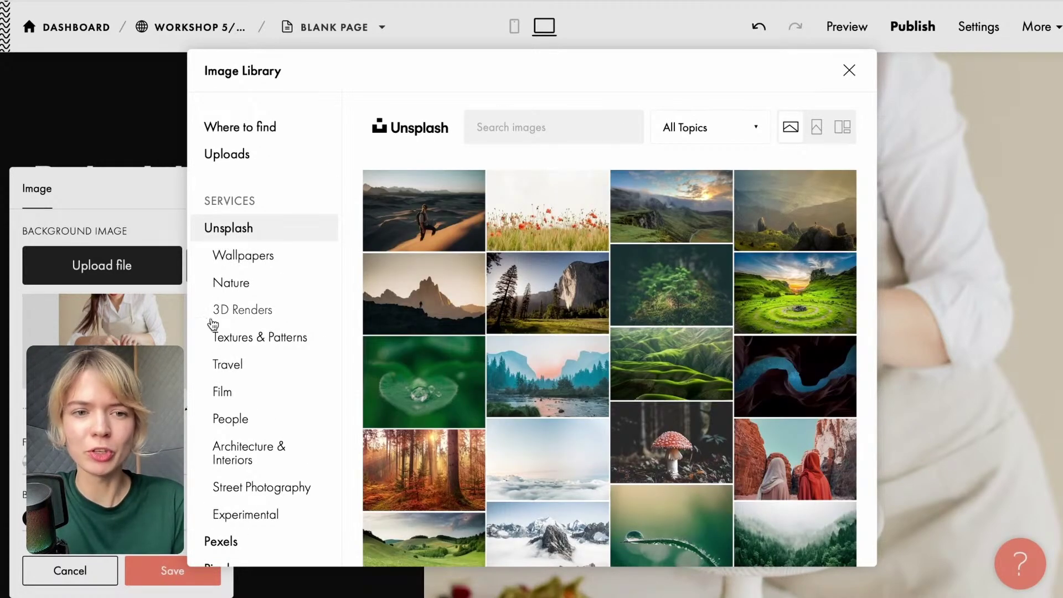
scroll(268, 234, down, 1)
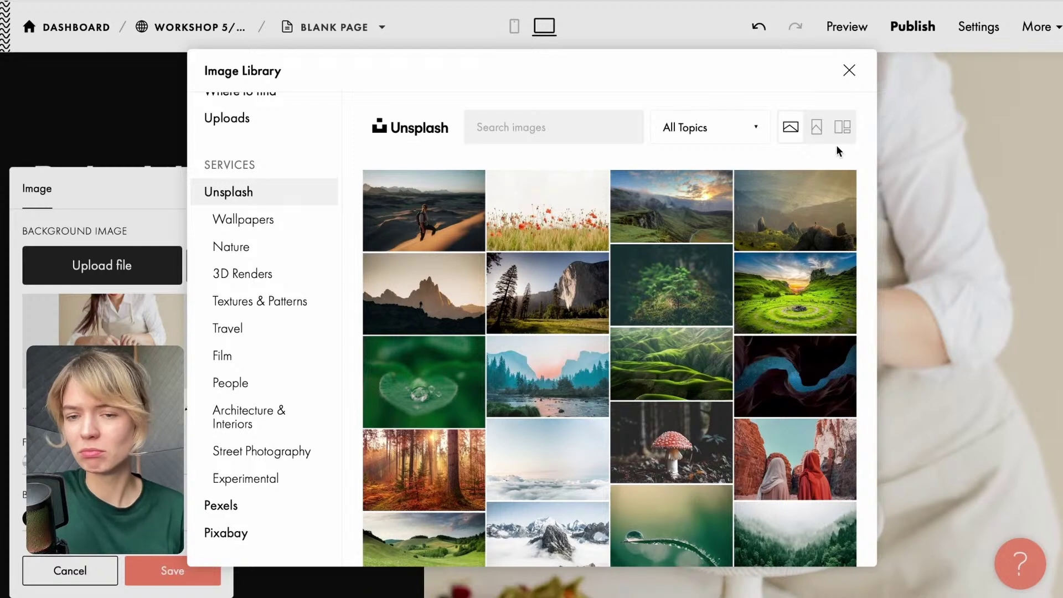
Close the Unsplash library and save the uploaded cake photo as the cover background.
click(848, 73)
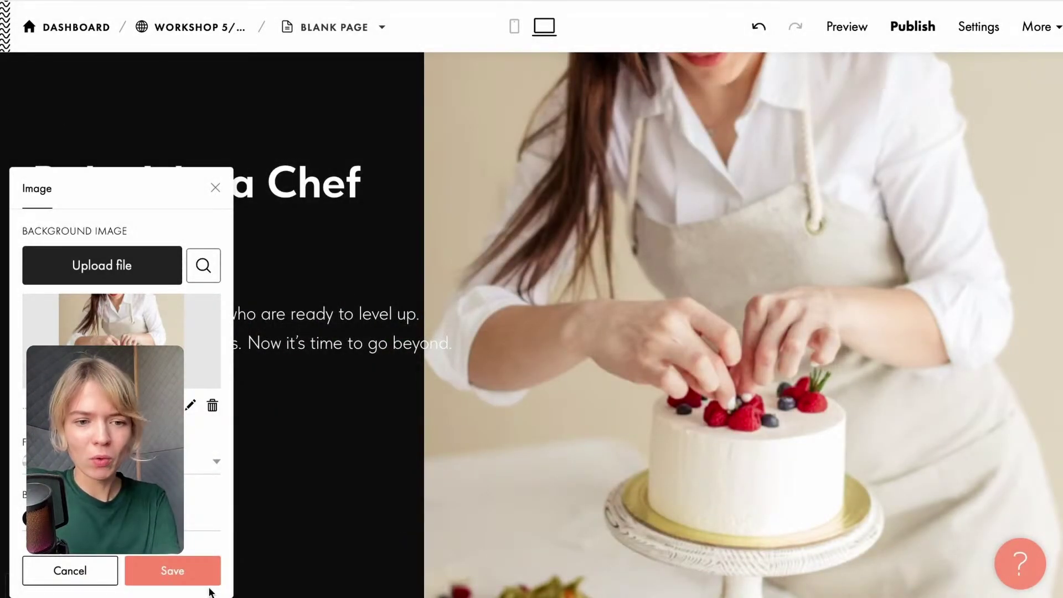
click(197, 577)
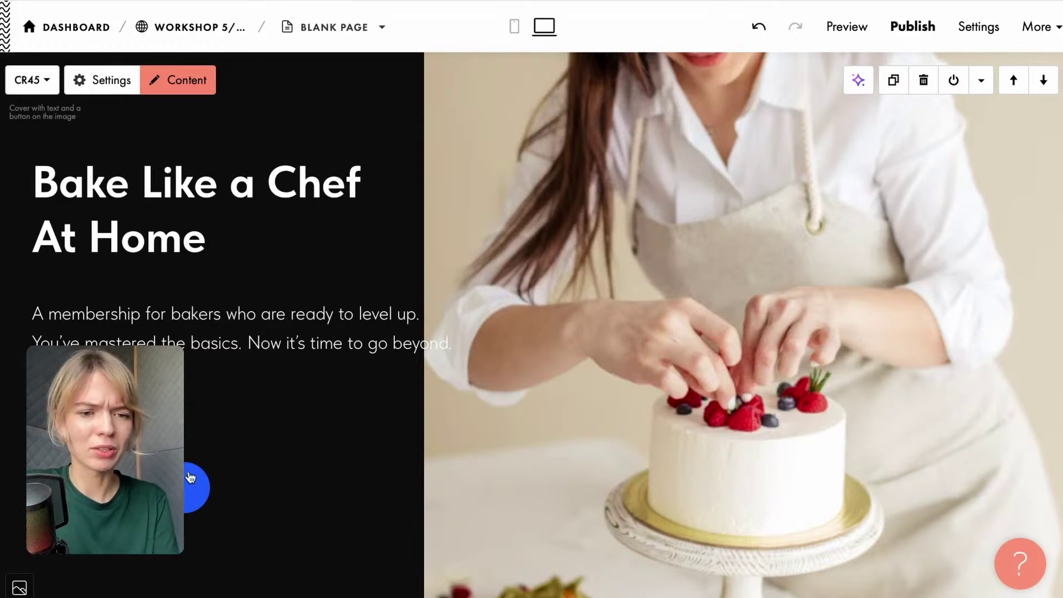
Narrow the cover's text block to 5 columns and save the block settings.
click(110, 81)
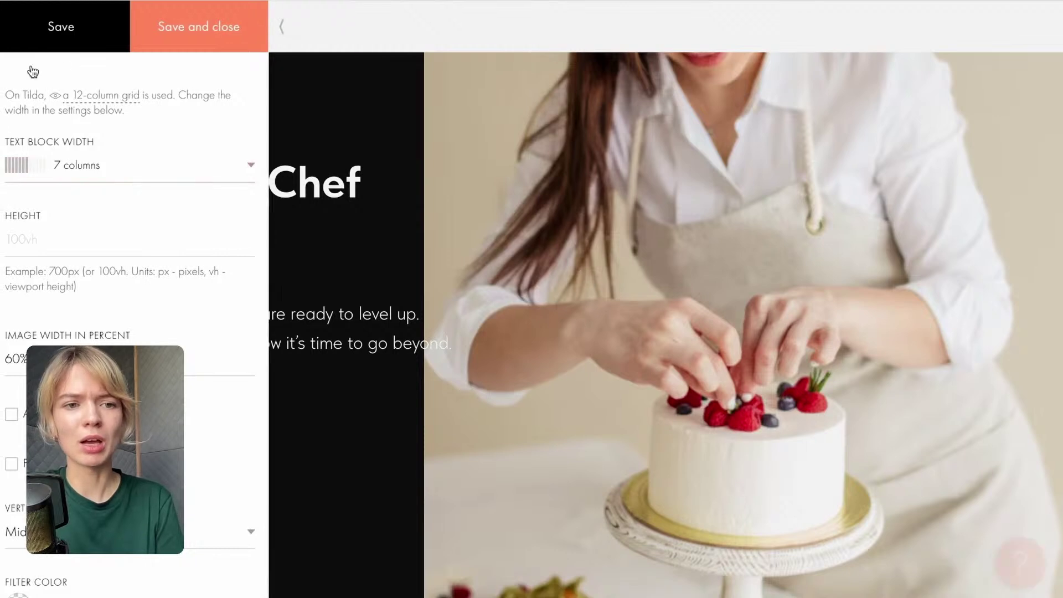
click(80, 173)
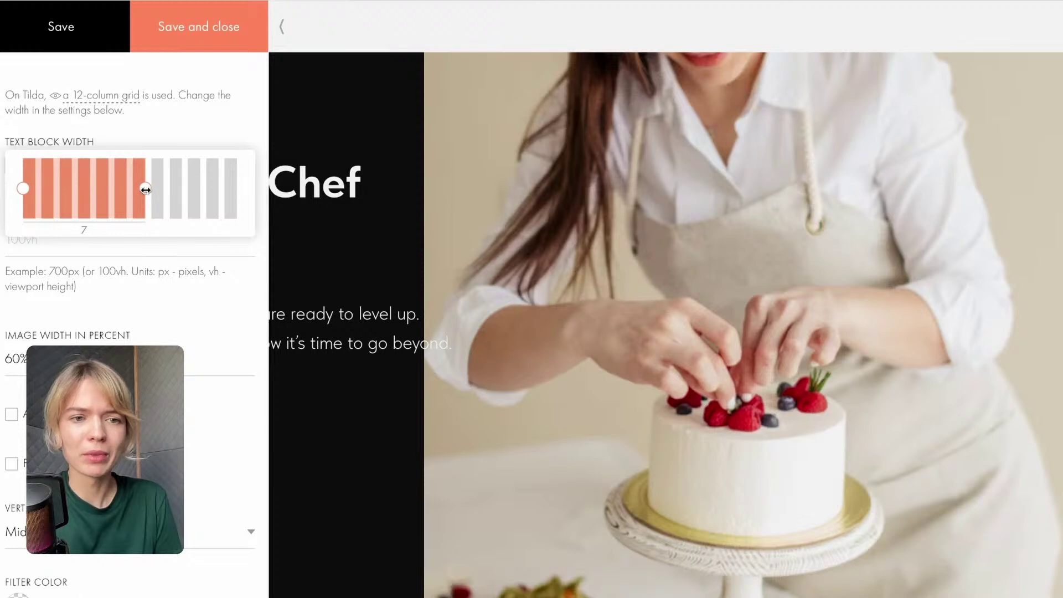
drag(145, 189, 103, 190)
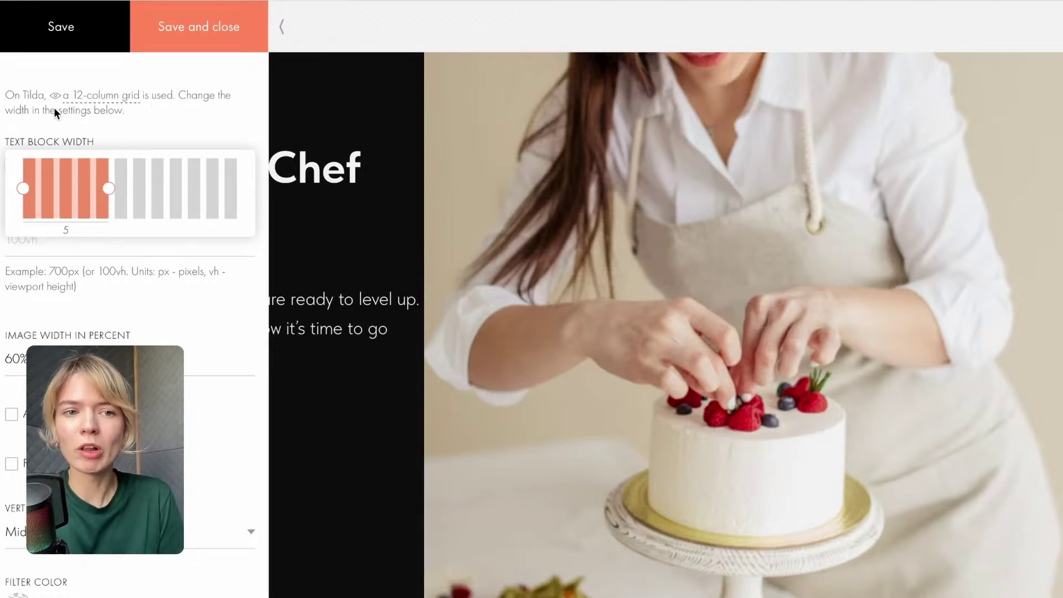
click(204, 43)
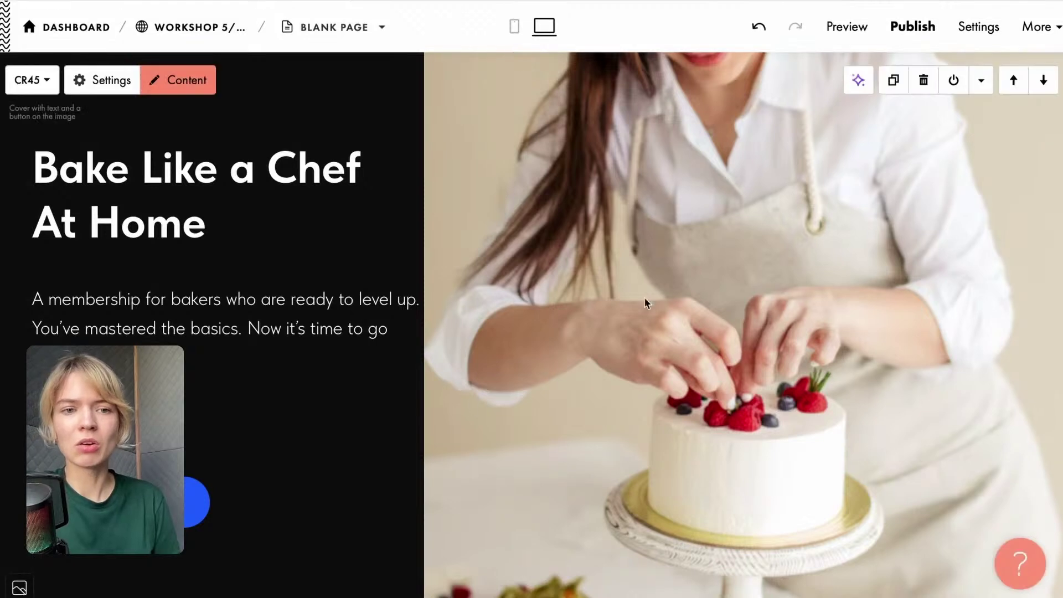
scroll(491, 494, down, 1)
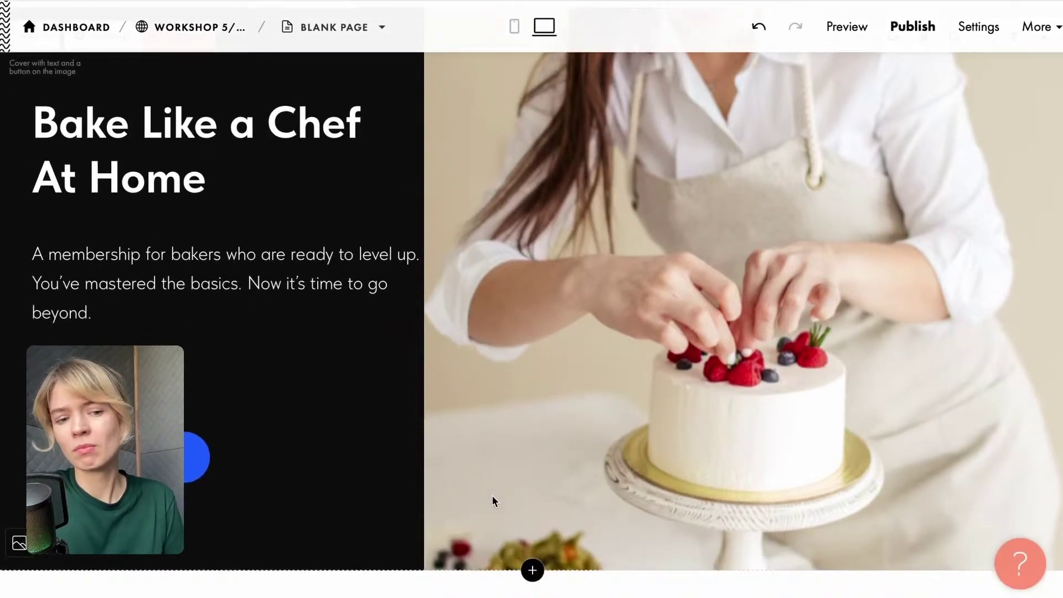
scroll(491, 494, up, 1)
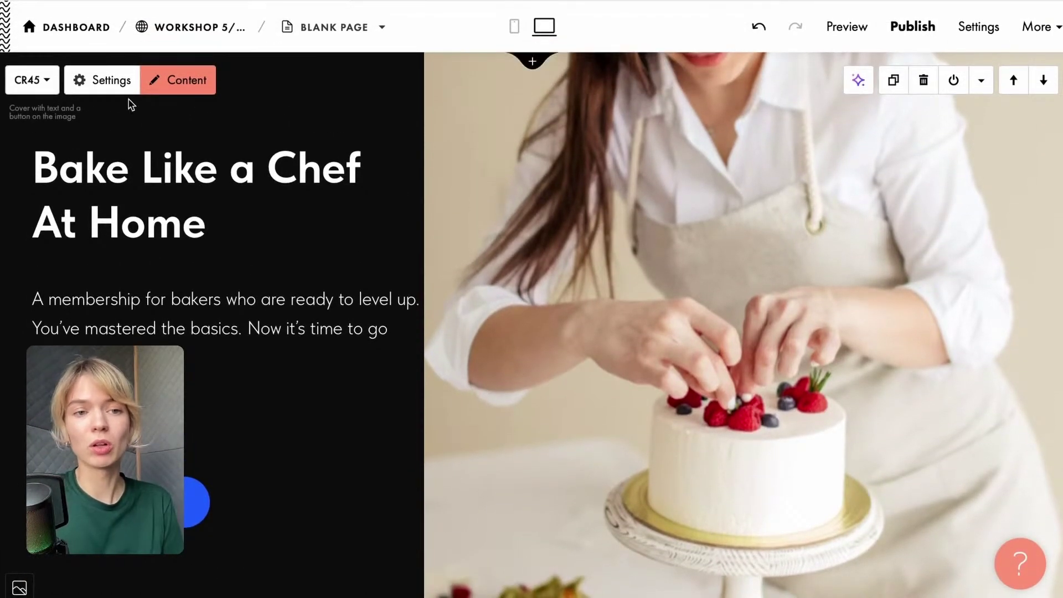
Change the cover image width from 60% to 50% and save the settings.
click(103, 90)
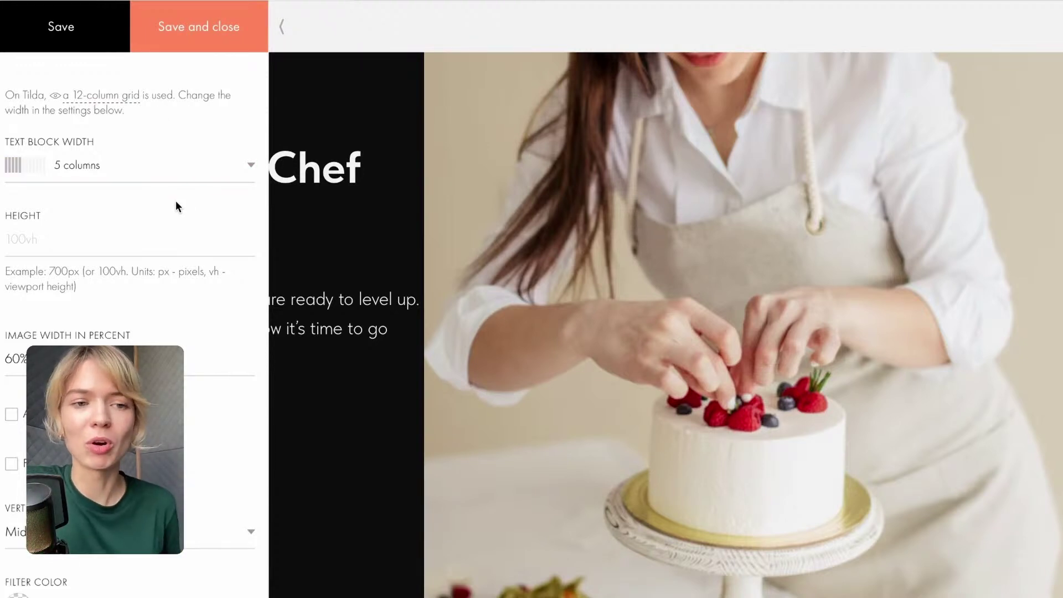
click(16, 357)
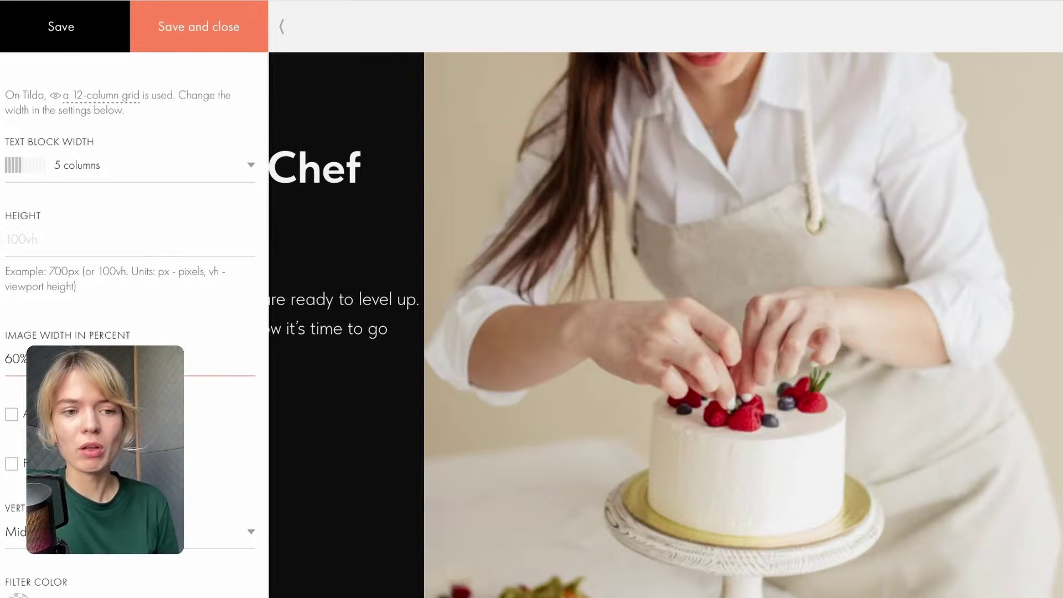
drag(12, 359, 2, 359)
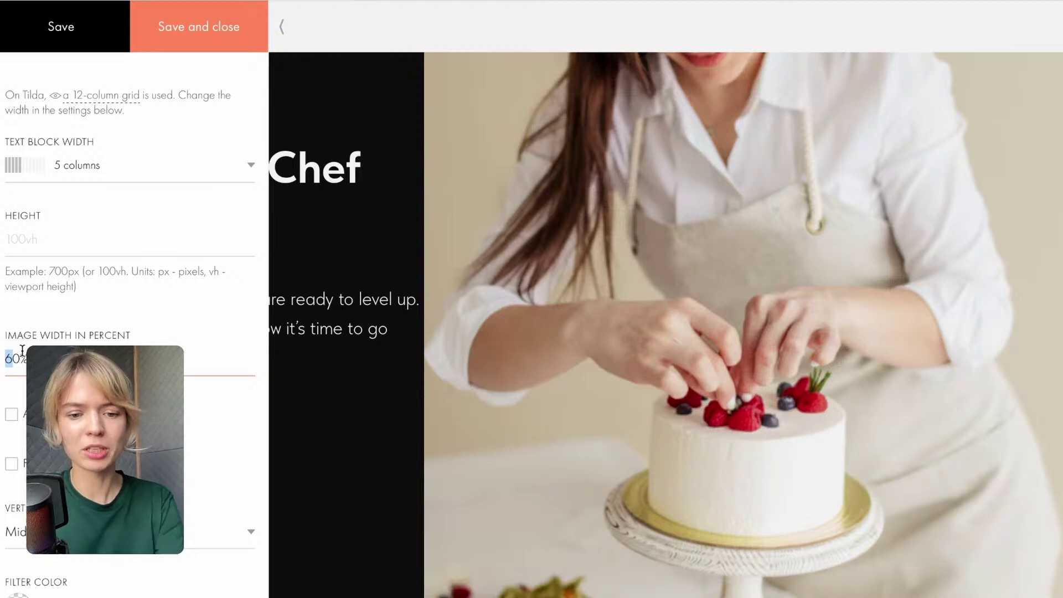
text(5)
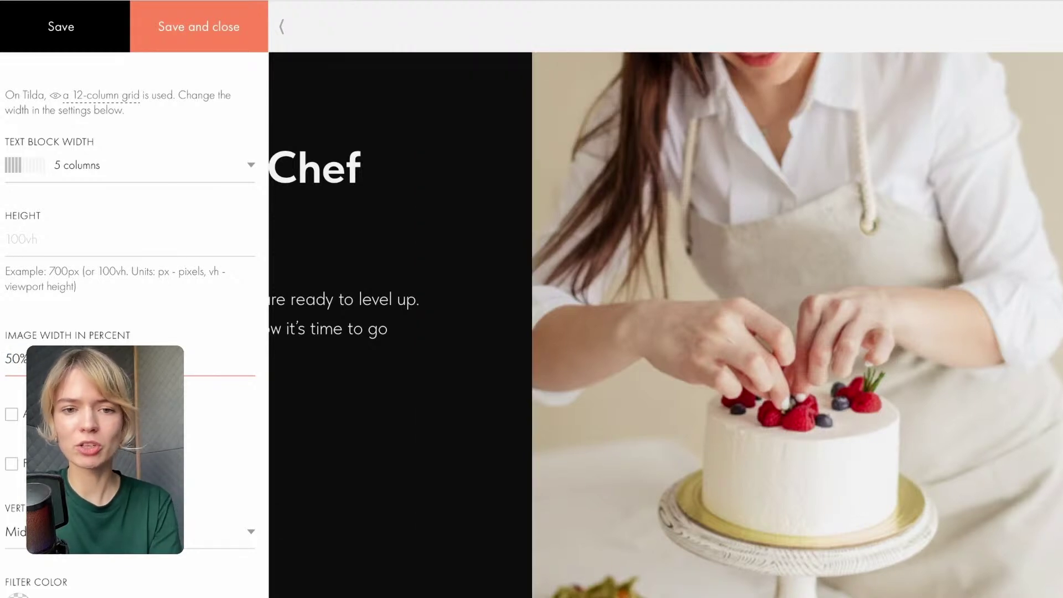
click(220, 33)
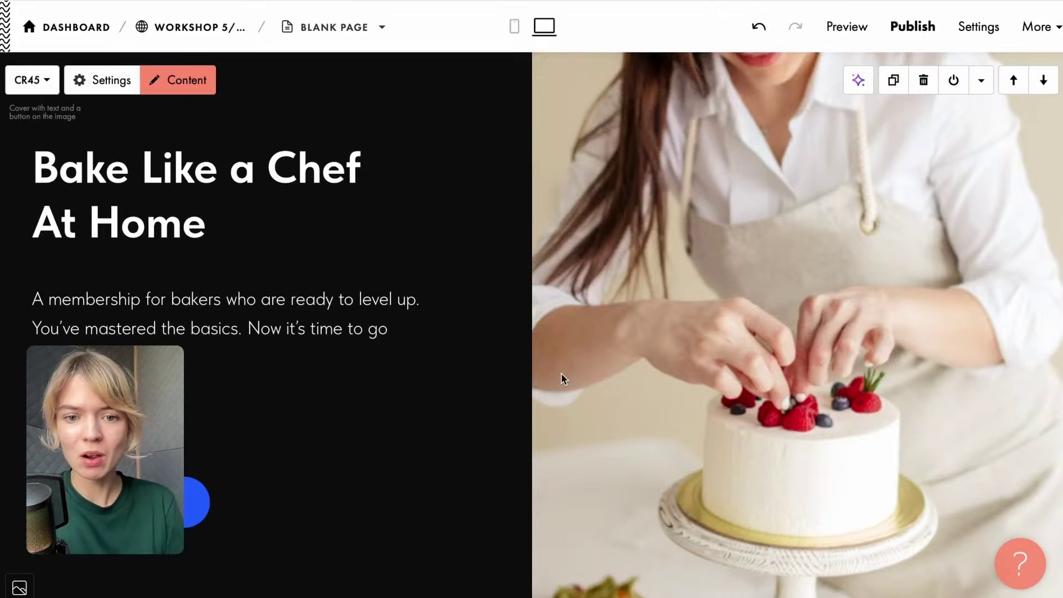
Add 40px paddings around the cover image and set its border radius to 20.
click(105, 81)
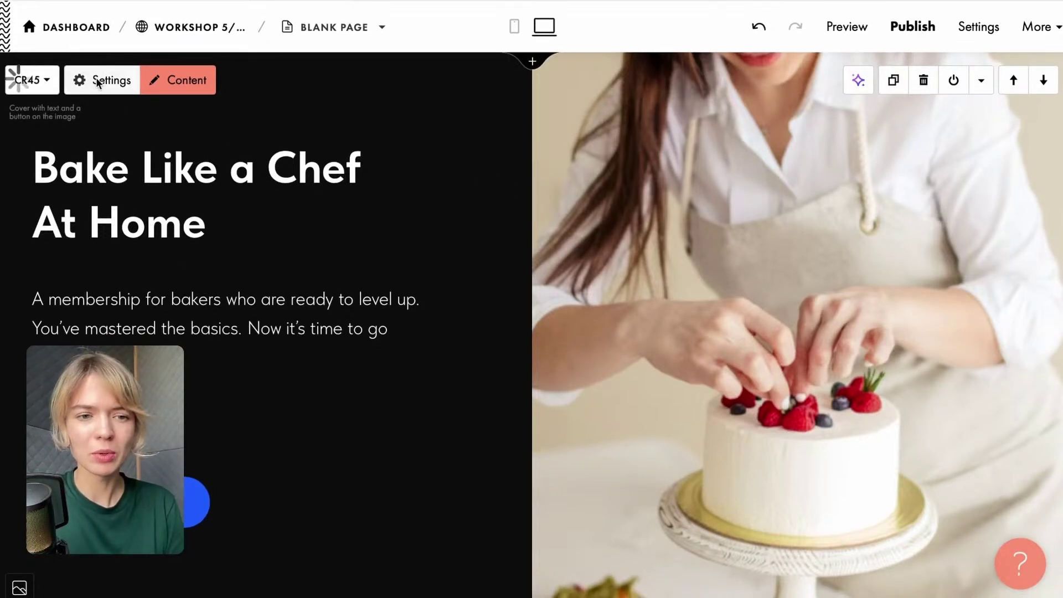
scroll(133, 277, down, 1)
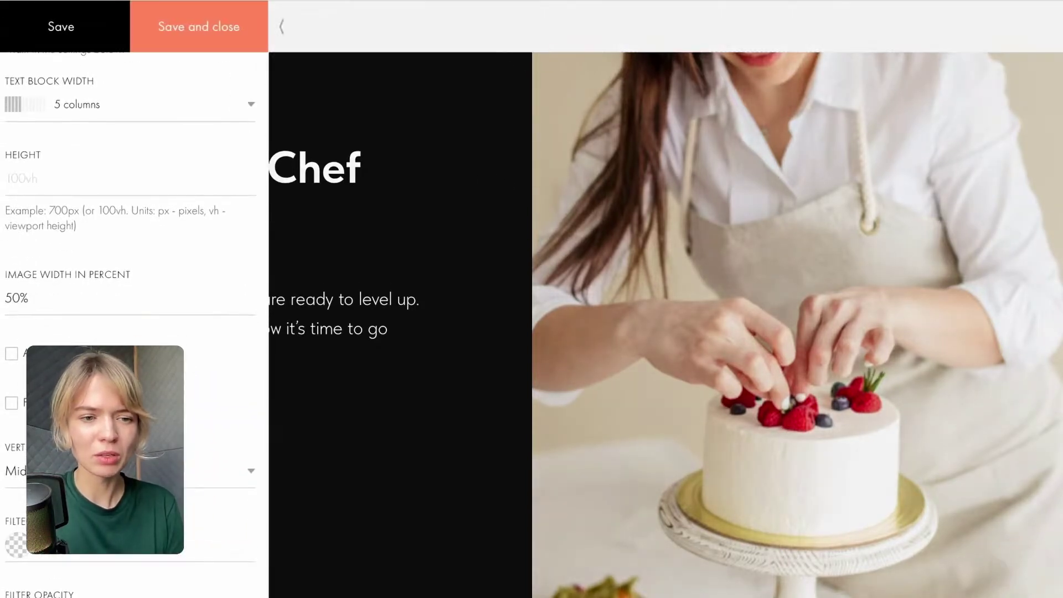
click(11, 354)
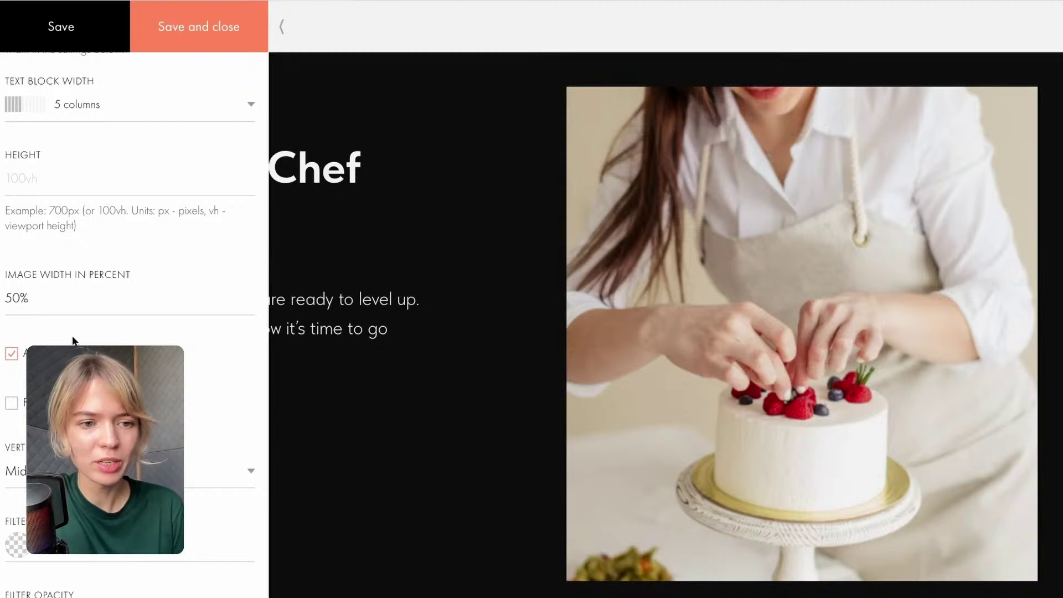
scroll(71, 341, down, 3)
click(72, 523)
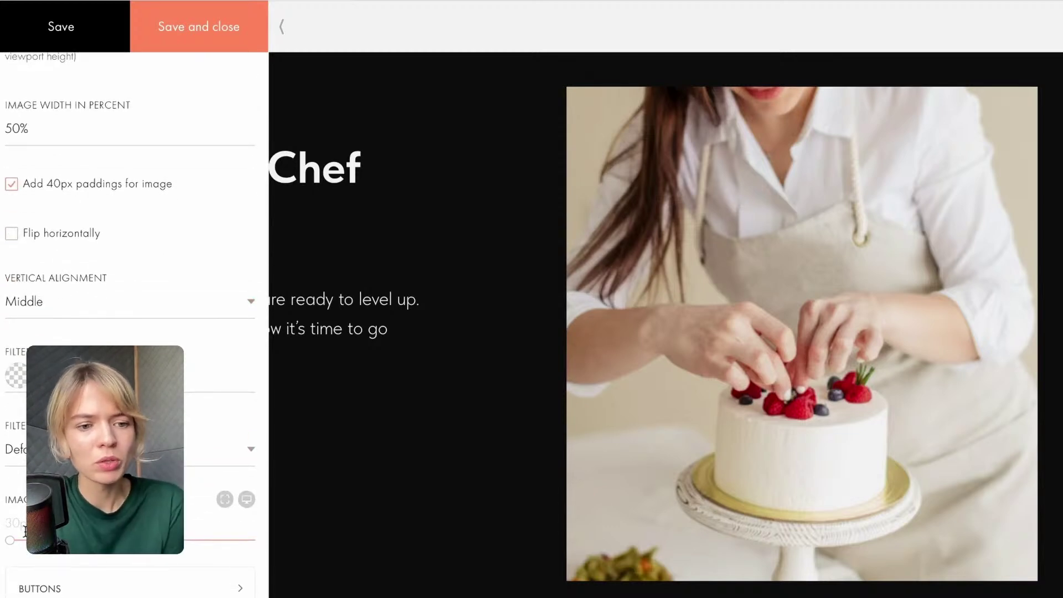
text(2)
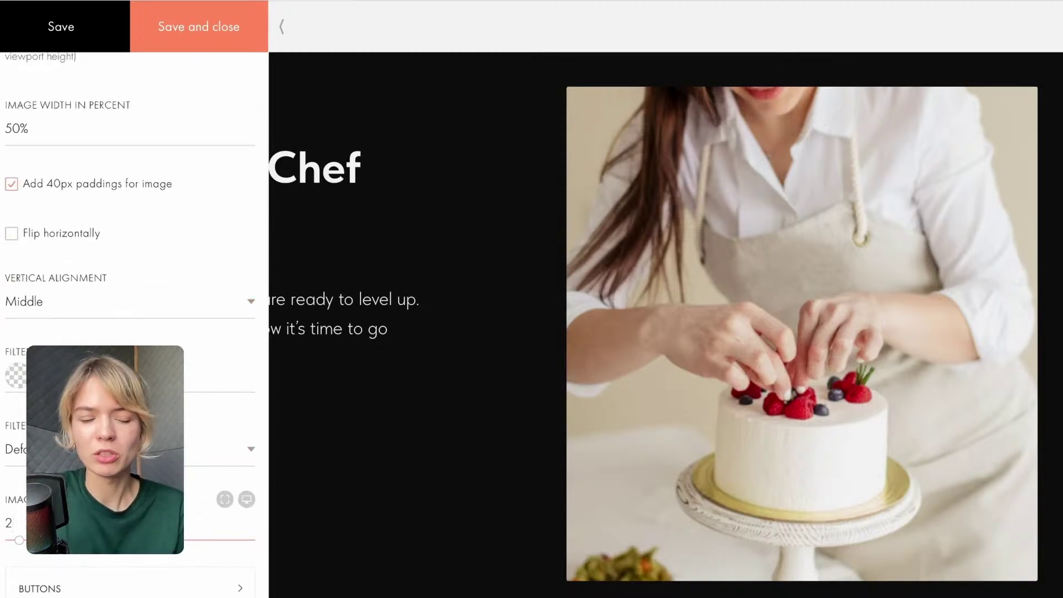
text(0)
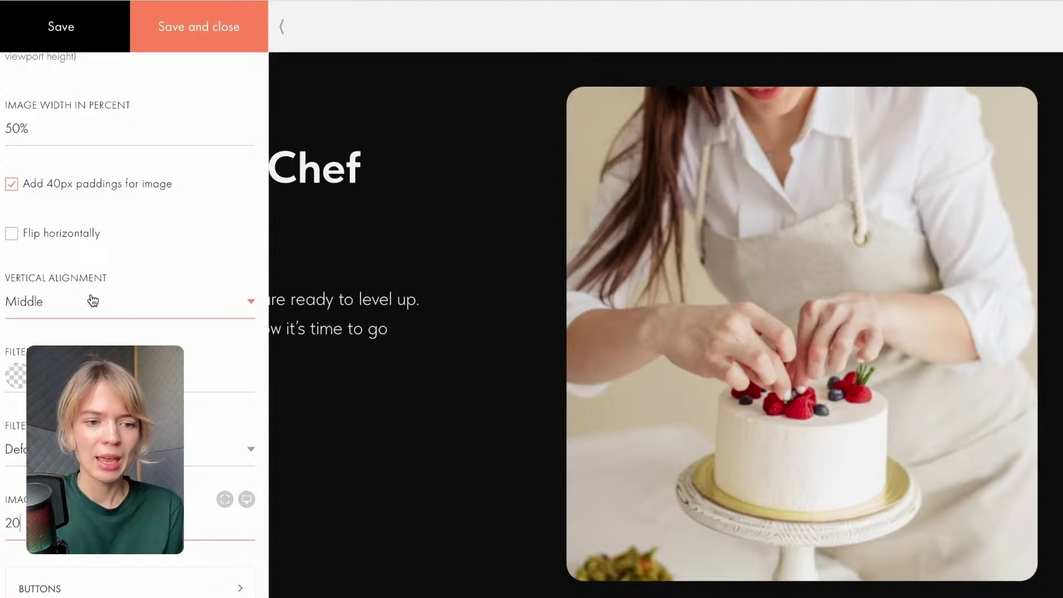
scroll(92, 296, down, 3)
scroll(91, 288, down, 3)
scroll(91, 288, down, 5)
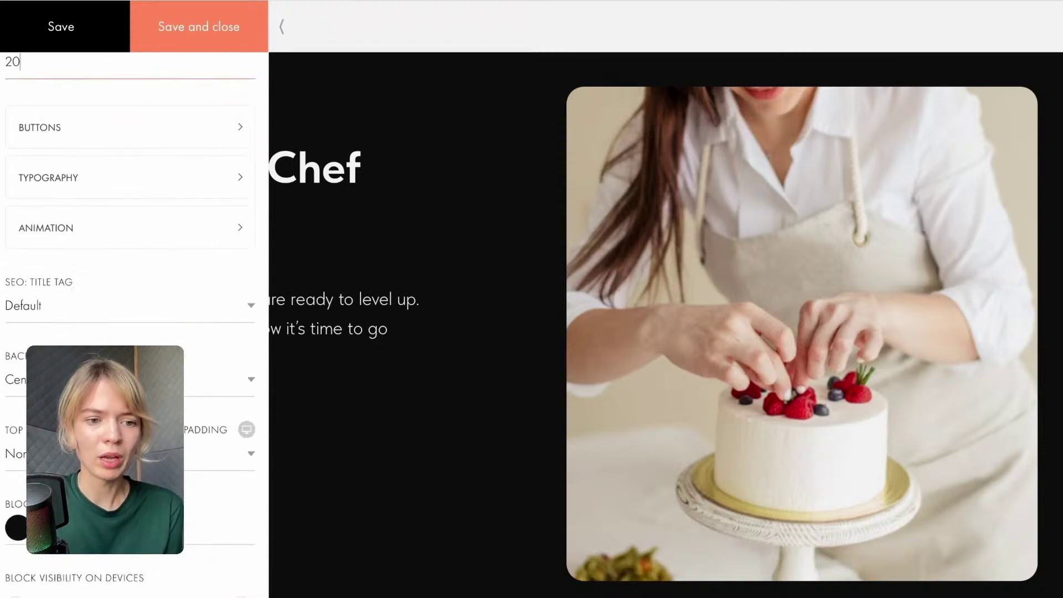
Make the cover block background light pink #E18F8F, then bring up the ready gradients library.
click(18, 442)
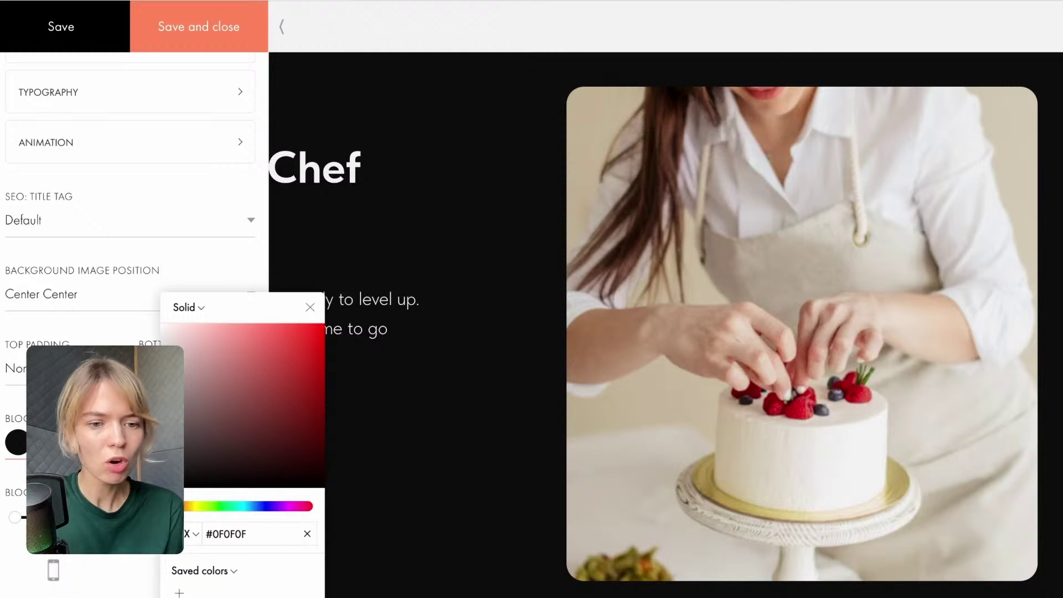
scroll(25, 388, down, 5)
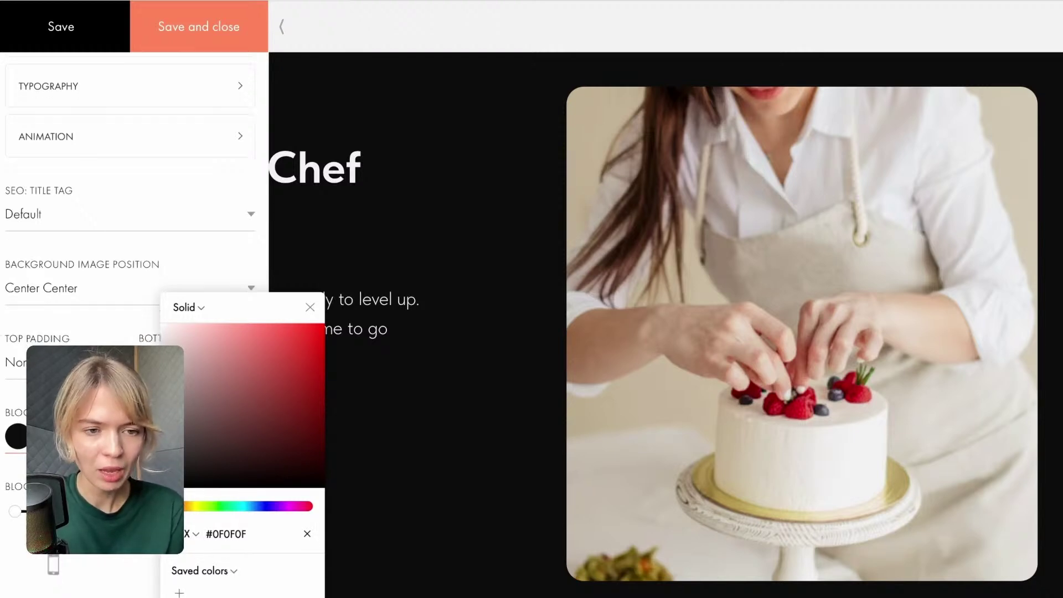
scroll(78, 174, down, 1)
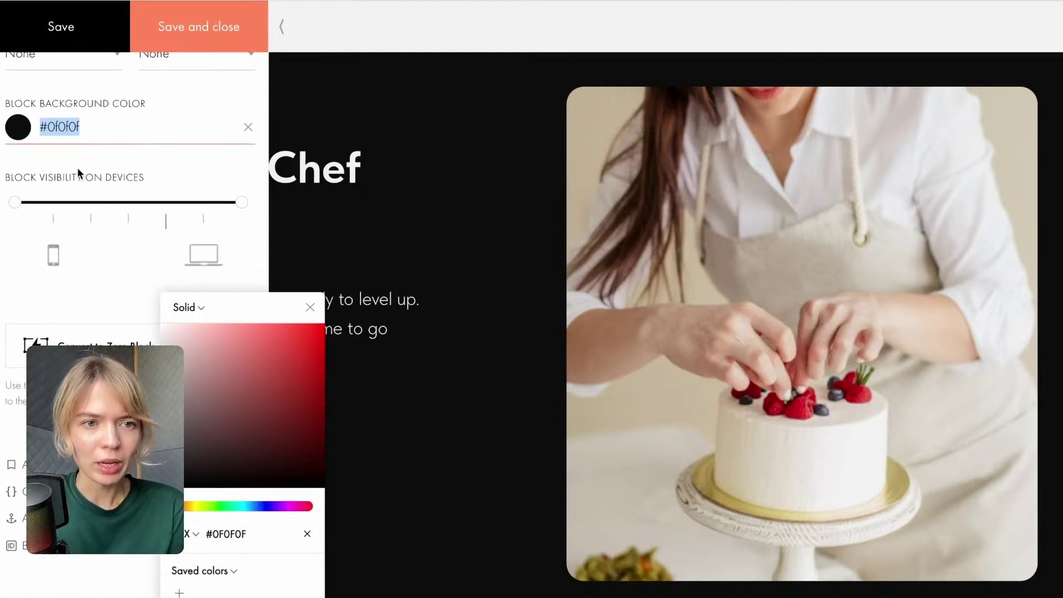
drag(267, 307, 394, 33)
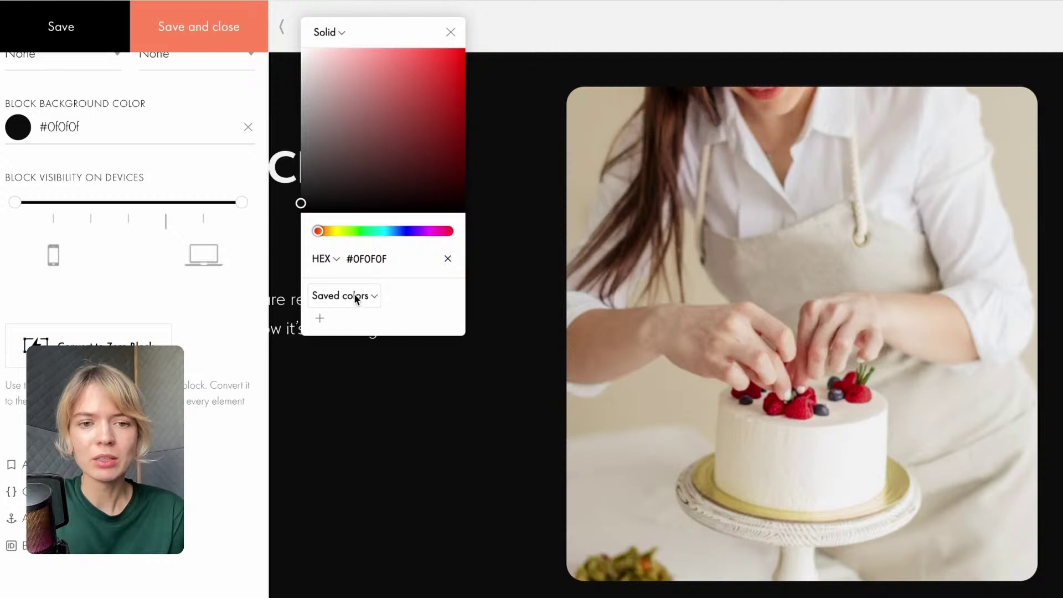
click(359, 68)
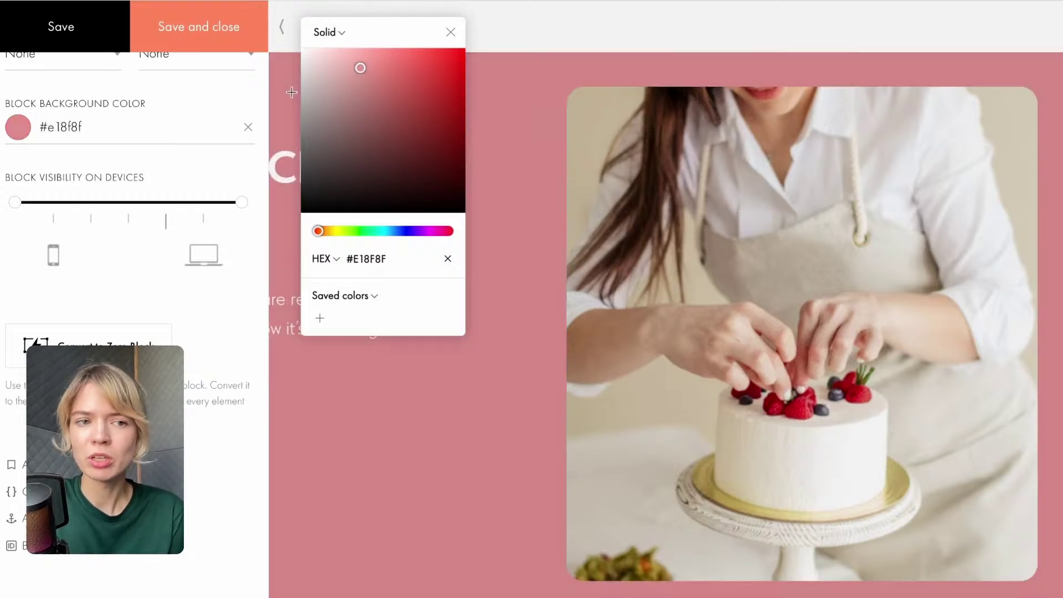
click(370, 296)
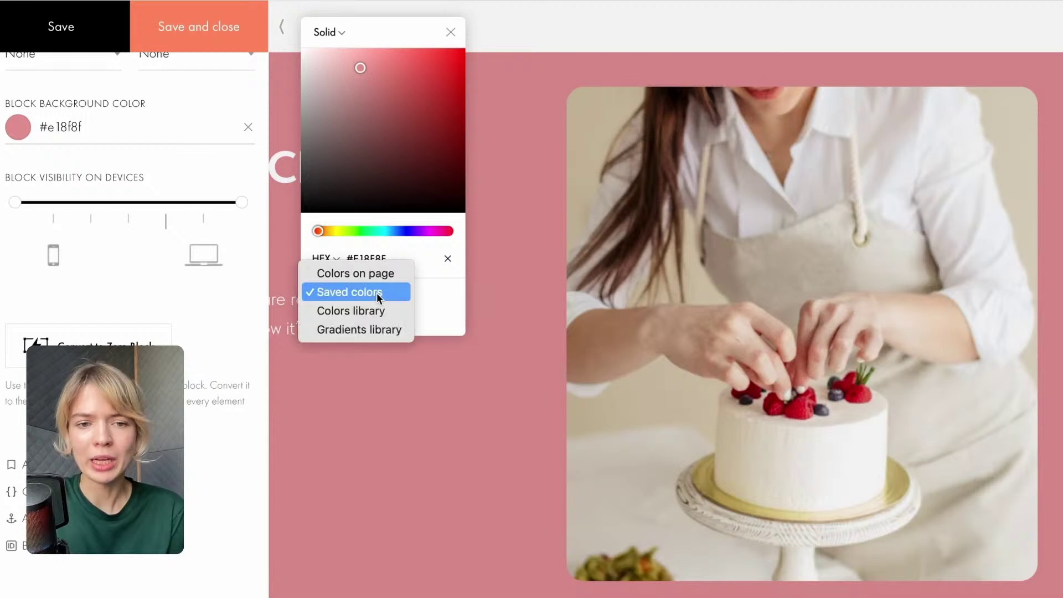
click(373, 330)
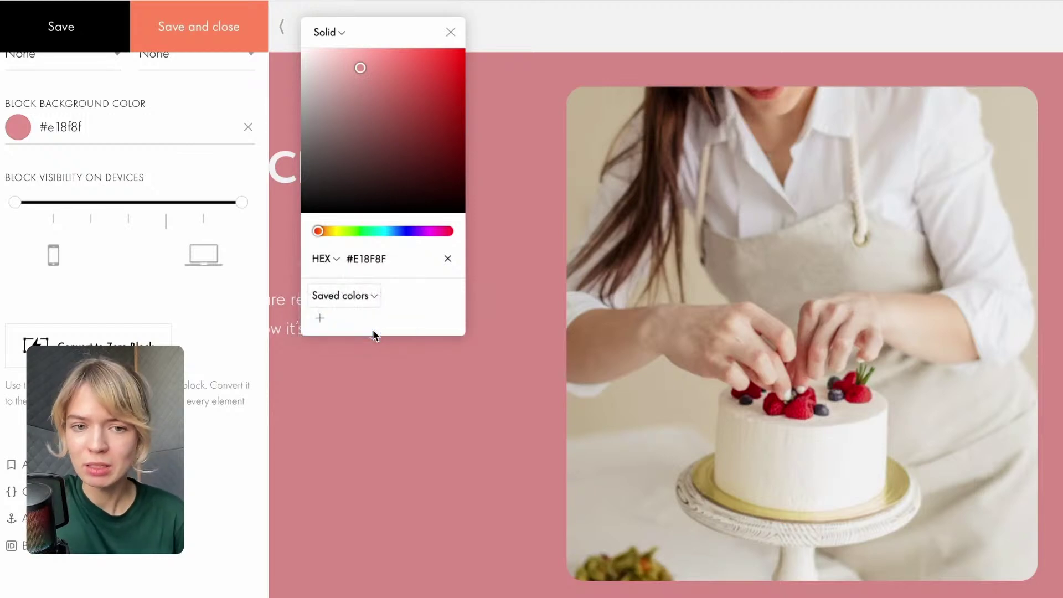
Try cyan and orange gradient backgrounds, then browse the light blue and mint colour sets.
click(320, 318)
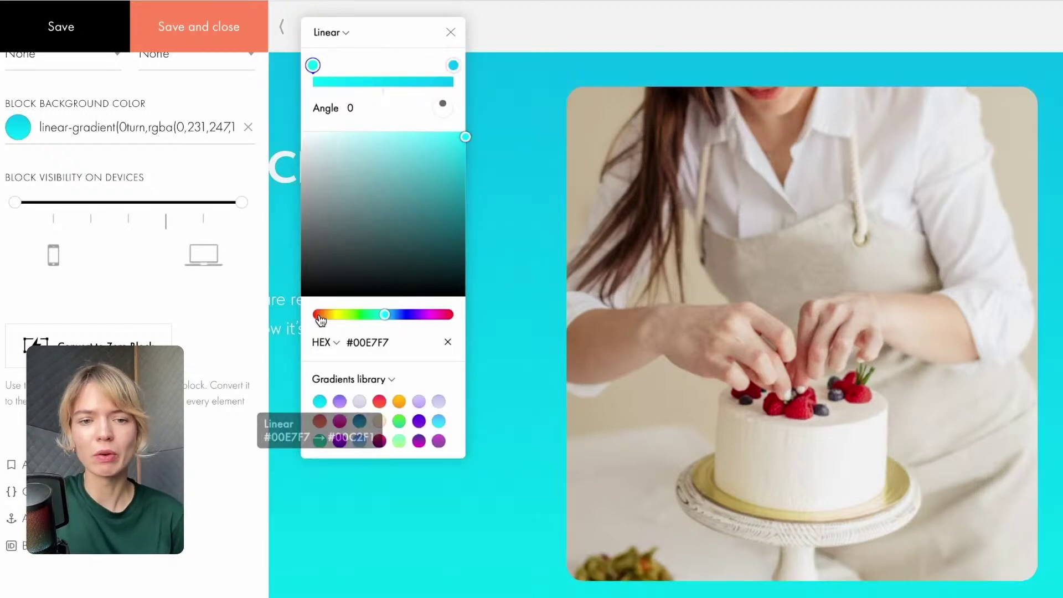
click(399, 407)
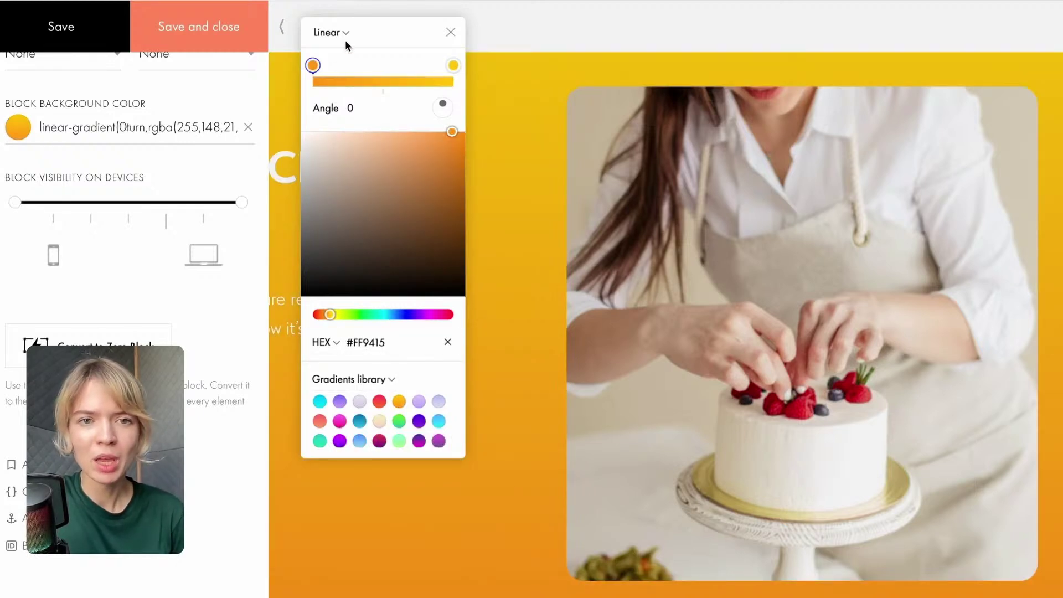
click(385, 381)
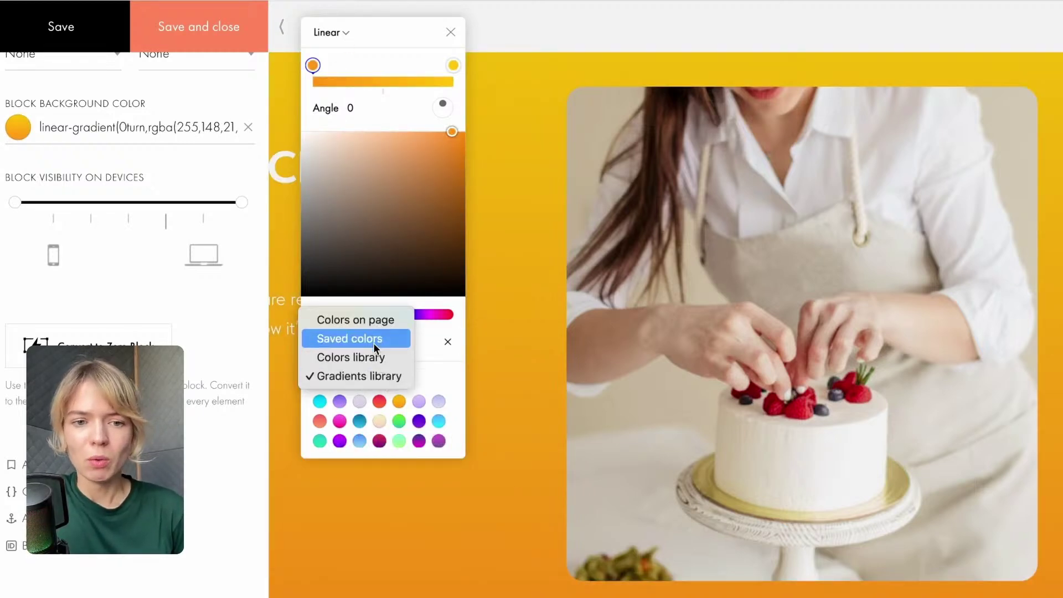
click(383, 358)
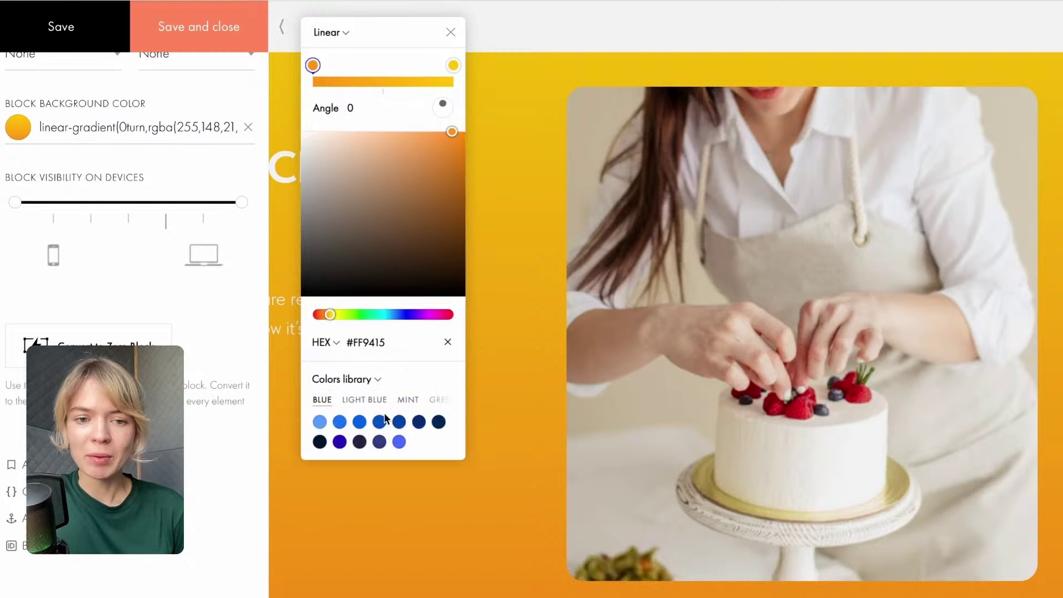
click(355, 399)
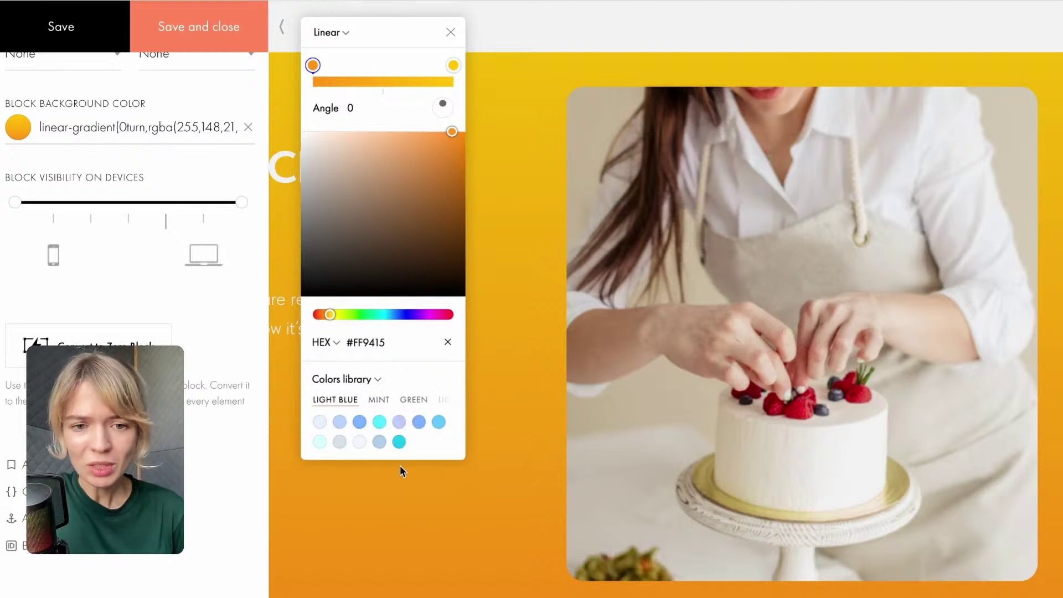
click(379, 399)
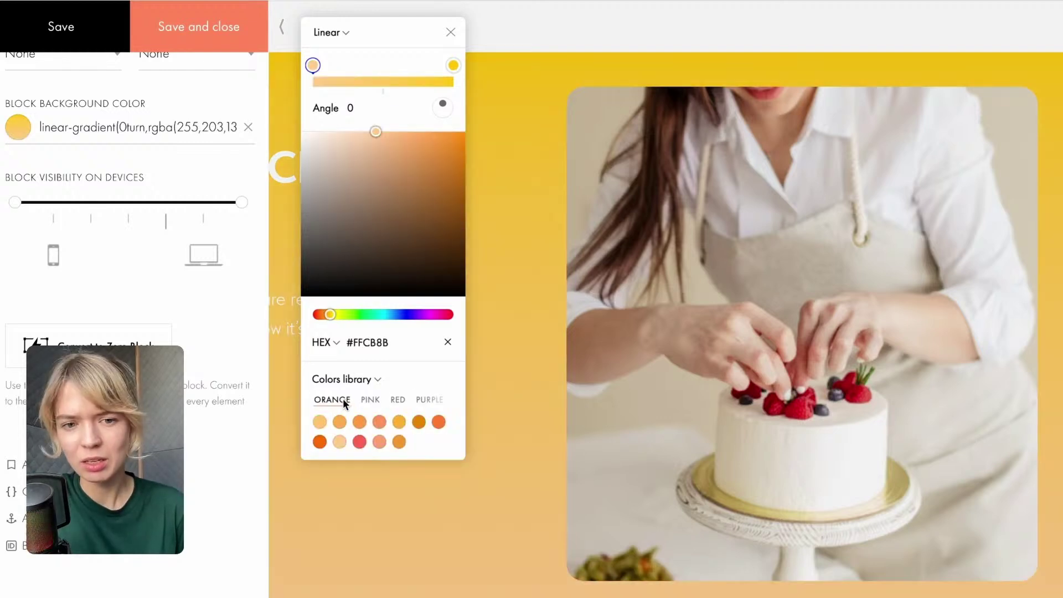
Apply a solid pale peach #FFE0BC background from the PEACH set and save the settings.
scroll(343, 397, left, 2)
click(343, 399)
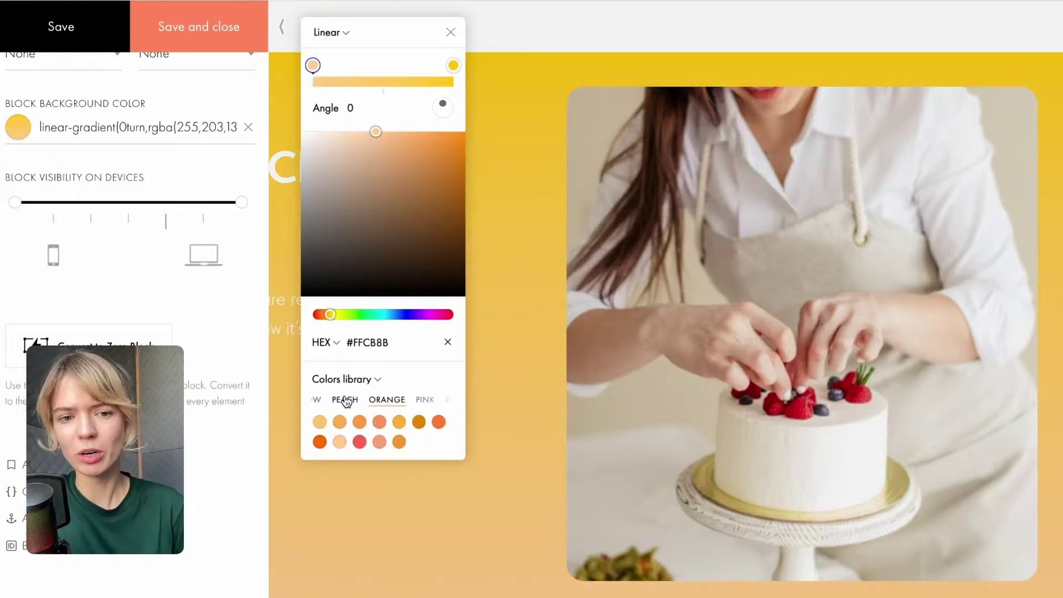
click(320, 422)
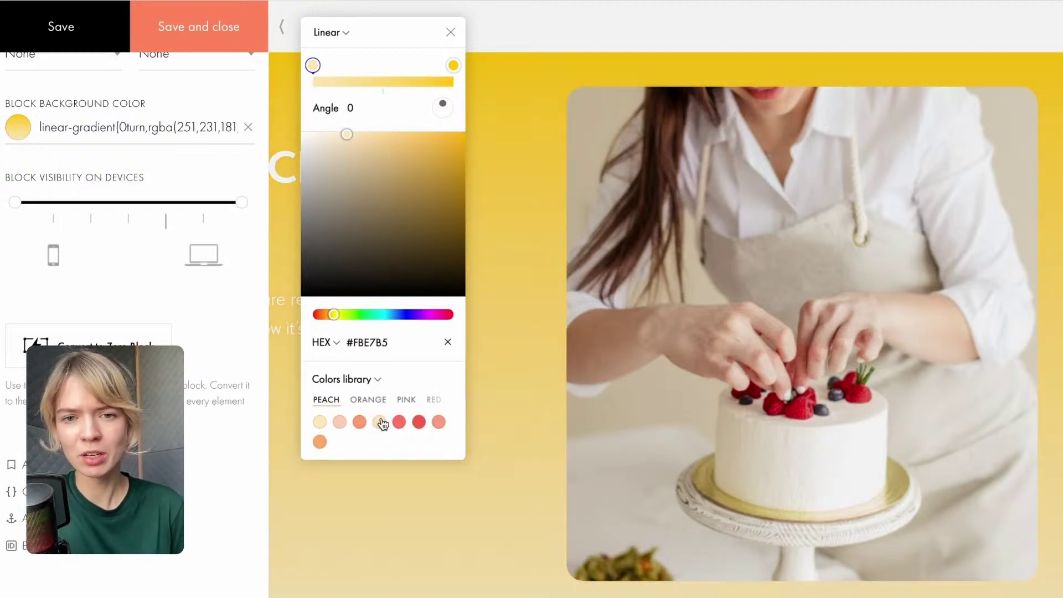
click(379, 422)
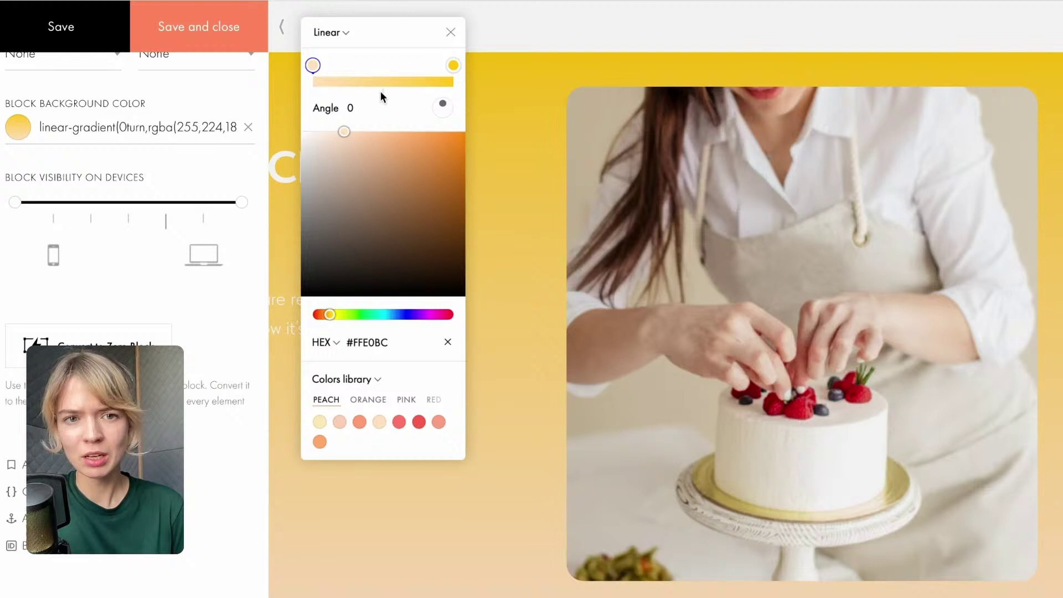
click(342, 32)
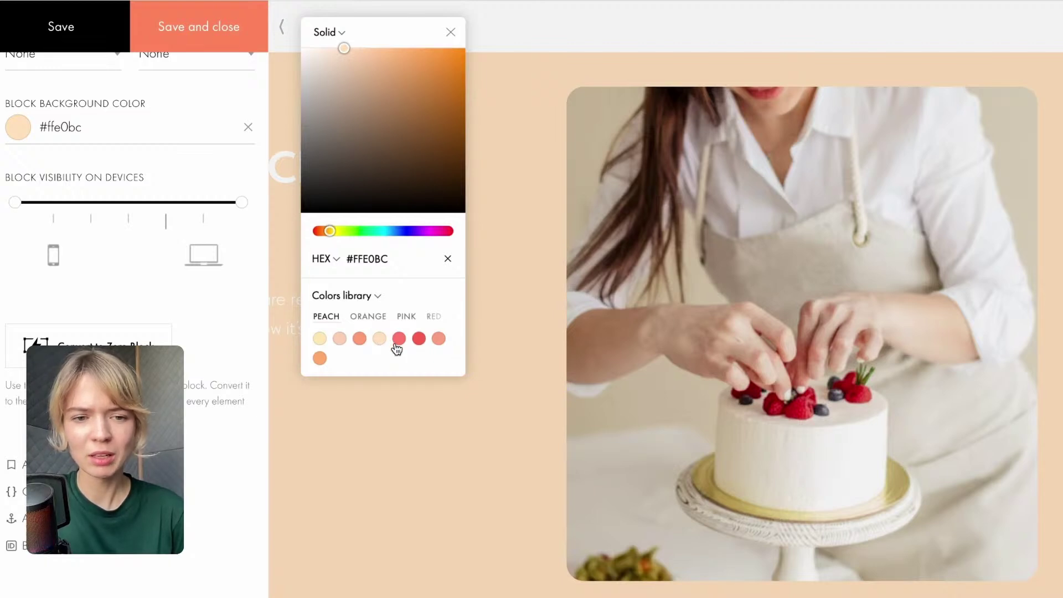
click(214, 44)
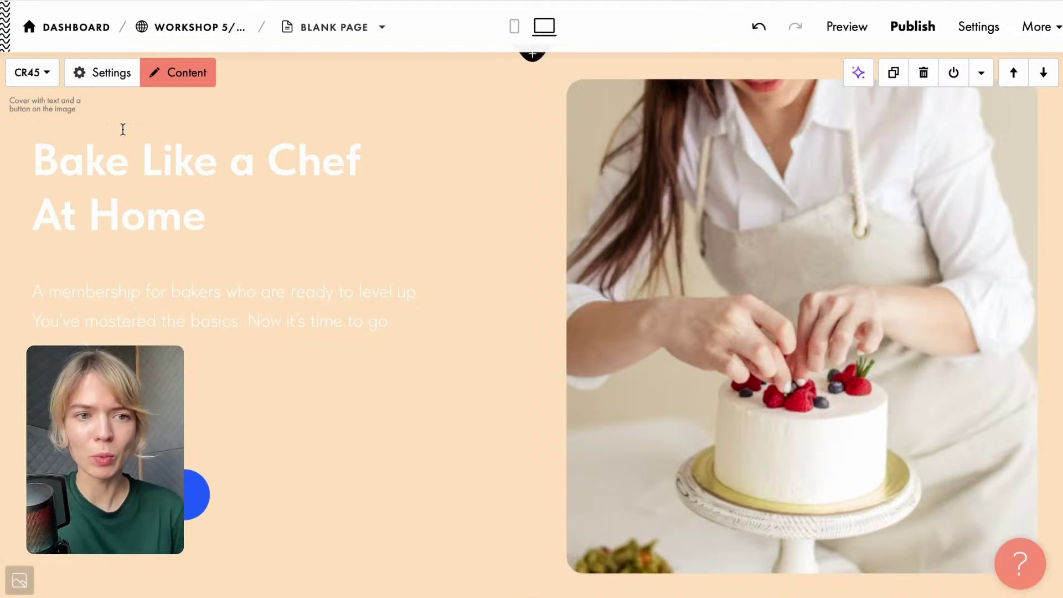
Color the cover heading dark green #1e3c00 and save the block settings.
click(110, 71)
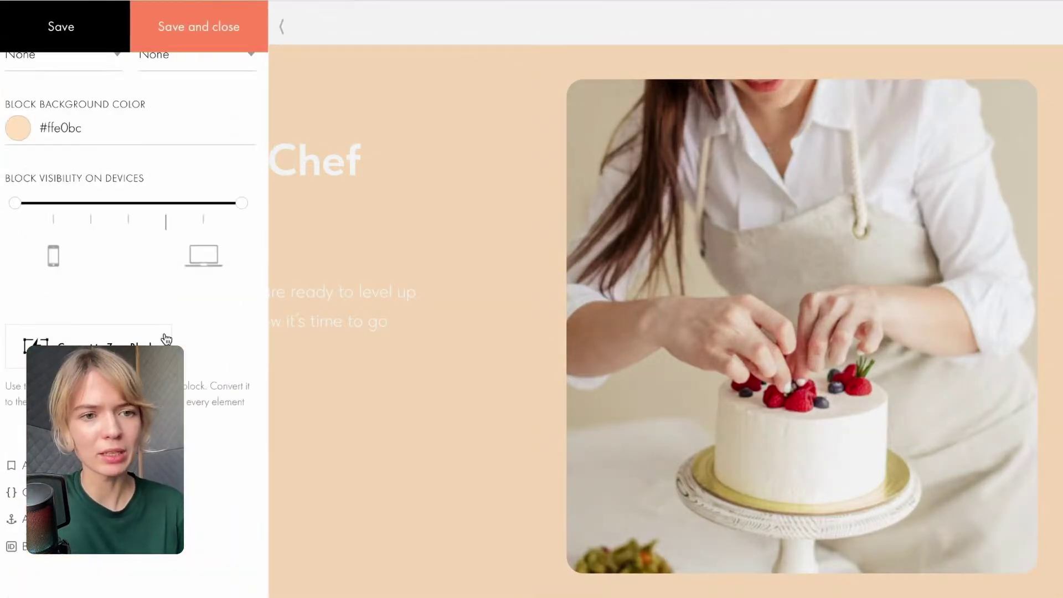
scroll(164, 332, up, 12)
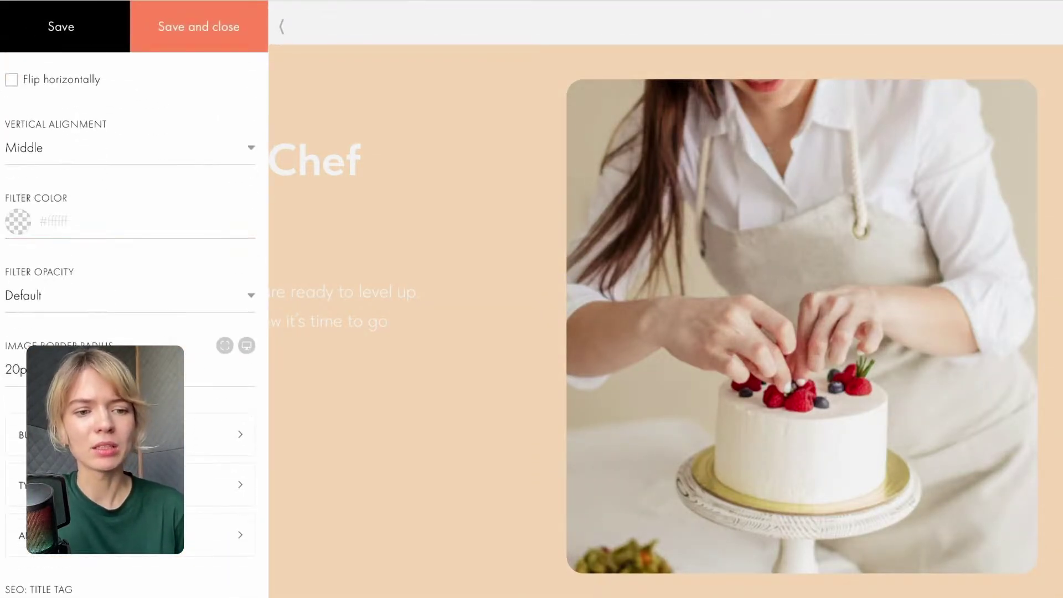
click(232, 485)
click(397, 188)
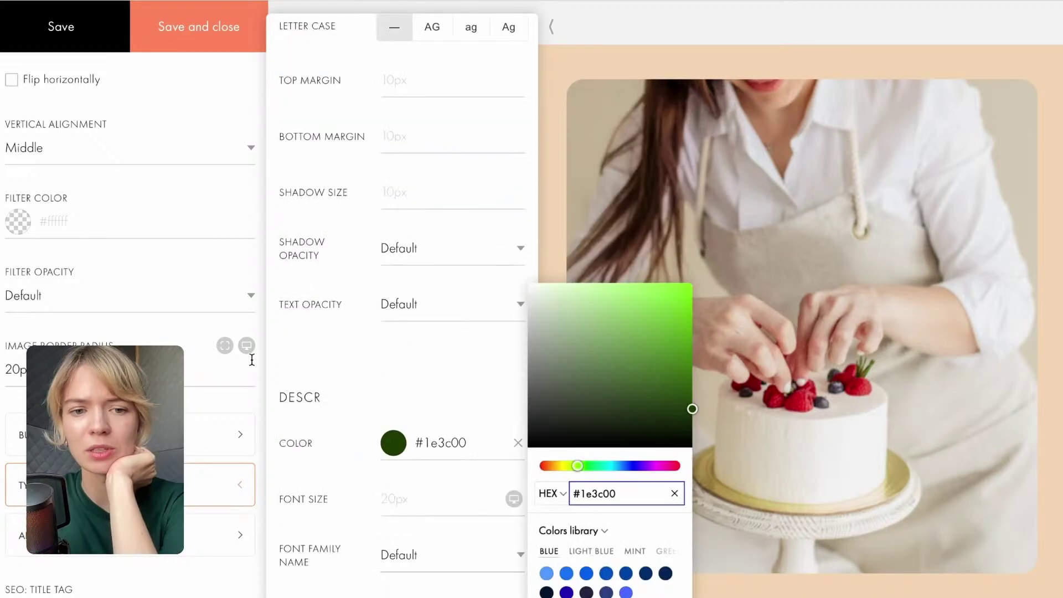
click(348, 360)
scroll(347, 360, down, 7)
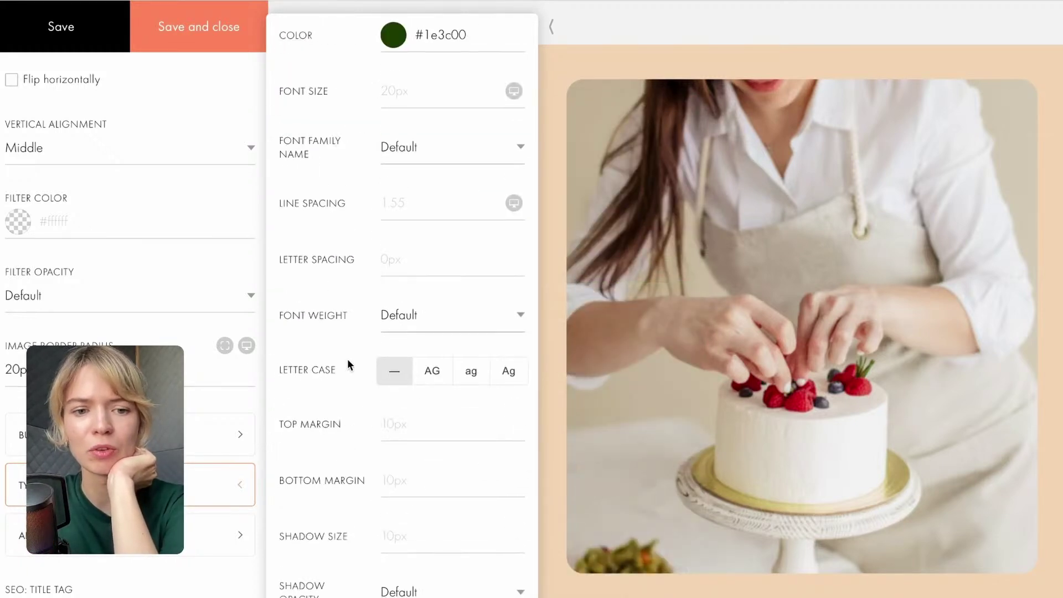
scroll(347, 363, down, 2)
click(189, 34)
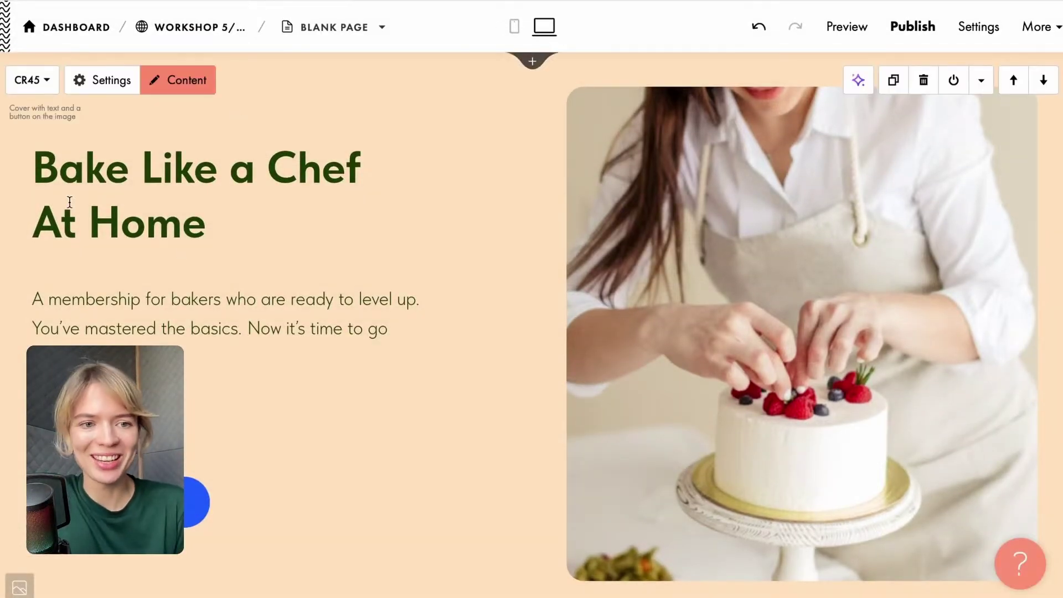
Re-insert the line break so "At Home" sits on the heading's second line.
click(32, 222)
key(BackSpace)
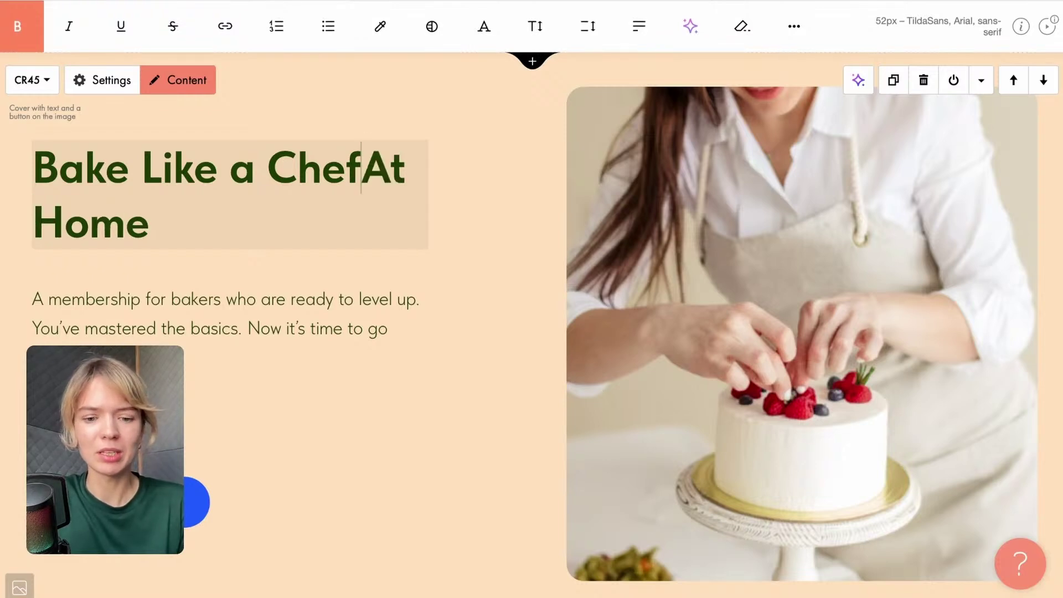
key(Return)
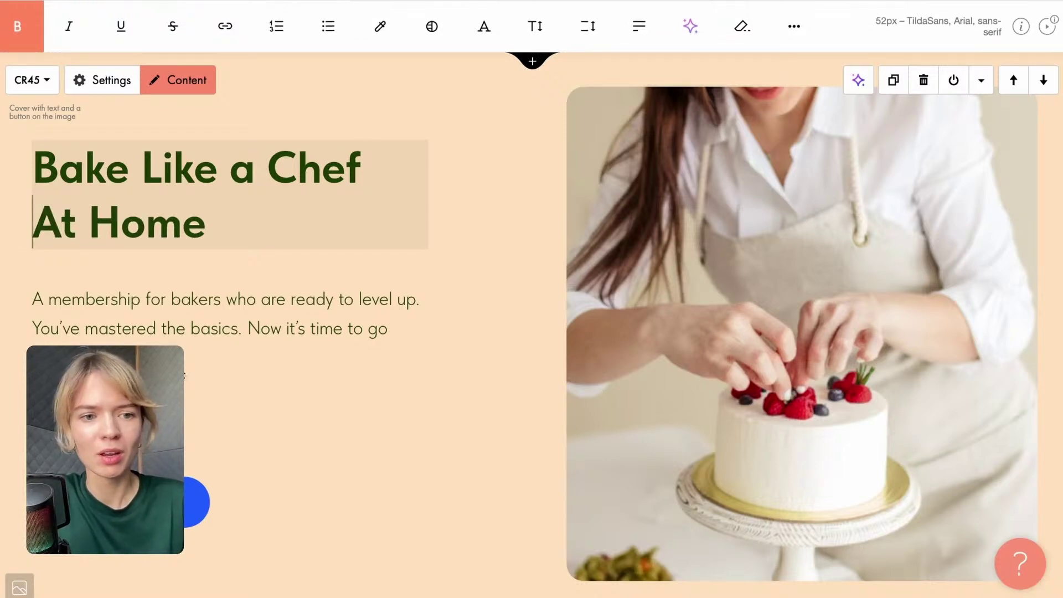
click(503, 397)
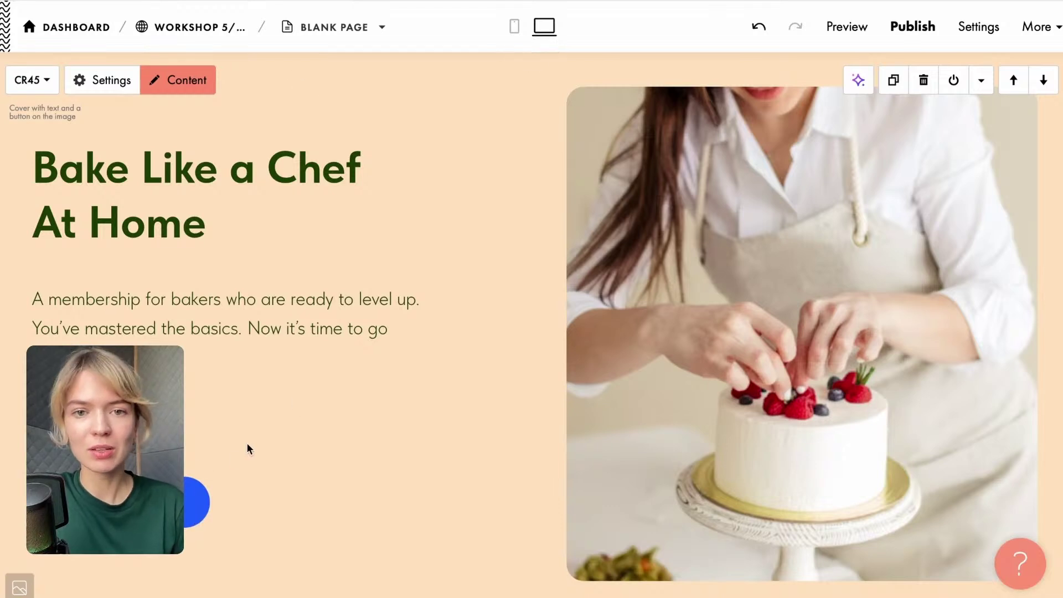
Try a green #008736 fill on the Join the club button, then close without saving.
click(186, 511)
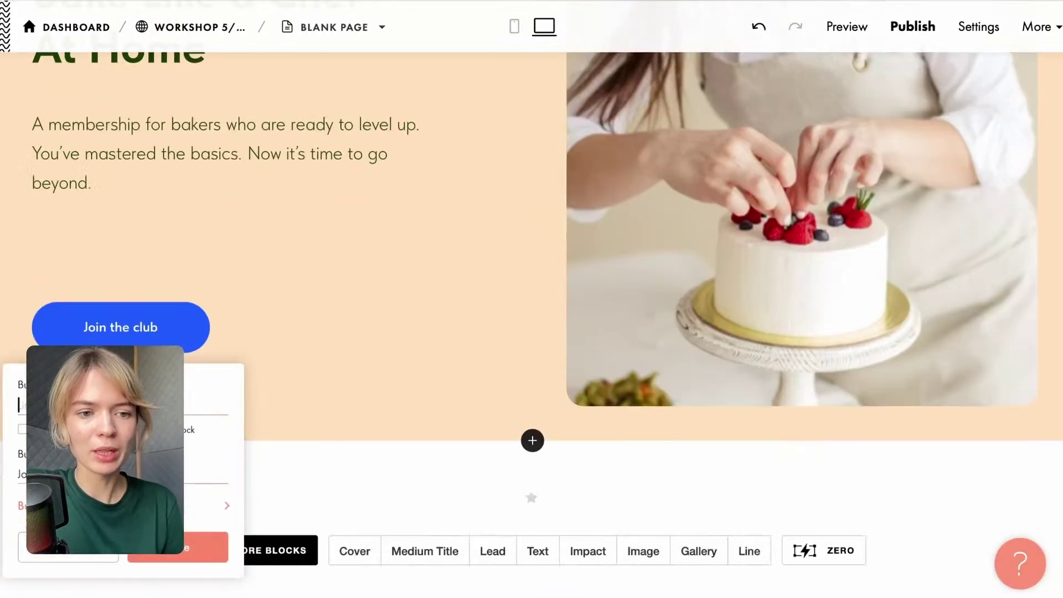
click(125, 506)
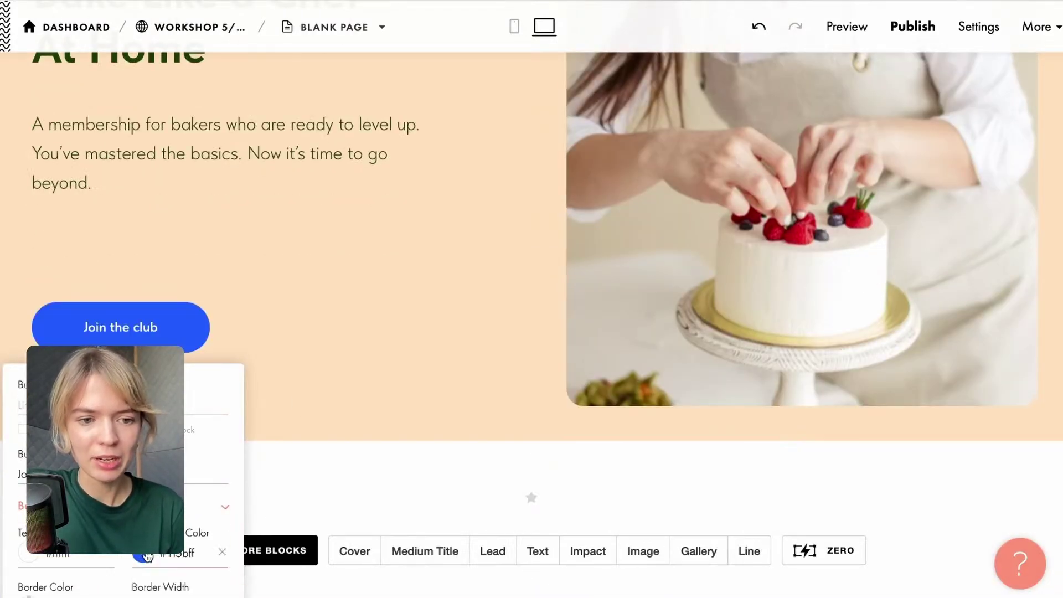
click(149, 555)
click(338, 552)
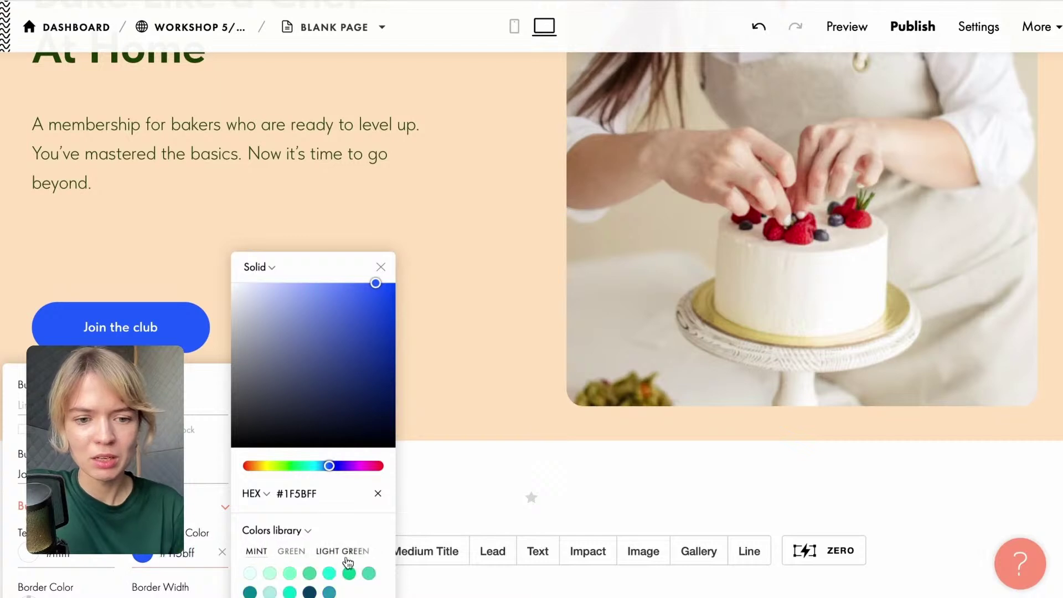
click(334, 551)
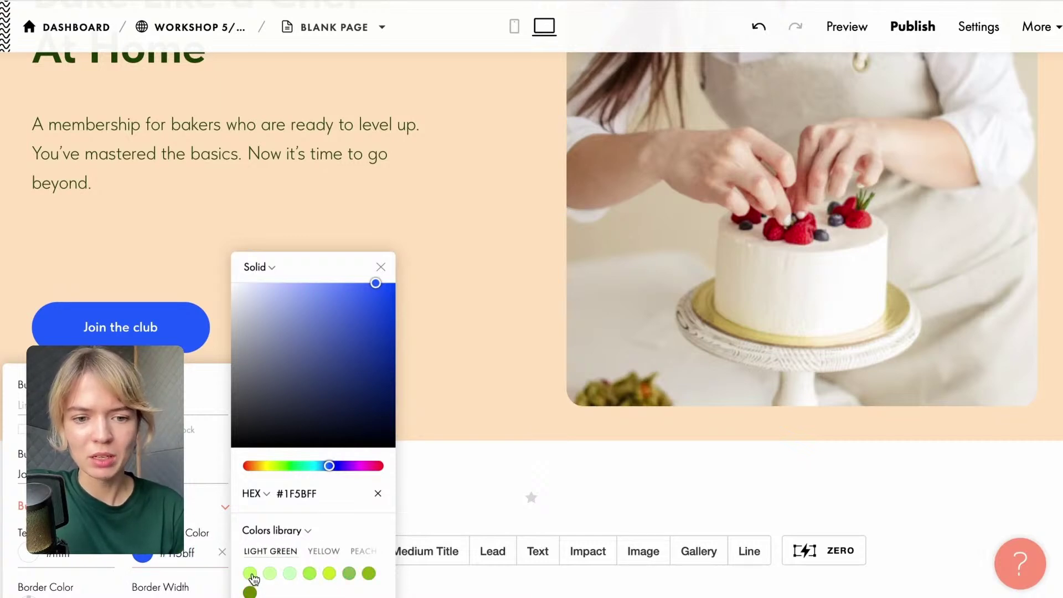
drag(284, 556, 338, 552)
click(272, 553)
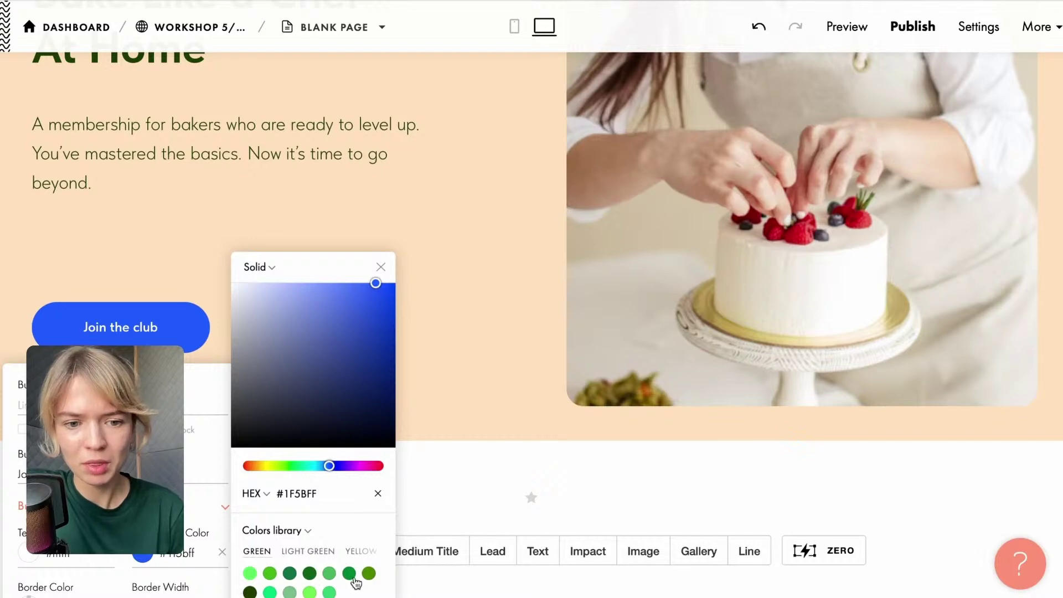
click(353, 576)
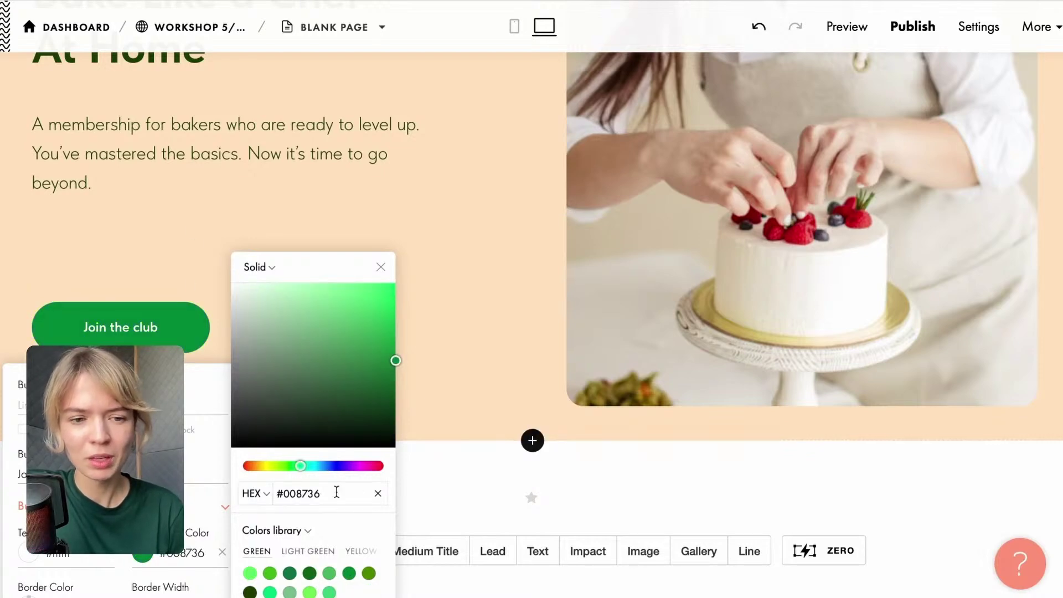
click(380, 268)
click(414, 266)
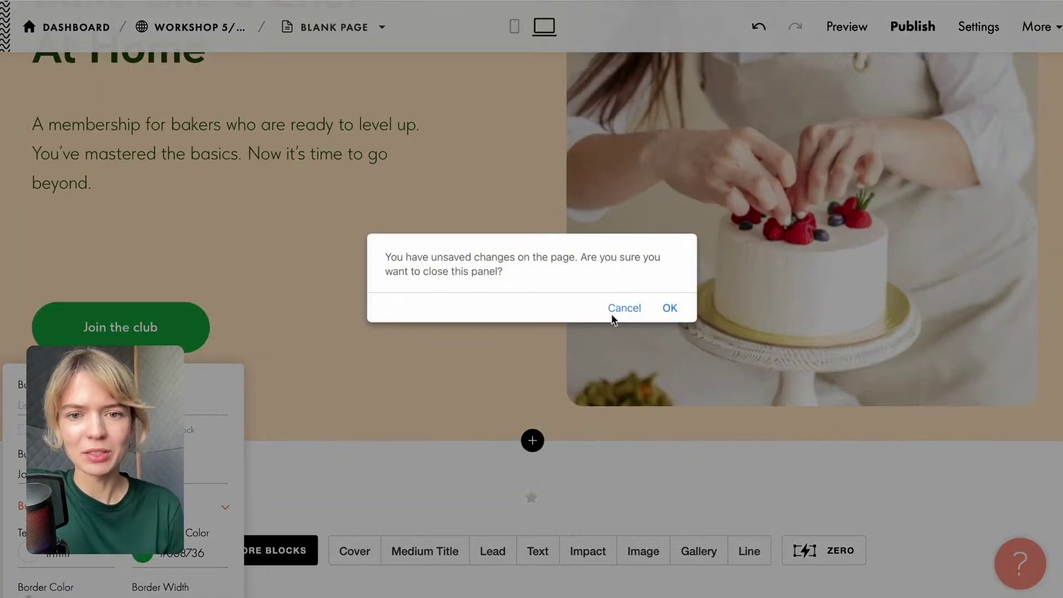
click(670, 308)
Set the Join the club button fill to green #008736 from the Green palette and save.
click(169, 339)
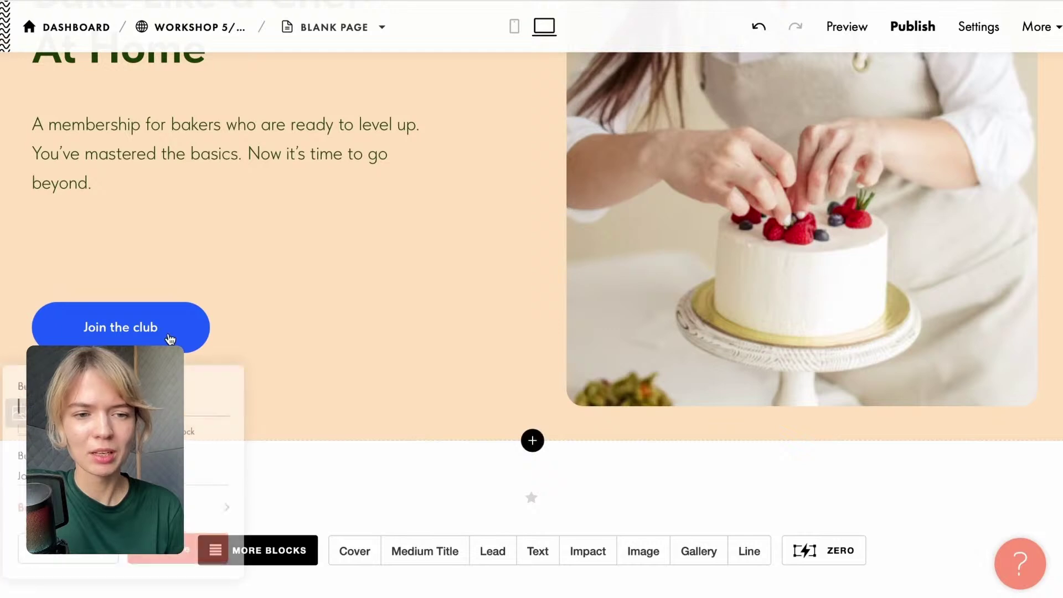
click(222, 504)
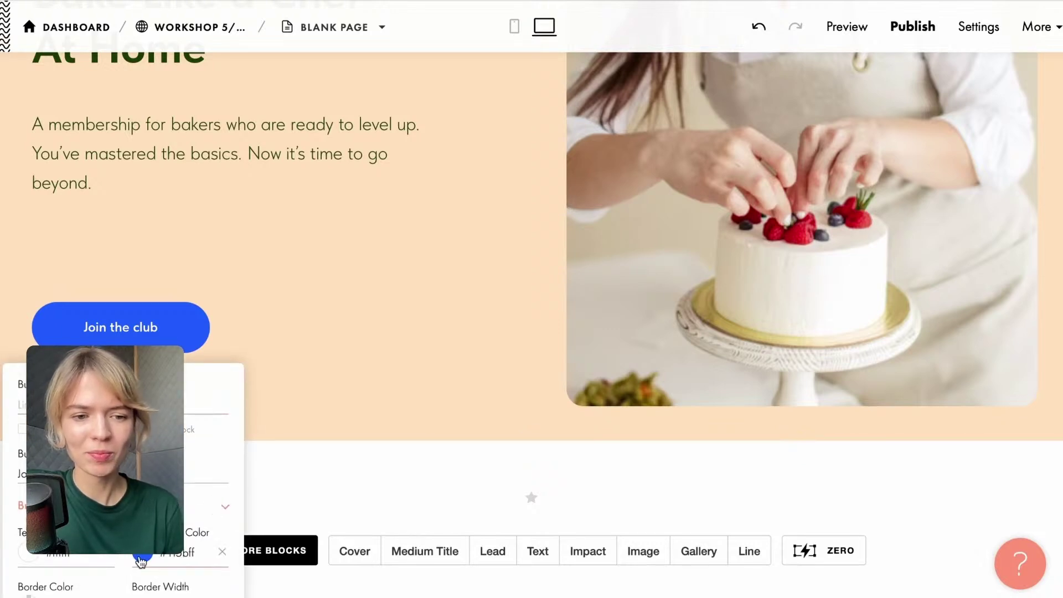
click(141, 560)
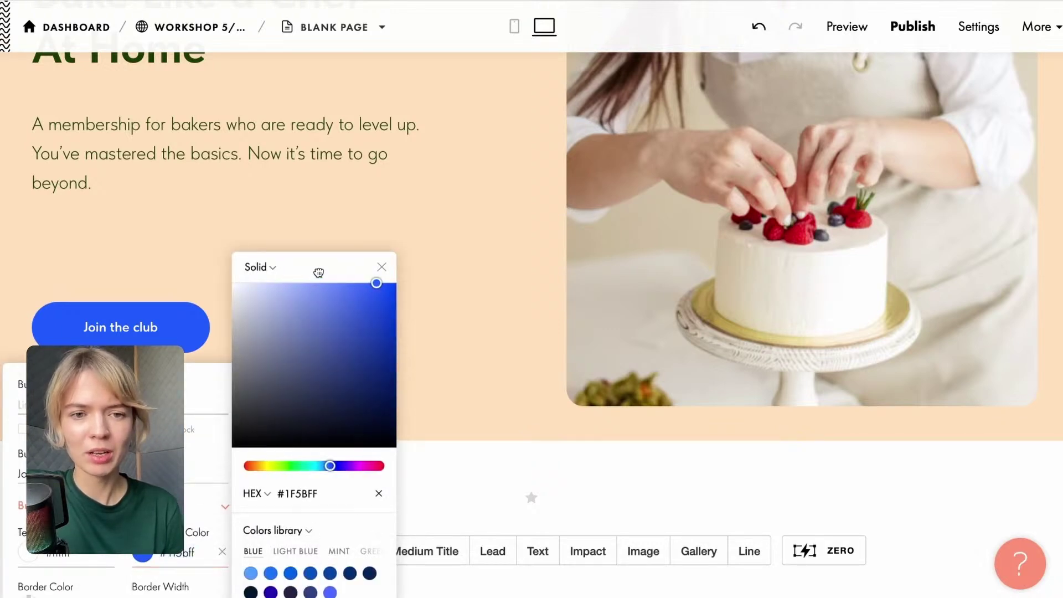
drag(314, 276, 479, 81)
click(509, 361)
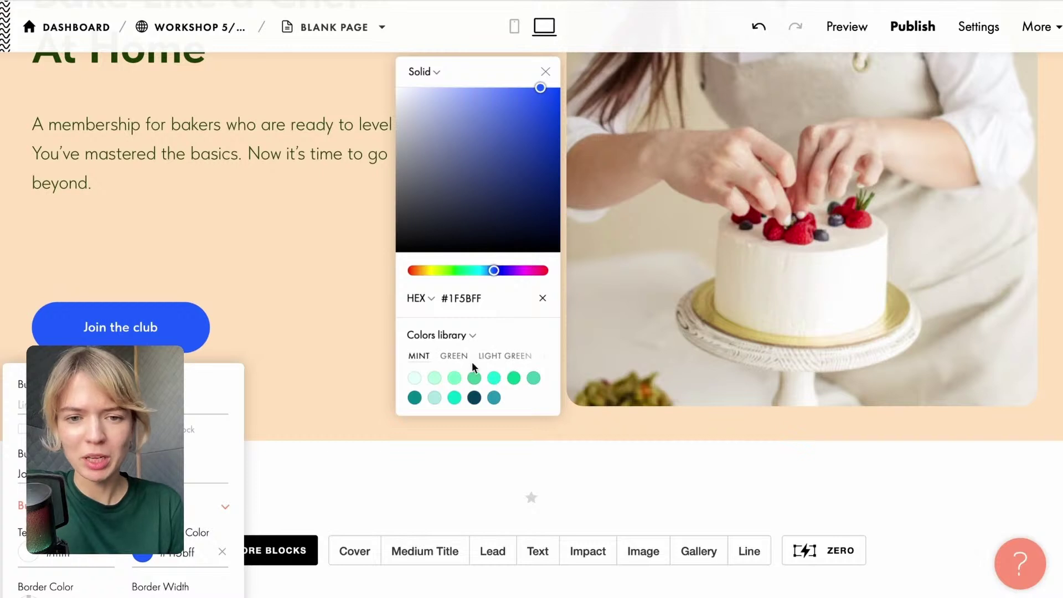
click(456, 362)
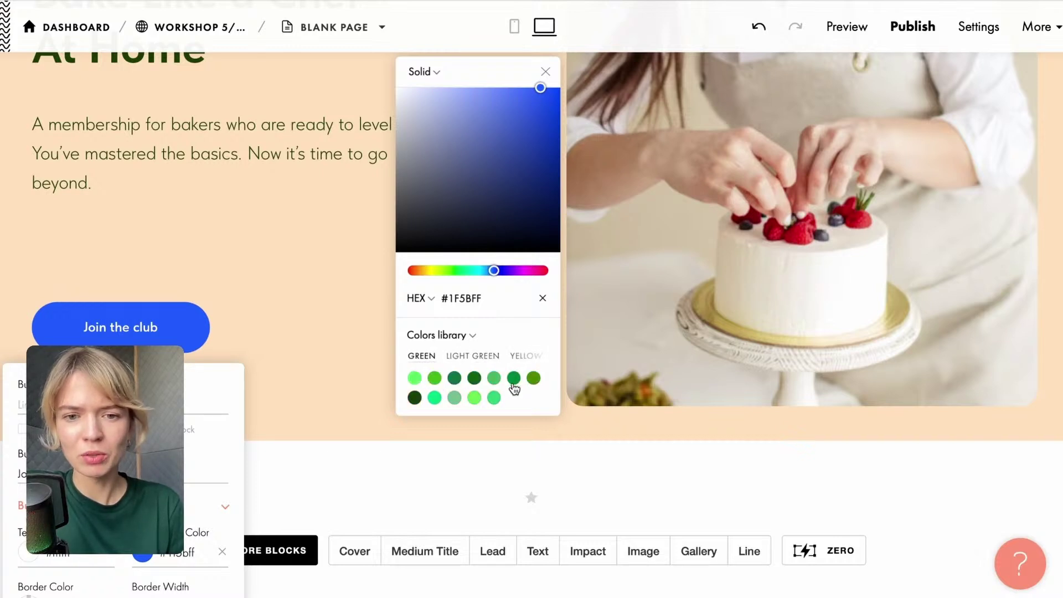
click(513, 381)
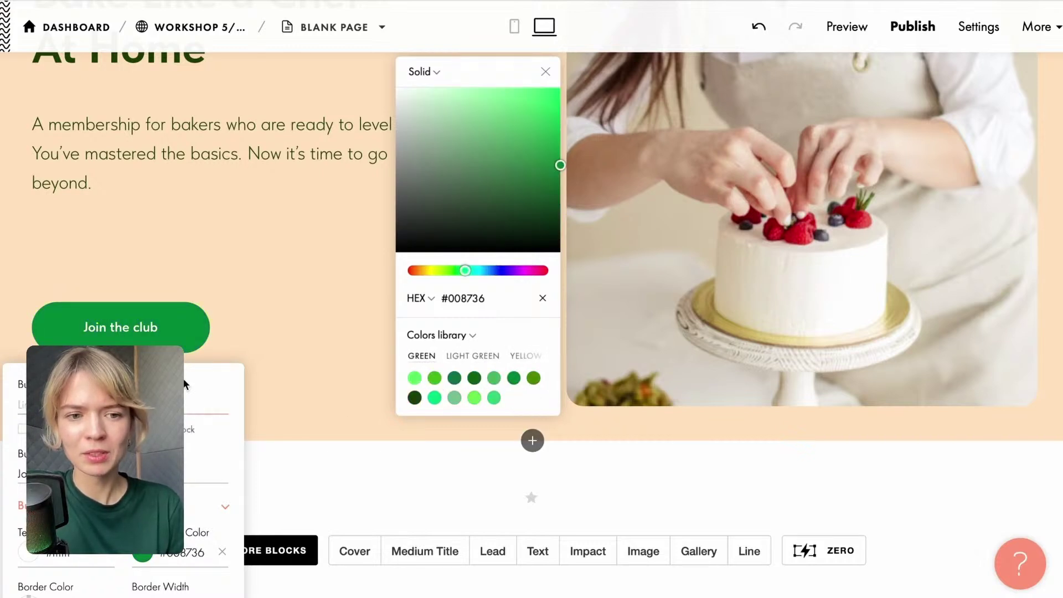
drag(184, 380, 184, 387)
scroll(184, 387, down, 2)
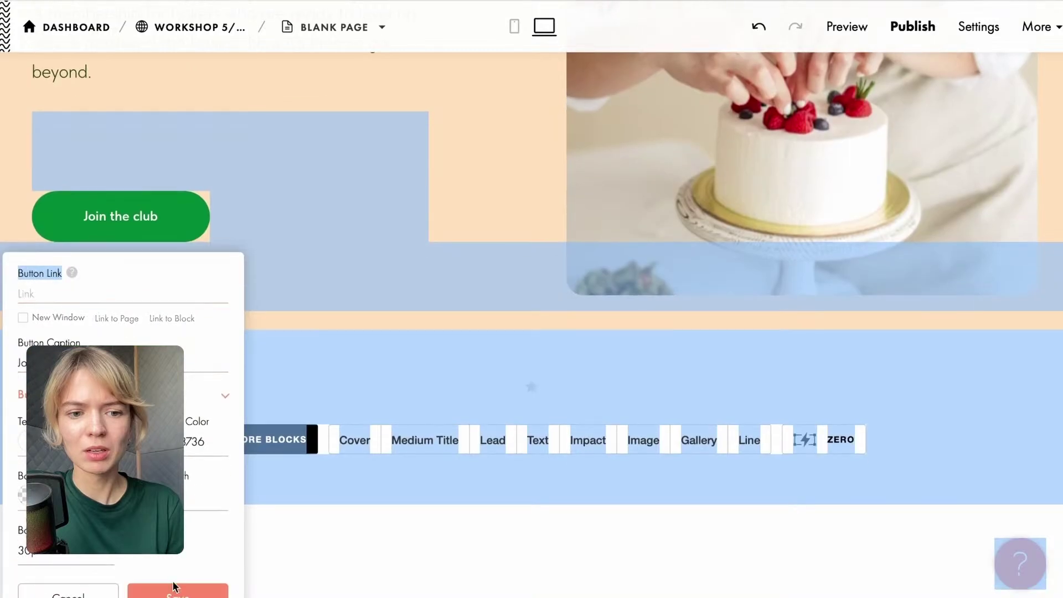
click(173, 590)
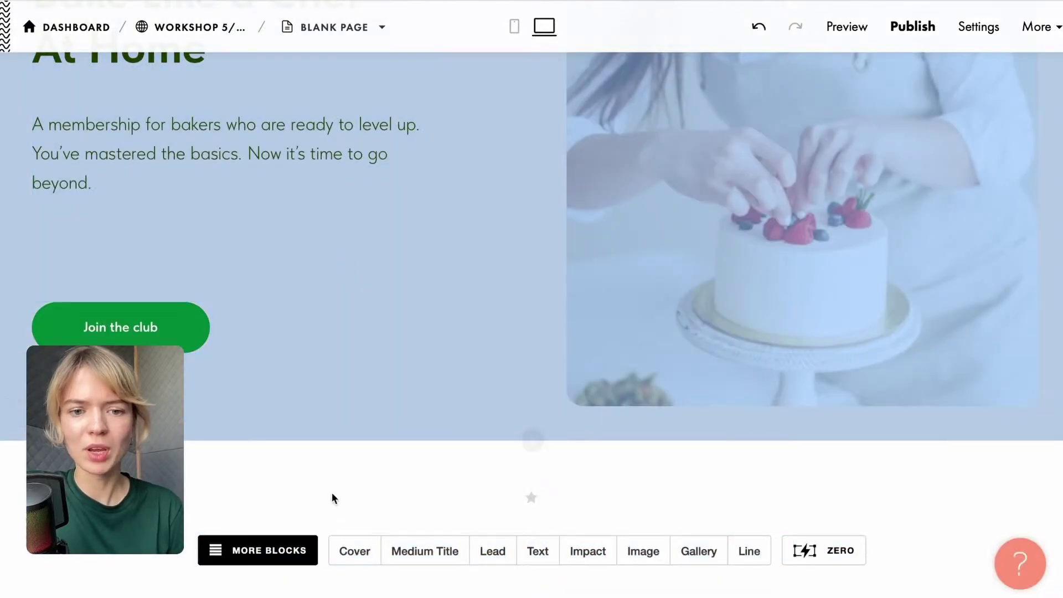
scroll(332, 496, up, 2)
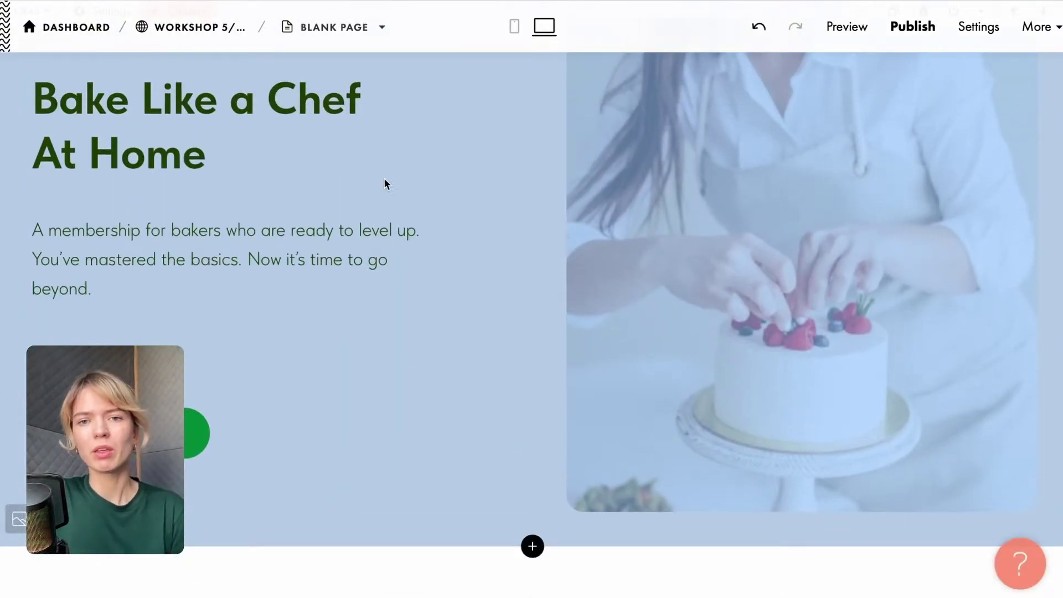
scroll(415, 266, down, 2)
Open the description paragraph for editing, then leave it unchanged.
click(283, 153)
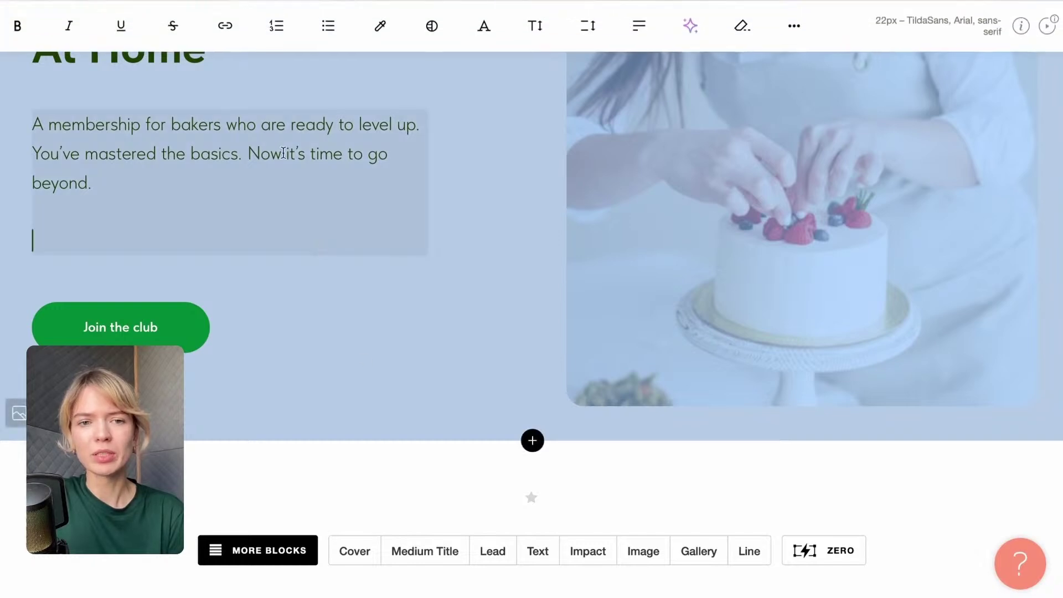
click(283, 152)
scroll(459, 218, up, 3)
click(459, 202)
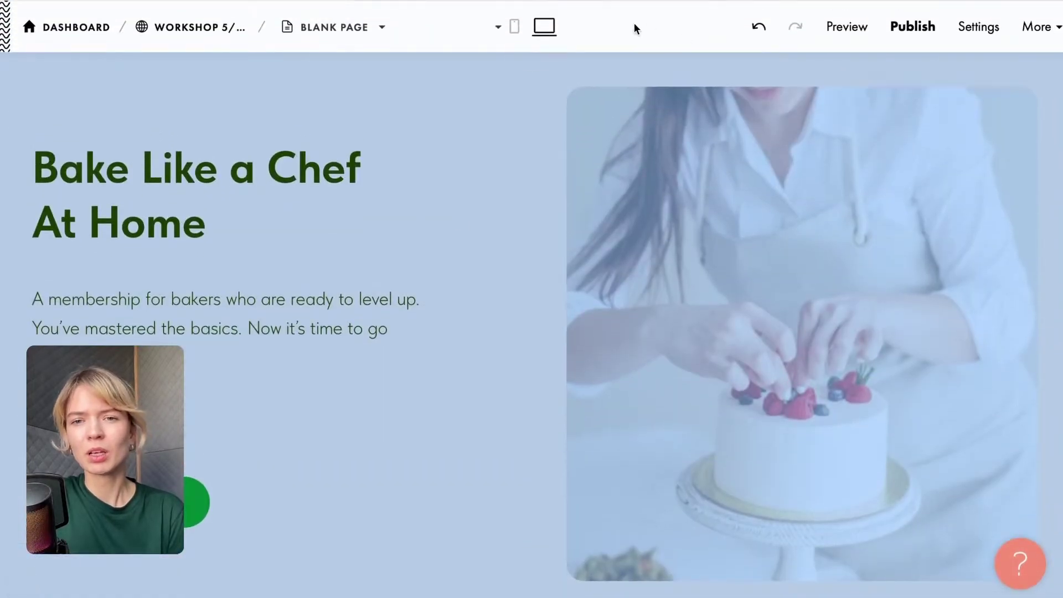
scroll(529, 330, down, 3)
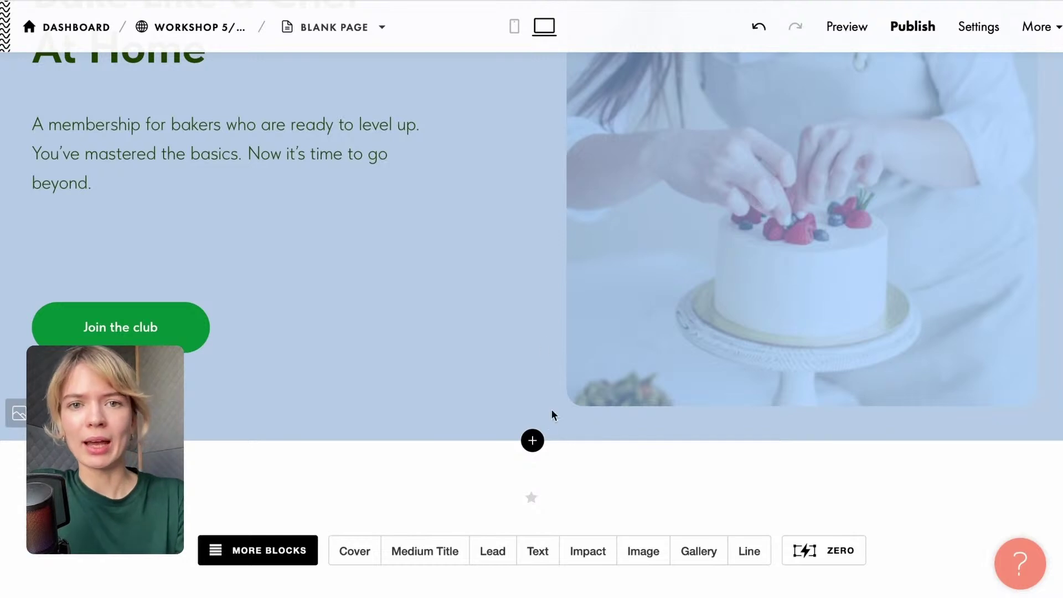
Open the Block Library to add a block below the cover.
click(847, 11)
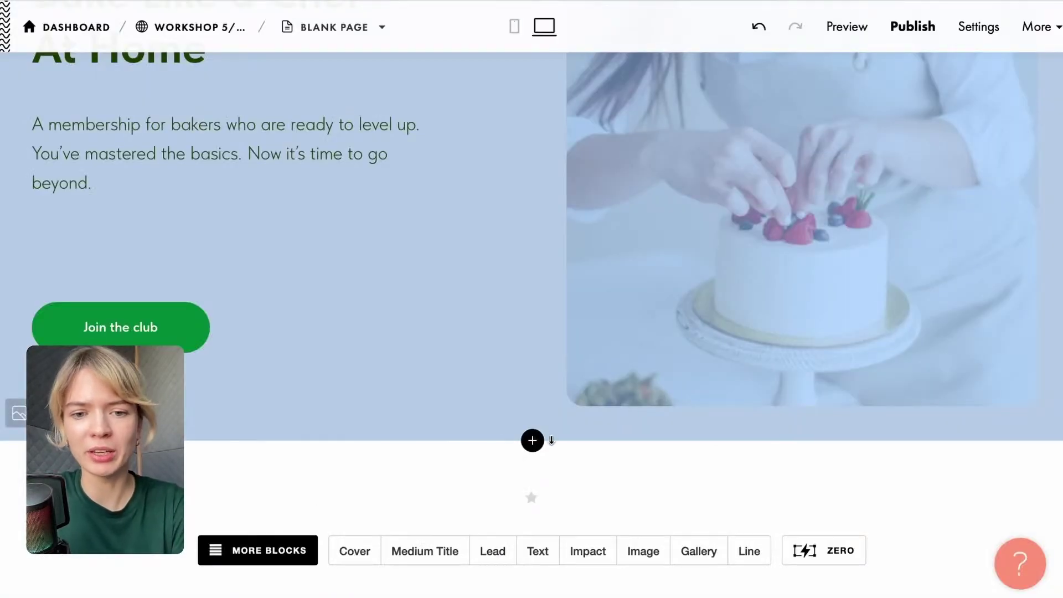
click(532, 441)
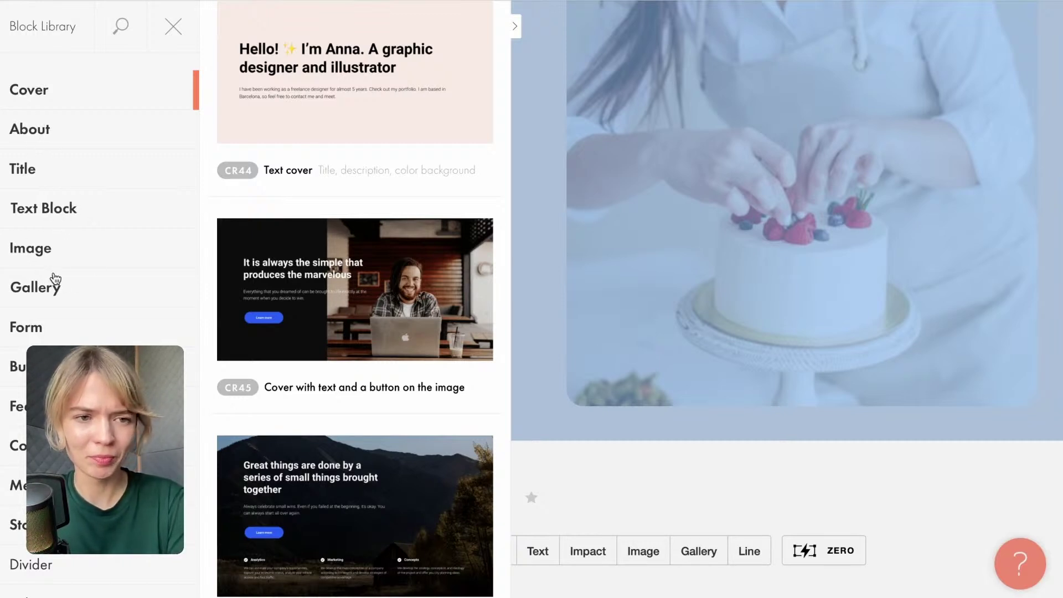
Browse the Text Block and Features templates in the Block Library.
click(64, 208)
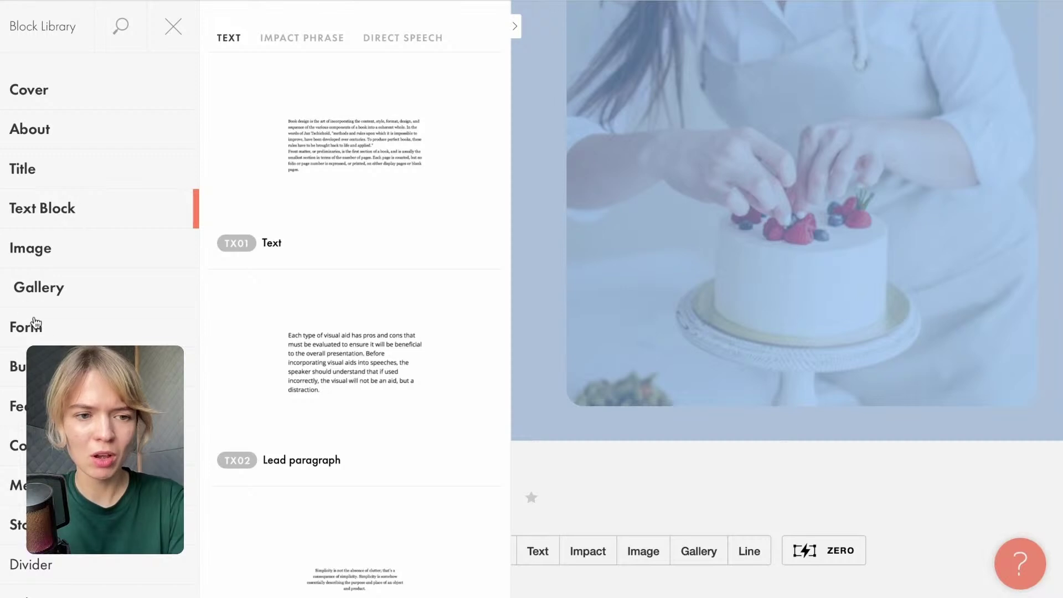
scroll(36, 322, down, 1)
click(44, 369)
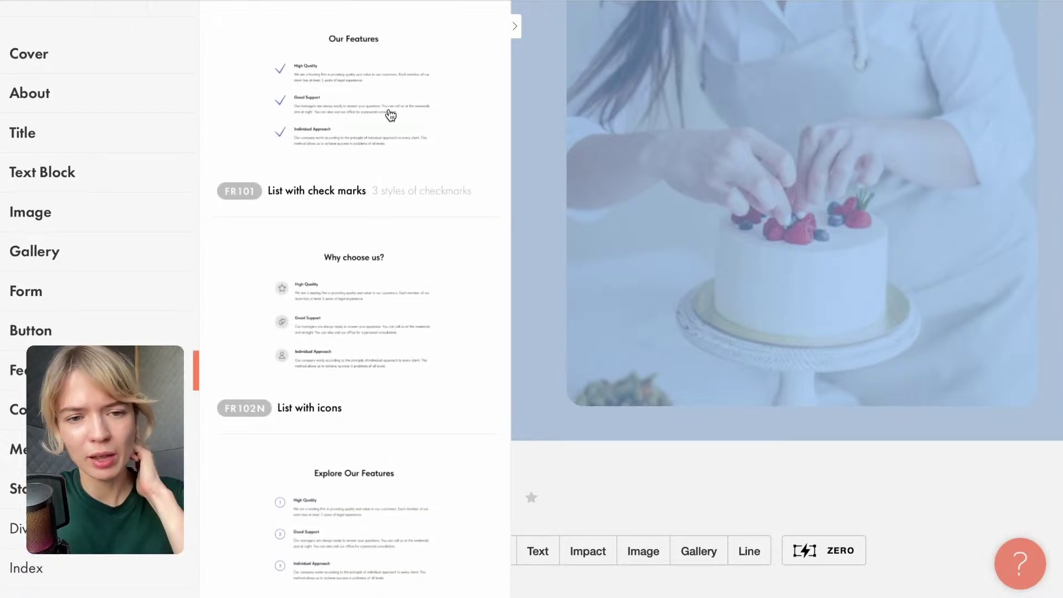
scroll(391, 151, down, 3)
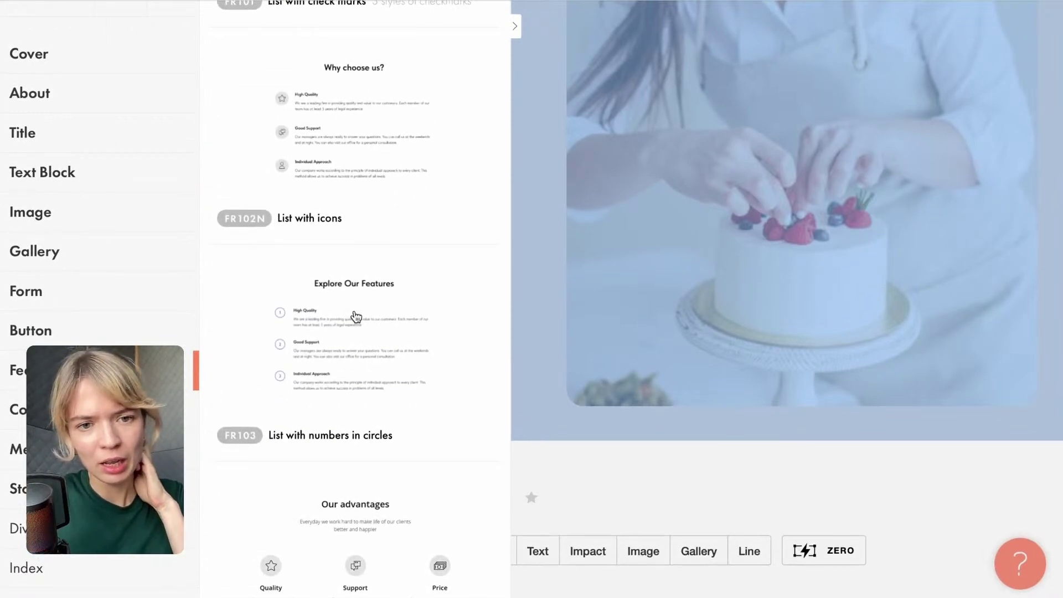
scroll(337, 340, down, 7)
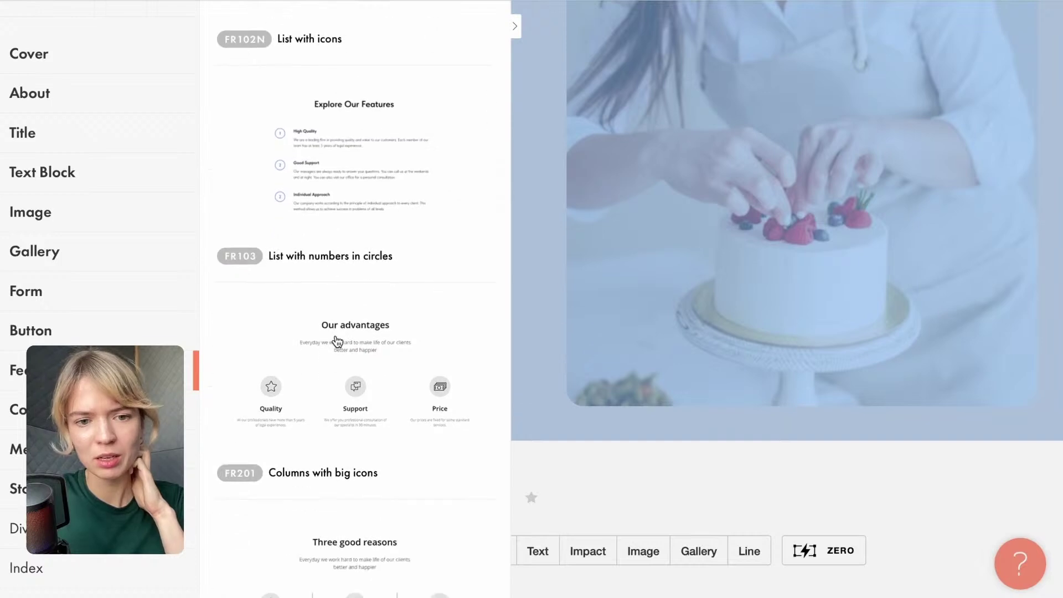
scroll(337, 340, up, 4)
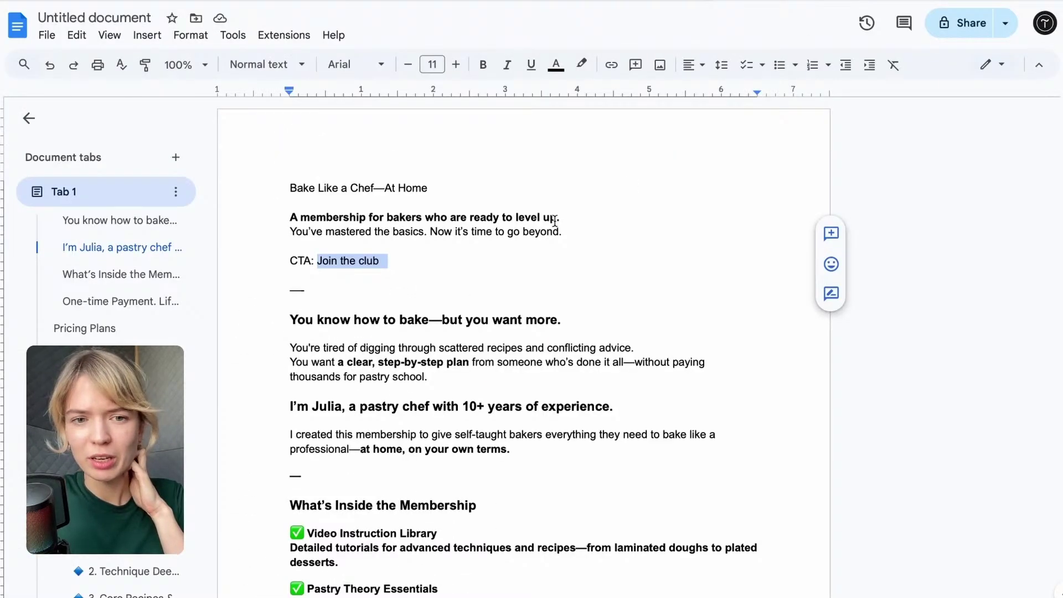
scroll(554, 222, down, 2)
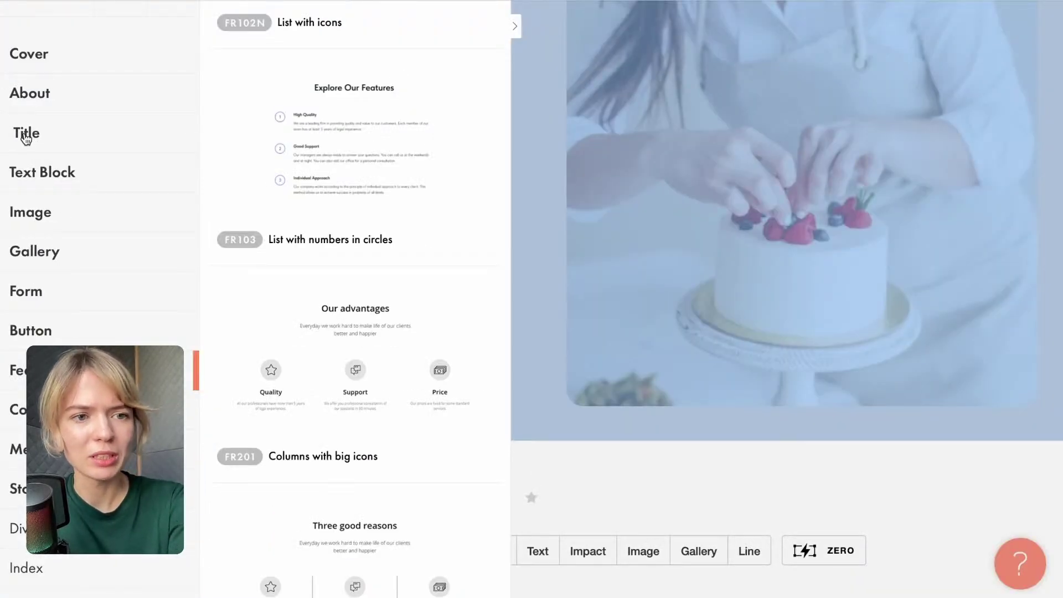
Add the IP303 'Text on a color background' impact phrase block from Text Block.
click(30, 172)
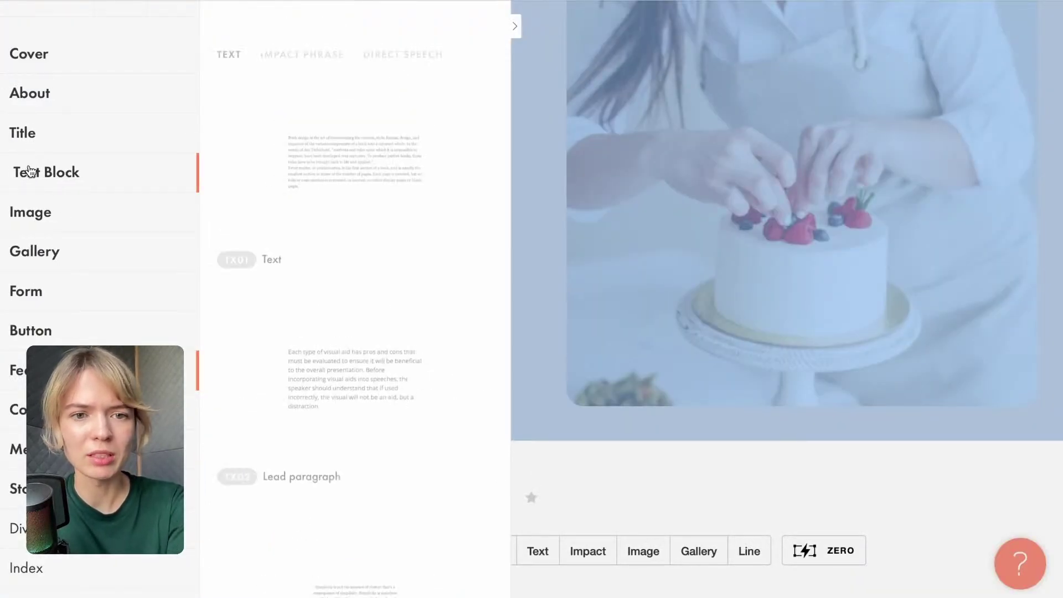
scroll(308, 325, down, 15)
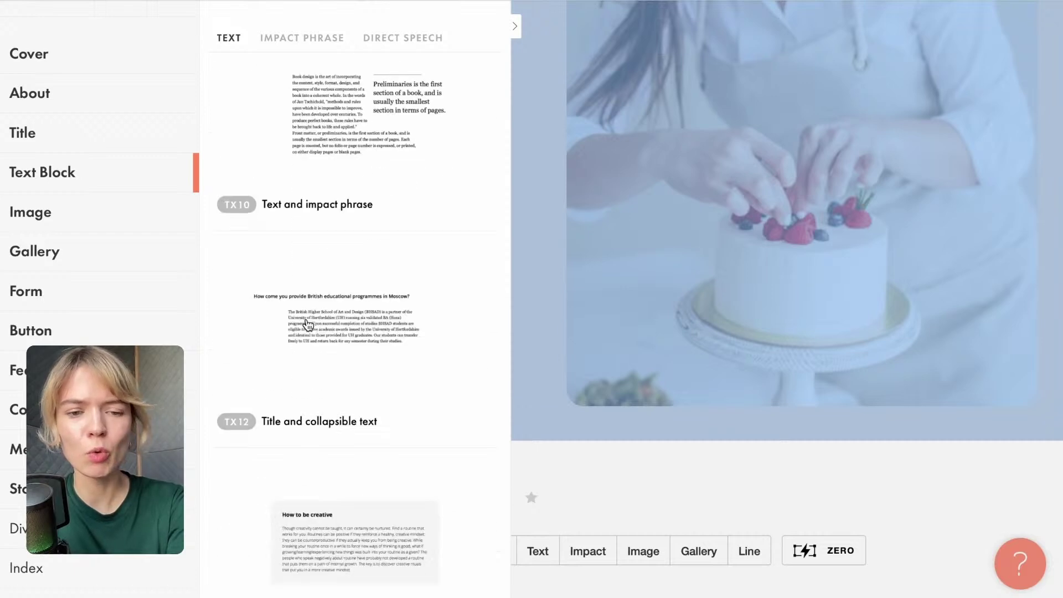
scroll(307, 325, down, 10)
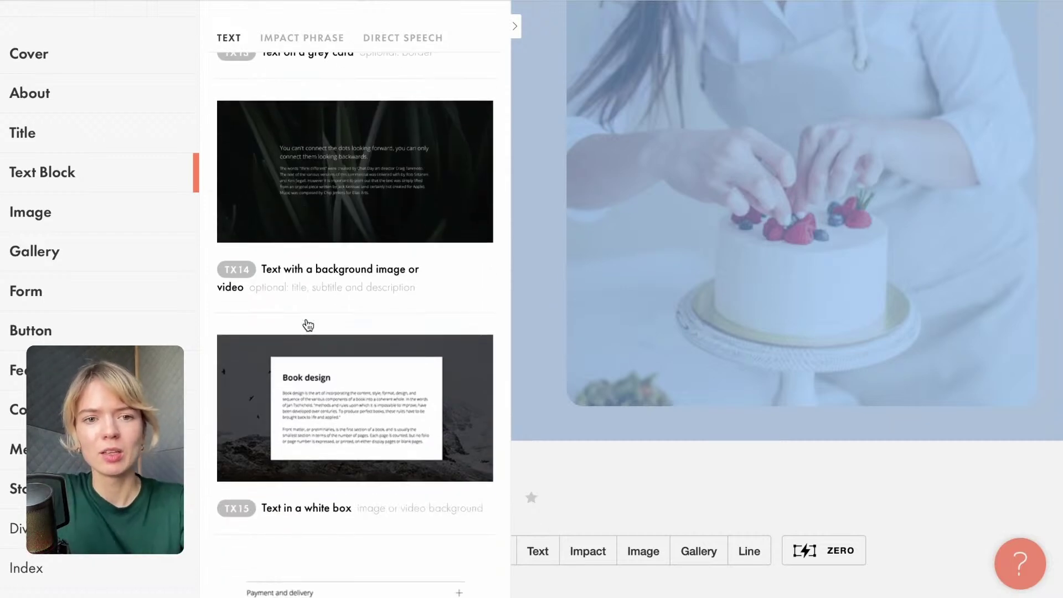
scroll(308, 325, down, 10)
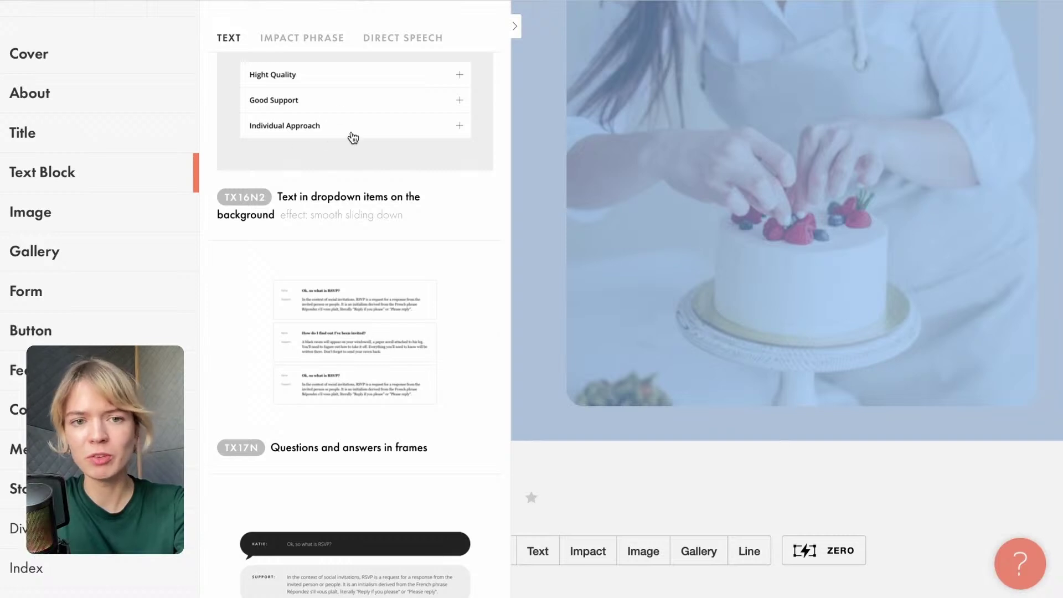
scroll(328, 102, down, 10)
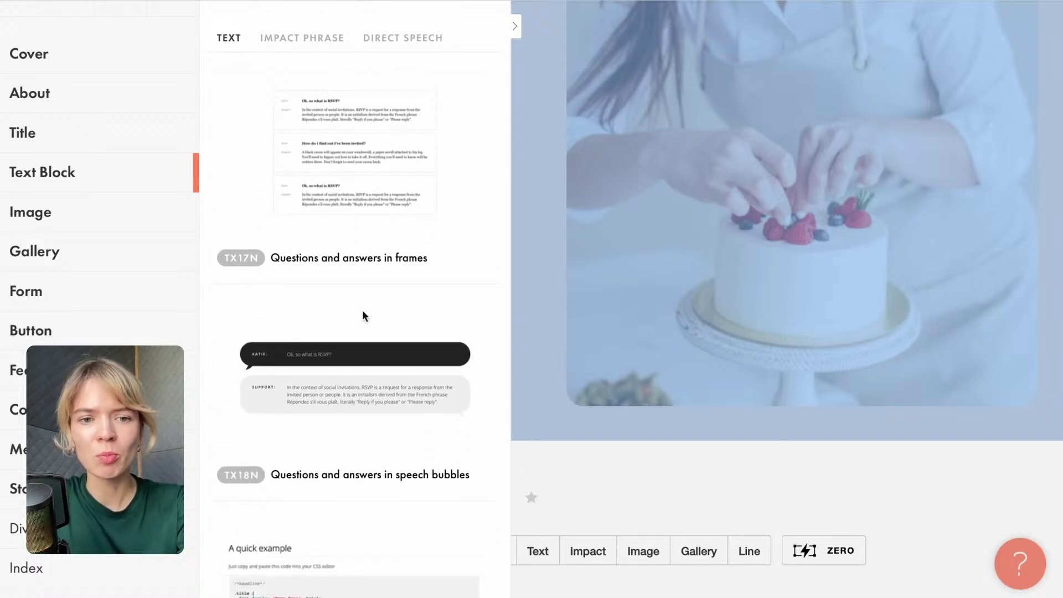
scroll(335, 311, down, 10)
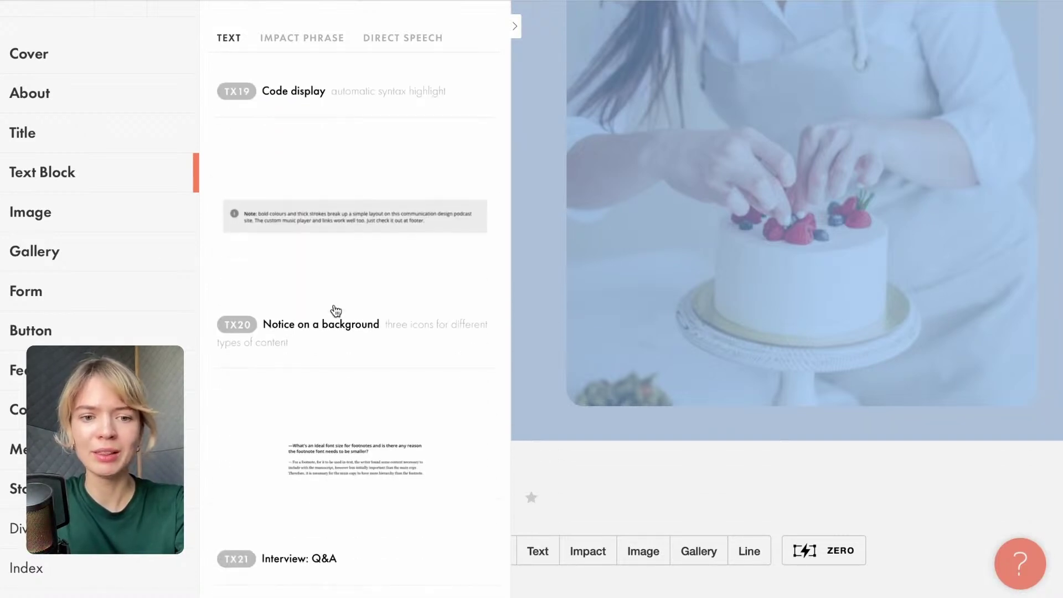
scroll(335, 310, down, 2)
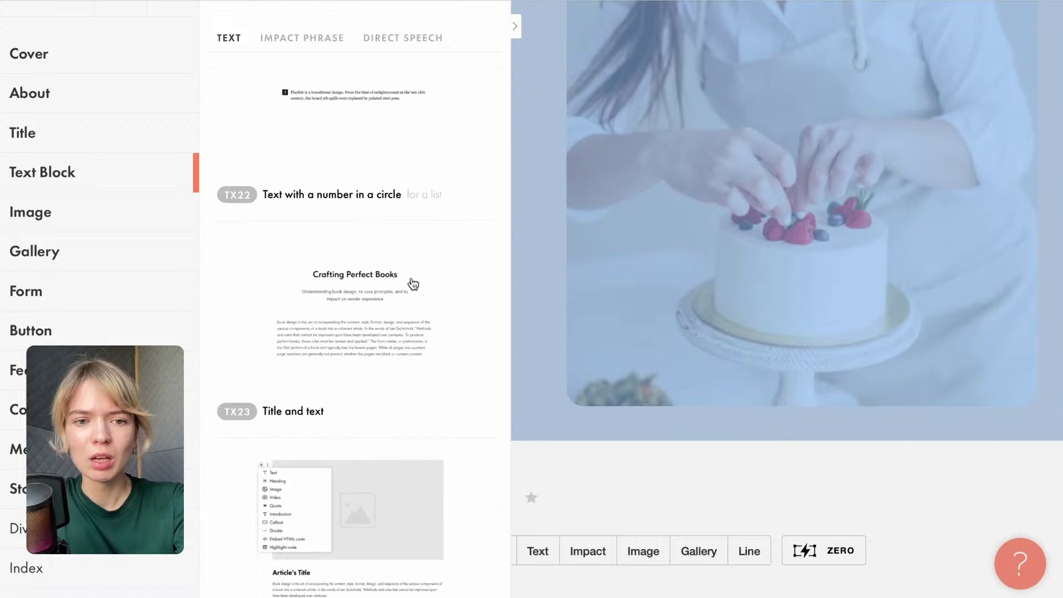
scroll(305, 391, down, 10)
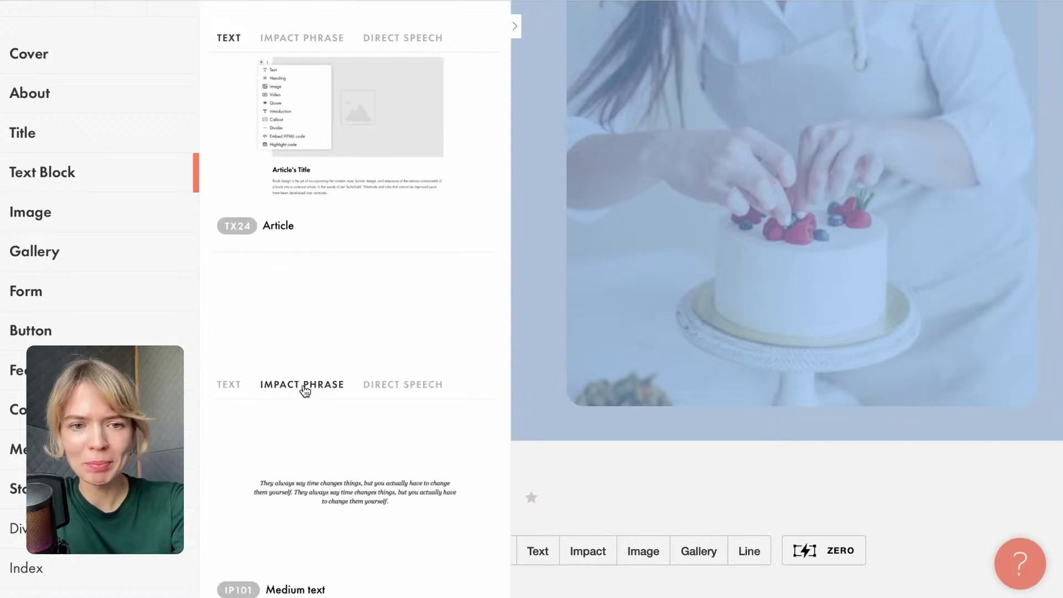
scroll(374, 307, down, 10)
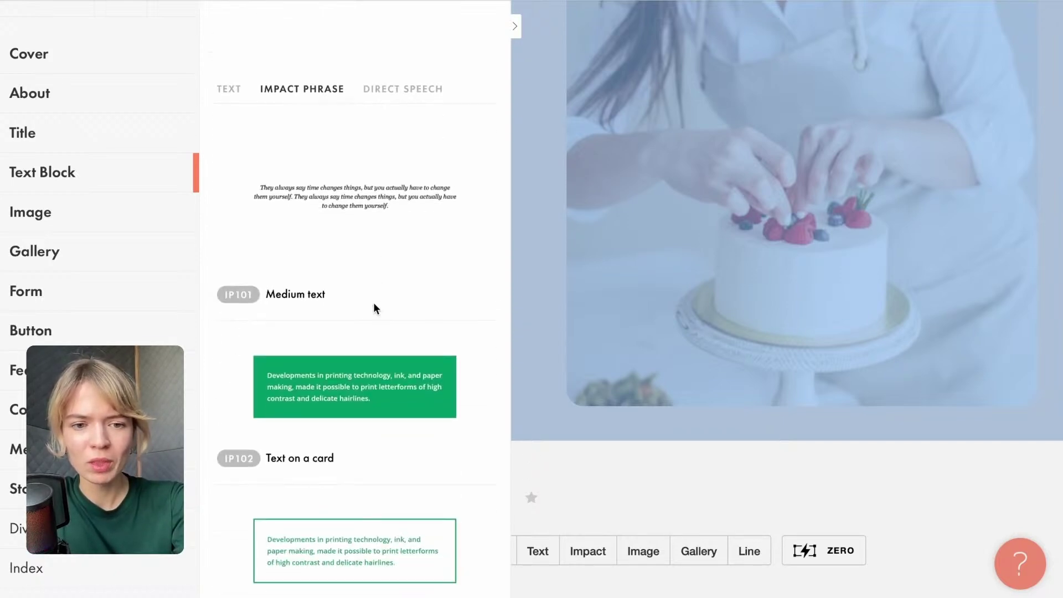
scroll(374, 307, down, 10)
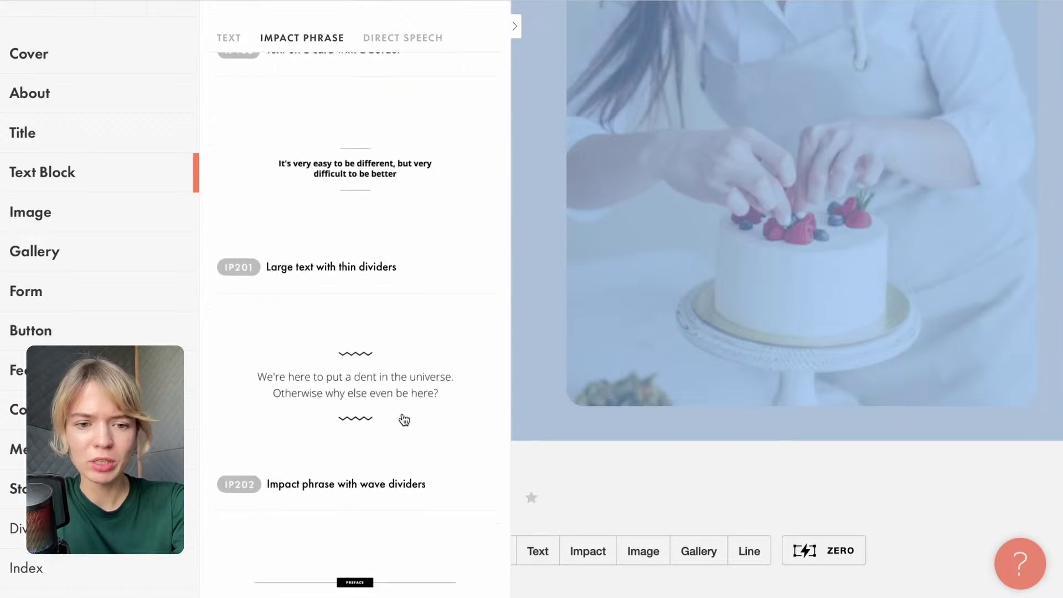
scroll(400, 441, down, 10)
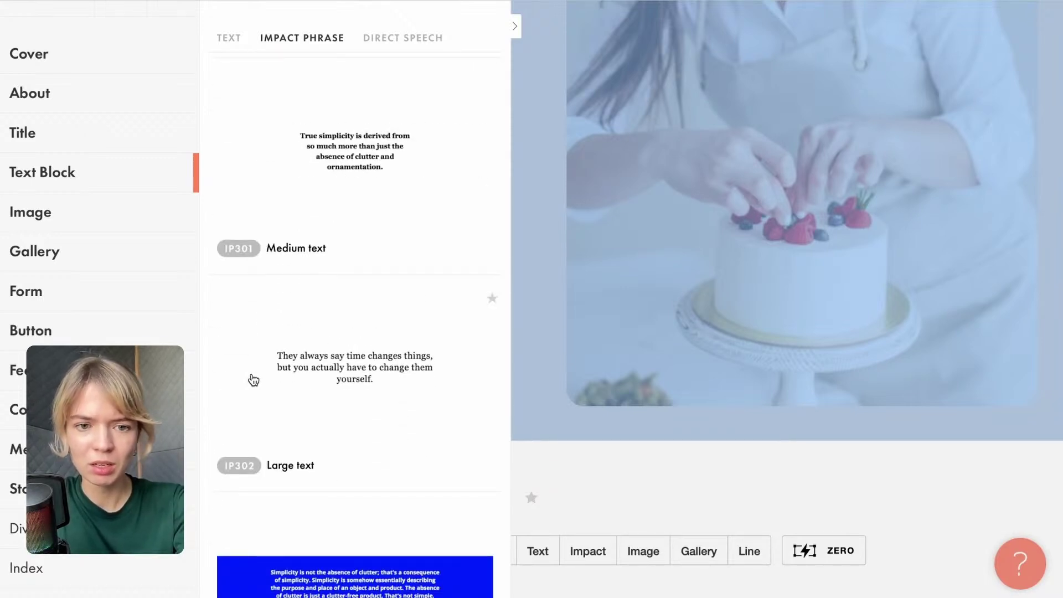
scroll(360, 370, down, 4)
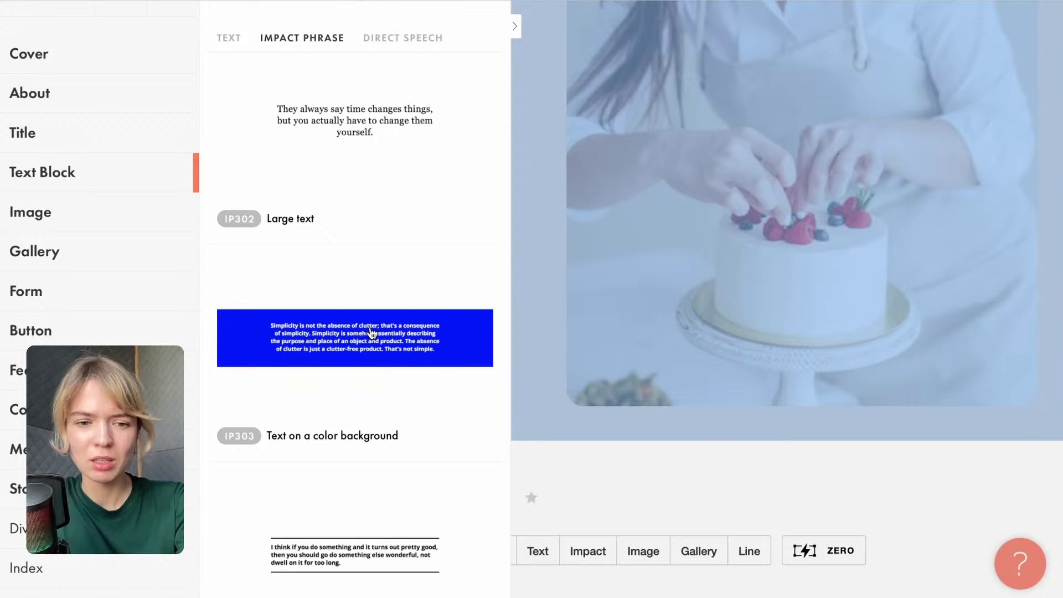
click(371, 332)
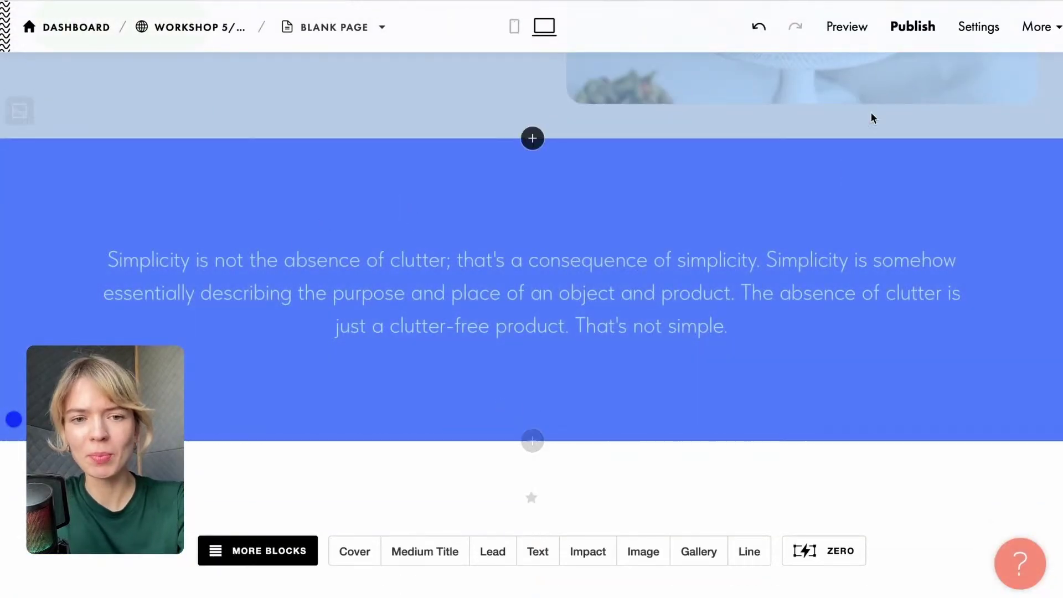
mouse_move(342, 378)
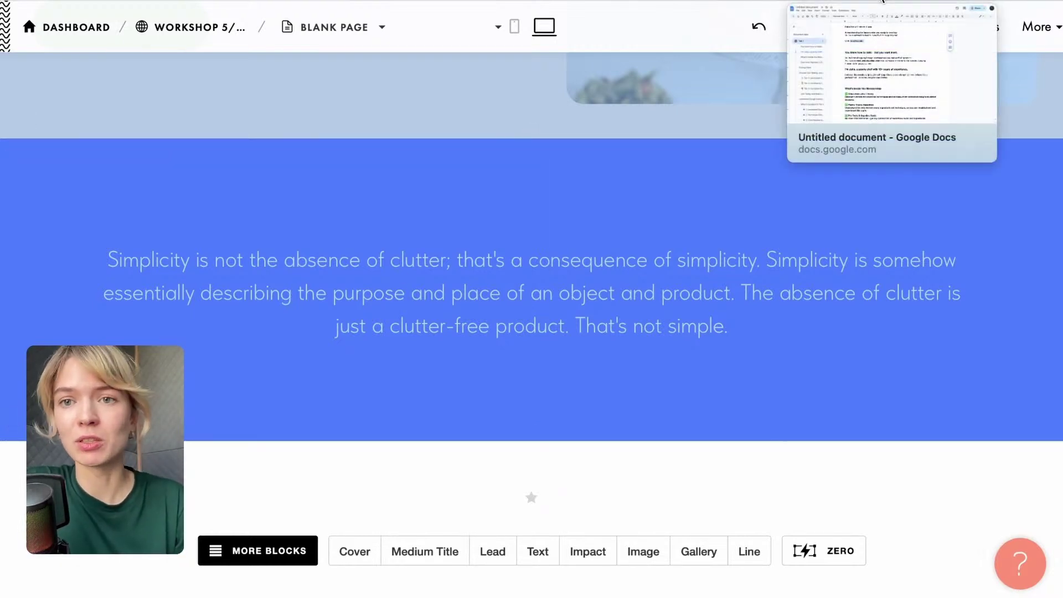
In the Google Docs membership copy, select the 'You're tired of digging through scattered recipes…' paragraph.
click(882, 1)
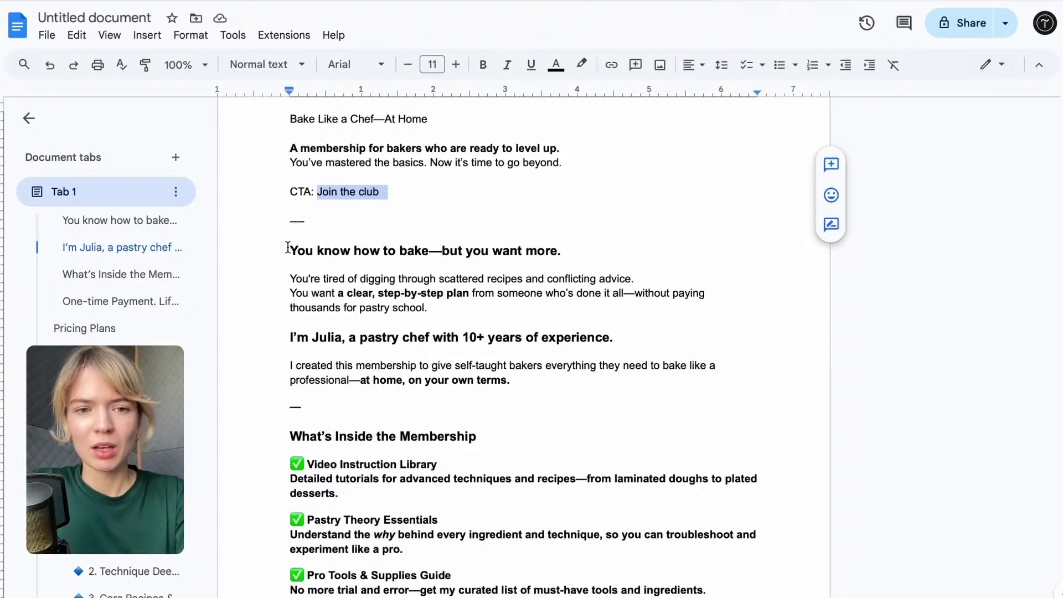
drag(451, 304, 284, 278)
key(ctrl+c)
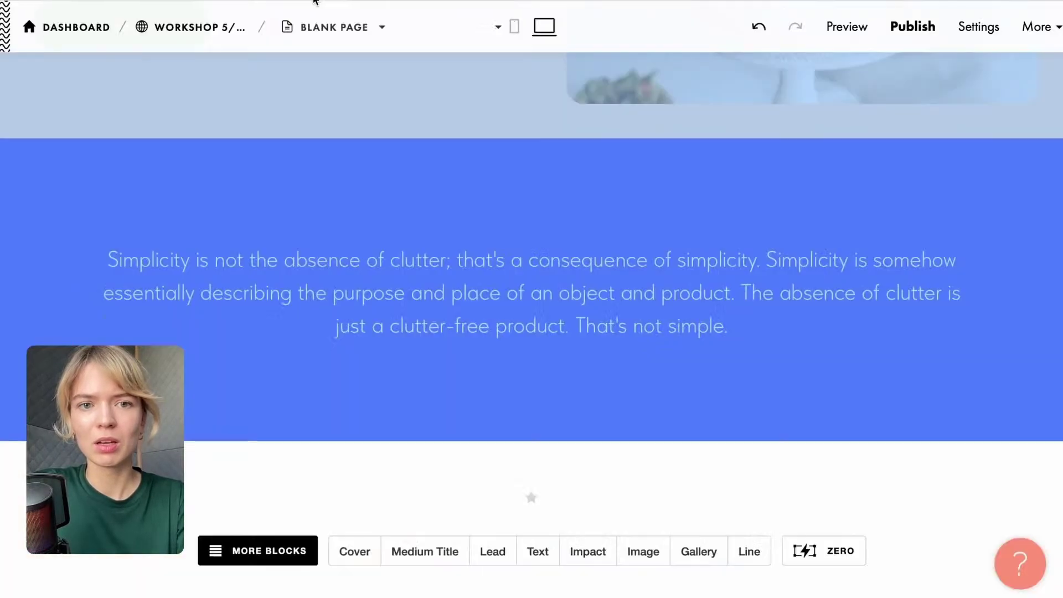
Paste the 'You're tired of digging…' paragraph over the IP303 block's sample quote.
click(506, 325)
drag(739, 329, 83, 273)
key(ctrl+v)
click(380, 261)
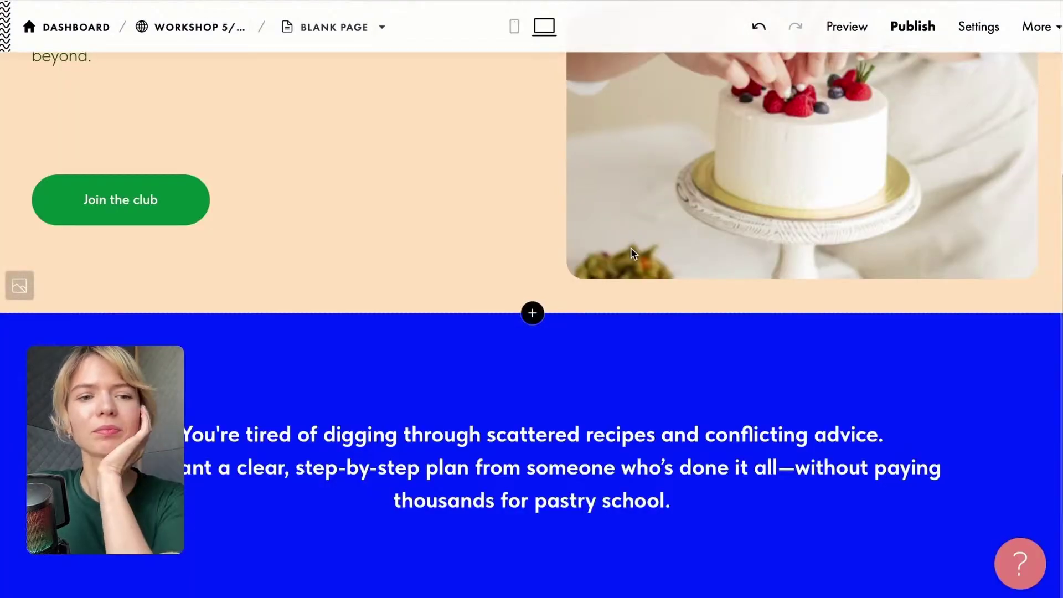
scroll(633, 233, down, 3)
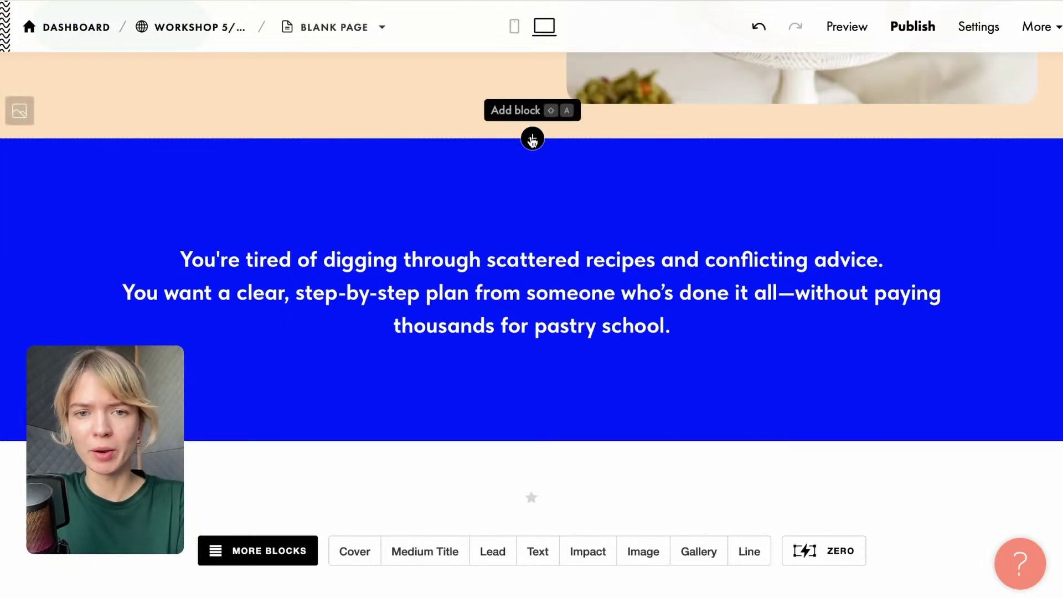
Insert a TL02 Large title block from the Title category just above the blue text block.
click(532, 139)
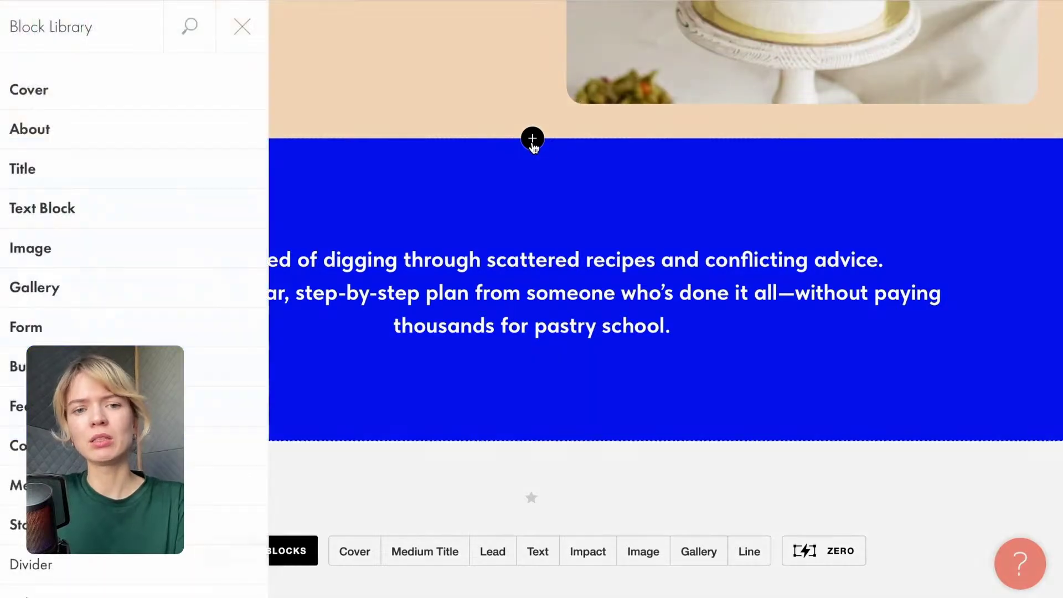
click(66, 172)
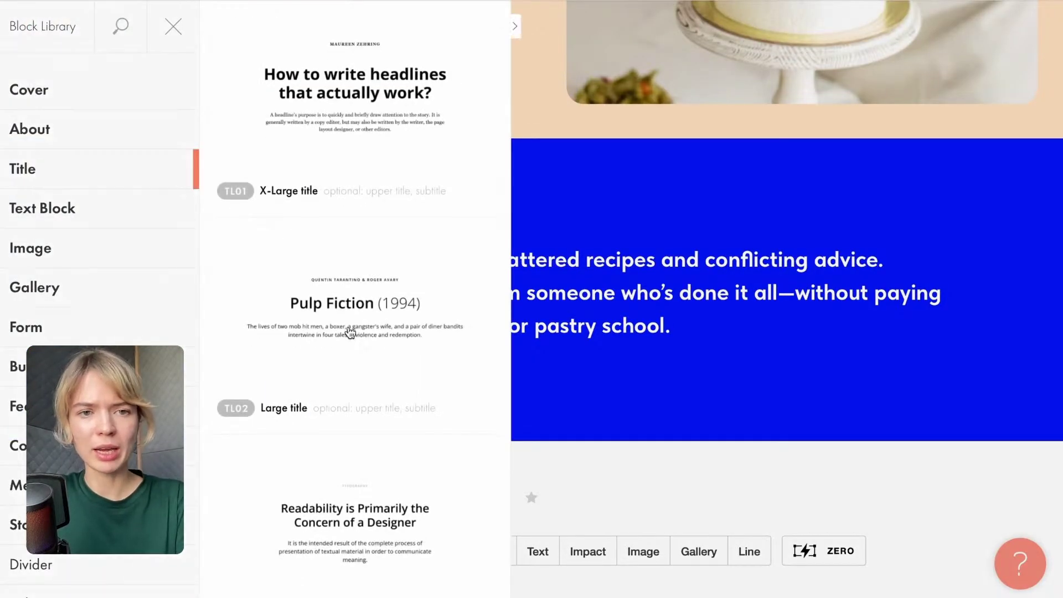
scroll(349, 332, down, 3)
scroll(350, 332, down, 10)
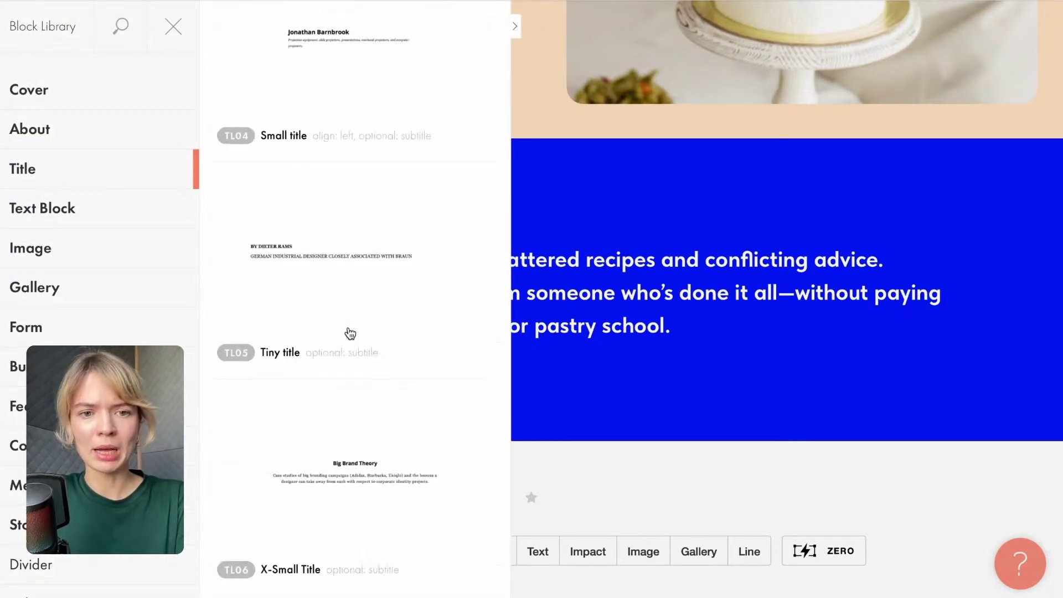
scroll(350, 332, up, 10)
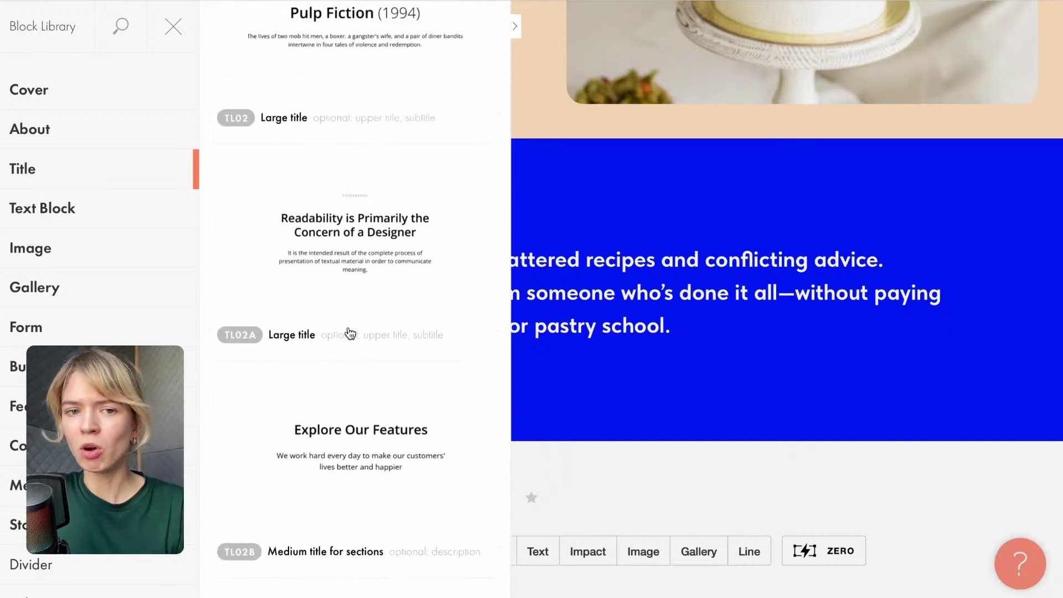
scroll(331, 274, up, 5)
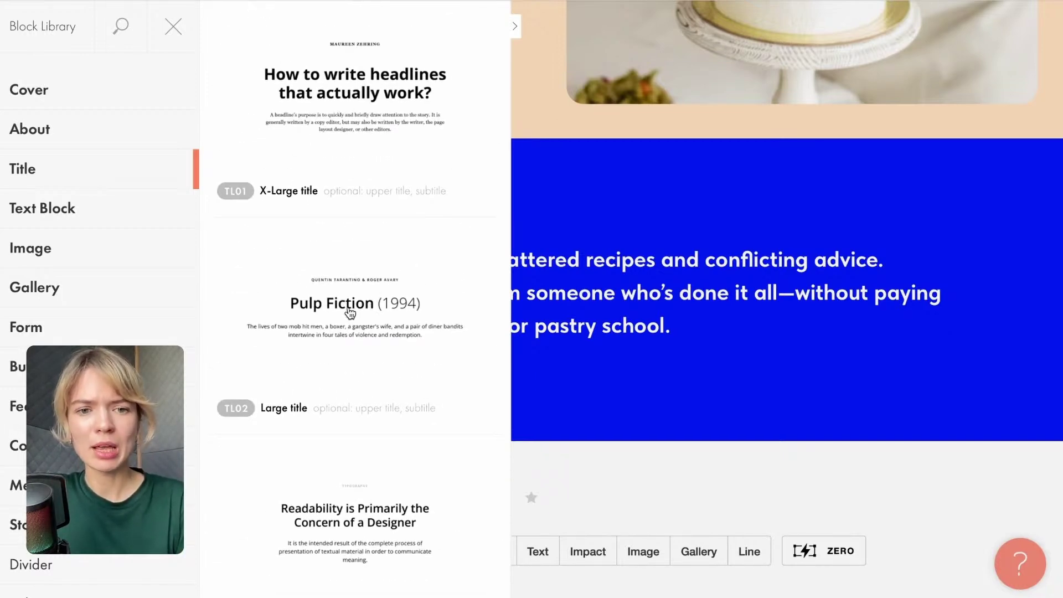
click(391, 260)
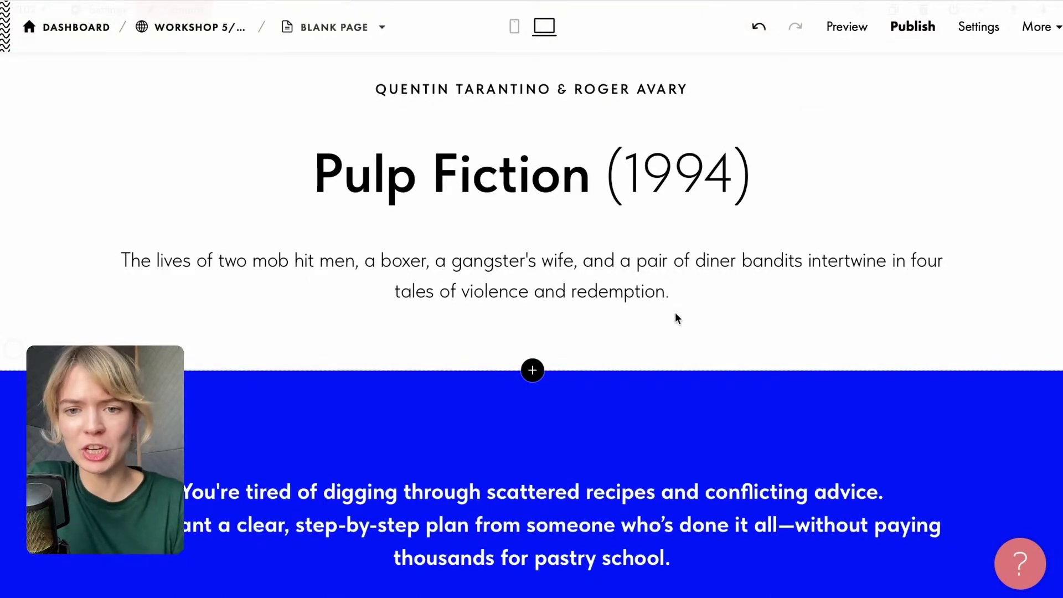
Delete the title block's description text and preview the page in mobile view.
click(675, 296)
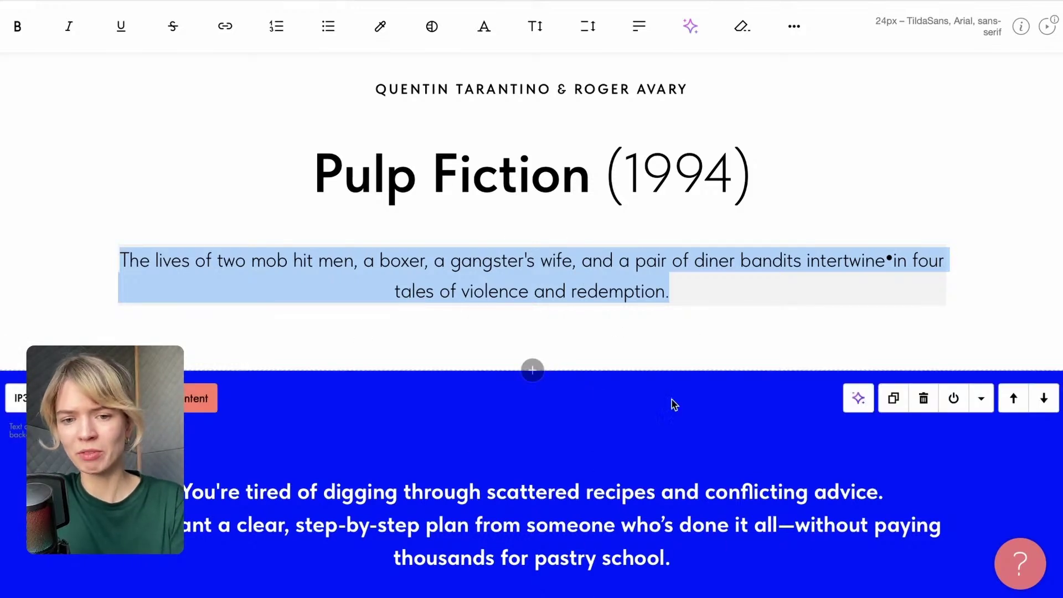
key(BackSpace)
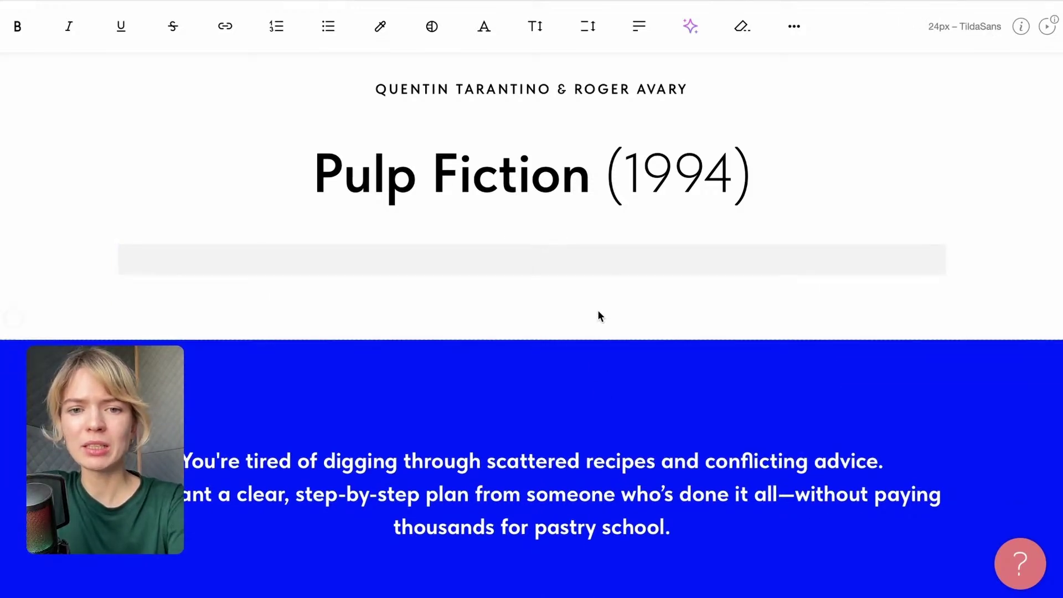
click(599, 316)
scroll(630, 269, up, 1)
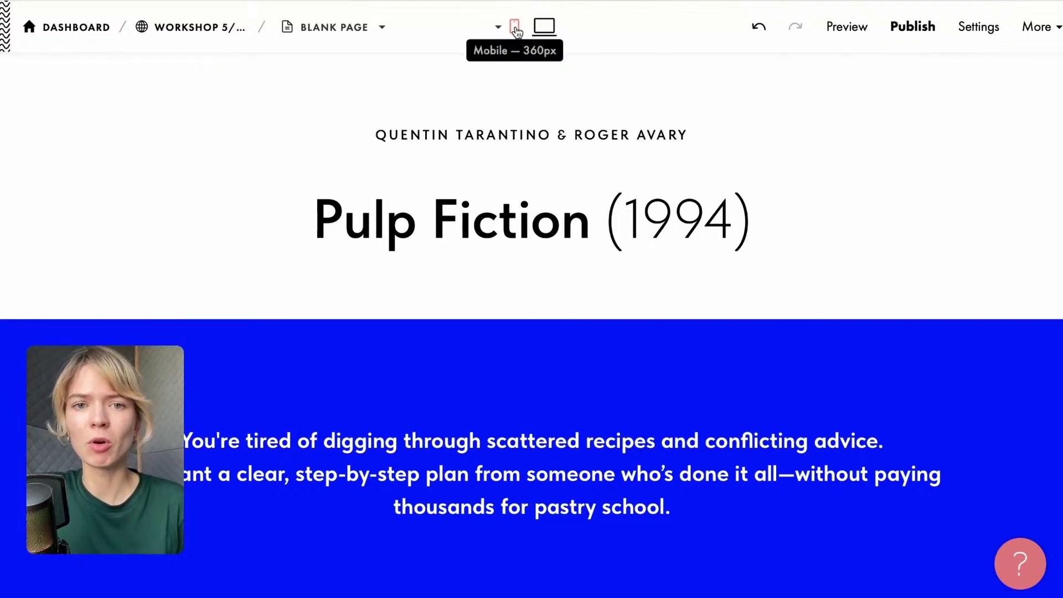
click(516, 28)
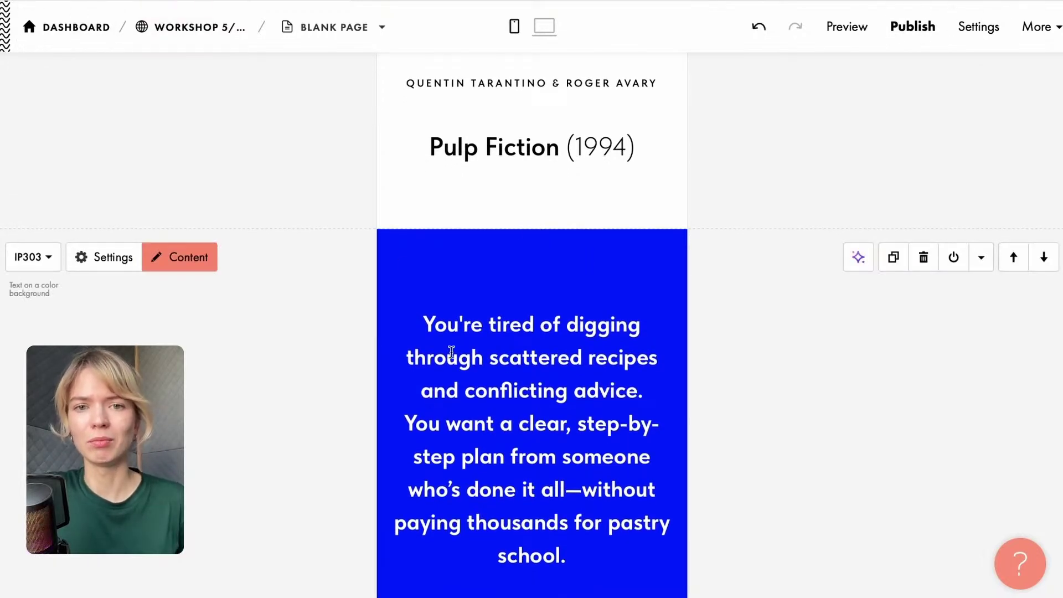
click(546, 36)
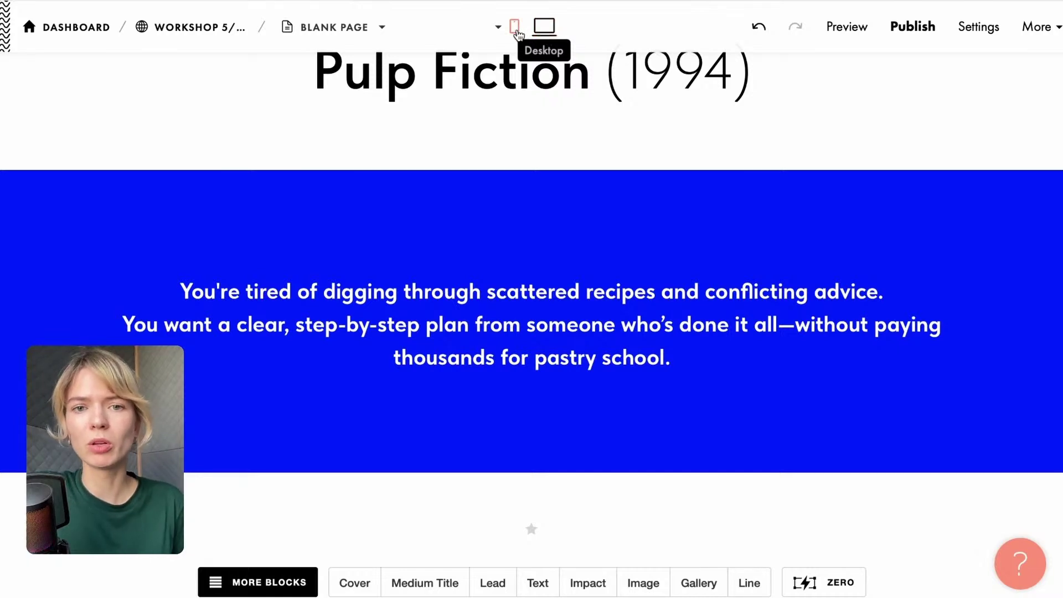
Replace 'Pulp Fiction (1994)' with the heading 'You know how to bake—but you want more'.
scroll(551, 294, up, 3)
click(418, 138)
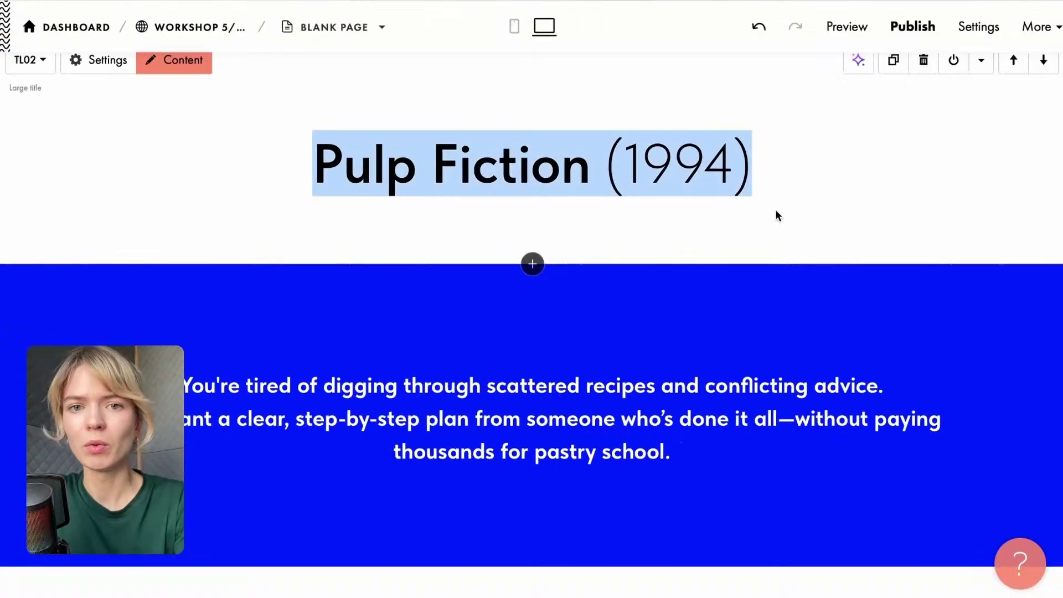
scroll(749, 214, up, 2)
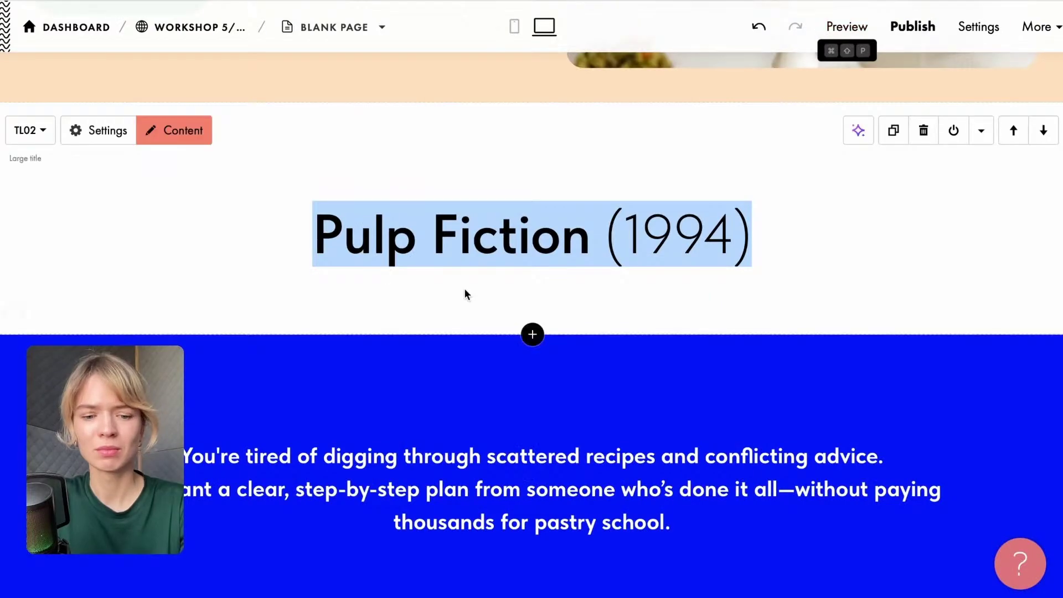
text(You know how to bake—but you want more)
scroll(719, 414, down, 1)
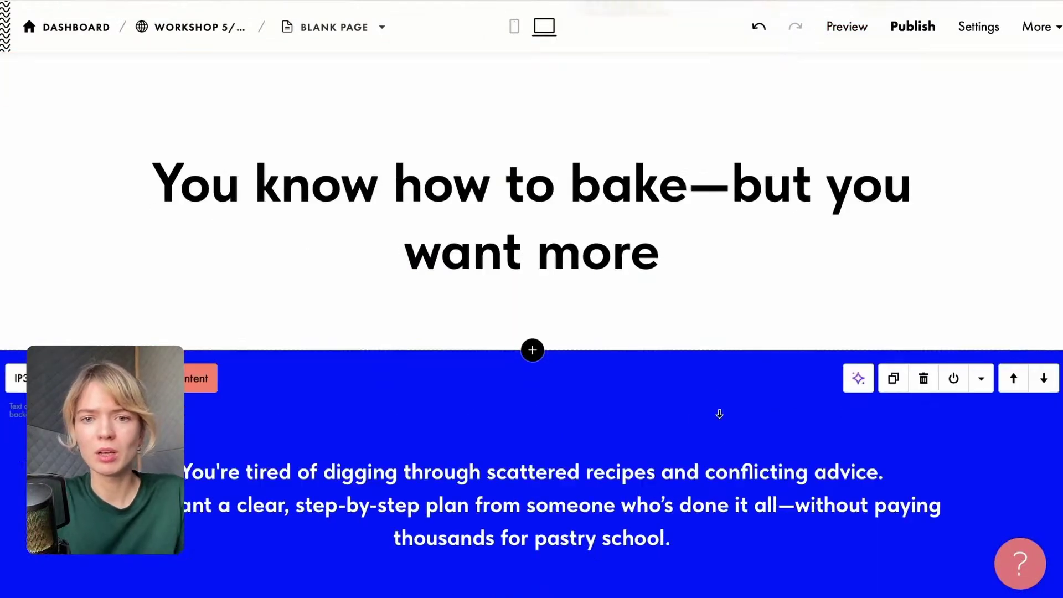
scroll(719, 413, down, 3)
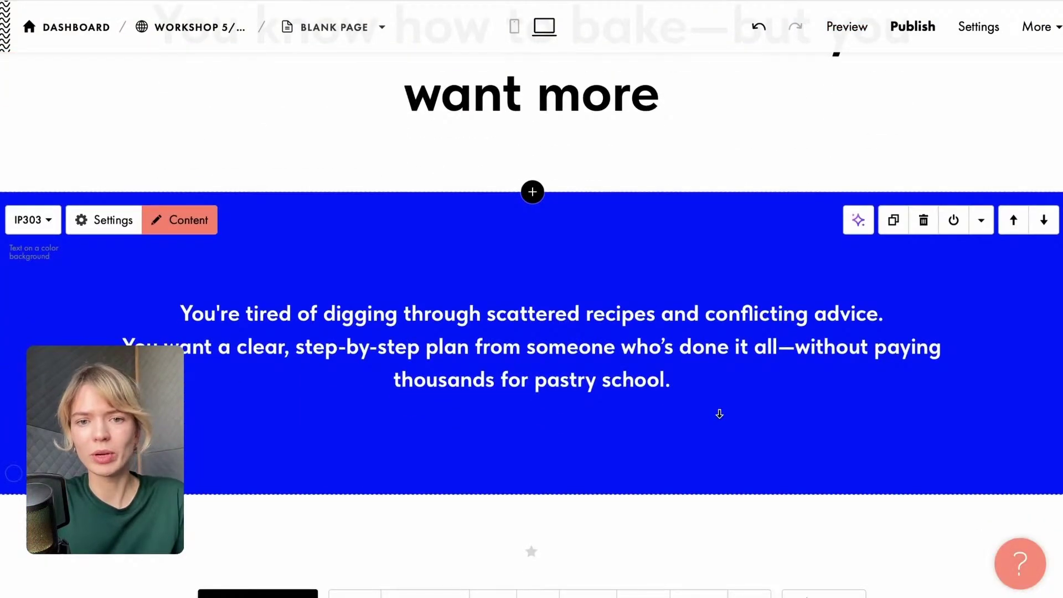
scroll(719, 413, up, 2)
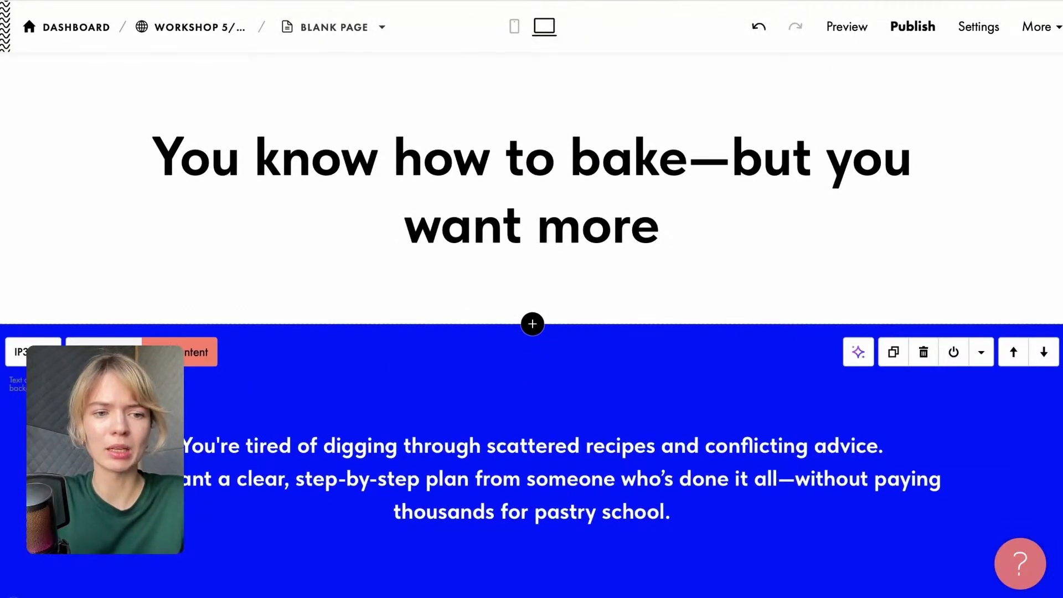
Set the 'You're tired of digging…' block's background to dark green from the GREEN colour library and save.
click(104, 352)
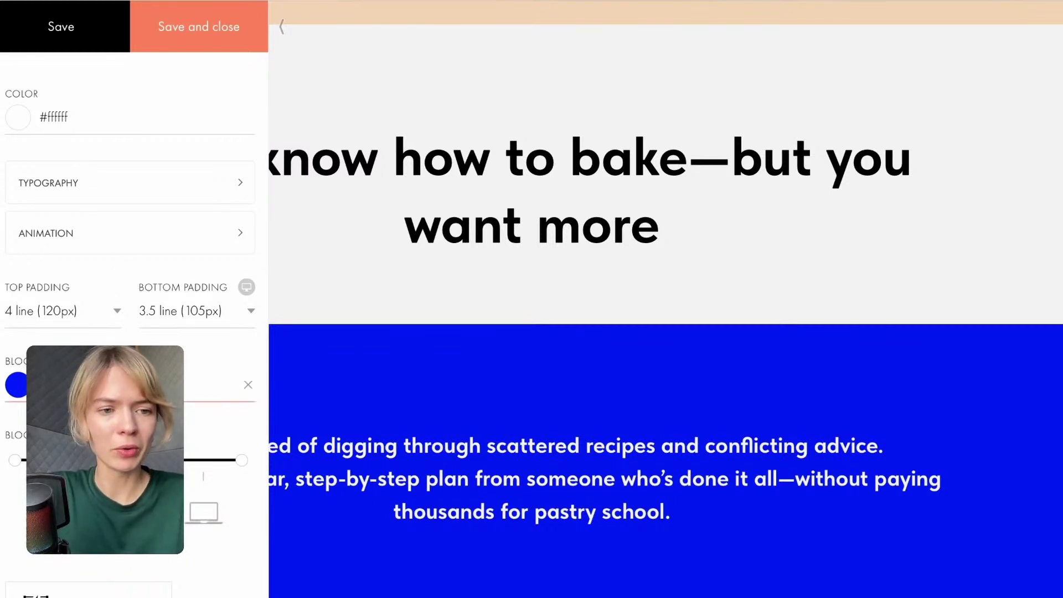
click(21, 389)
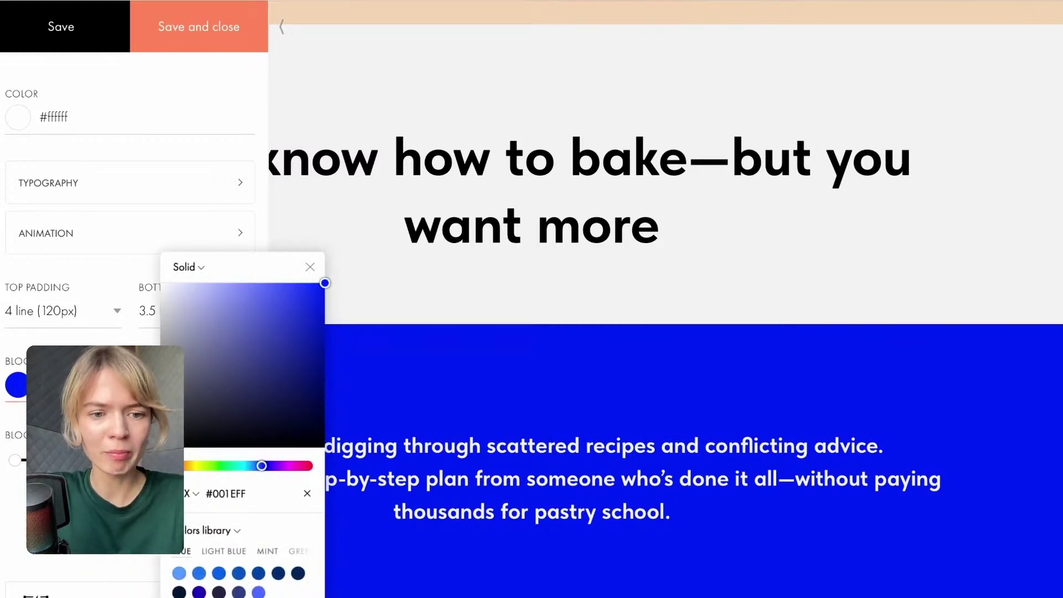
click(228, 551)
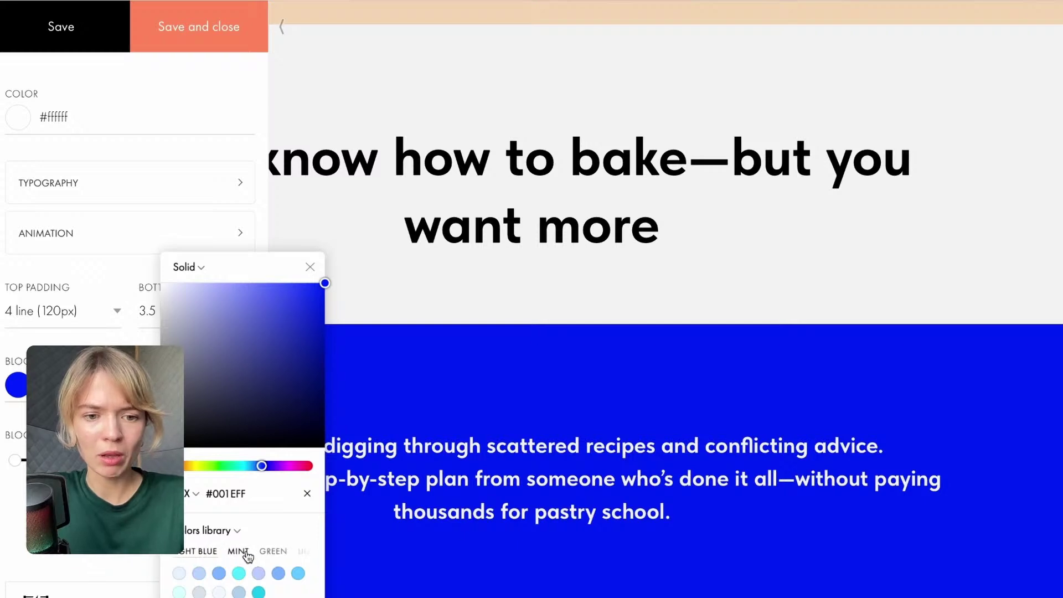
click(233, 551)
click(237, 551)
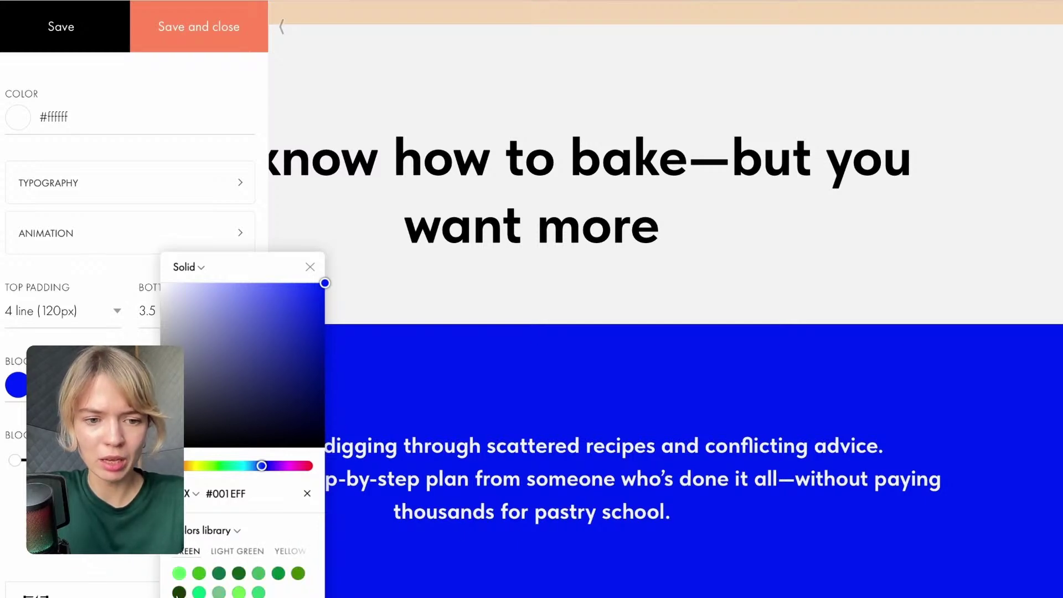
click(238, 573)
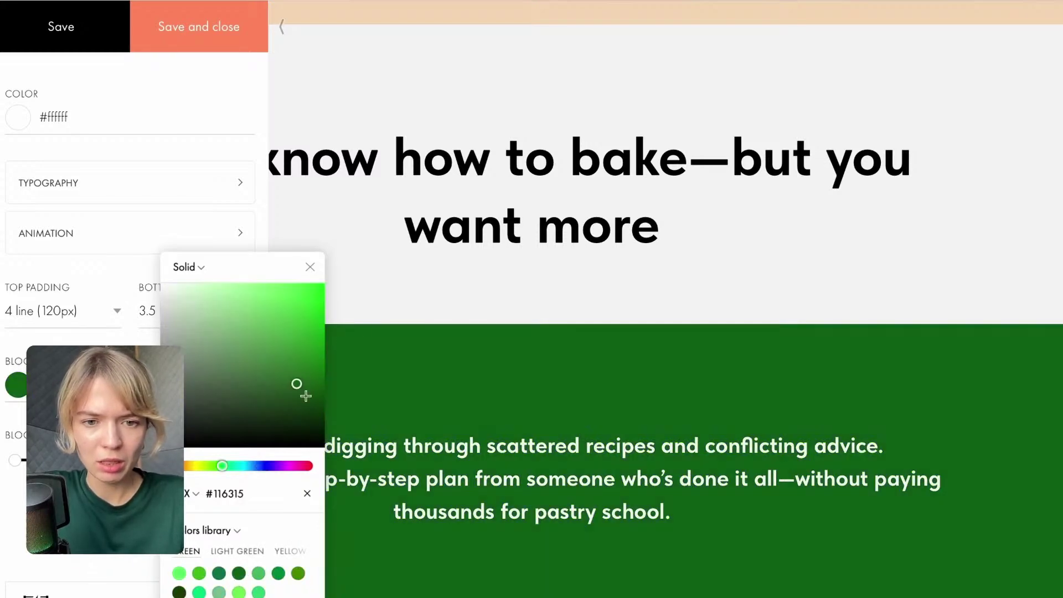
scroll(387, 265, up, 8)
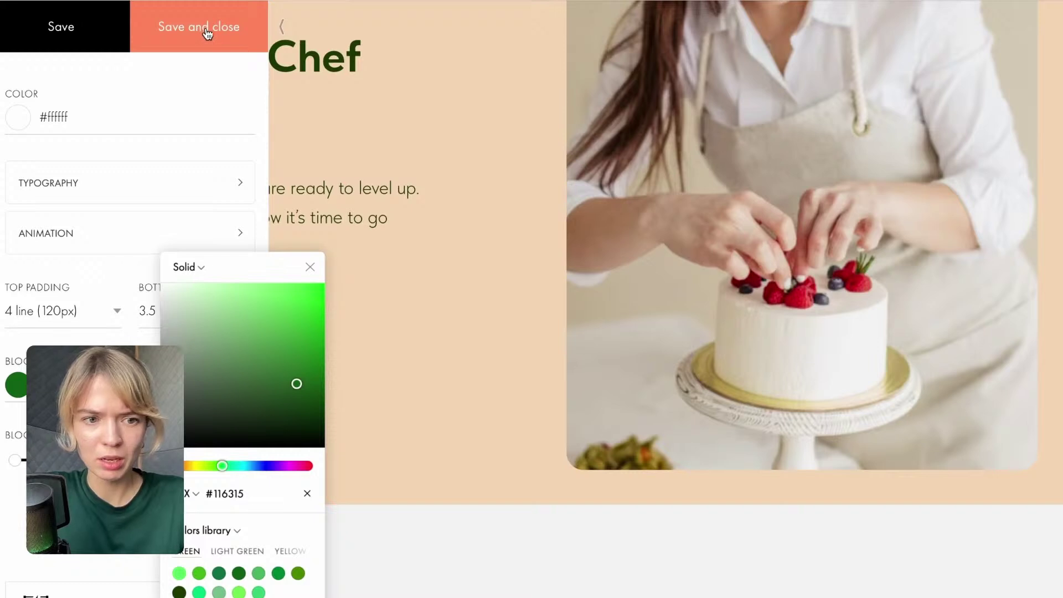
click(206, 31)
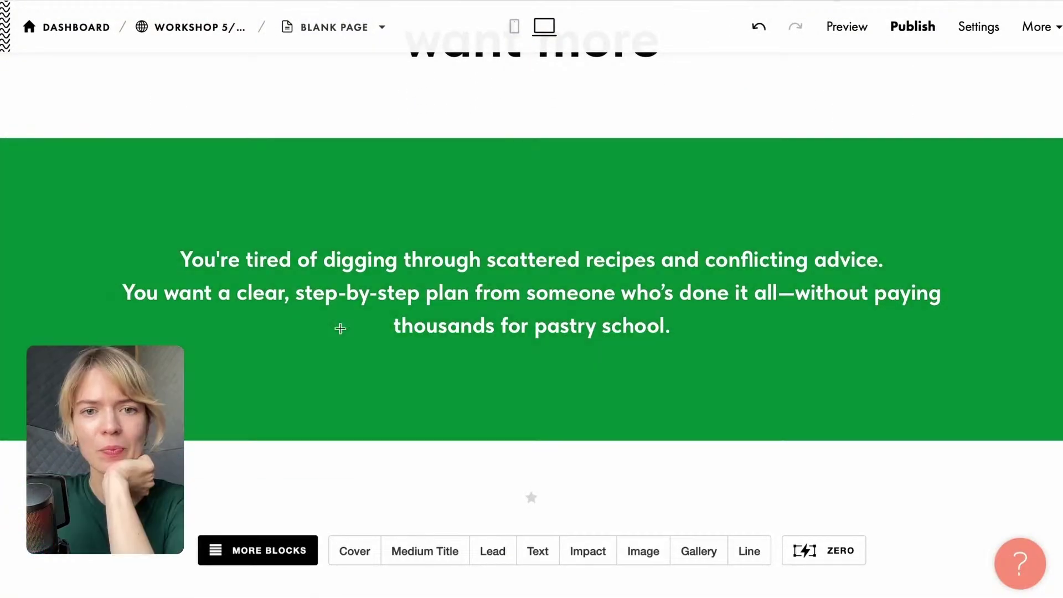
Set the heading block's background colour to #008736 and save.
scroll(338, 321, up, 3)
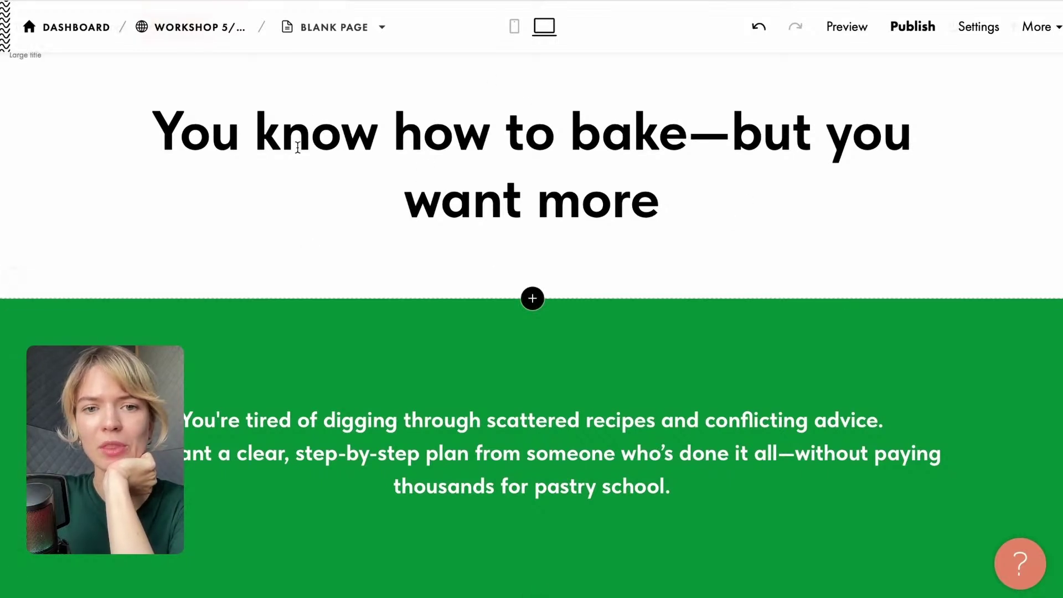
scroll(387, 327, up, 2)
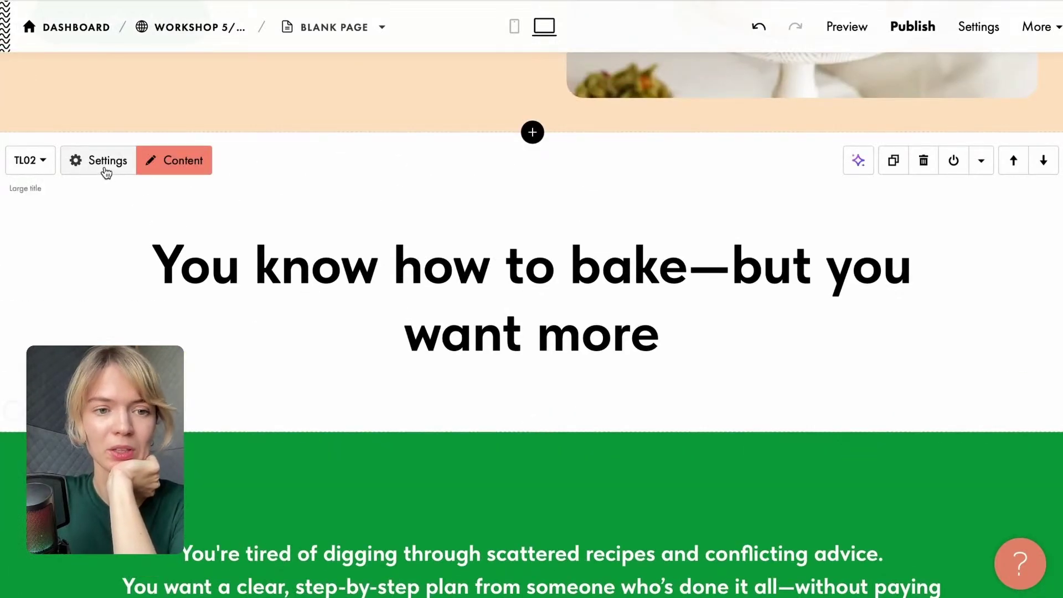
click(88, 166)
scroll(133, 249, down, 5)
scroll(71, 211, up, 2)
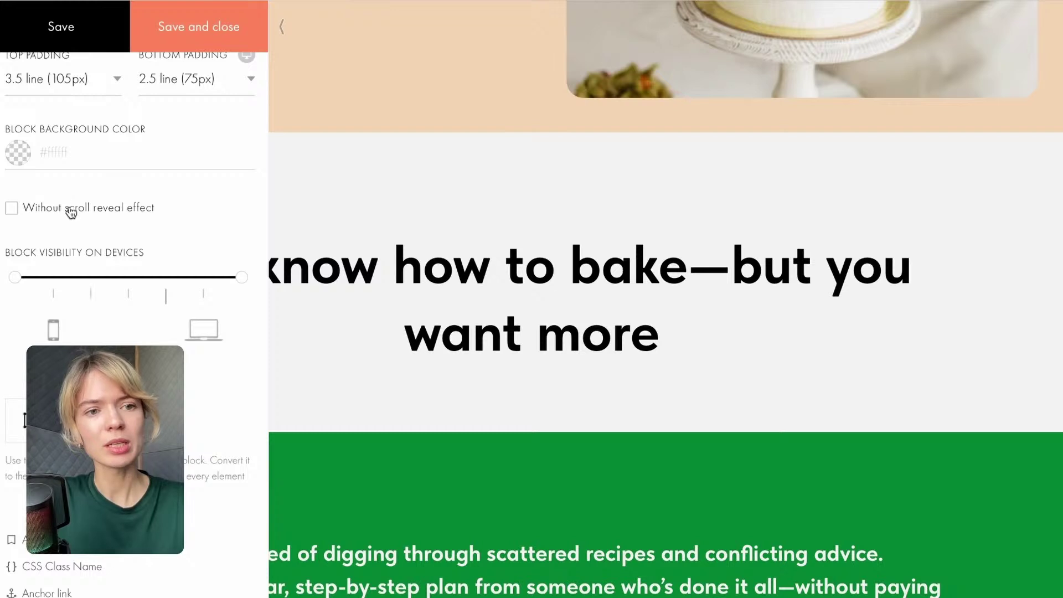
click(66, 155)
text(#008736)
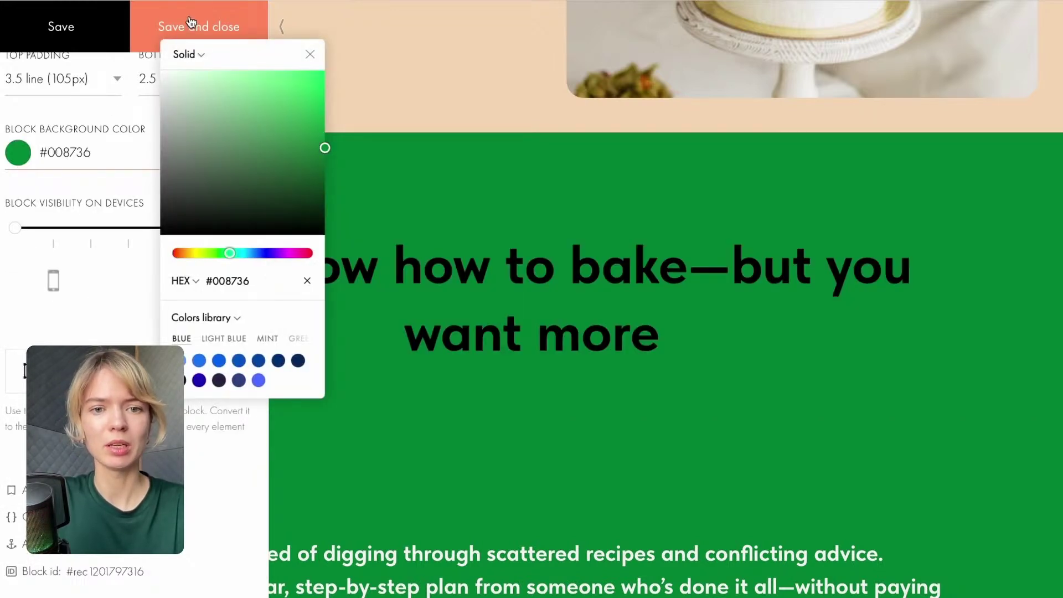
click(182, 28)
Make the heading text white (#FFFFFF), then start shrinking the paragraph's top padding.
click(98, 118)
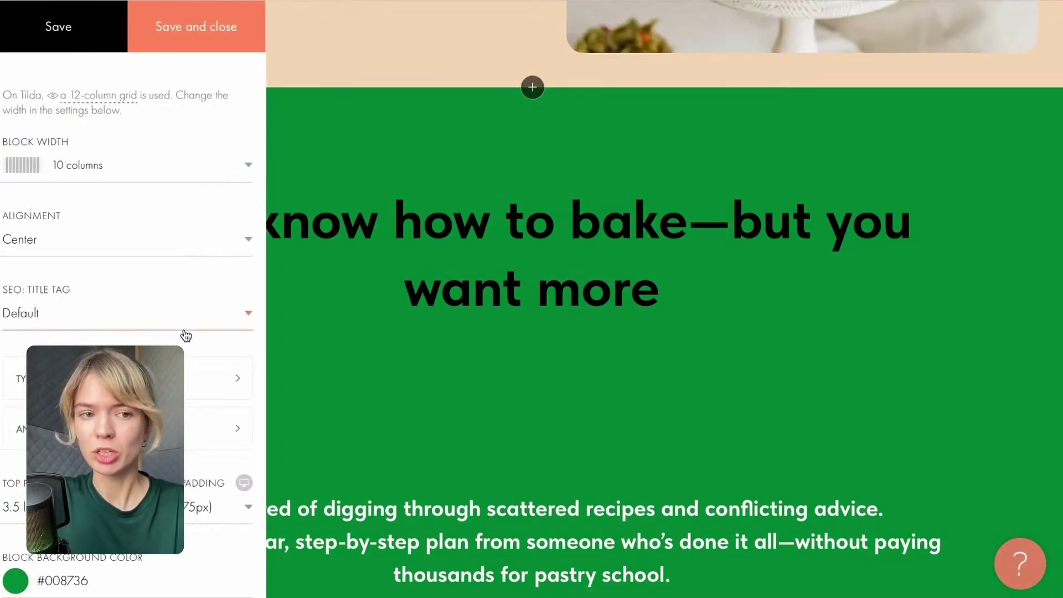
scroll(52, 275, down, 8)
scroll(98, 297, up, 6)
click(98, 298)
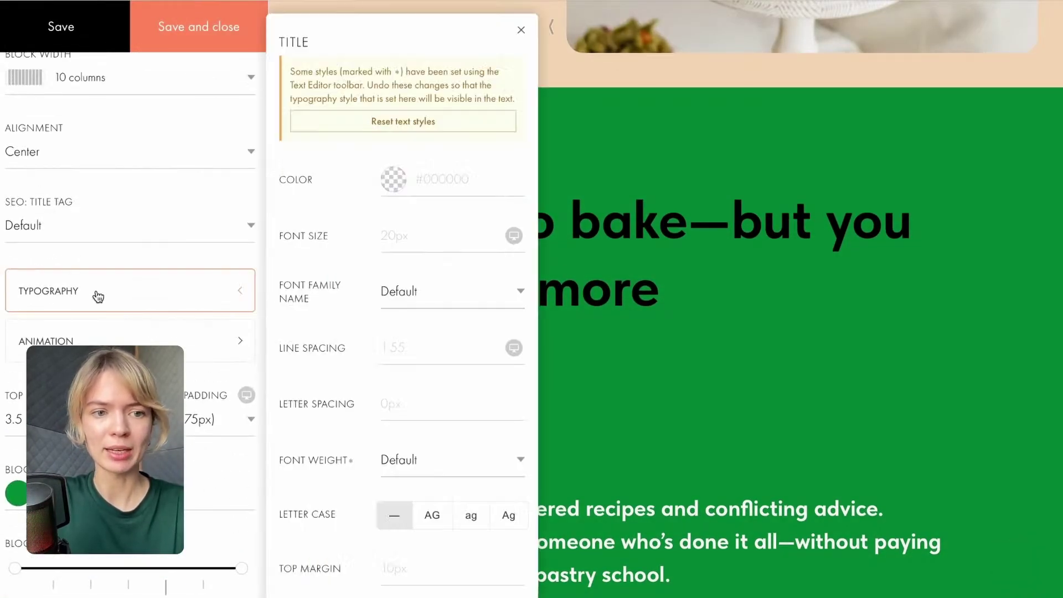
click(400, 187)
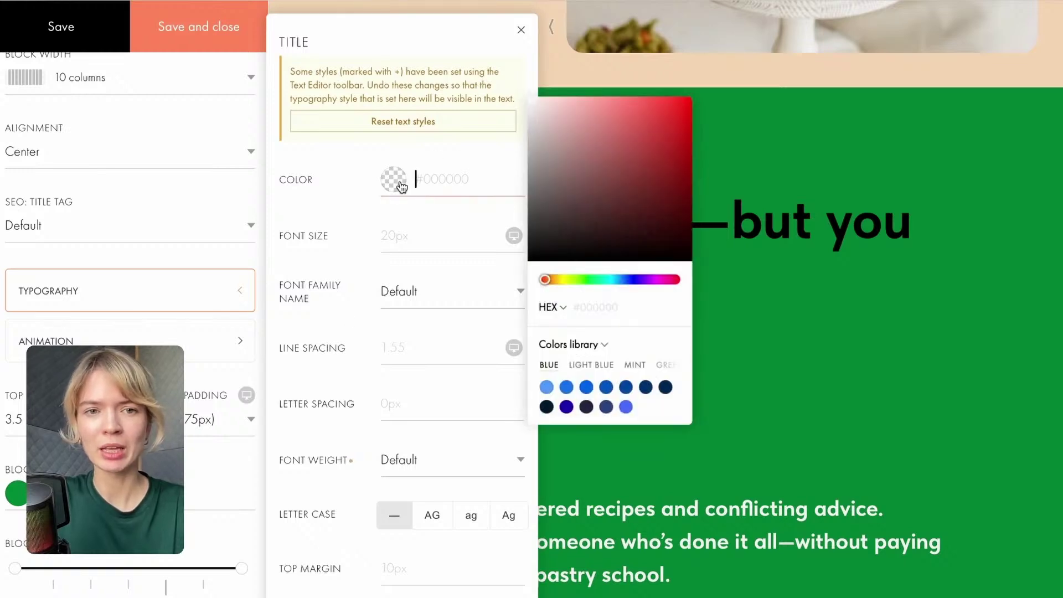
drag(633, 249, 479, 64)
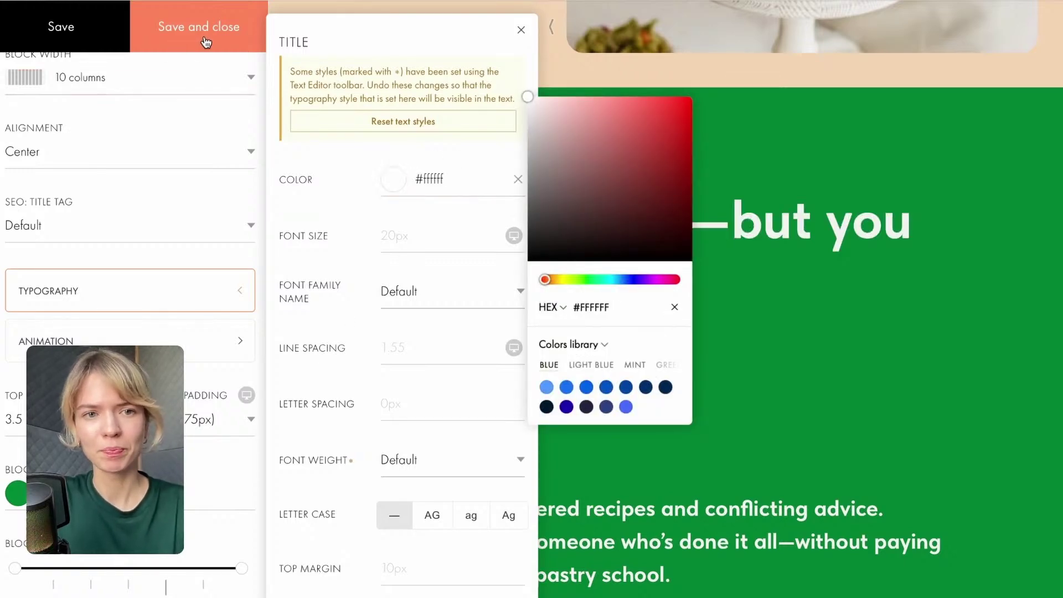
click(202, 36)
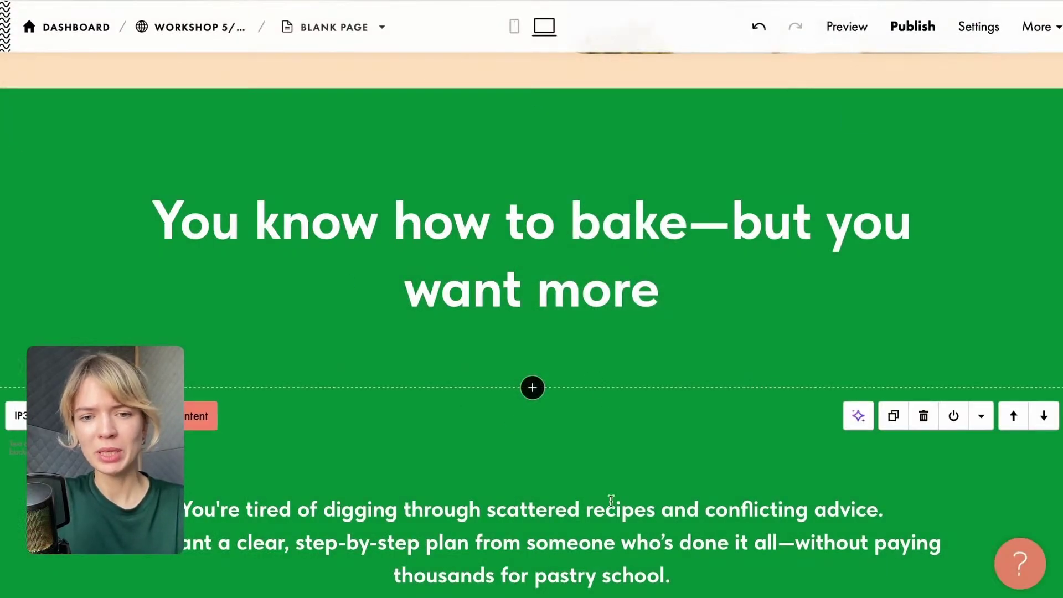
drag(569, 390, 578, 290)
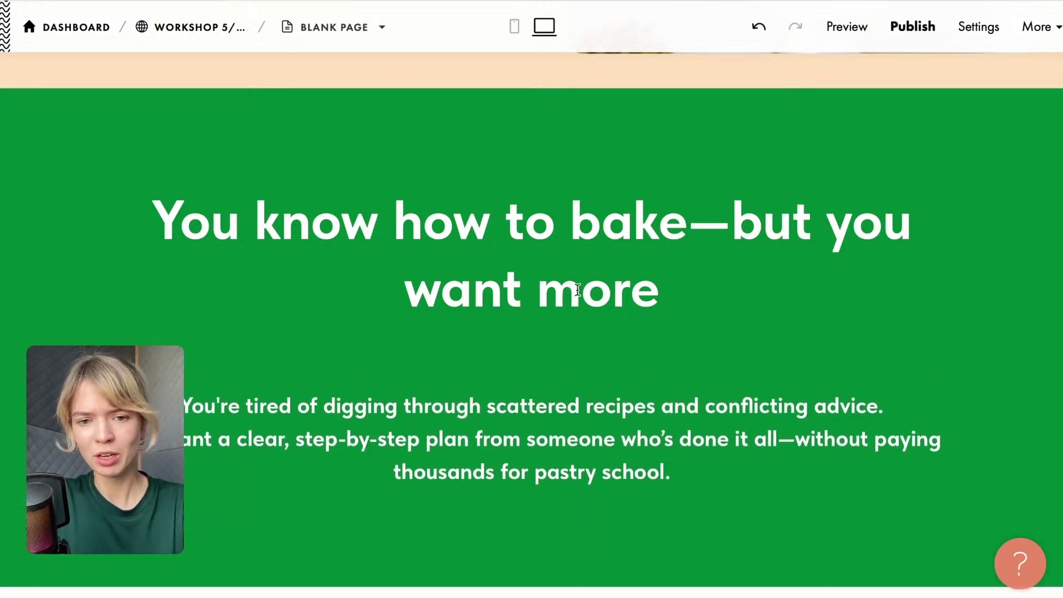
Drag the paragraph's remaining top spacing up to 0px so it sits right under the heading.
drag(488, 393, 475, 337)
scroll(608, 299, up, 1)
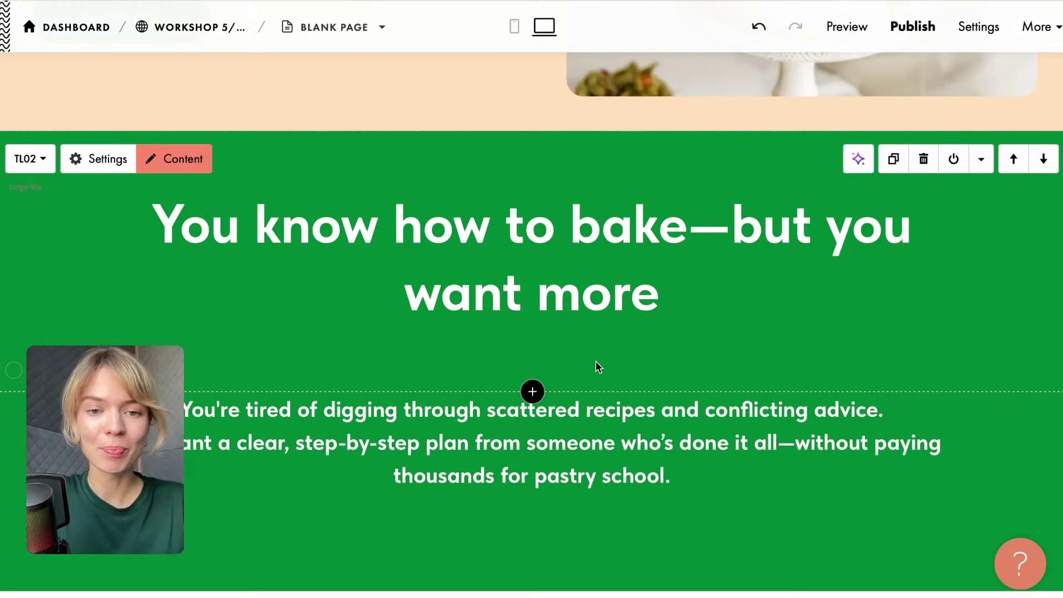
scroll(598, 366, up, 1)
scroll(599, 368, down, 4)
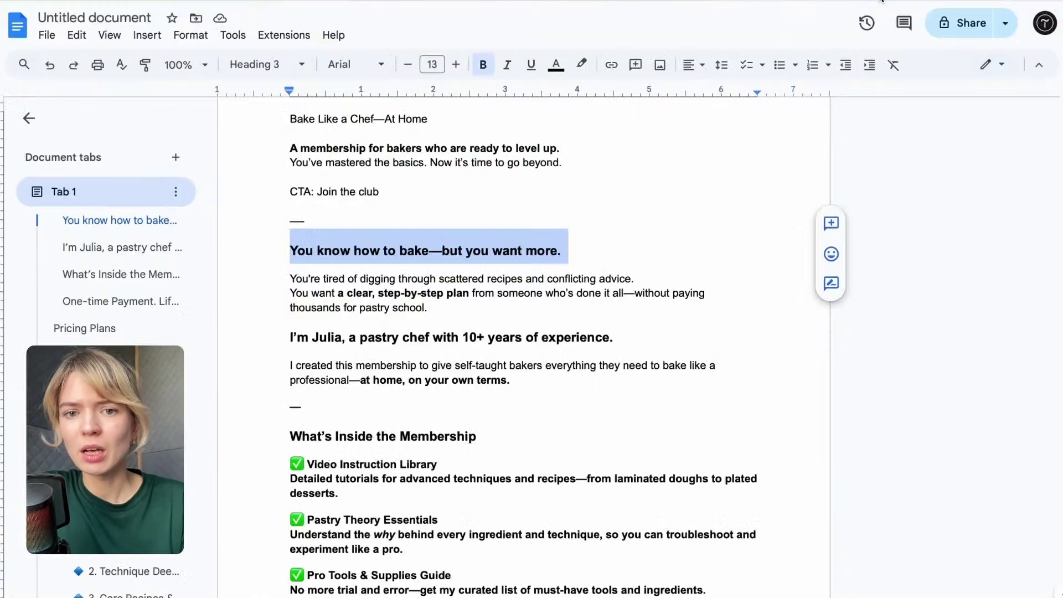
Scroll through the landing page copy in Google Docs, then return to the Tilda editor.
scroll(502, 311, down, 1)
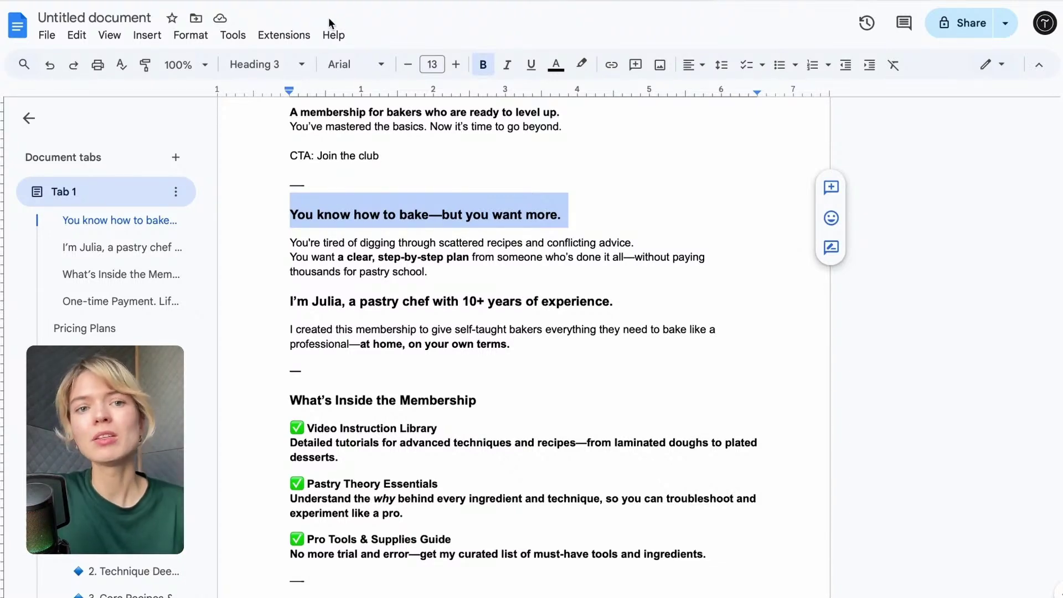
click(303, 1)
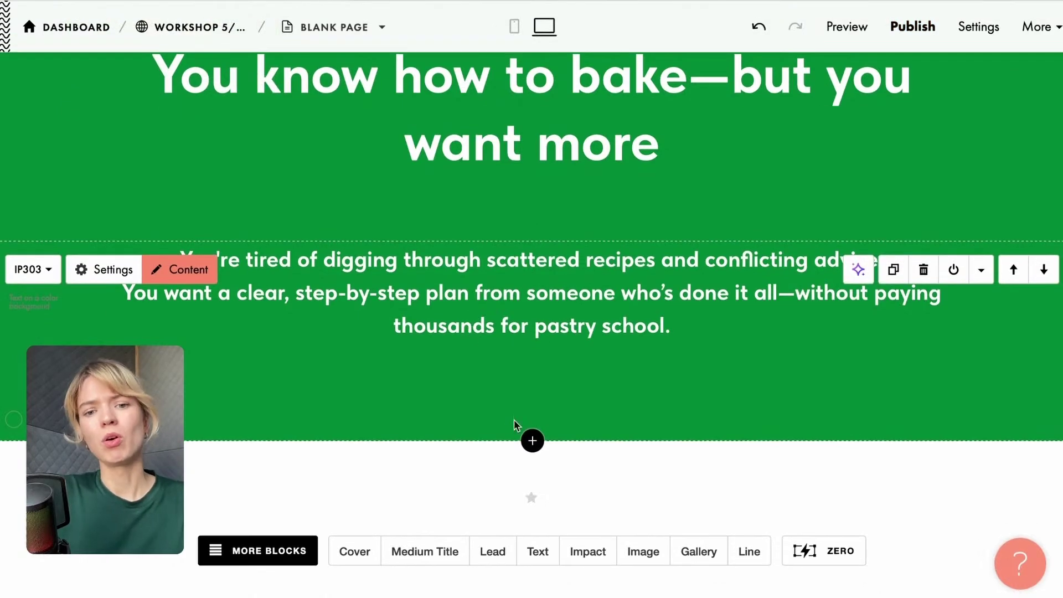
Add the AB606 'Image and text card on a background in two columns' About block below the green section.
click(533, 441)
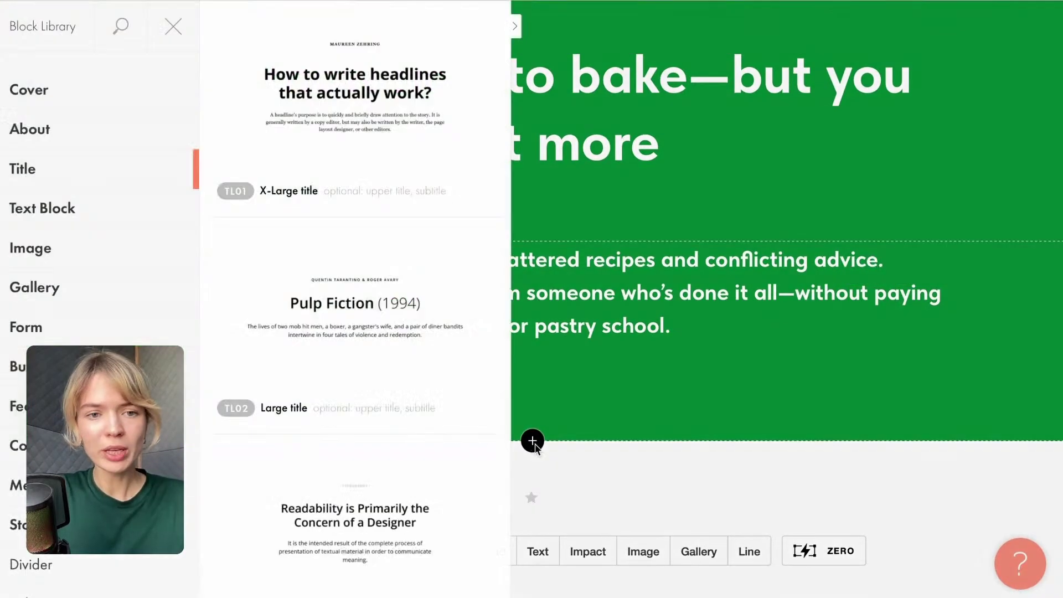
click(29, 129)
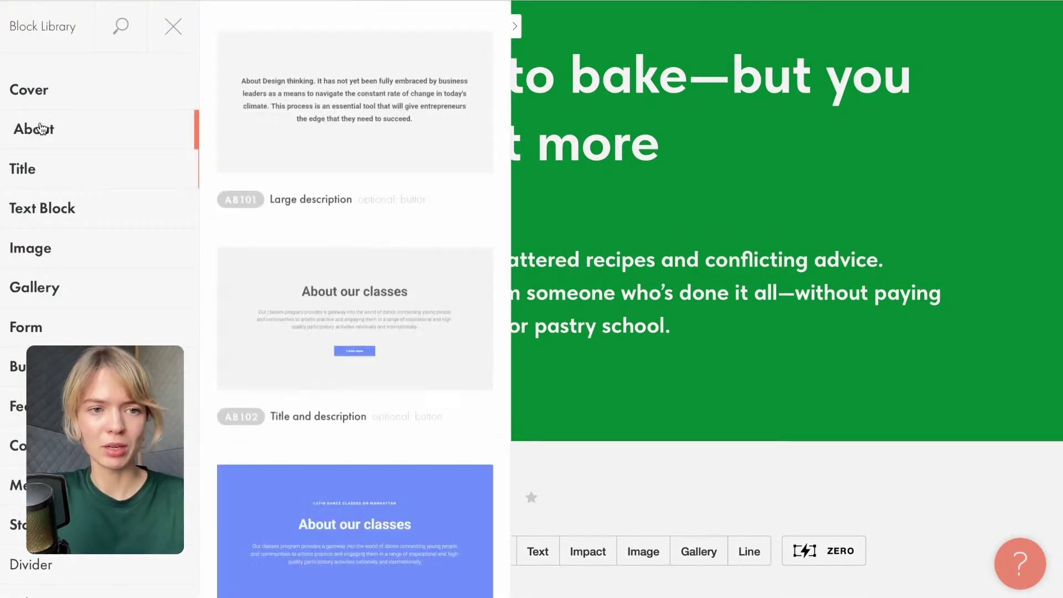
scroll(318, 293, down, 5)
scroll(319, 295, down, 15)
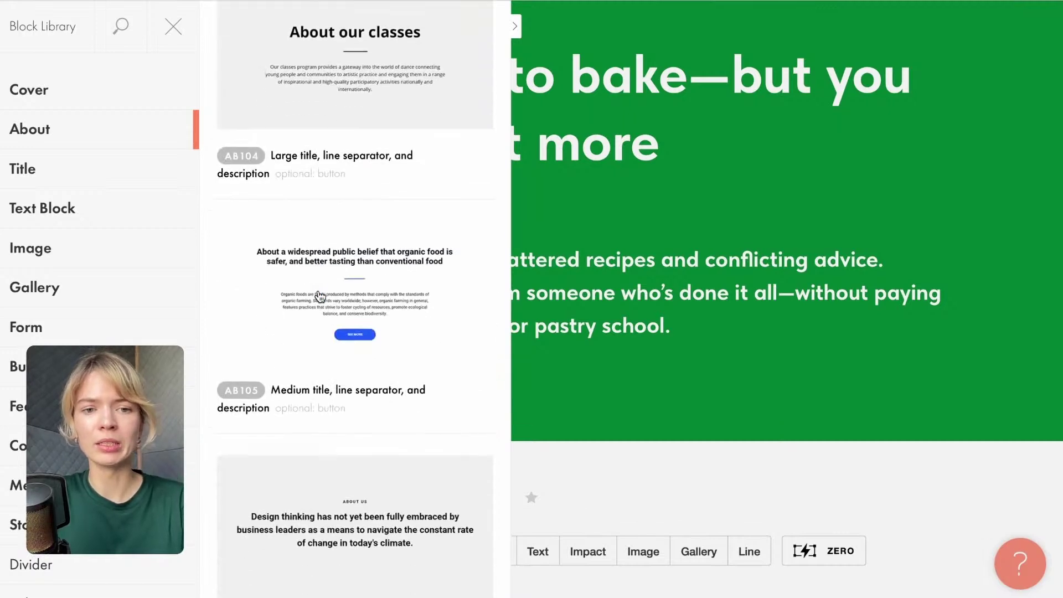
scroll(318, 290, down, 18)
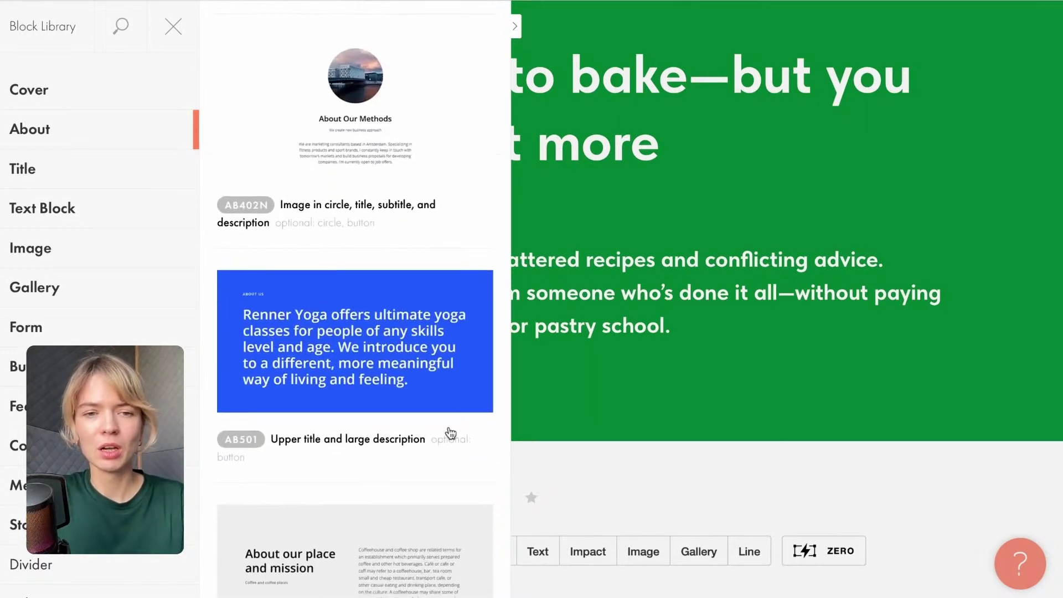
scroll(271, 199, down, 16)
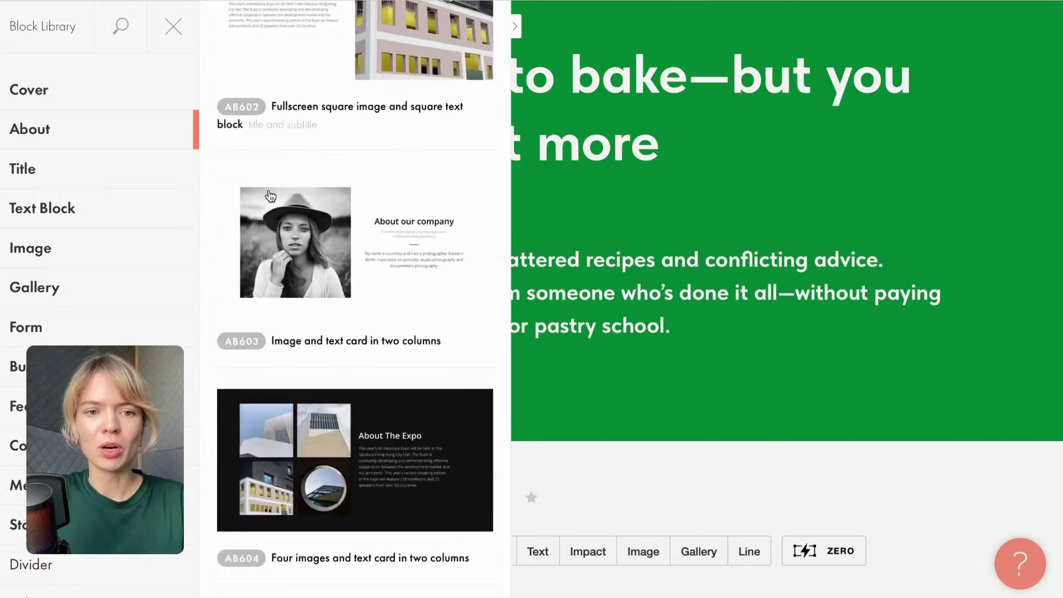
scroll(271, 196, down, 10)
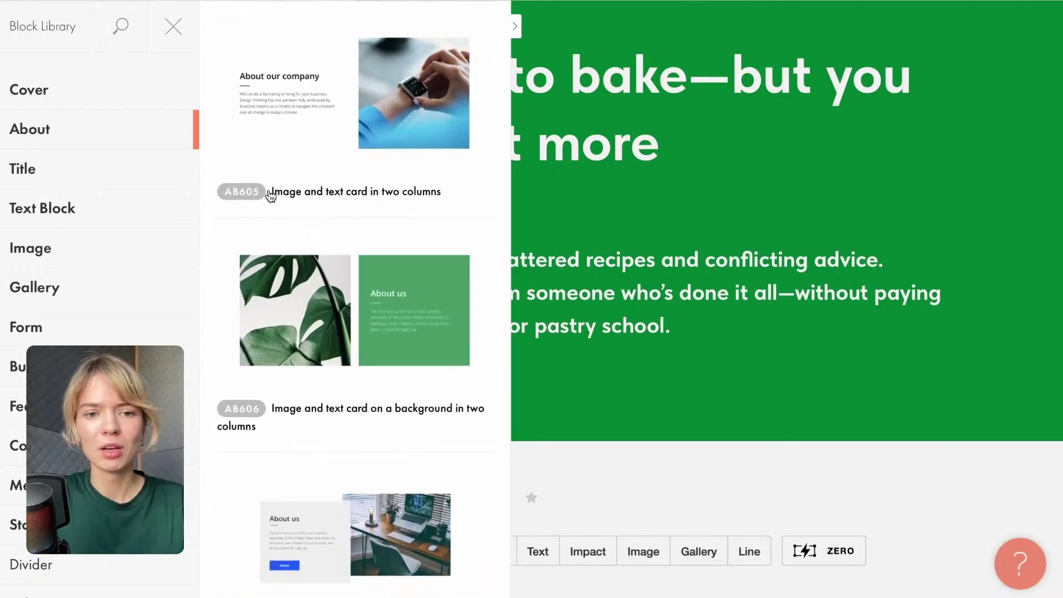
click(414, 212)
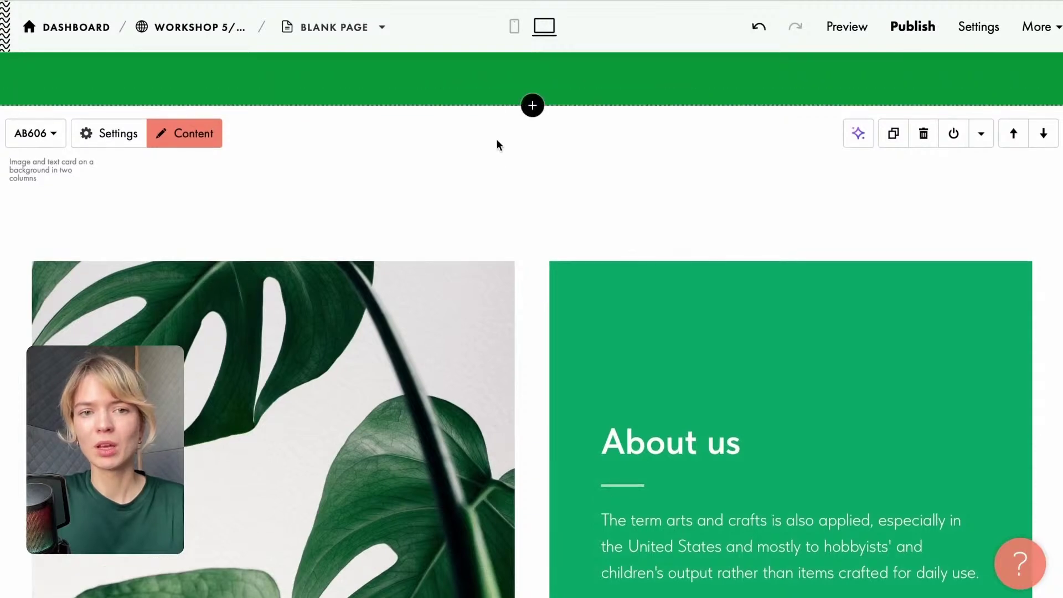
Replace the 'About us' card heading with the pastry-chef introduction from the doc, without the trailing period.
scroll(418, 107, down, 3)
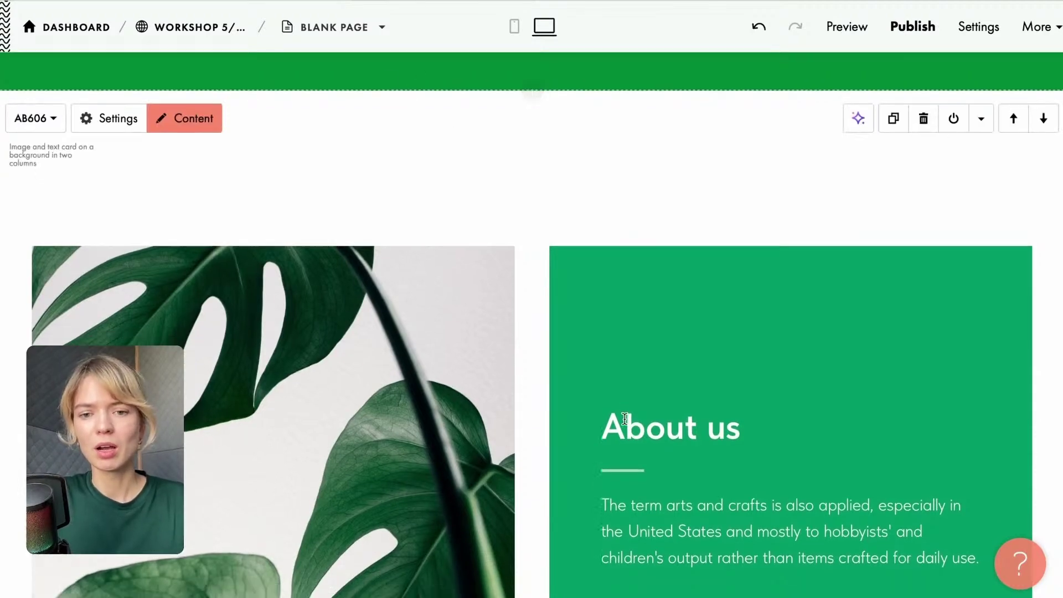
click(871, 15)
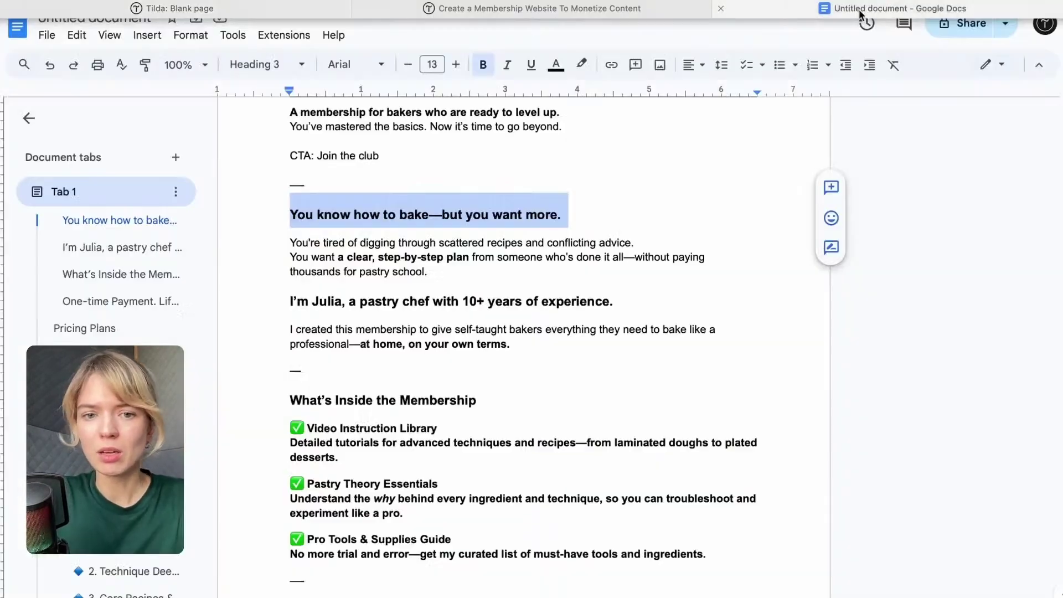
drag(290, 301, 615, 300)
key(ctrl+c)
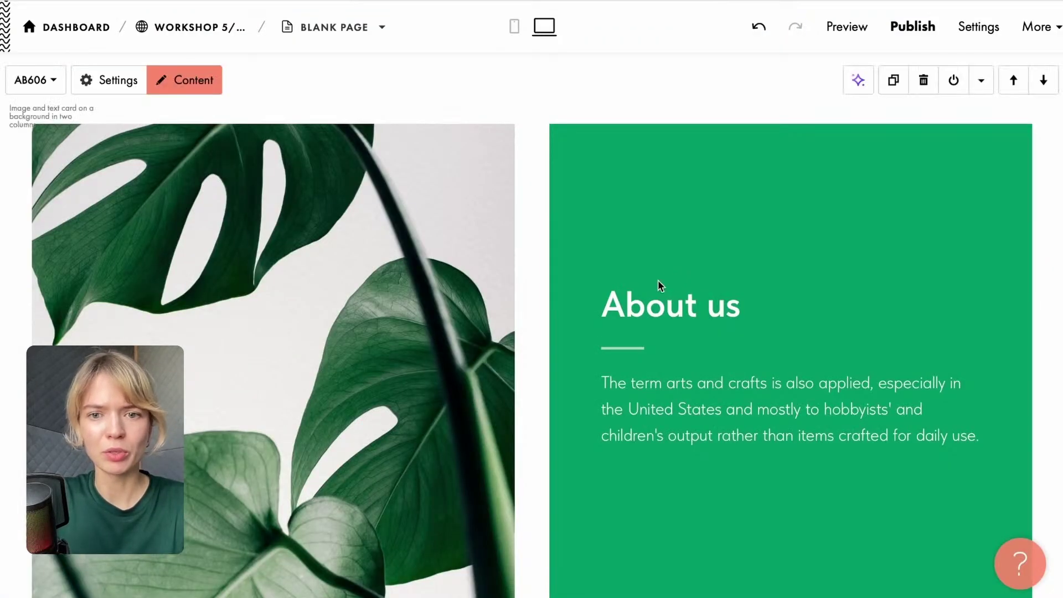
click(705, 304)
key(End)
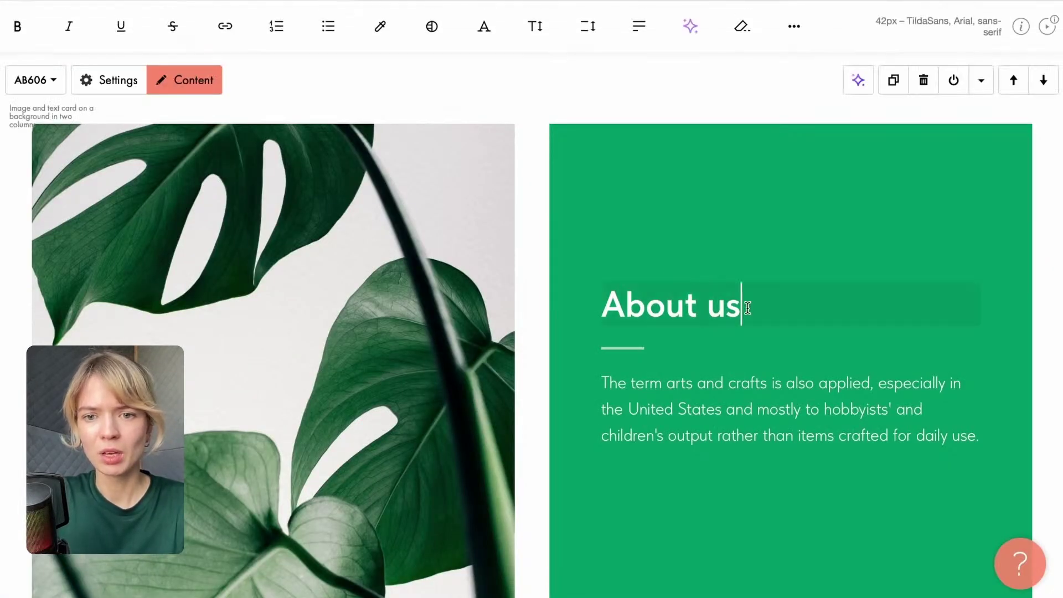
key(BackSpace)
key(BackSpace)
text(me)
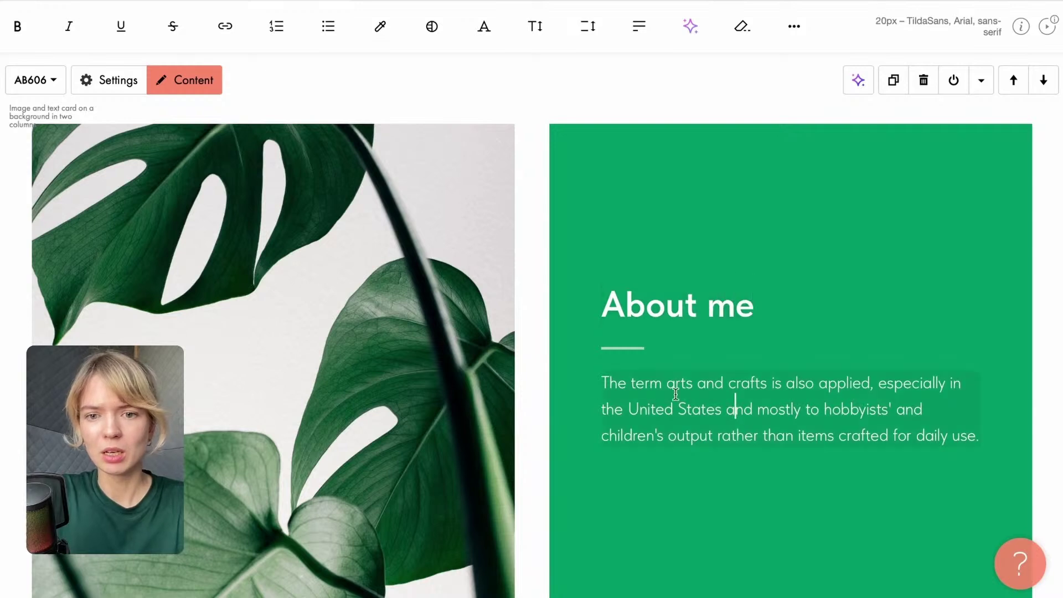
click(611, 292)
drag(611, 292, 831, 299)
key(ctrl+v)
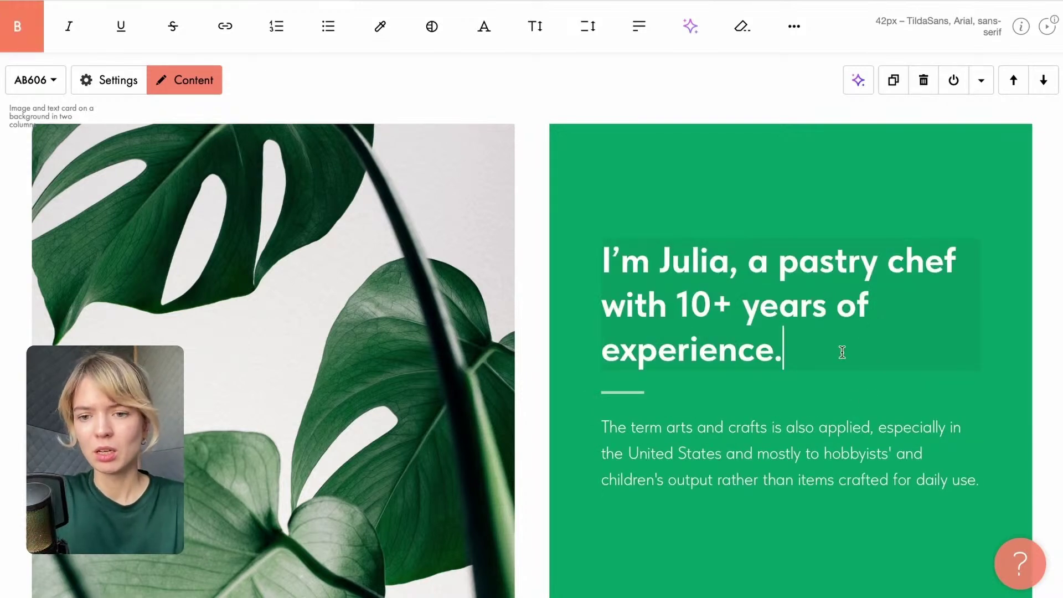
key(BackSpace)
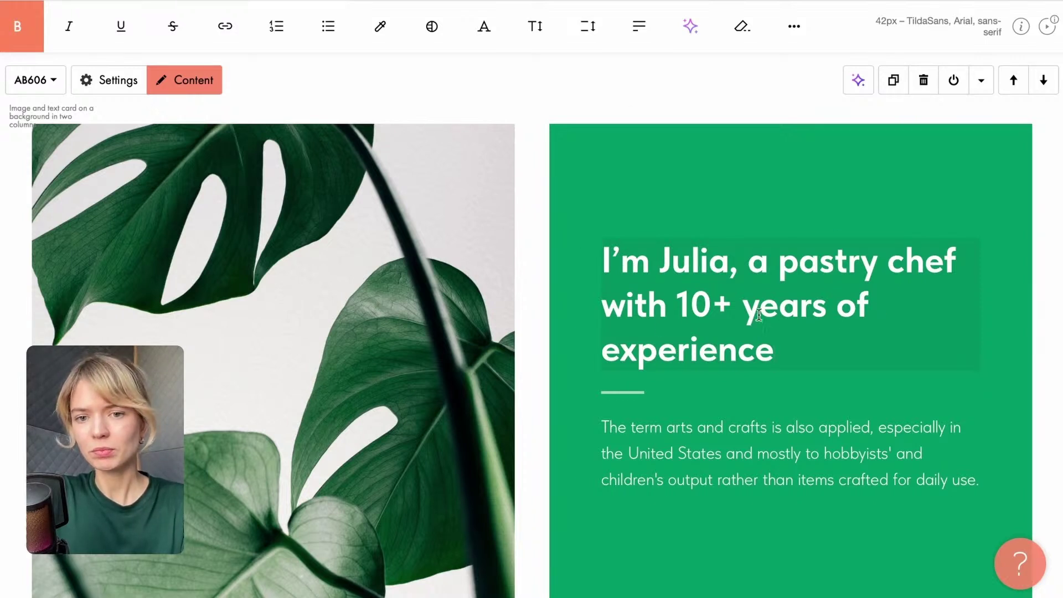
click(606, 348)
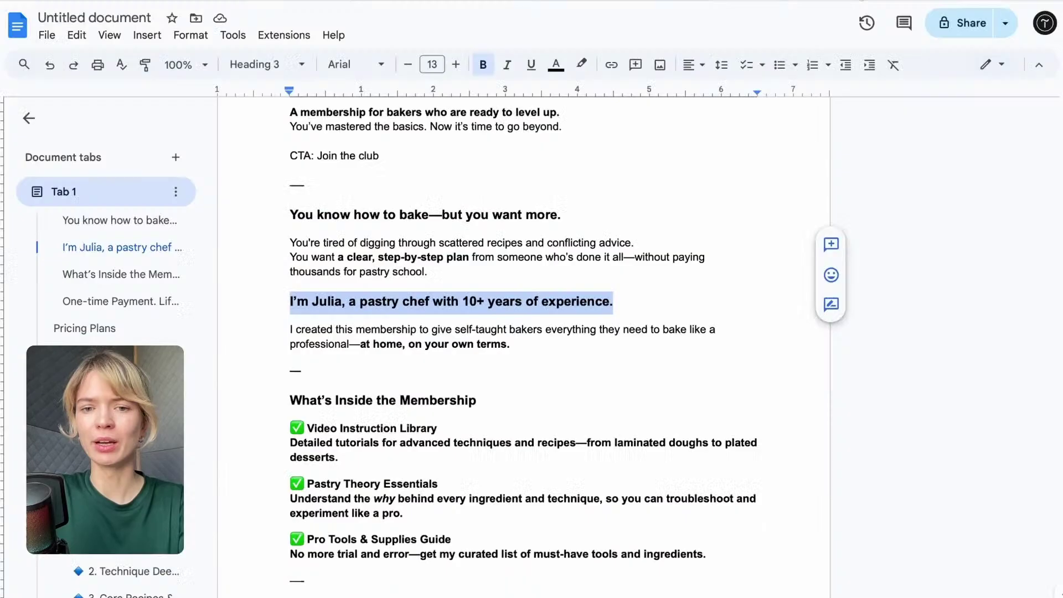
Paste the membership paragraph over the placeholder text and replace the card's photo.
drag(516, 349, 286, 326)
key(ctrl+c)
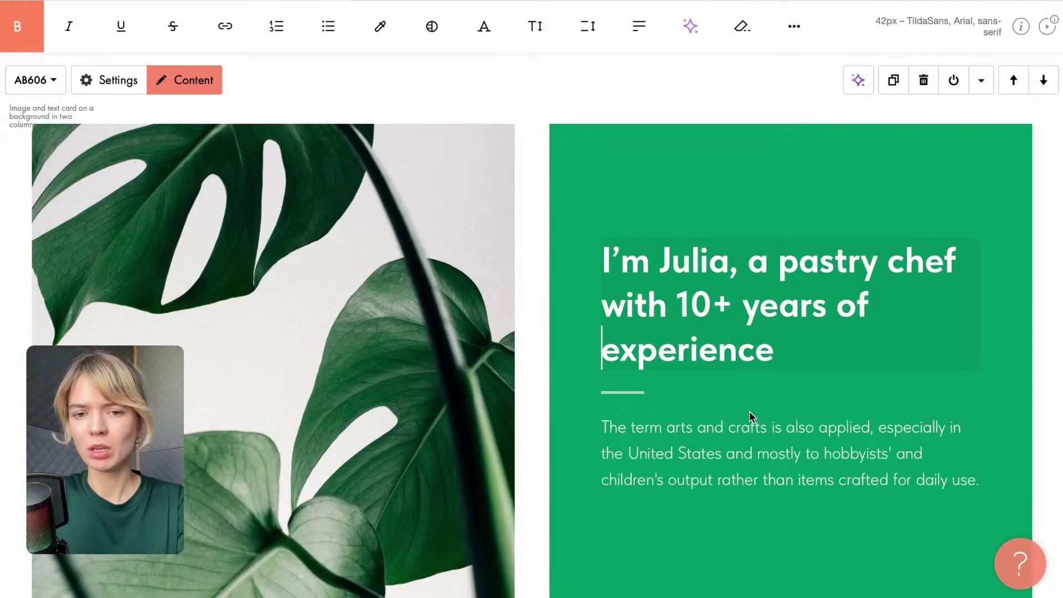
click(743, 425)
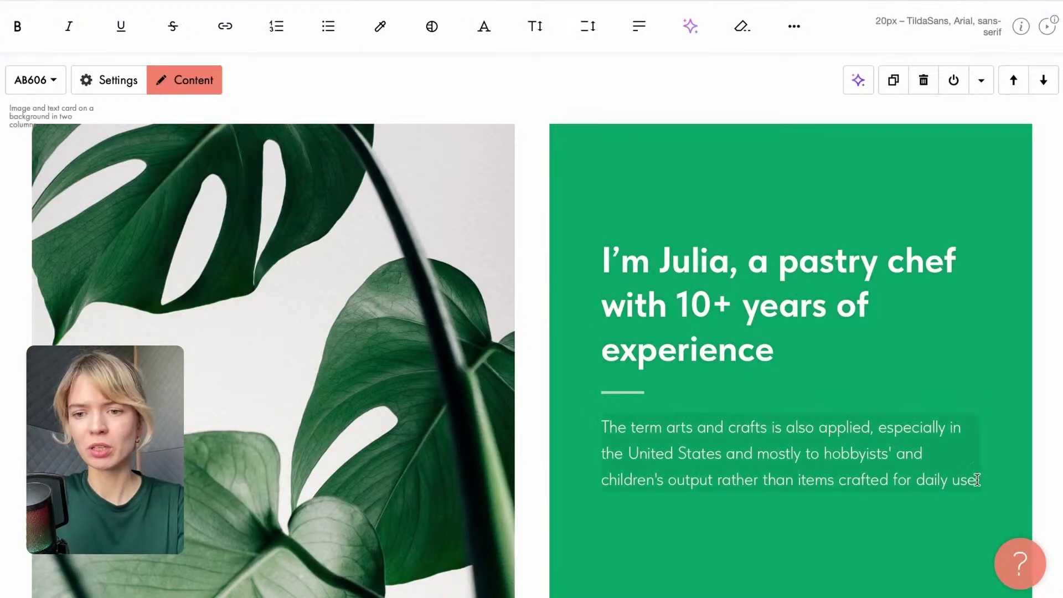
drag(977, 479, 537, 417)
key(ctrl+v)
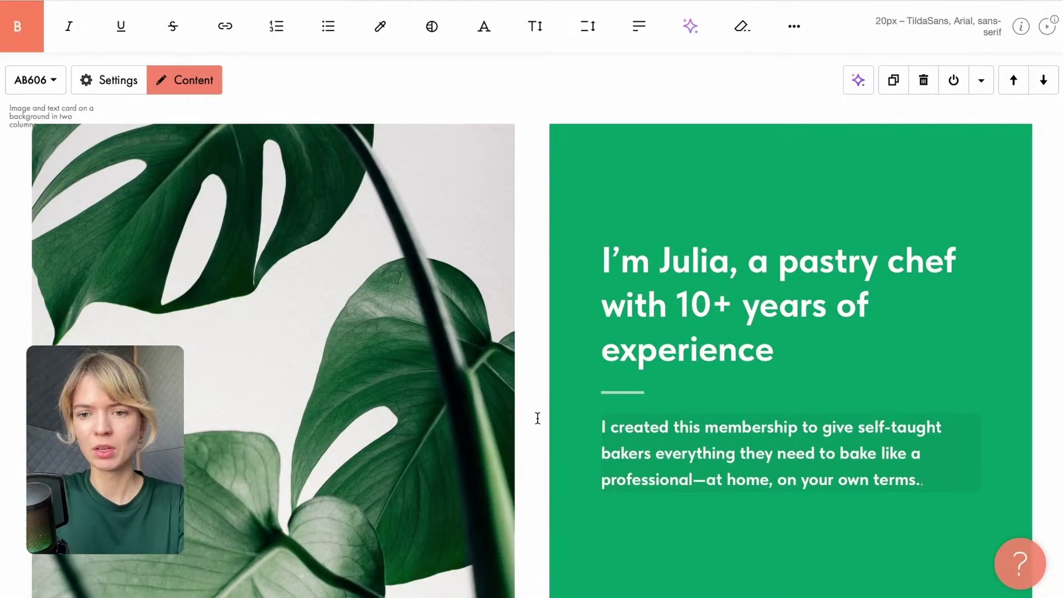
click(335, 359)
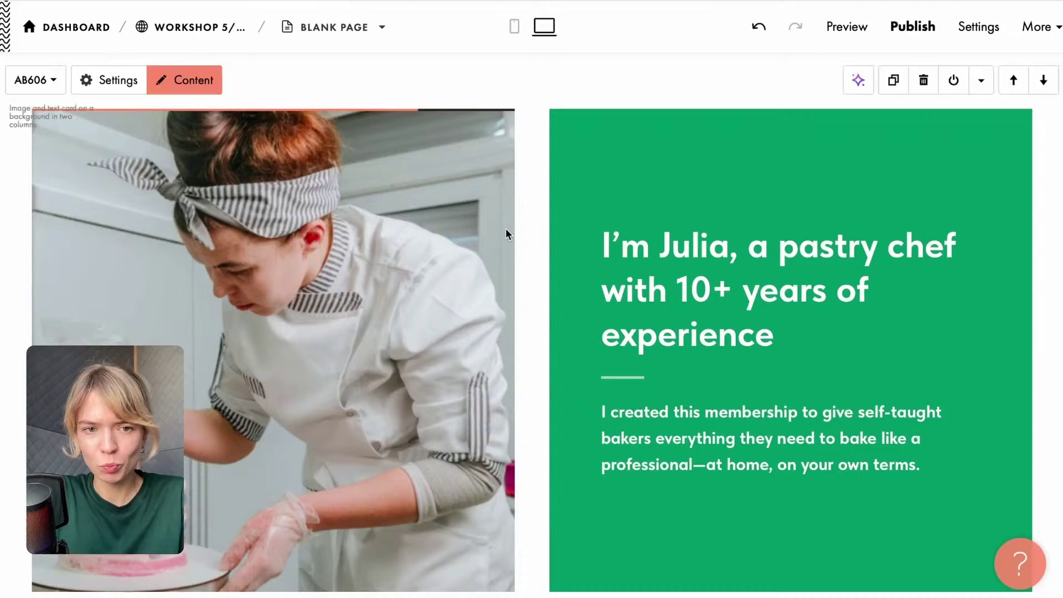
scroll(241, 200, up, 3)
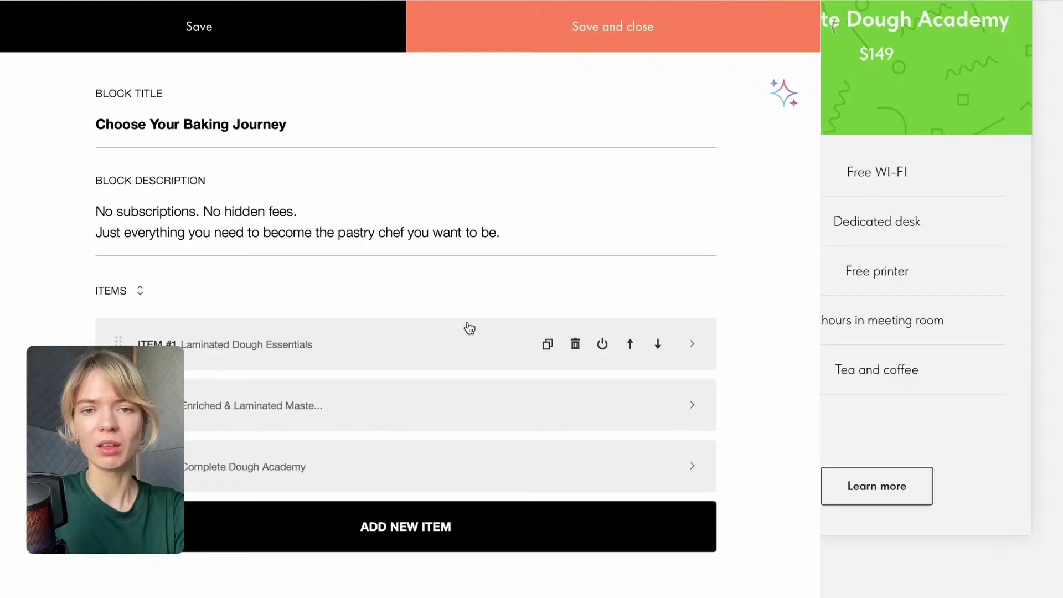
Delete the leftover 'printer' line from the first plan's bullet list.
click(387, 359)
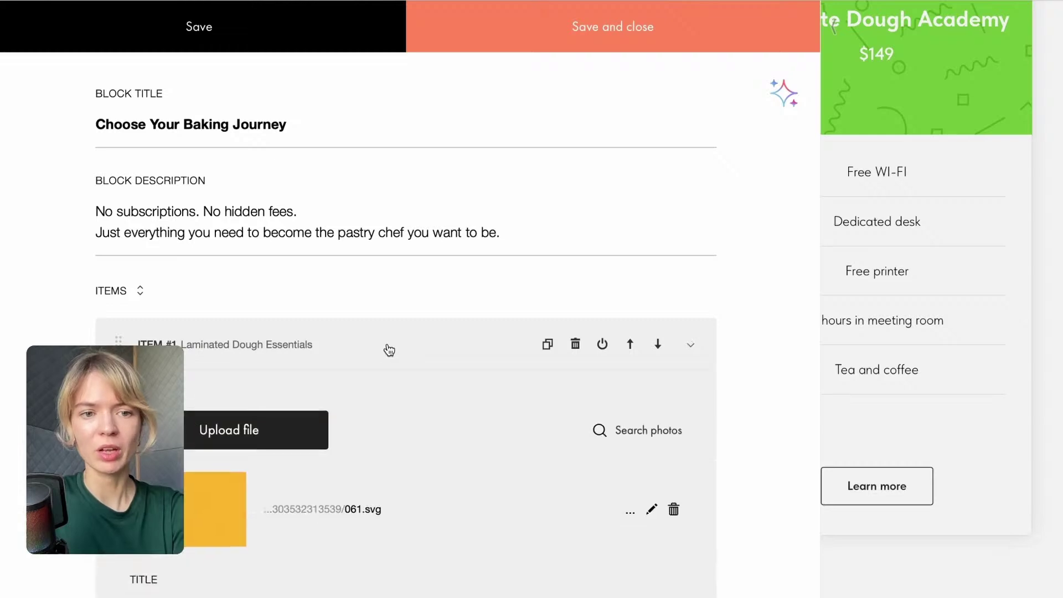
scroll(389, 350, down, 4)
scroll(389, 349, down, 4)
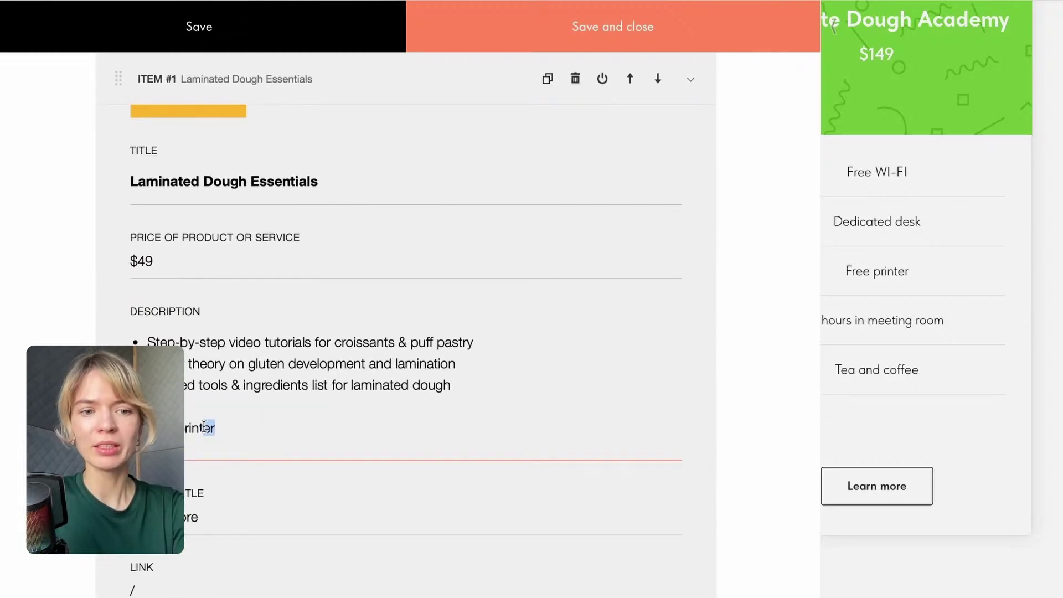
drag(204, 426, 176, 427)
key(BackSpace)
key(BackSpace)
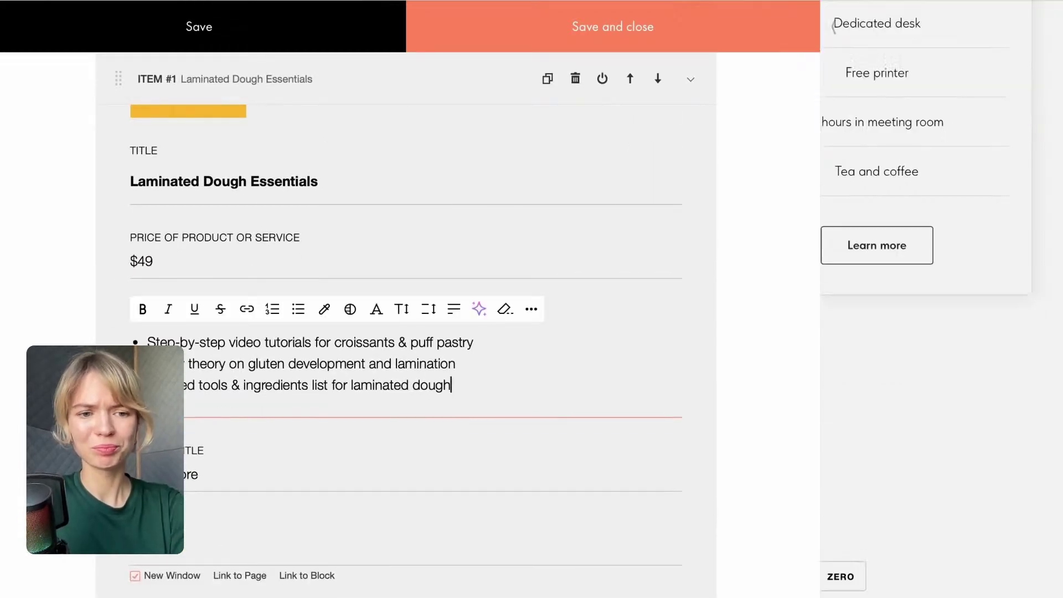
scroll(389, 389, down, 5)
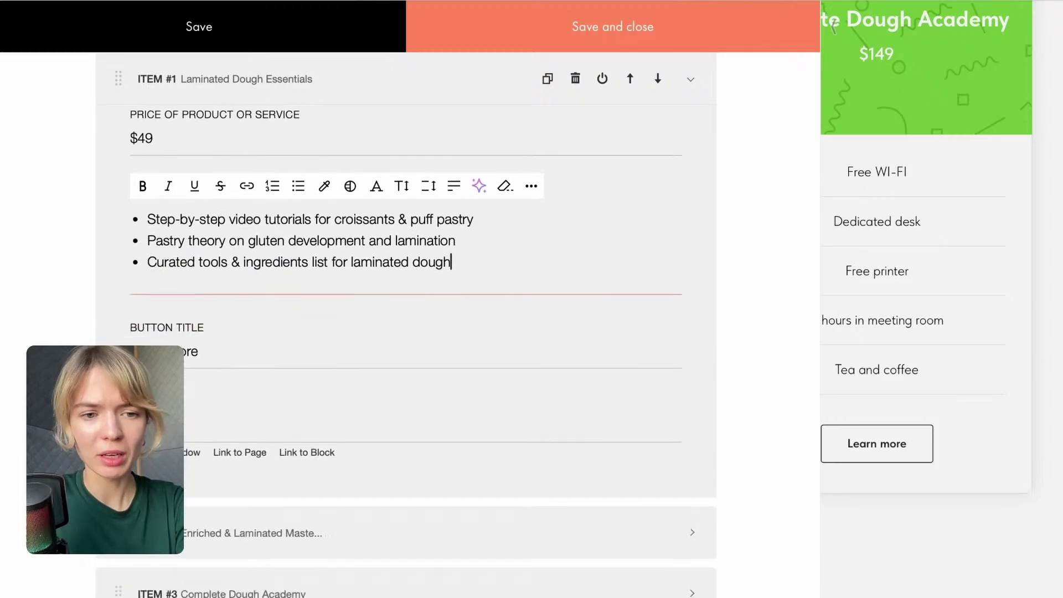
Replace the $99 plan's description with the four Tier 2 bullets and remove their bold.
click(389, 389)
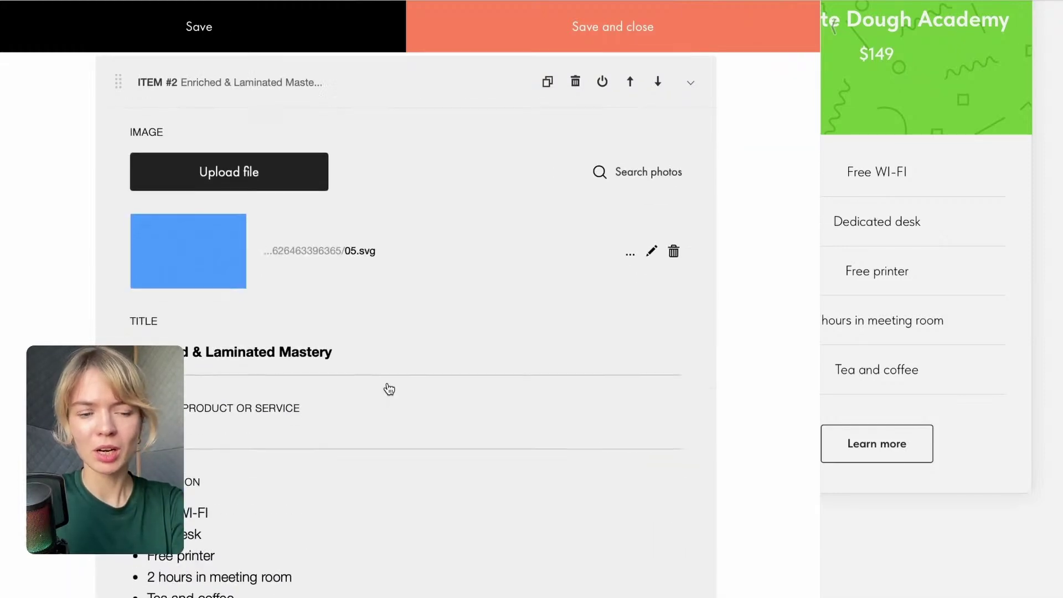
scroll(439, 244, down, 5)
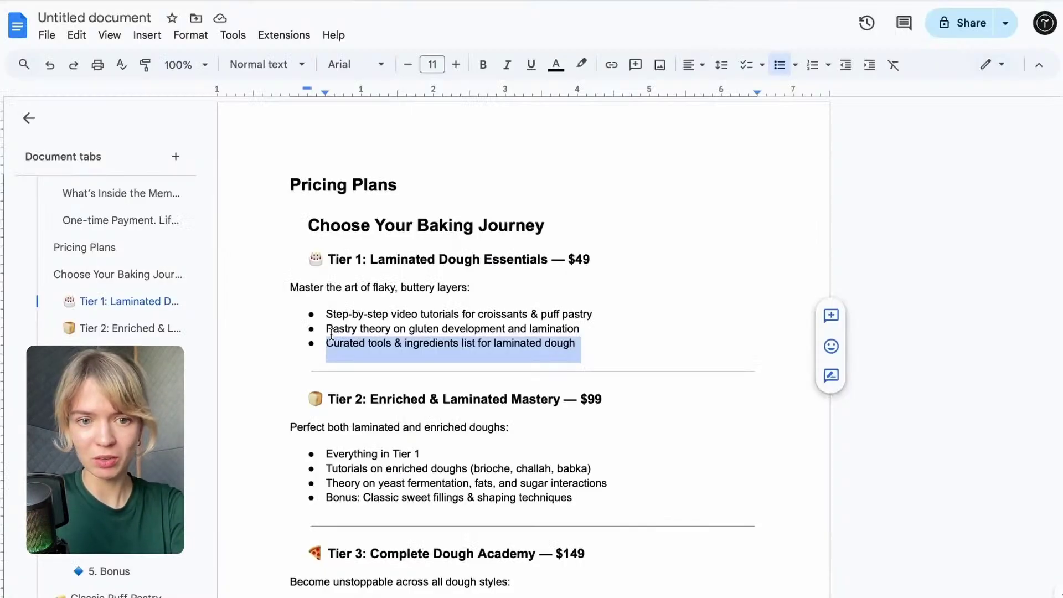
scroll(331, 335, down, 2)
drag(326, 360, 646, 400)
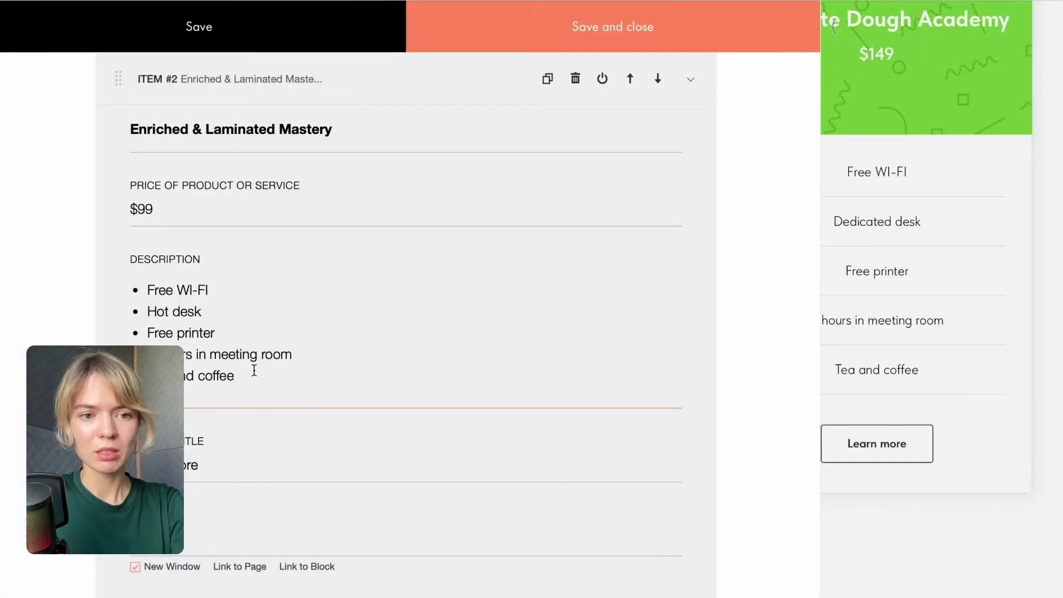
drag(254, 370, 119, 291)
key(BackSpace)
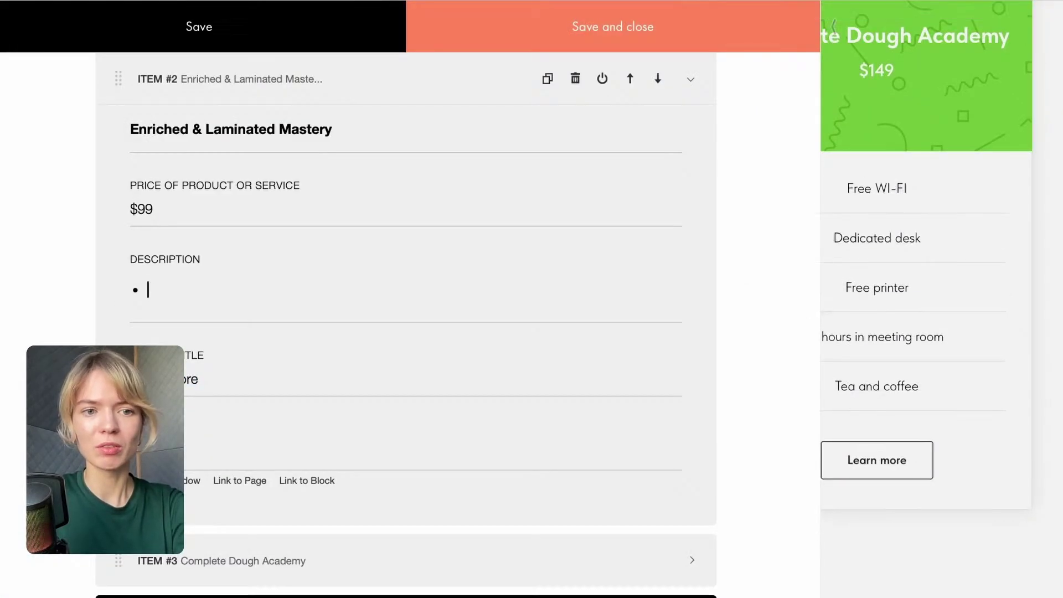
text(Everything in Tier 1 Tutorials on enriched doughs (brioche, challah, babka) Theory on yeast fermentation, fats, and sugar interactions Extras: Classic sweet fillings & shaping techniques)
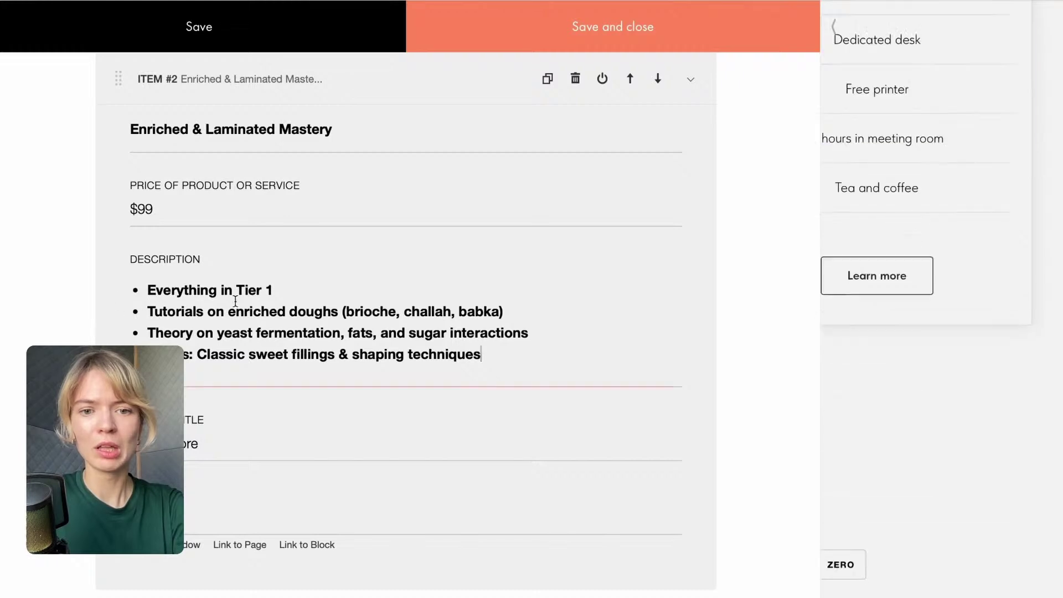
drag(498, 358, 123, 294)
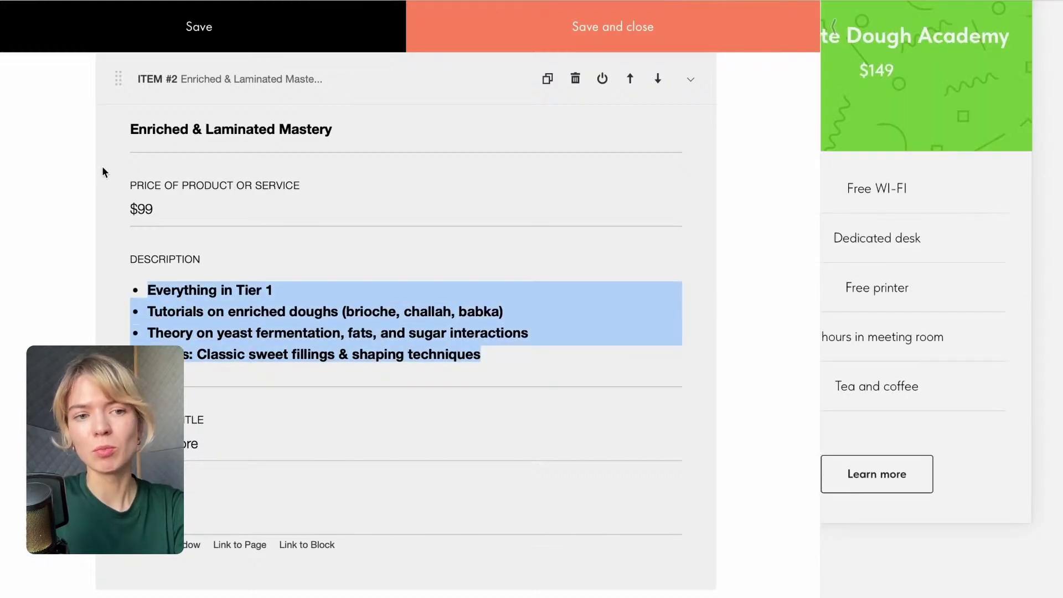
click(233, 320)
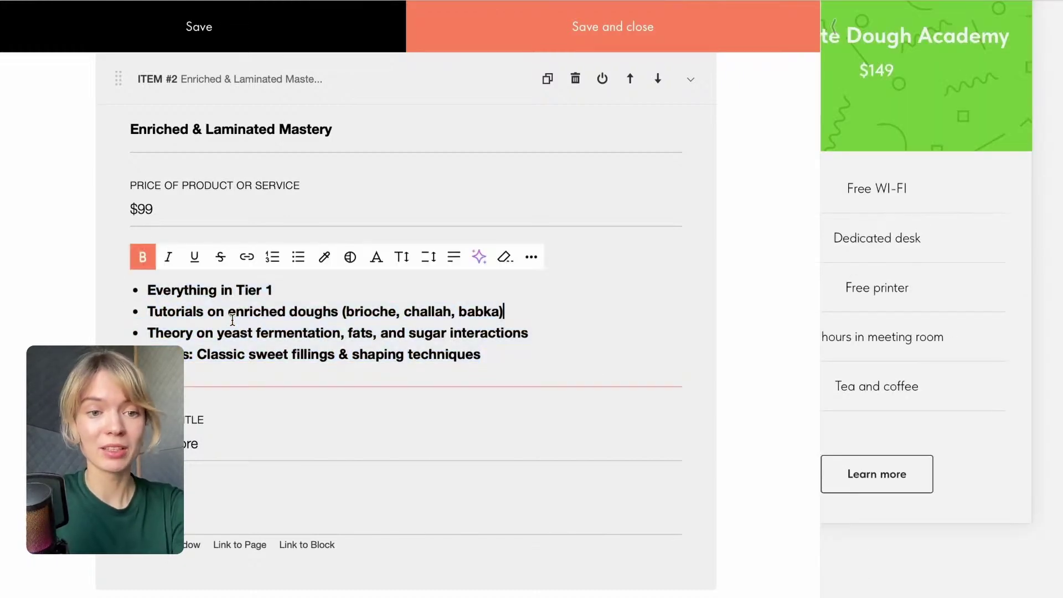
drag(152, 286, 132, 274)
click(495, 352)
click(143, 256)
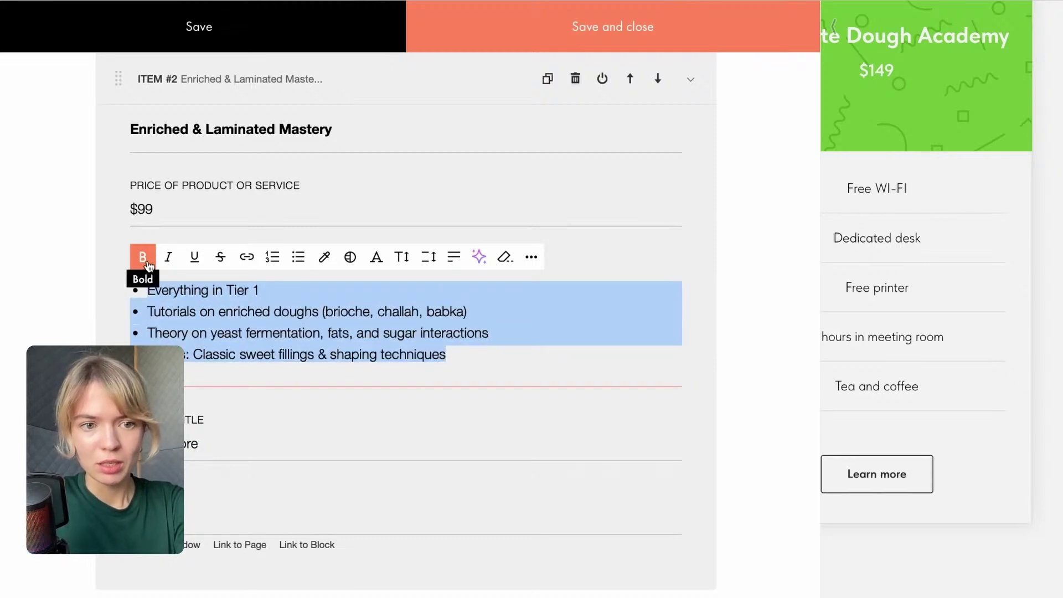
scroll(332, 465, down, 3)
click(292, 443)
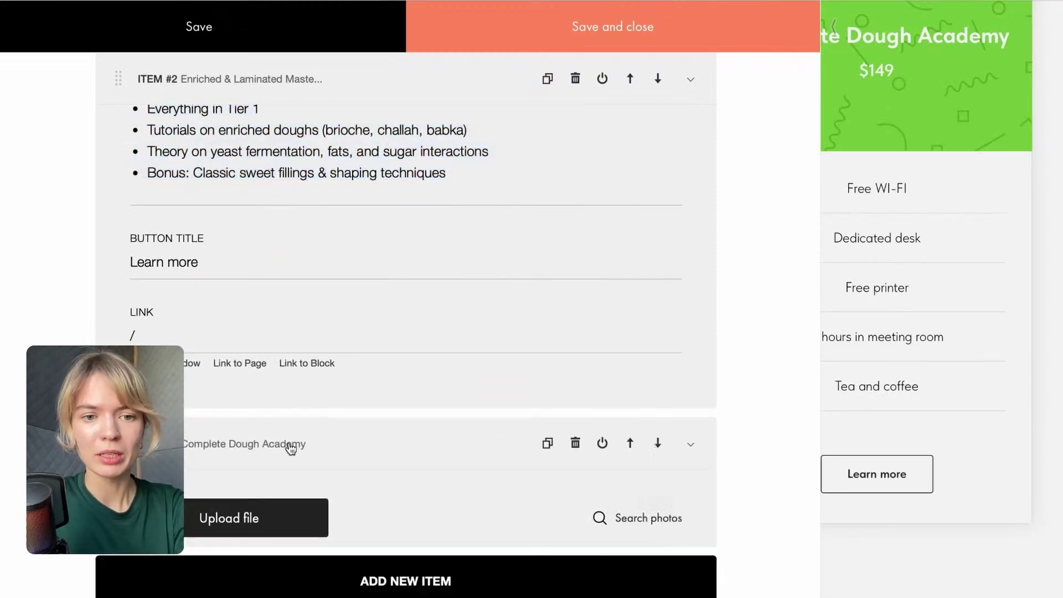
Paste the five Tier 3 bullets over Item #3's placeholder list and unbold them.
click(795, 0)
scroll(337, 359, down, 3)
drag(306, 363, 593, 422)
click(327, 379)
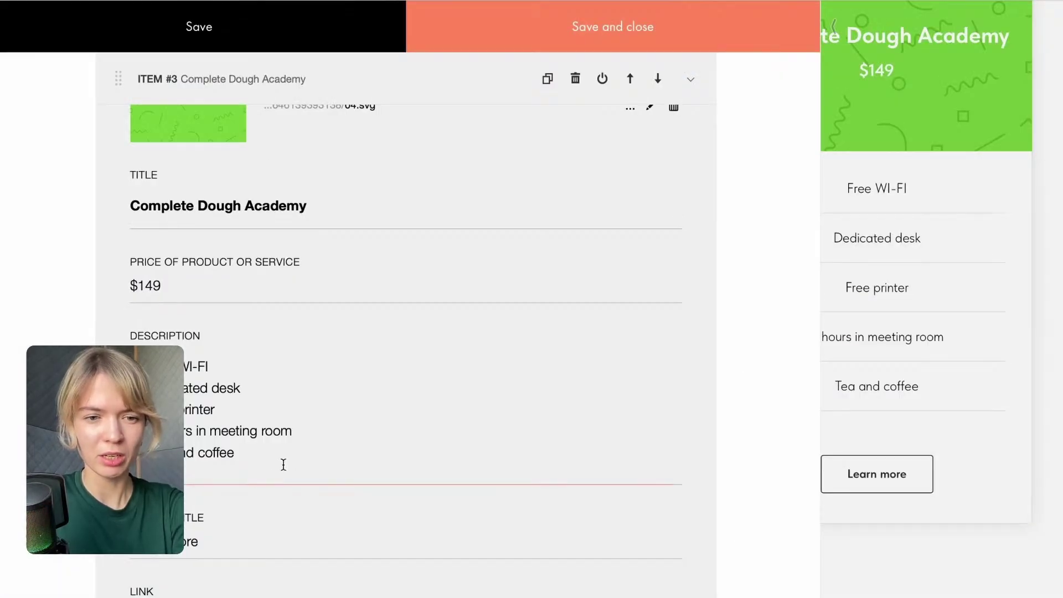
drag(283, 465, 132, 363)
text(Everything in Tier 2 Advanced doughs: sourdough, viennoiserie variations, and savory laminated doughs Detailed troubleshooting guides for common dough issues Community Q&A + personal video feedback on your bakes Free lifetime updates with new recipes & techniques)
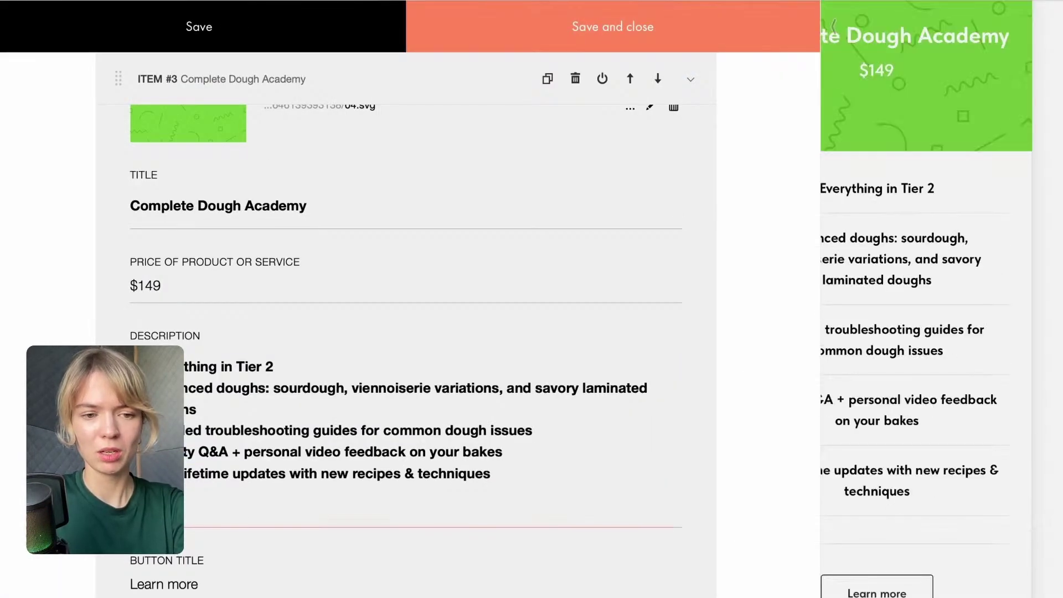
mouse_move(515, 476)
mouse_down()
mouse_move(131, 363)
mouse_move(495, 453)
mouse_move(498, 471)
mouse_up()
click(132, 366)
click(141, 335)
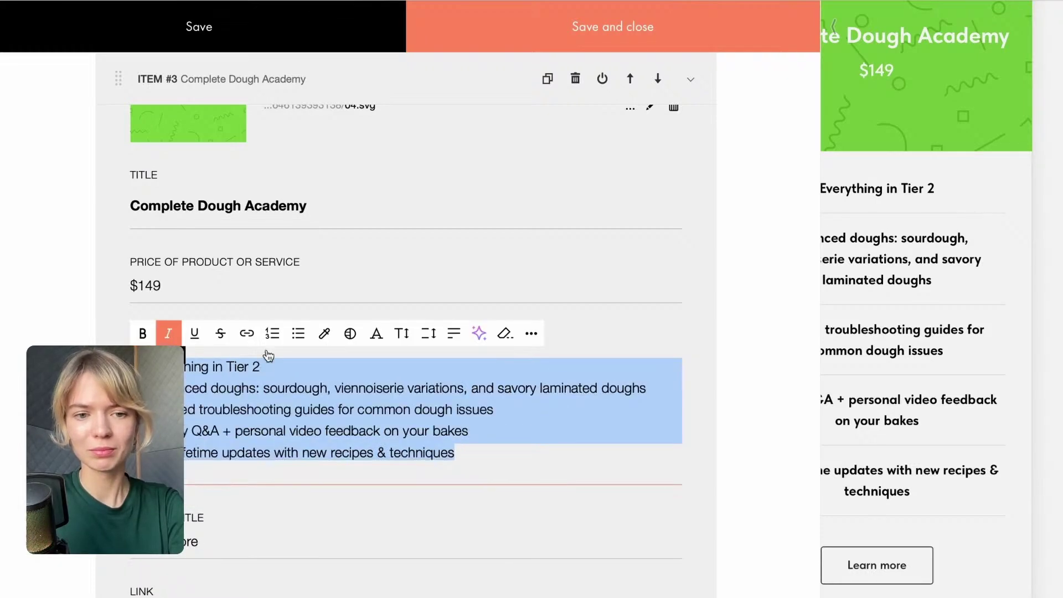
click(744, 430)
scroll(525, 425, down, 2)
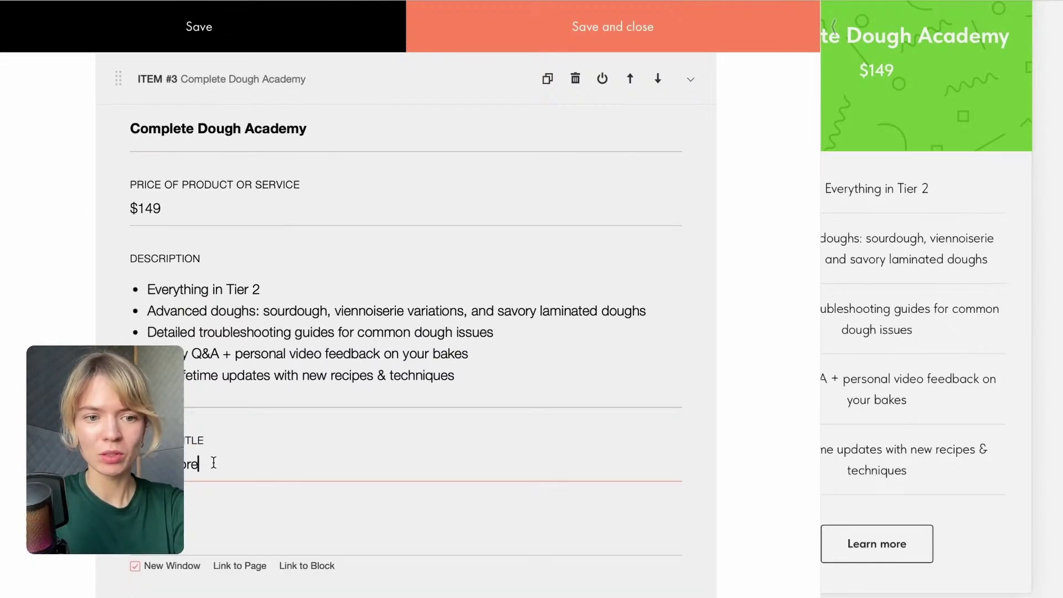
Save the plan items and review the $49, $99 and $149 cards' new bullet lists.
click(576, 31)
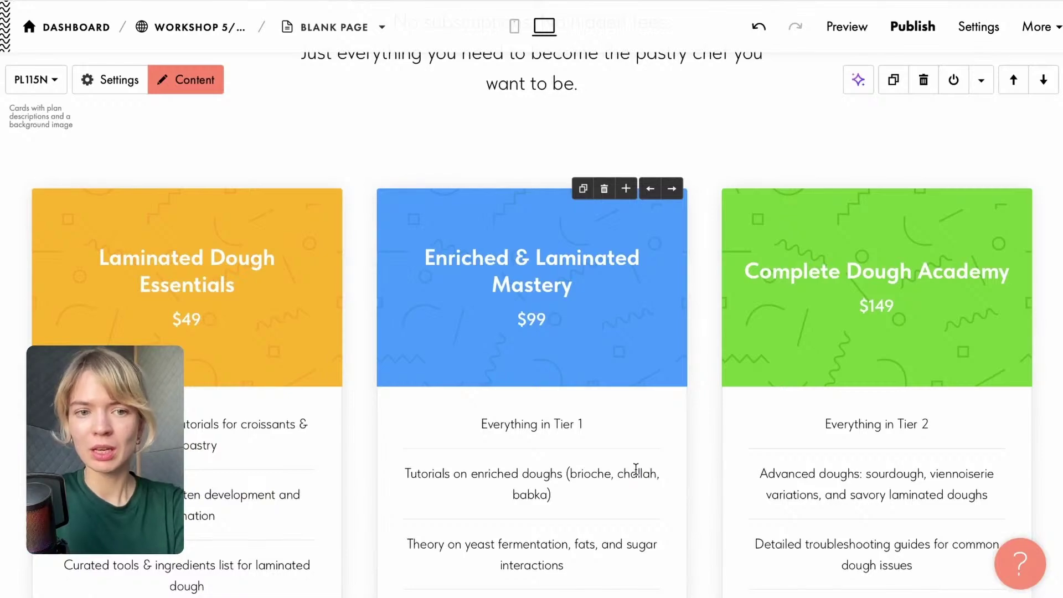
scroll(635, 469, up, 10)
scroll(635, 470, down, 4)
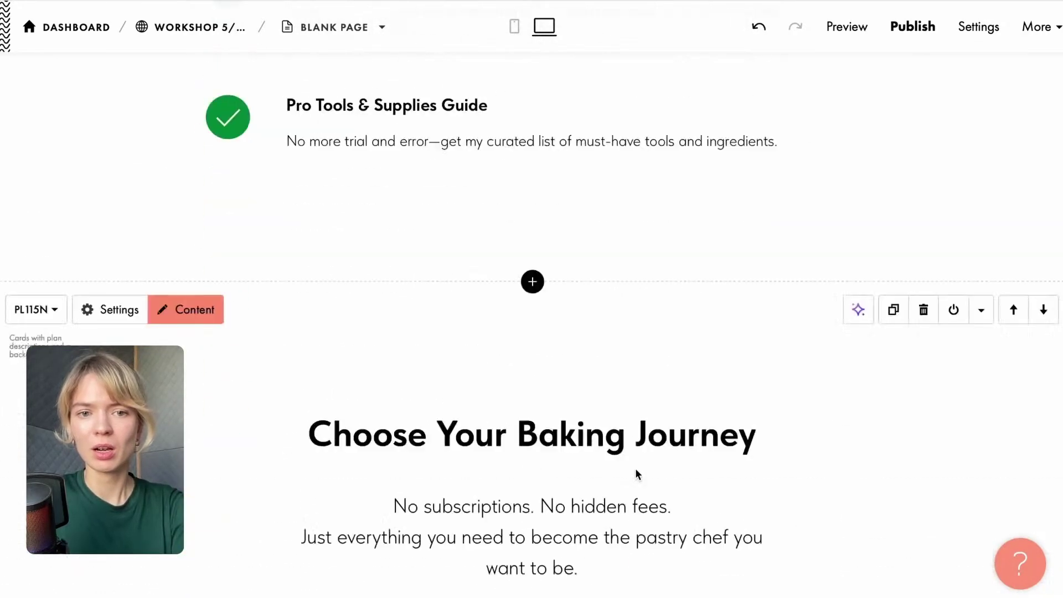
scroll(636, 467, down, 10)
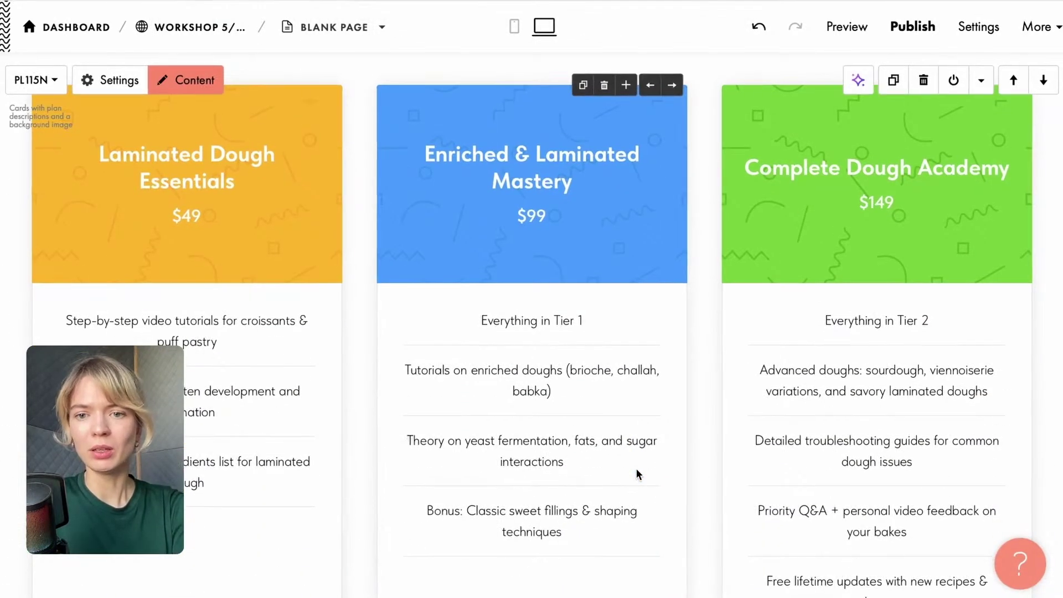
scroll(634, 460, down, 3)
scroll(634, 461, up, 5)
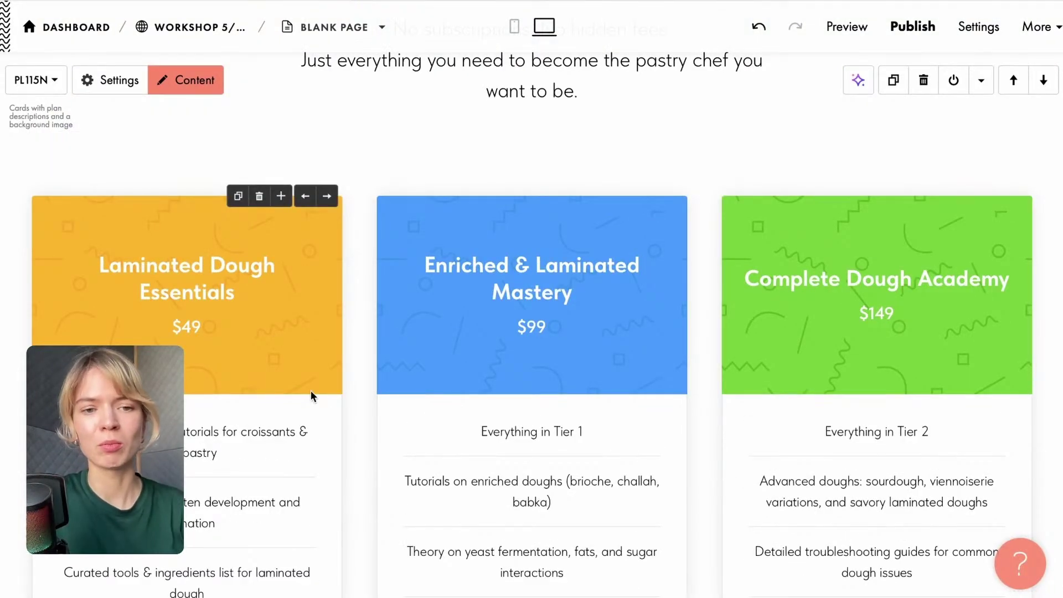
scroll(309, 376, down, 5)
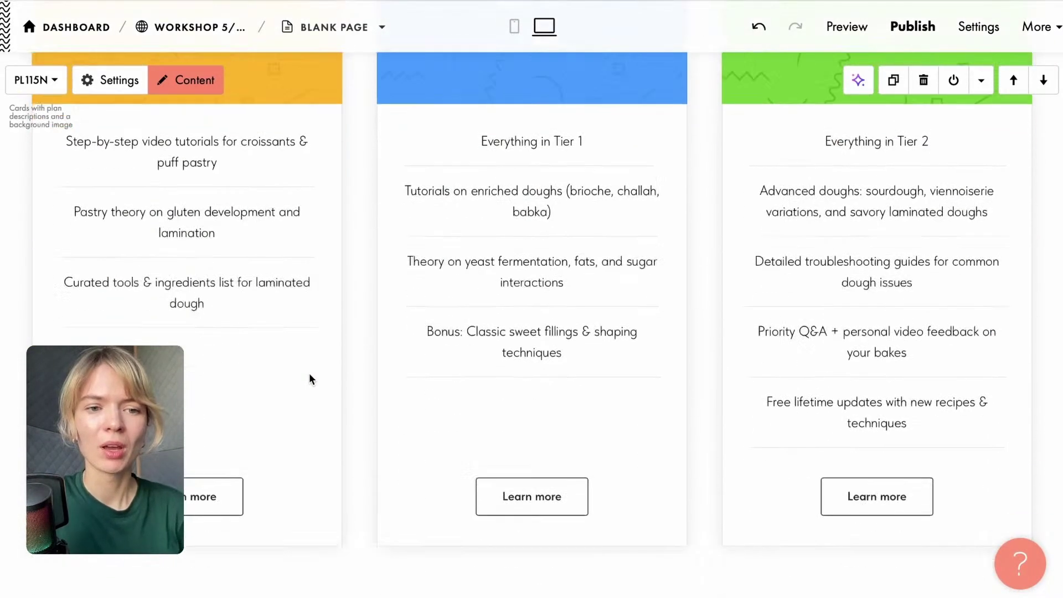
scroll(309, 373, down, 1)
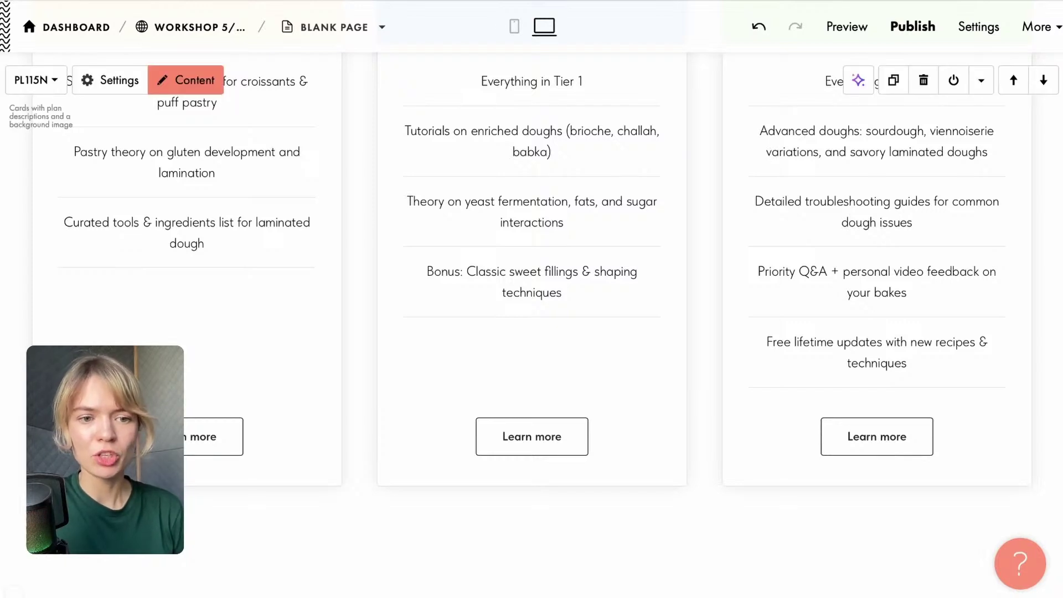
Change the first card's button caption from 'Learn more' to 'Join the membership'.
click(213, 437)
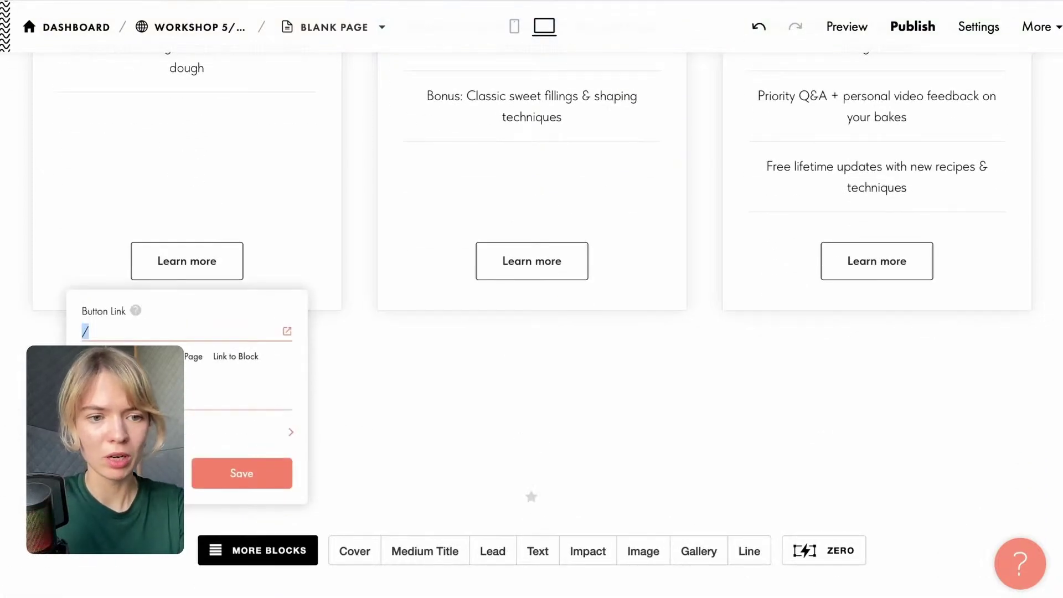
click(187, 267)
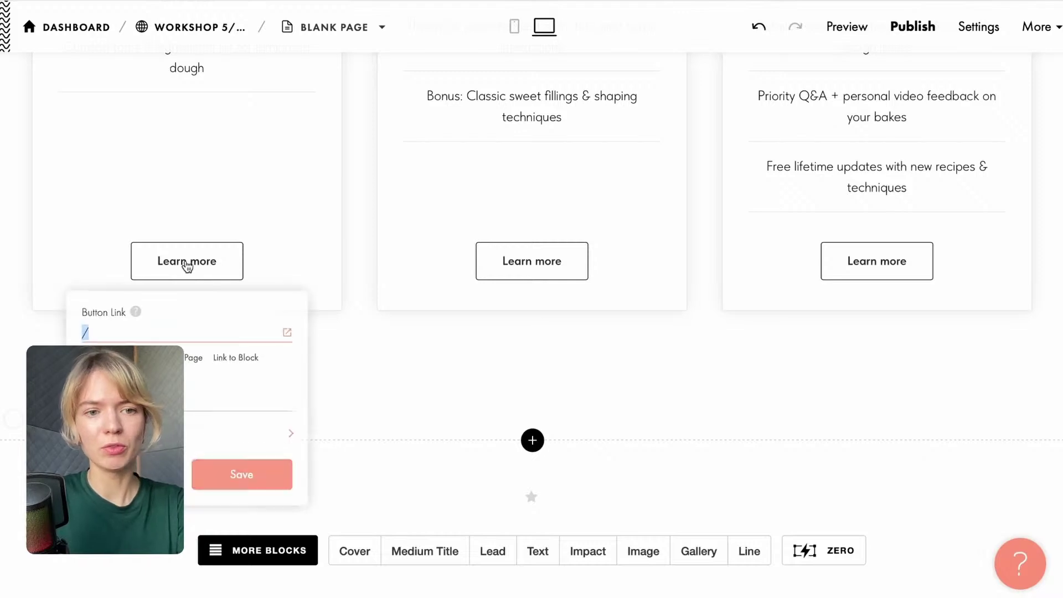
click(133, 400)
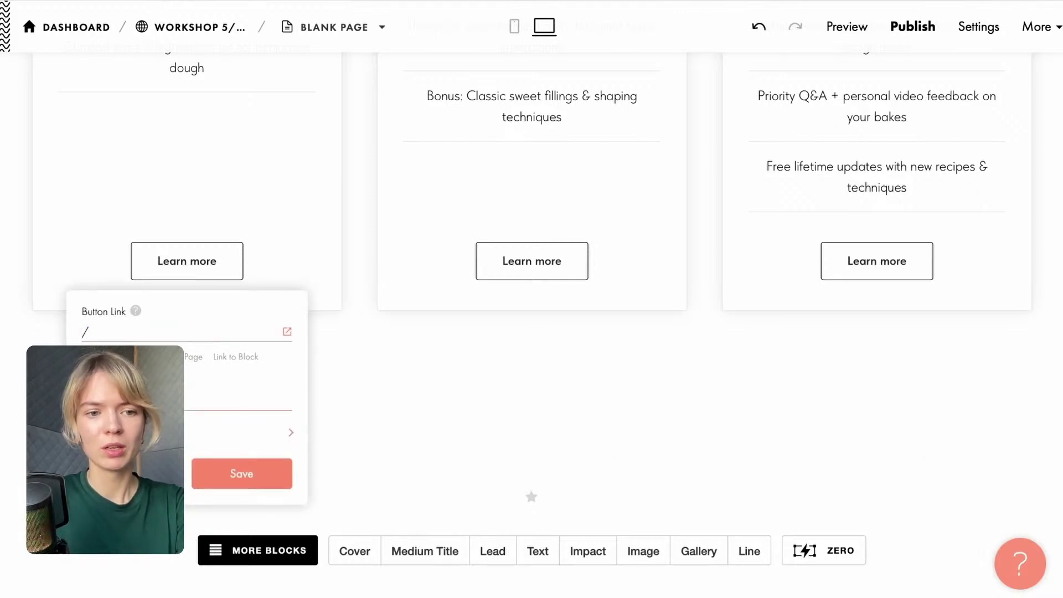
key(BackSpace)
scroll(133, 400, up, 2)
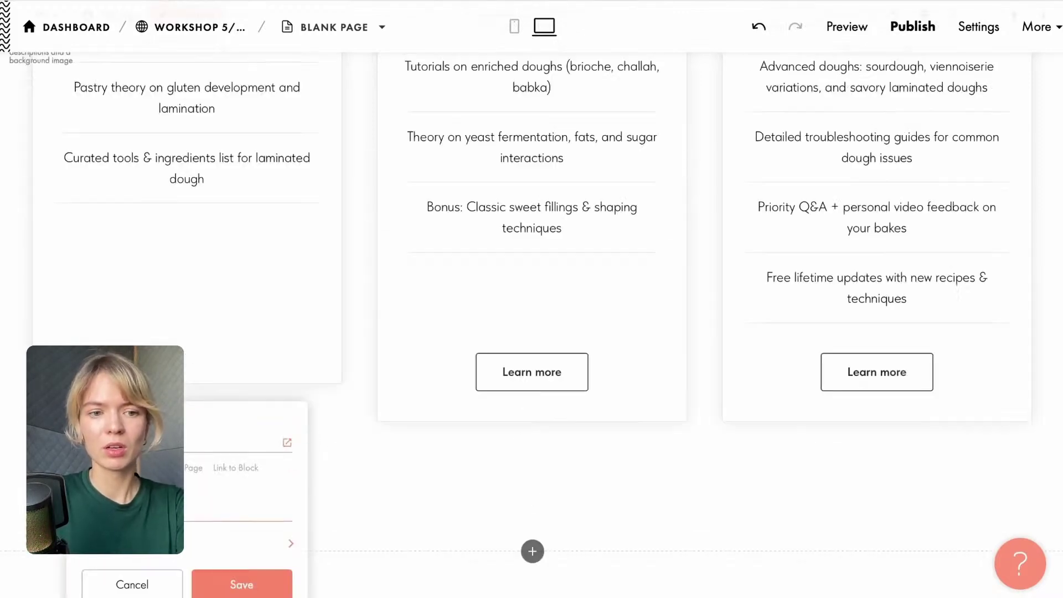
text(Join the)
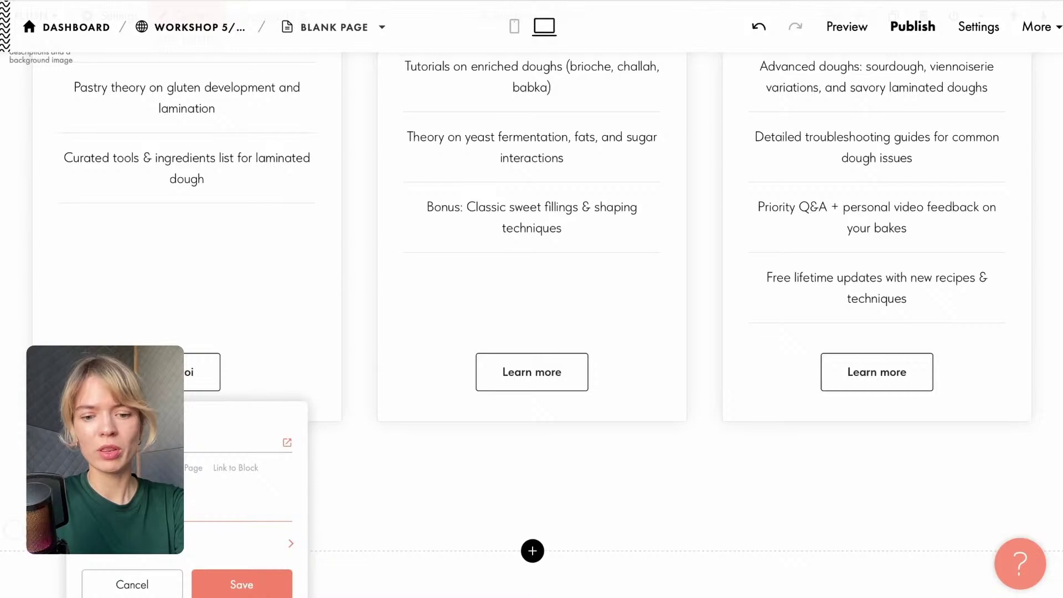
text( mem)
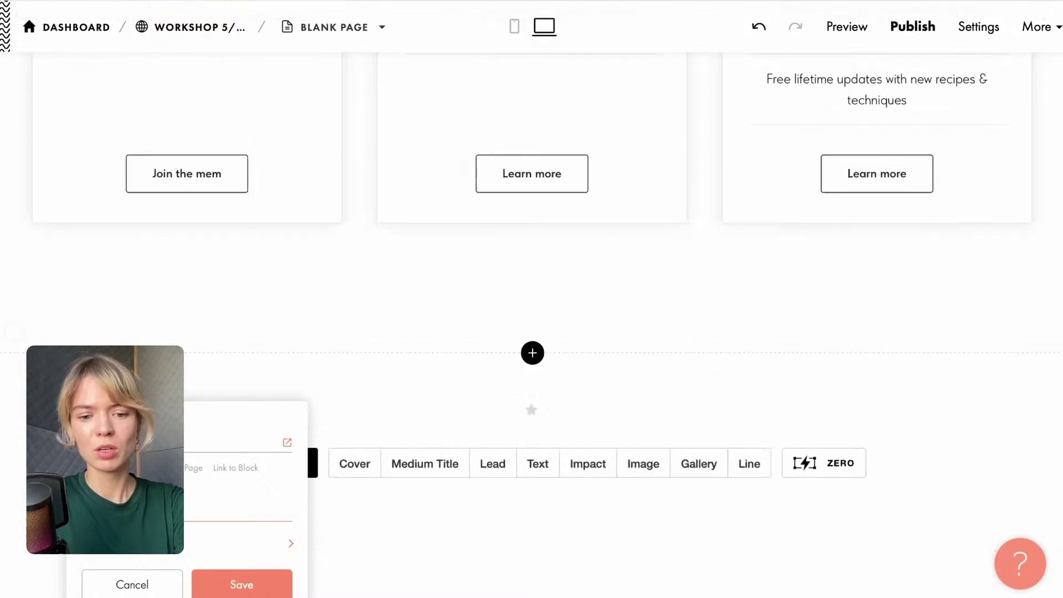
text(bership)
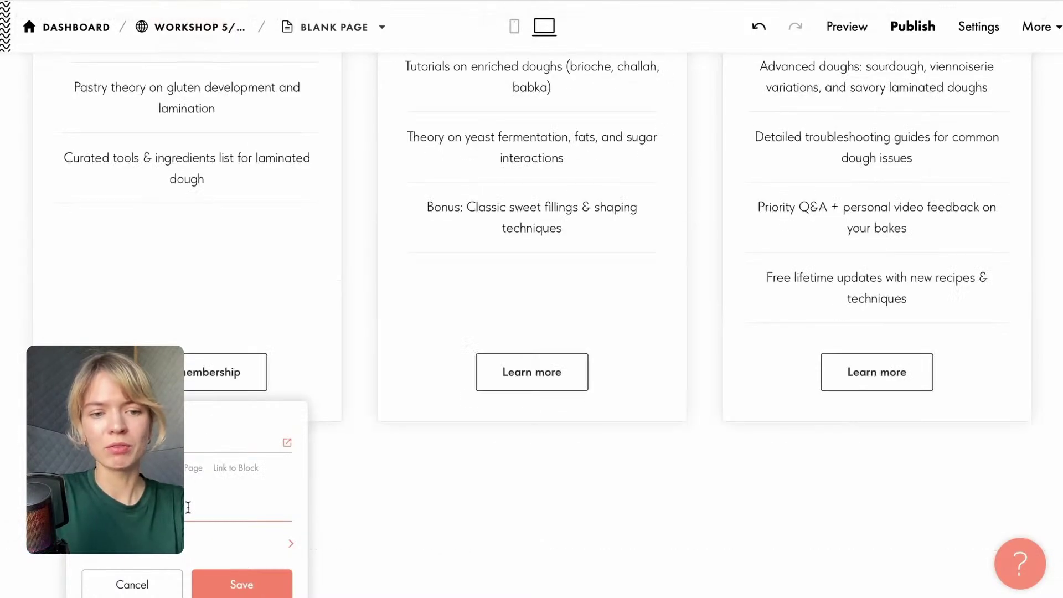
key(Escape)
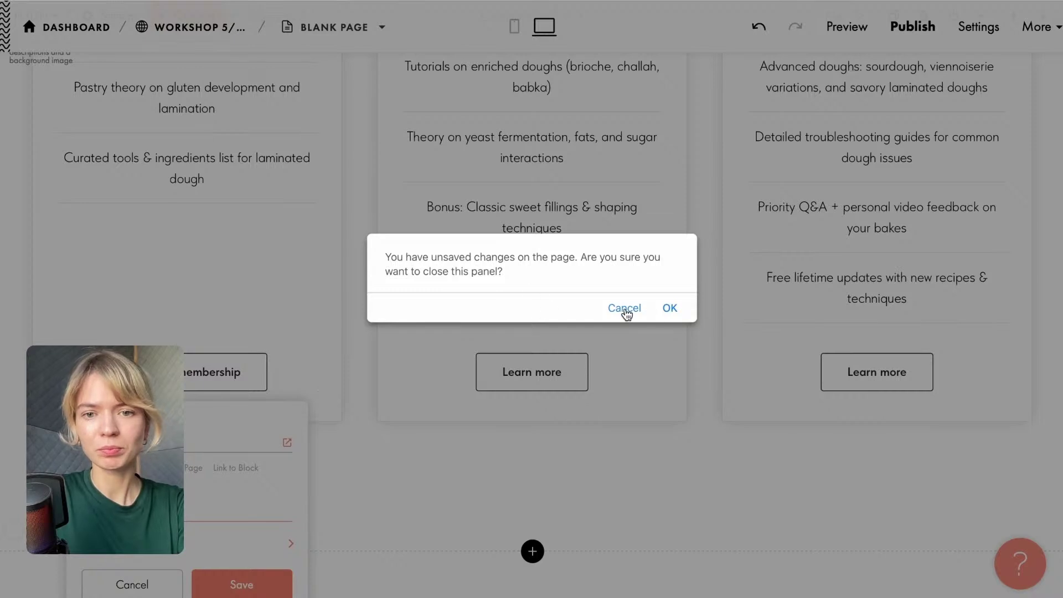
click(623, 308)
click(143, 543)
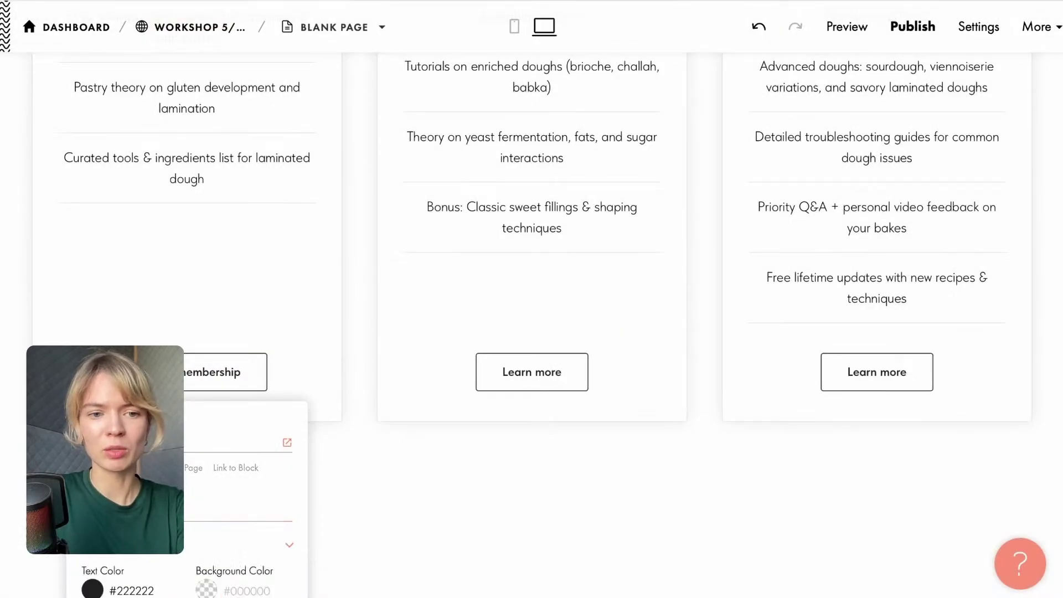
Give the card buttons pill-rounded corners, no border, #008736 background and #FFFFFF text, then save.
scroll(144, 543, down, 3)
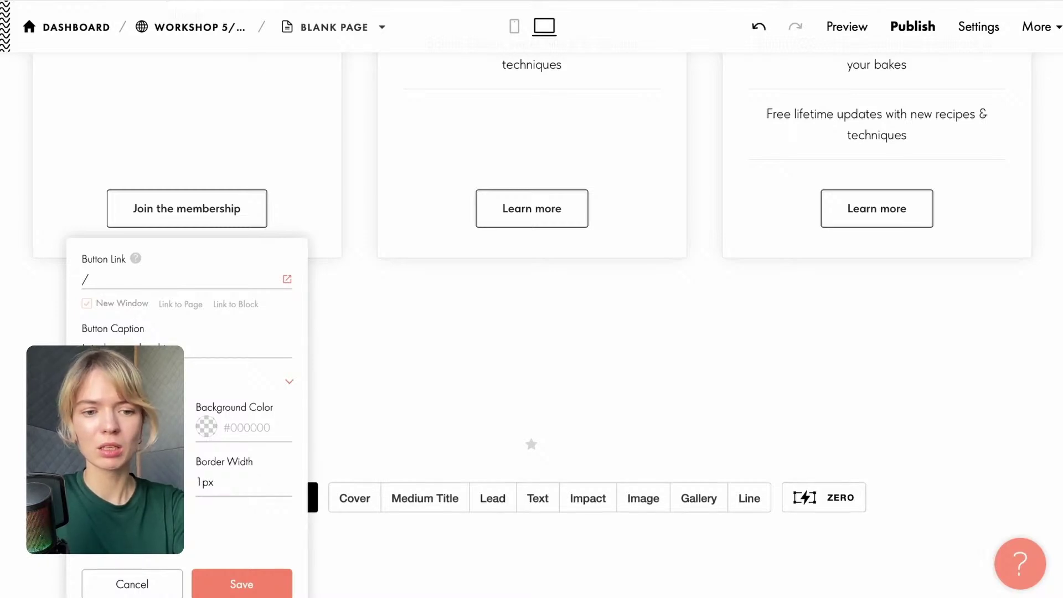
click(132, 528)
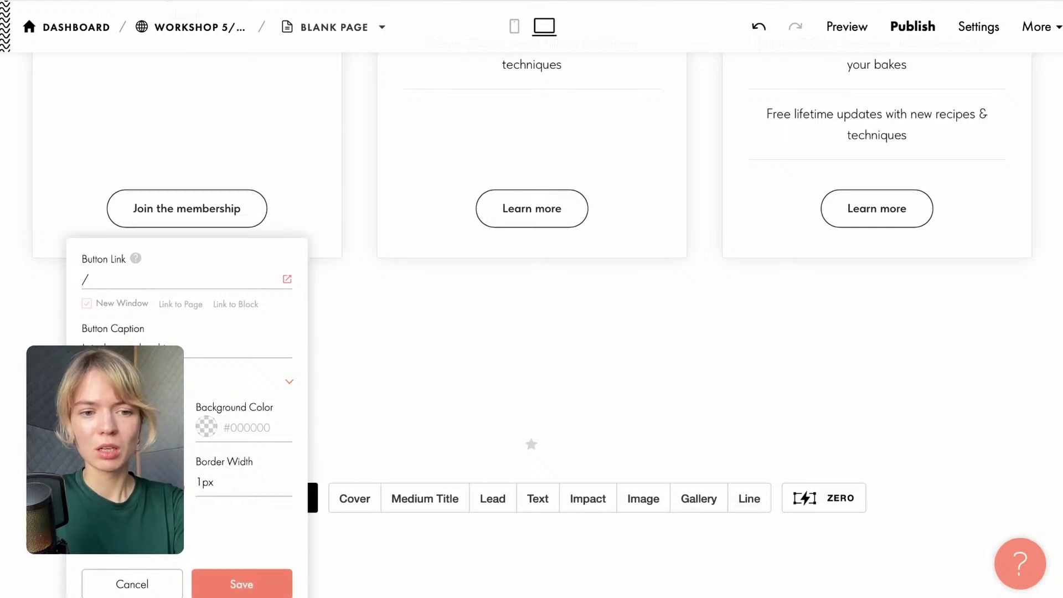
click(176, 482)
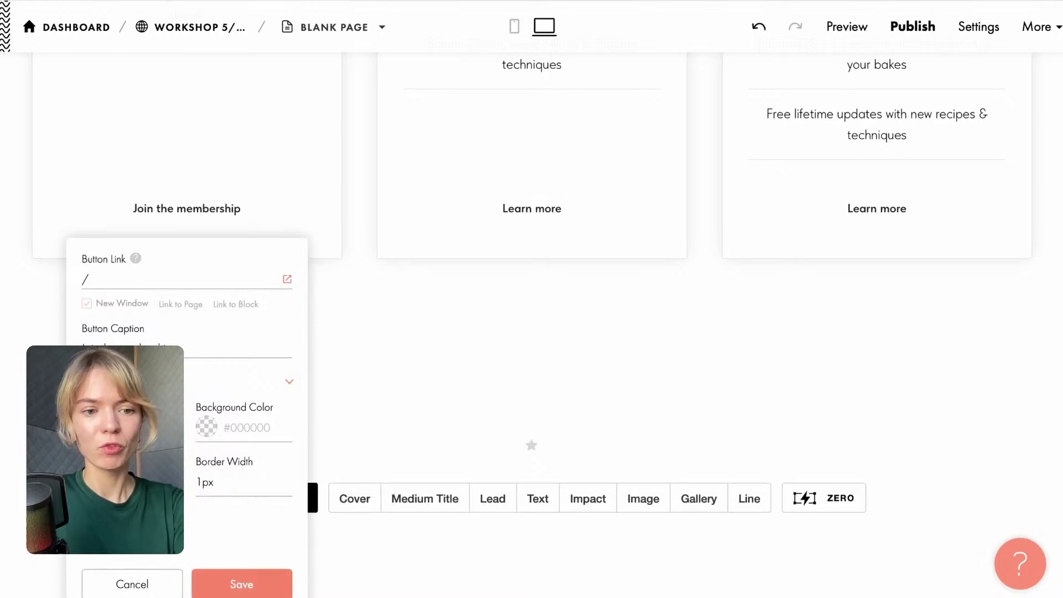
click(205, 425)
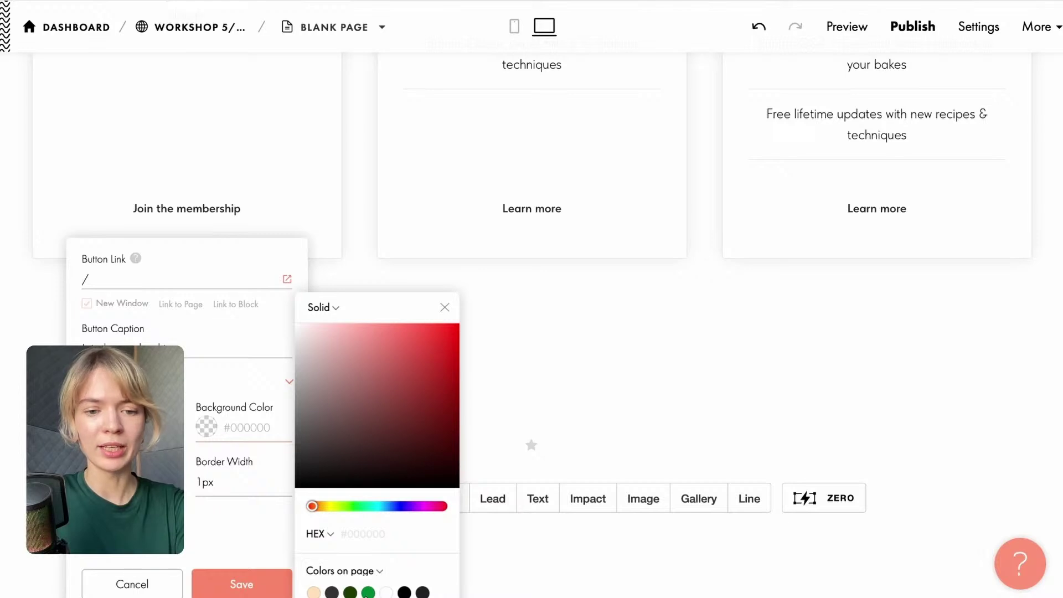
drag(357, 308, 449, 59)
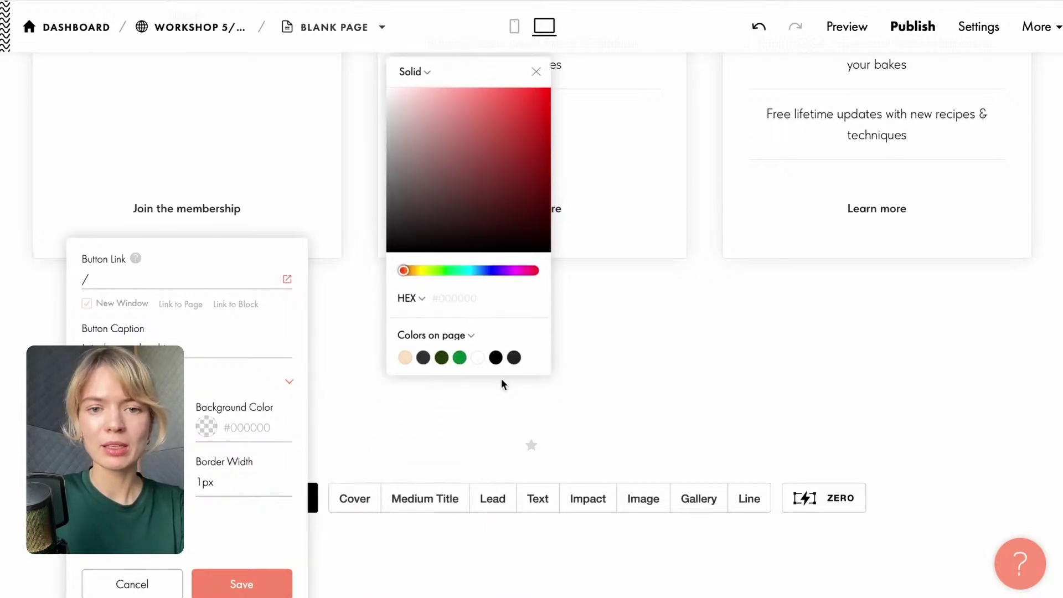
click(459, 357)
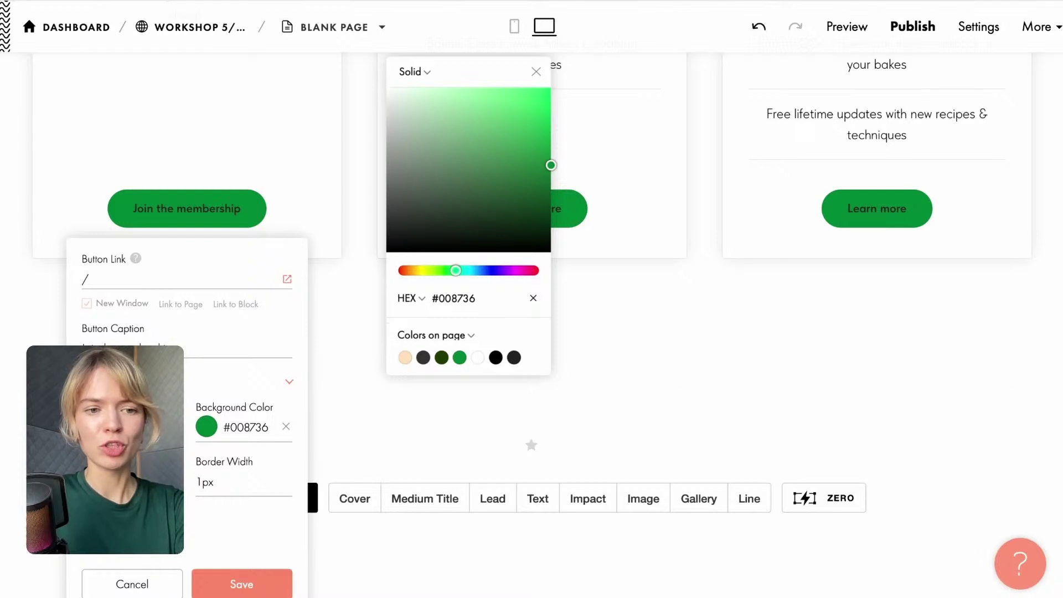
click(93, 426)
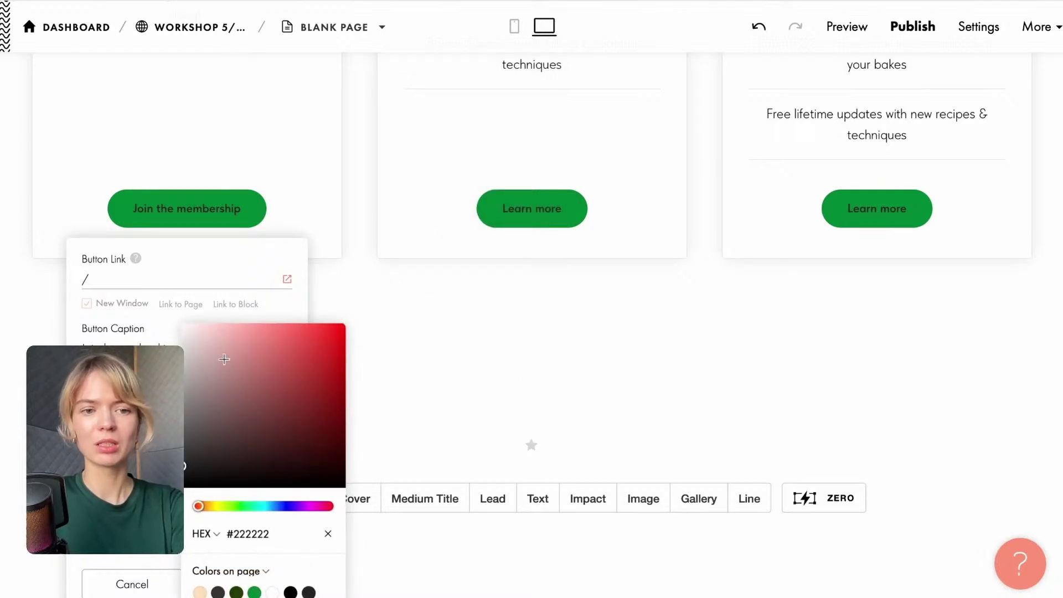
drag(224, 359, 168, 285)
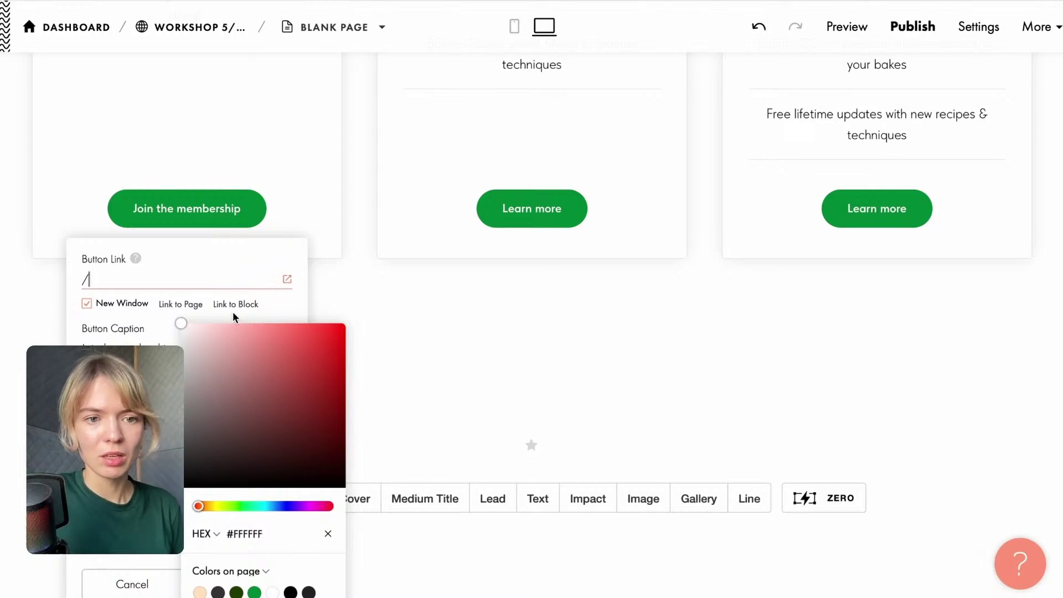
click(283, 313)
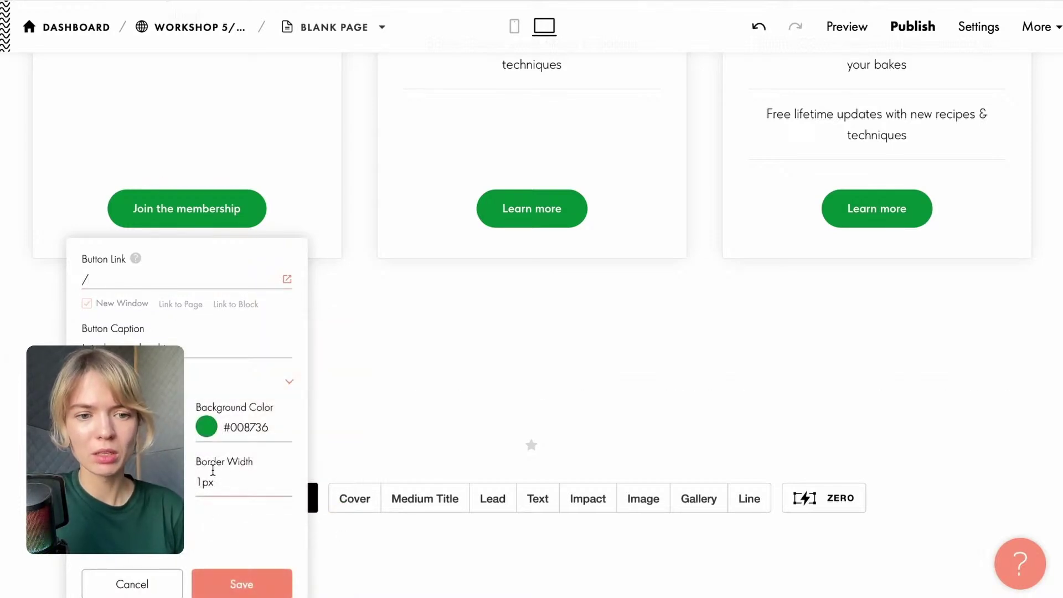
click(246, 579)
scroll(294, 408, up, 5)
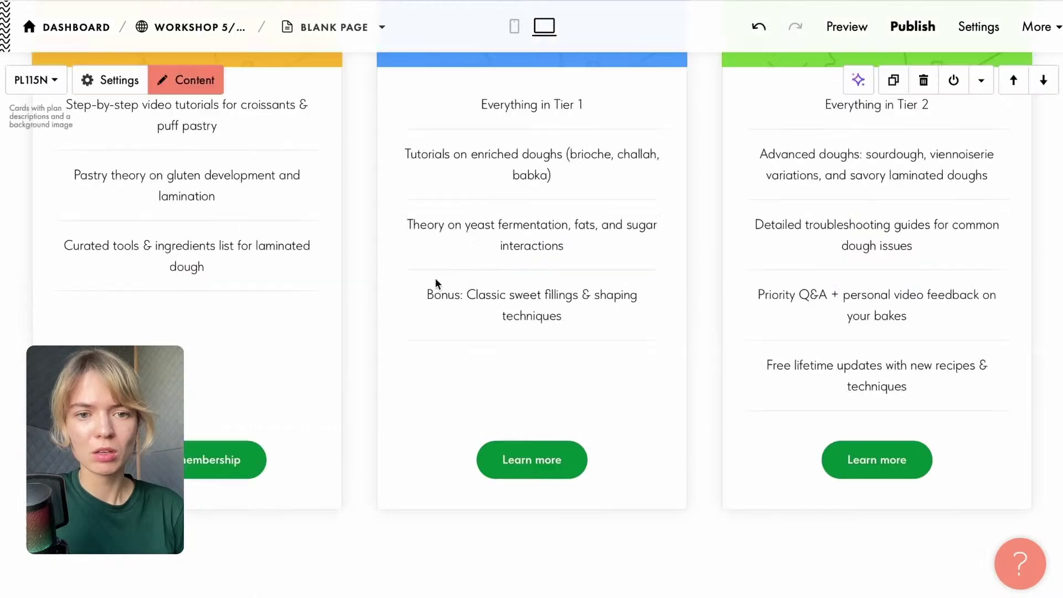
Replace the middle card's 'Learn more' button caption with 'Join the membership' and save.
scroll(356, 420, up, 2)
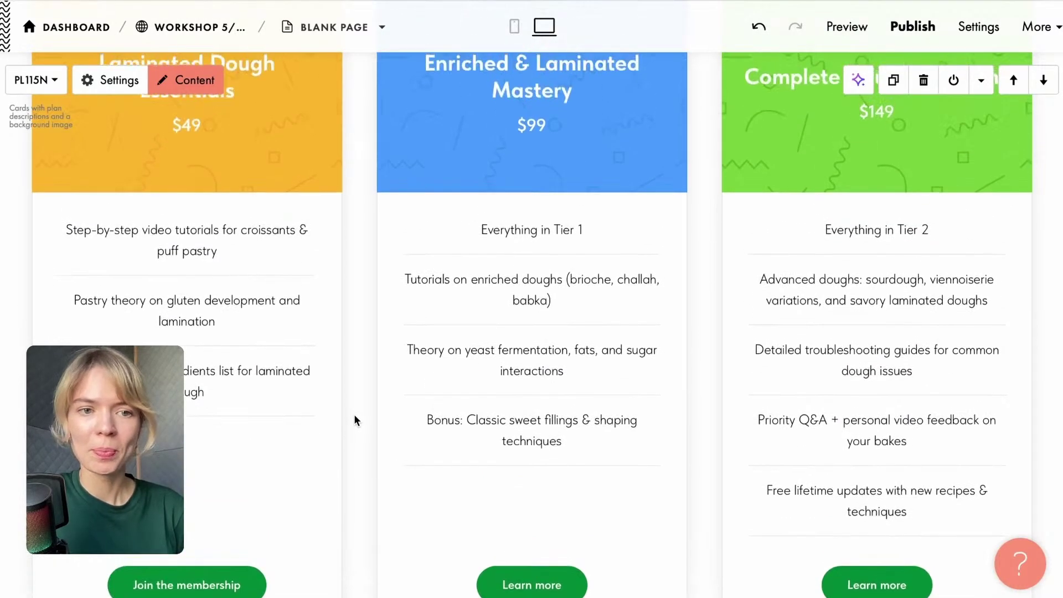
scroll(356, 419, down, 5)
click(488, 298)
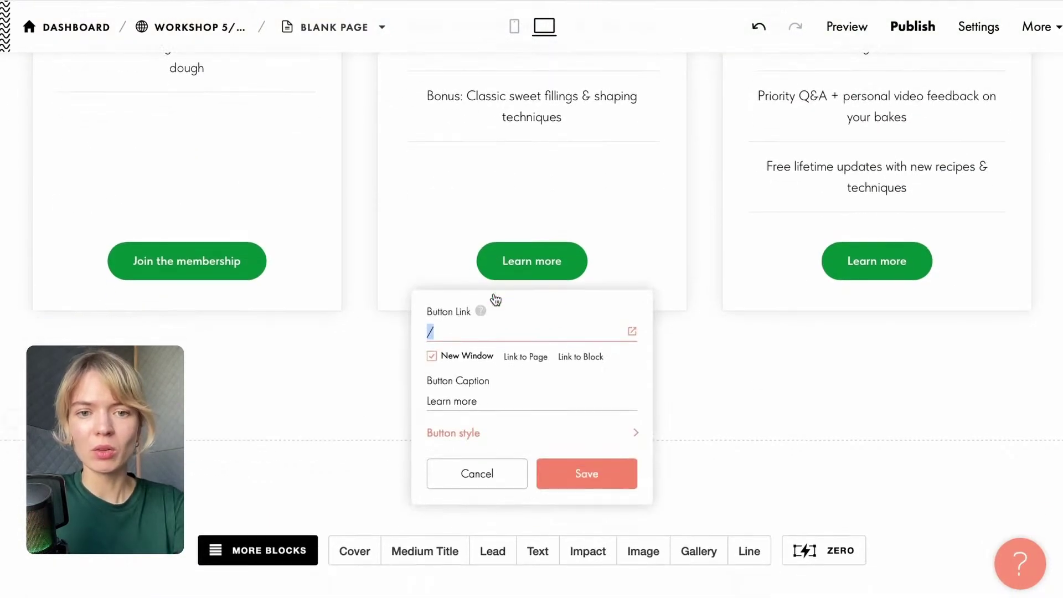
drag(494, 403, 412, 403)
key(BackSpace)
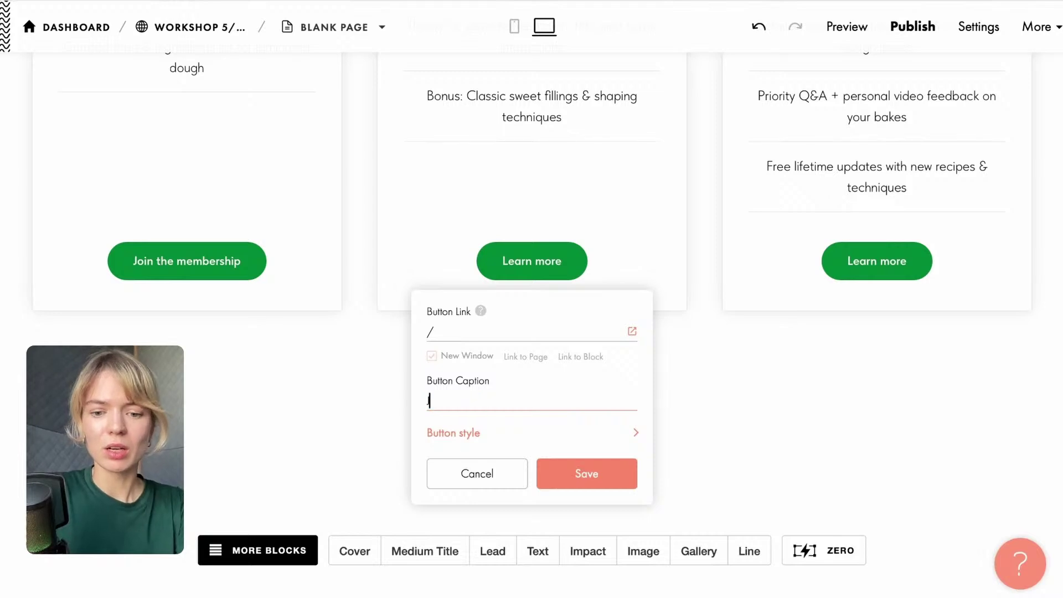
text(Join)
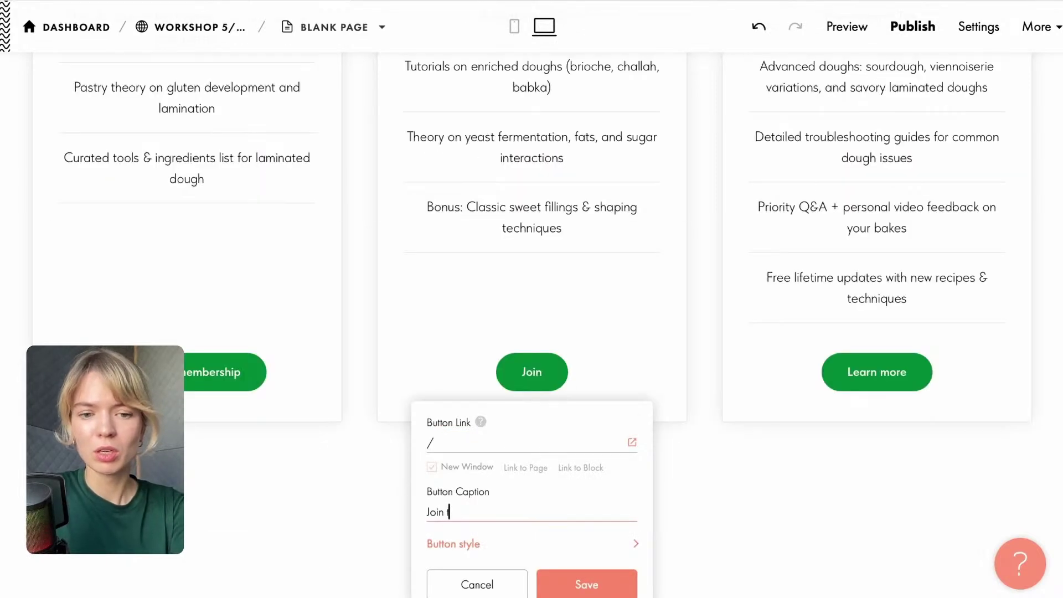
text( the membershi)
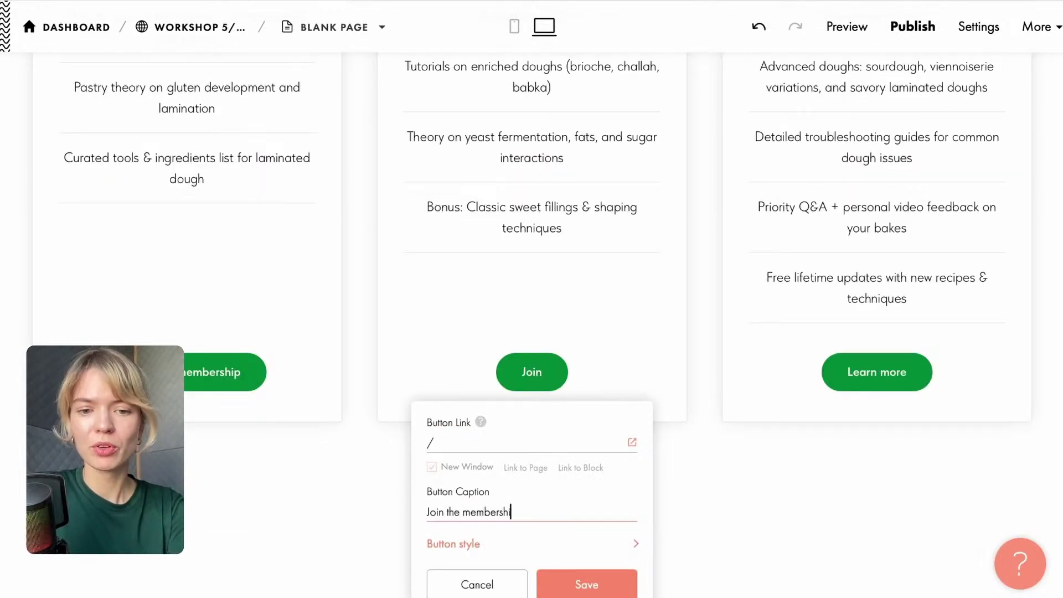
text(p)
key(ctrl+a)
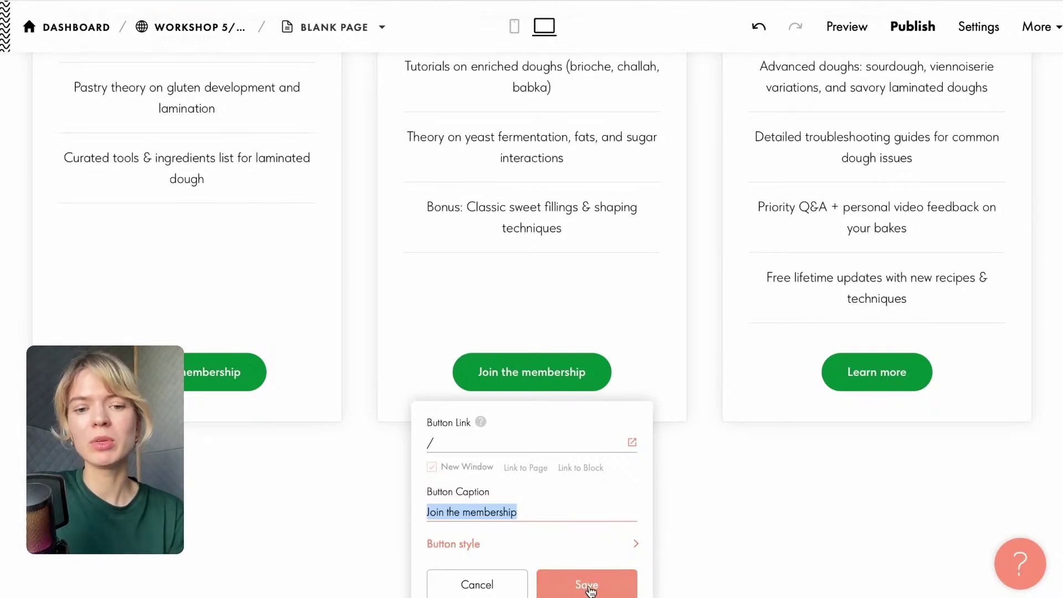
click(587, 586)
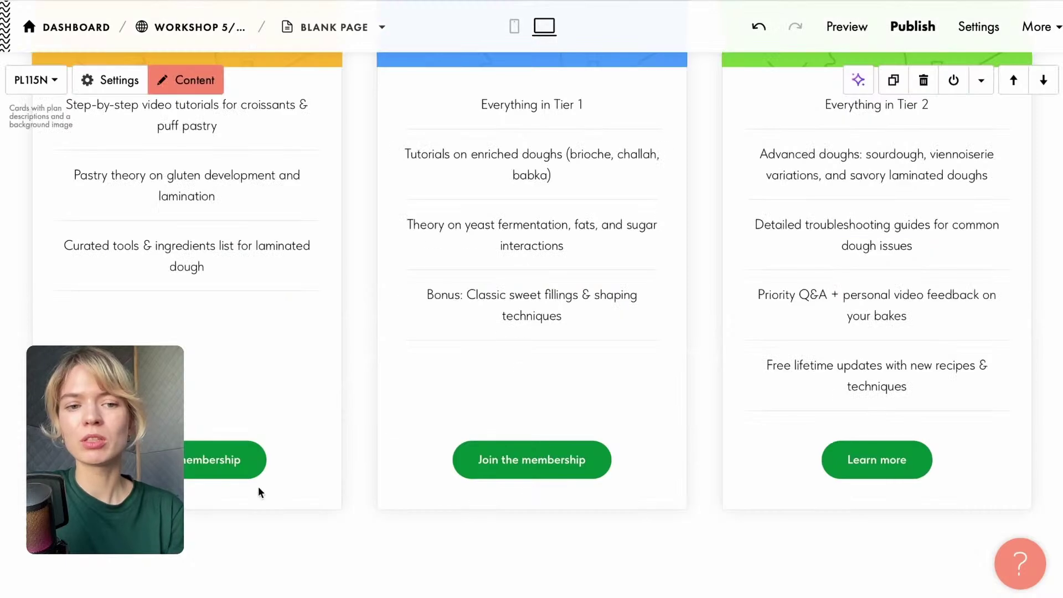
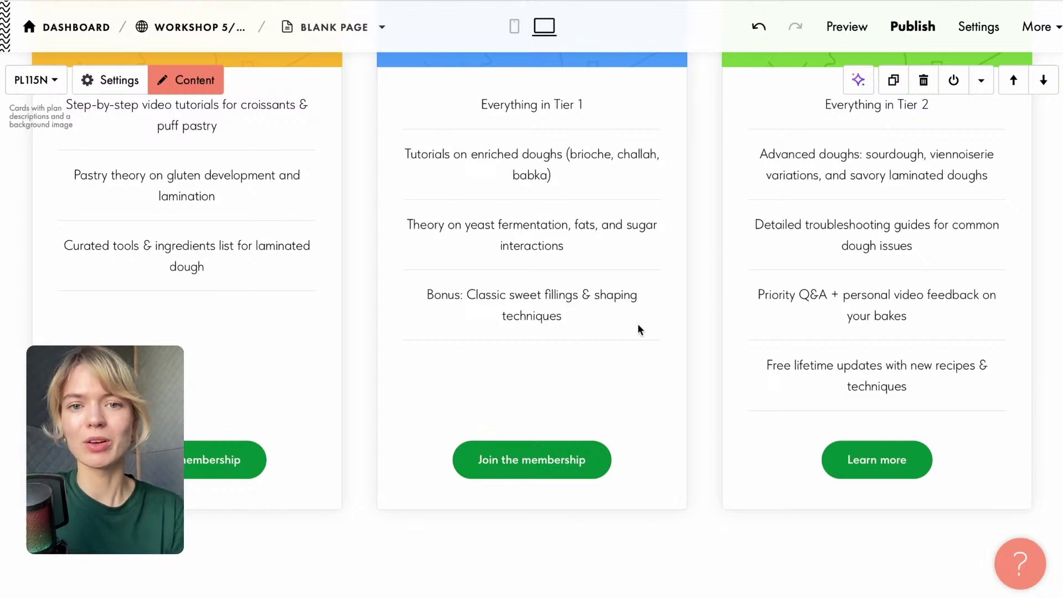
Open the Button Link settings for the third ($149) plan card's 'Learn more' button.
scroll(639, 329, up, 3)
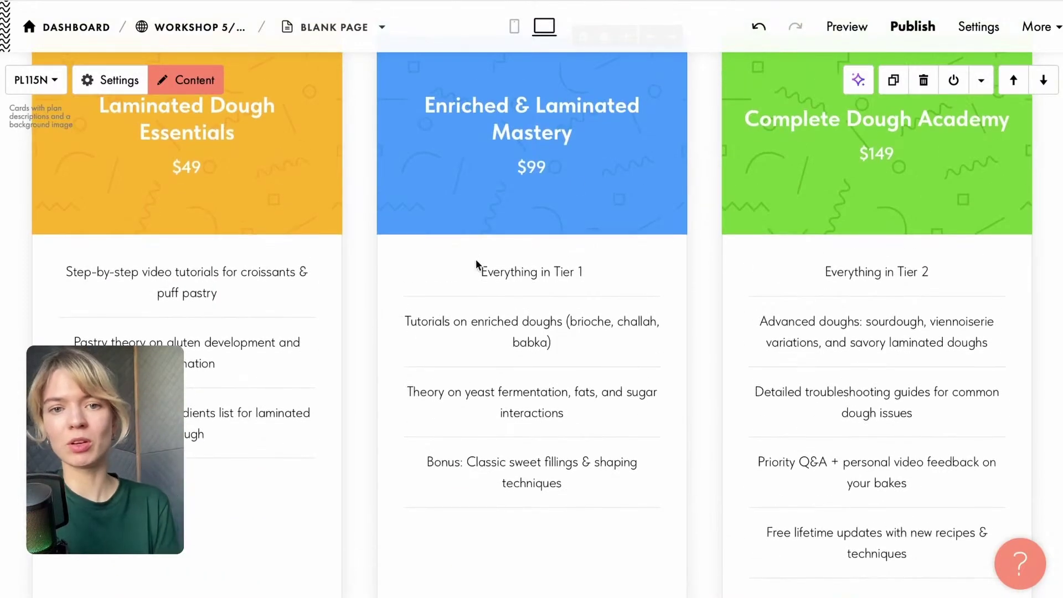
scroll(435, 164, up, 12)
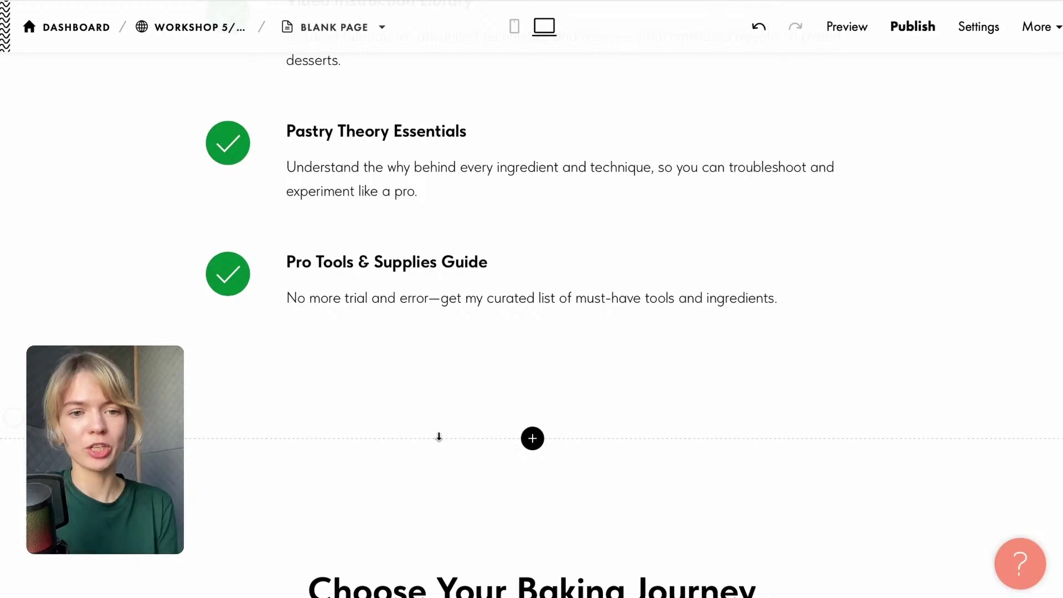
scroll(362, 342, down, 15)
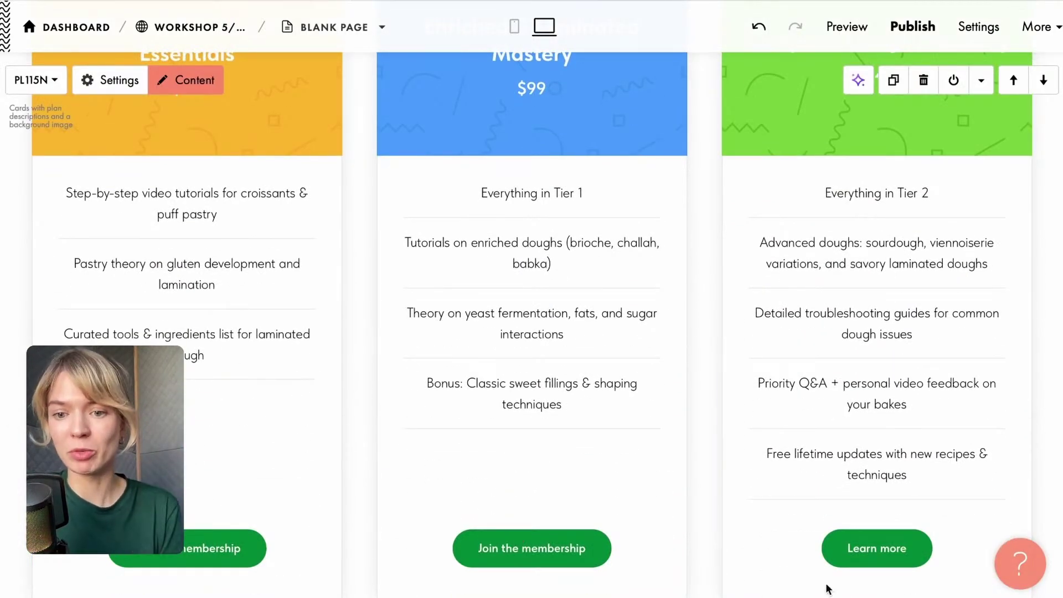
click(872, 548)
Paste 'Join the membership' as the third card's button caption and save.
scroll(873, 548, down, 5)
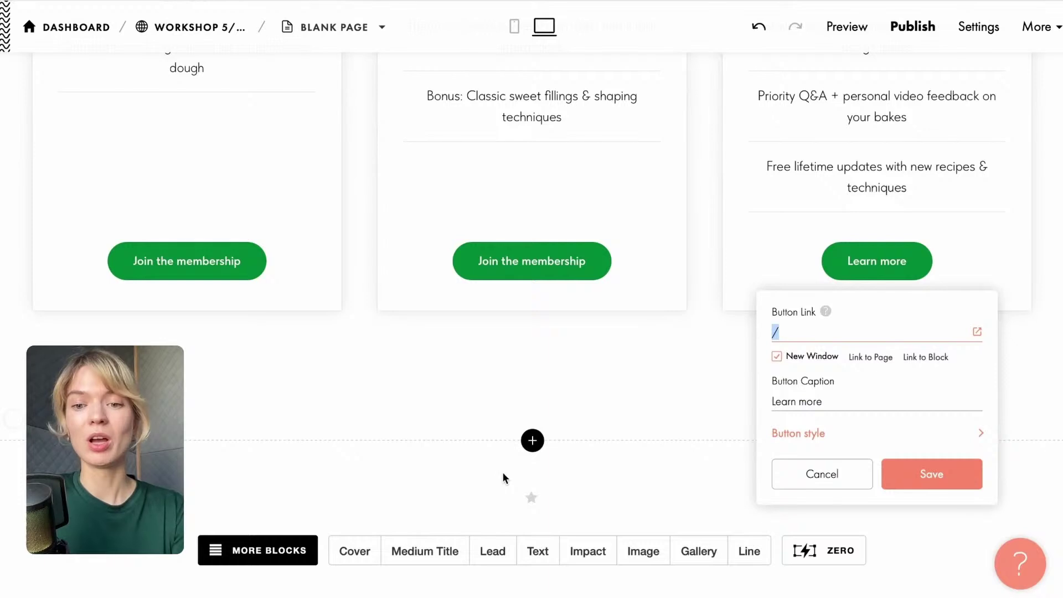
click(845, 393)
click(714, 400)
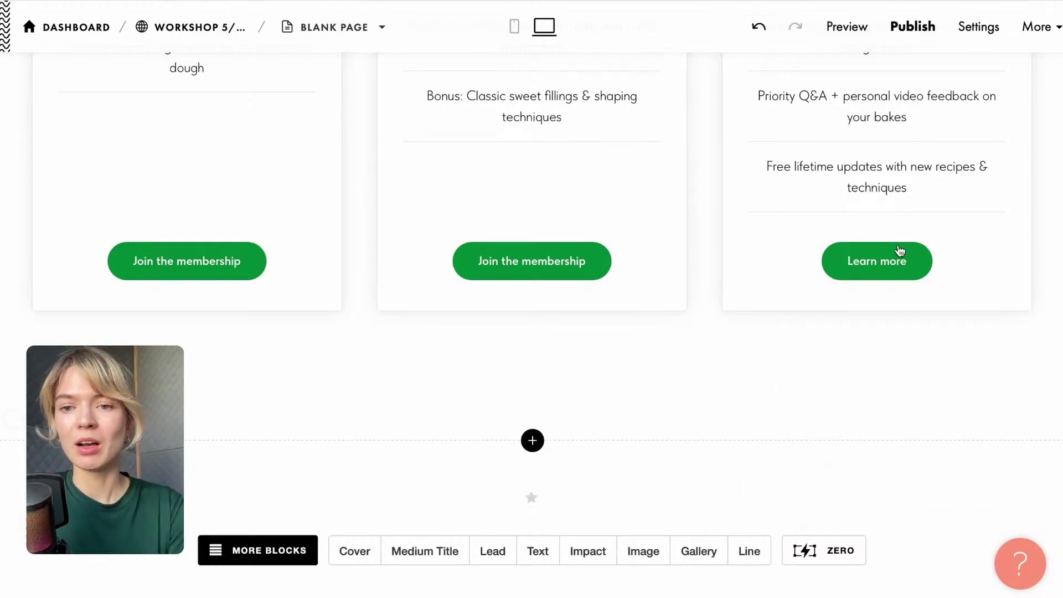
click(897, 247)
click(833, 394)
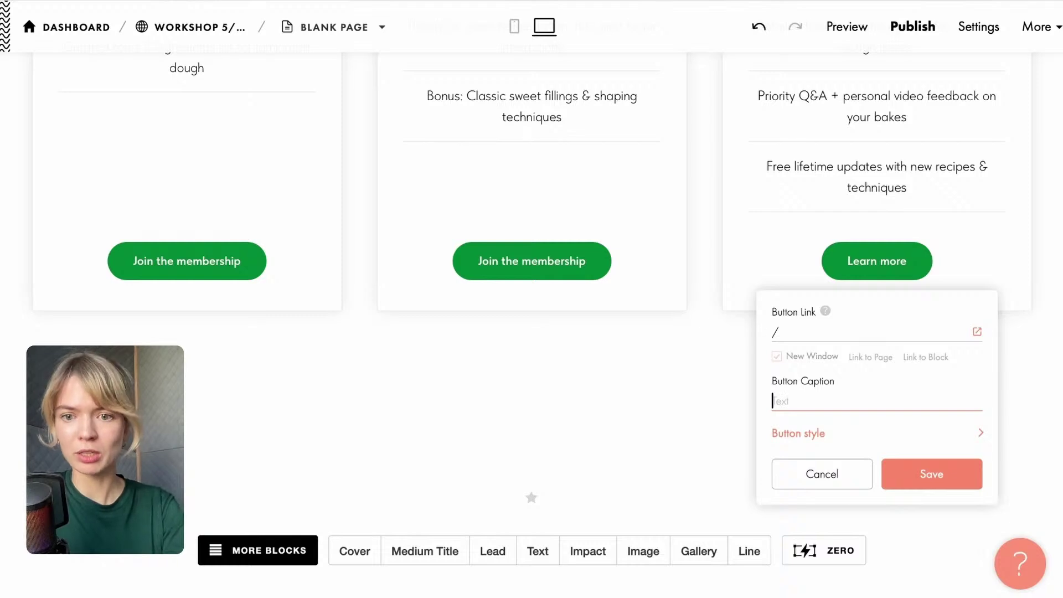
text(Join the membership)
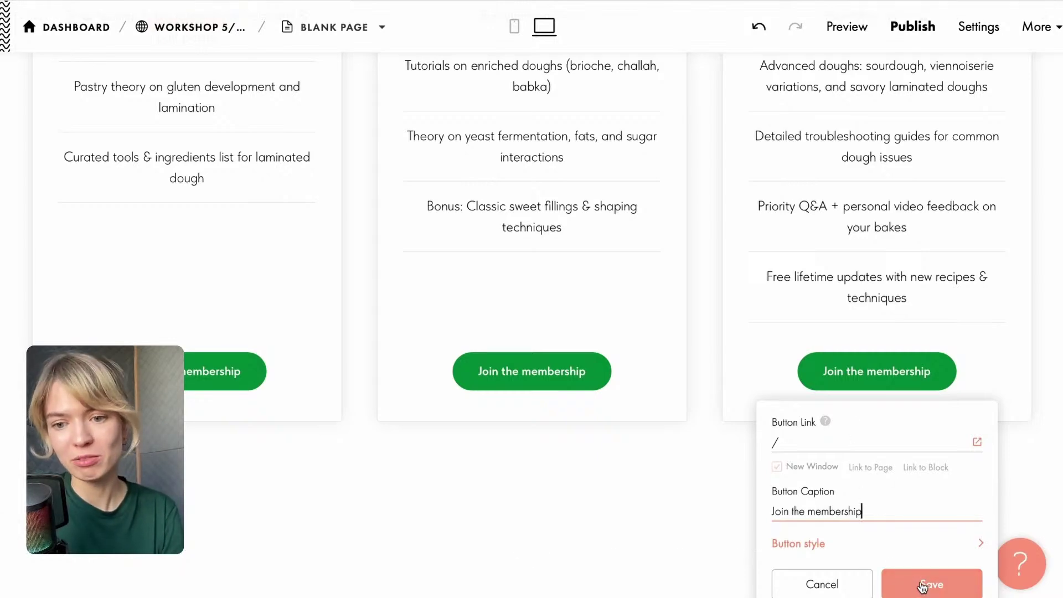
click(933, 594)
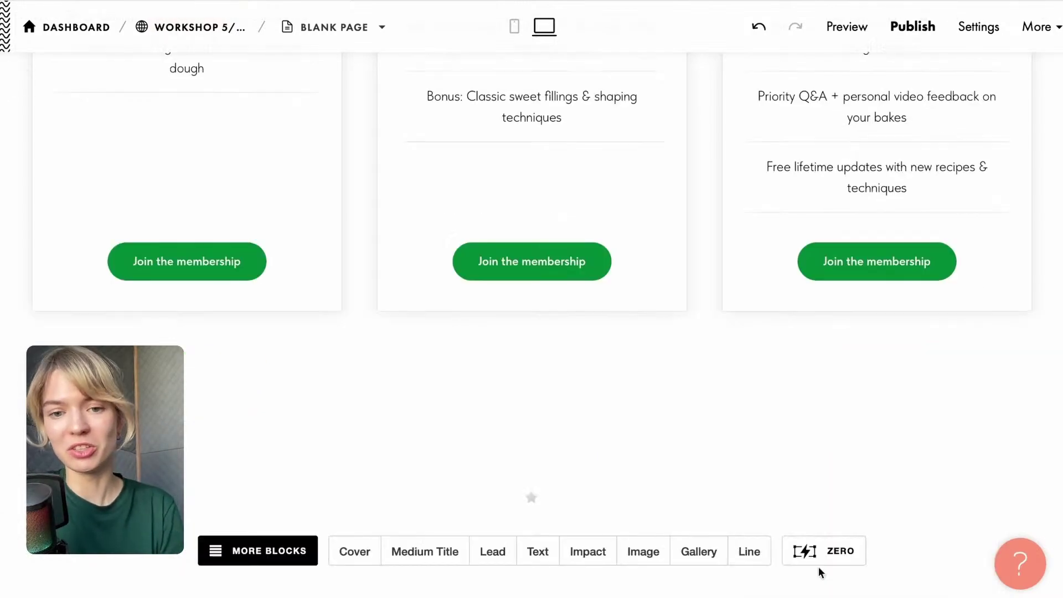
scroll(671, 493, up, 8)
scroll(624, 433, up, 1)
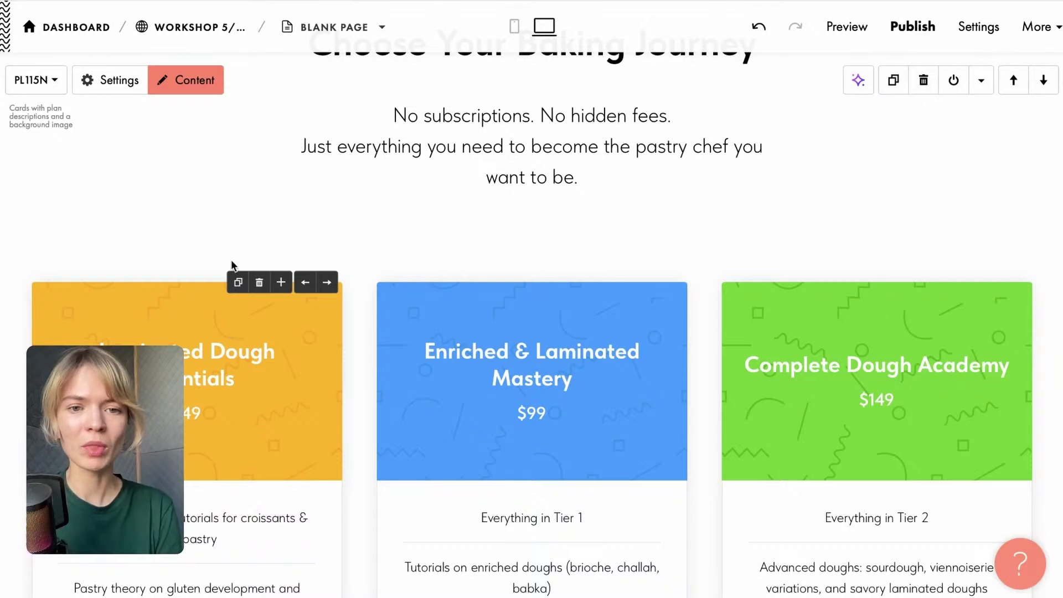
Upload the pastry-chef photo as the Laminated Dough Essentials card's header background.
scroll(233, 265, down, 6)
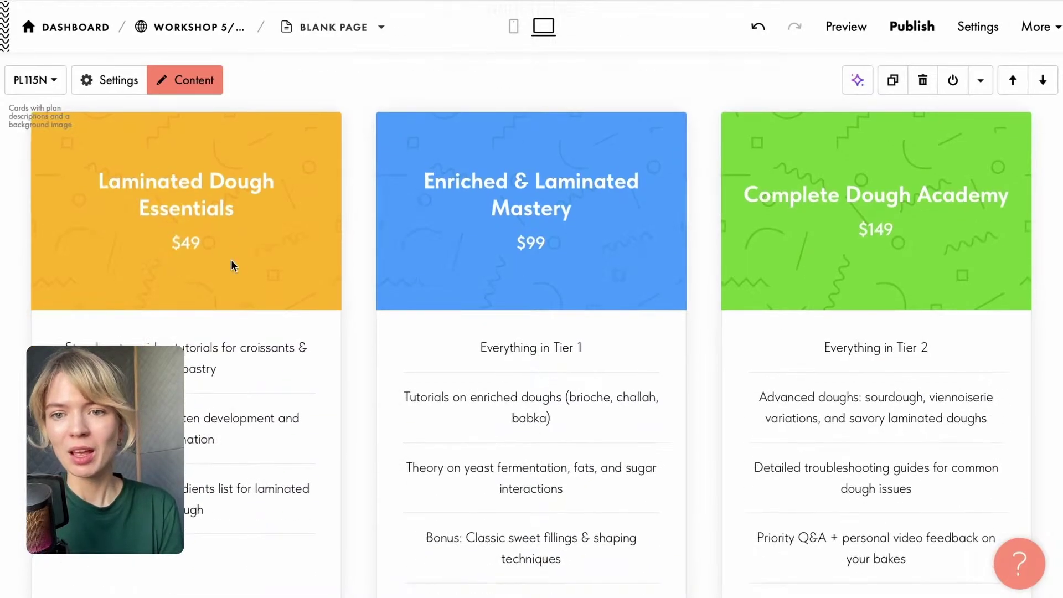
scroll(230, 266, up, 5)
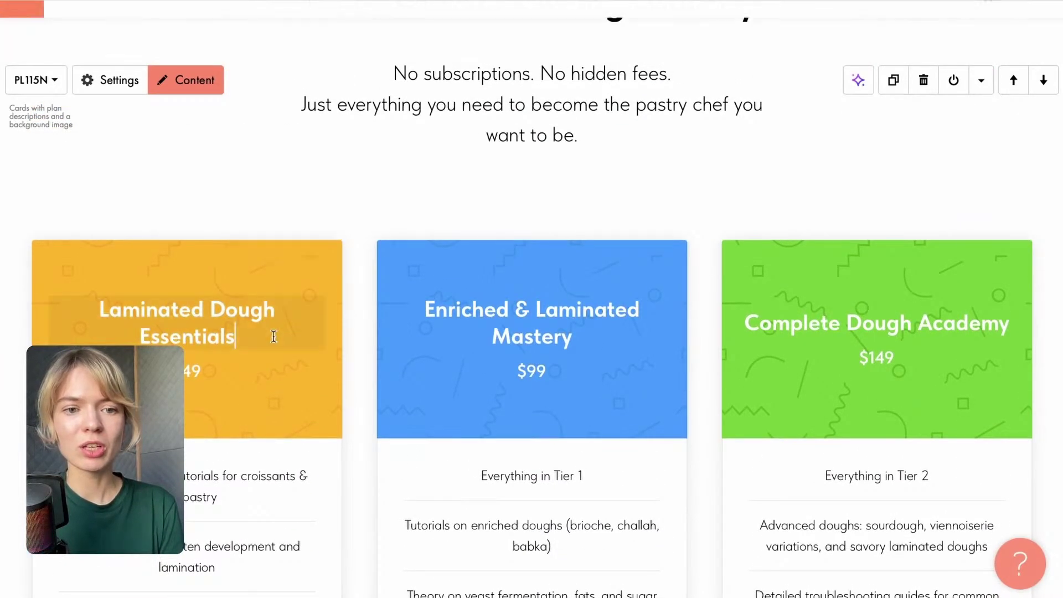
click(268, 332)
click(260, 264)
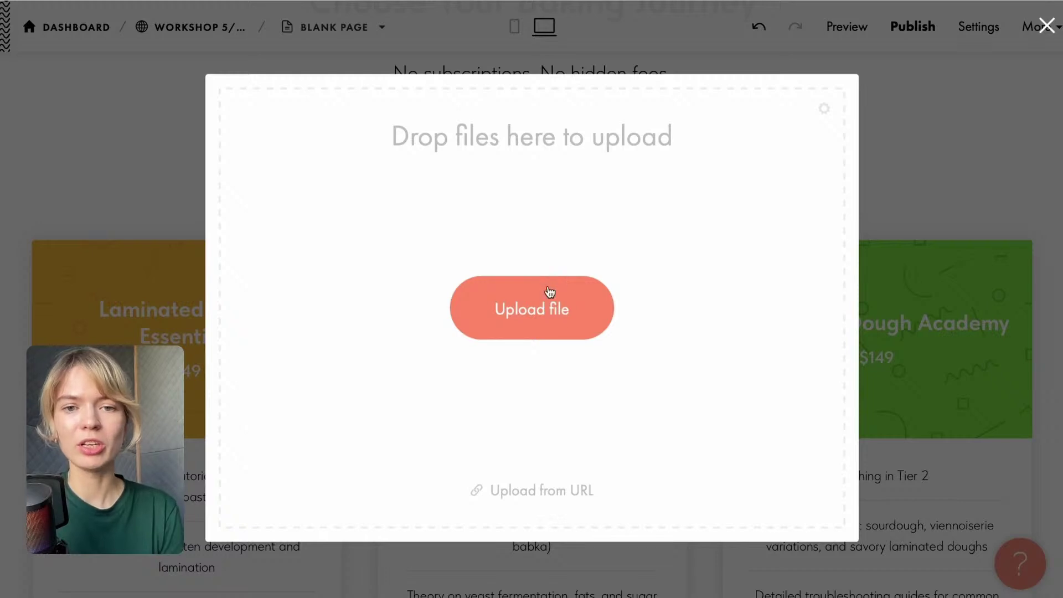
click(546, 304)
click(679, 230)
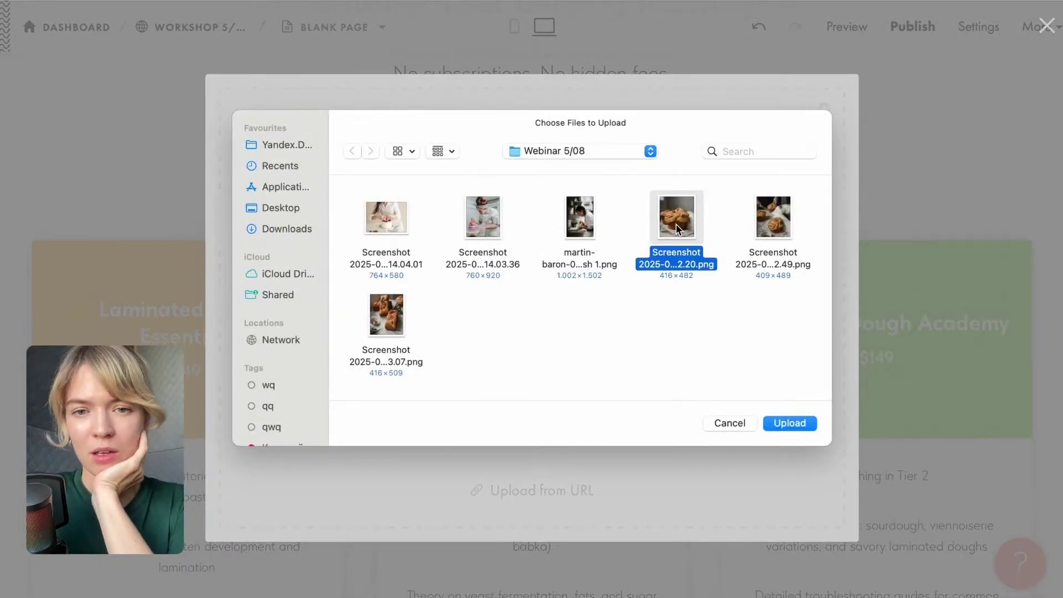
click(589, 229)
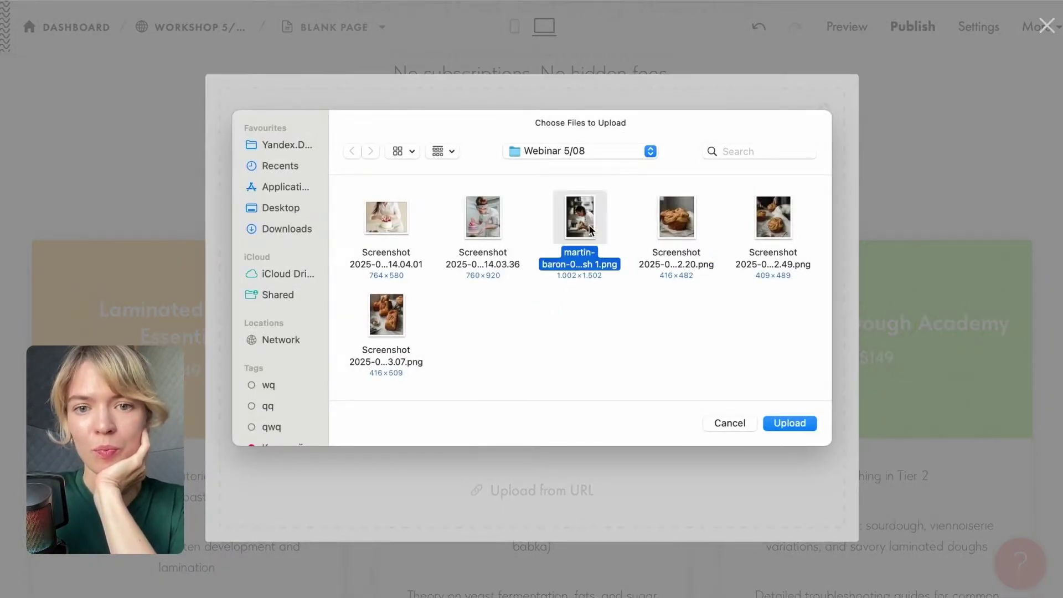
click(797, 431)
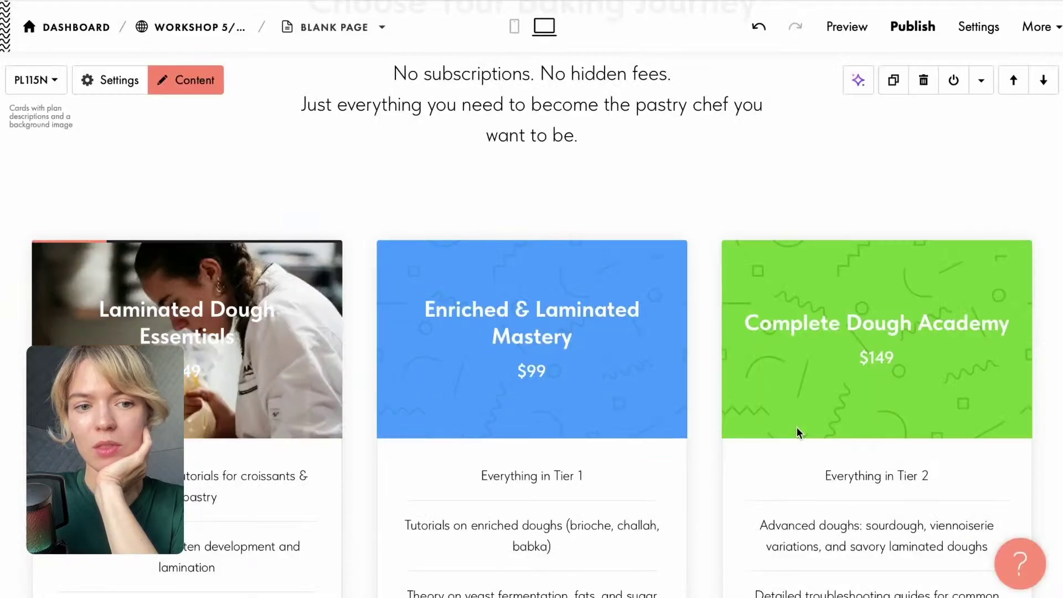
scroll(266, 380, up, 4)
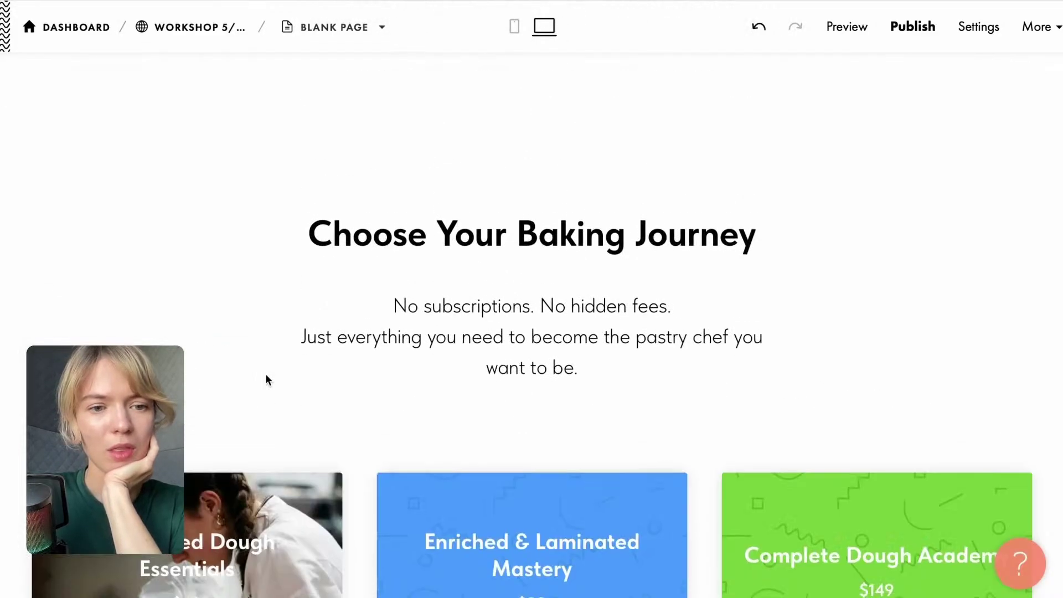
scroll(266, 444, down, 5)
click(112, 79)
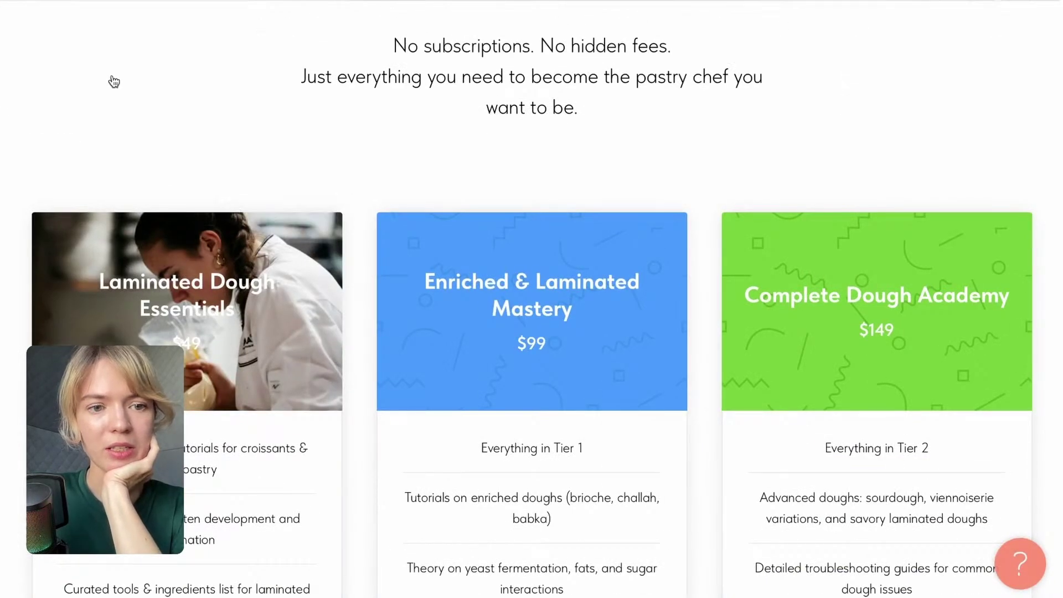
scroll(230, 344, down, 3)
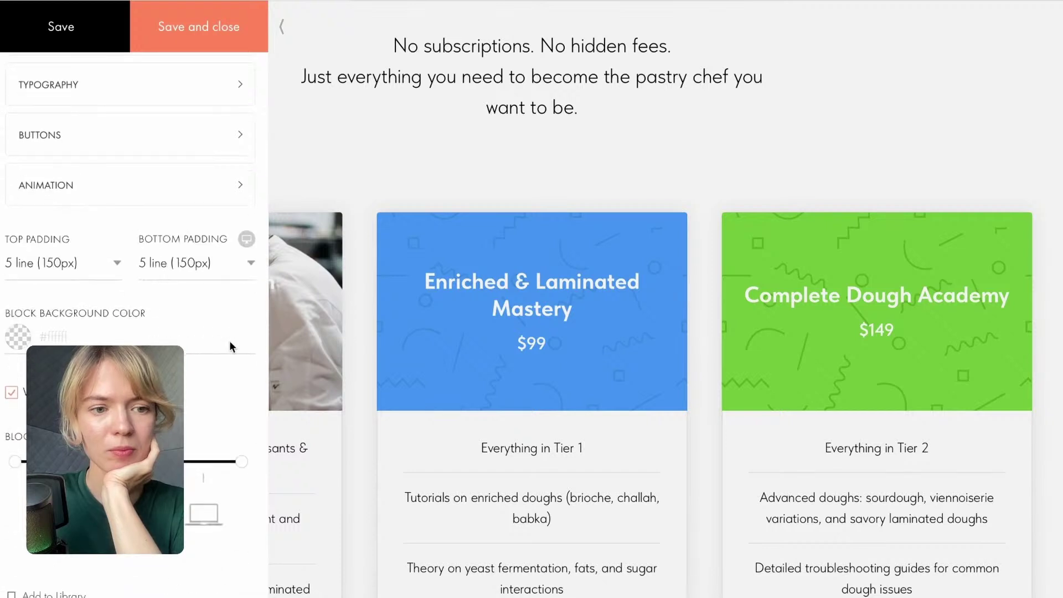
scroll(230, 341, up, 2)
scroll(230, 341, up, 2)
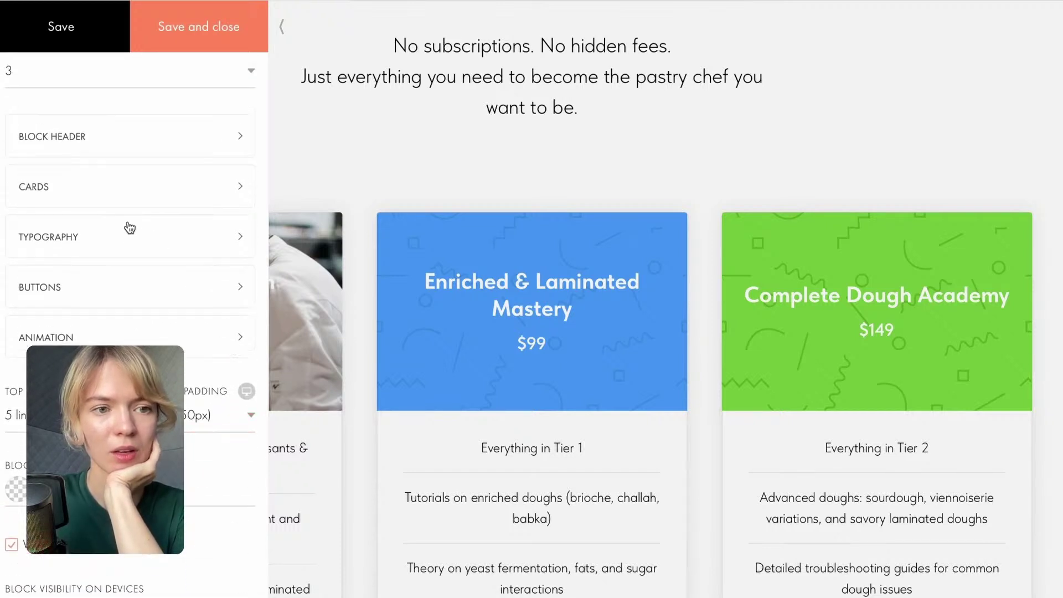
click(99, 198)
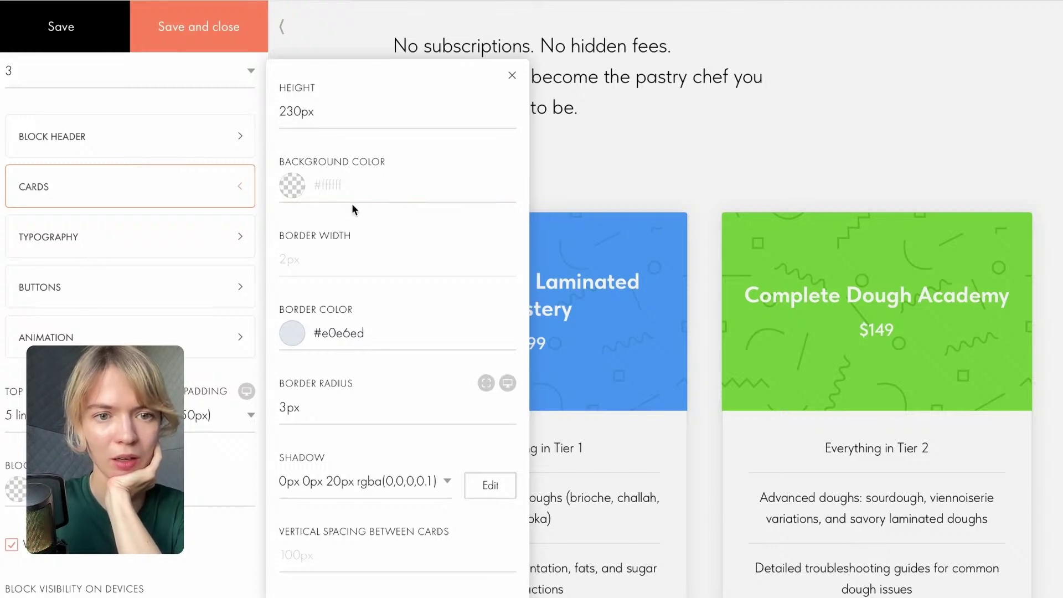
scroll(130, 399, down, 5)
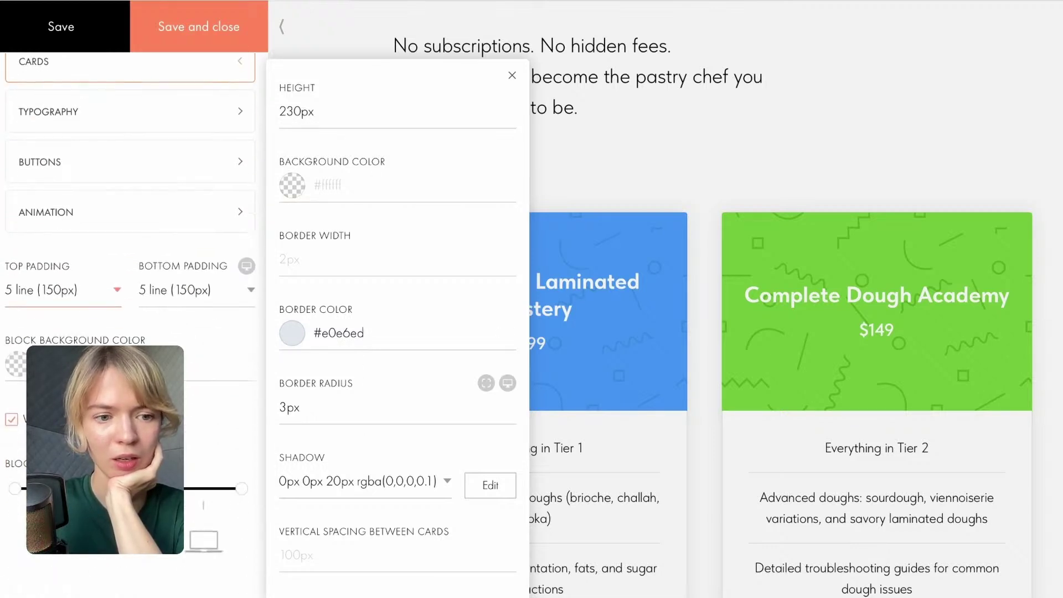
click(619, 184)
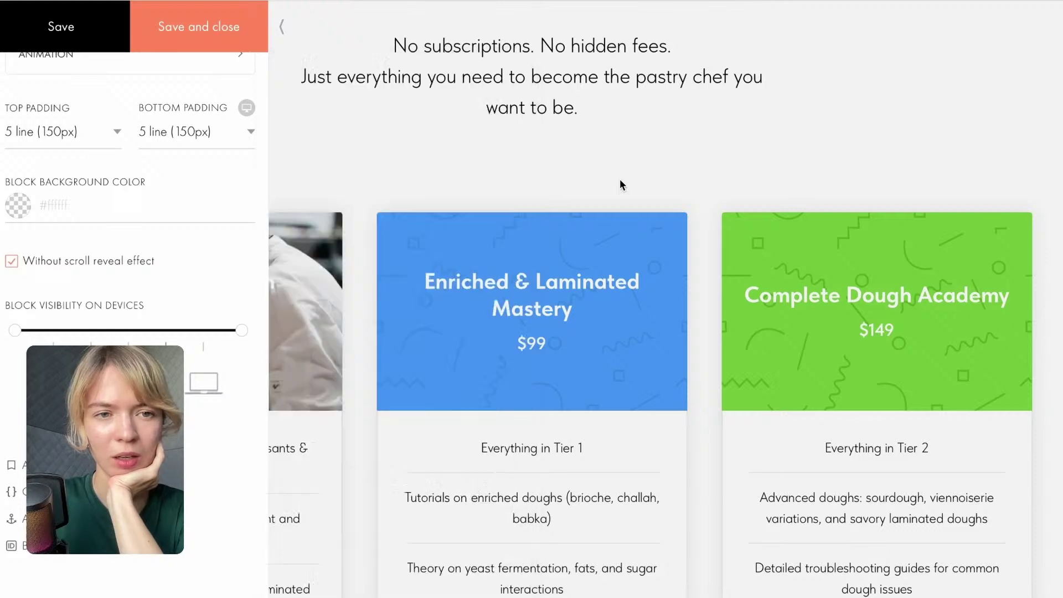
Upload pastry photos, including the buns photo, for the first and middle plan cards.
click(339, 195)
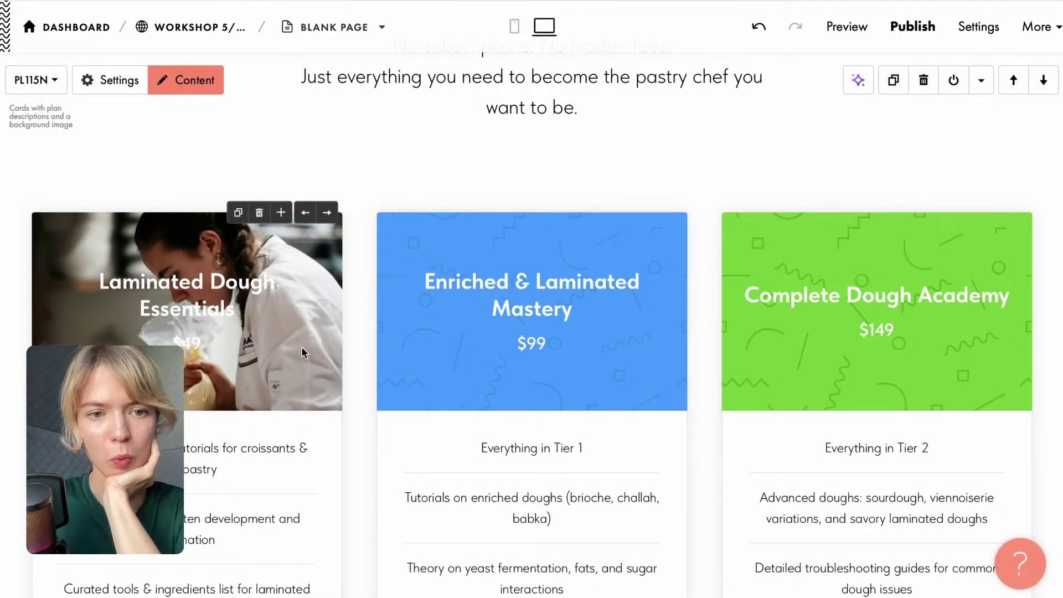
click(188, 264)
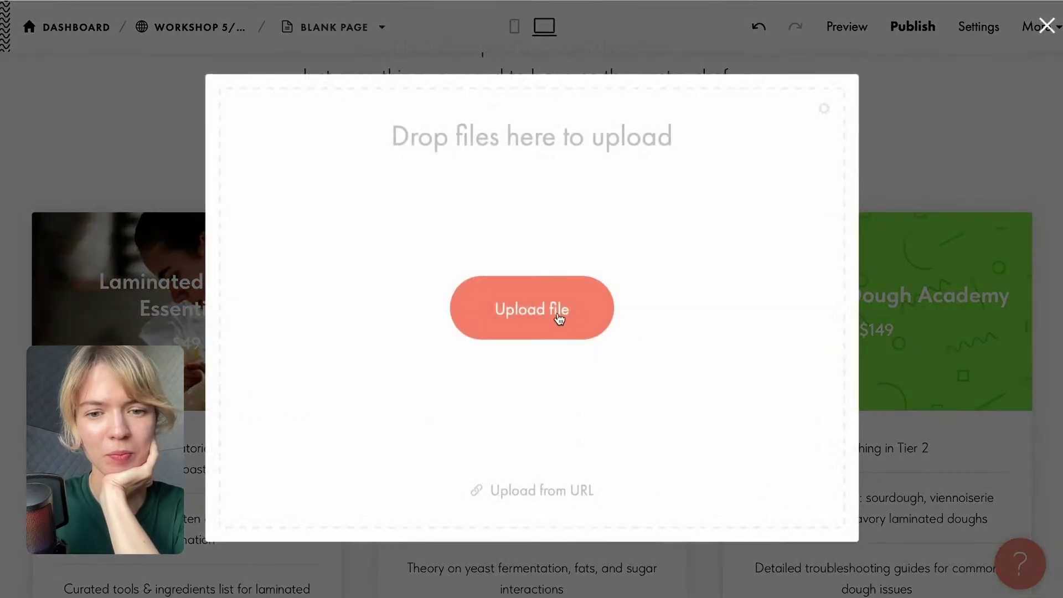
click(557, 314)
click(408, 324)
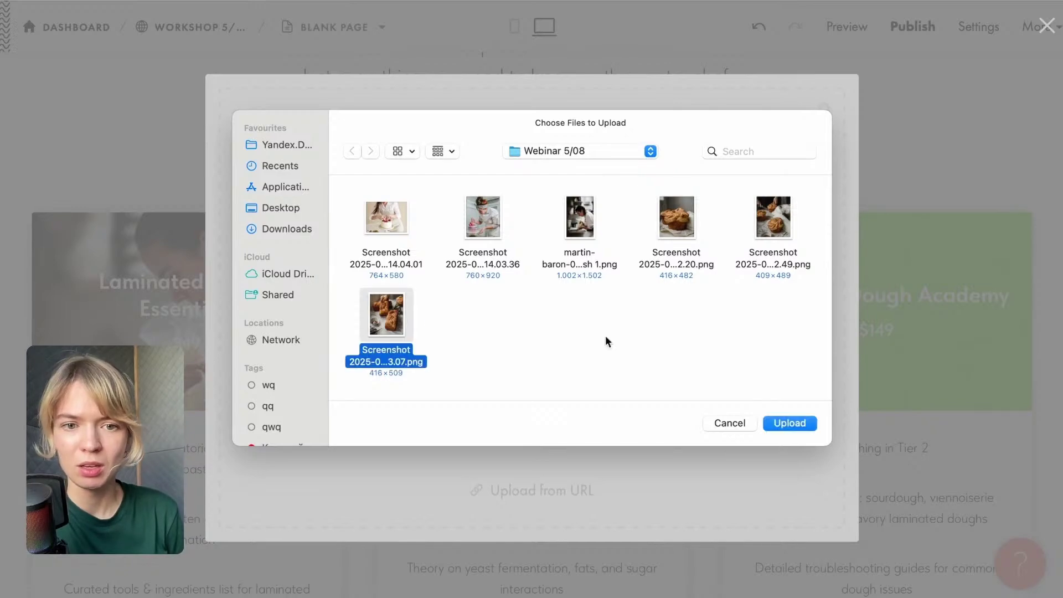
click(802, 425)
scroll(612, 317, up, 5)
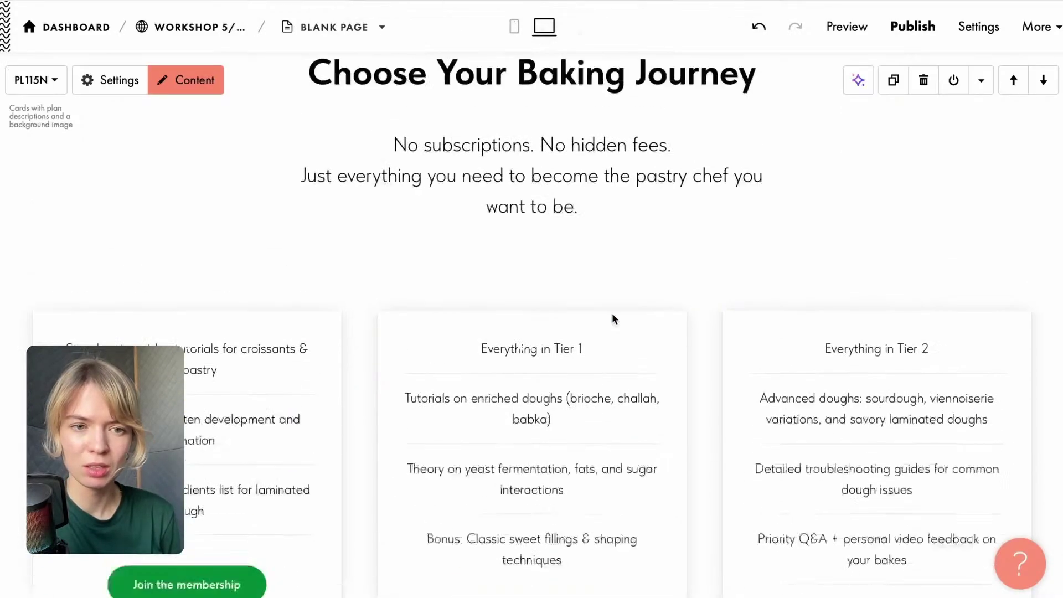
scroll(612, 321, down, 2)
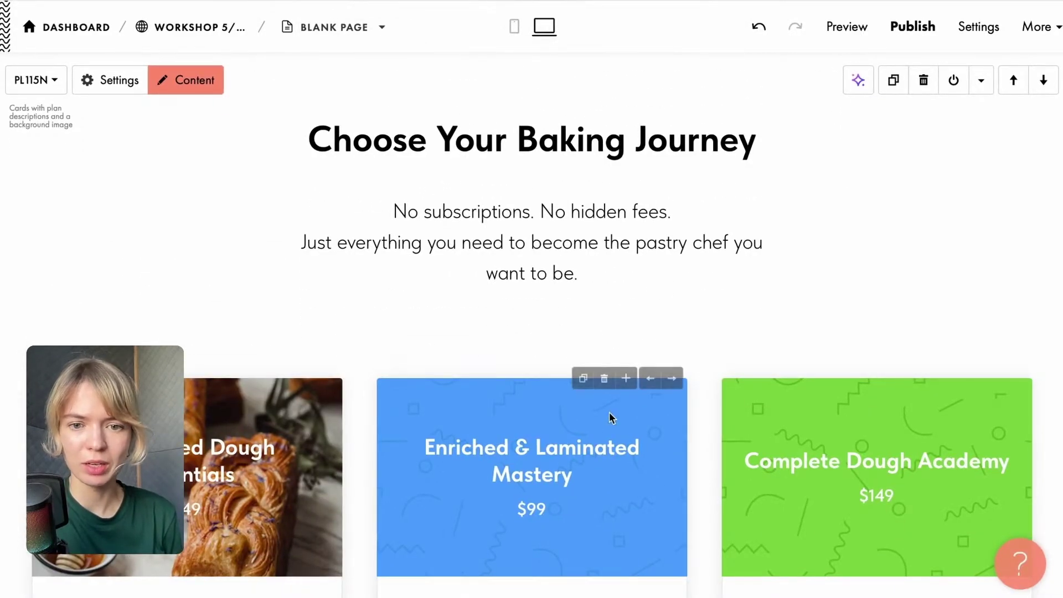
click(611, 416)
click(544, 294)
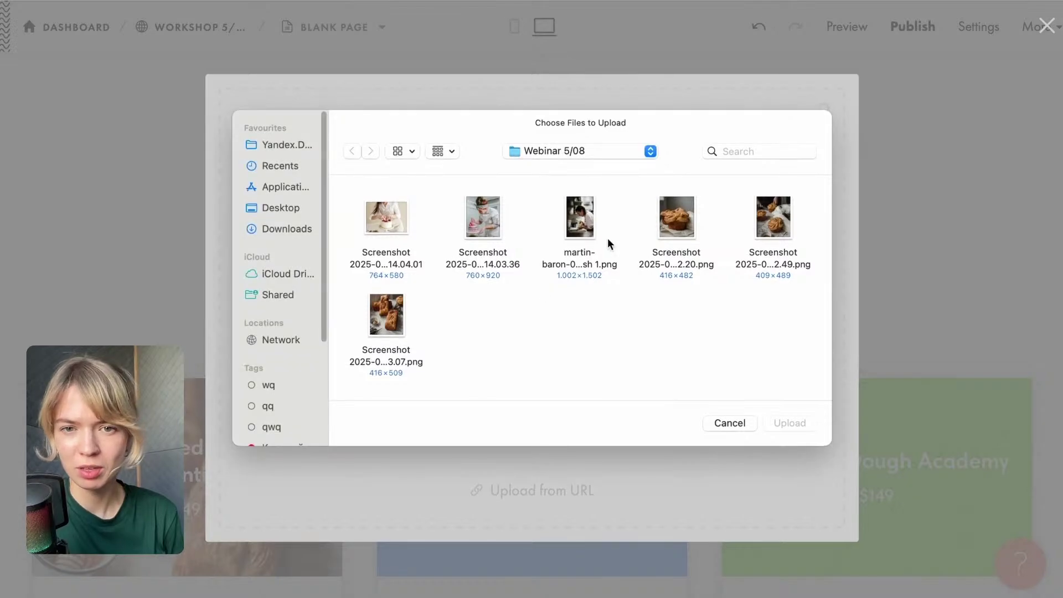
click(777, 231)
click(799, 426)
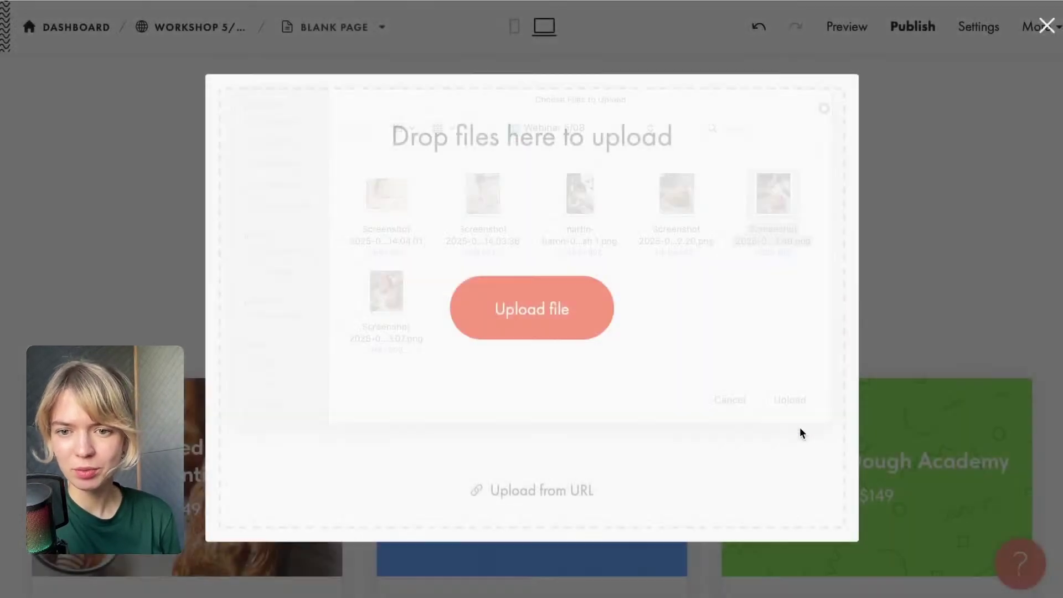
scroll(697, 332, down, 4)
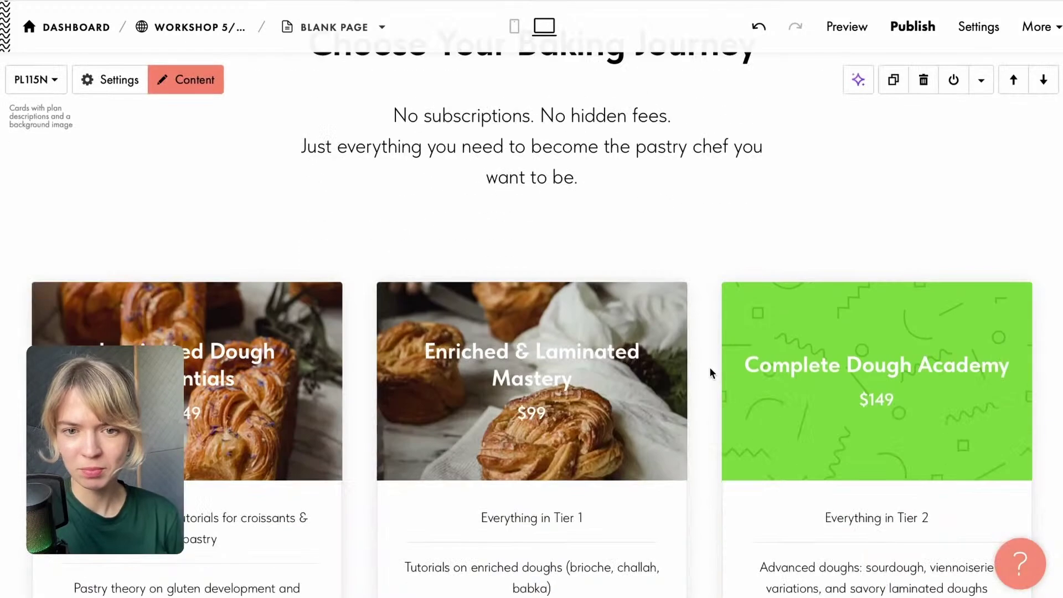
Replace the Complete Dough Academy card's green background with an uploaded pastry screenshot.
click(759, 320)
click(529, 307)
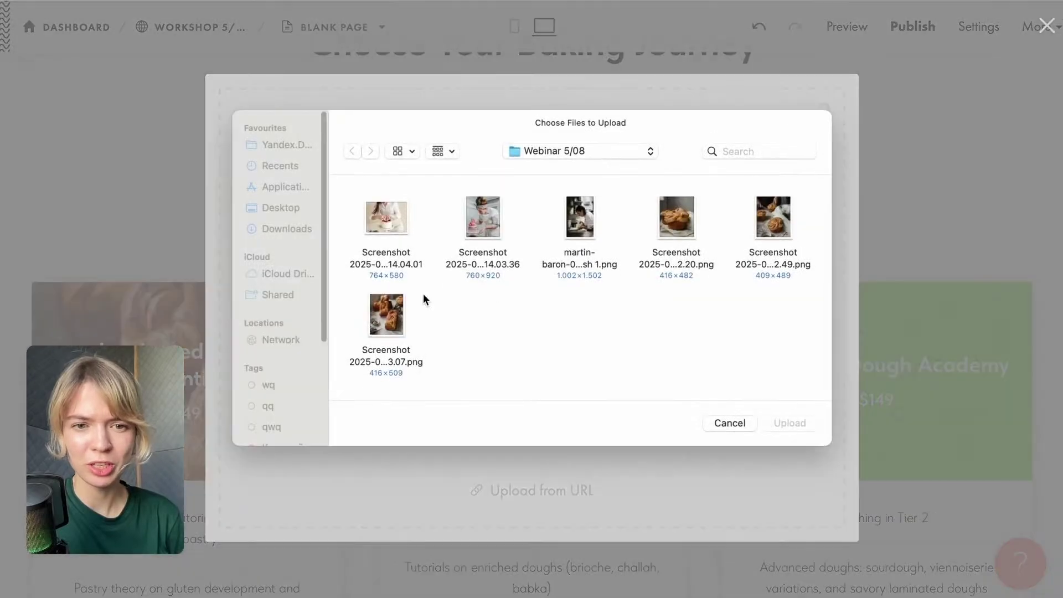
click(386, 303)
click(789, 425)
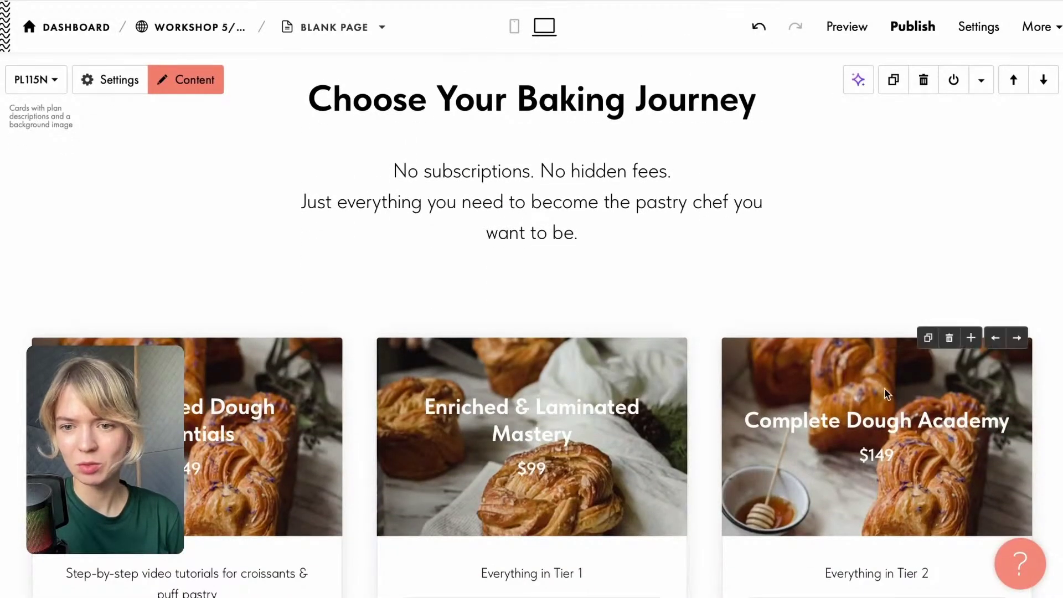
click(888, 393)
click(515, 299)
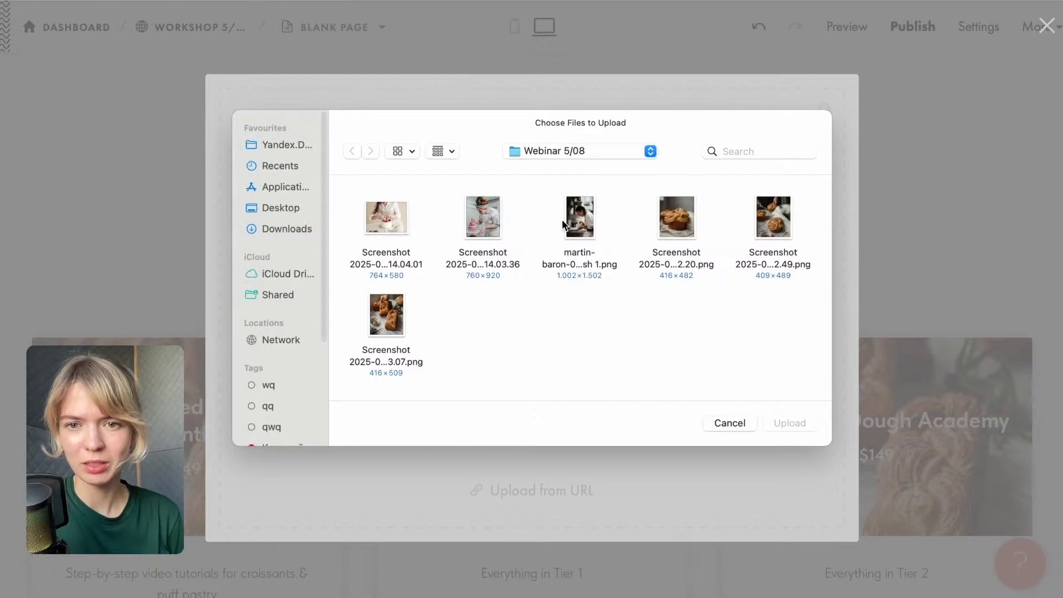
click(677, 219)
click(793, 427)
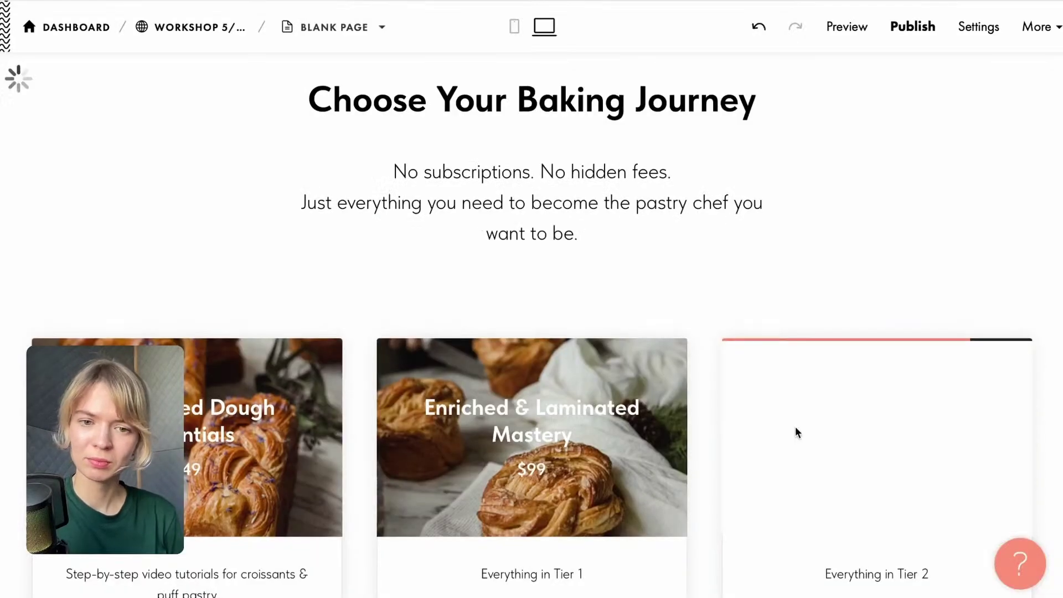
scroll(789, 368, down, 1)
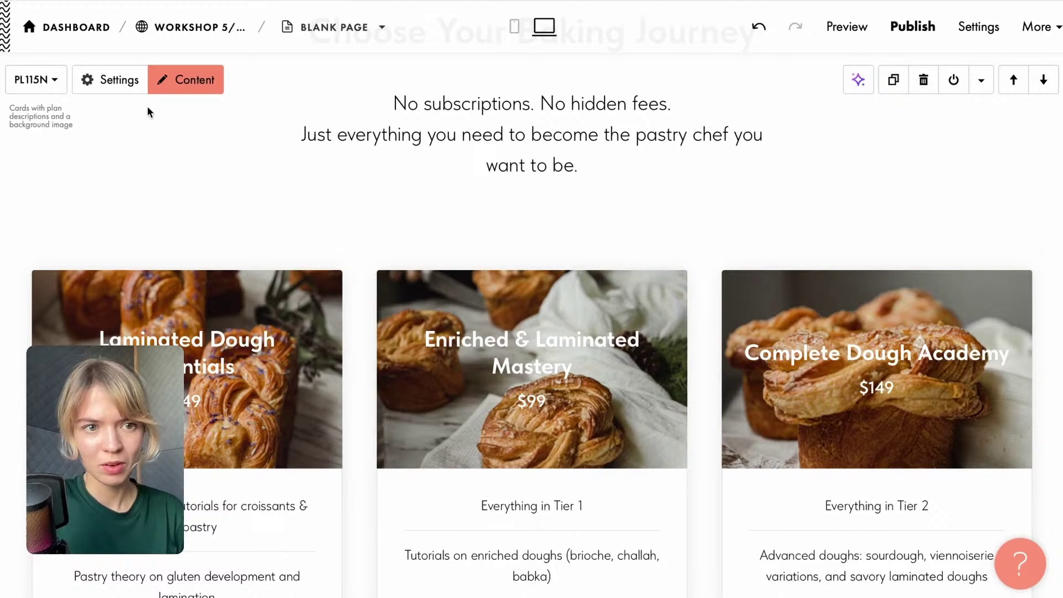
scroll(213, 340, down, 4)
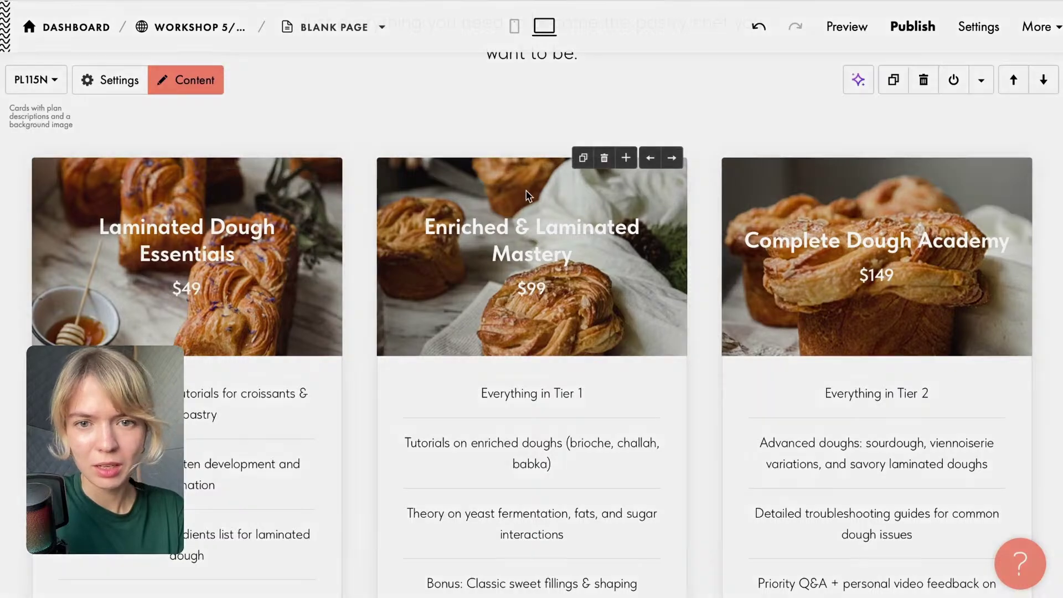
Check the middle card's wide-image upload options, cancel, and open the plan block settings.
click(526, 193)
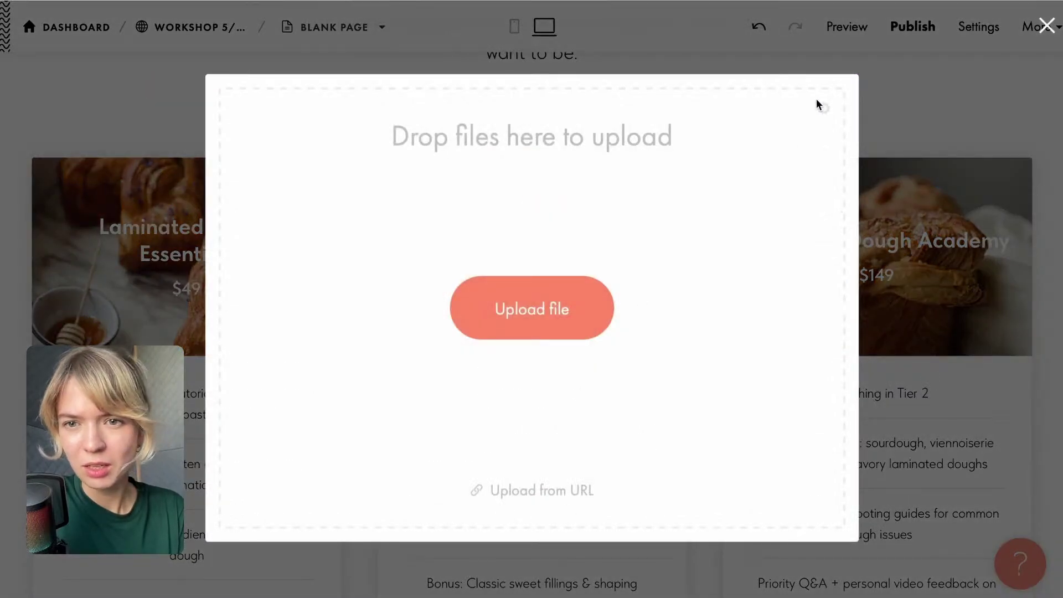
click(824, 110)
key(Escape)
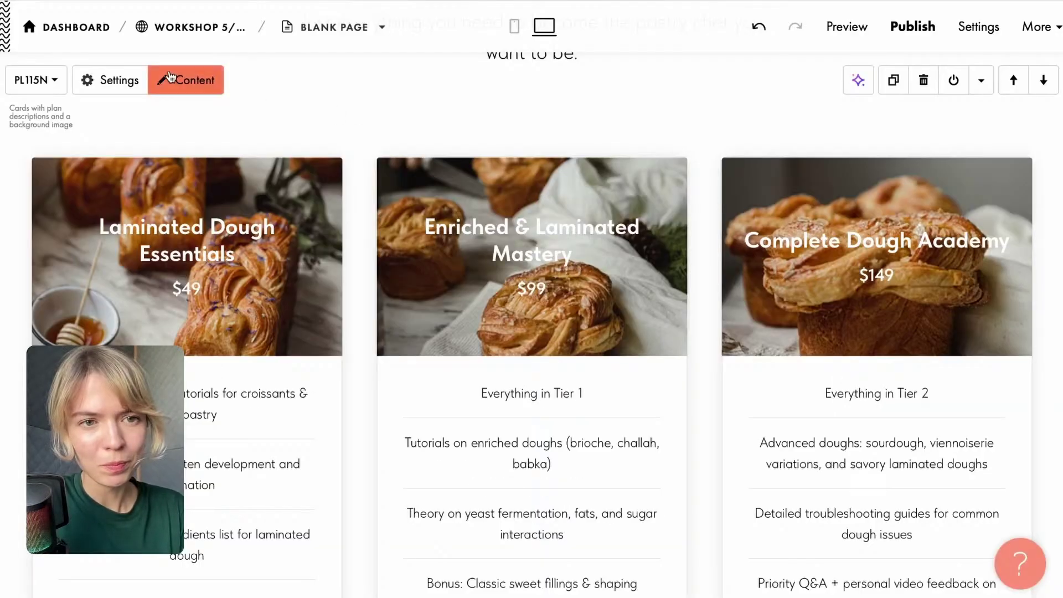
click(111, 82)
scroll(267, 88, down, 5)
In the card Content, search Unsplash for 'bakery' and insert a dark bread photo for Item #1.
click(455, 138)
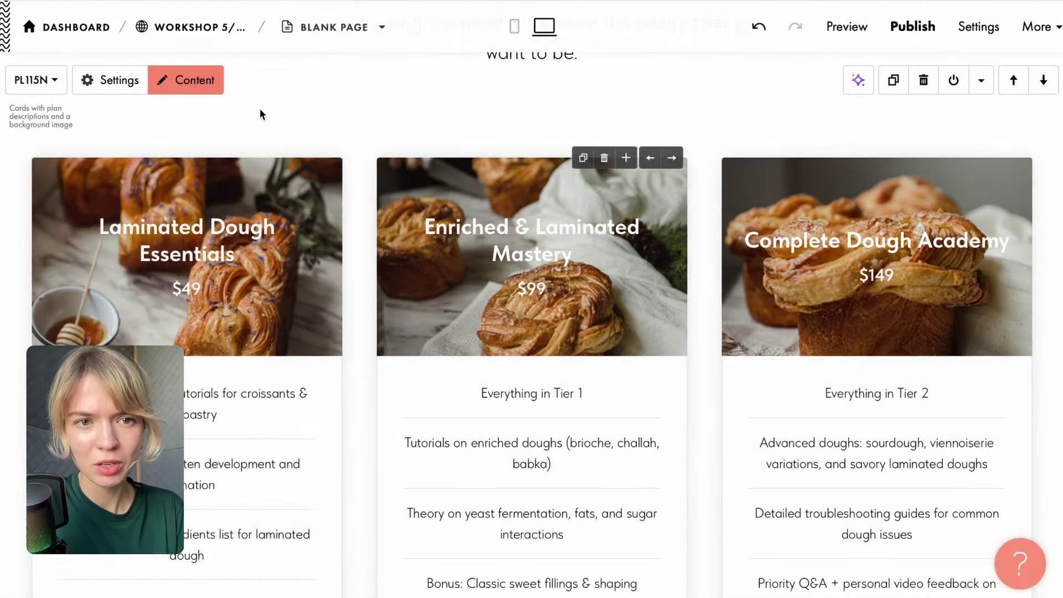
click(190, 78)
scroll(355, 416, down, 1)
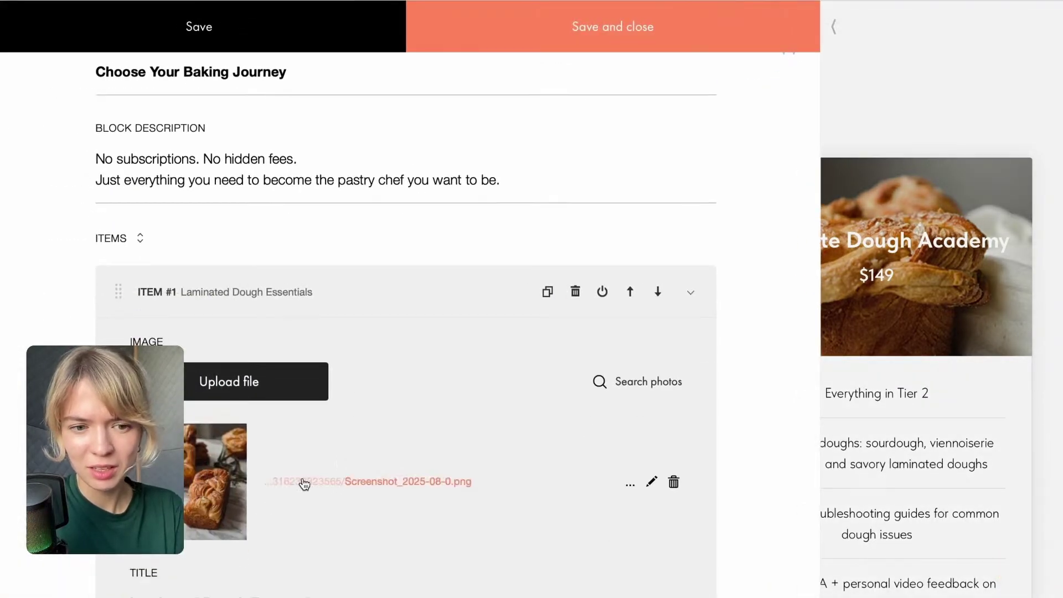
scroll(304, 486, down, 4)
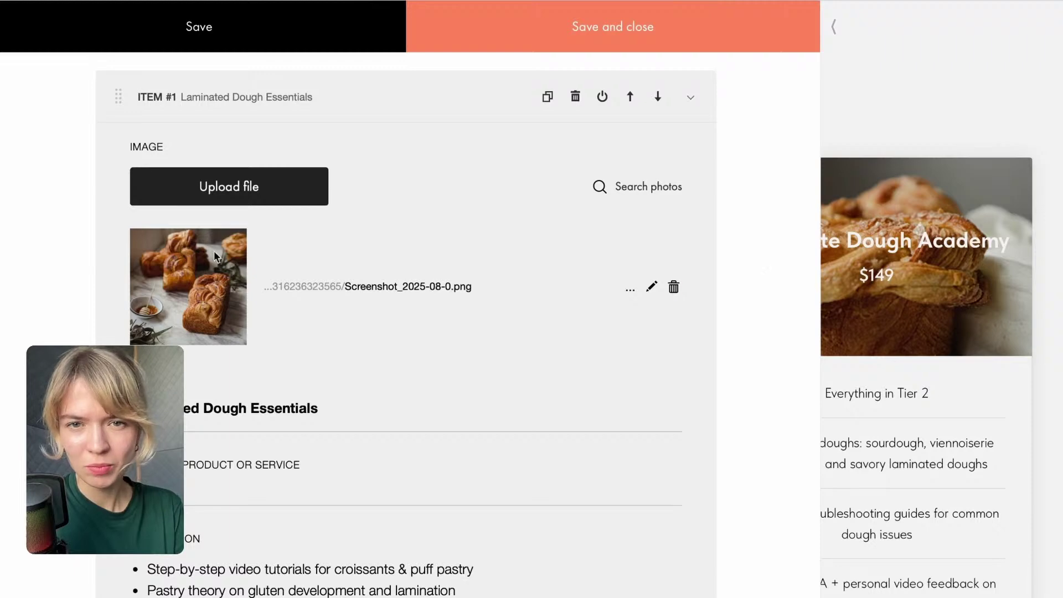
click(658, 192)
text(ba)
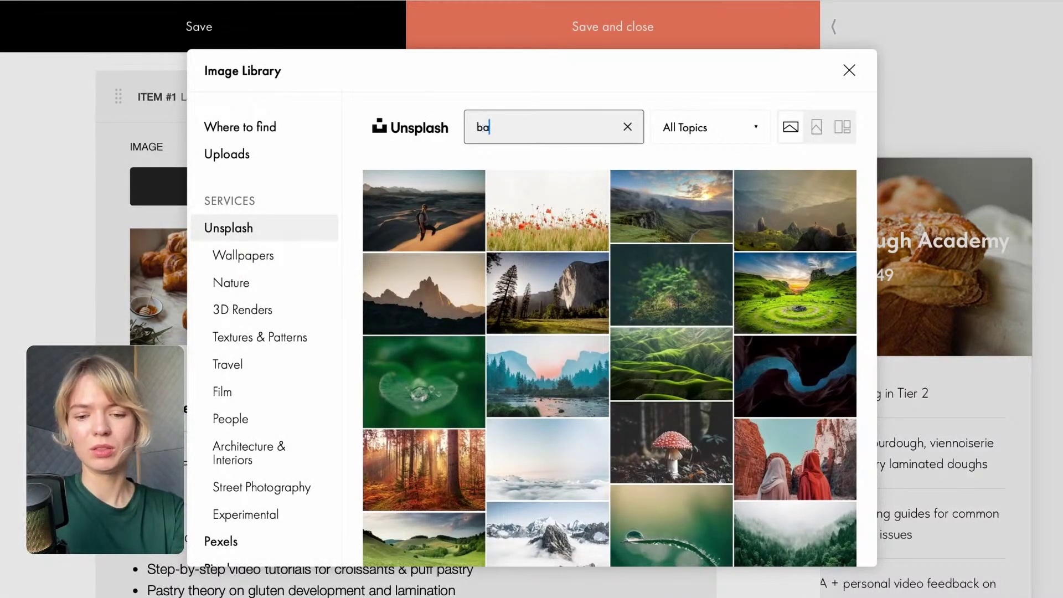
text(kery)
key(Return)
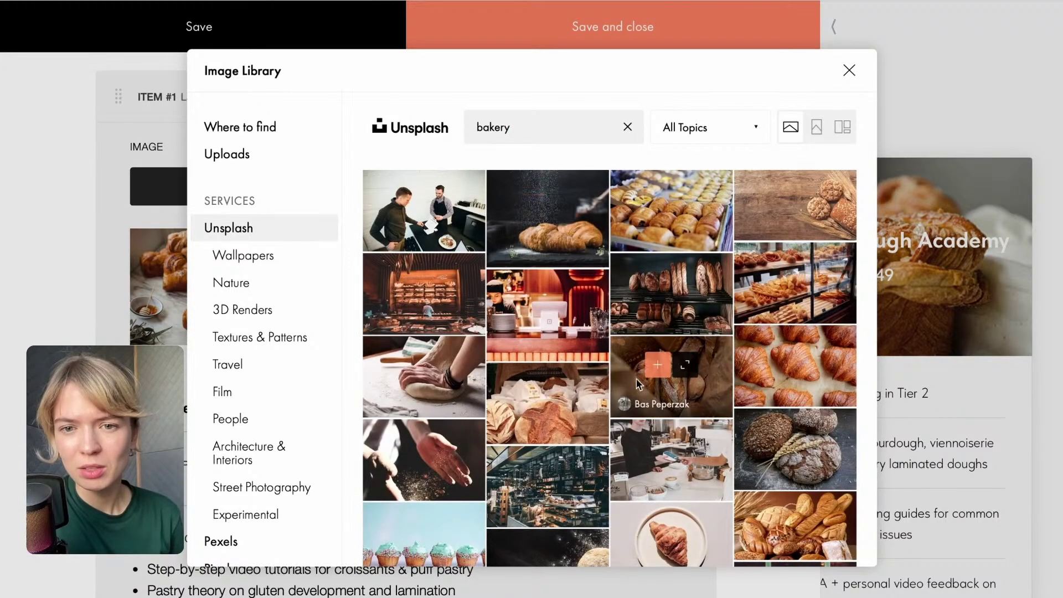
scroll(652, 328, down, 3)
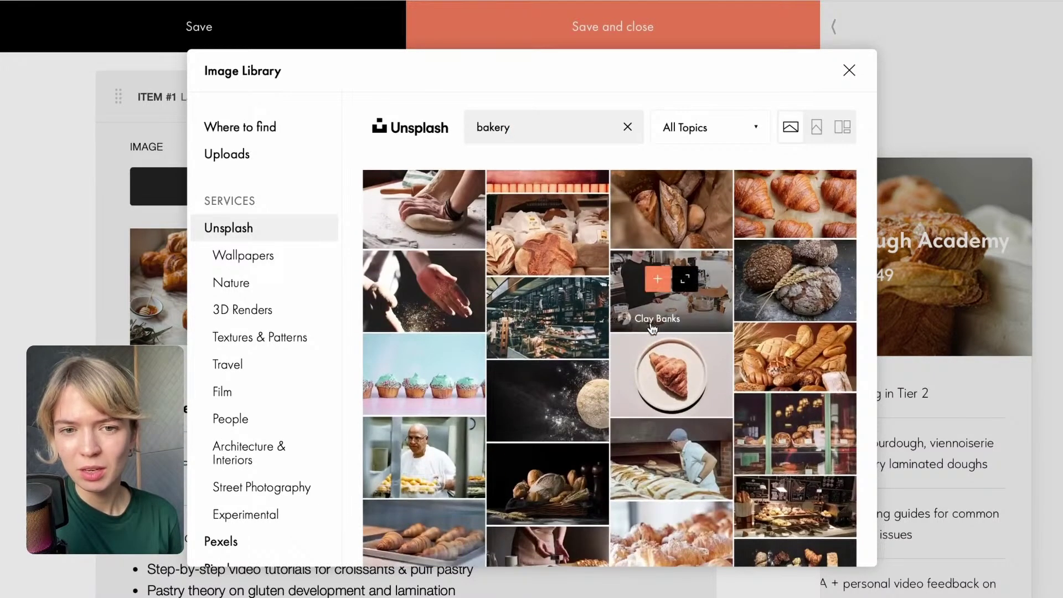
scroll(703, 354, down, 3)
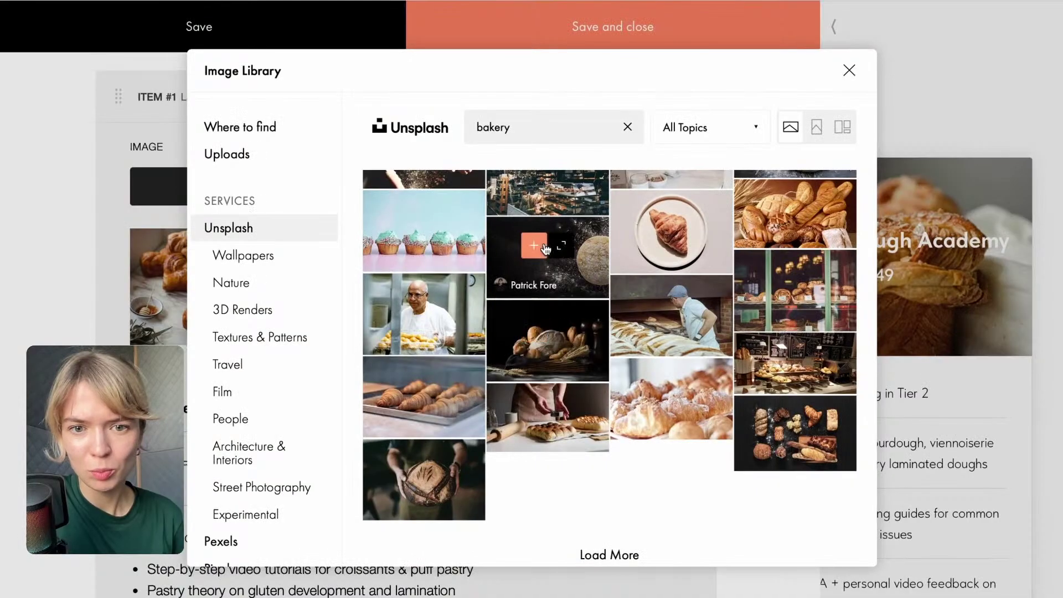
click(531, 327)
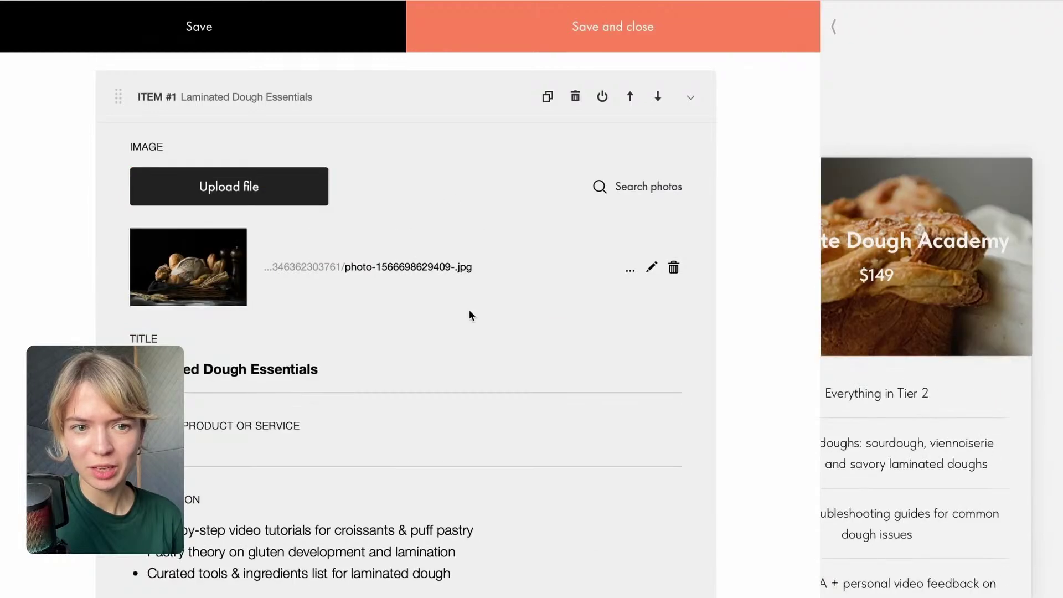
scroll(468, 313, down, 10)
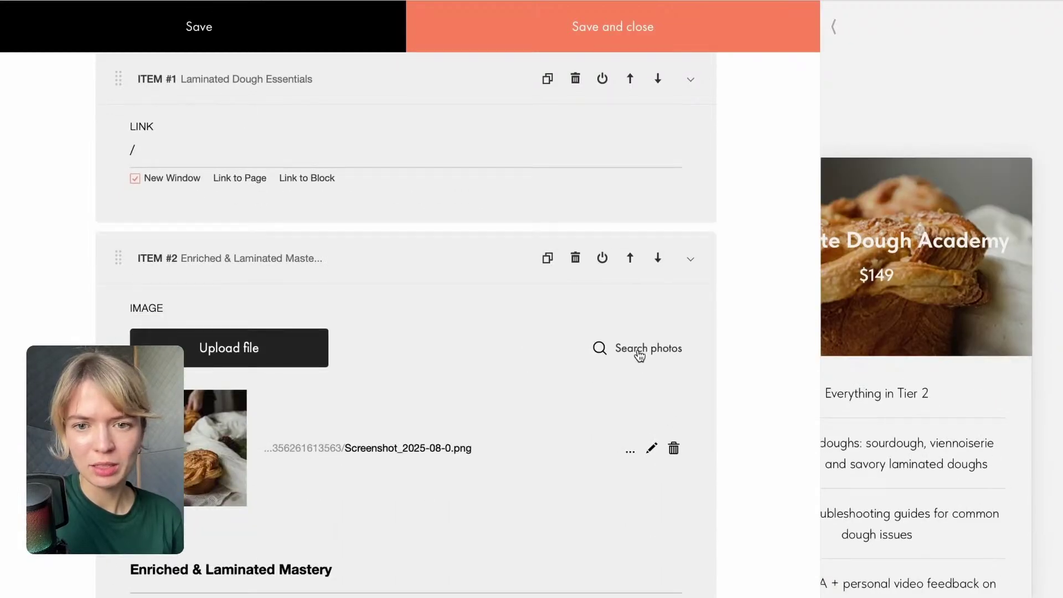
Search the stock photo library for pastry images for Item #2.
click(636, 349)
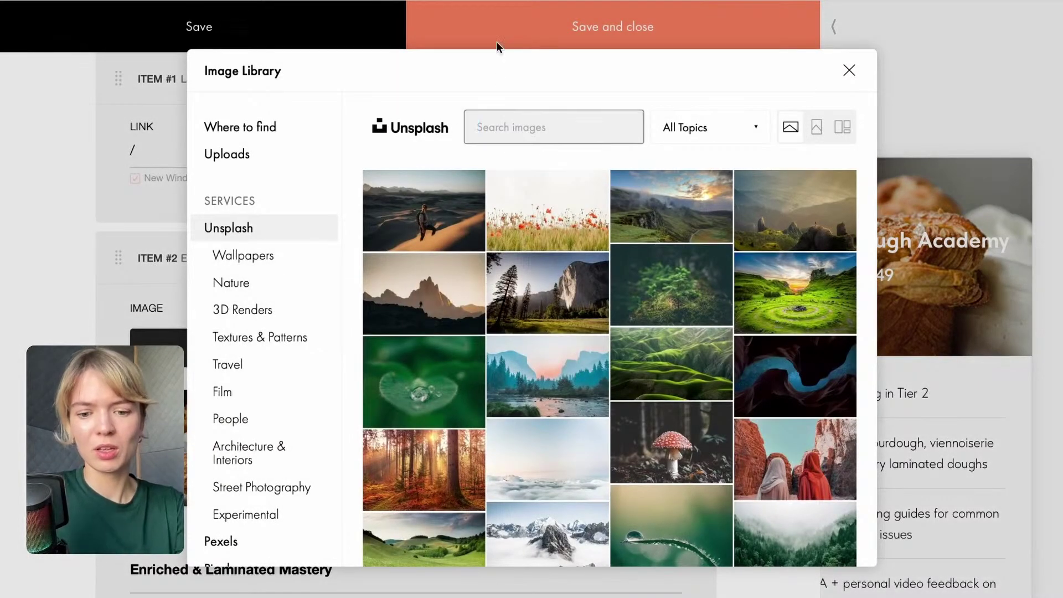
text(baked g)
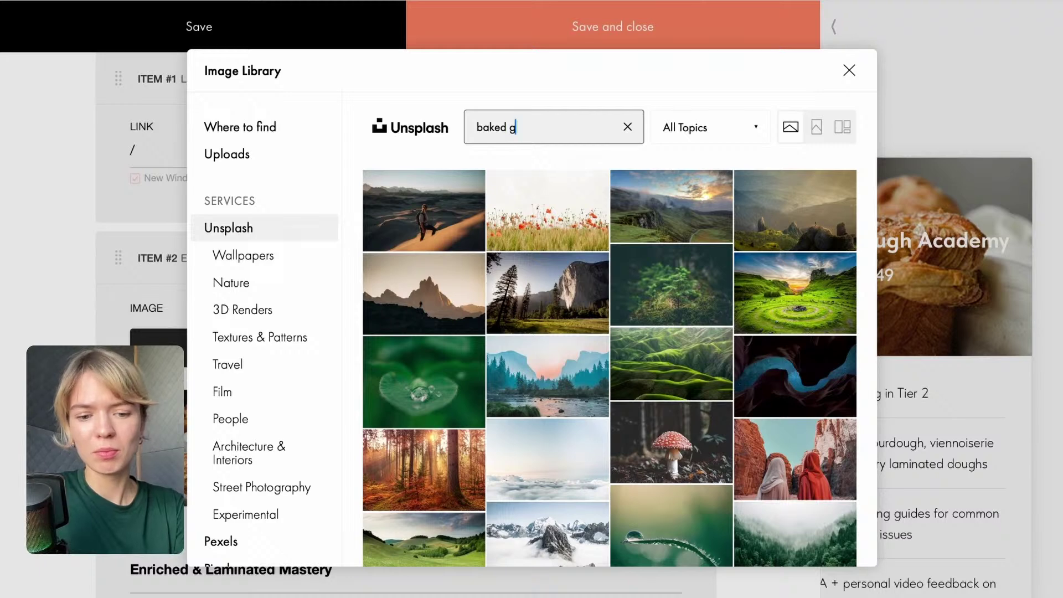
text(oo)
key(BackSpace)
key(BackSpace)
key(BackSpace)
key(BackSpace)
key(BackSpace)
key(BackSpace)
key(BackSpace)
key(BackSpace)
key(BackSpace)
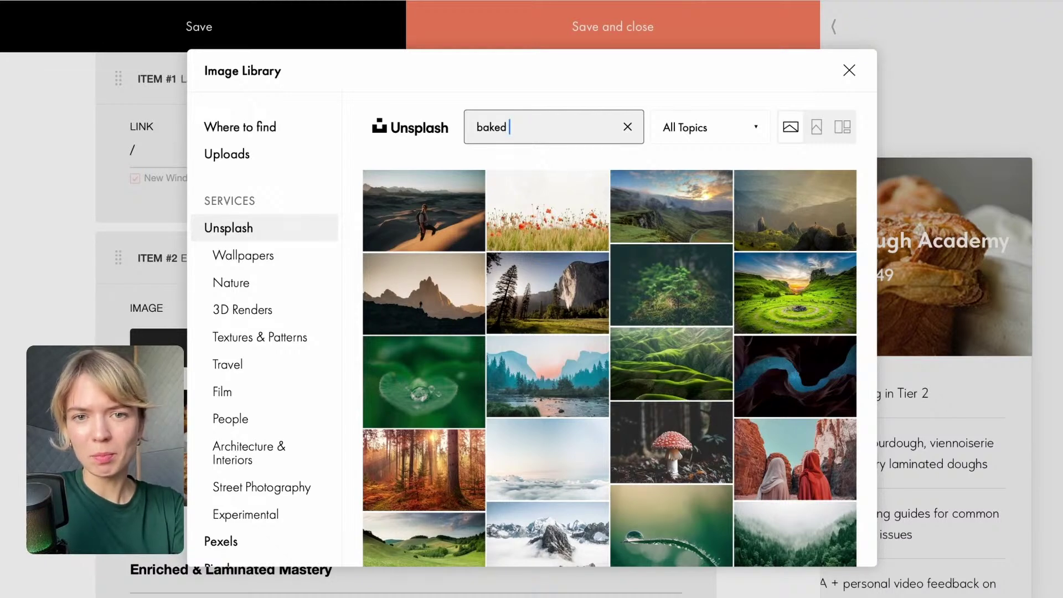
text(pastry)
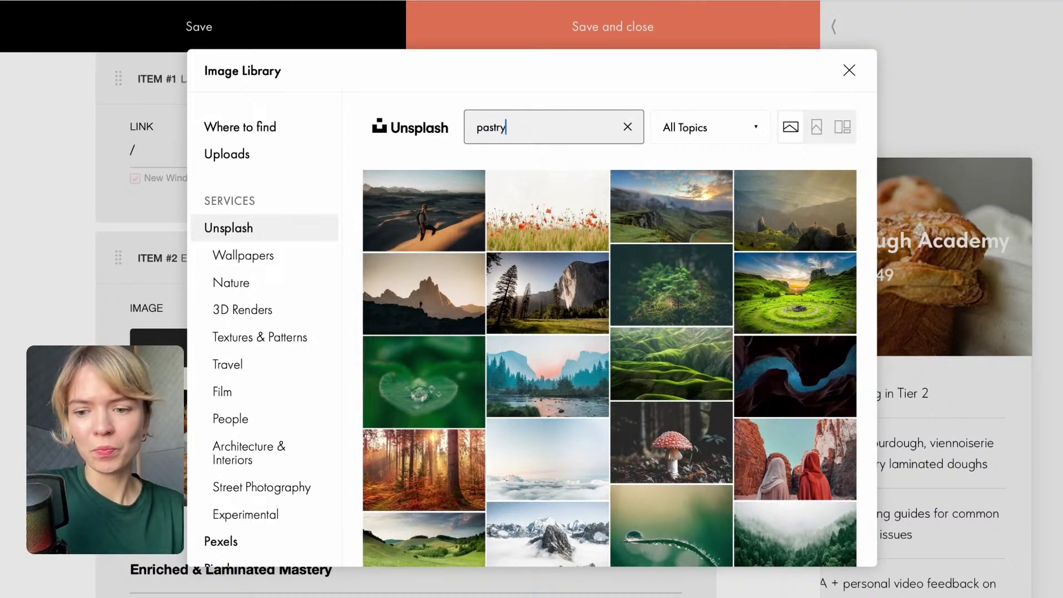
key(Return)
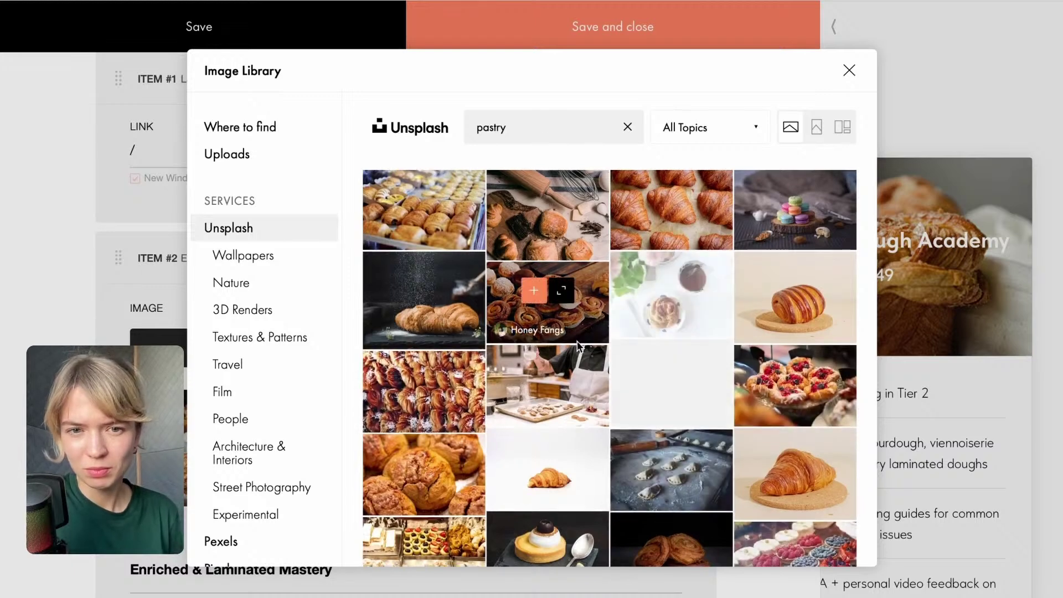
scroll(578, 345, down, 5)
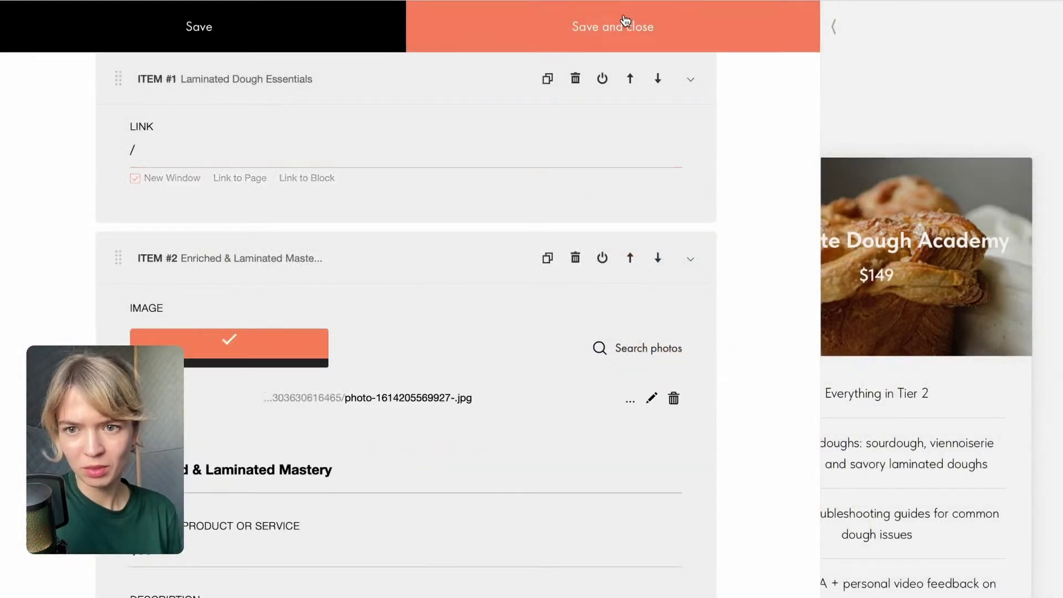
scroll(229, 419, down, 12)
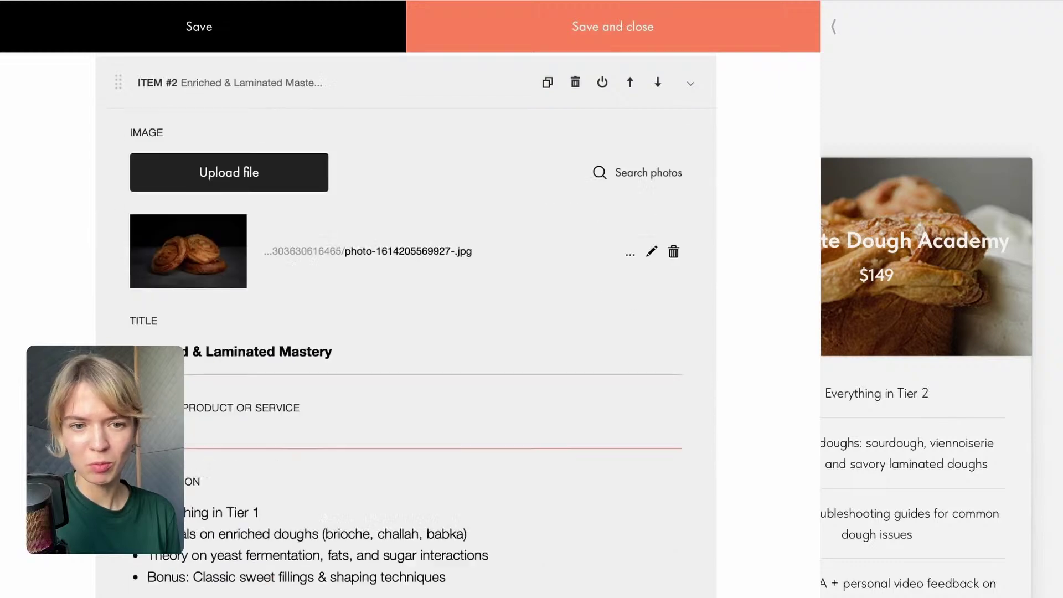
Start replacing the third plan's image from the computer, then cancel the upload.
click(230, 415)
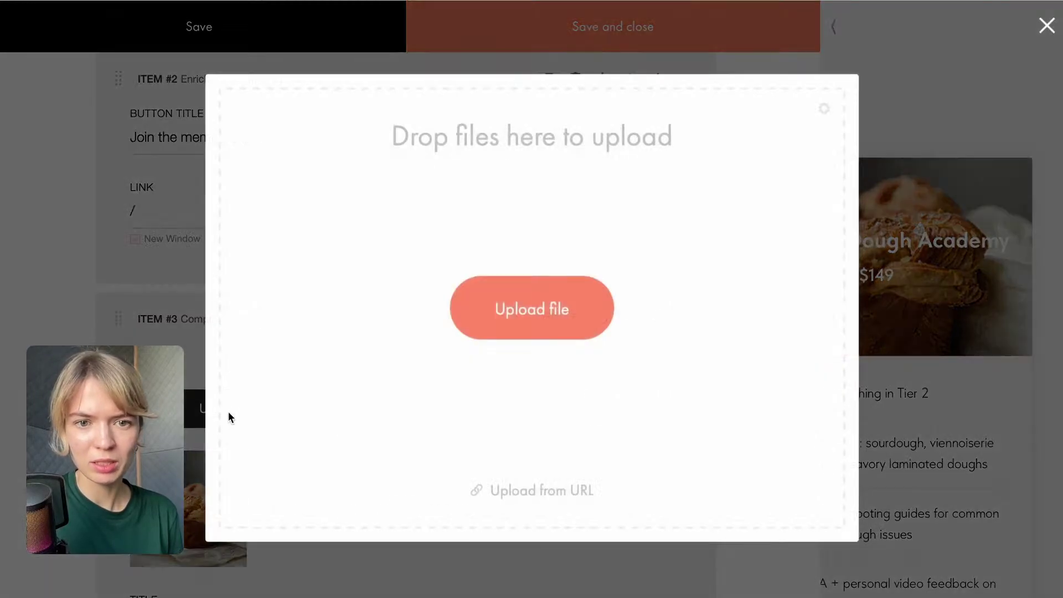
click(552, 324)
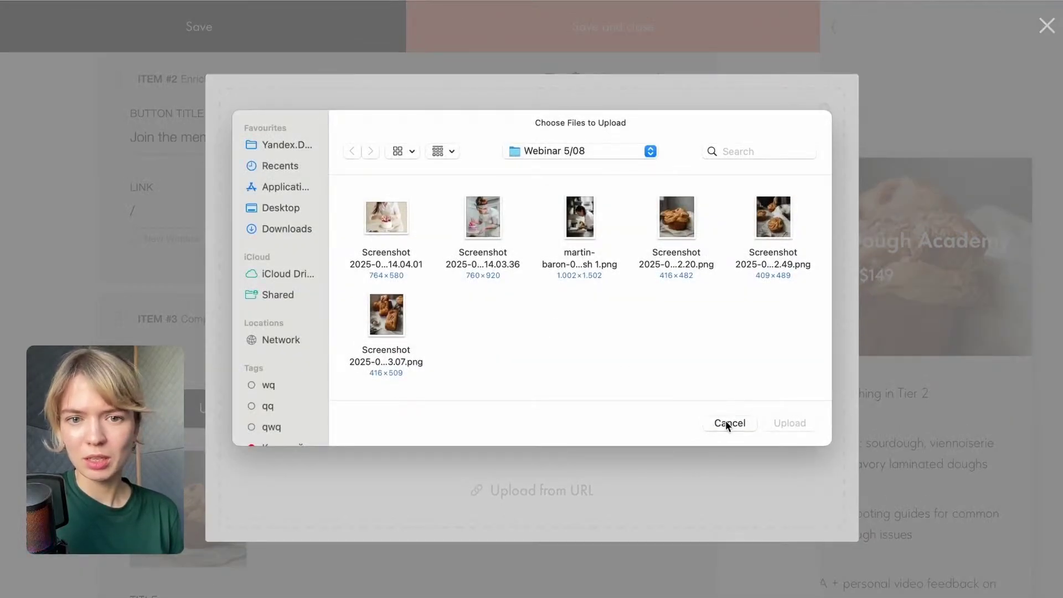
click(725, 420)
click(589, 542)
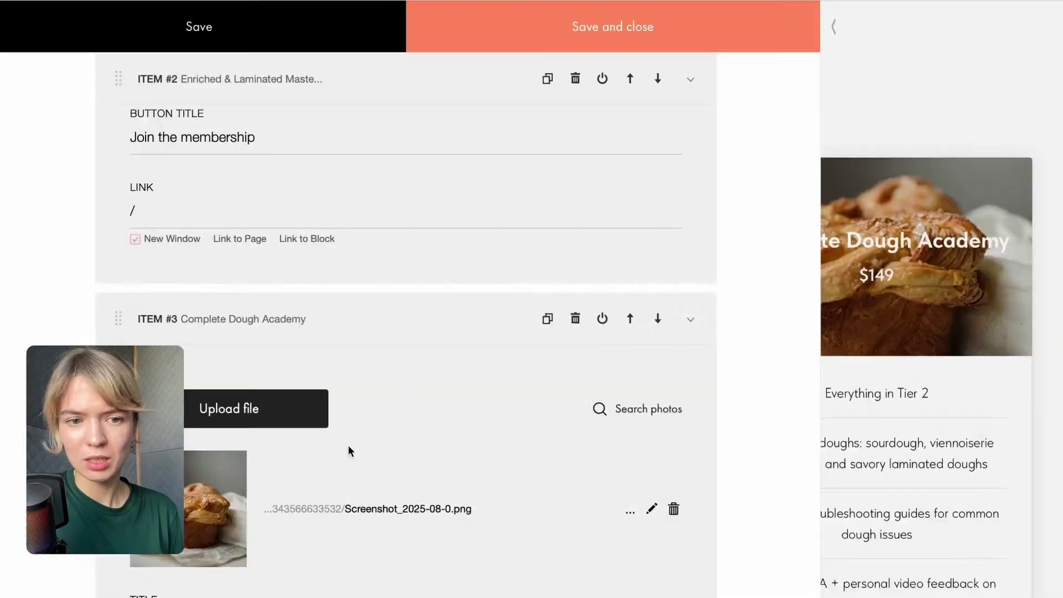
Search Unsplash for 'pastry', load more results and insert the cake photo for Item #3.
click(636, 409)
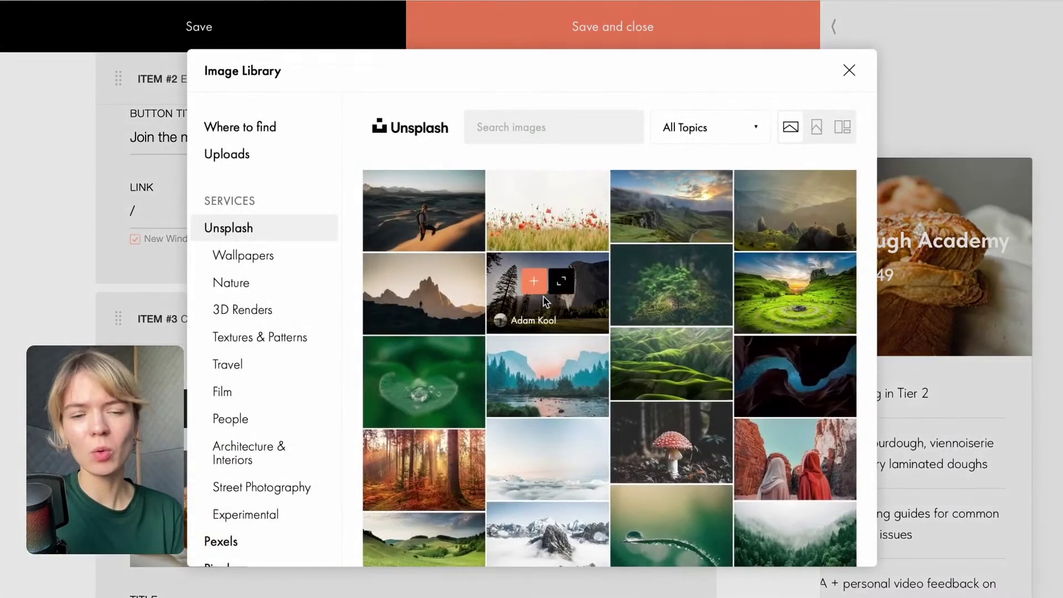
click(509, 132)
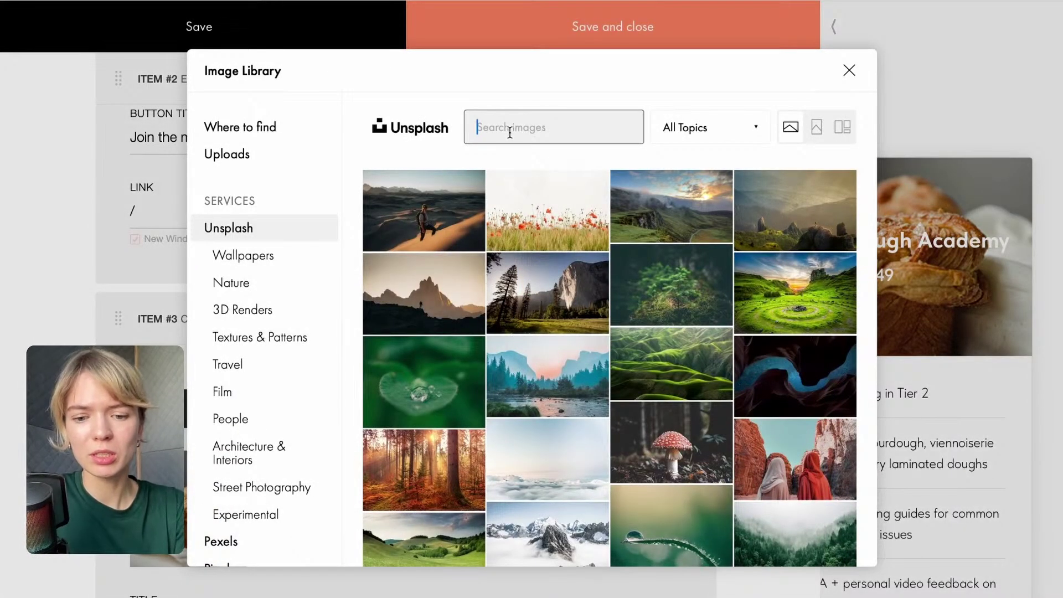
click(510, 132)
text(pastry)
key(Return)
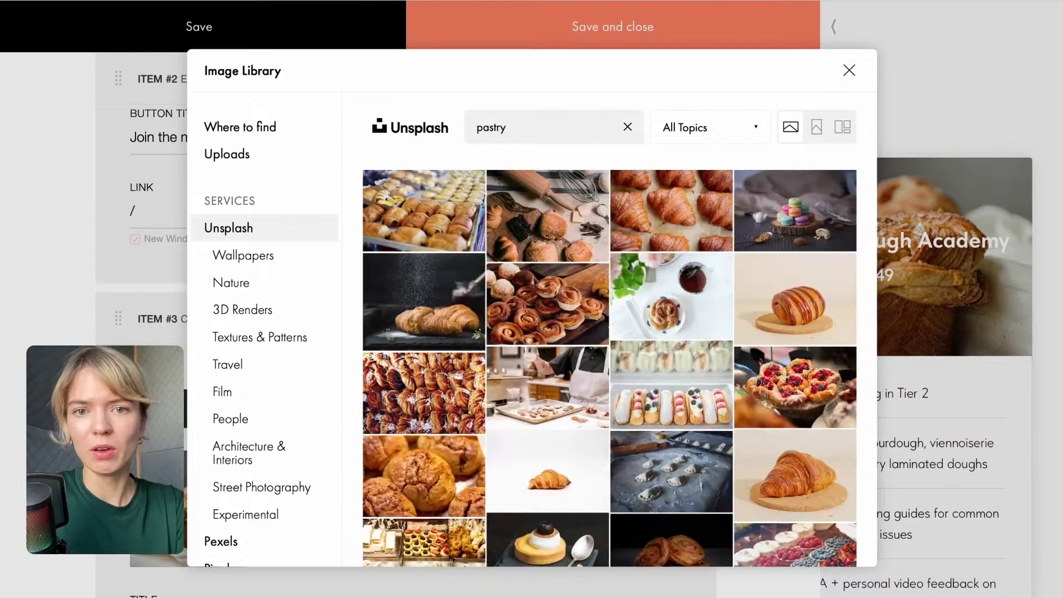
scroll(529, 226, down, 6)
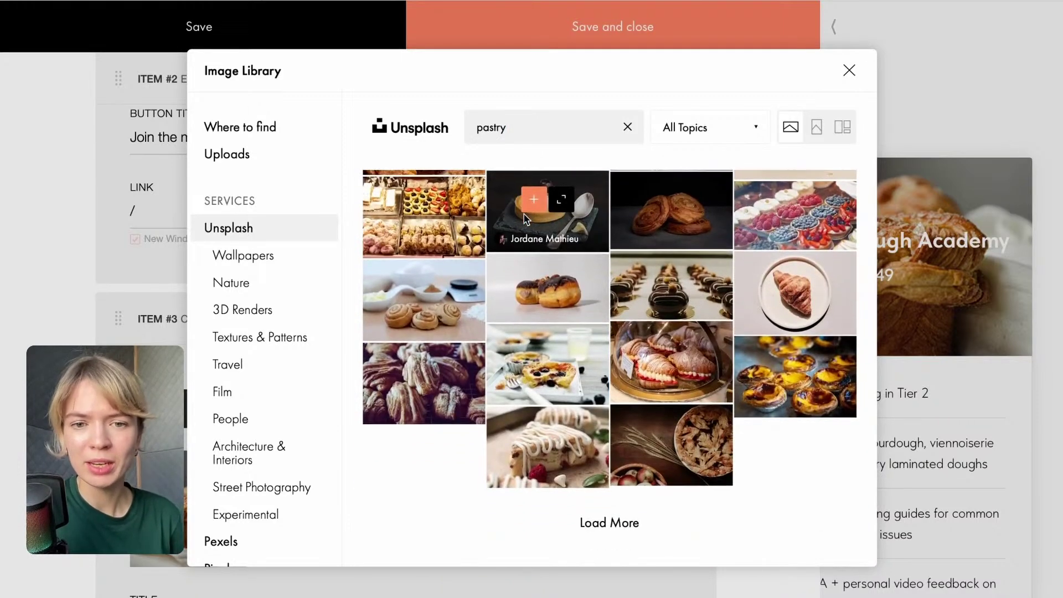
click(601, 526)
scroll(547, 357, down, 3)
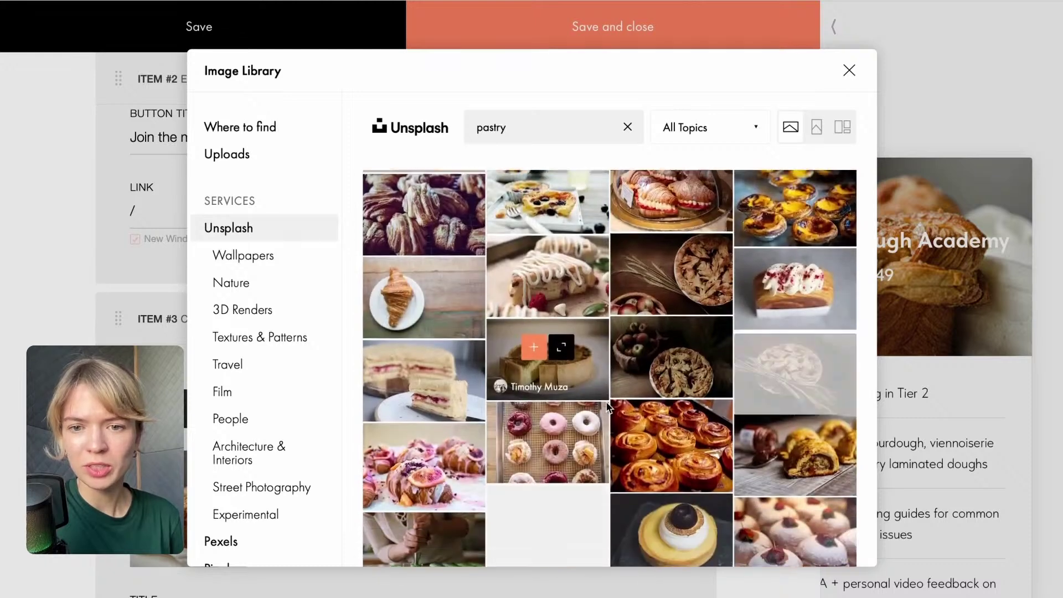
scroll(703, 417, down, 4)
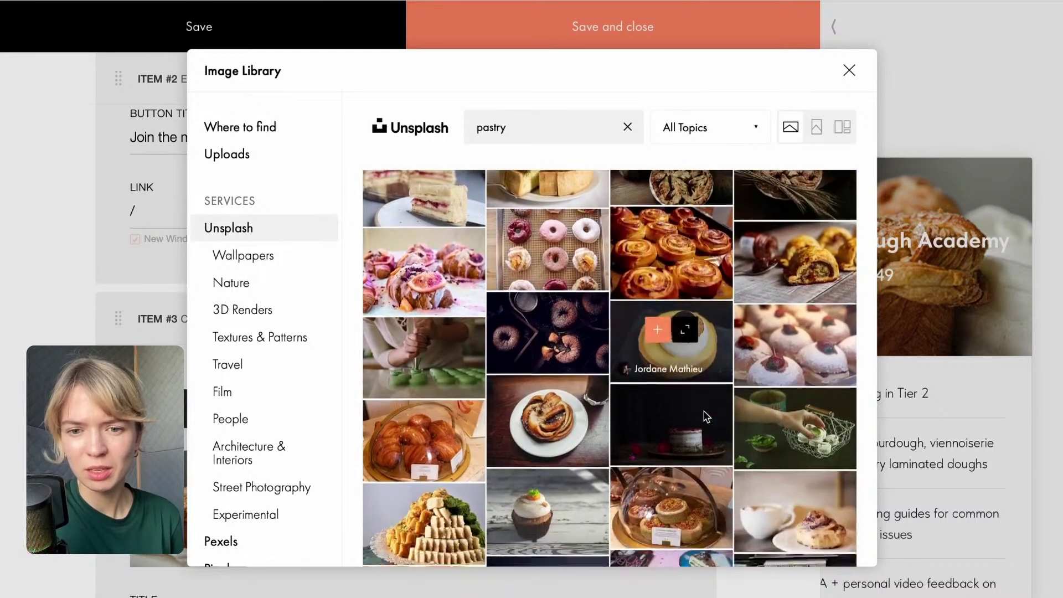
scroll(642, 370, down, 1)
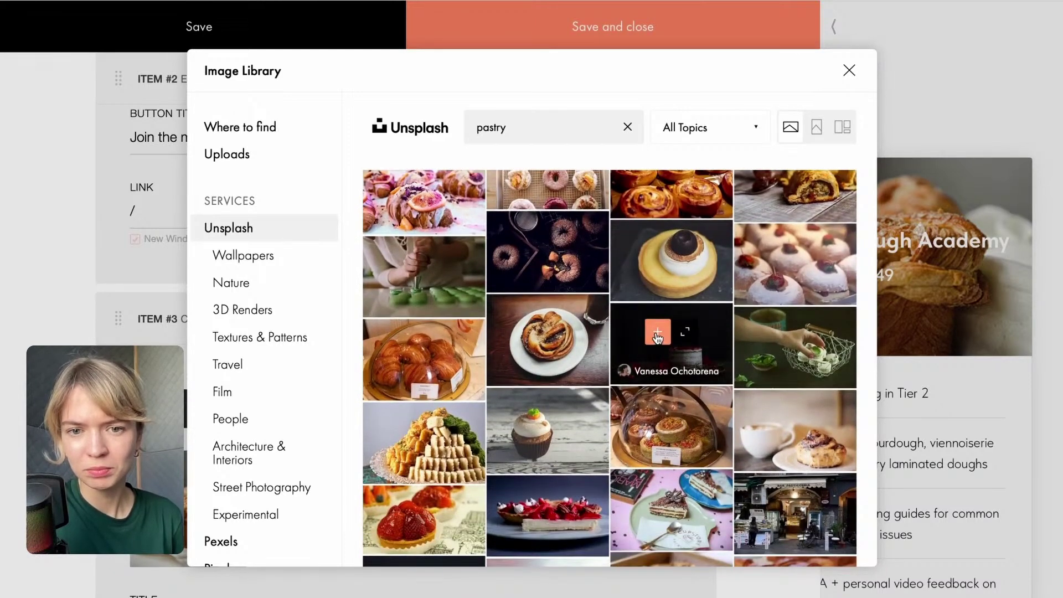
click(657, 332)
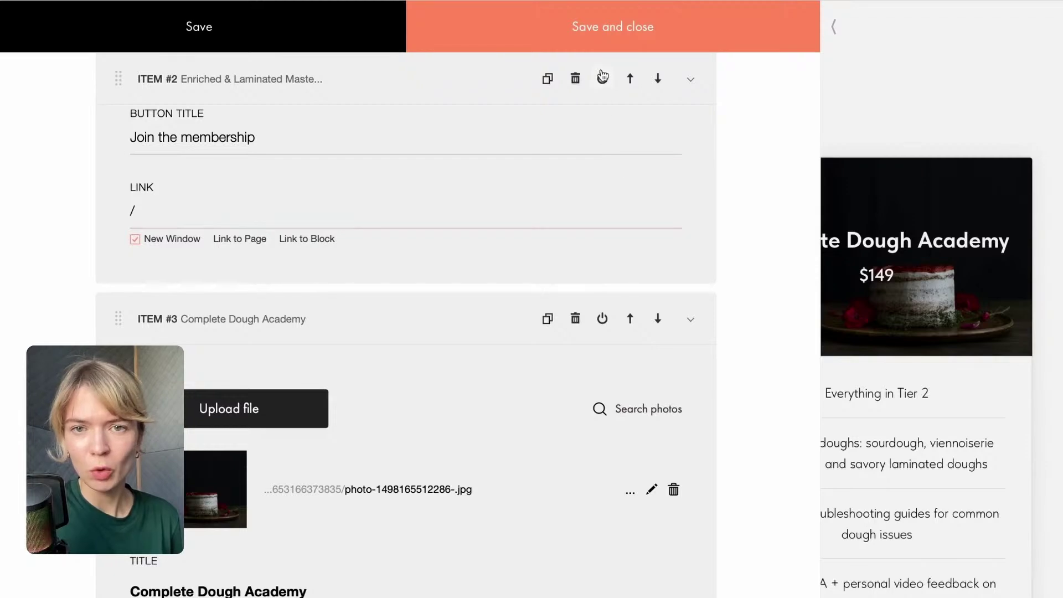
Save and close the card editor, then scroll down past the pricing cards to the add-block bar.
click(585, 35)
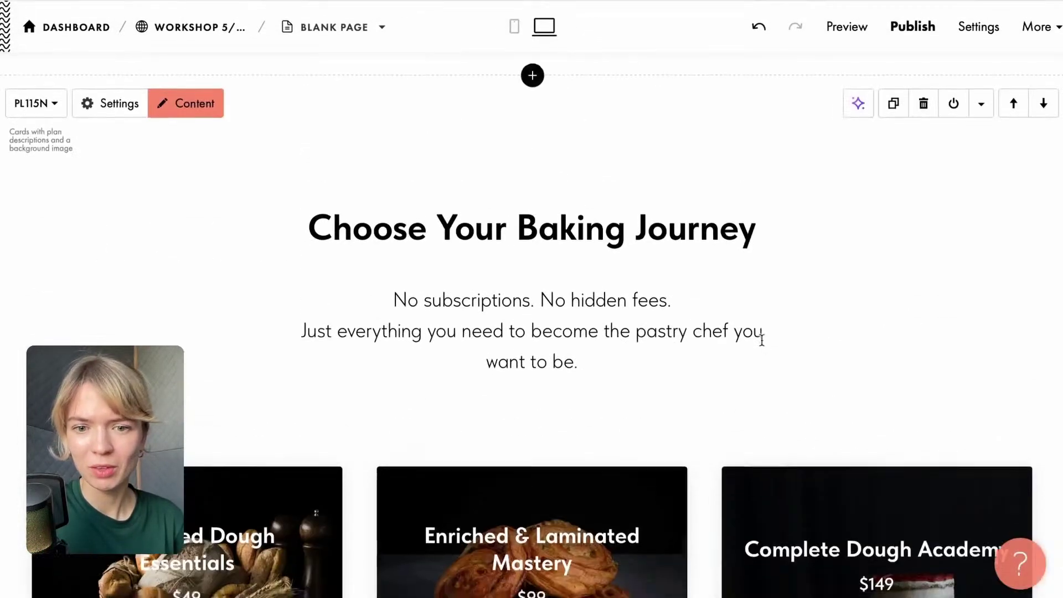
scroll(780, 368, down, 5)
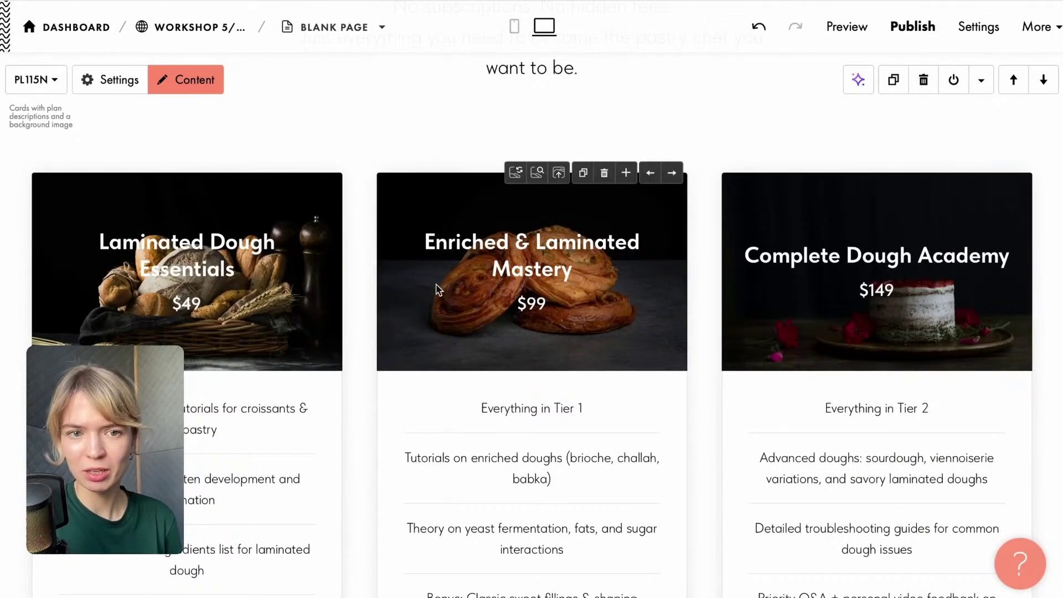
scroll(434, 290, down, 1)
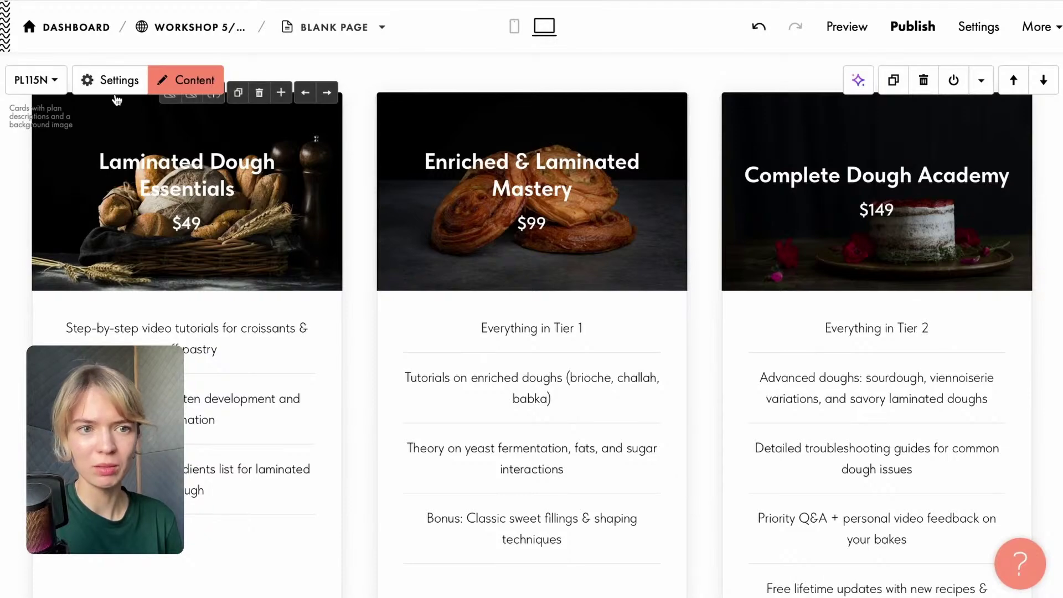
scroll(270, 358, down, 5)
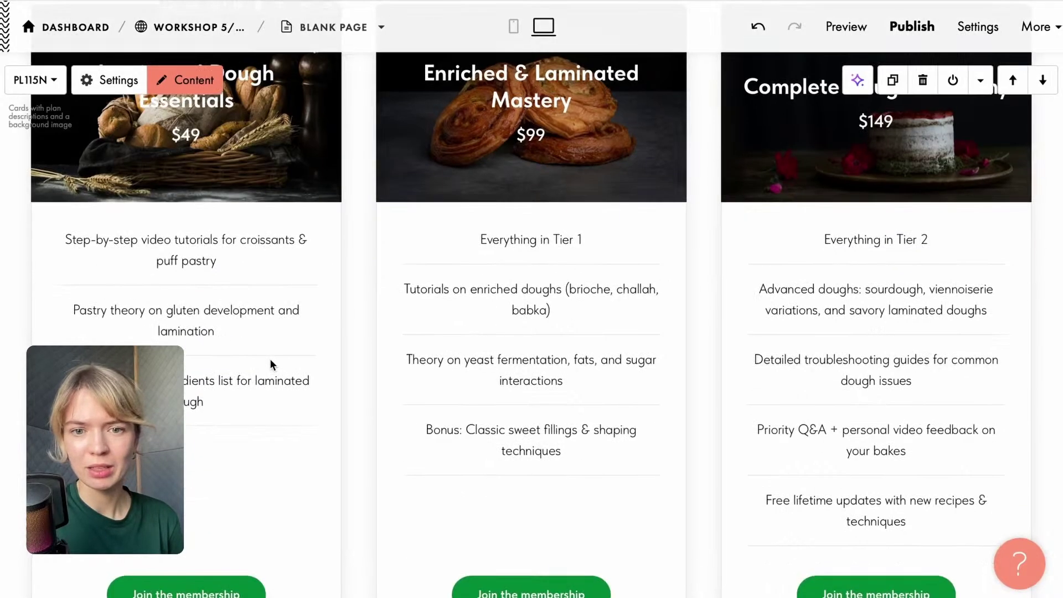
scroll(274, 378, up, 15)
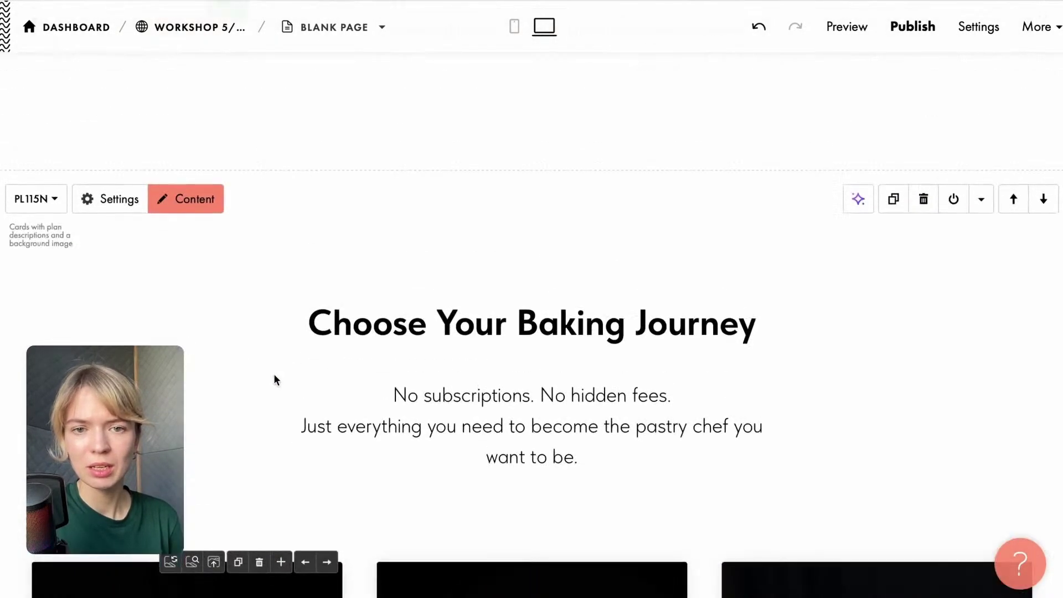
scroll(274, 373, up, 10)
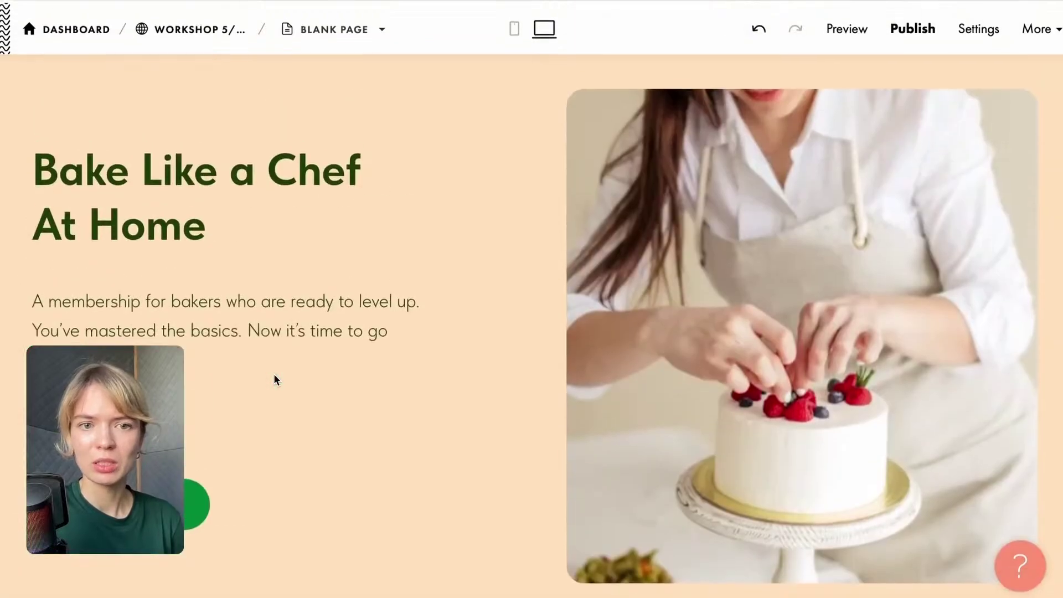
scroll(533, 389, down, 15)
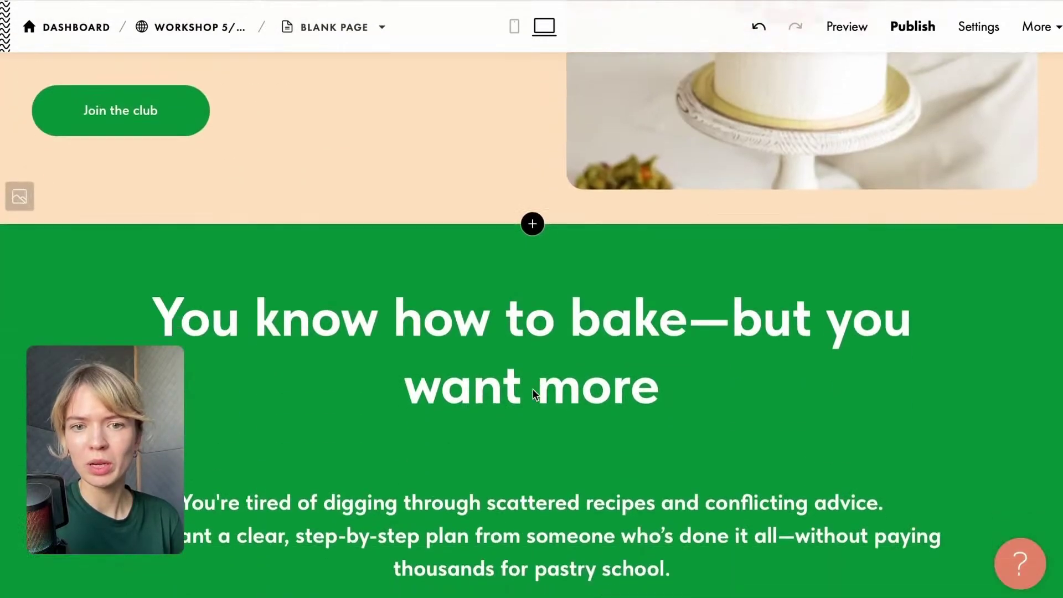
scroll(532, 385, down, 10)
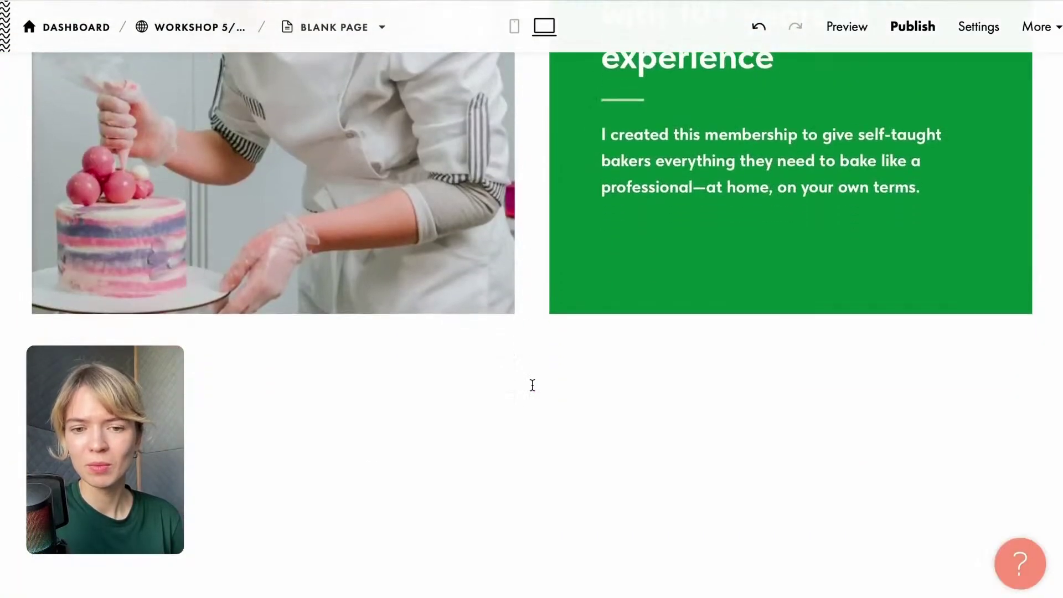
scroll(532, 385, down, 15)
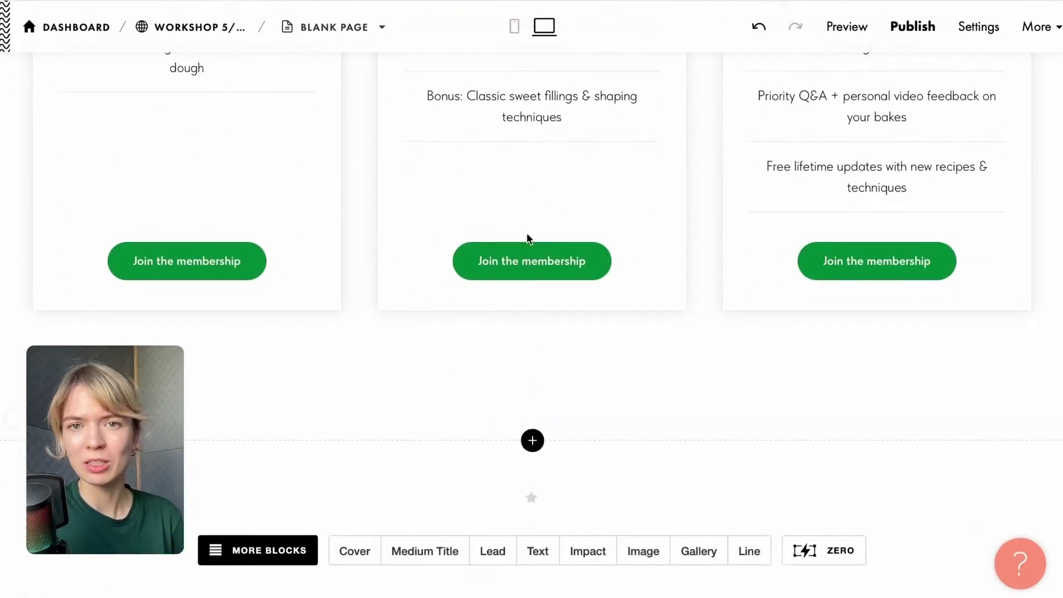
click(978, 1)
scroll(668, 343, down, 1)
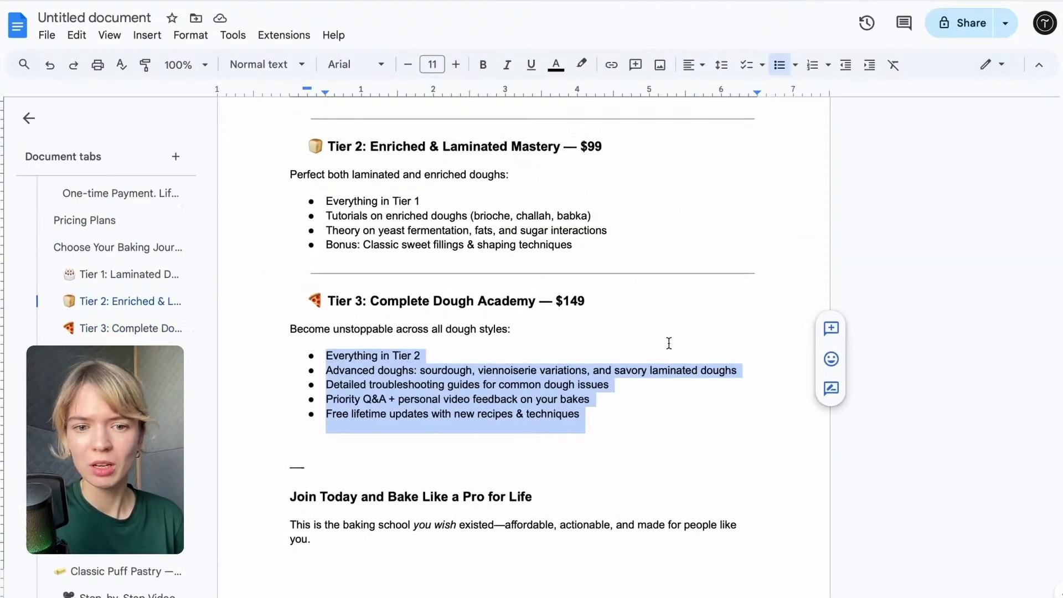
scroll(669, 343, down, 1)
scroll(562, 413, down, 1)
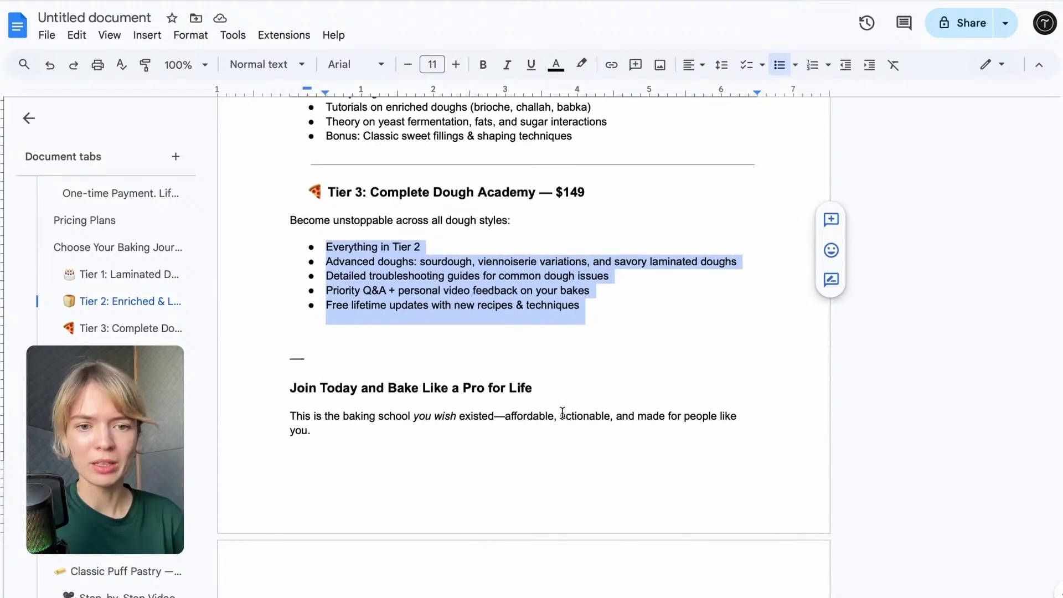
click(185, 1)
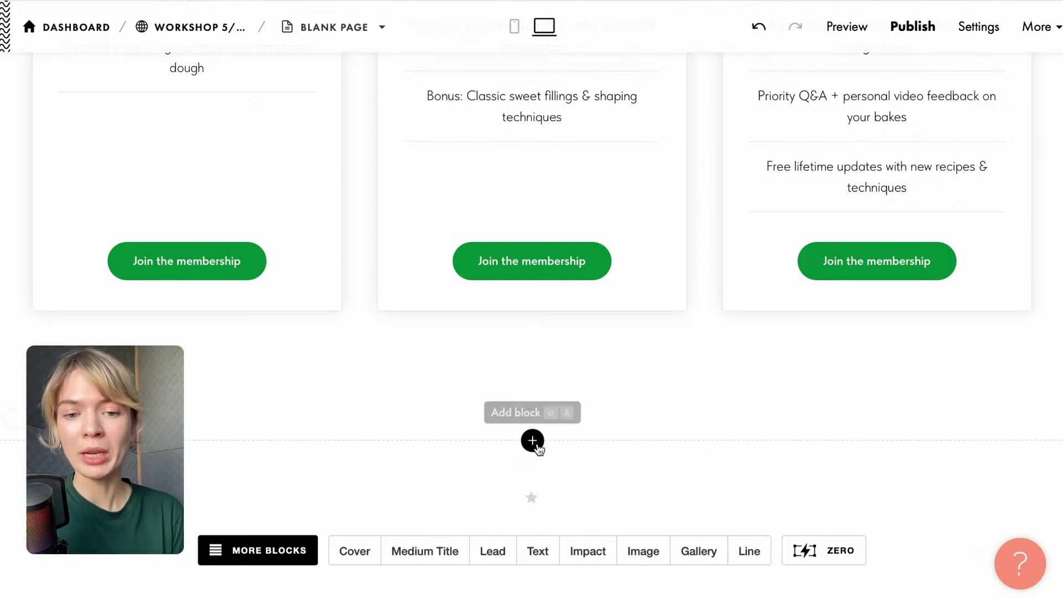
Add the TS104N 'Slider with review cards' block from the Reviews category below the pricing cards.
click(532, 441)
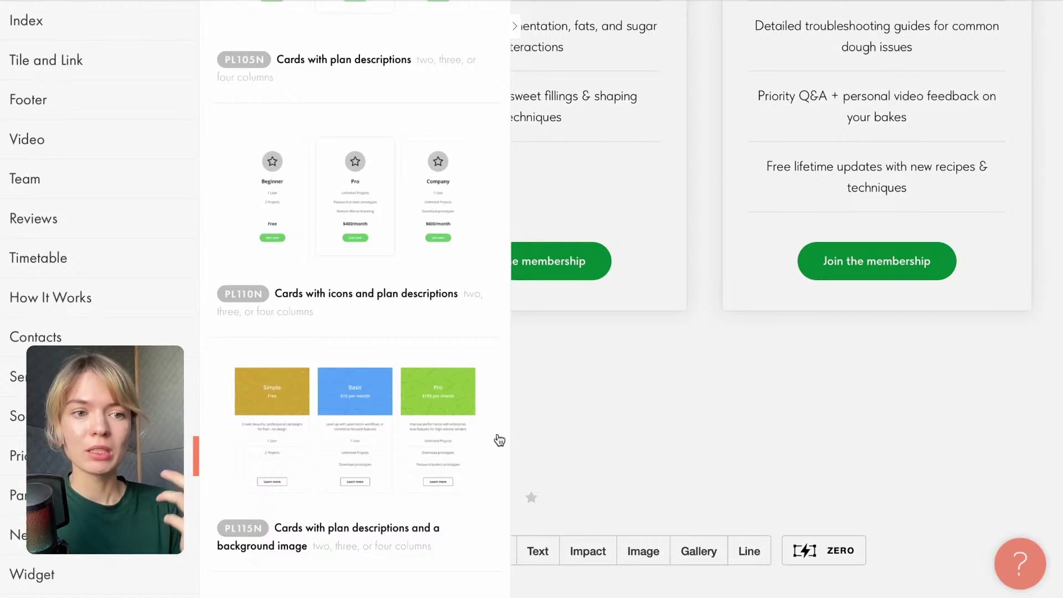
click(72, 228)
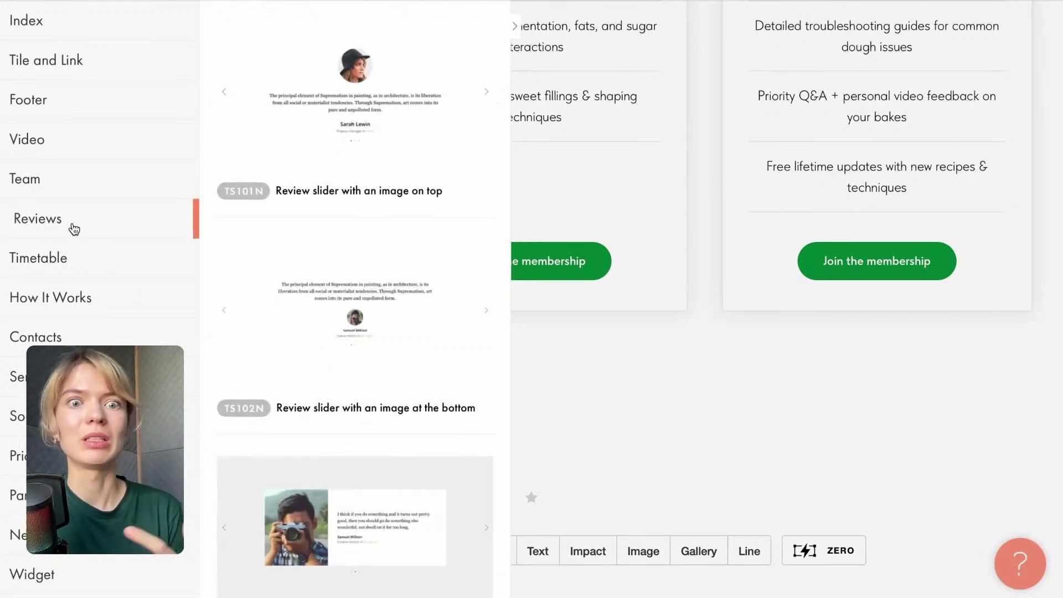
scroll(413, 432, down, 5)
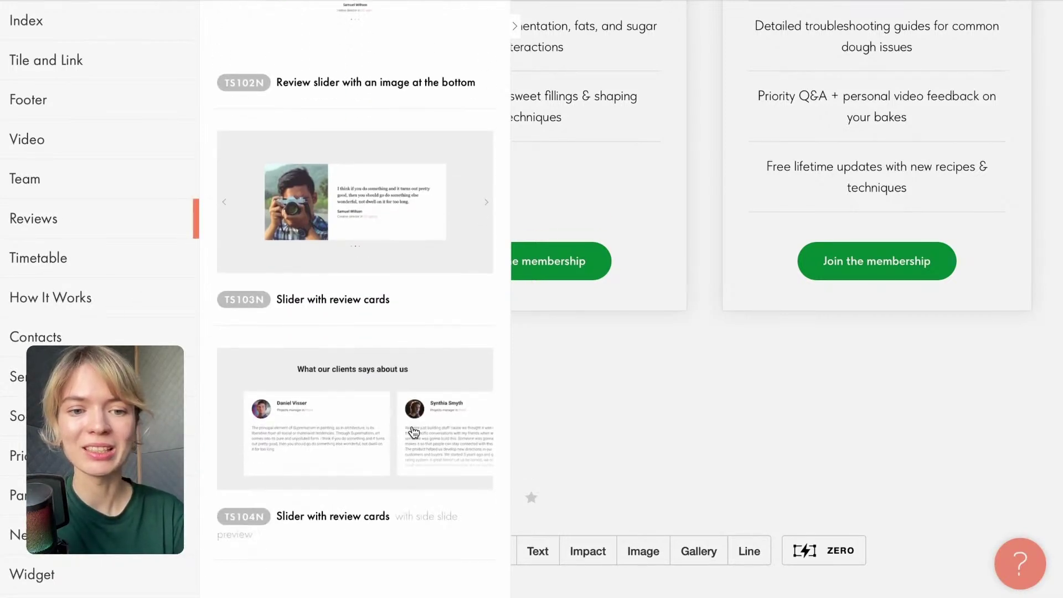
click(439, 359)
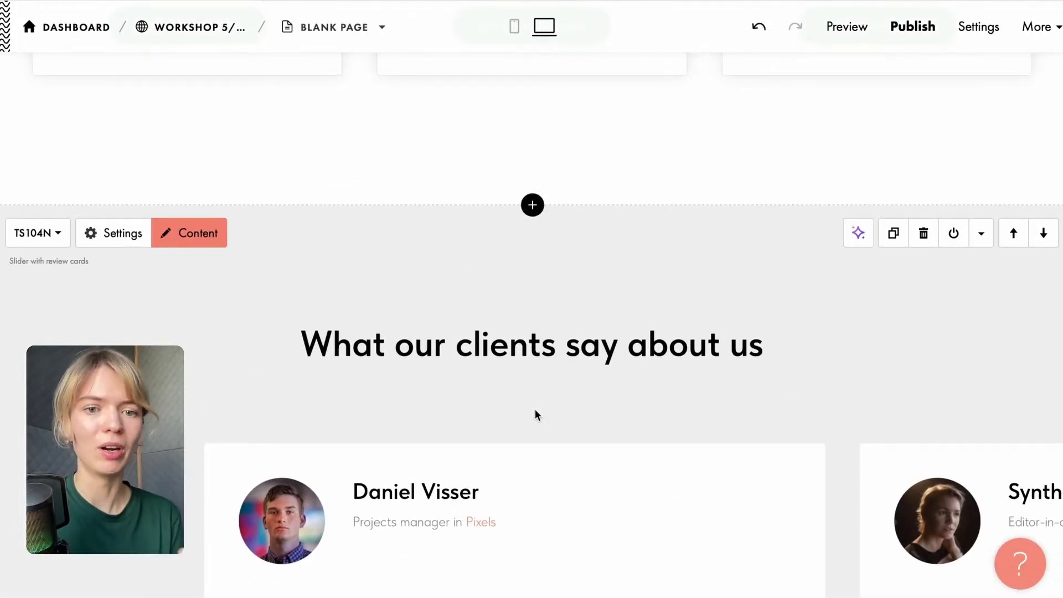
click(99, 240)
click(399, 253)
scroll(399, 254, down, 3)
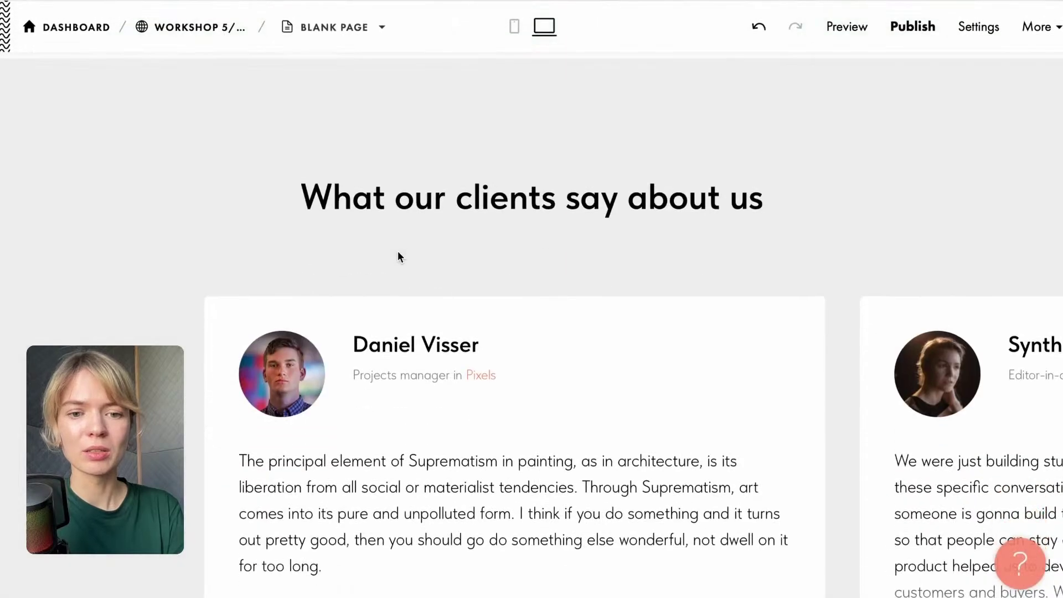
scroll(407, 269, down, 3)
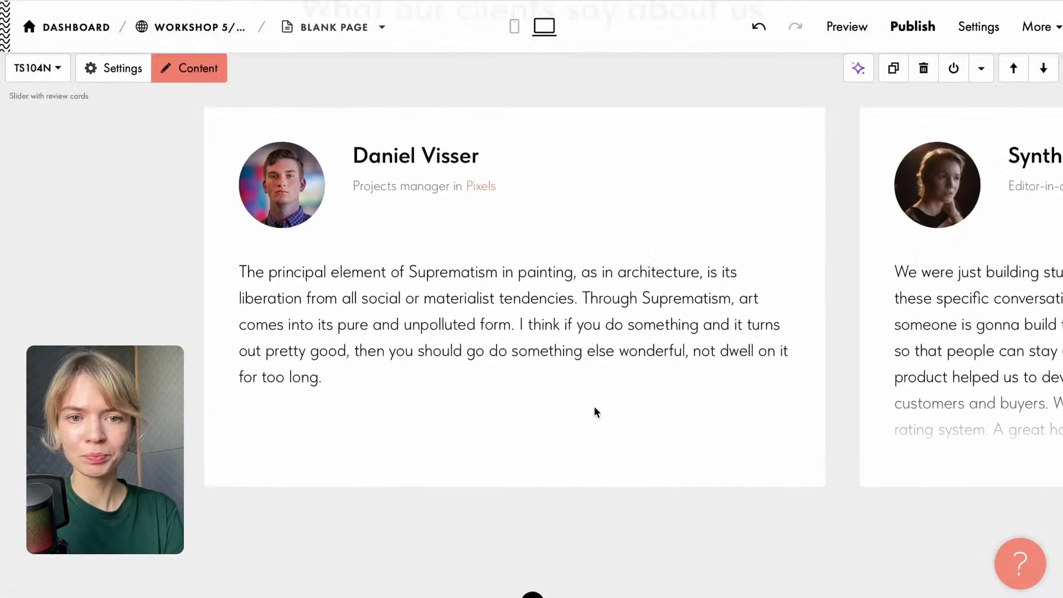
scroll(594, 406, up, 3)
Retitle the heading 'What members say about the Baking Club', breaking the line before 'about'.
click(482, 226)
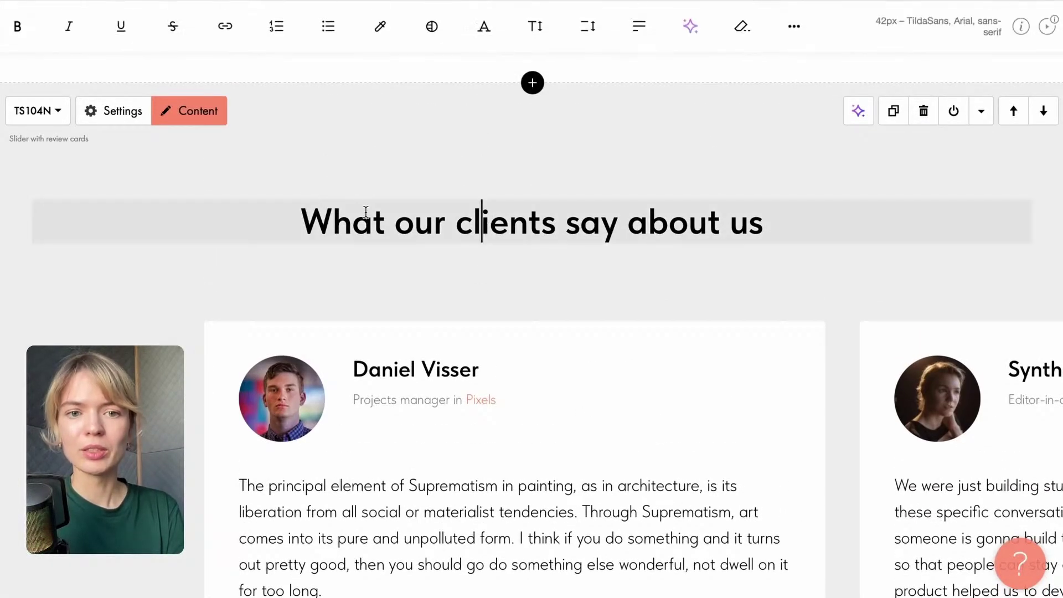
drag(398, 228, 792, 211)
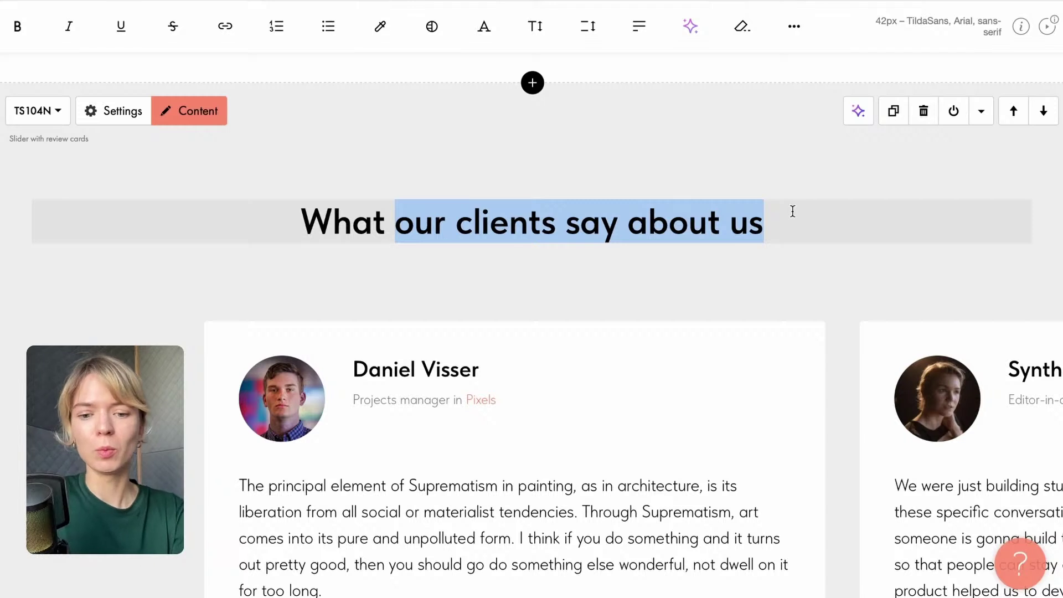
text(our)
key(BackSpace)
key(BackSpace)
key(BackSpace)
key(BackSpace)
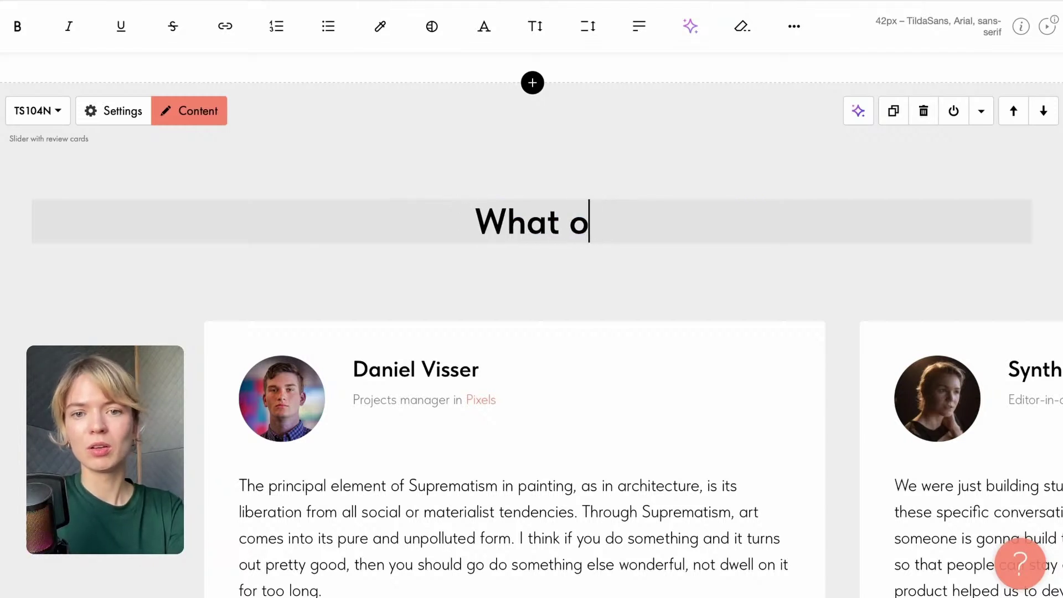
text(member)
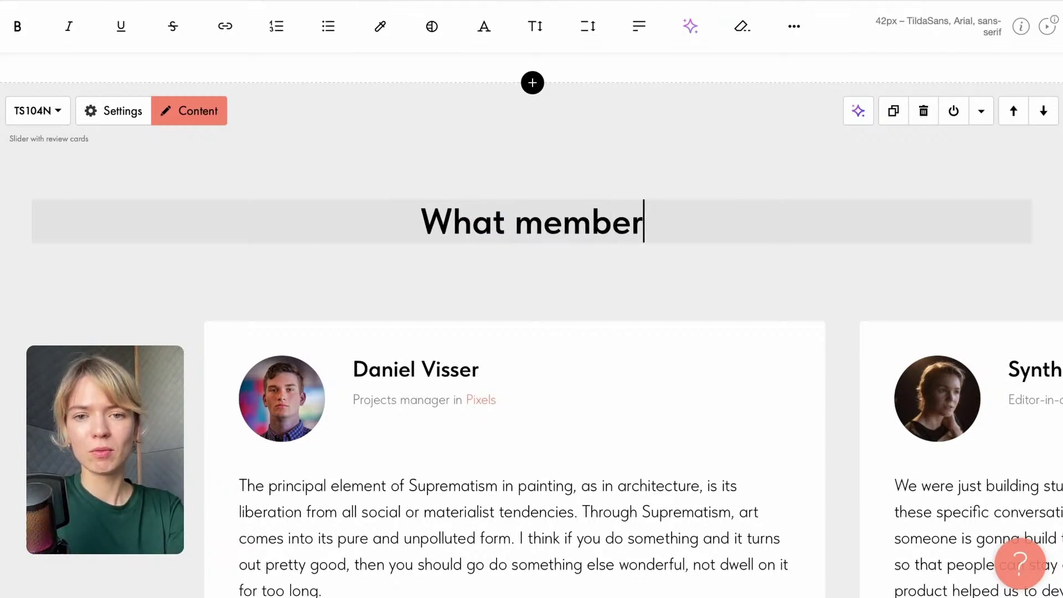
text(s say )
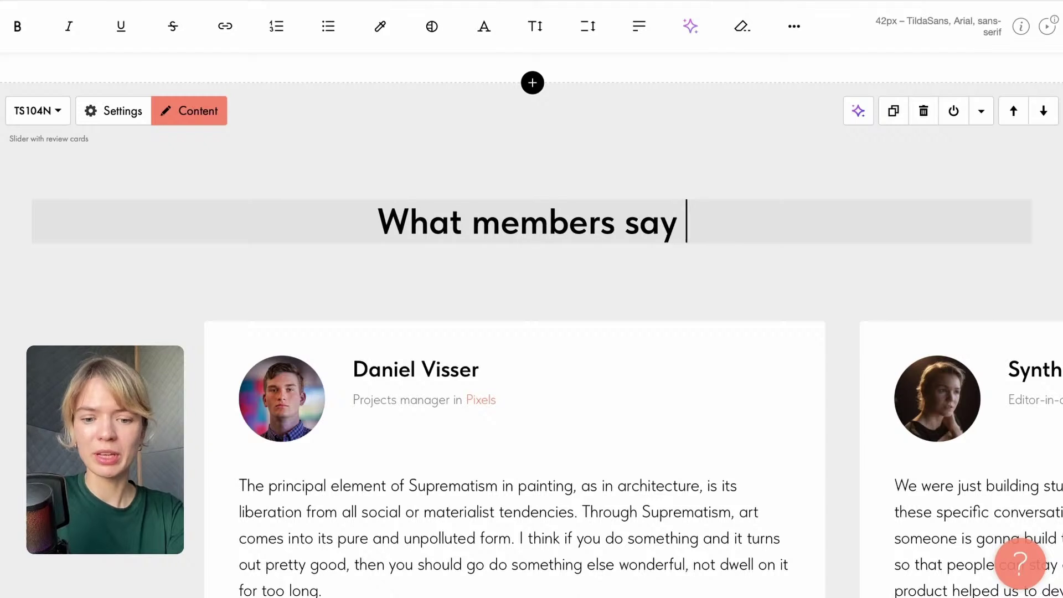
text(about t)
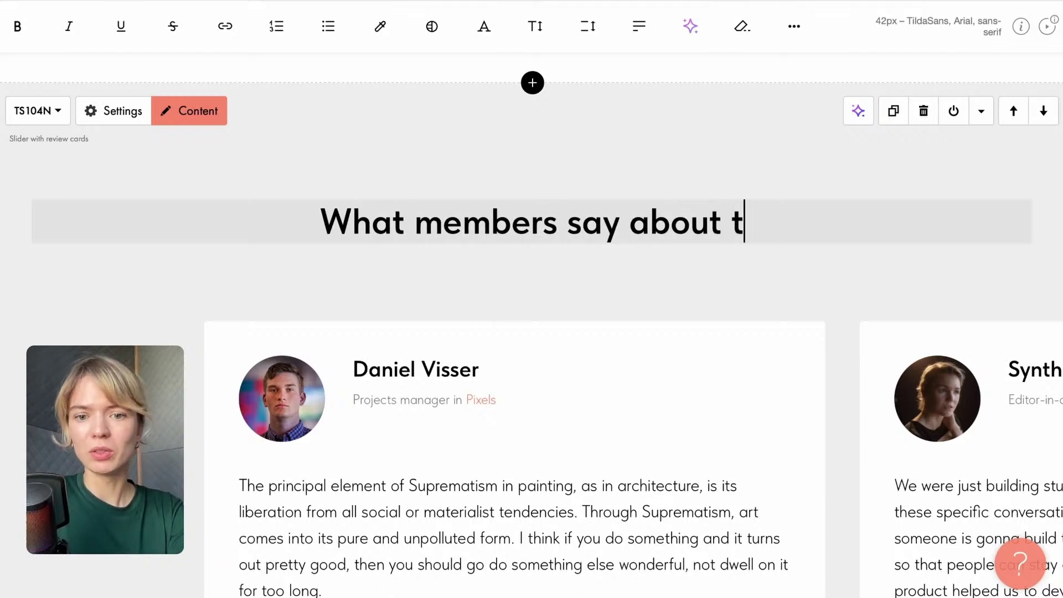
text(he Bakin)
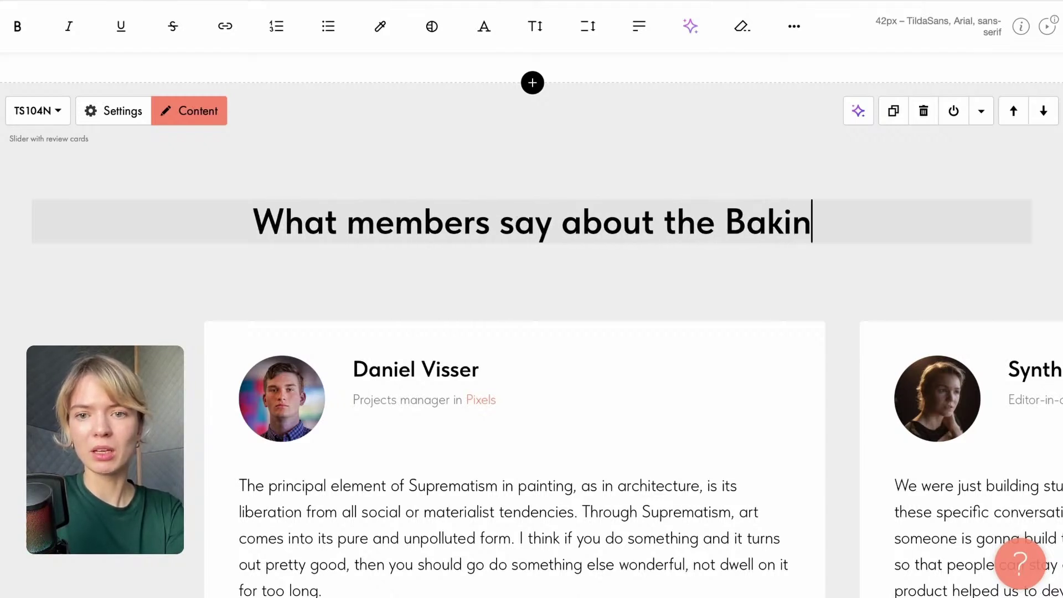
text(g Club)
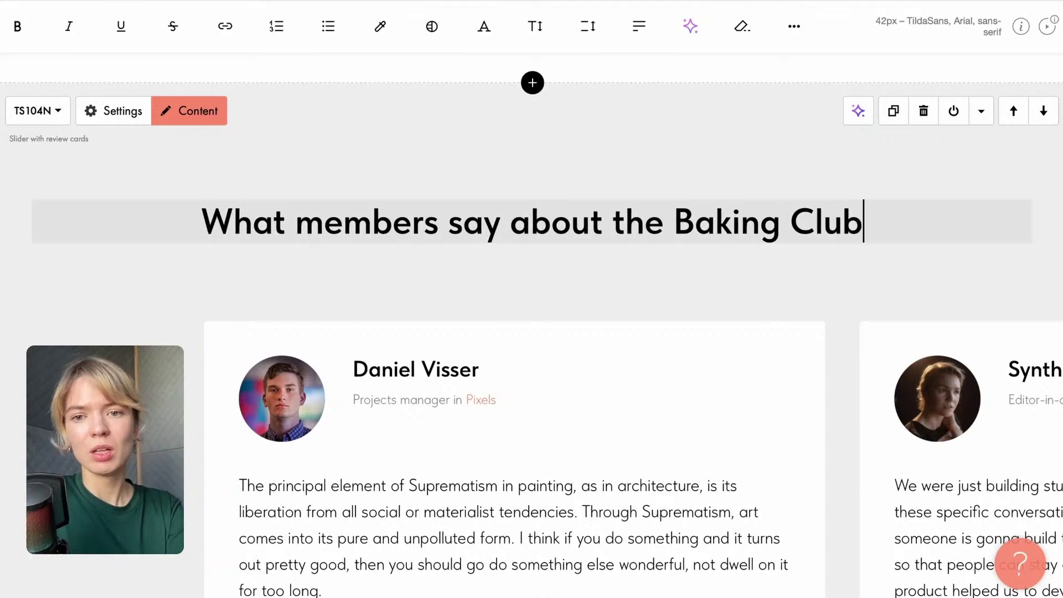
click(509, 222)
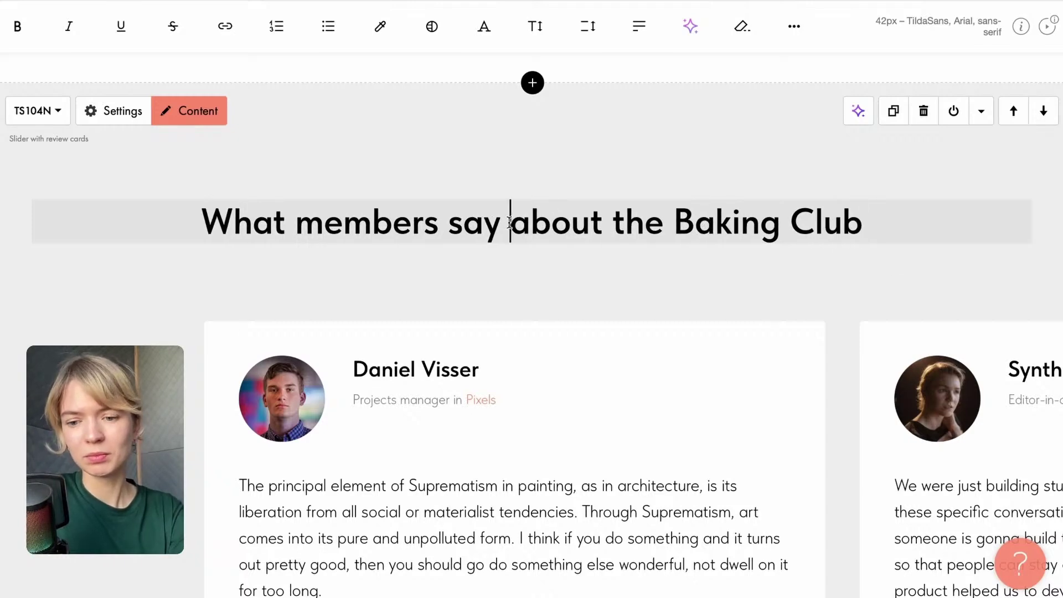
key(Return)
click(619, 322)
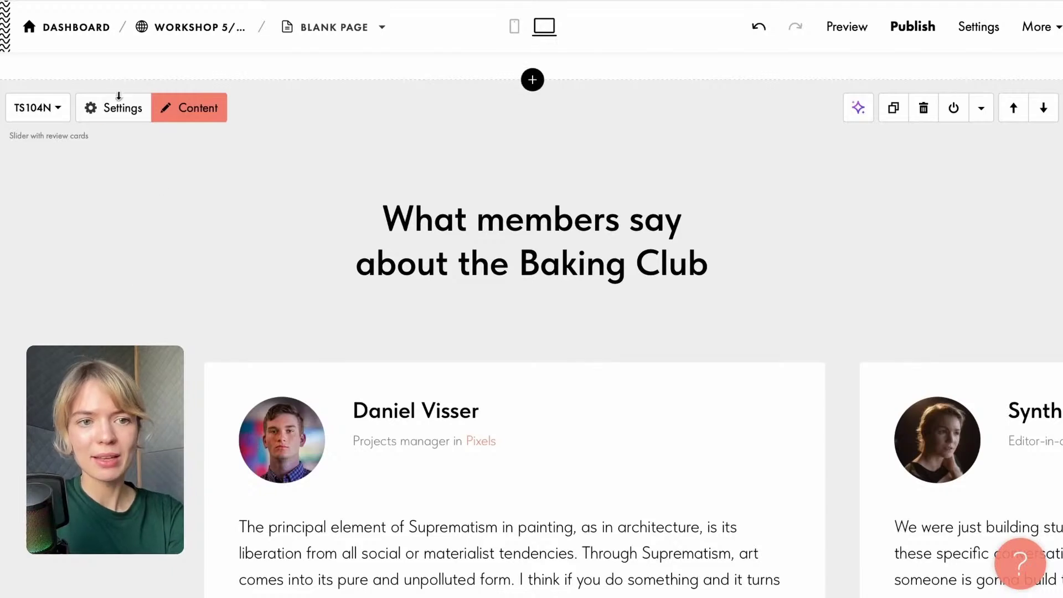
Set the reviews block background colour to peach #FFE0BC.
click(109, 118)
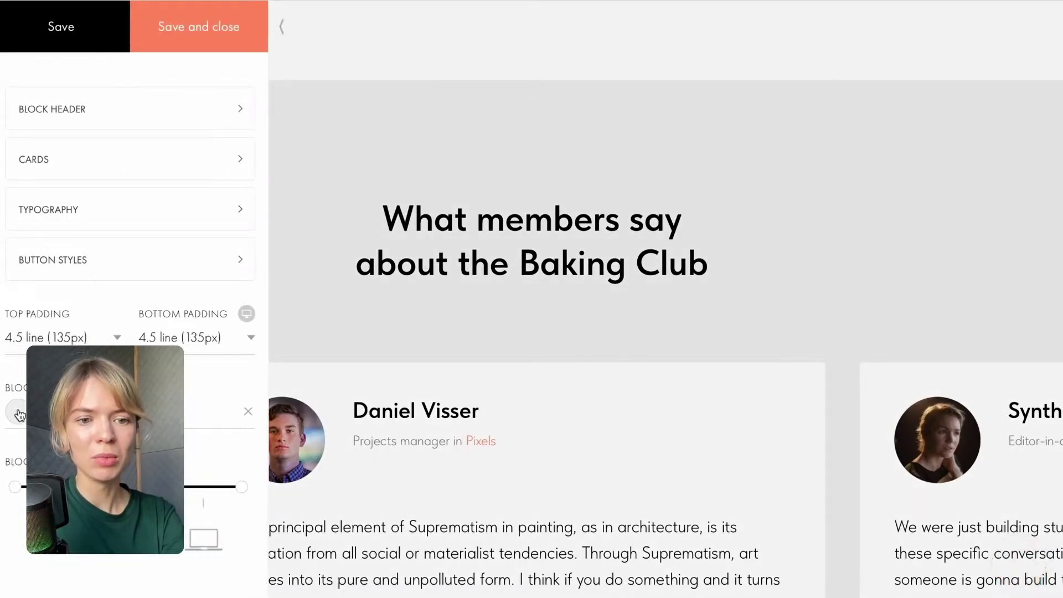
click(19, 413)
click(179, 577)
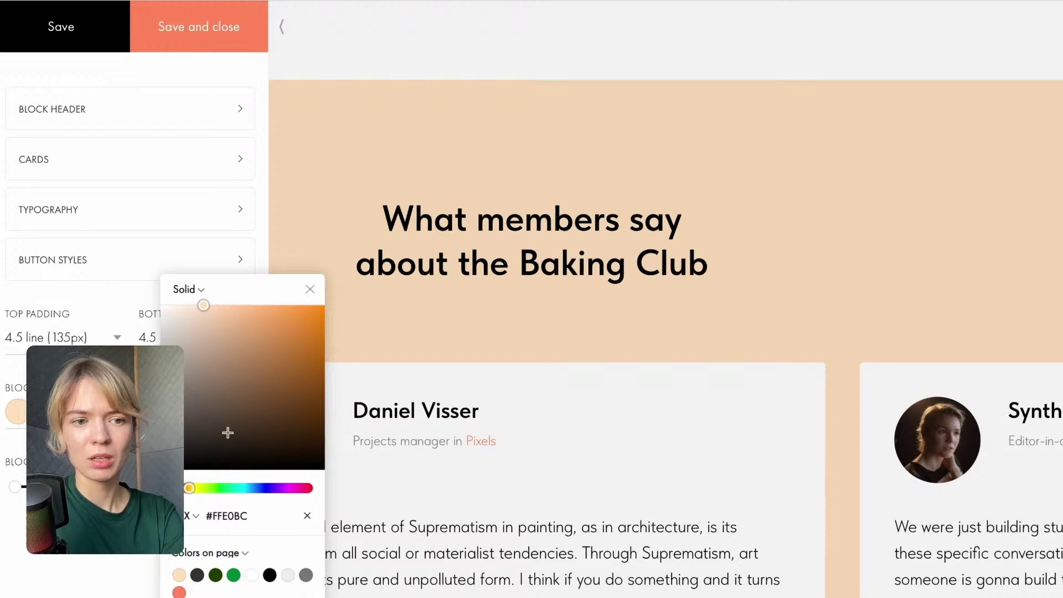
click(181, 44)
Inspect the review cards' appearance settings, including the border width.
click(111, 115)
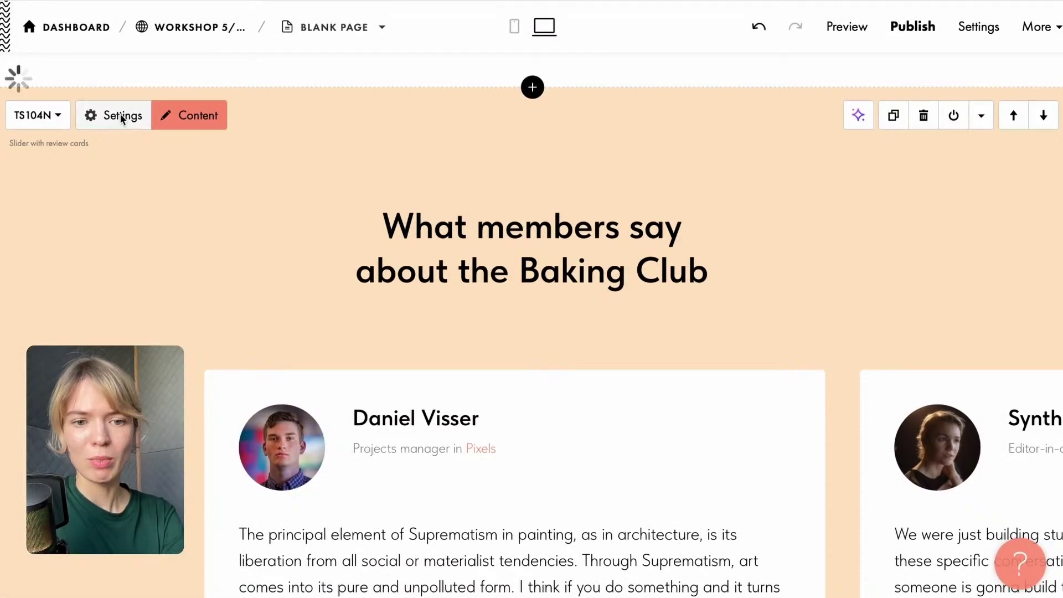
scroll(83, 266, down, 3)
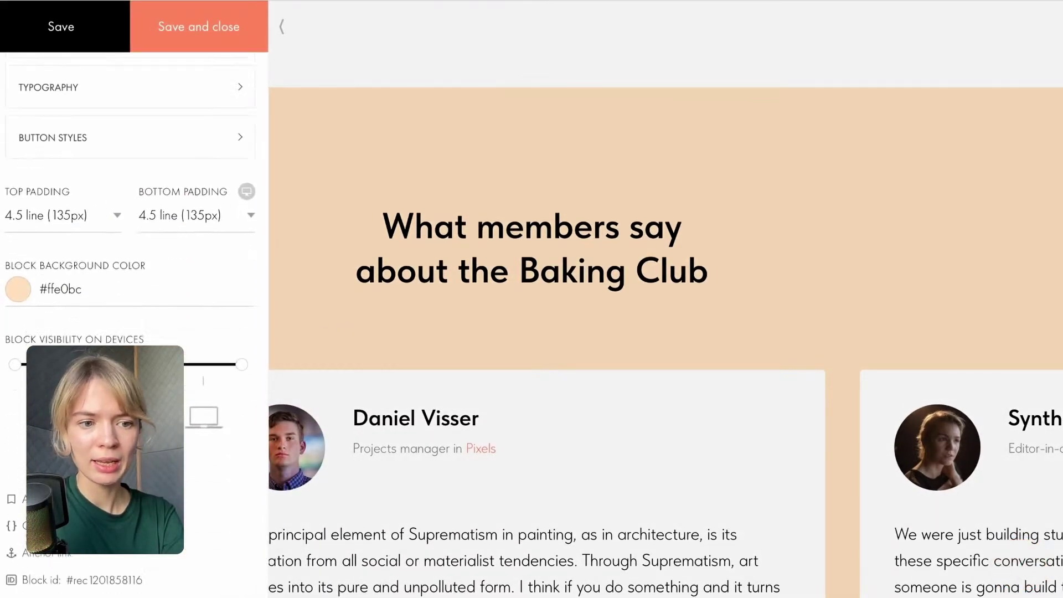
scroll(84, 296, up, 3)
click(82, 267)
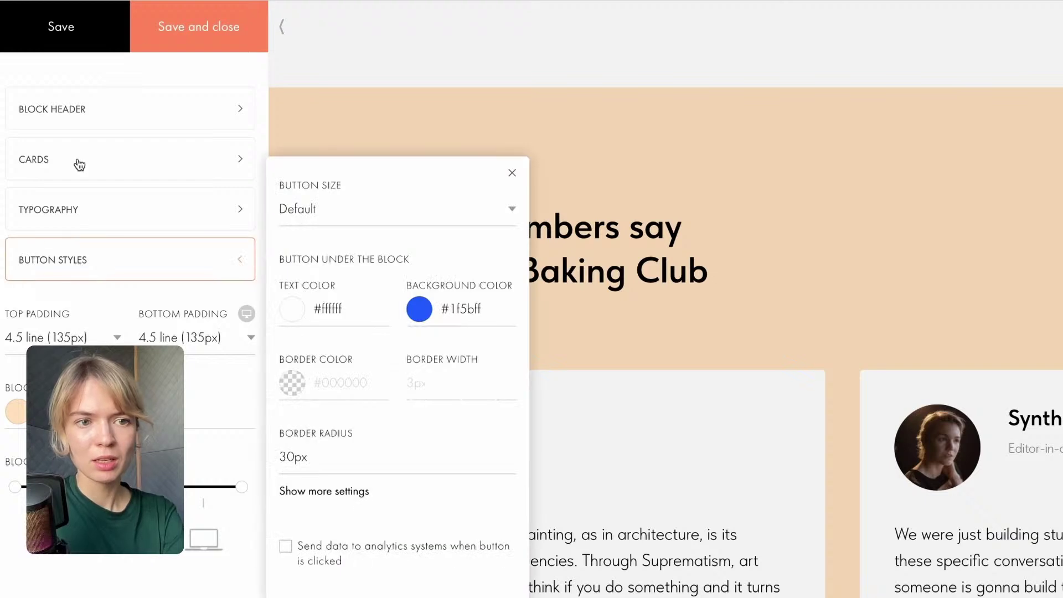
click(78, 161)
click(295, 439)
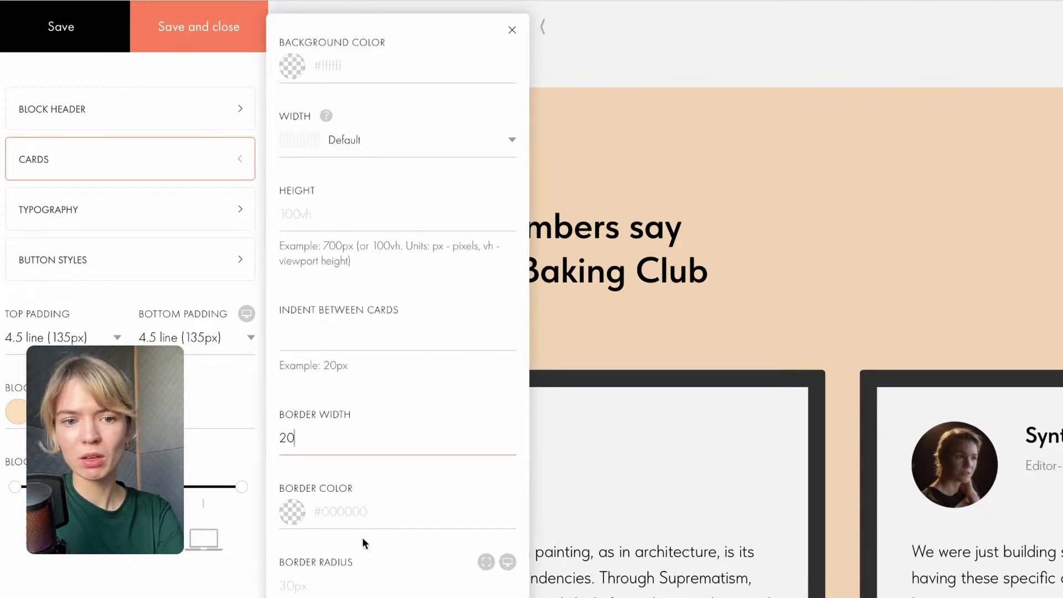
click(249, 425)
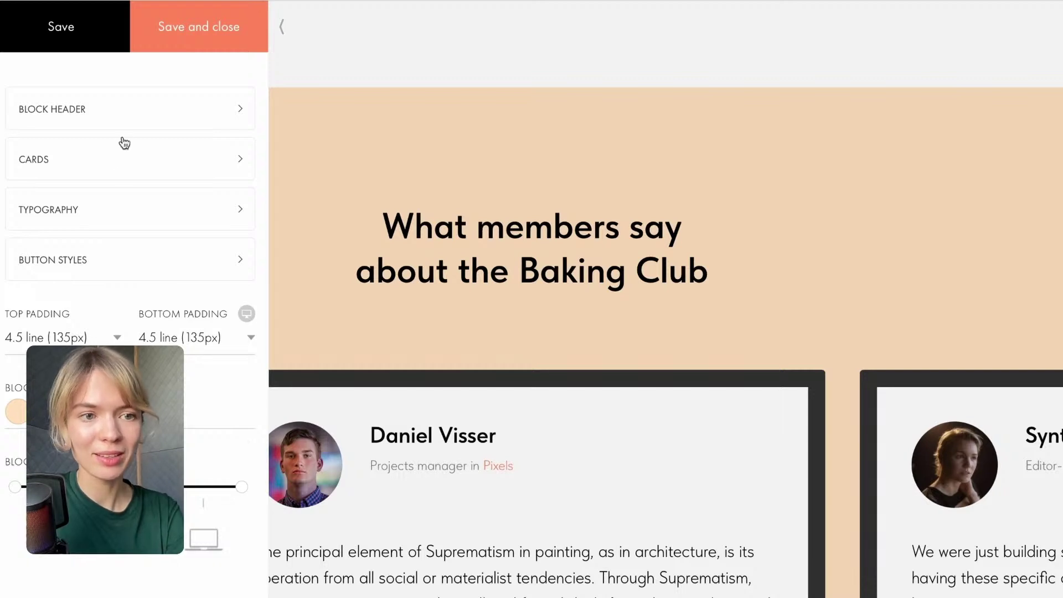
Clear the review cards' border width and set their border radius to 20, then save.
click(119, 168)
click(334, 436)
key(BackSpace)
key(BackSpace)
key(BackSpace)
key(BackSpace)
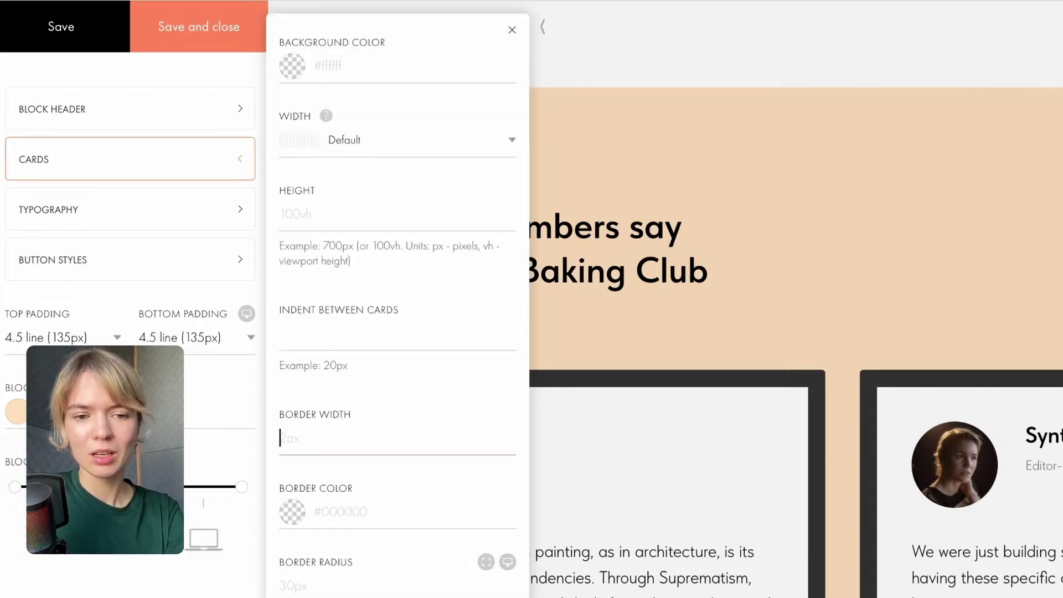
scroll(379, 487, down, 2)
click(353, 491)
text(20)
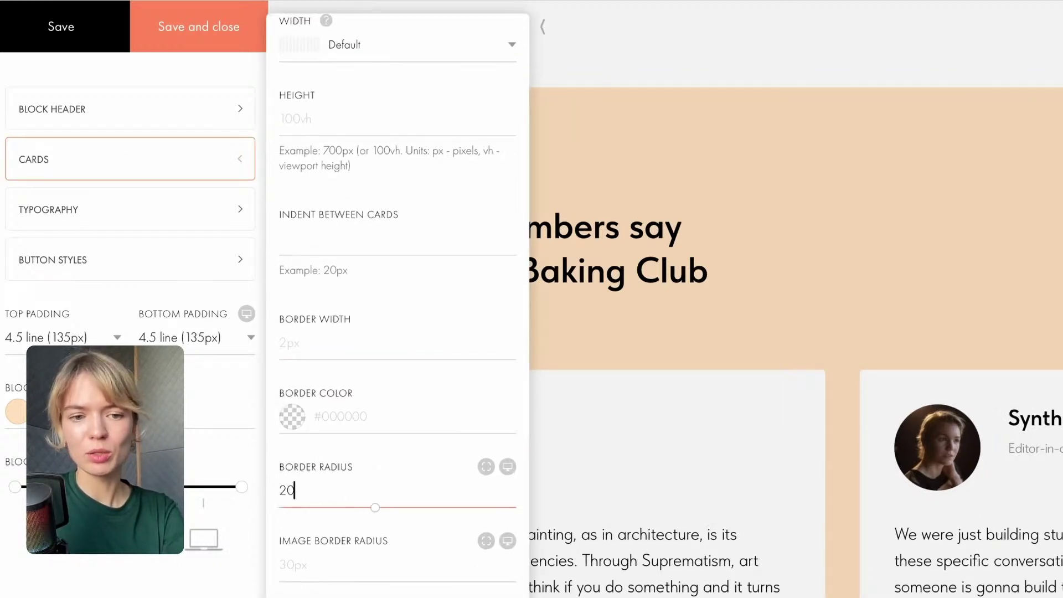
click(188, 38)
scroll(624, 499, down, 6)
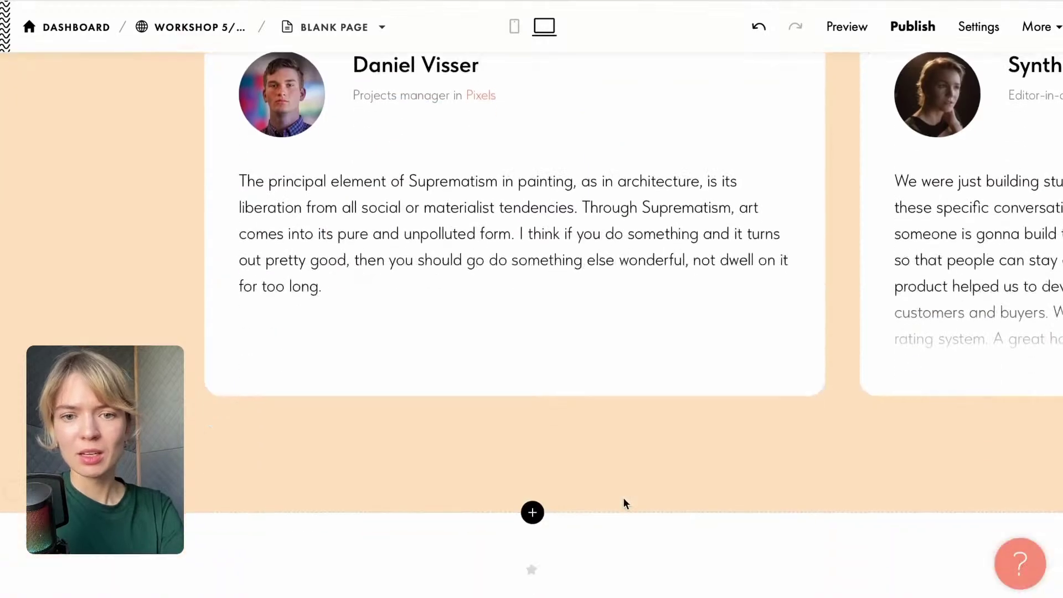
scroll(622, 497, up, 1)
scroll(622, 497, up, 3)
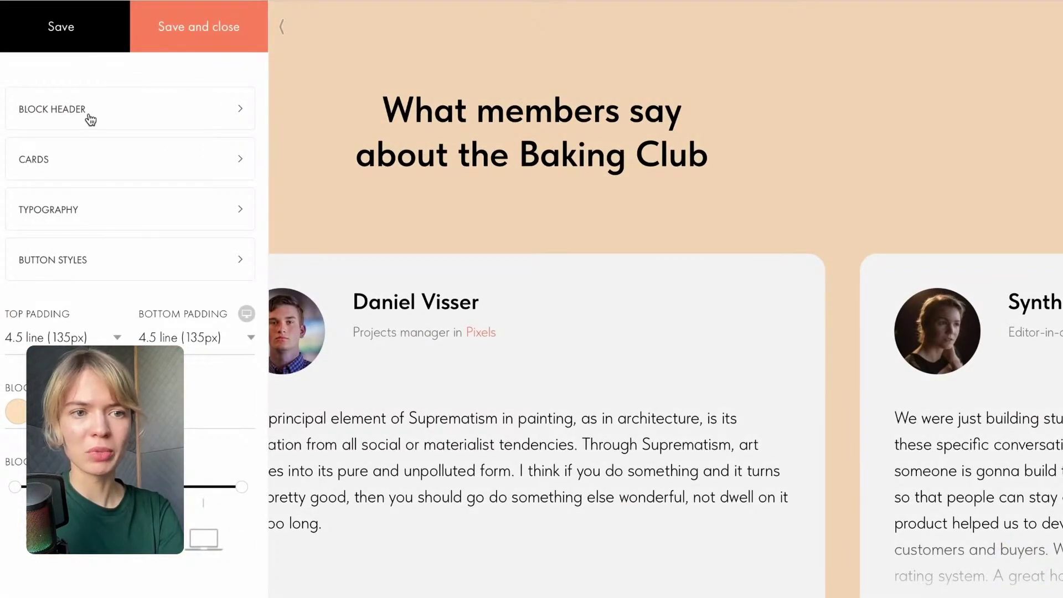
Make the section title dark green #1E3C00 and save.
click(90, 120)
click(393, 337)
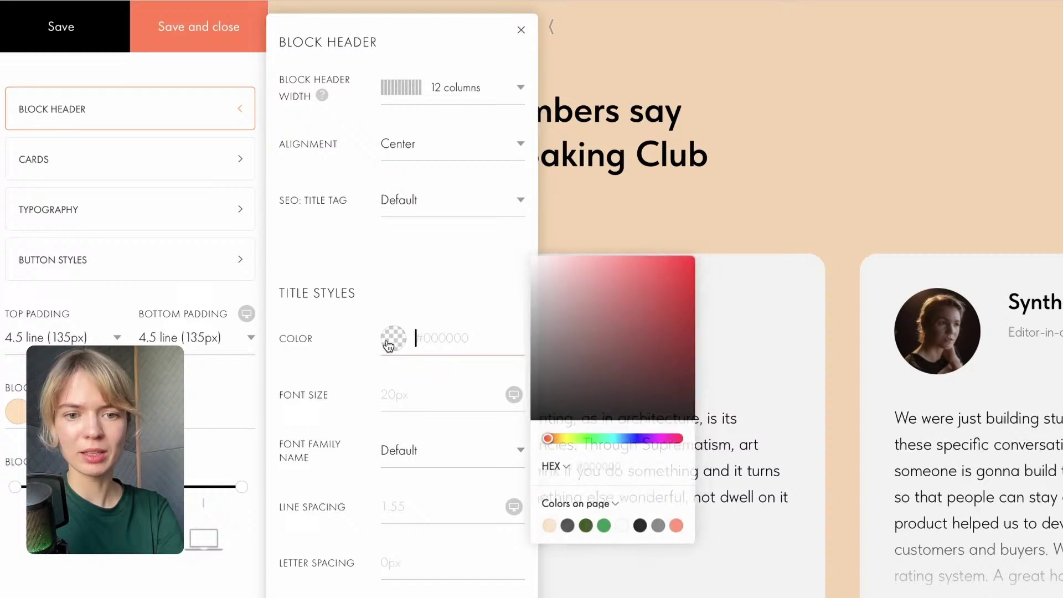
click(600, 525)
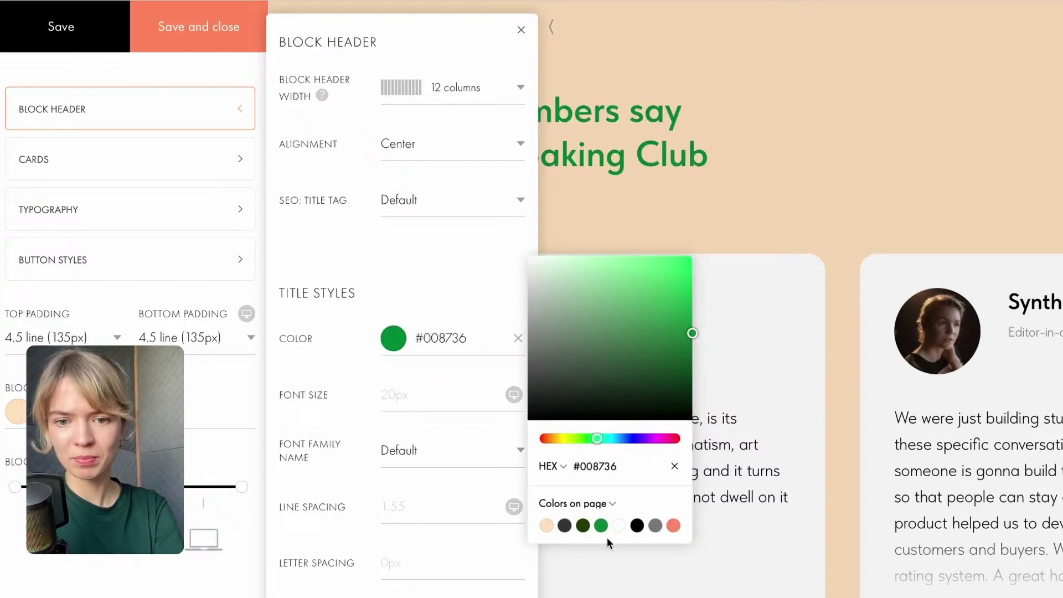
click(583, 524)
click(208, 36)
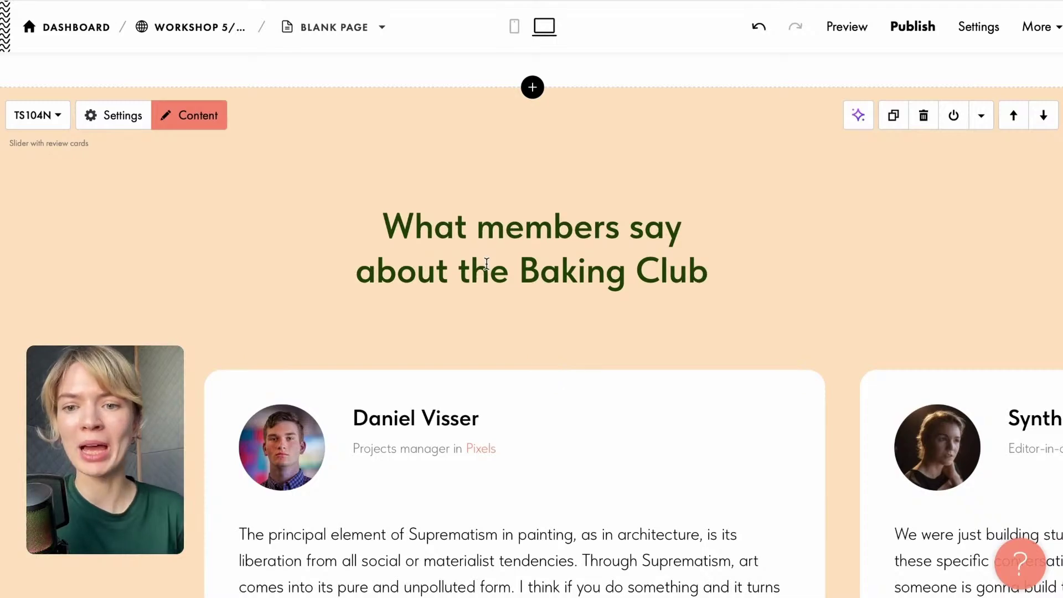
scroll(486, 263, up, 10)
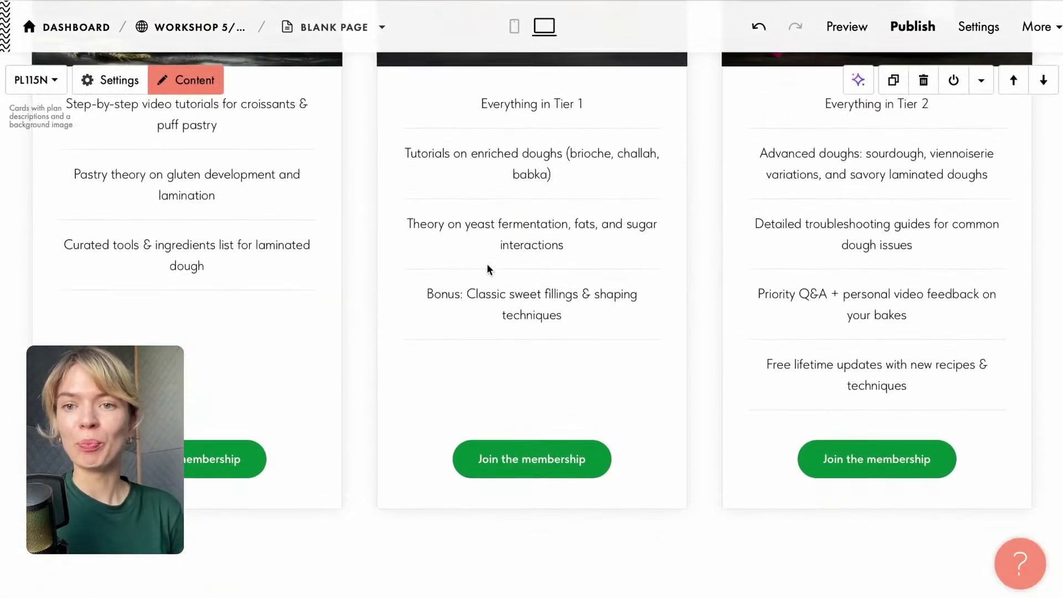
scroll(487, 266, up, 10)
scroll(487, 268, down, 3)
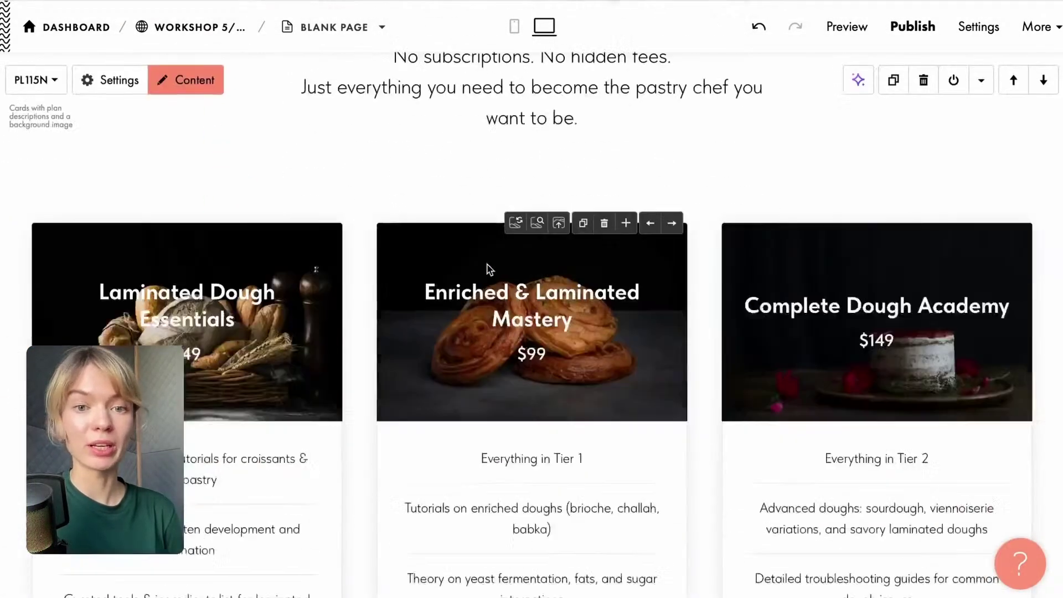
scroll(486, 264, down, 15)
scroll(486, 263, up, 3)
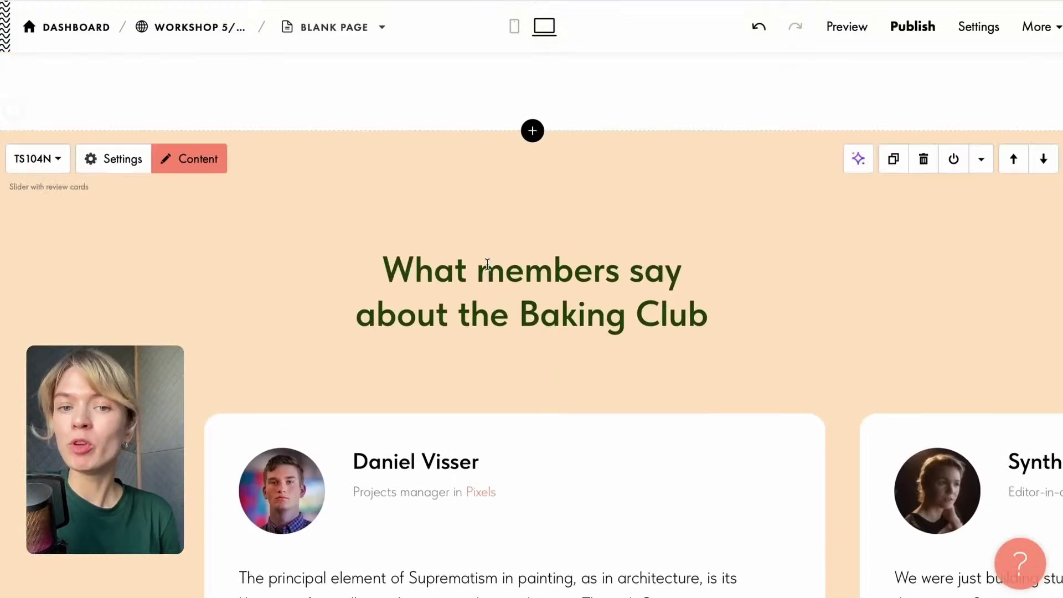
scroll(487, 263, down, 3)
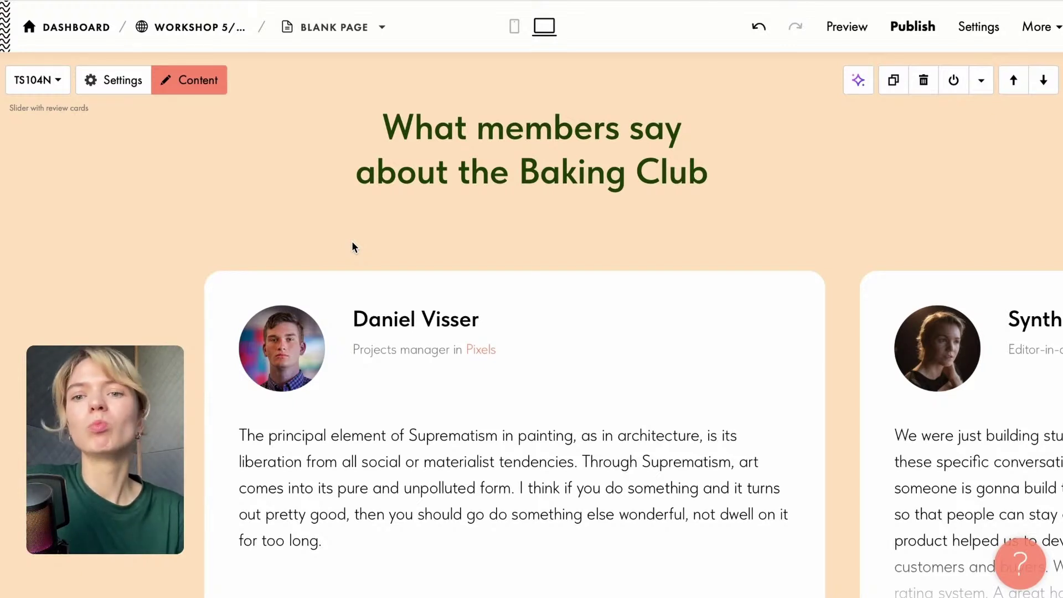
scroll(354, 247, down, 1)
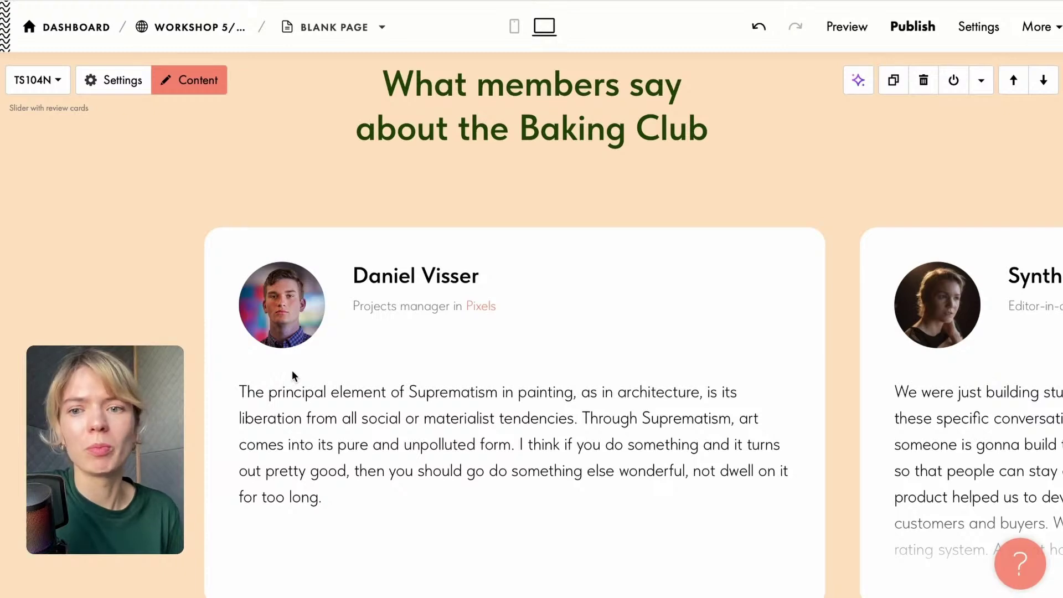
scroll(363, 197, down, 3)
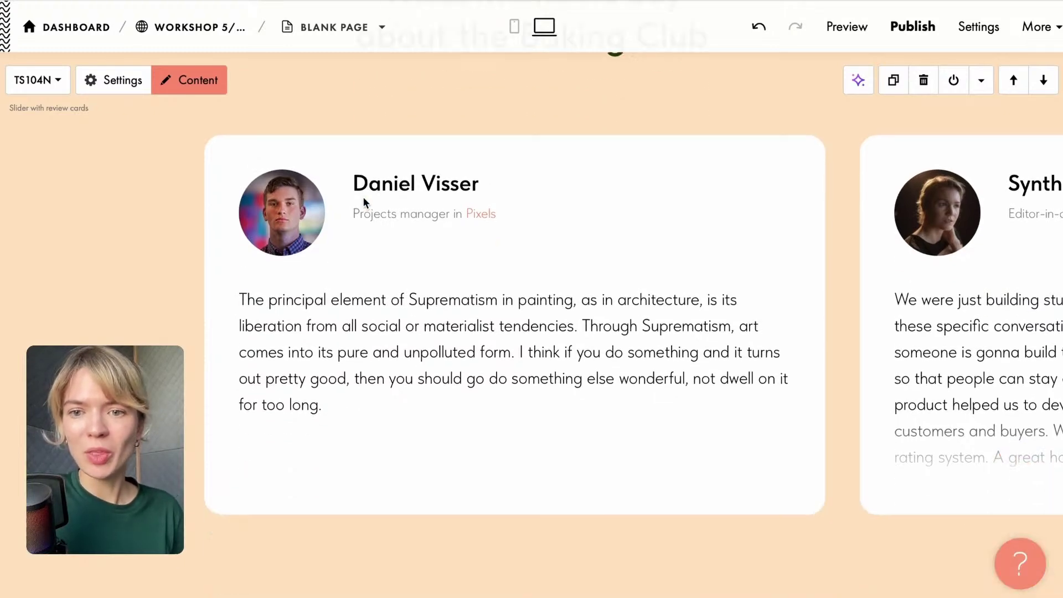
scroll(364, 198, down, 3)
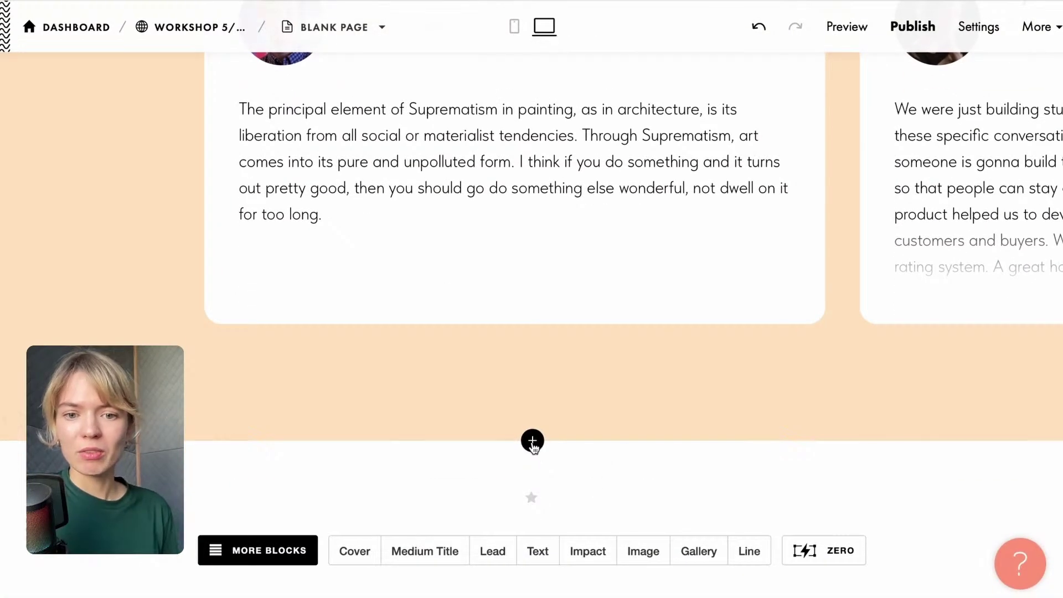
Add the BF303 call-to-action block 'Improve your career prospects' below the reviews.
click(532, 441)
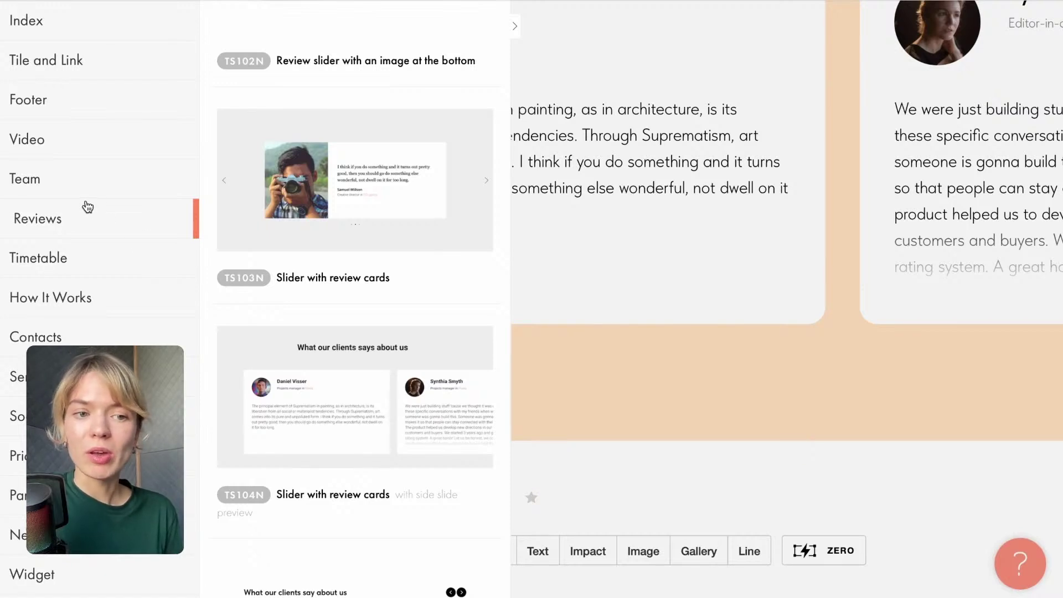
scroll(97, 218, down, 3)
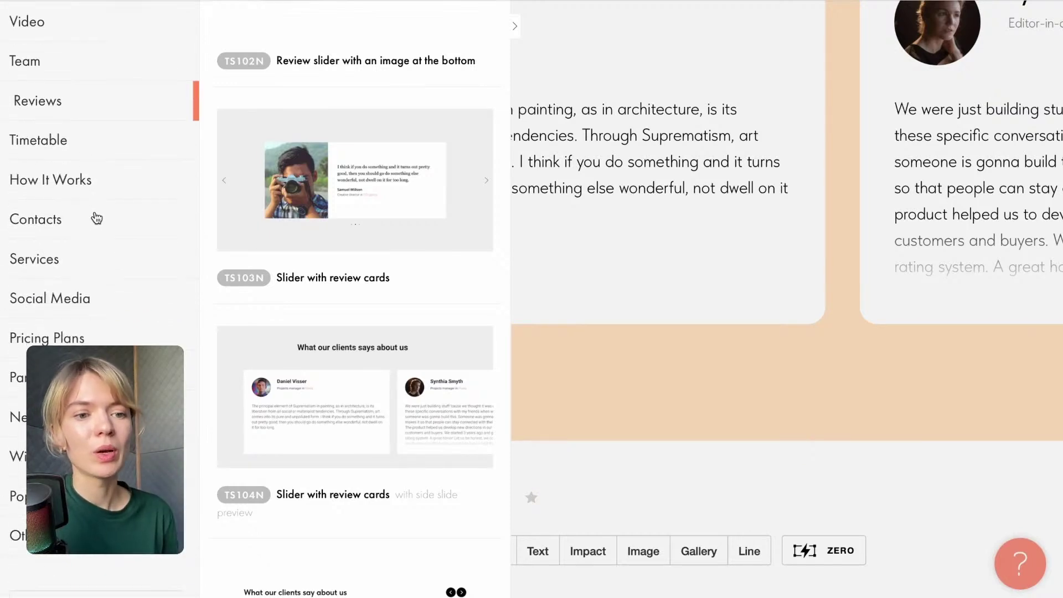
scroll(97, 218, up, 7)
scroll(94, 218, up, 3)
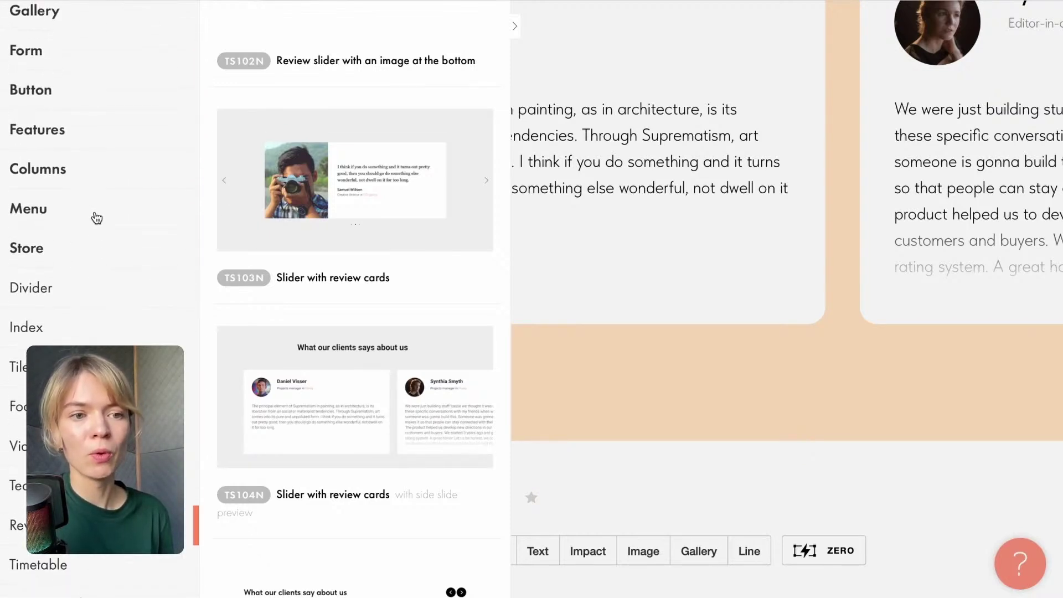
click(52, 119)
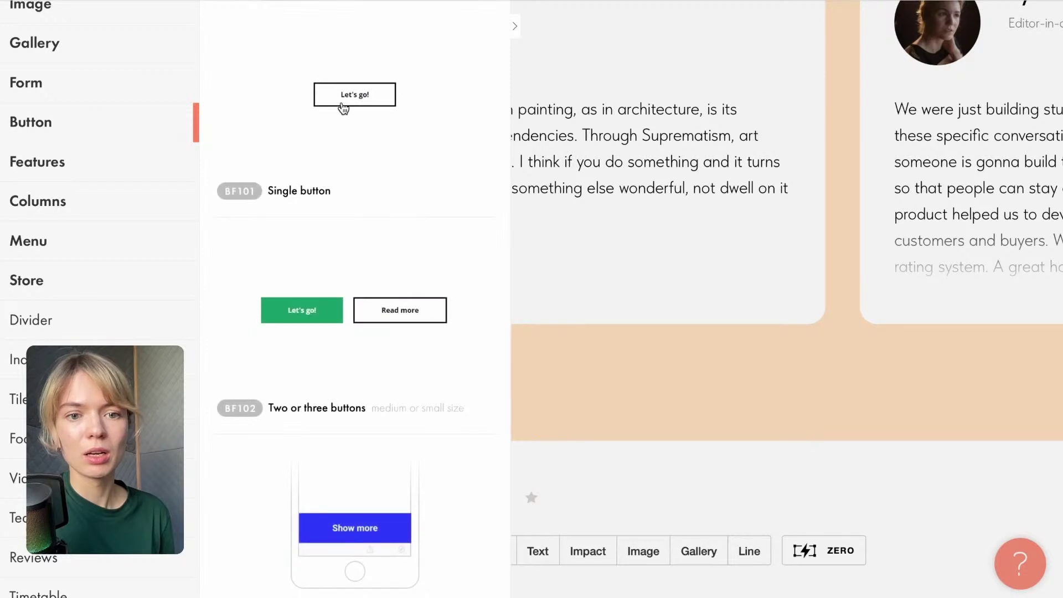
scroll(343, 108, down, 9)
scroll(343, 108, down, 8)
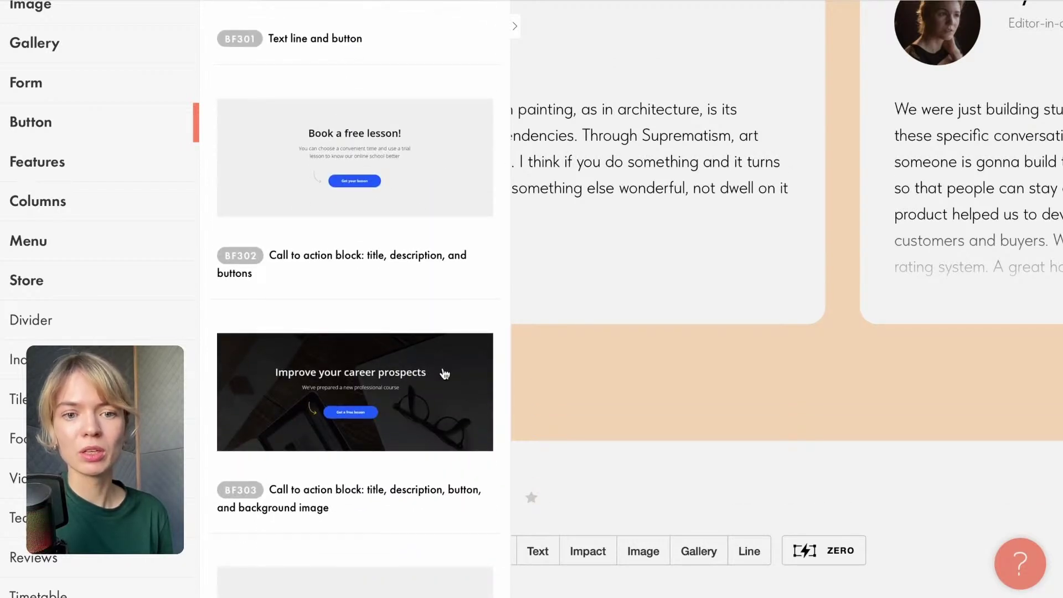
click(442, 370)
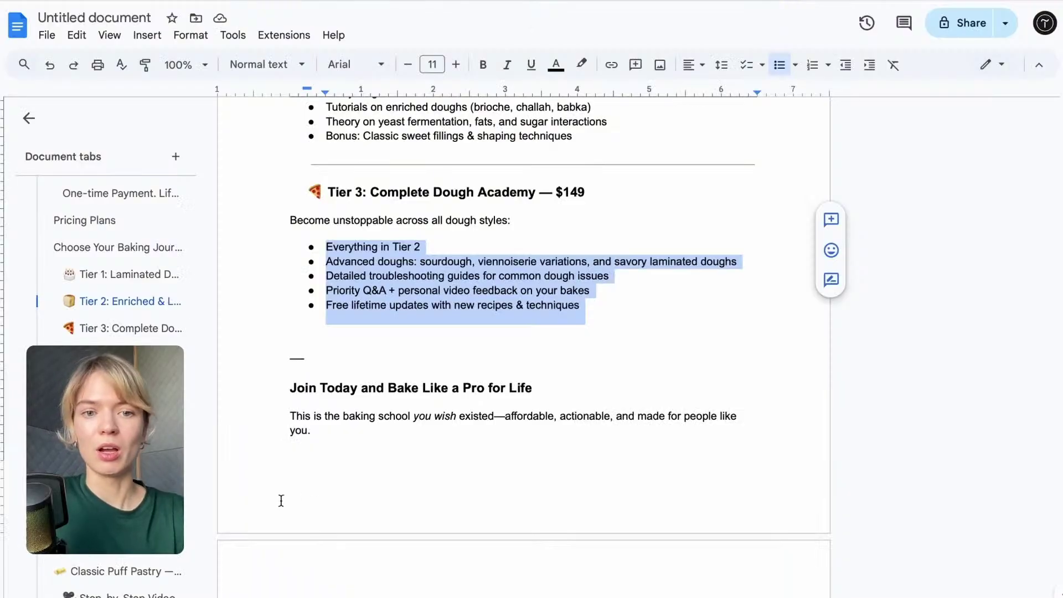
Replace the block's title with the doc heading 'Join Today and Bake Like a Pro for Life'.
drag(292, 389, 532, 383)
key(ctrl+c)
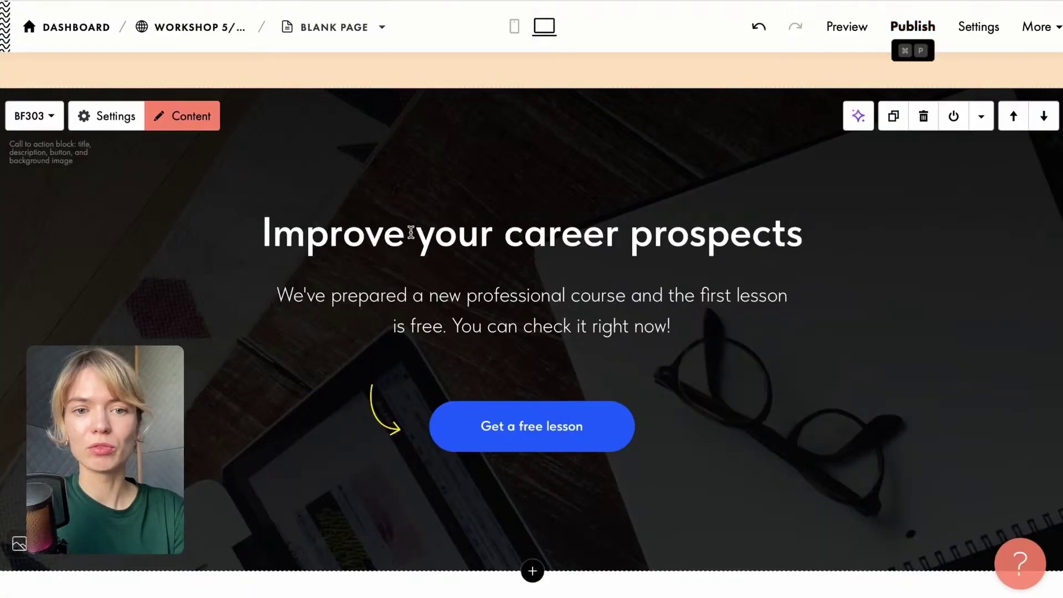
click(407, 232)
drag(790, 263, 863, 261)
key(ctrl+v)
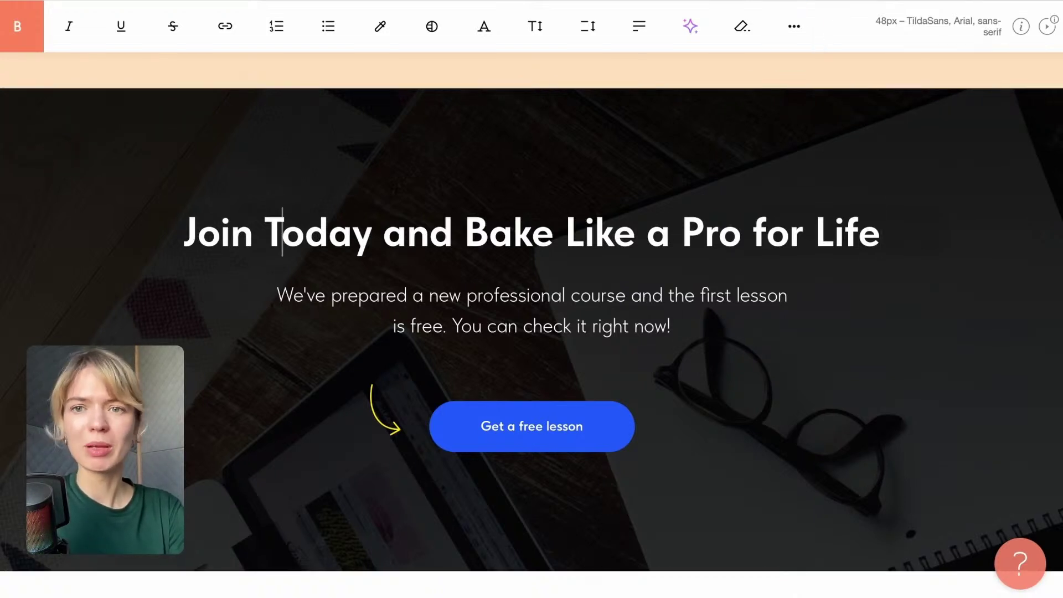
Paste the baking-school paragraph as the description, removing the trailing blank line and period.
key(super+Tab)
drag(287, 417, 343, 428)
key(ctrl+c)
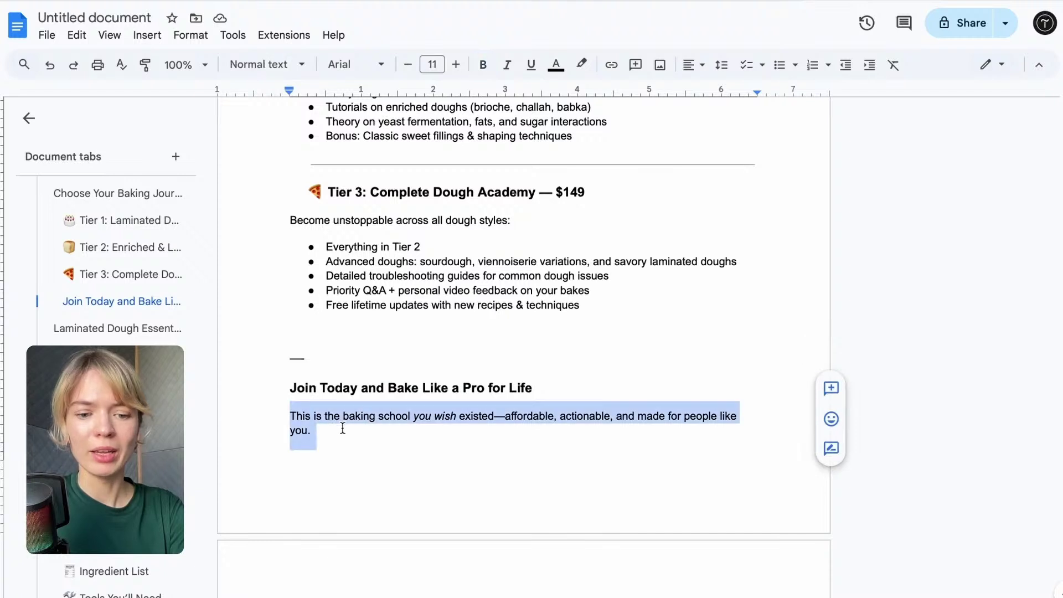
key(super+Tab)
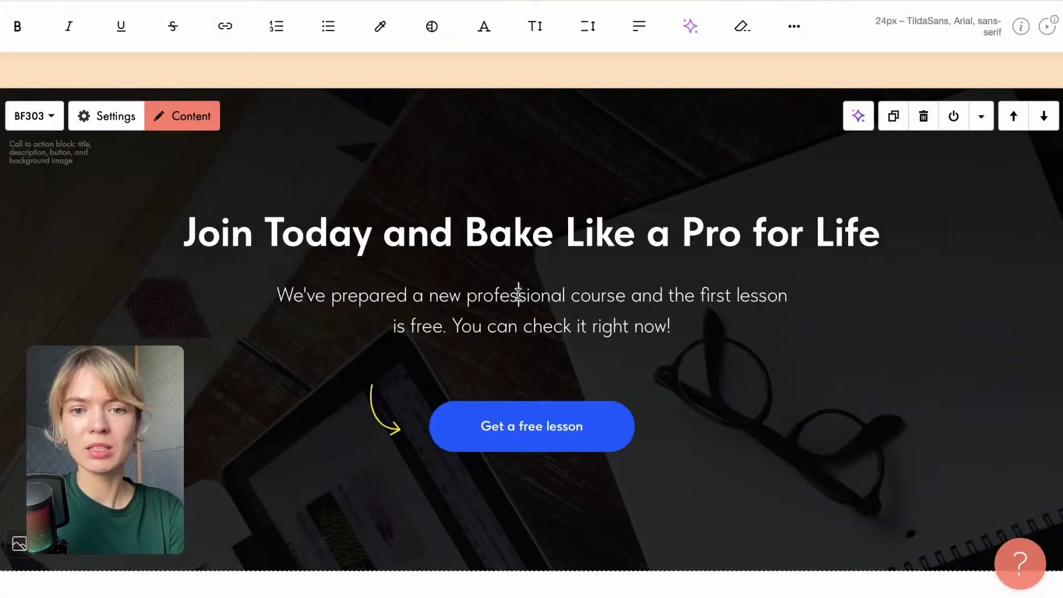
drag(680, 321, 247, 296)
key(ctrl+v)
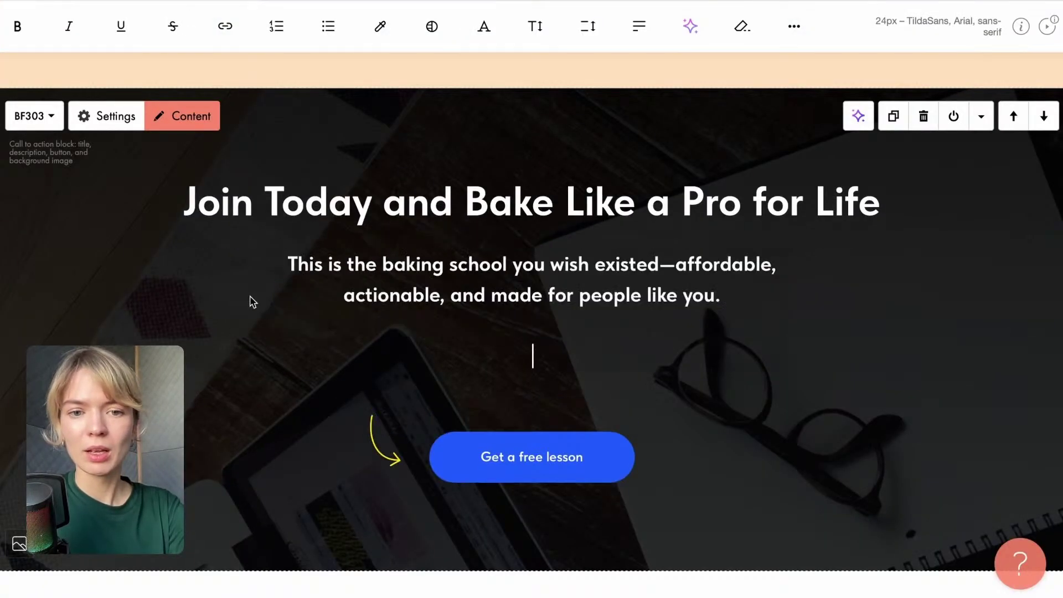
key(BackSpace)
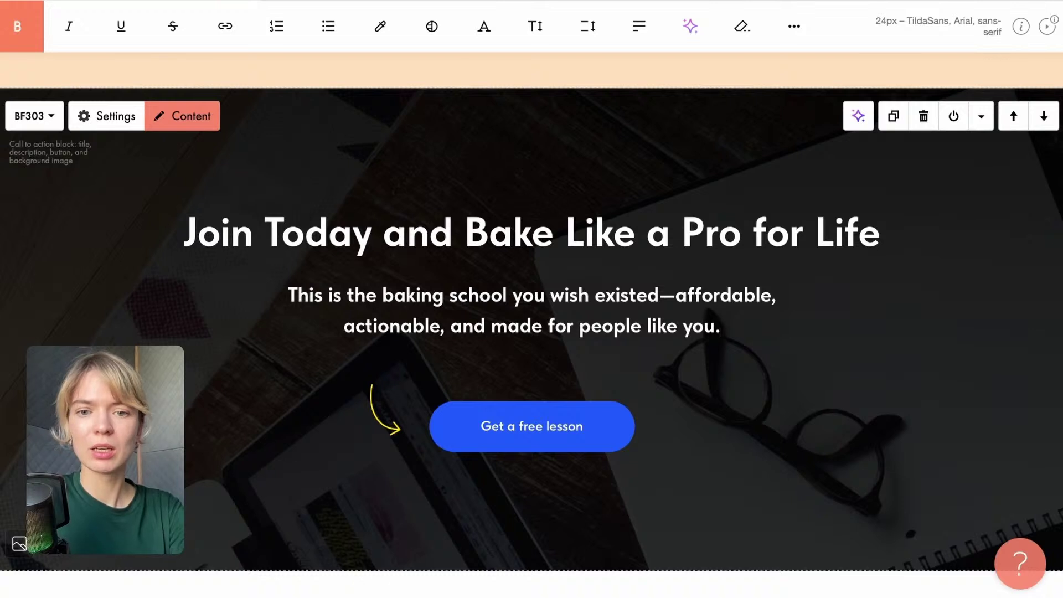
key(BackSpace)
drag(718, 324, 300, 290)
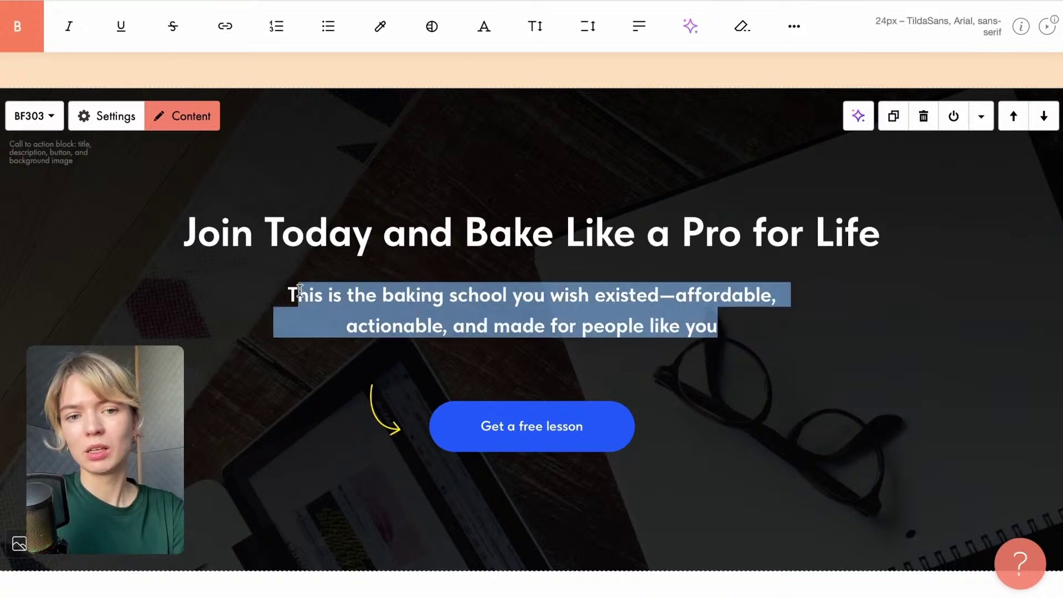
Set the call-to-action button's background colour to green #008736.
click(458, 426)
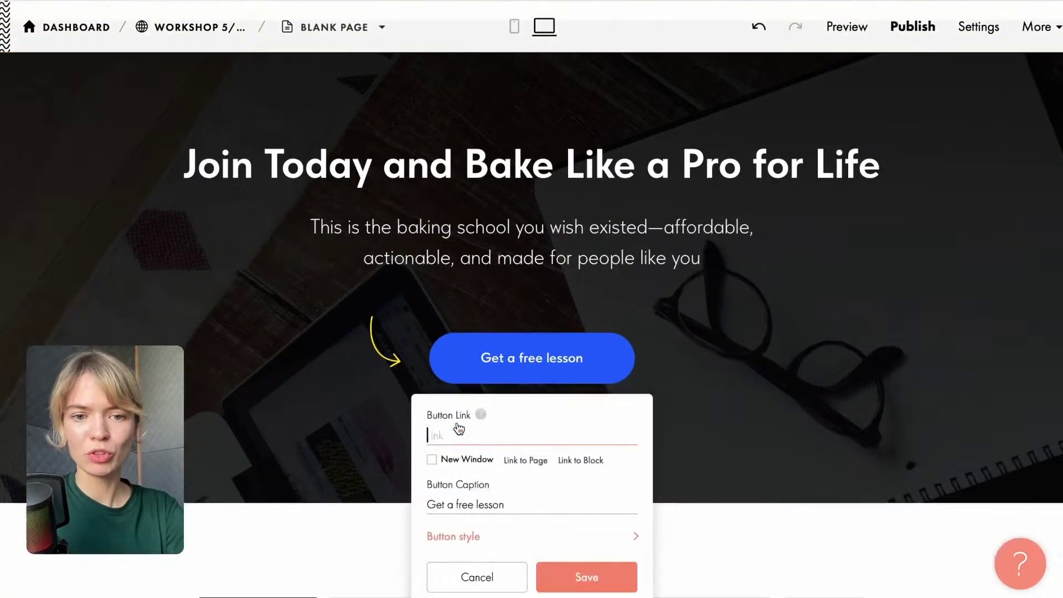
click(451, 472)
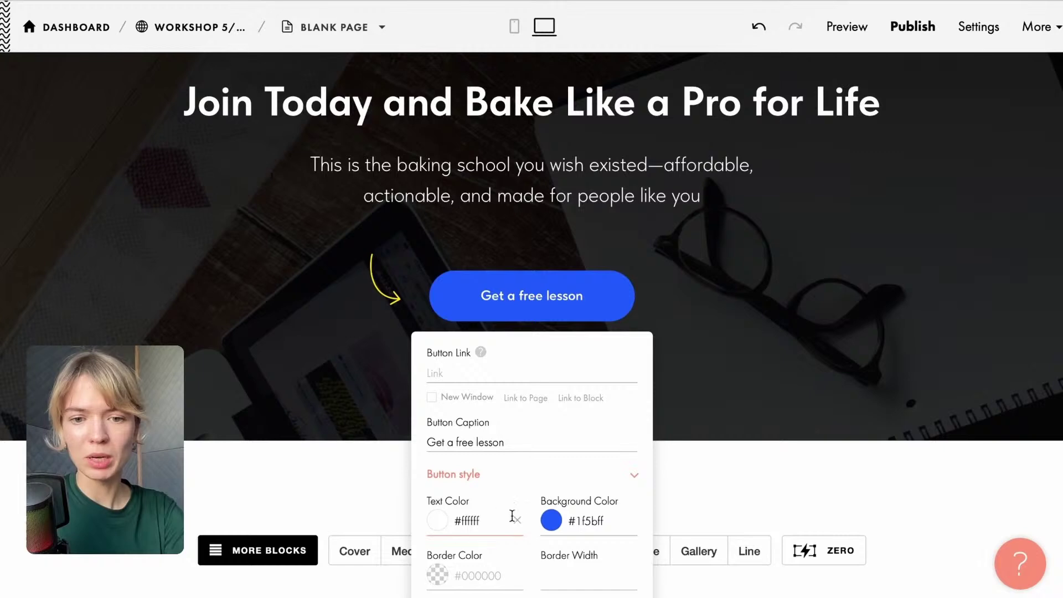
click(555, 521)
click(711, 576)
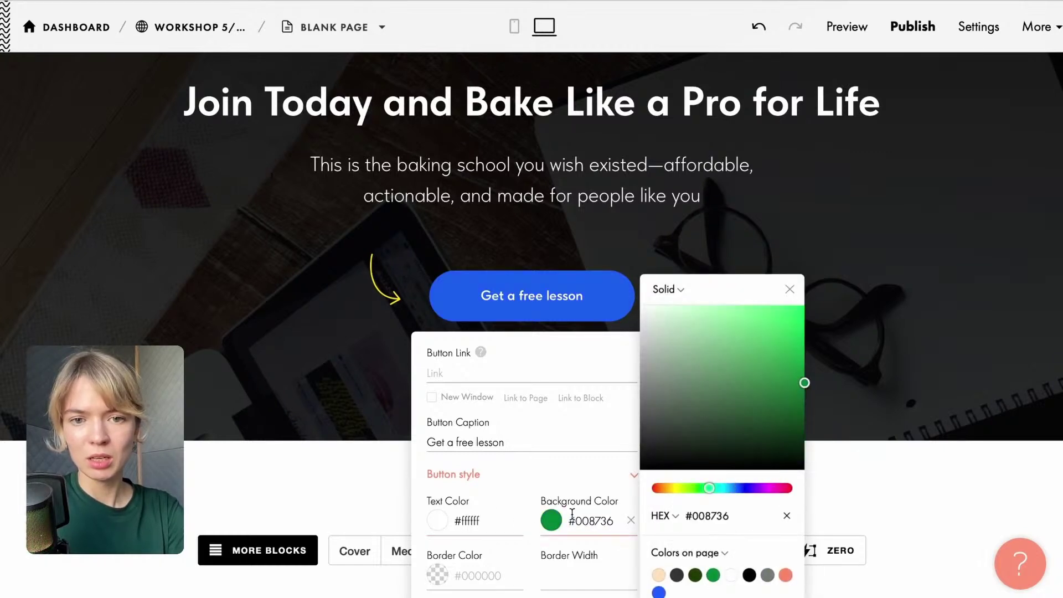
scroll(554, 409, down, 3)
click(585, 579)
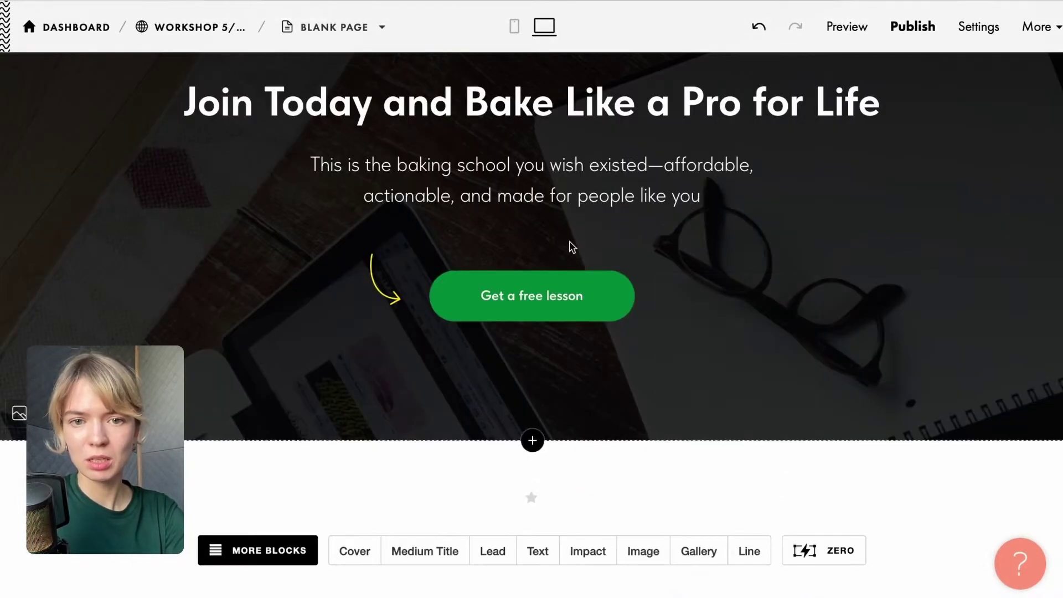
Change the button caption from 'Get a free lesson' to 'Pick a plan'.
click(595, 296)
drag(531, 437, 409, 440)
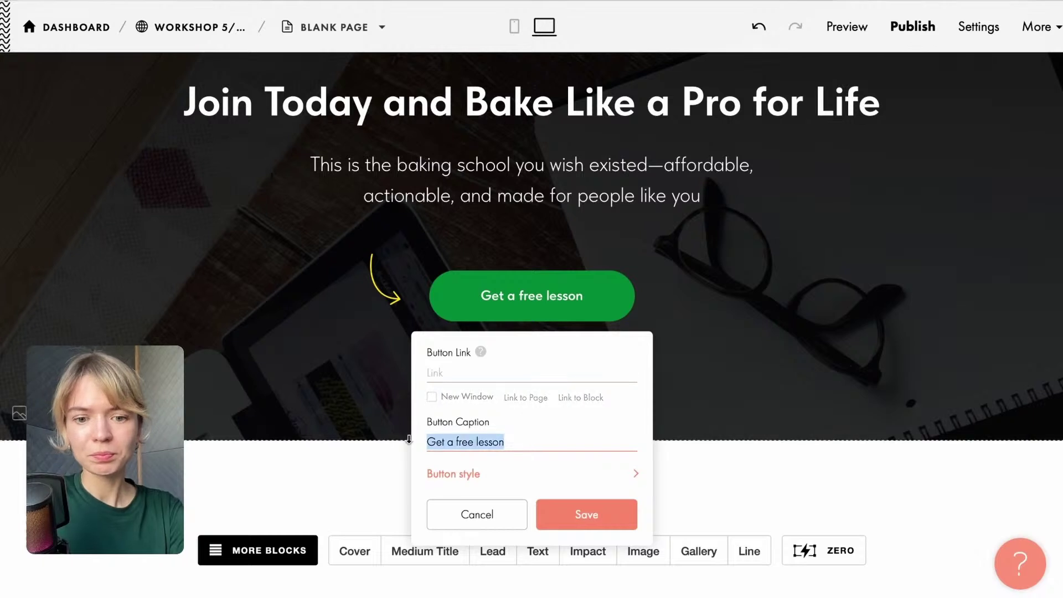
click(555, 306)
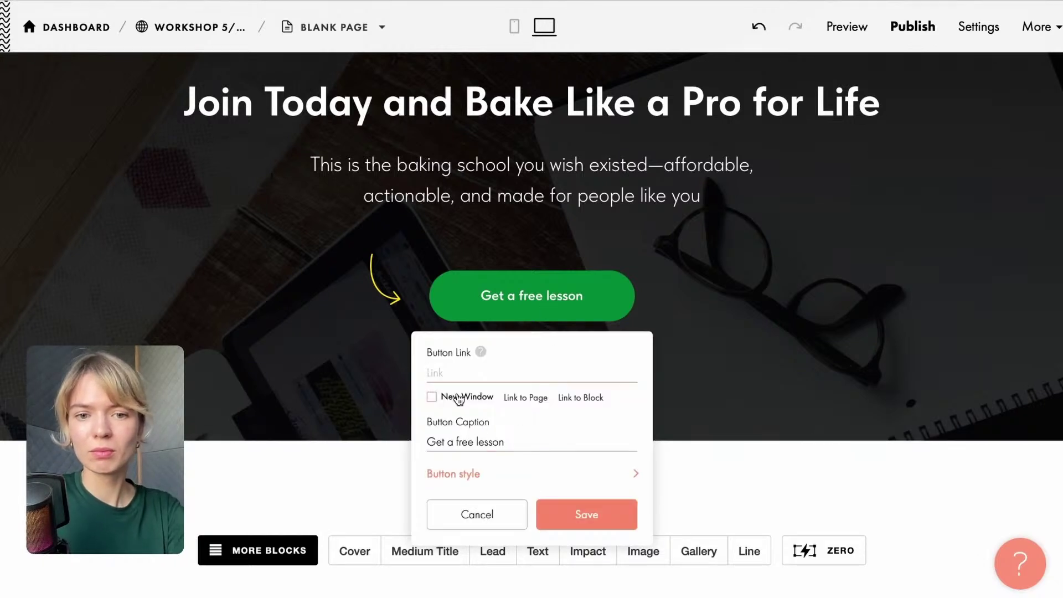
click(507, 443)
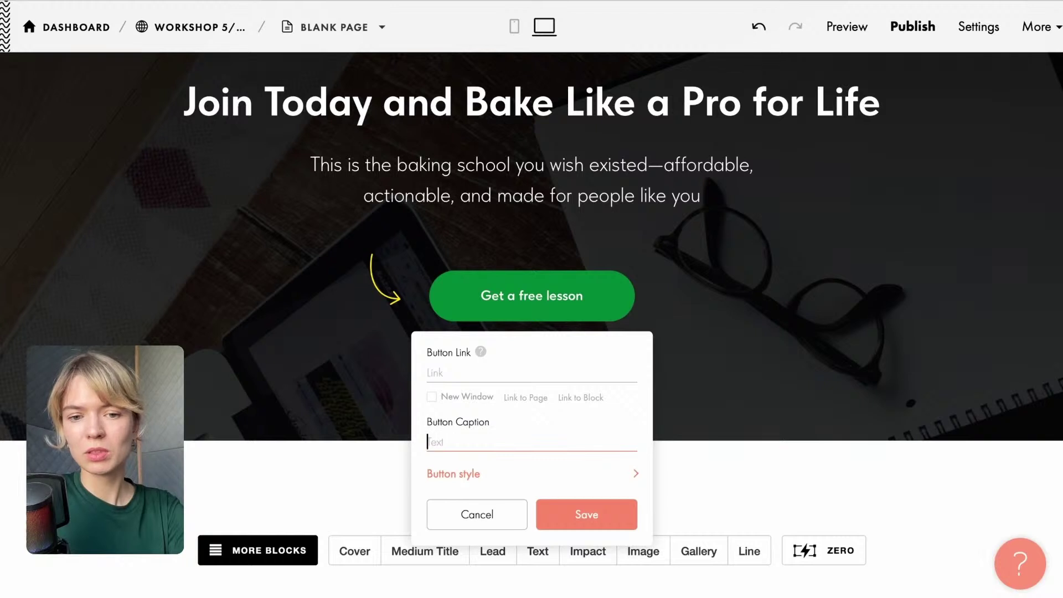
text(Pick a p)
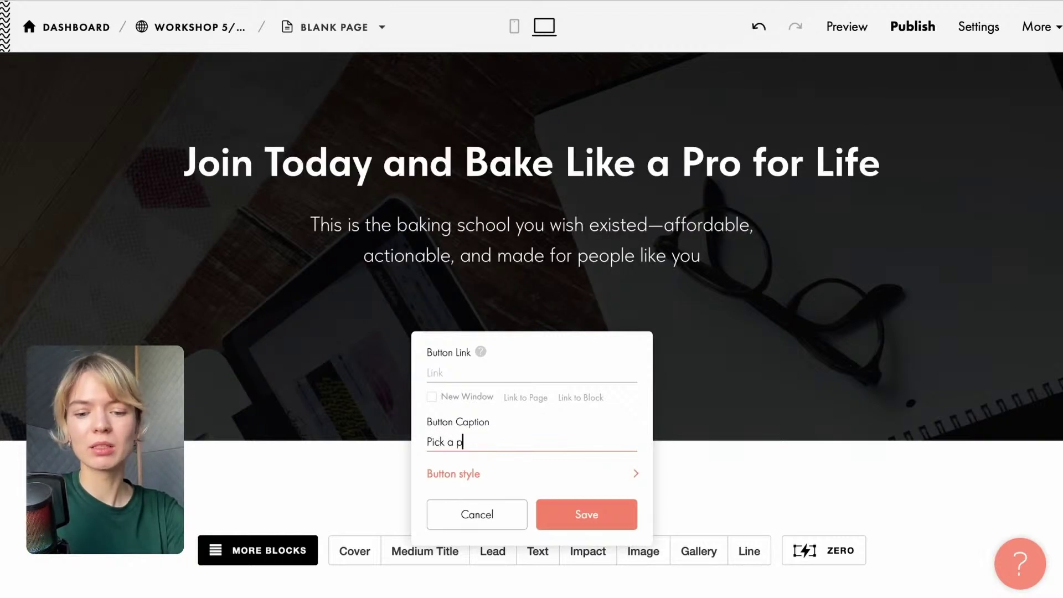
text(lan)
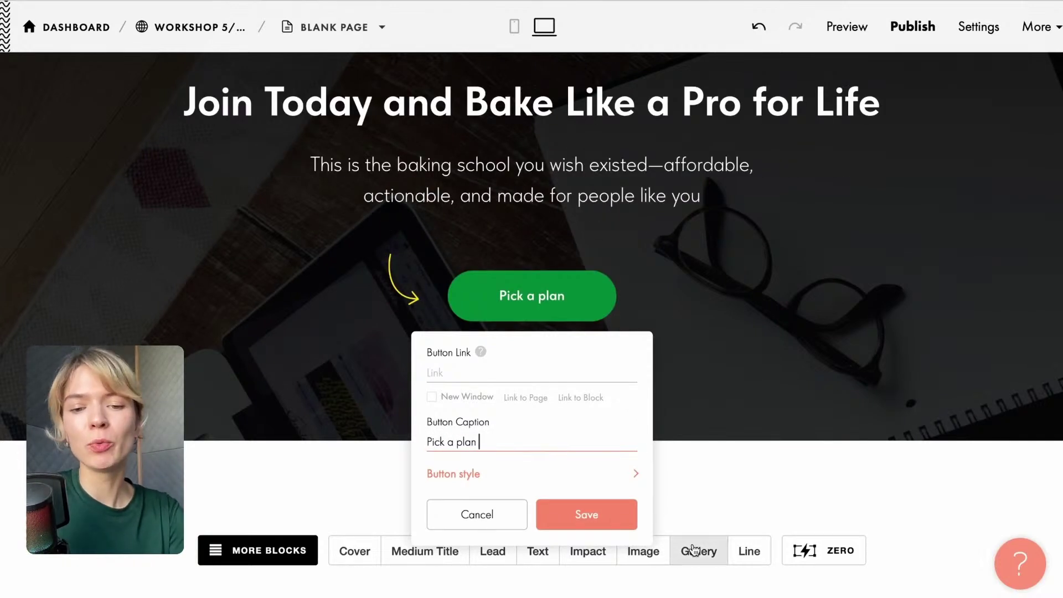
click(600, 516)
scroll(517, 346, up, 2)
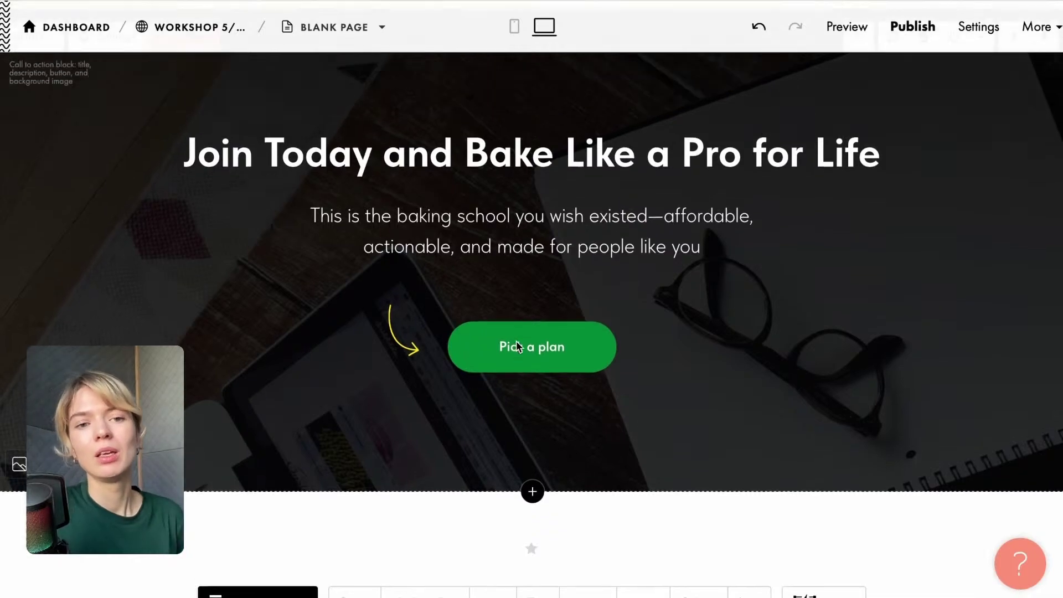
Reduce the top padding of the Choose Your Baking Journey pricing block.
scroll(495, 385, up, 3)
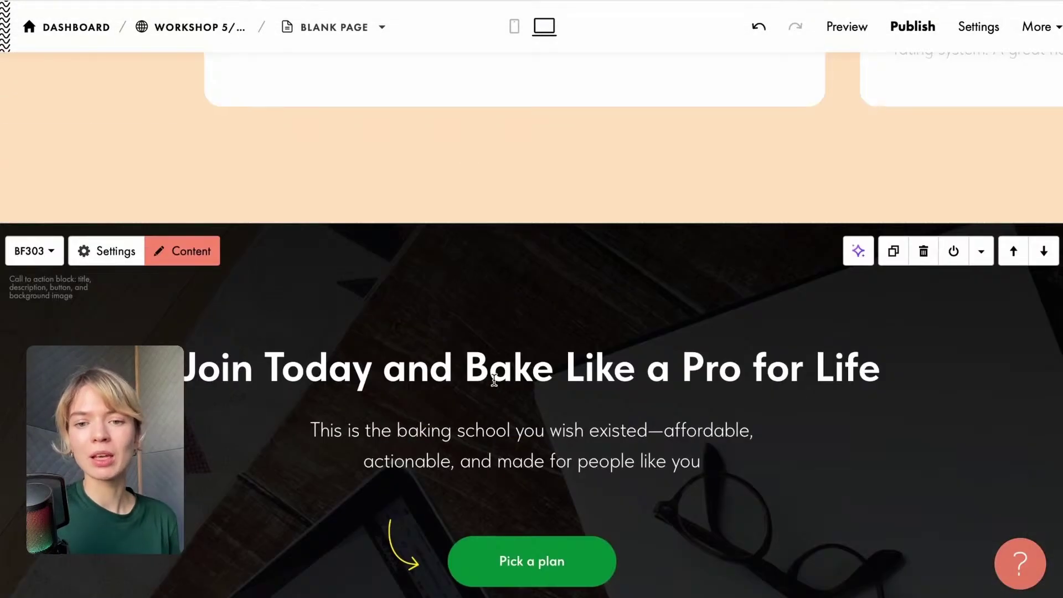
scroll(494, 379, up, 10)
scroll(493, 380, down, 12)
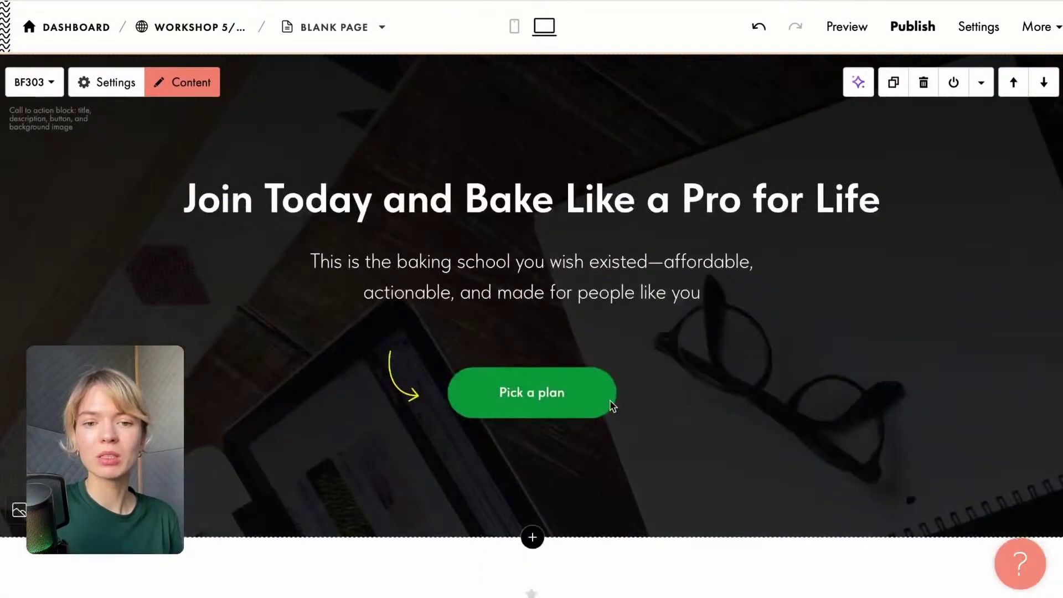
scroll(540, 308, up, 15)
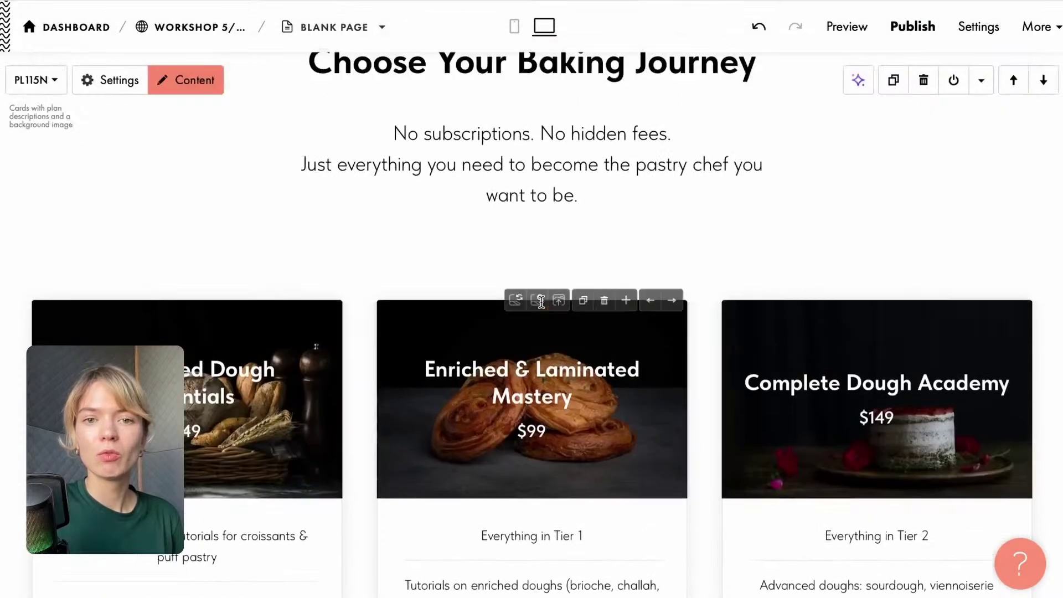
scroll(364, 258, up, 2)
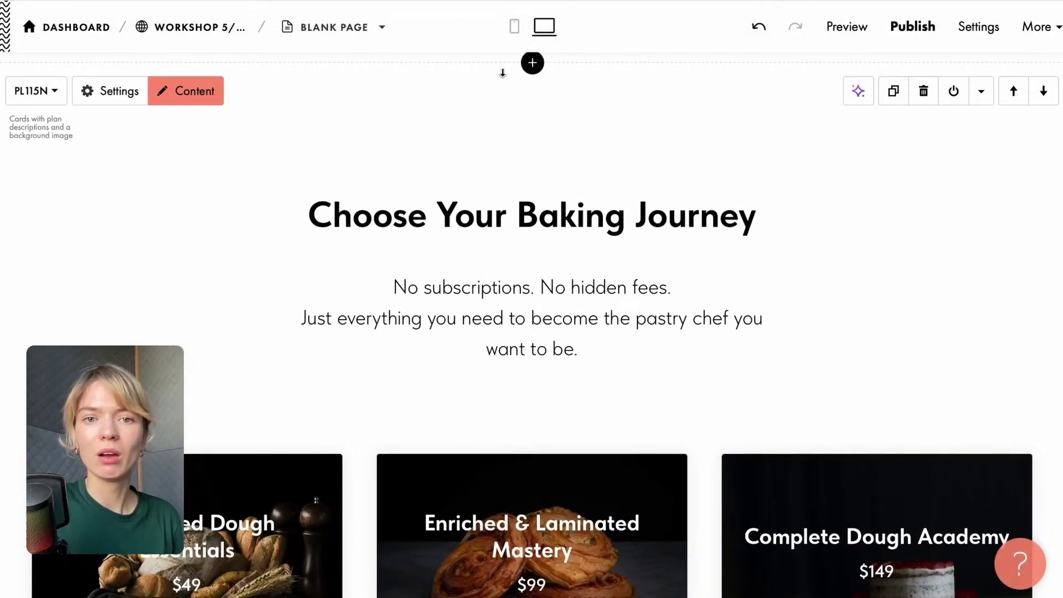
scroll(515, 223, up, 1)
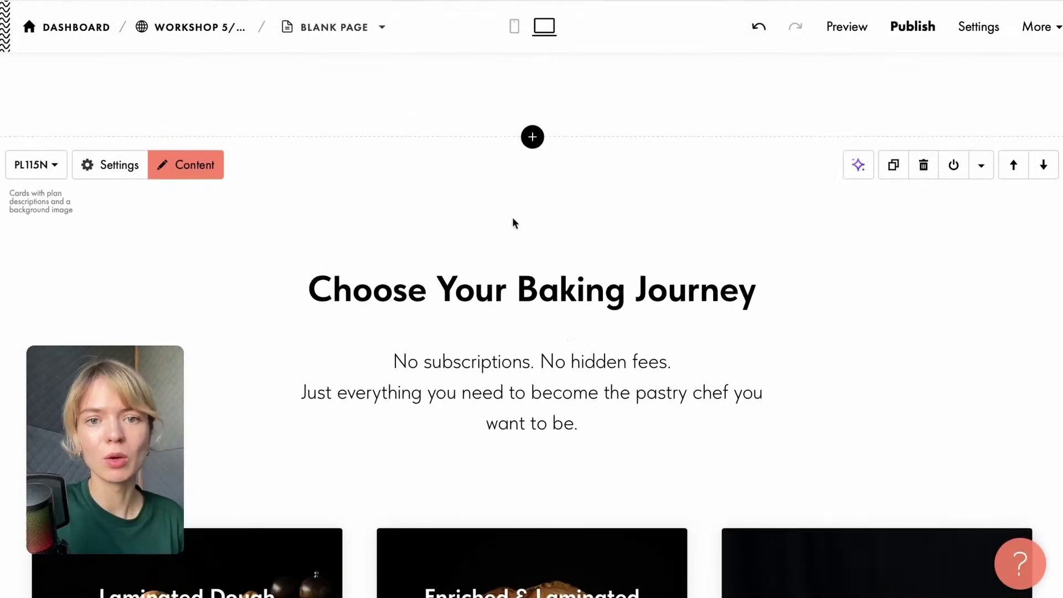
drag(489, 145, 479, 63)
Insert a T173 anchor link block named 'plans' above the pricing section.
click(532, 136)
scroll(99, 387, down, 8)
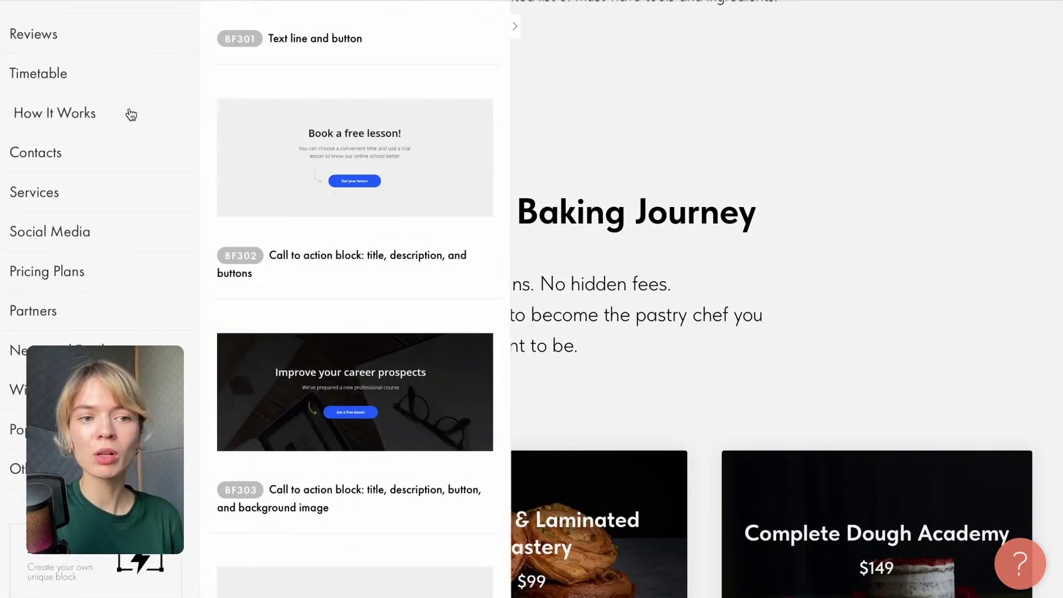
click(83, 469)
scroll(328, 149, down, 4)
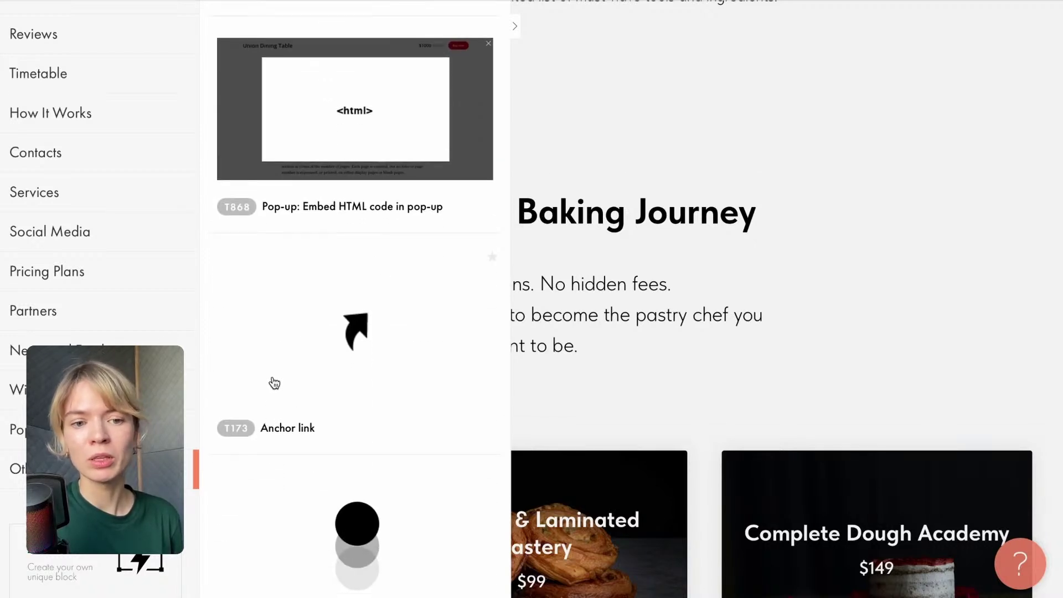
click(335, 283)
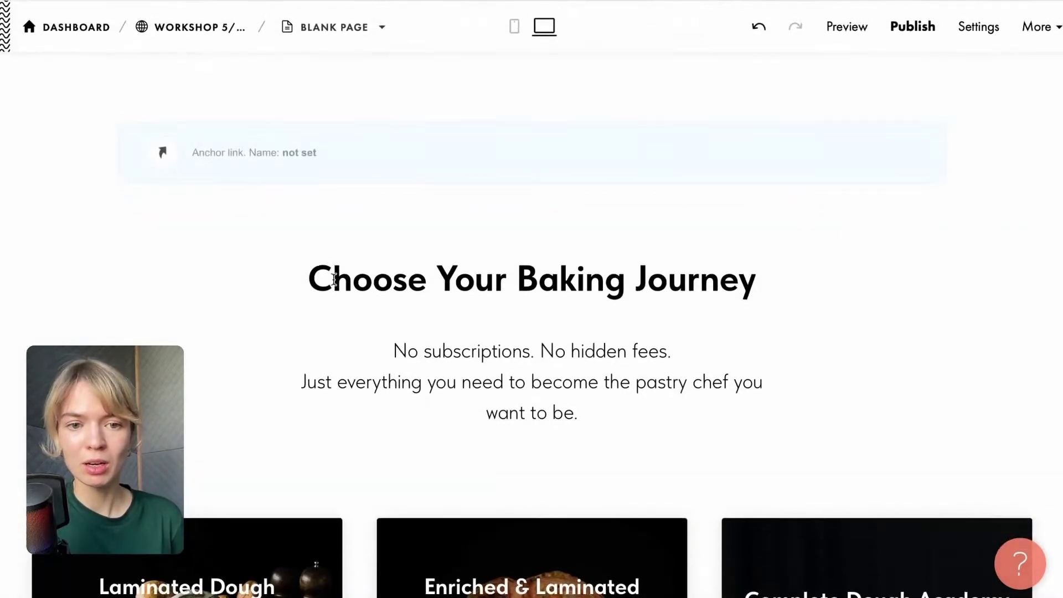
click(177, 114)
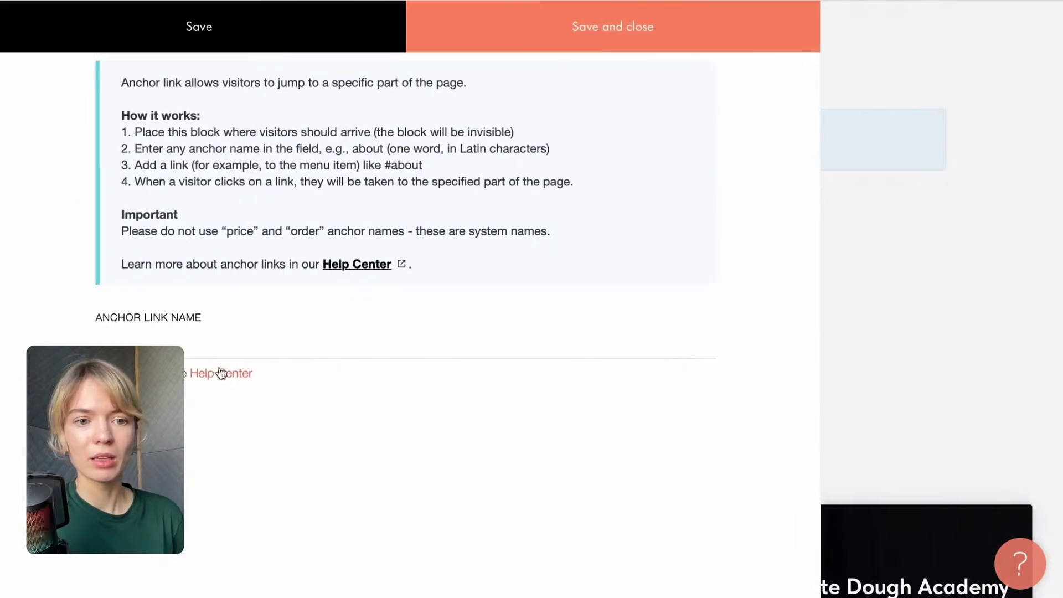
click(209, 351)
text(pla)
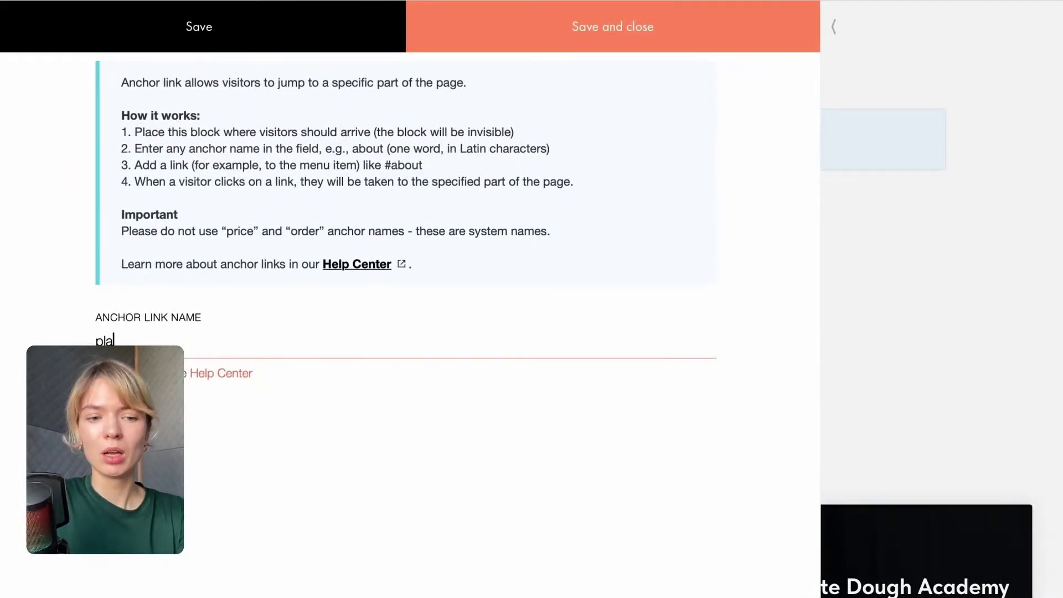
text(ns)
drag(129, 339, 54, 333)
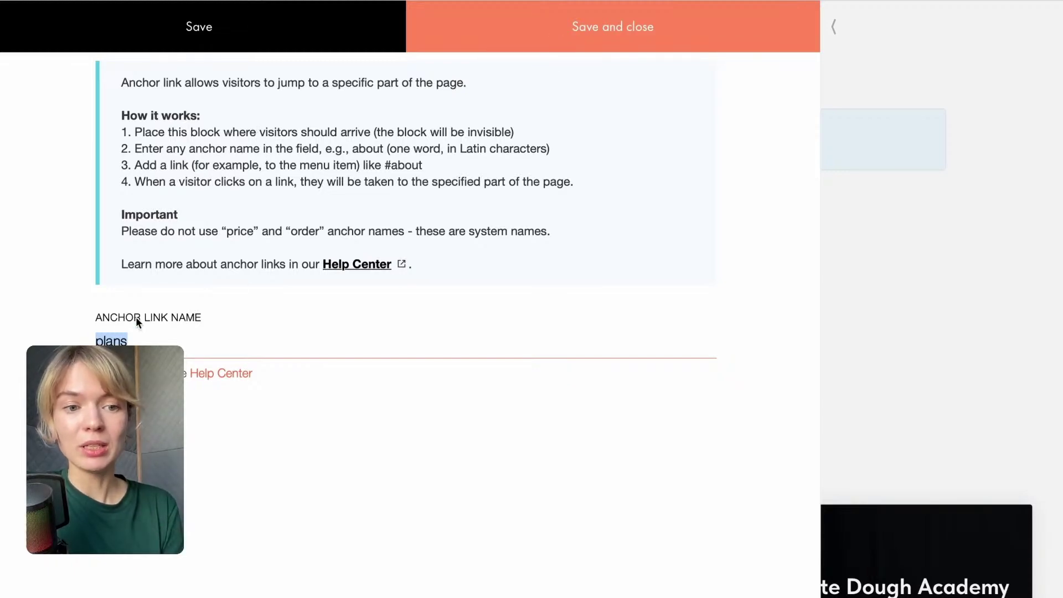
click(524, 42)
scroll(560, 404, down, 15)
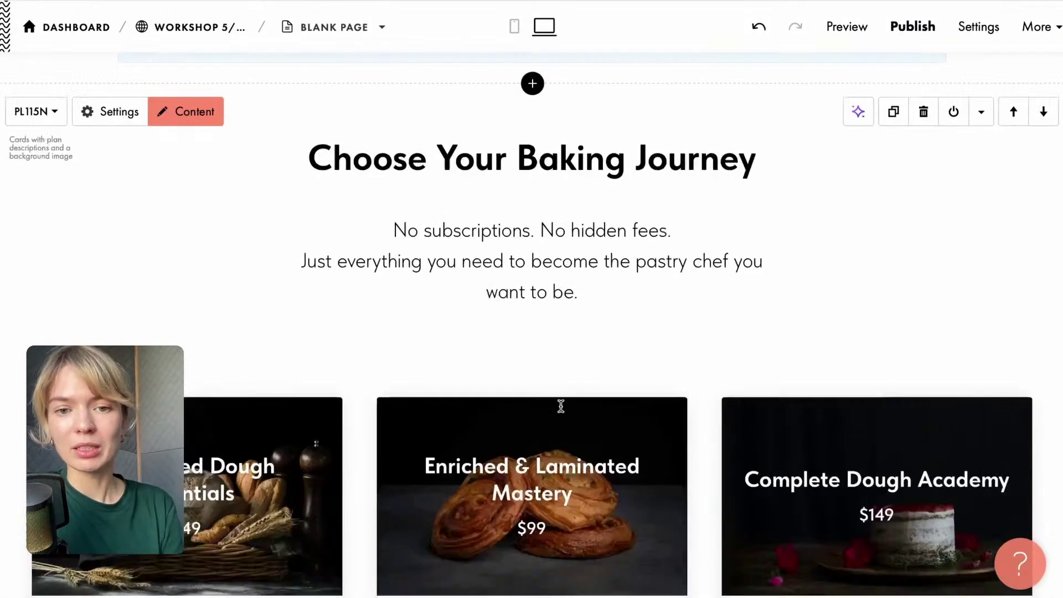
Link the Join Today section's 'Pick a plan' button to #plans.
scroll(560, 405, down, 10)
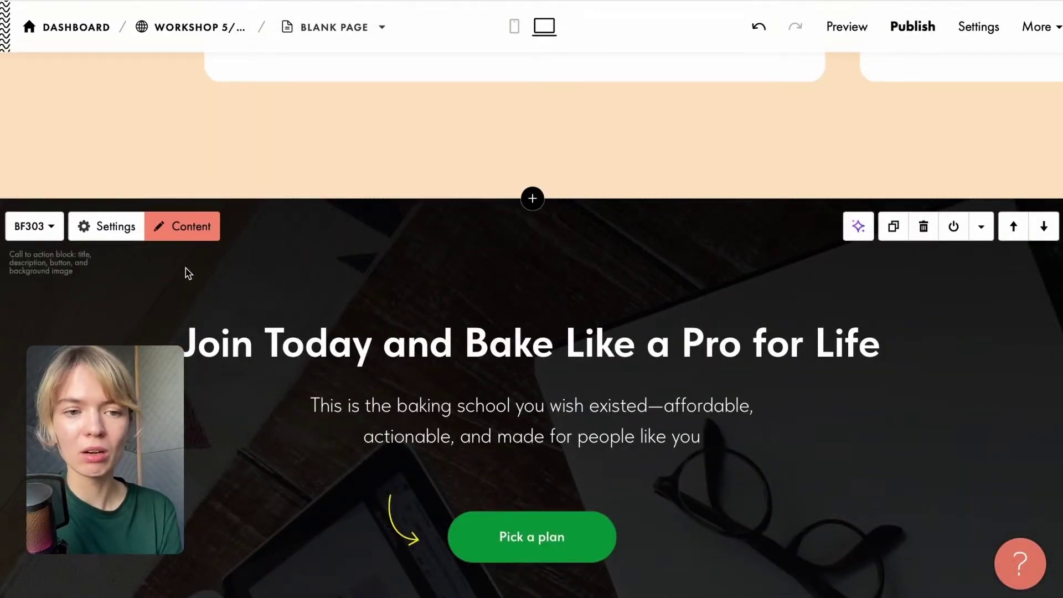
click(479, 540)
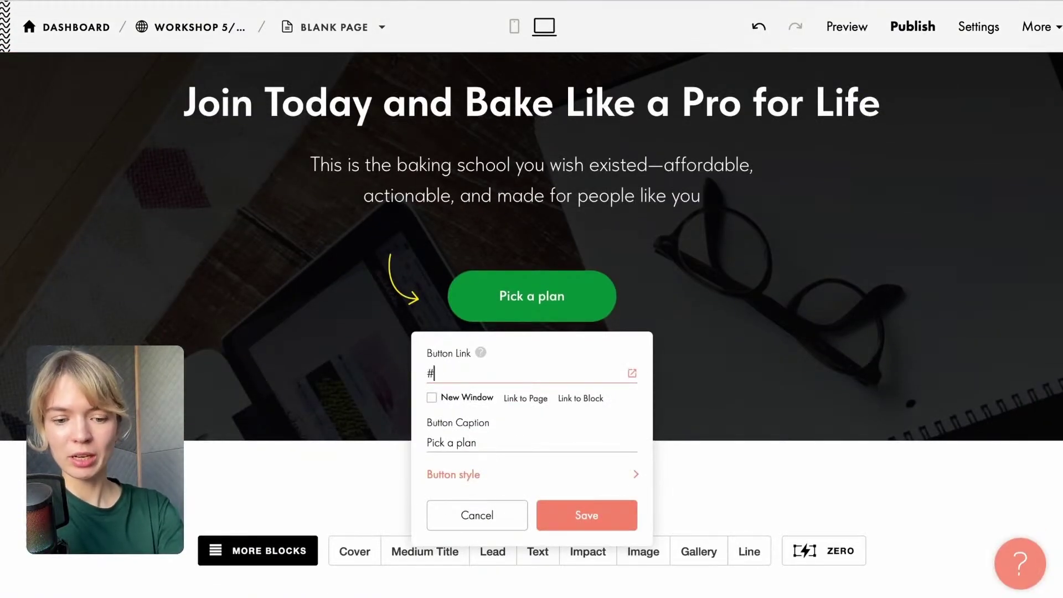
click(585, 514)
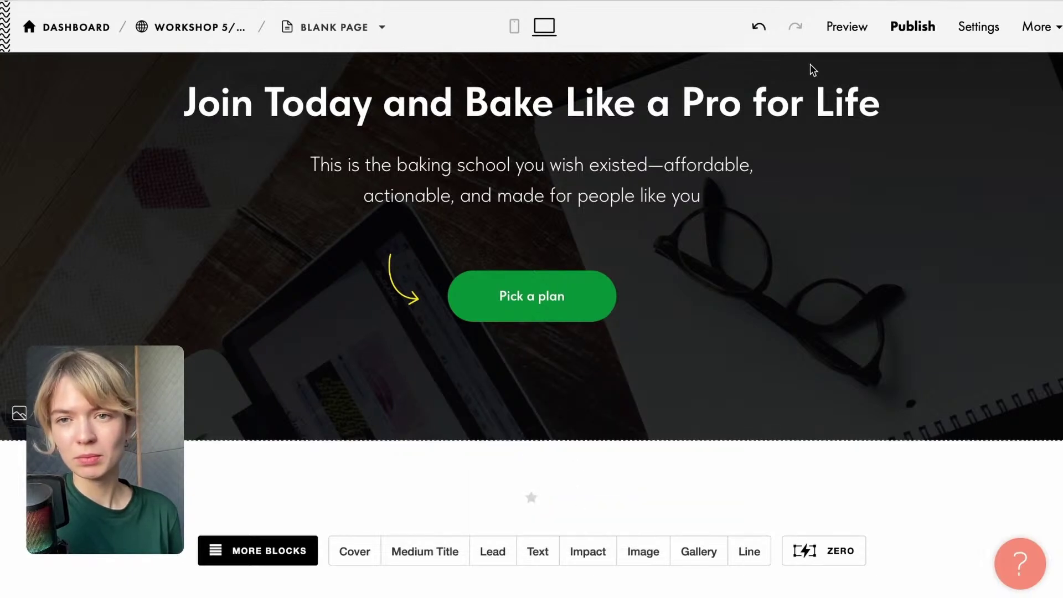
click(844, 33)
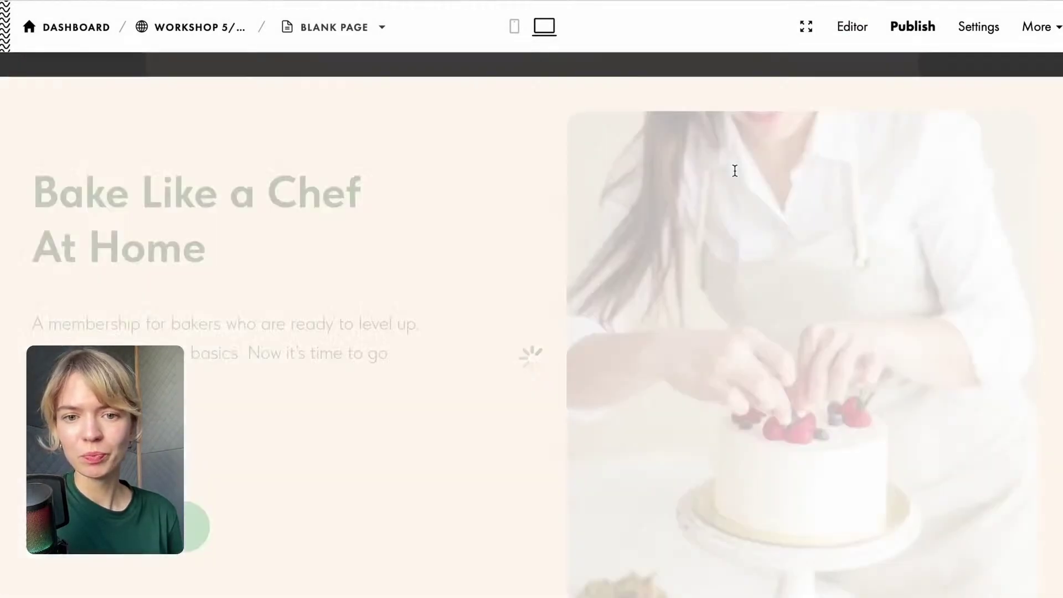
In preview, confirm 'Pick a plan' jumps to the pricing cards, then resume editing.
scroll(692, 310, down, 4)
scroll(692, 315, down, 20)
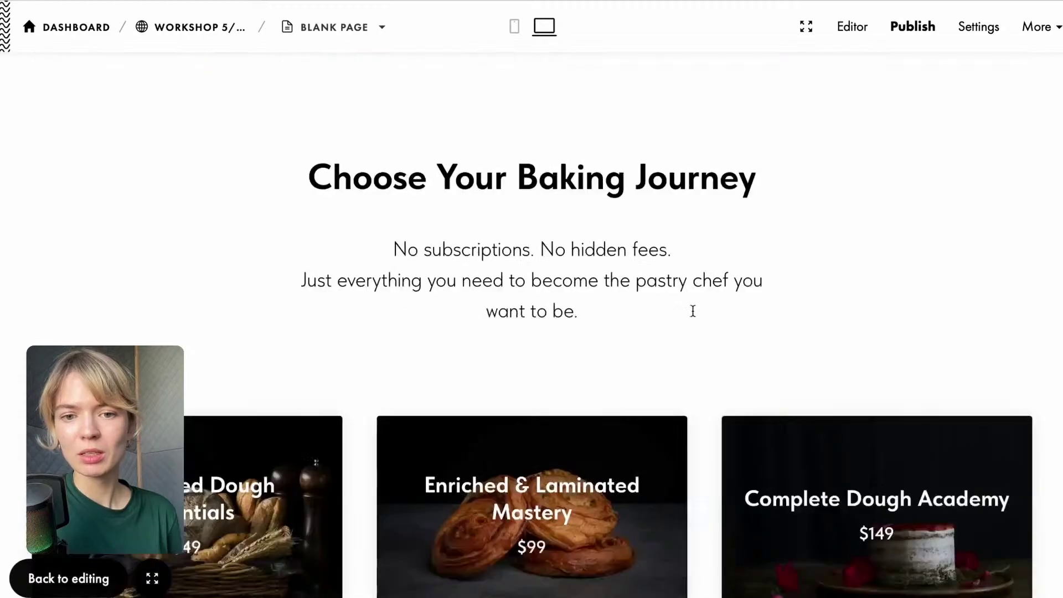
scroll(690, 320, down, 15)
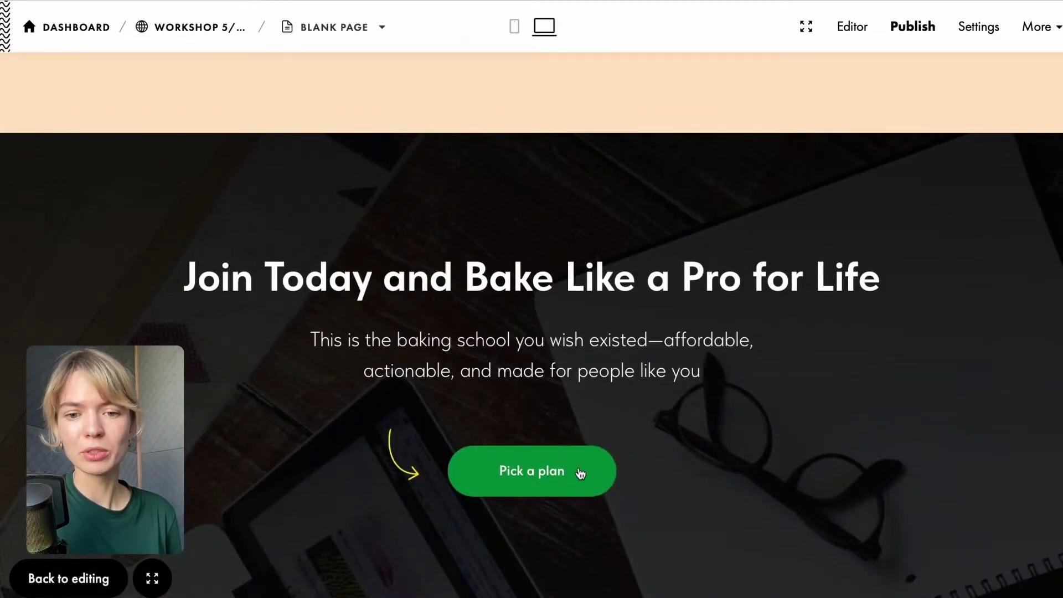
click(580, 473)
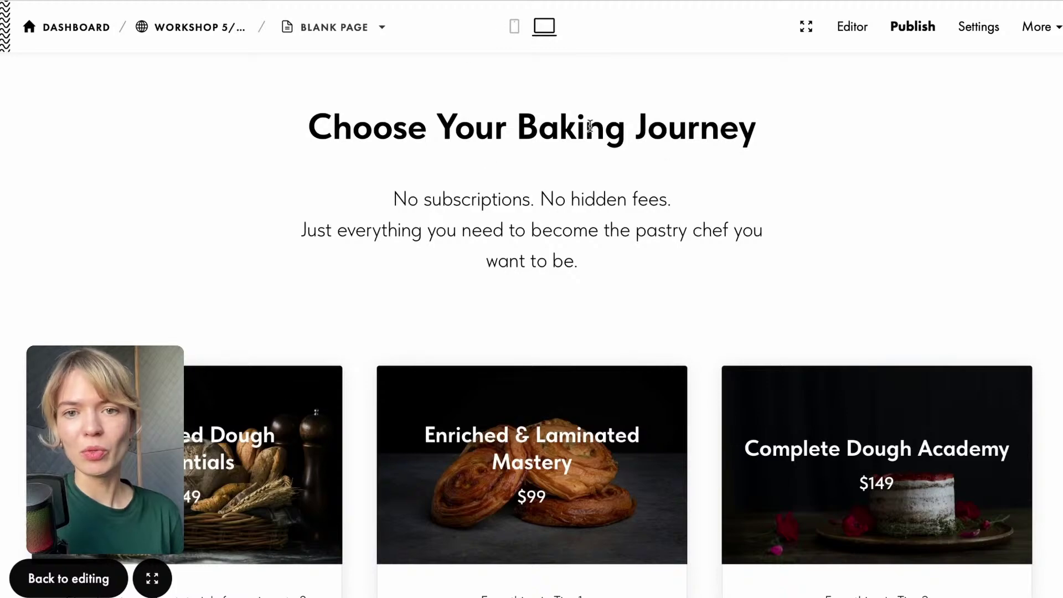
click(93, 580)
scroll(318, 375, up, 7)
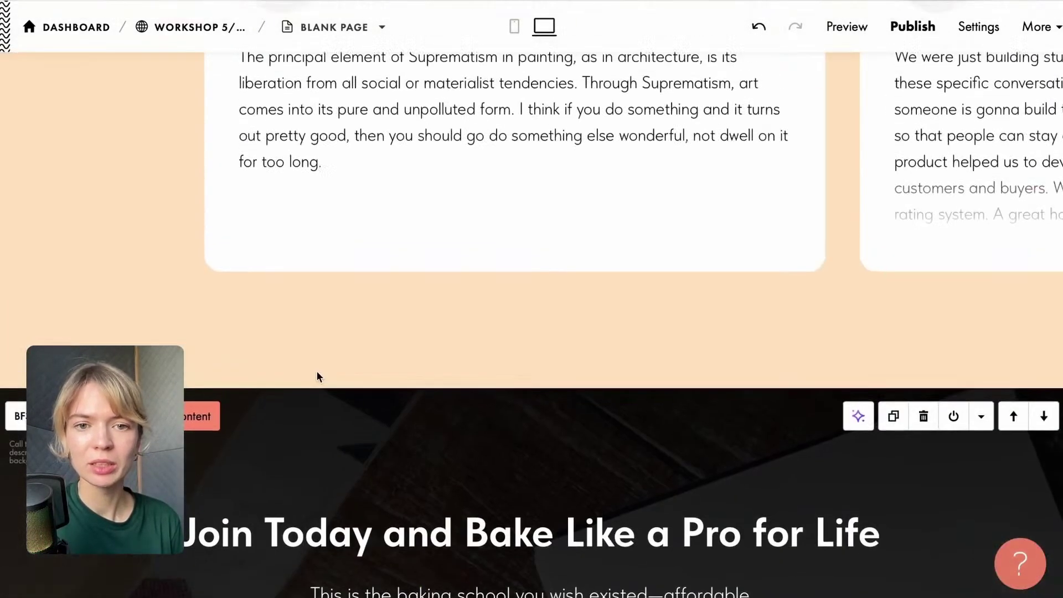
scroll(317, 373, up, 15)
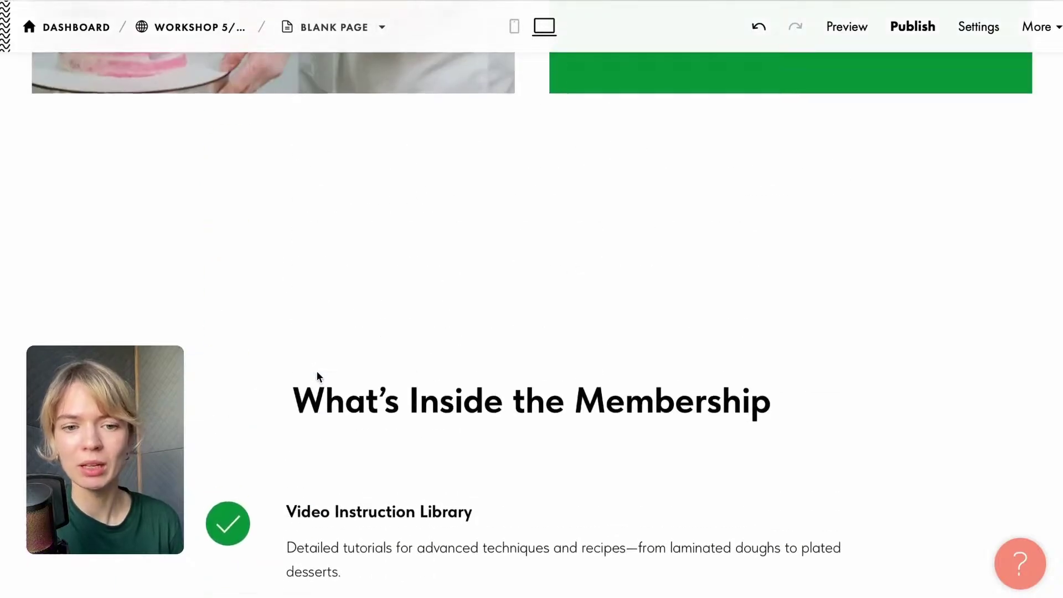
scroll(374, 316, up, 6)
scroll(374, 311, up, 4)
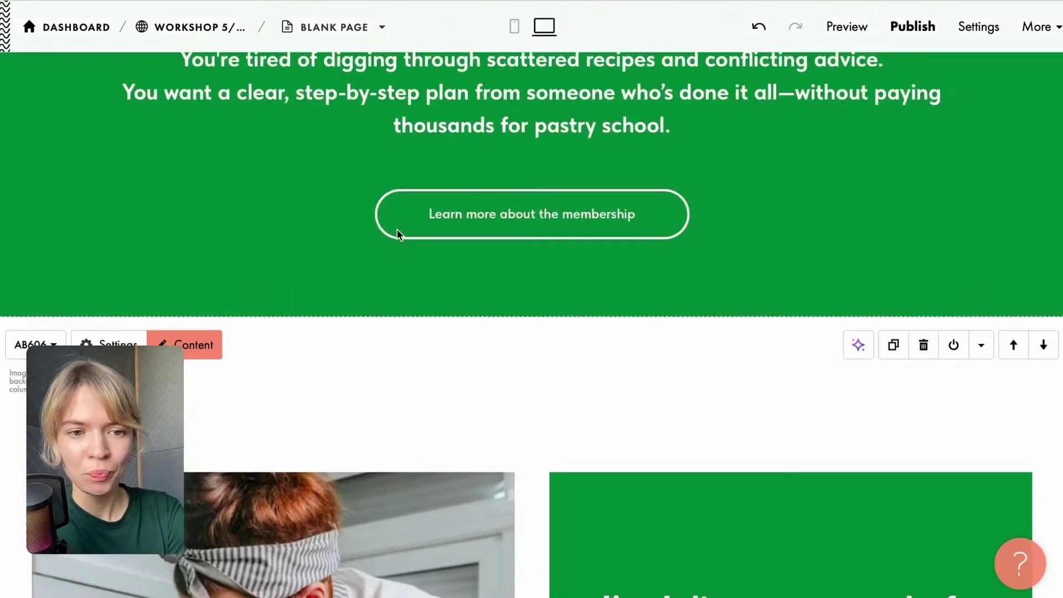
scroll(396, 229, up, 5)
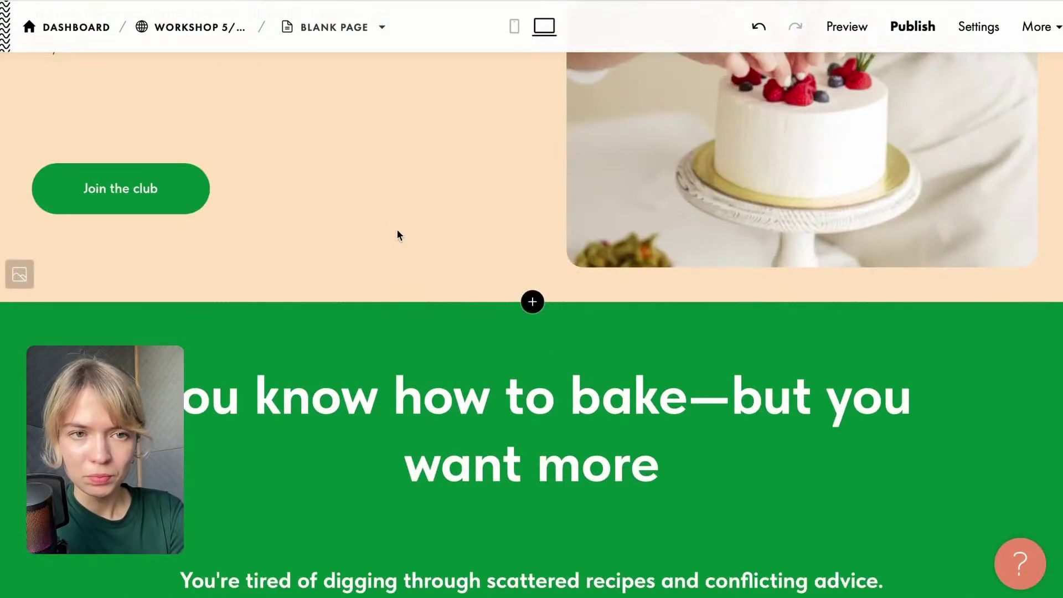
scroll(397, 230, up, 5)
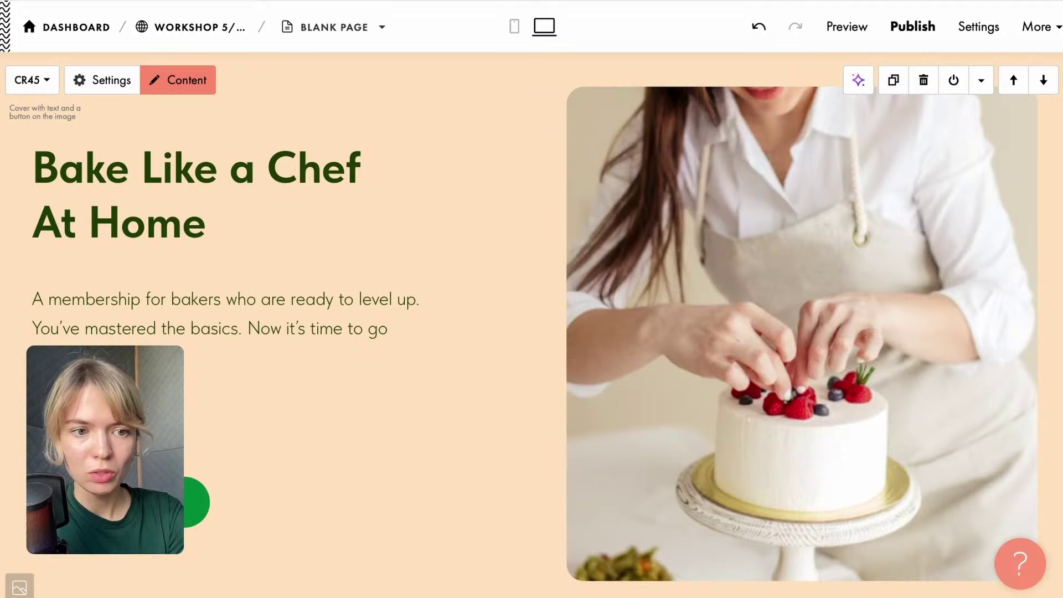
click(288, 329)
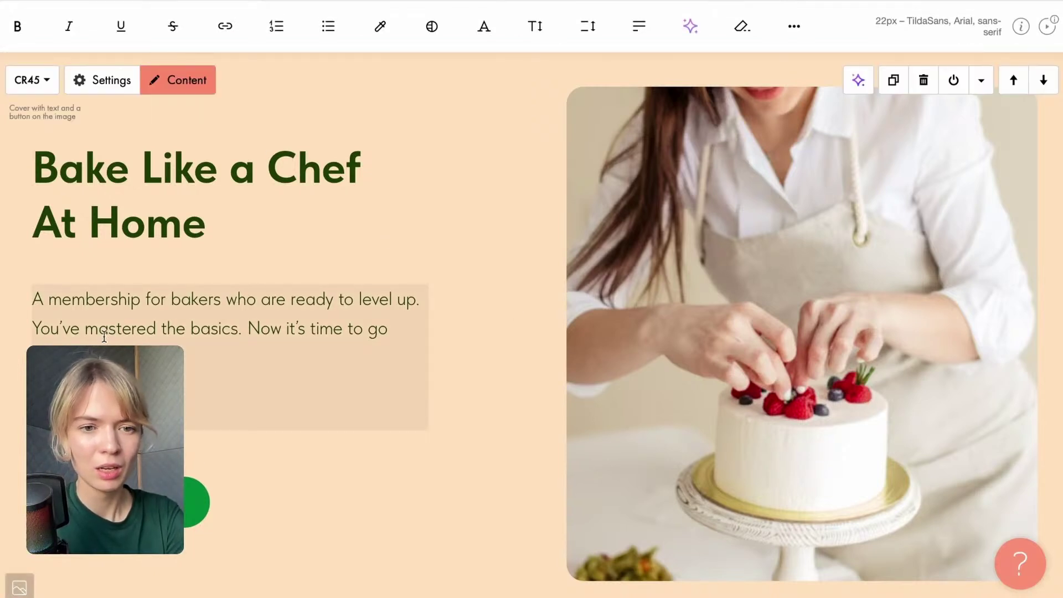
click(390, 232)
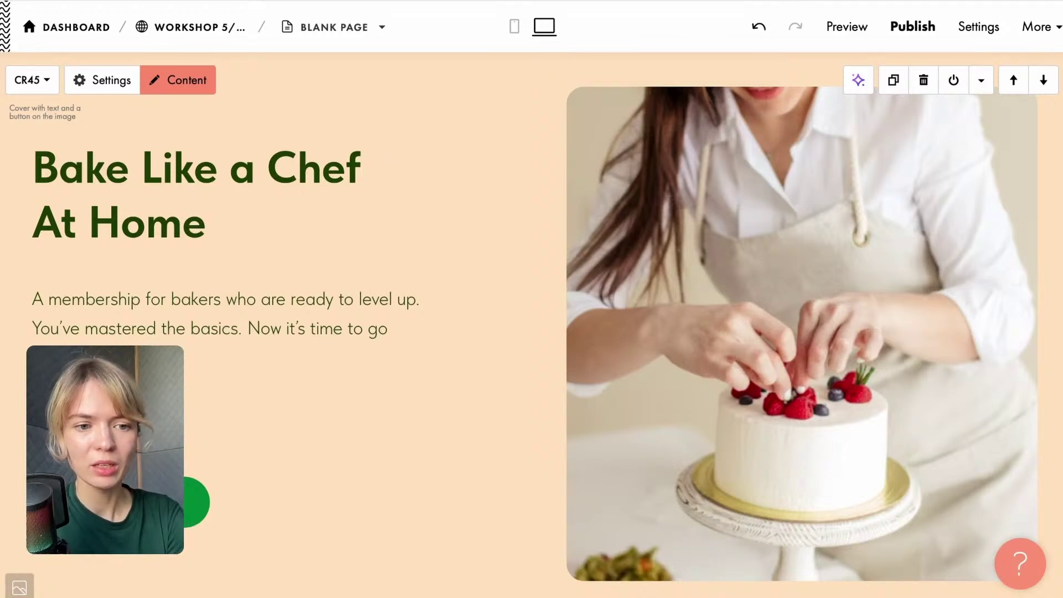
scroll(531, 325, down, 15)
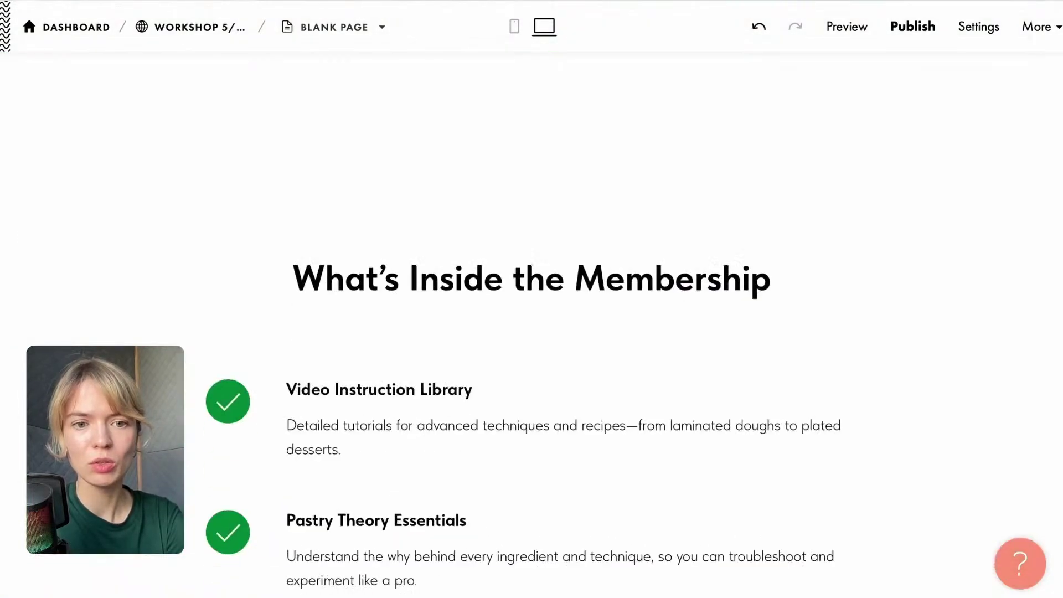
scroll(531, 324, up, 15)
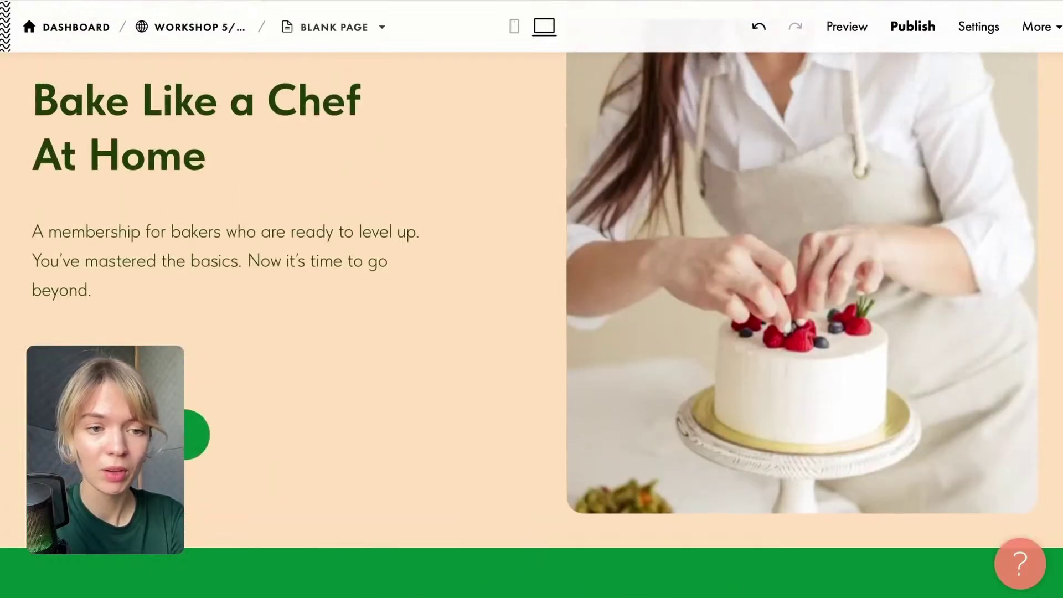
click(121, 434)
scroll(120, 435, down, 4)
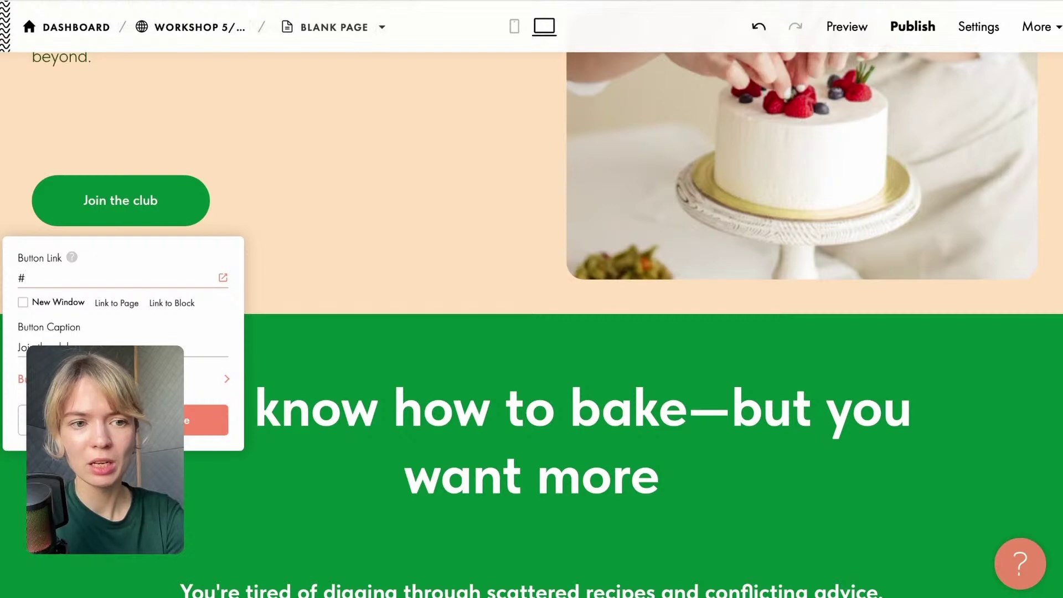
click(177, 420)
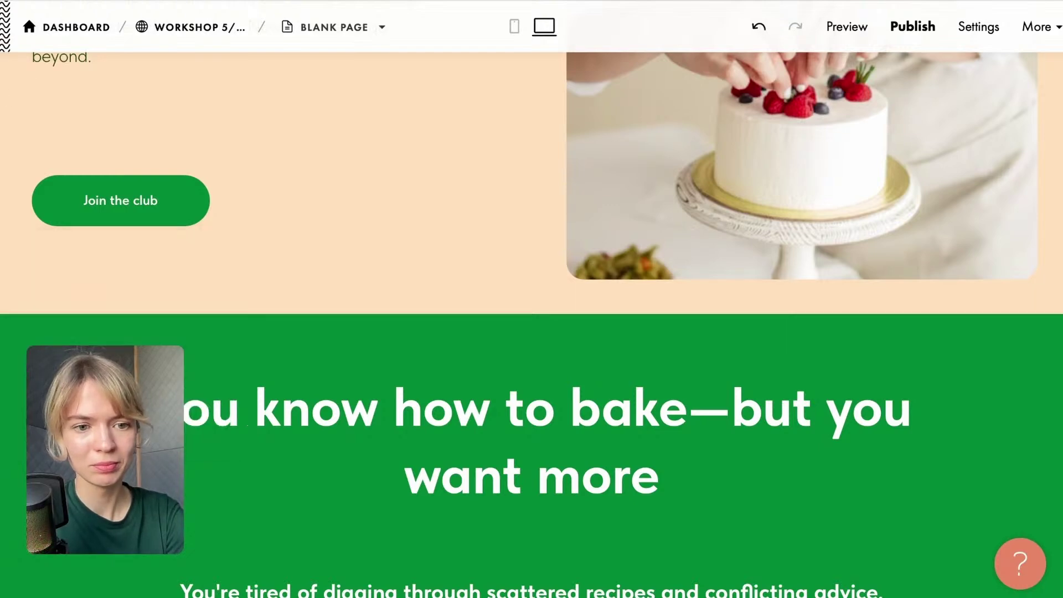
scroll(473, 423, down, 9)
scroll(474, 423, up, 4)
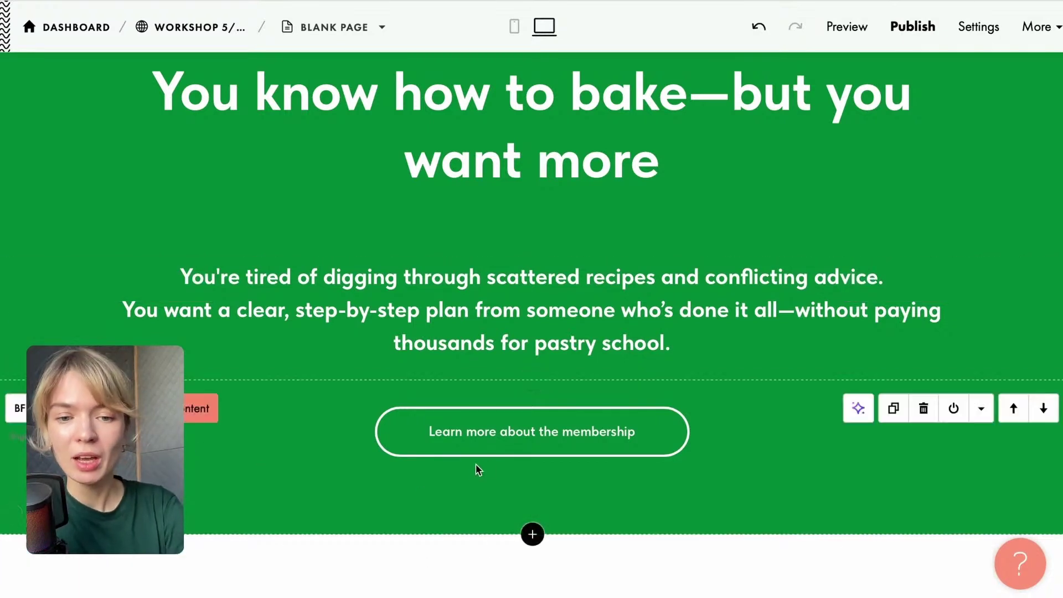
click(201, 409)
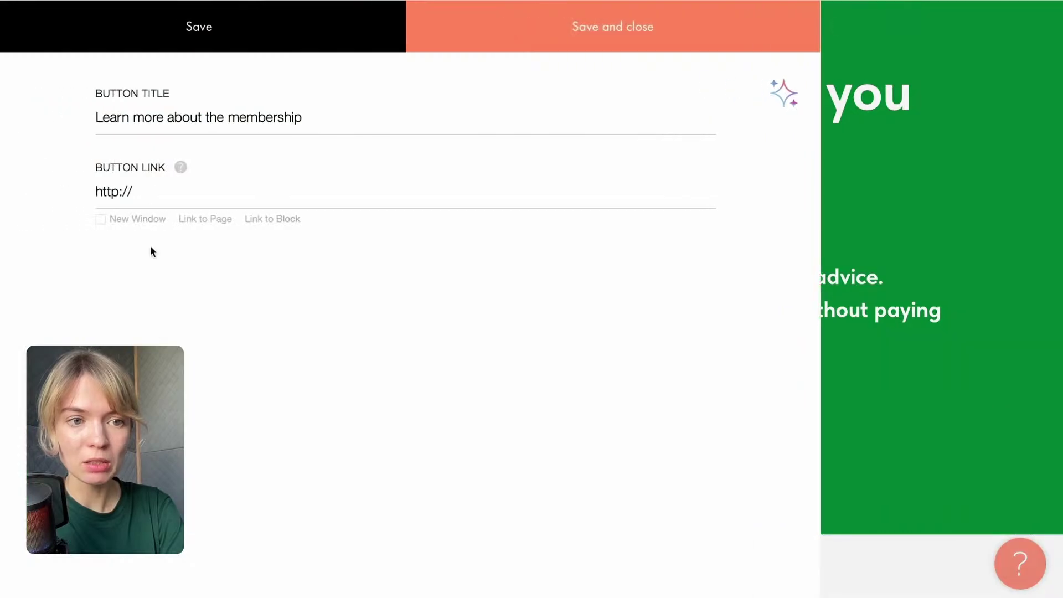
drag(154, 197, 32, 194)
text(#plans)
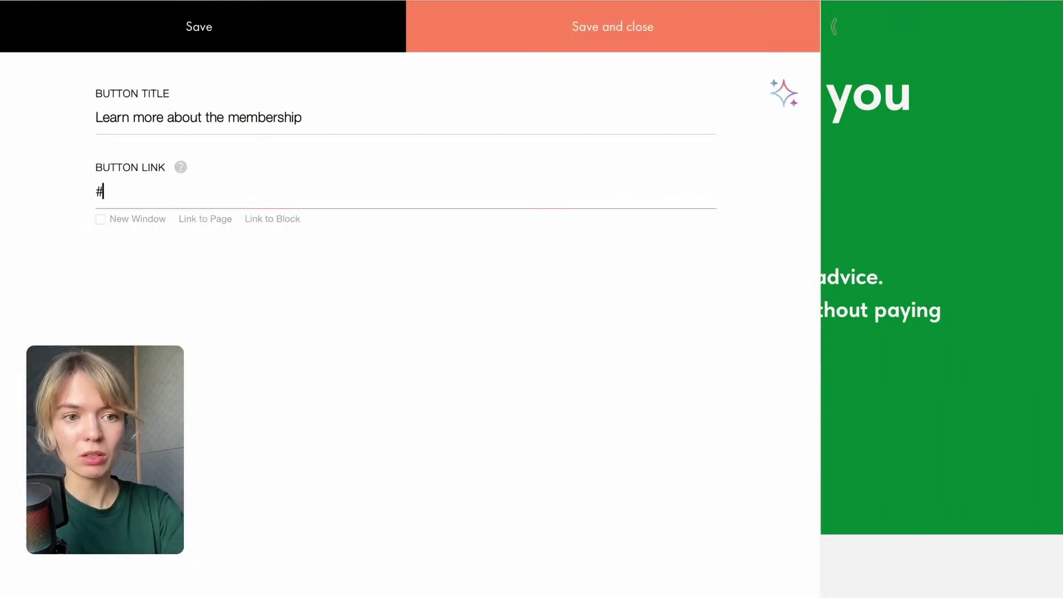
click(514, 23)
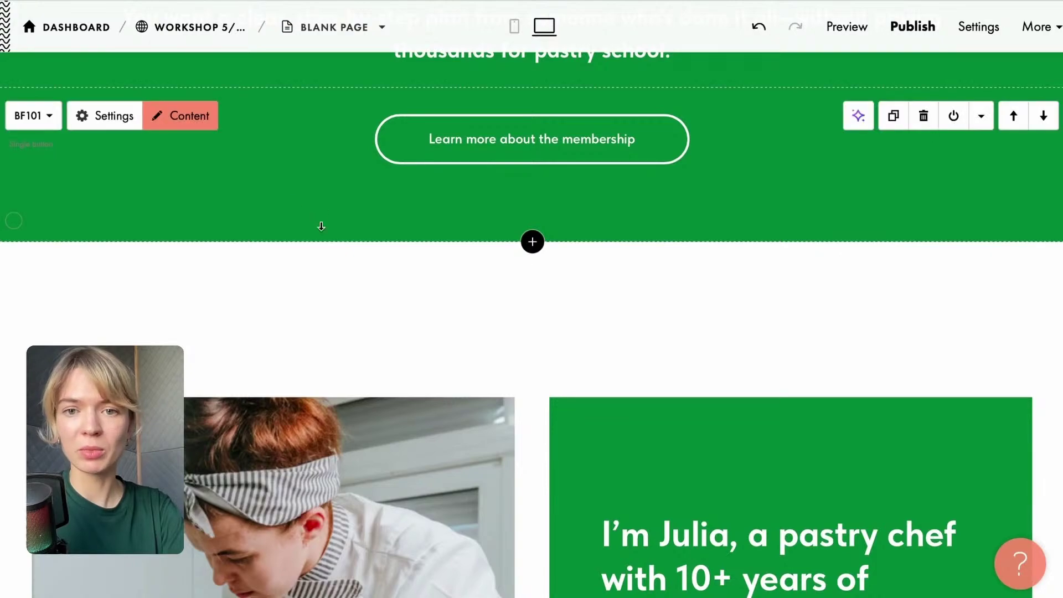
scroll(321, 226, down, 10)
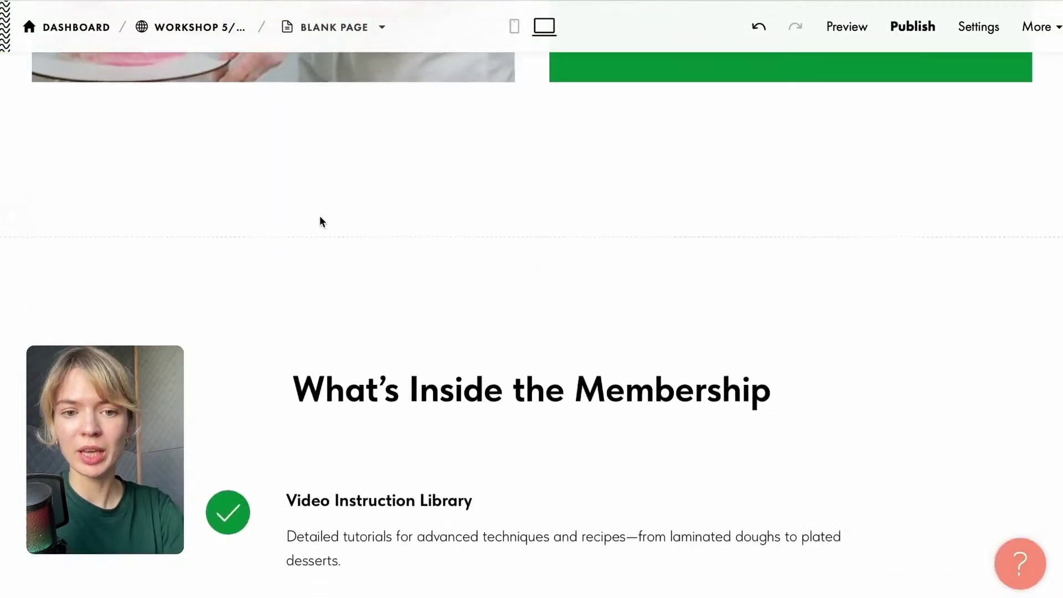
Add the ME103 single-line menu with About, Works and Contacts above the hero.
scroll(320, 216, down, 10)
scroll(320, 216, up, 20)
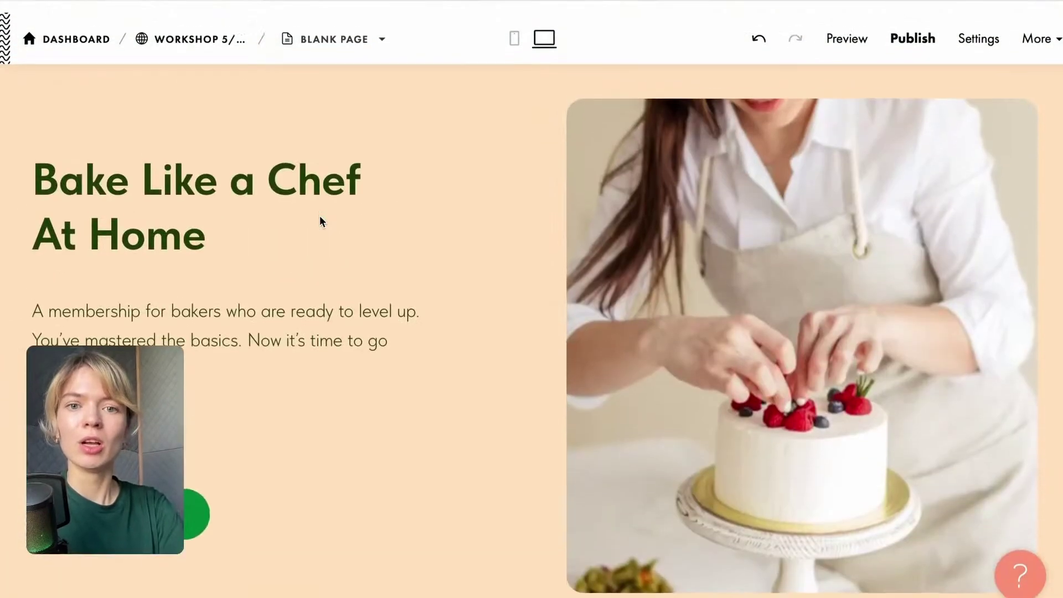
click(531, 63)
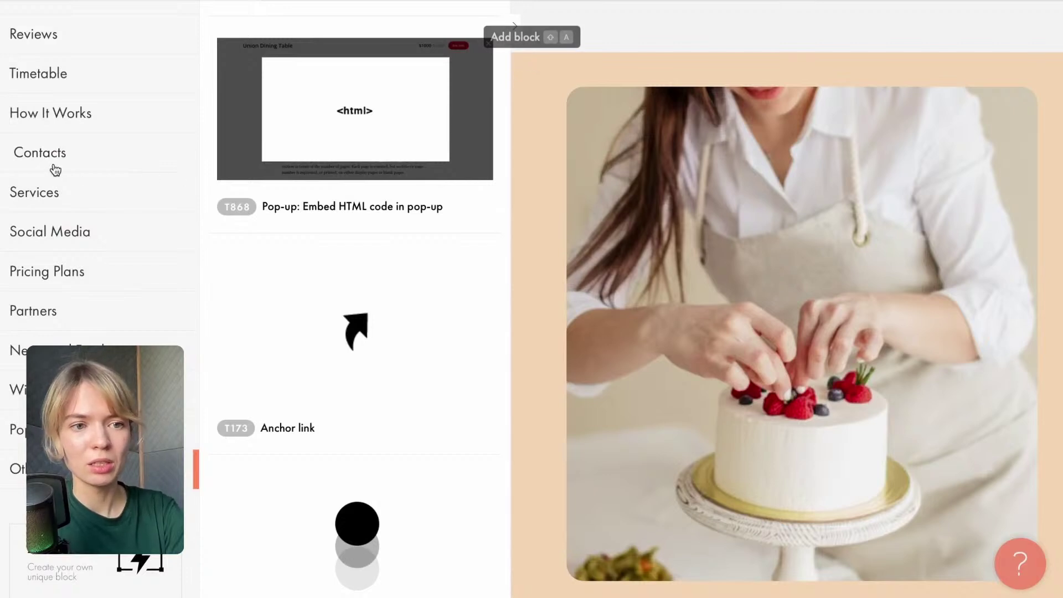
scroll(55, 220, up, 5)
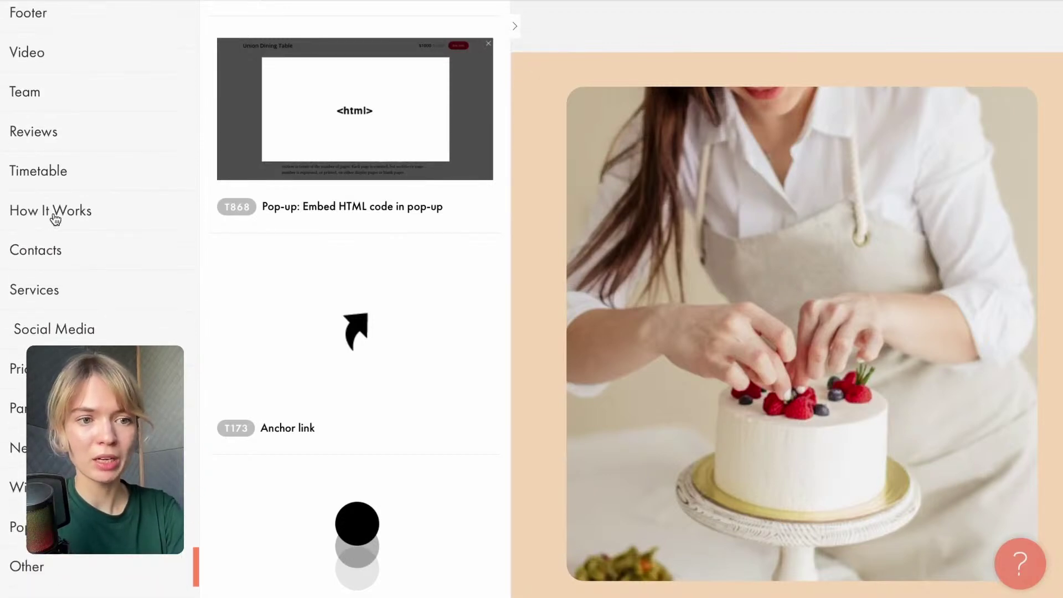
scroll(53, 180, up, 2)
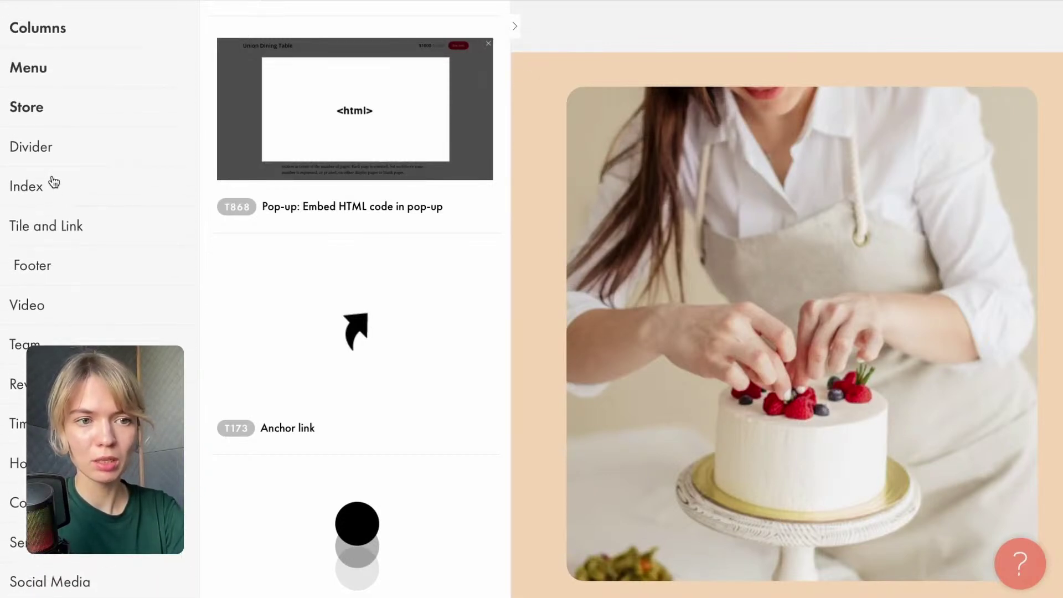
click(28, 65)
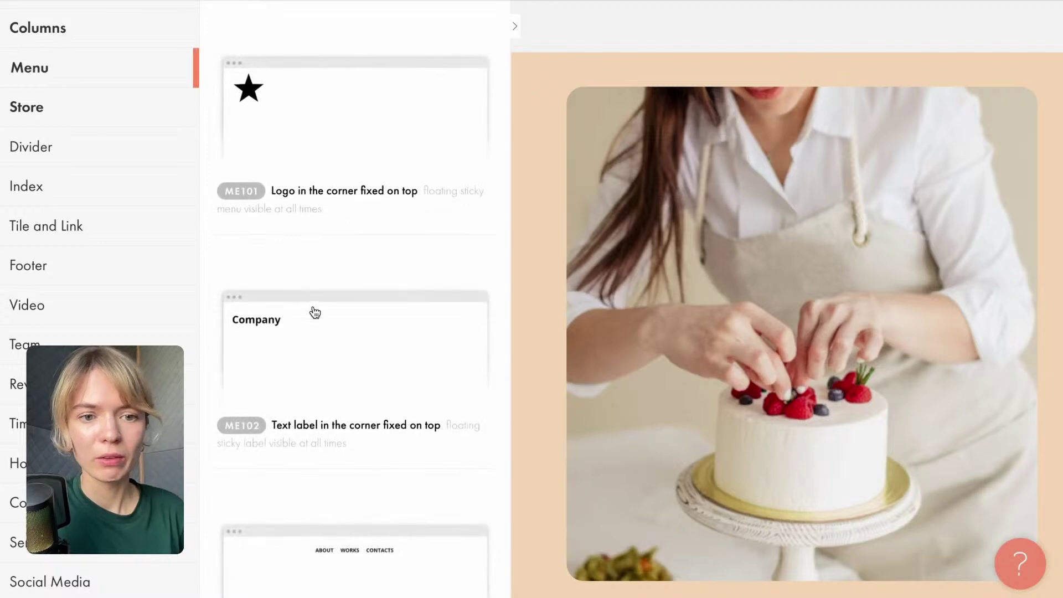
scroll(313, 311, down, 5)
click(412, 253)
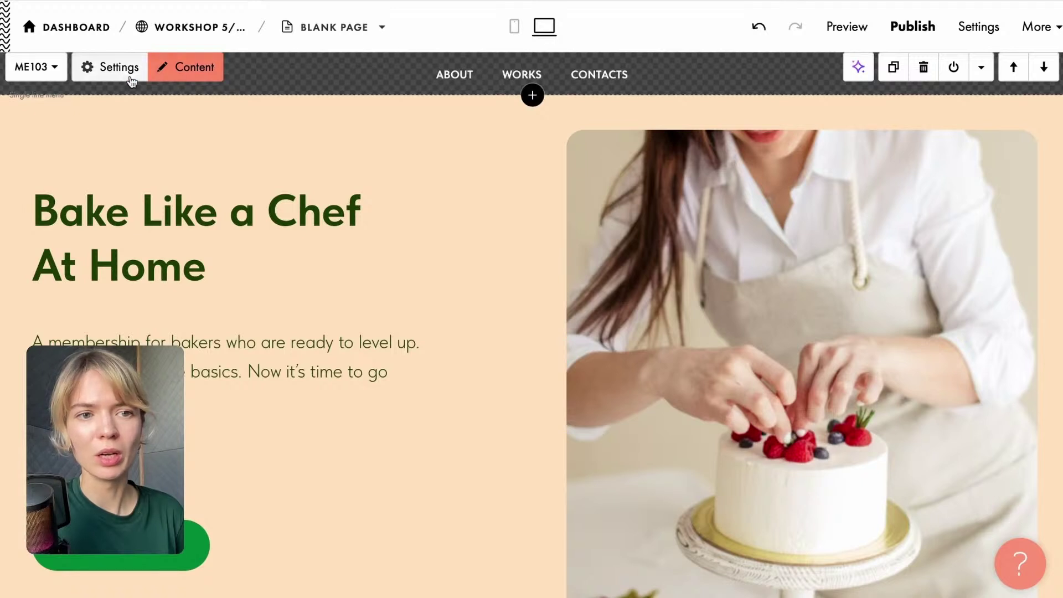
Rename the Works menu item to 'Pricing plans'.
click(515, 76)
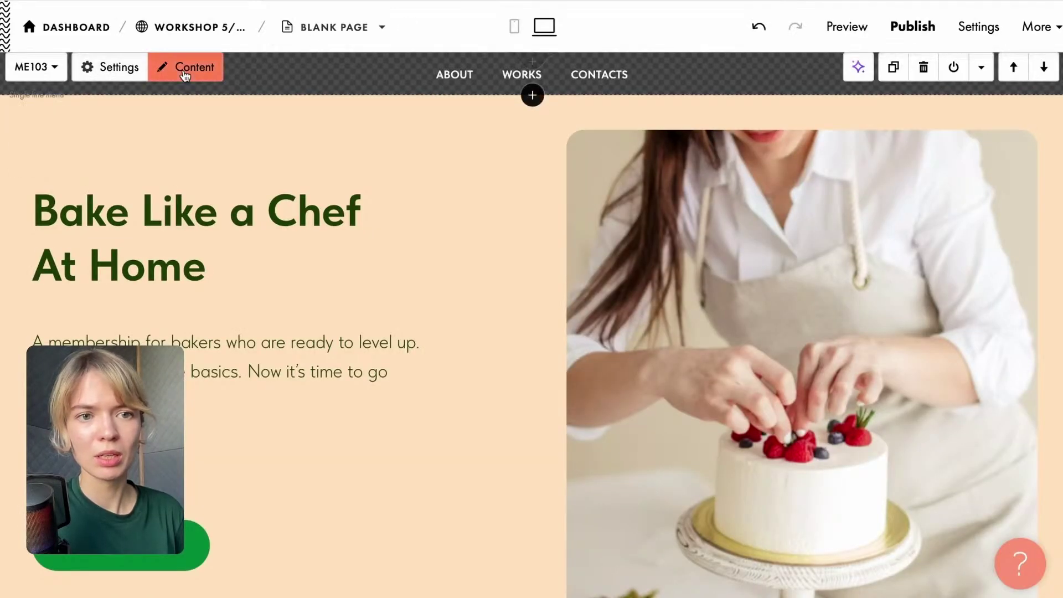
click(184, 66)
drag(154, 312, 136, 258)
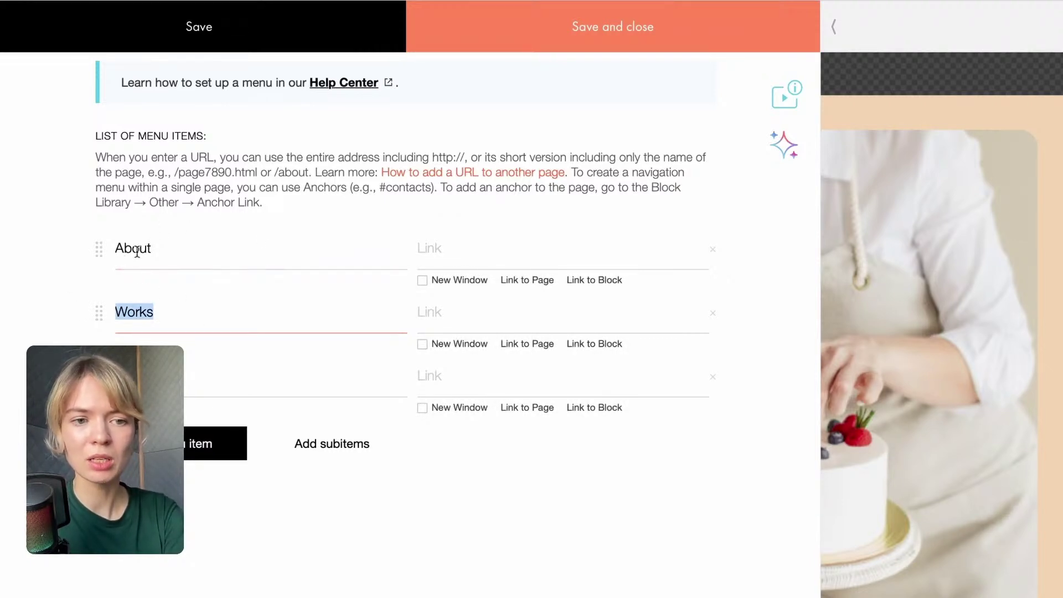
click(157, 319)
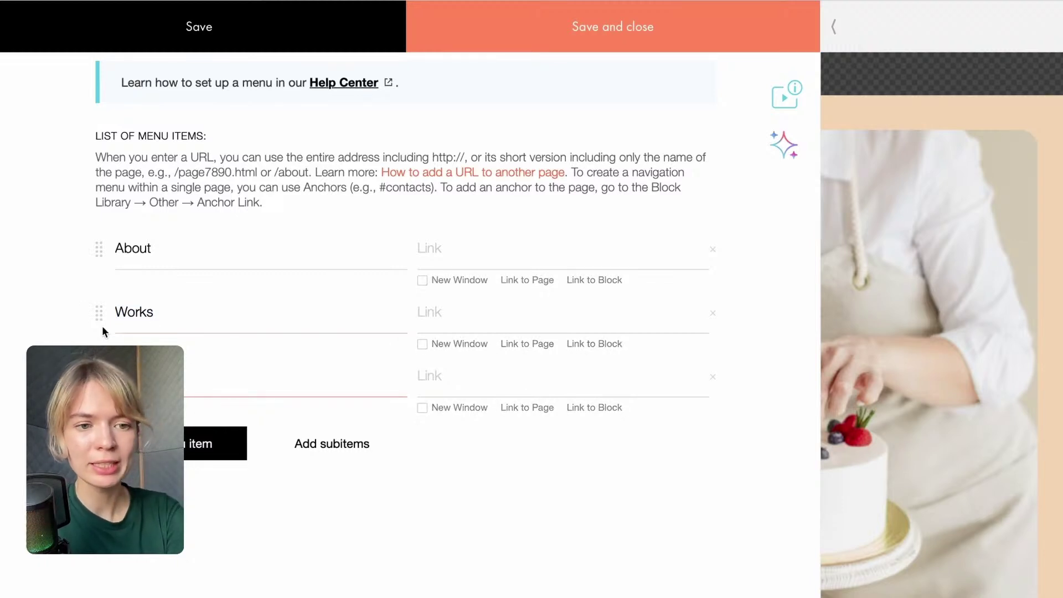
drag(166, 318, 54, 313)
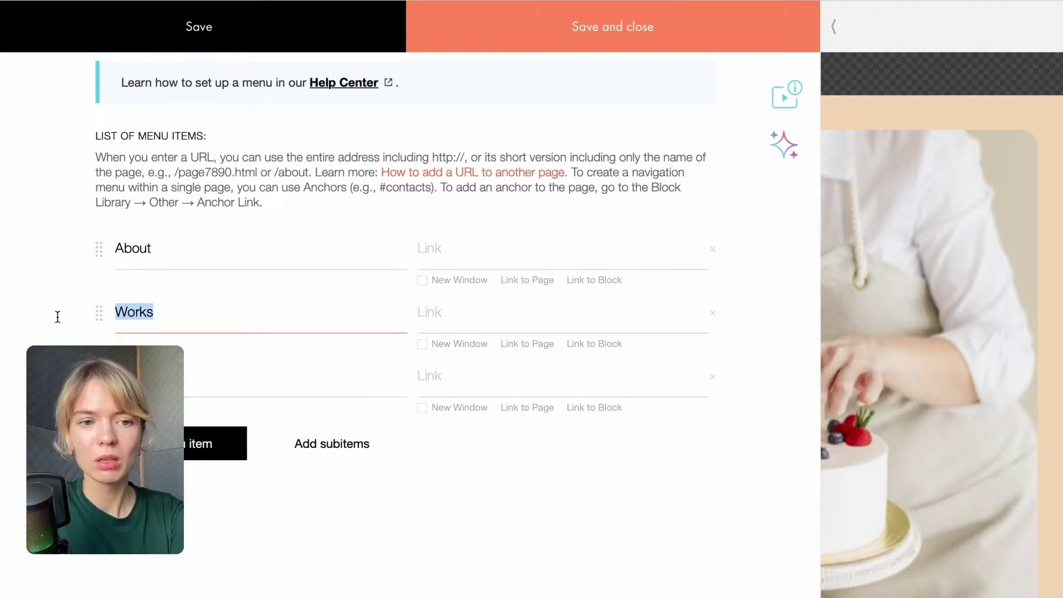
text(Pricing )
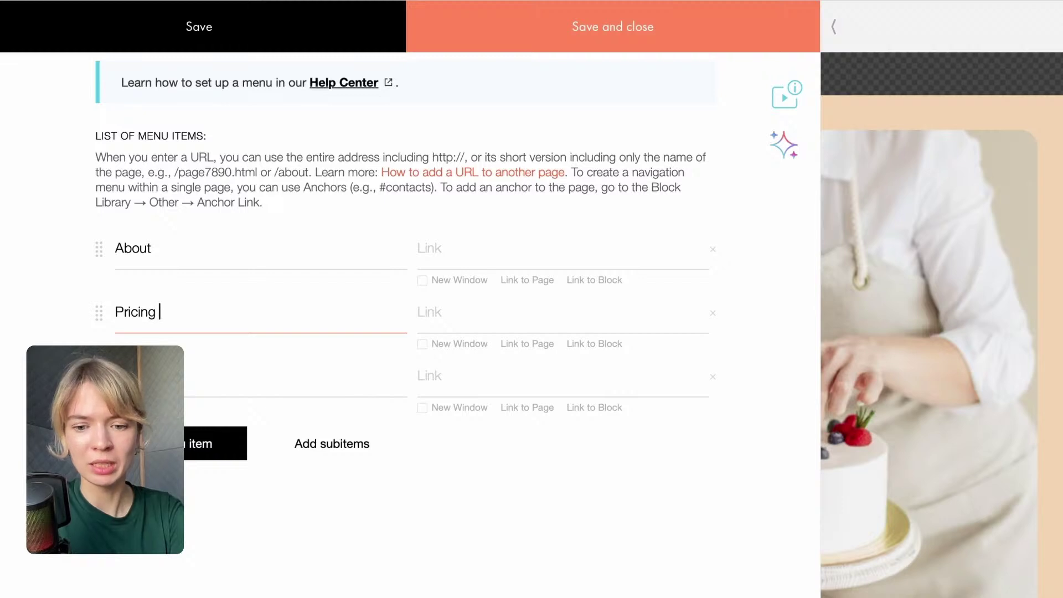
text(plans)
Link the menu items to #plans, #about and #contact, and save the menu.
click(445, 312)
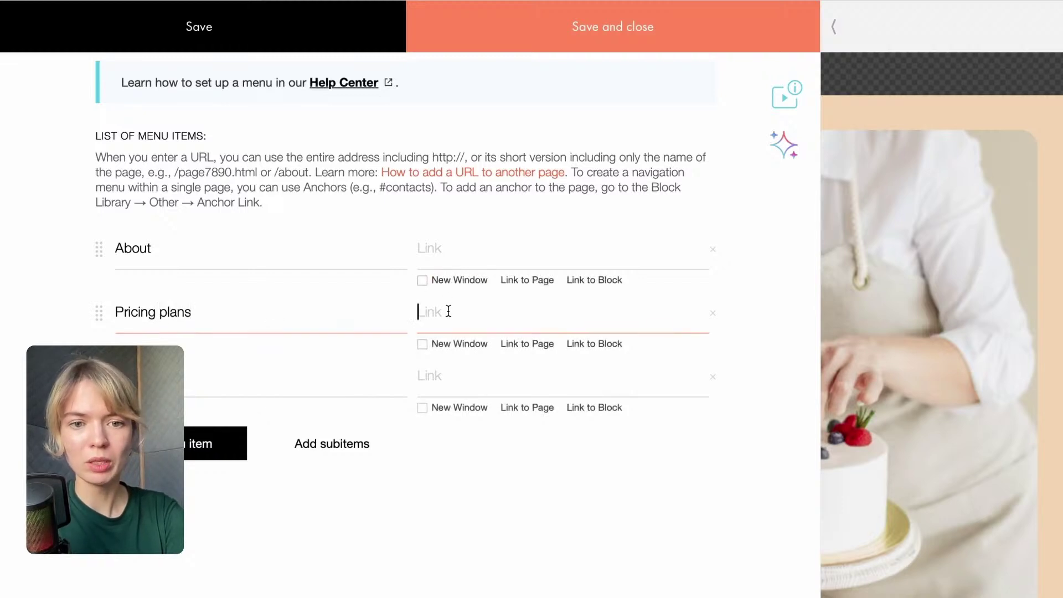
text(plans)
key(Home)
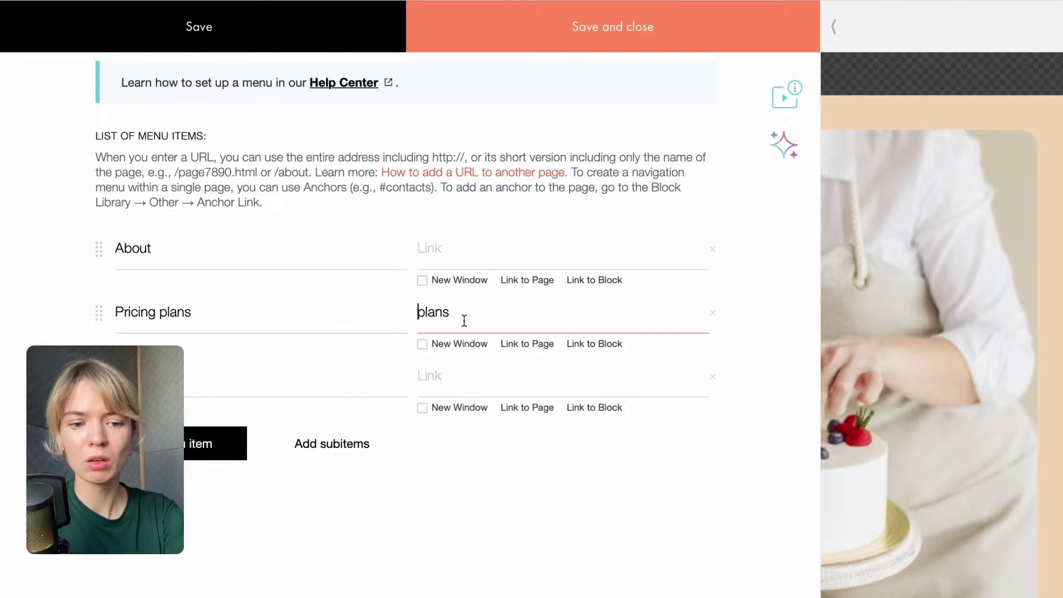
click(467, 312)
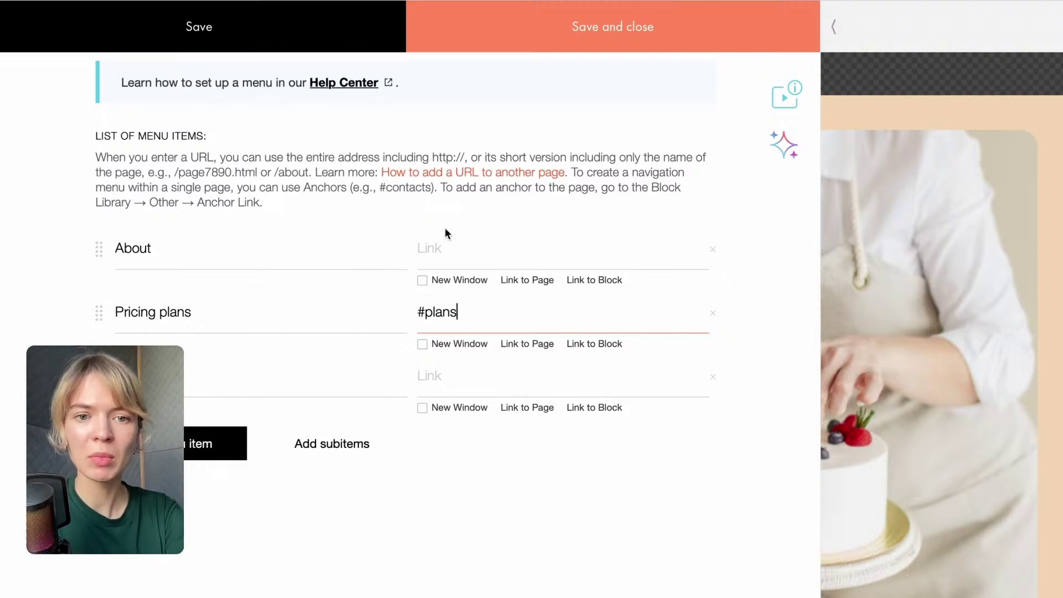
click(454, 246)
text(#a)
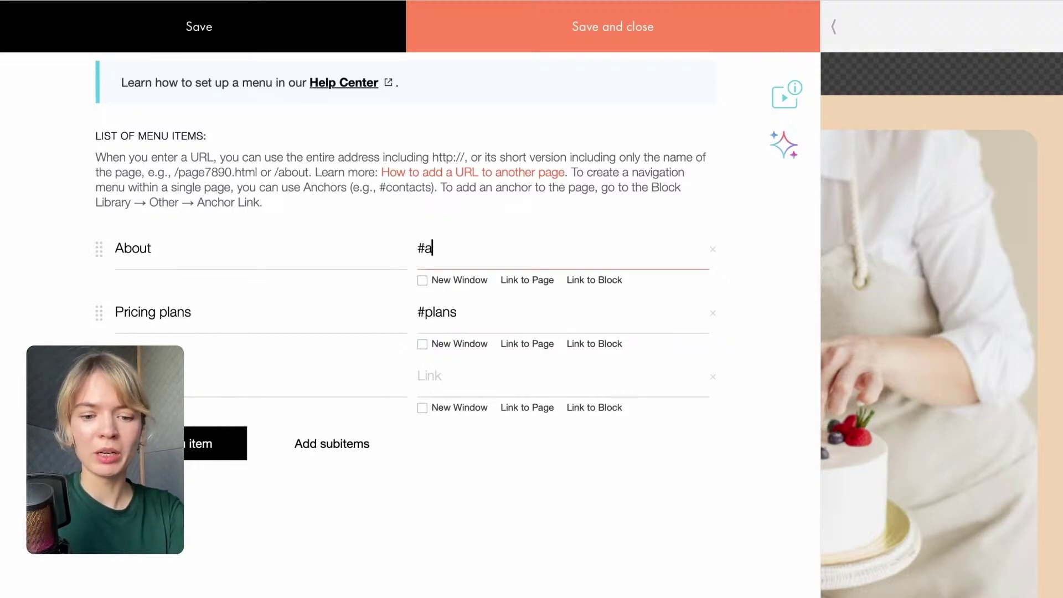
text(bout)
click(499, 385)
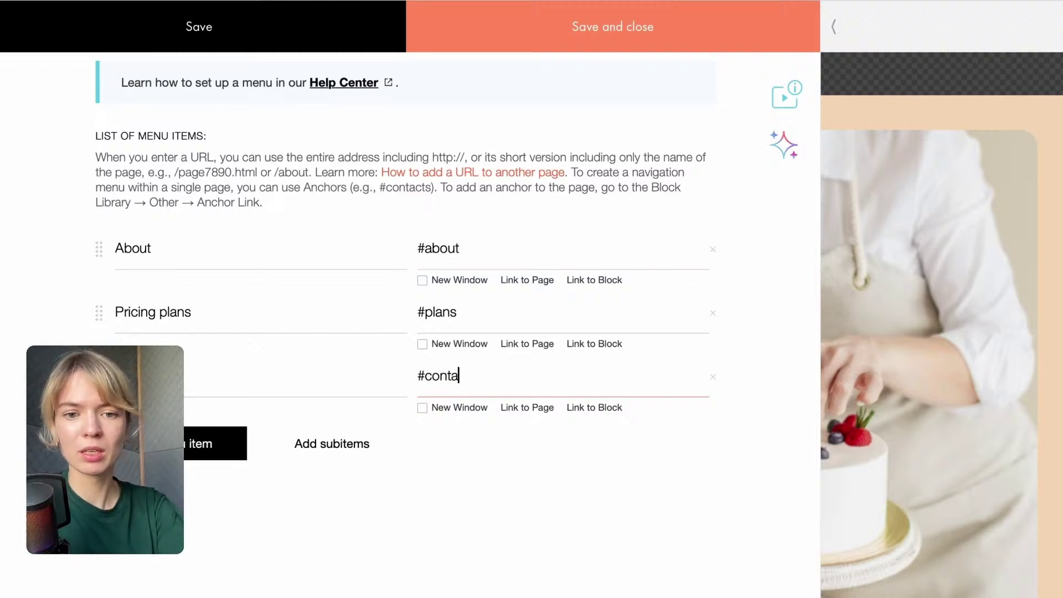
text(#contact)
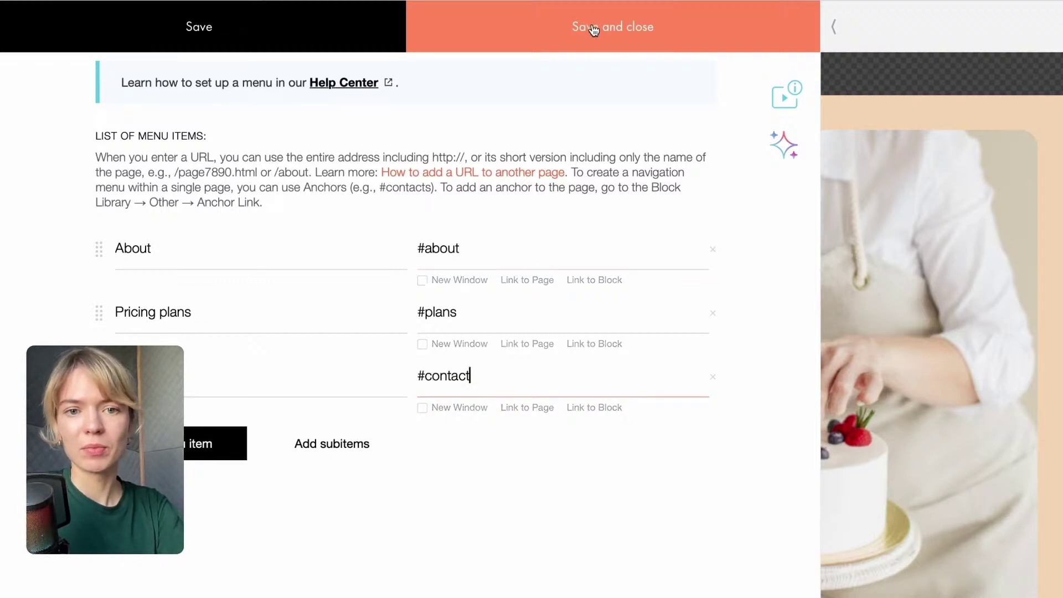
click(588, 28)
scroll(455, 299, down, 15)
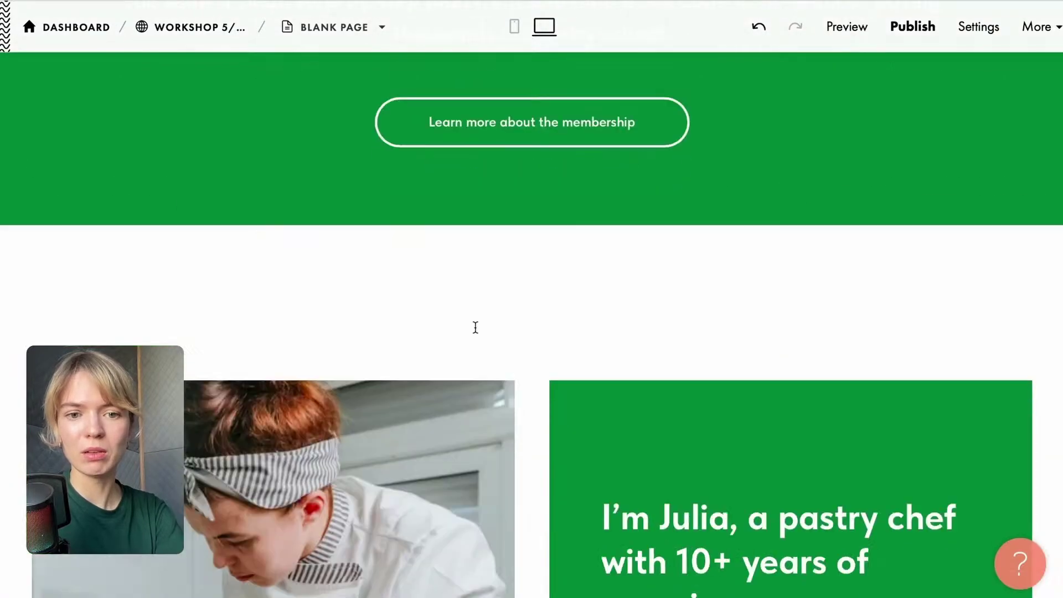
click(532, 226)
scroll(239, 330, down, 8)
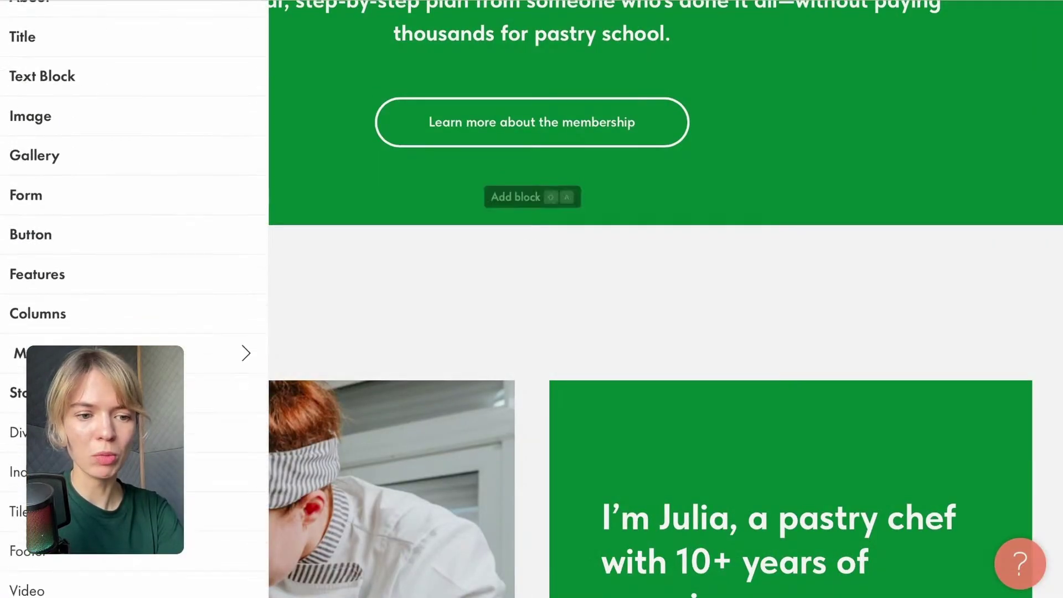
Insert a T173 anchor link block named 'about'.
scroll(111, 483, down, 4)
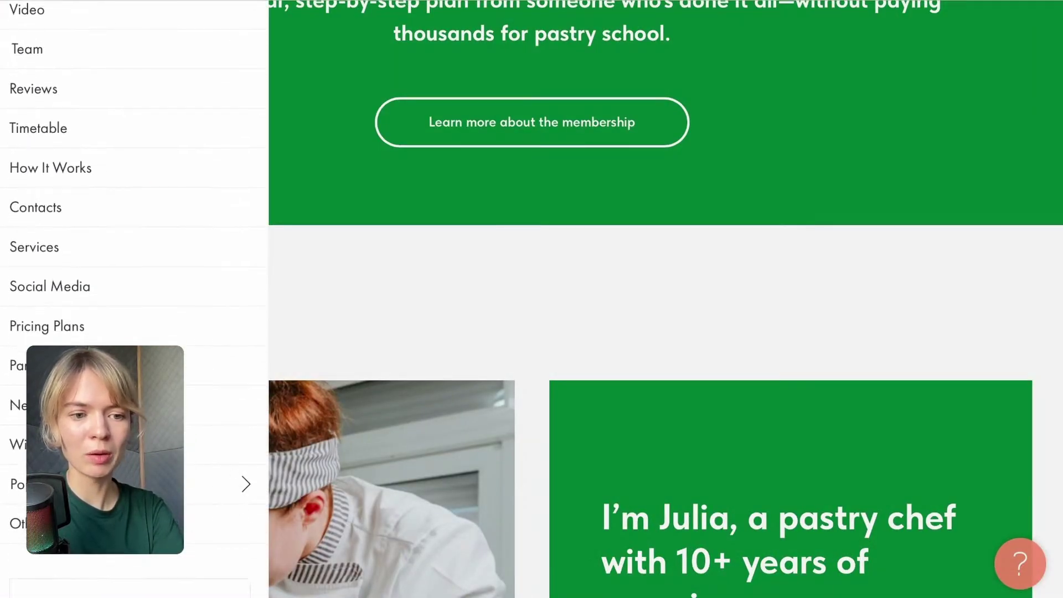
click(110, 523)
scroll(430, 324, down, 3)
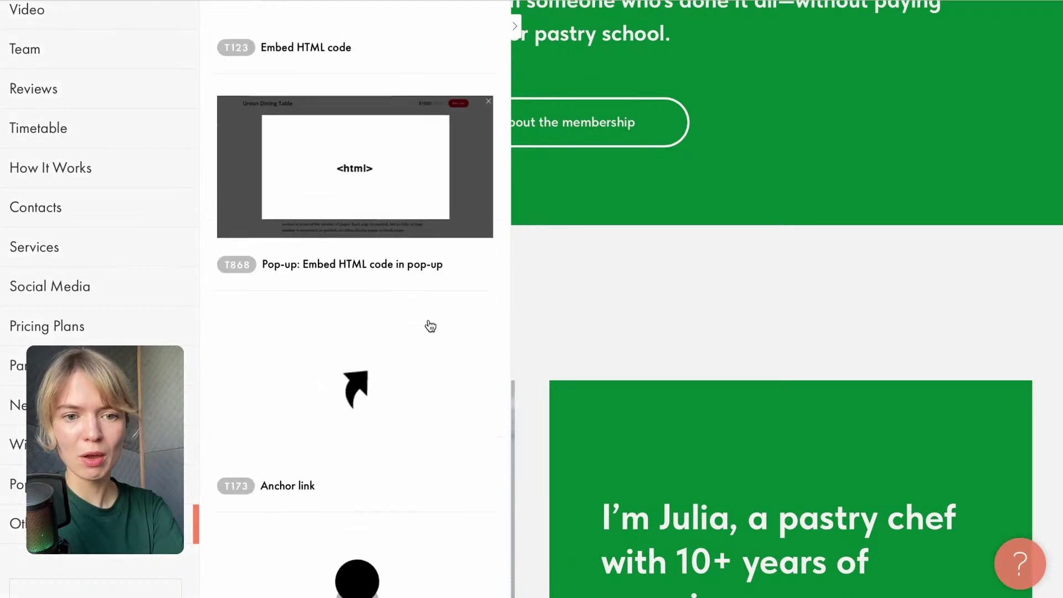
click(399, 375)
click(188, 117)
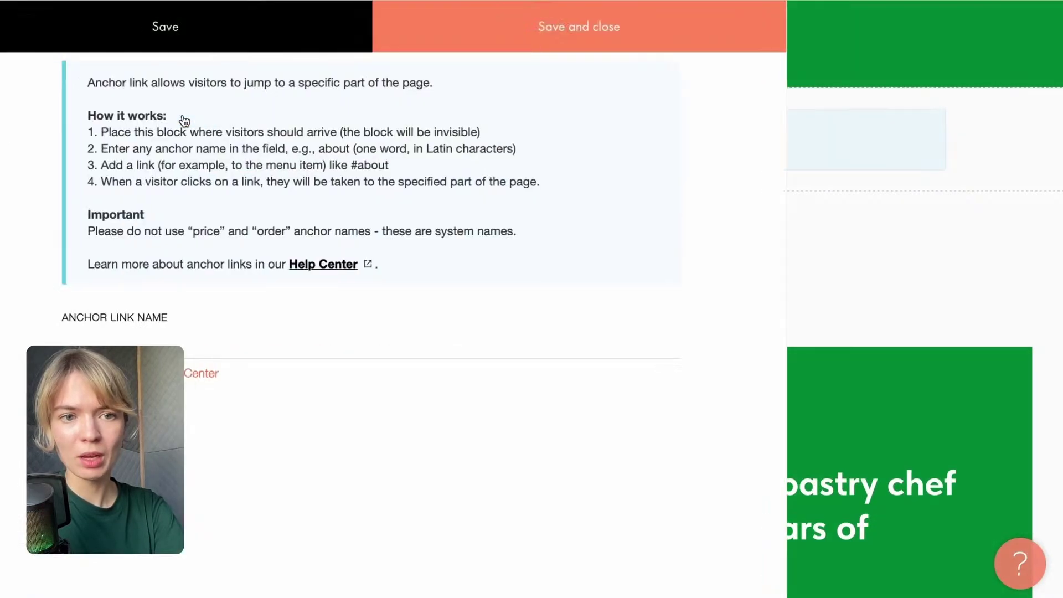
click(150, 338)
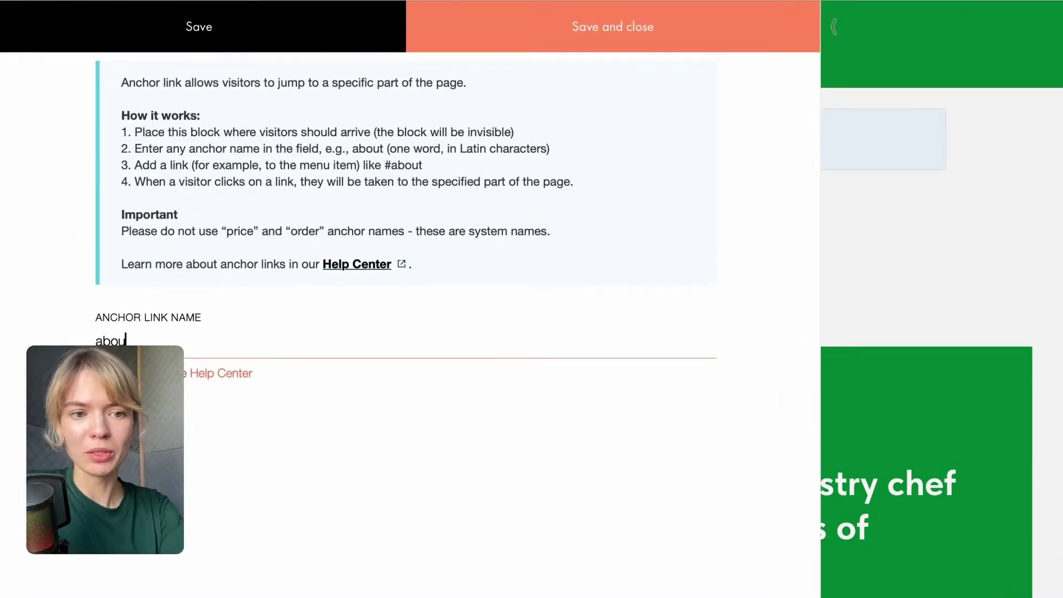
click(520, 41)
scroll(603, 372, down, 10)
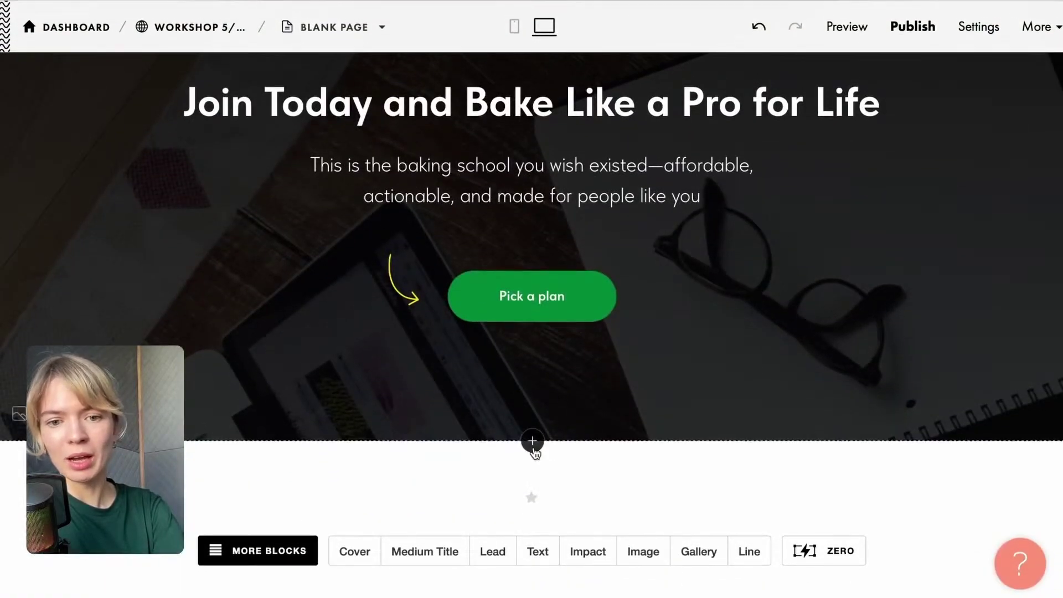
Add the CN103 contacts block with the large phone number and email.
click(532, 440)
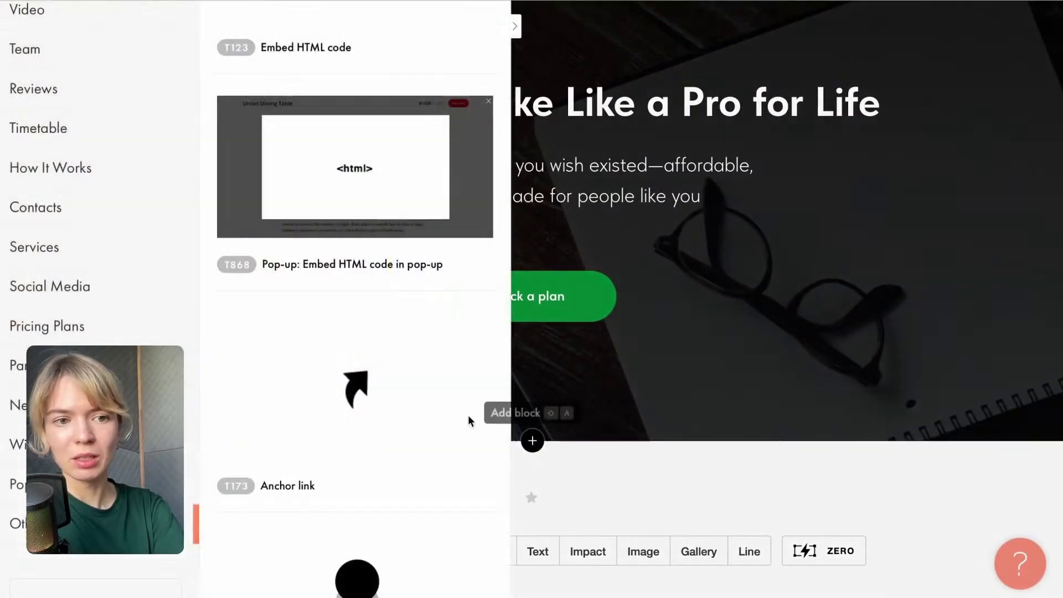
click(38, 231)
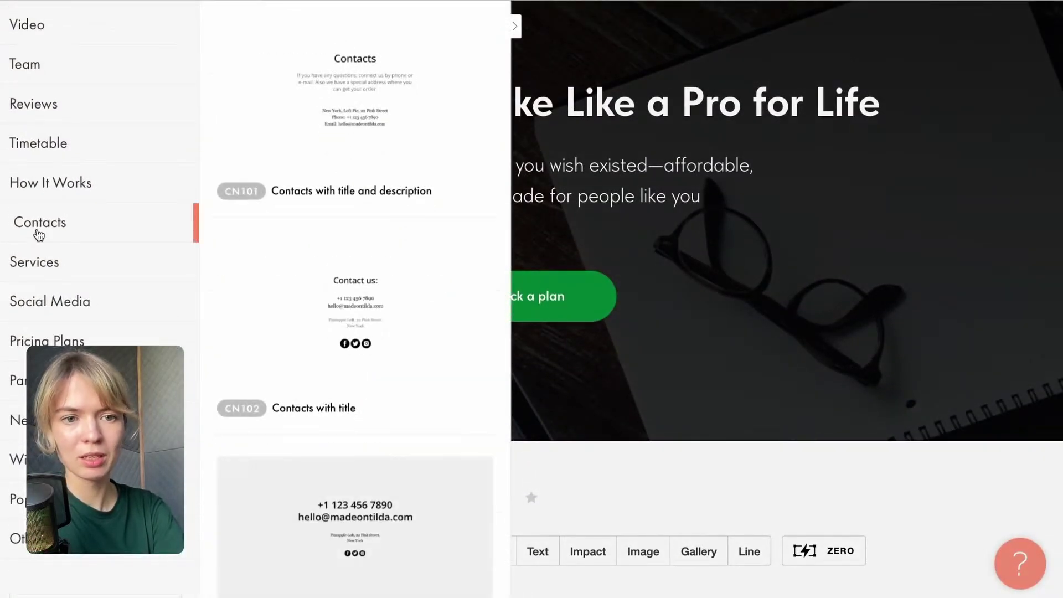
scroll(410, 160, down, 3)
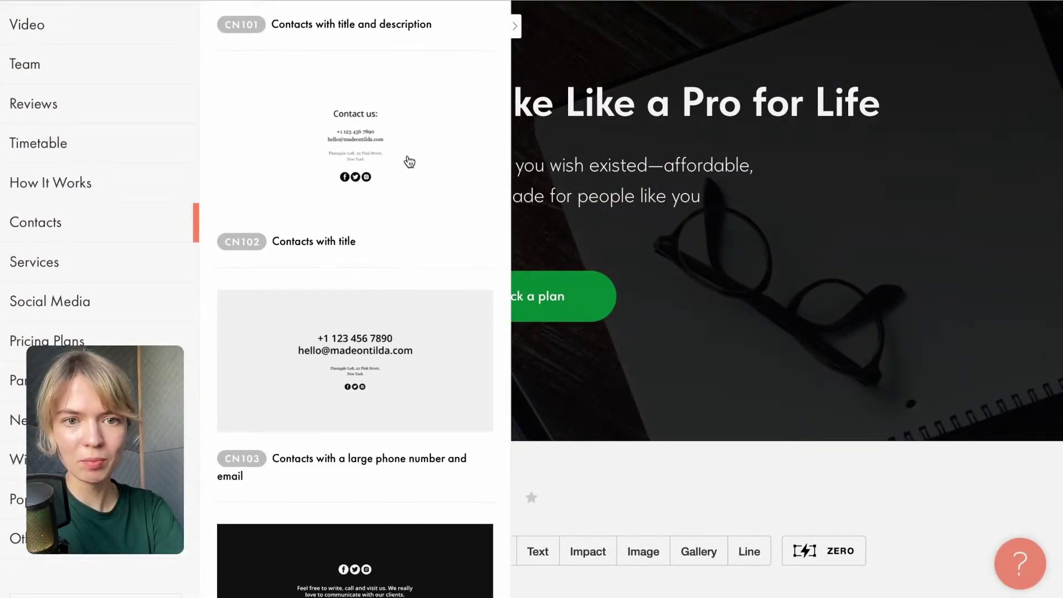
click(452, 335)
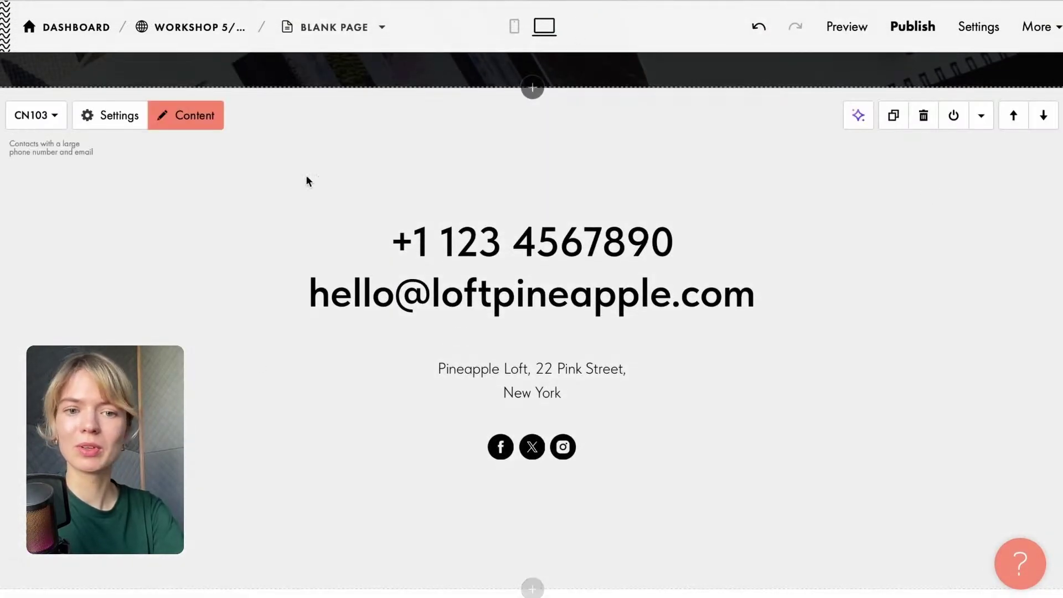
Insert a T173 anchor link named 'contacts' directly above the contacts section.
click(532, 86)
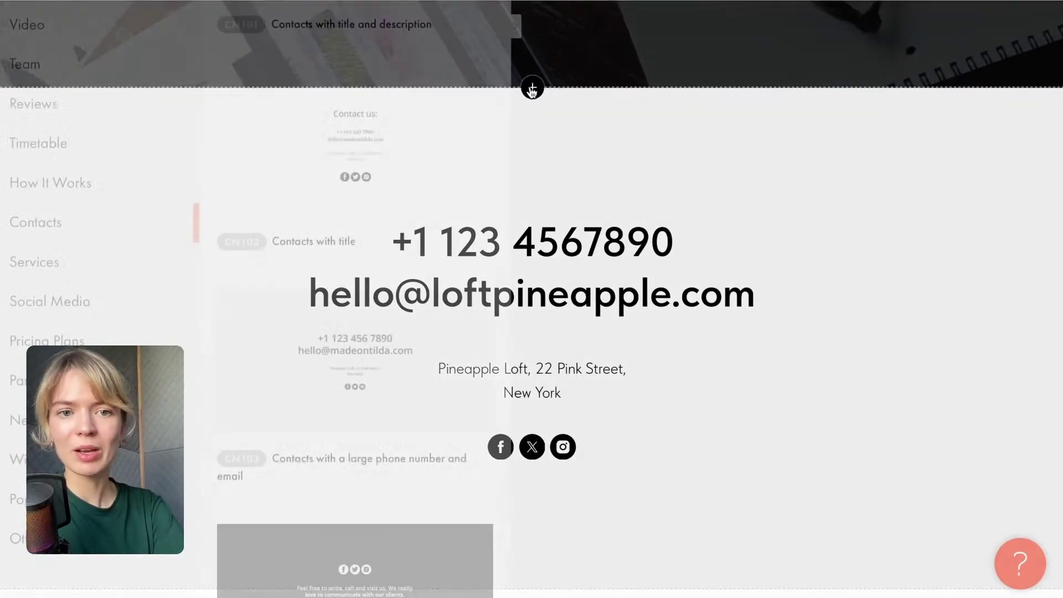
click(46, 551)
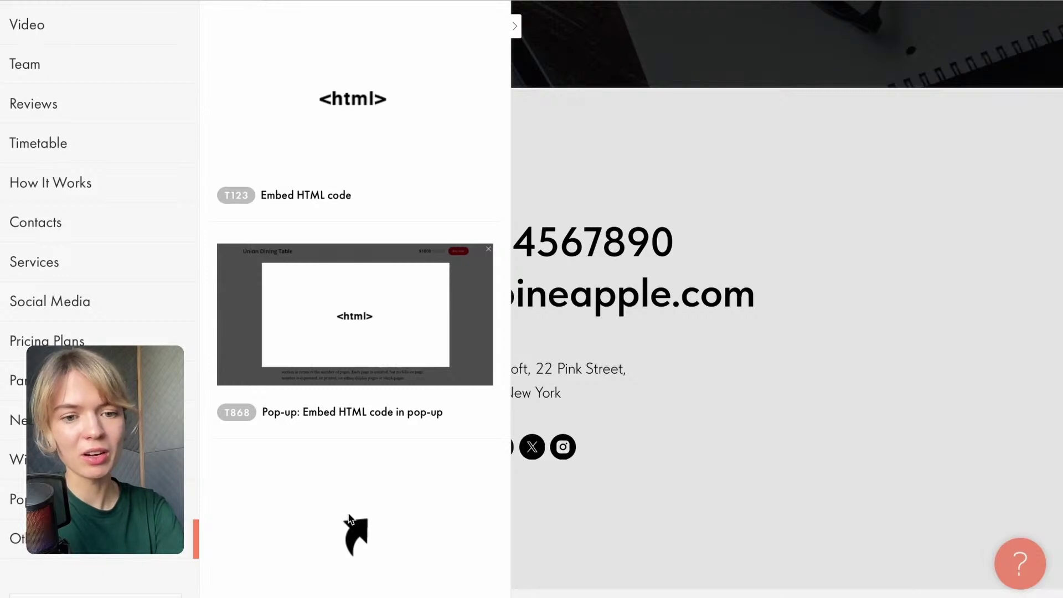
click(350, 523)
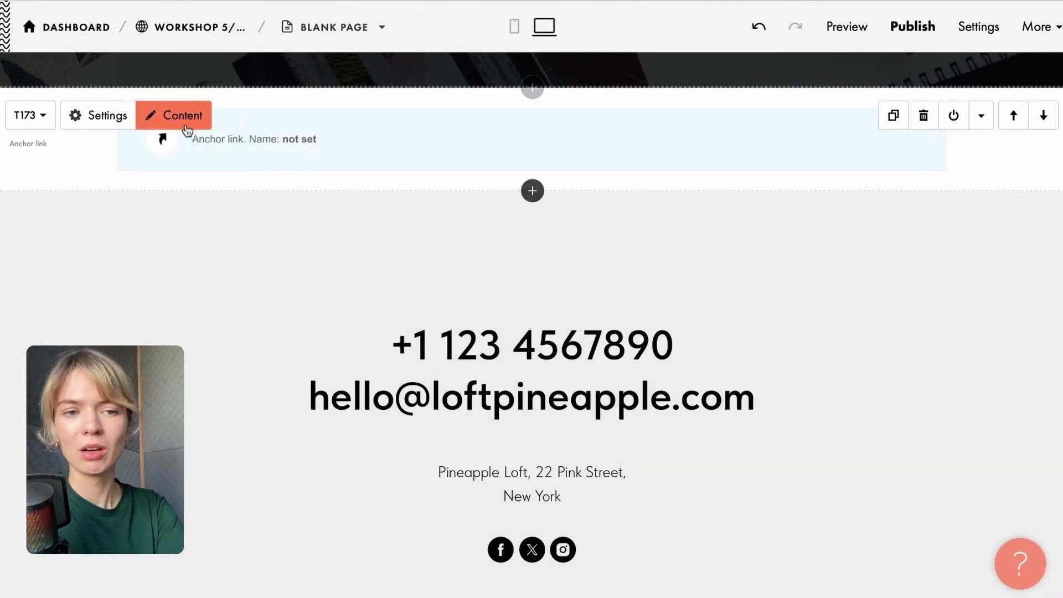
click(185, 124)
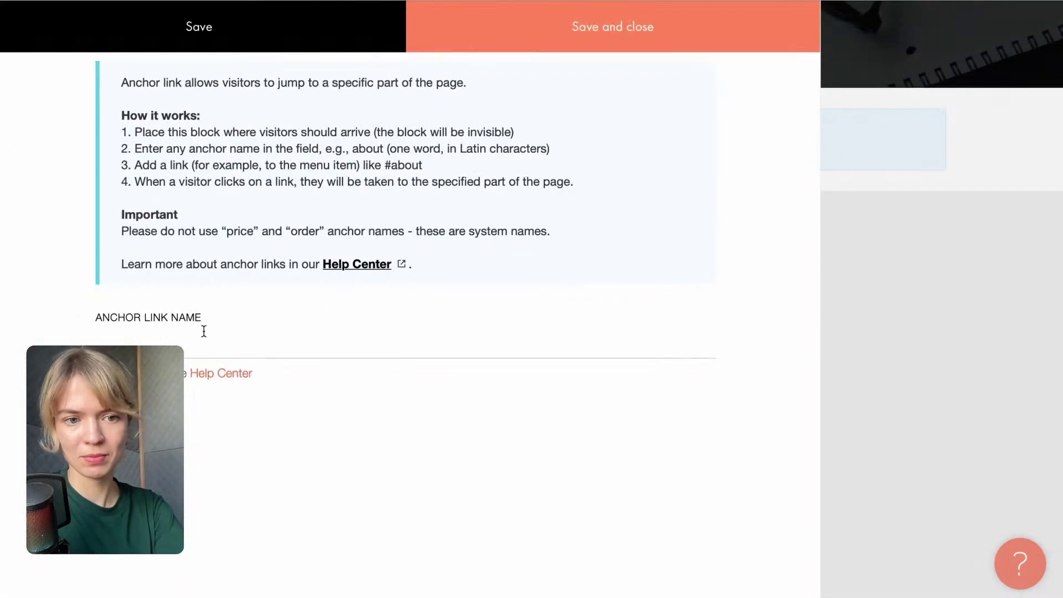
click(204, 331)
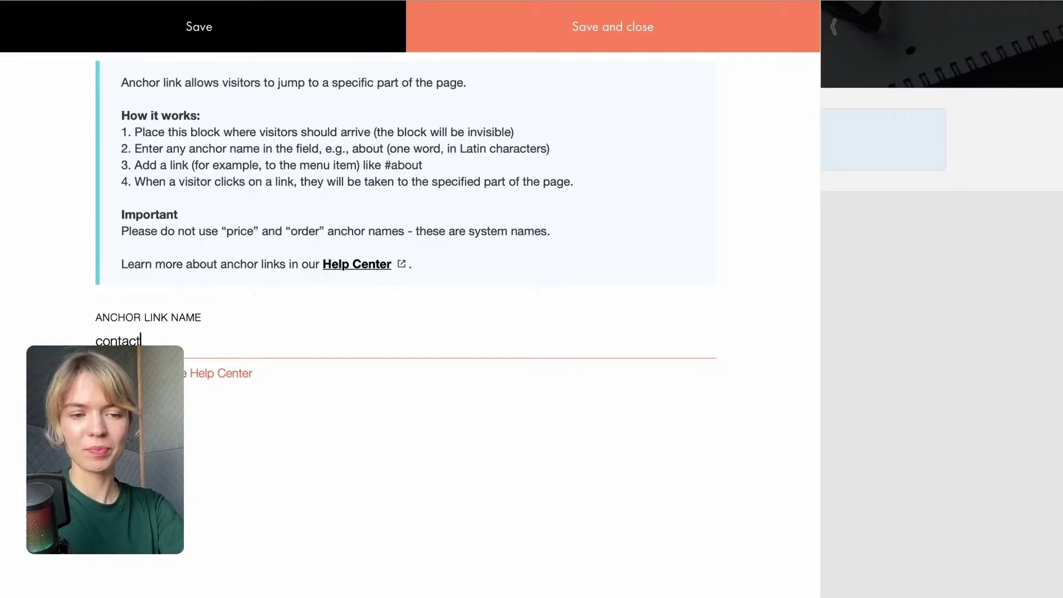
click(503, 39)
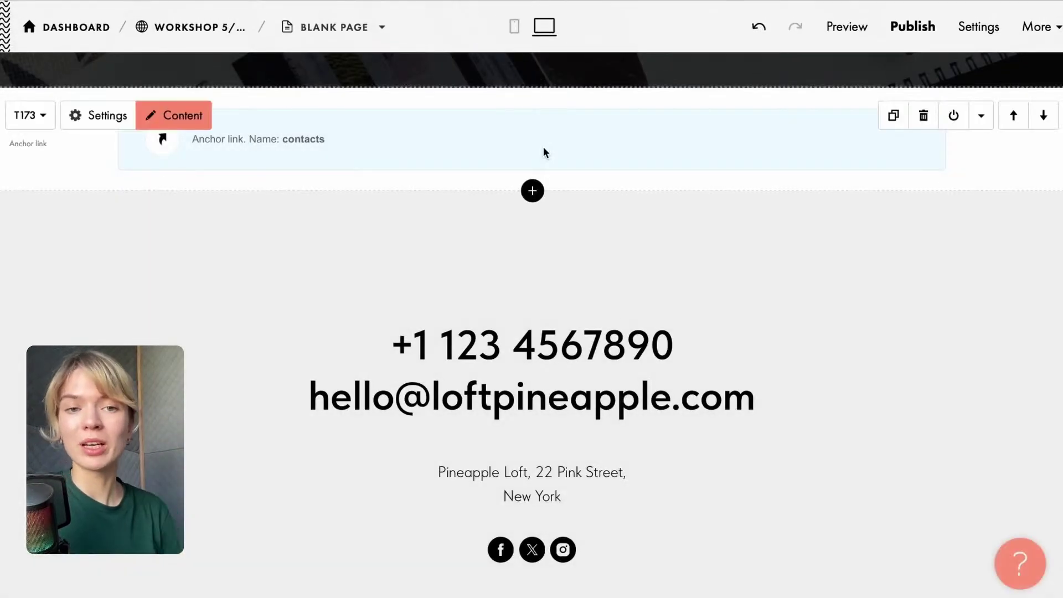
scroll(506, 143, up, 20)
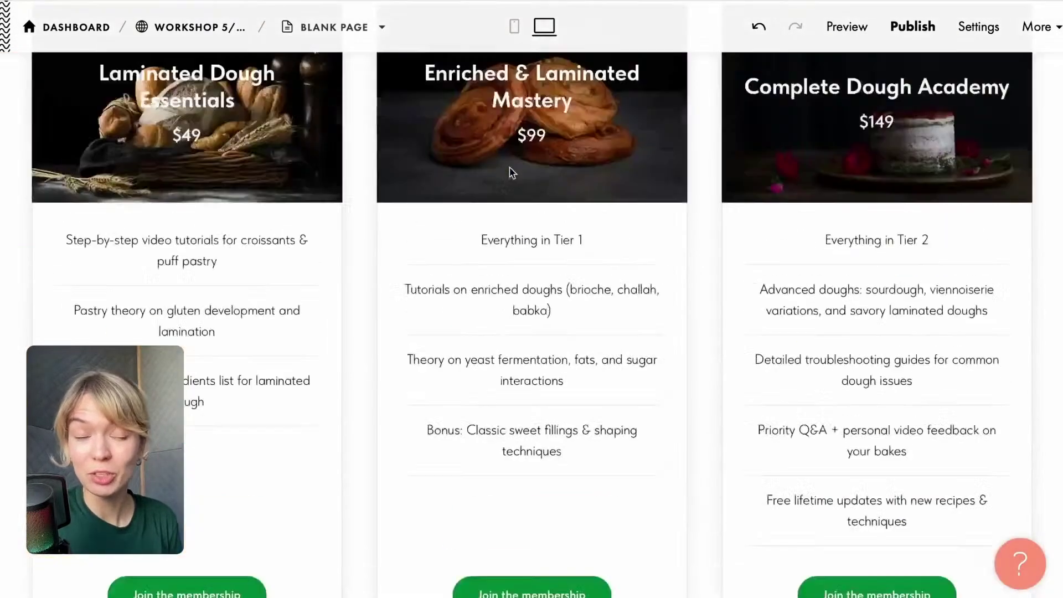
Create a new blank page in the Workshop 5/08 project from its dashboard.
scroll(510, 171, up, 10)
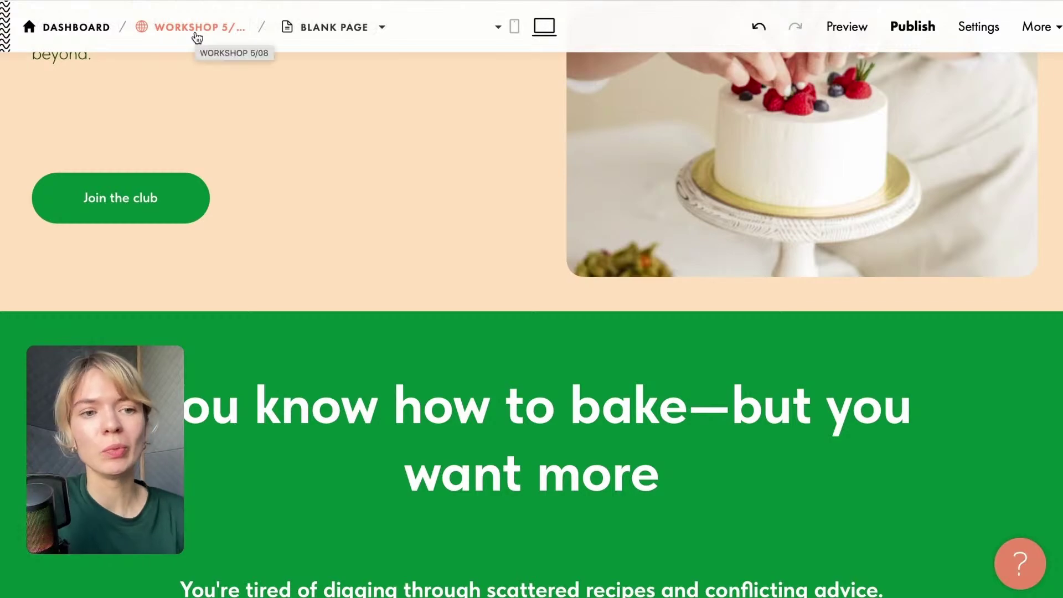
click(197, 38)
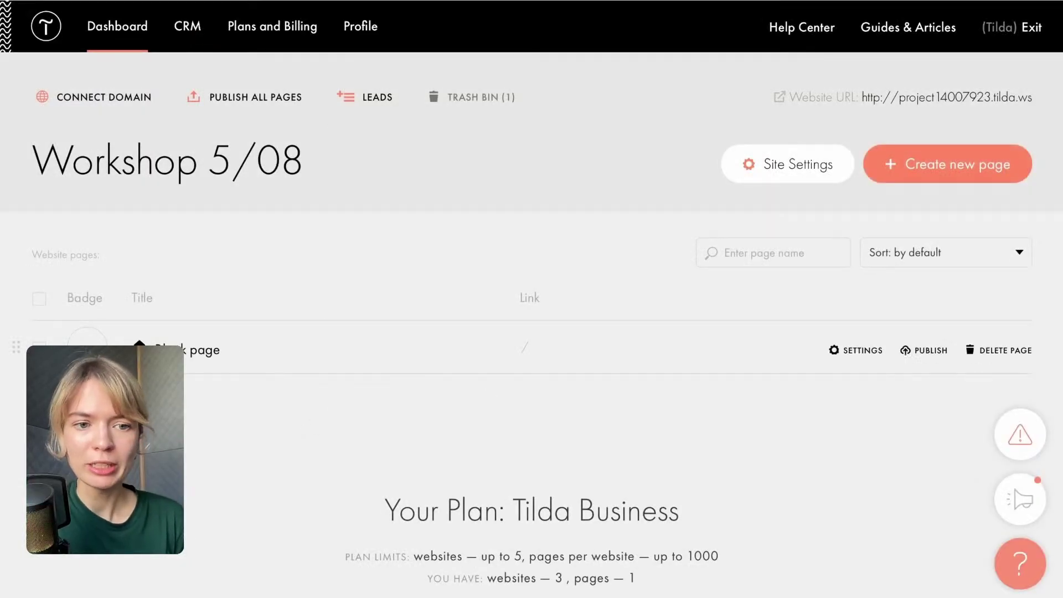
click(927, 176)
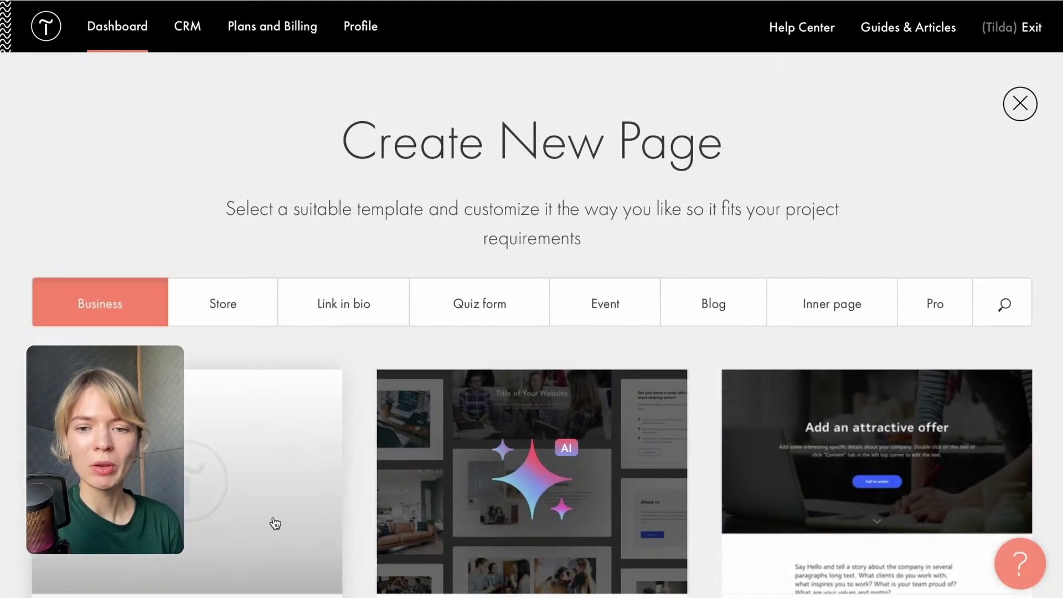
click(207, 478)
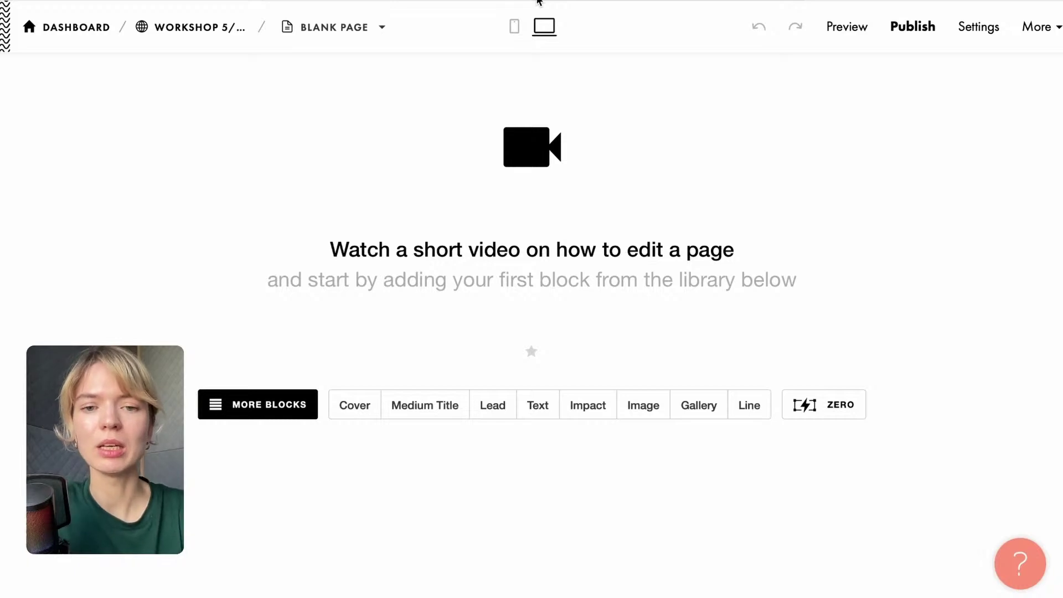
mouse_move(539, 1)
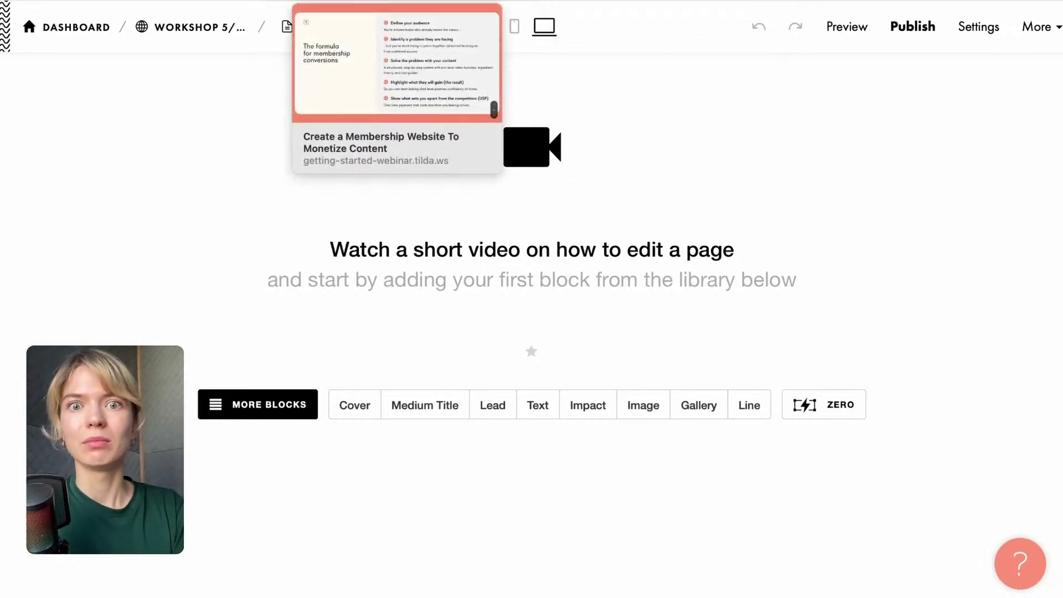
In the course outline, find and select the 'Classic Puff Pastry — Tutorial Page' heading.
click(973, 2)
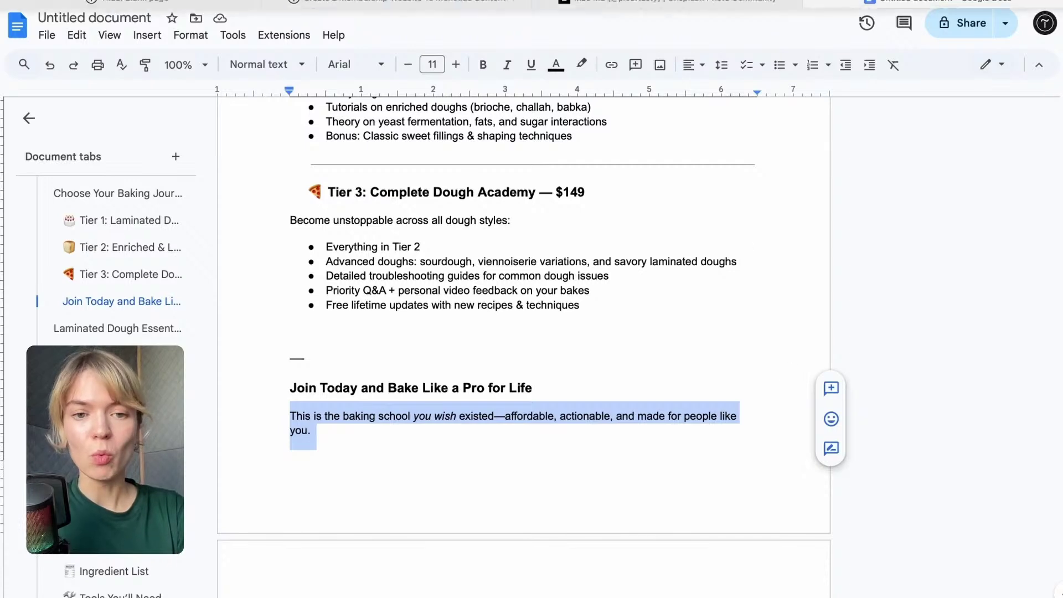
scroll(618, 414, down, 1)
scroll(618, 414, down, 3)
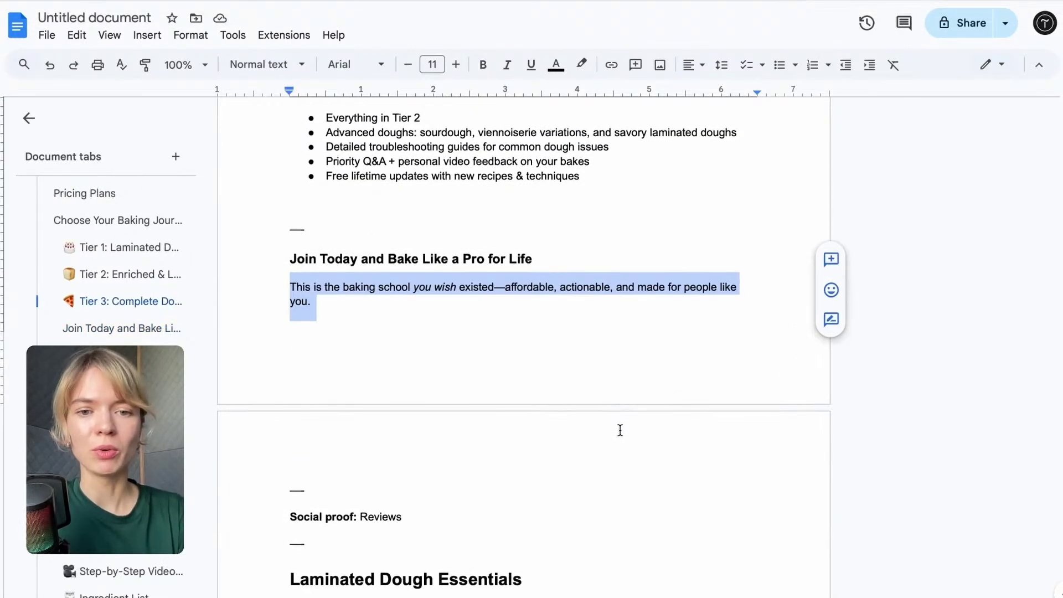
click(617, 424)
scroll(618, 424, down, 6)
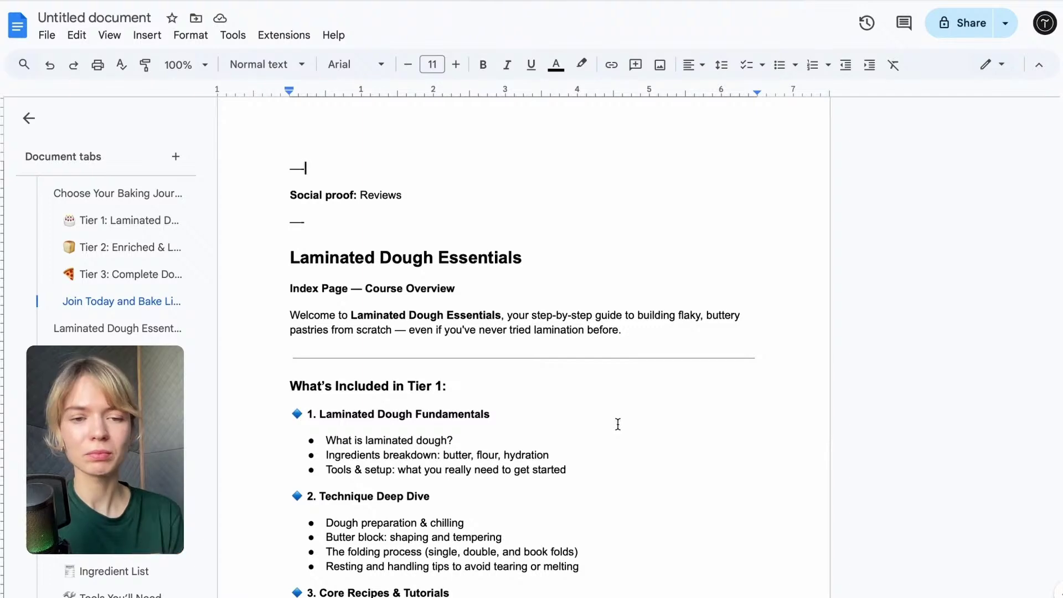
scroll(535, 282, down, 10)
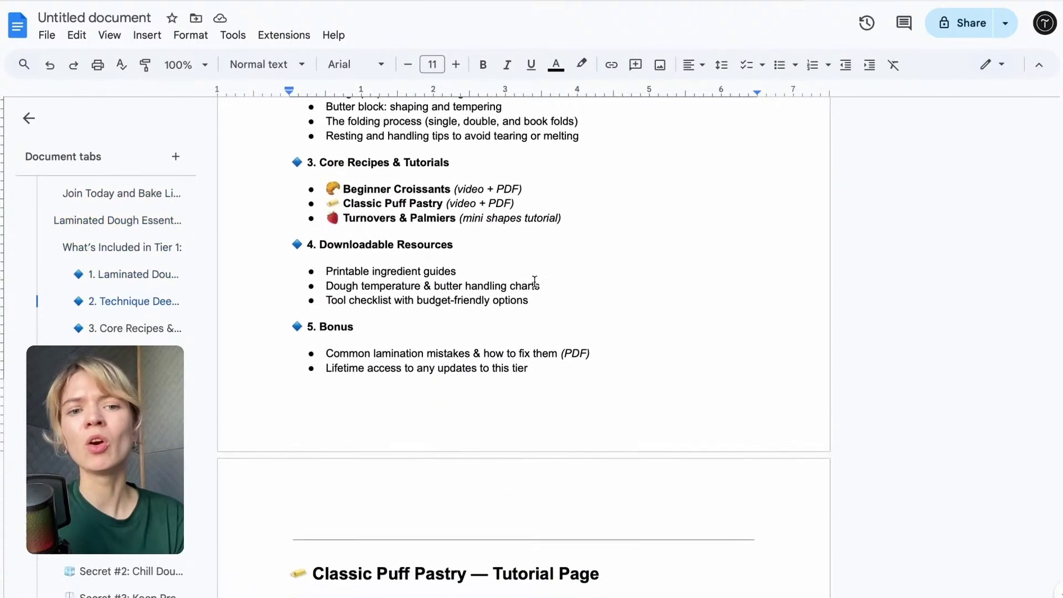
scroll(534, 281, down, 2)
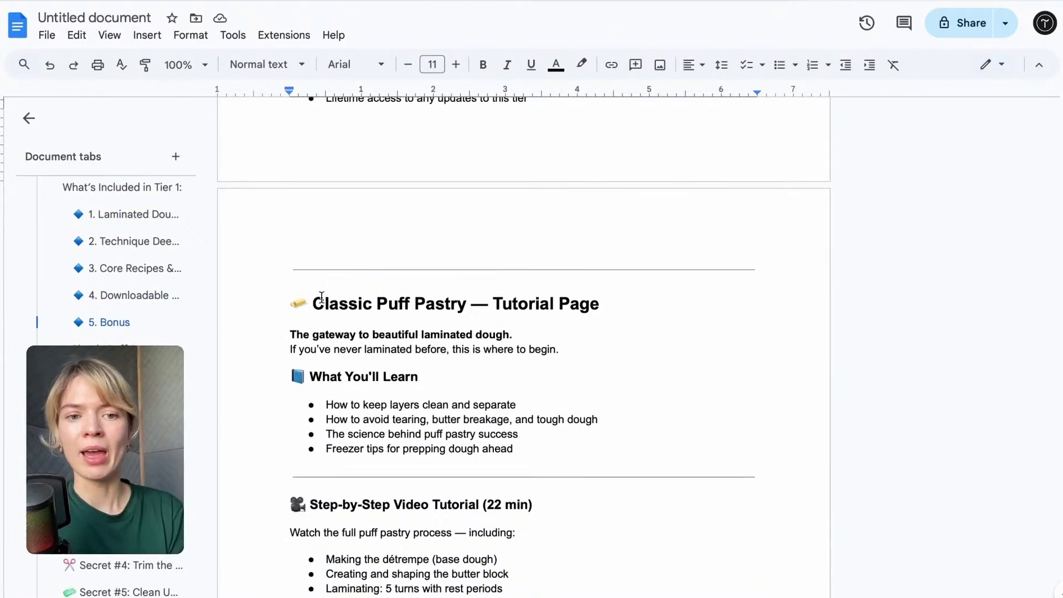
drag(321, 298, 623, 294)
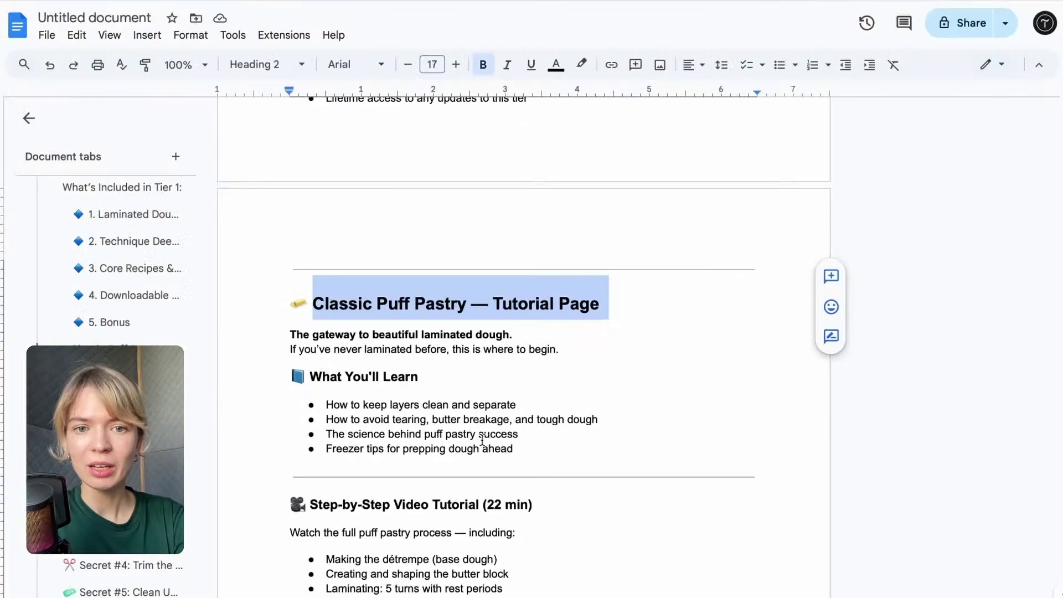
scroll(481, 437, down, 4)
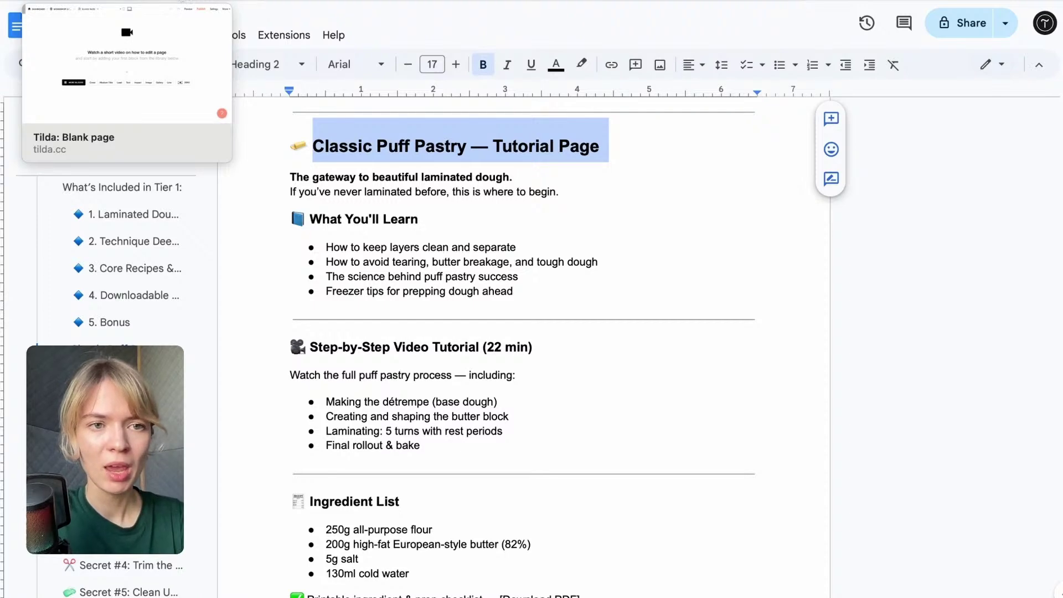
Add an X-Large title block from the Title templates, then delete it again.
click(183, 2)
click(281, 404)
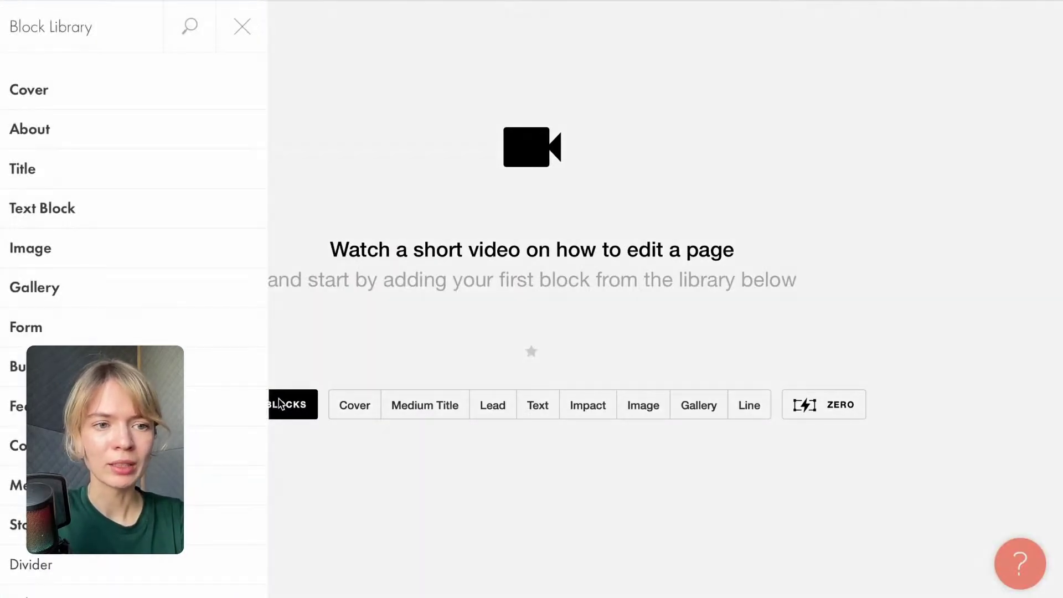
click(49, 175)
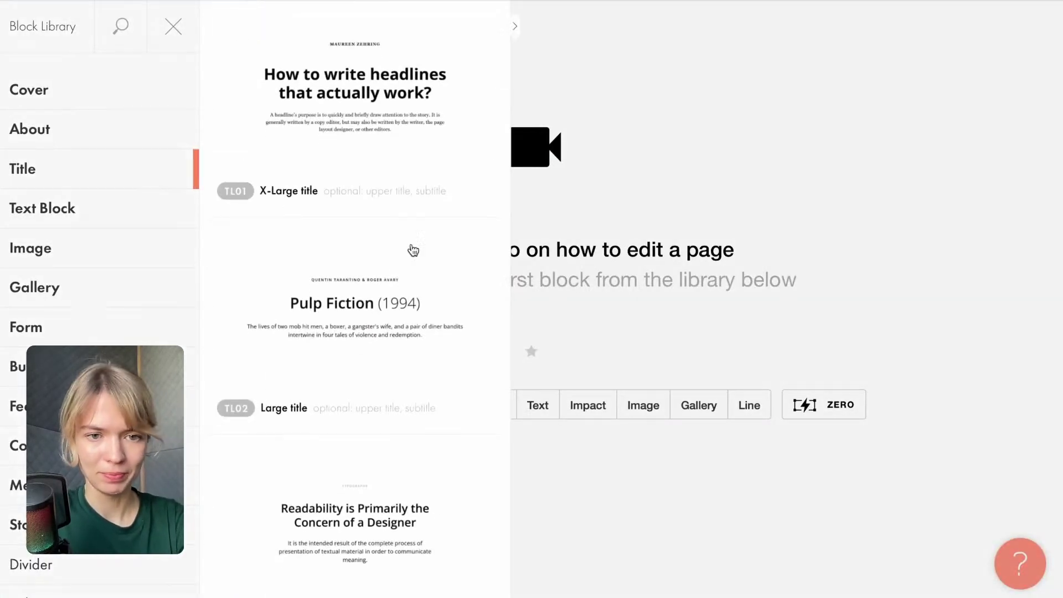
click(409, 98)
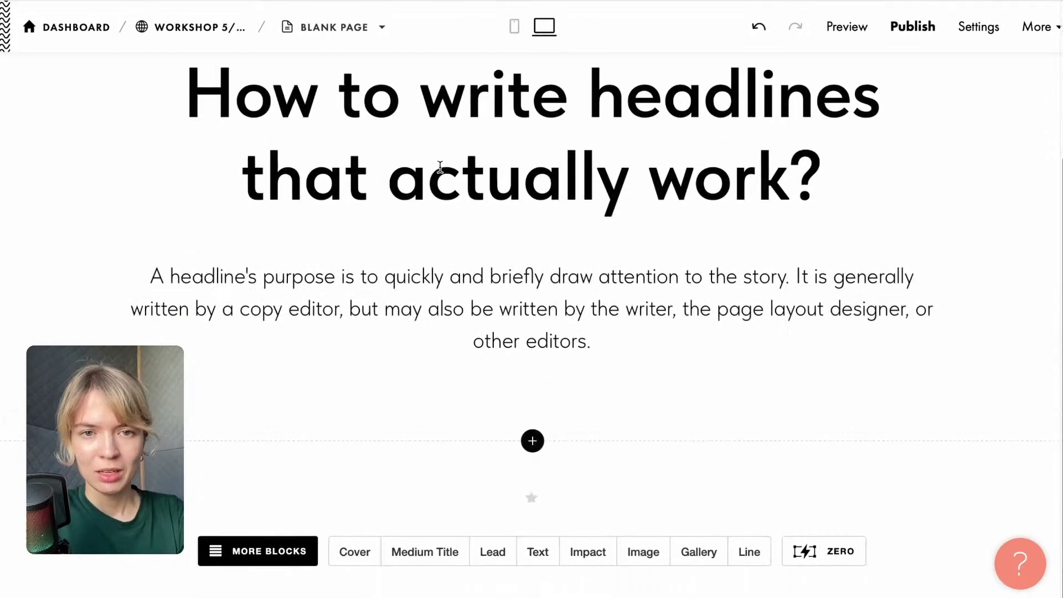
click(427, 174)
drag(825, 182, 161, 79)
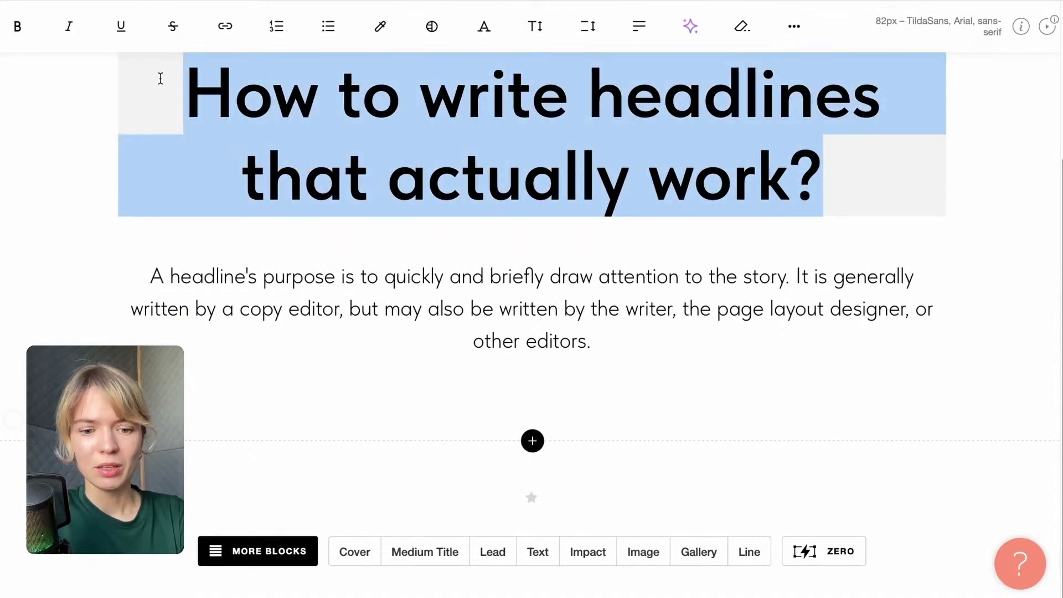
scroll(857, 143, up, 3)
click(923, 62)
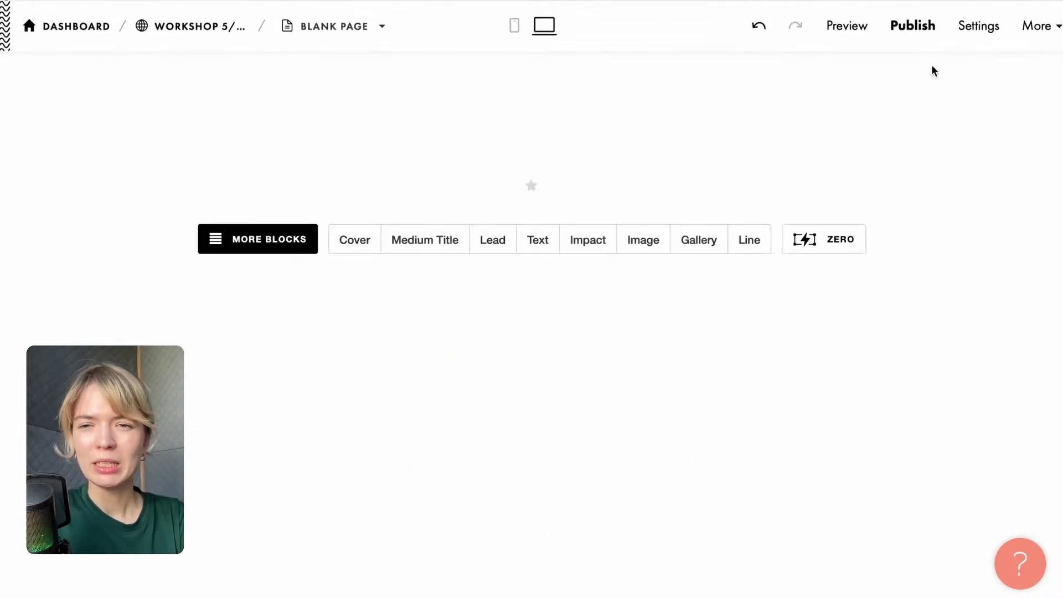
Add the Large title block and replace its title with 'Classic Puff Pastry'.
click(285, 161)
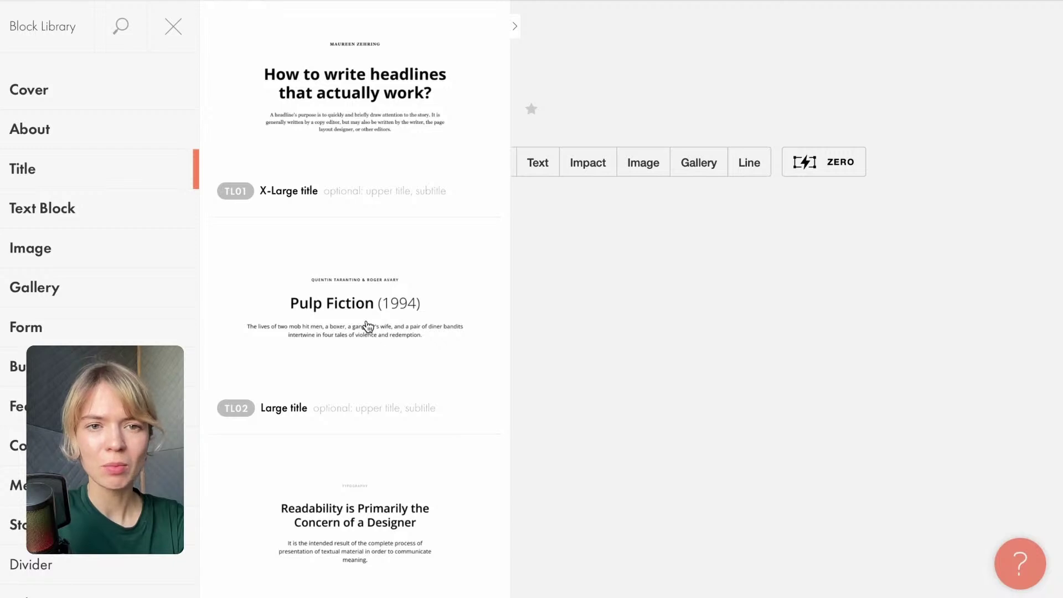
click(366, 326)
click(474, 244)
drag(309, 244, 841, 244)
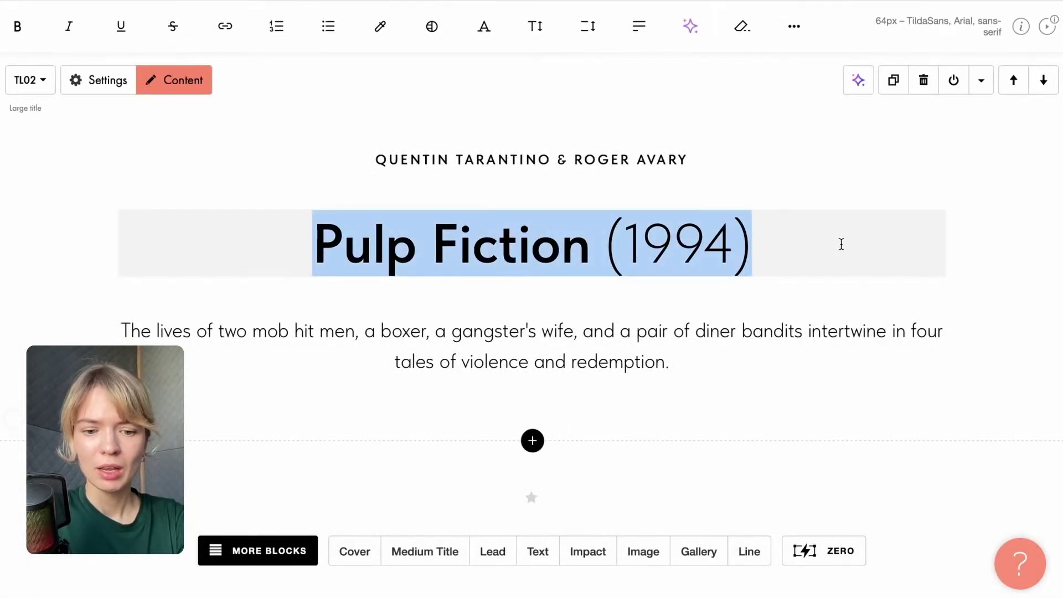
text(Classic Puff Pastry — Tutorial Page)
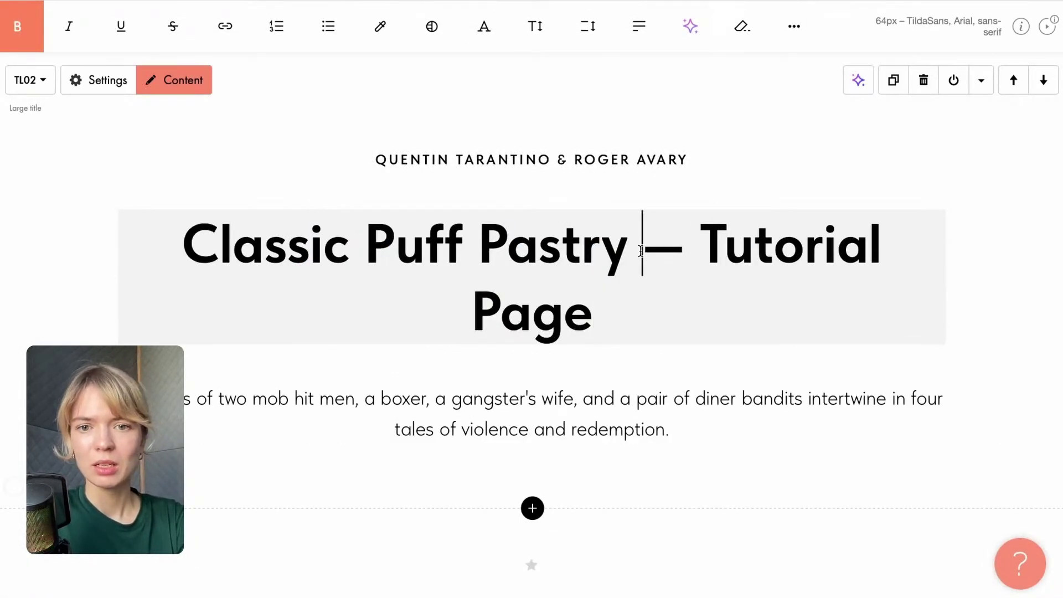
drag(642, 250, 726, 301)
key(BackSpace)
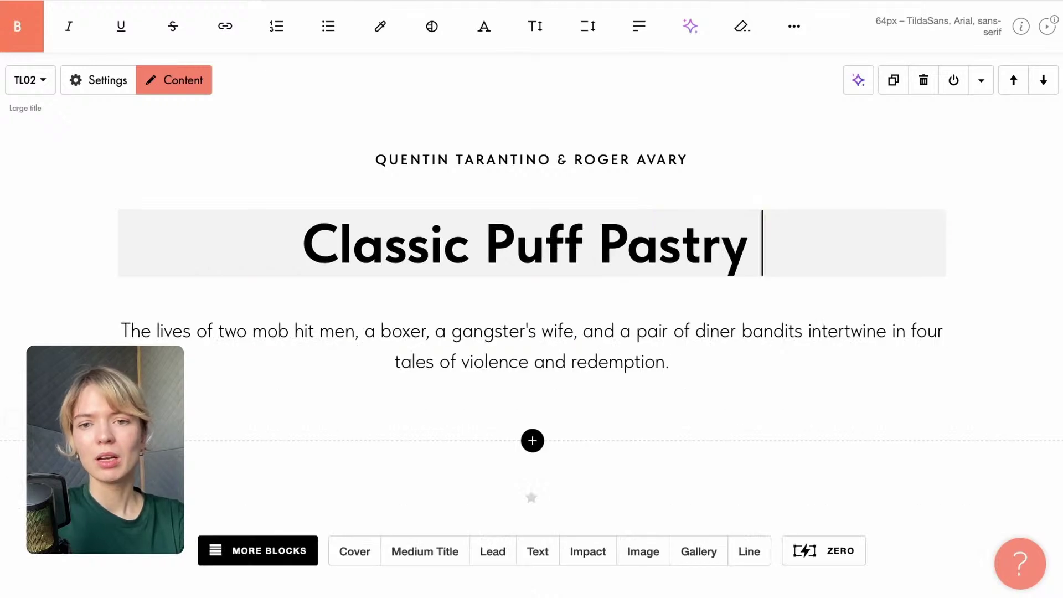
key(BackSpace)
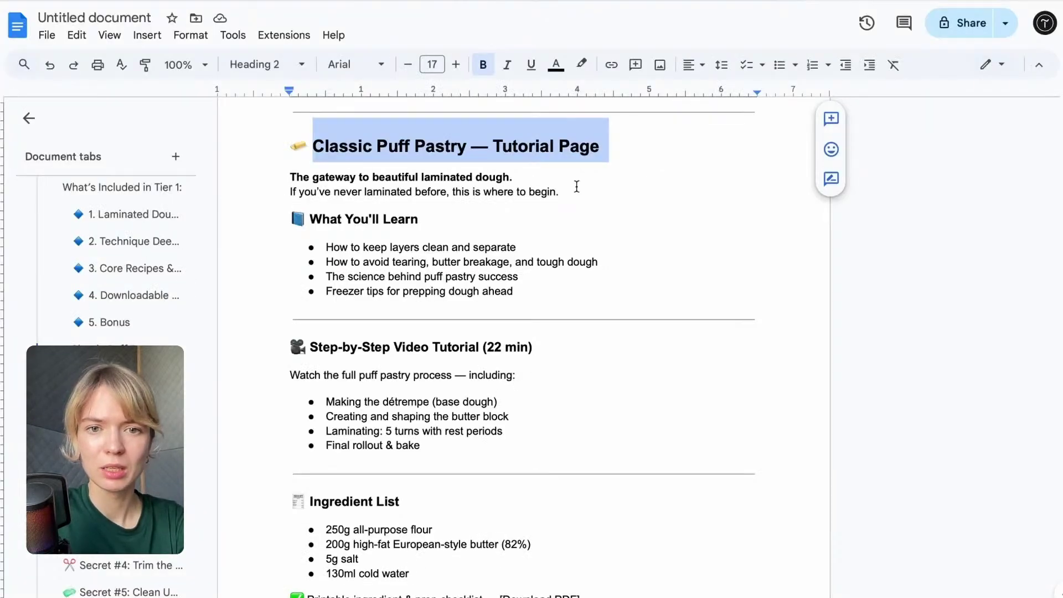
Replace the placeholder description with the two laminated-dough intro lines, set to non-bold.
drag(576, 187, 287, 175)
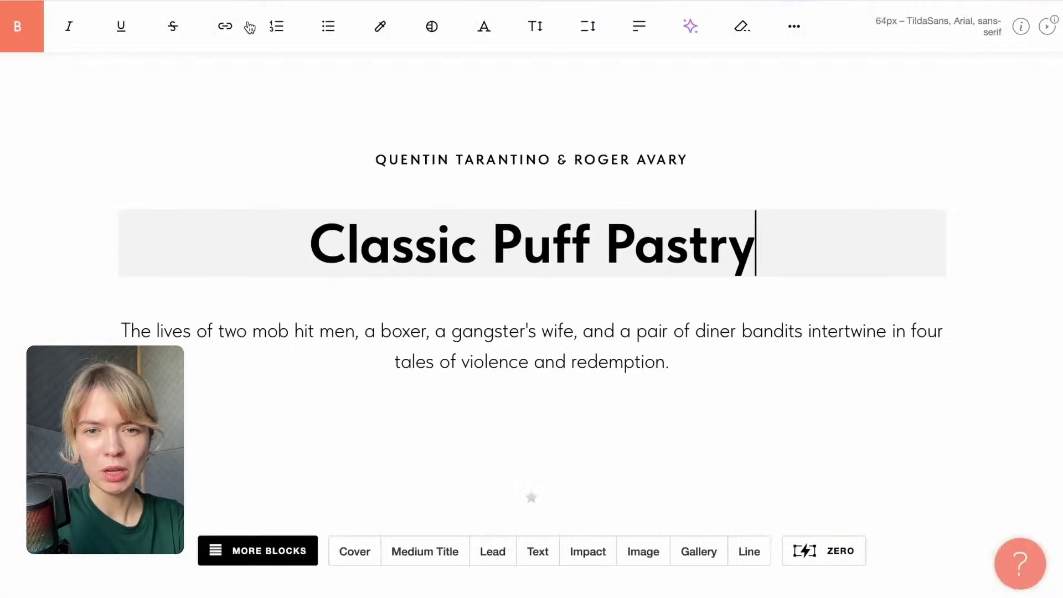
click(671, 360)
drag(671, 360, 104, 330)
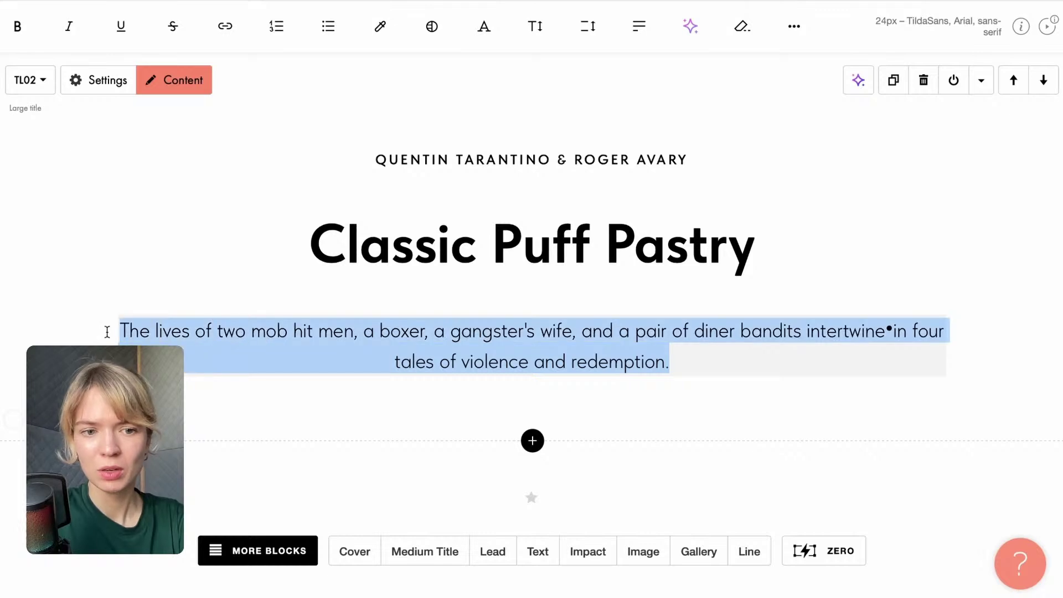
text(The gateway to beautiful laminated dough. If you’ve never laminated before, this is where to begin.)
drag(661, 383, 324, 320)
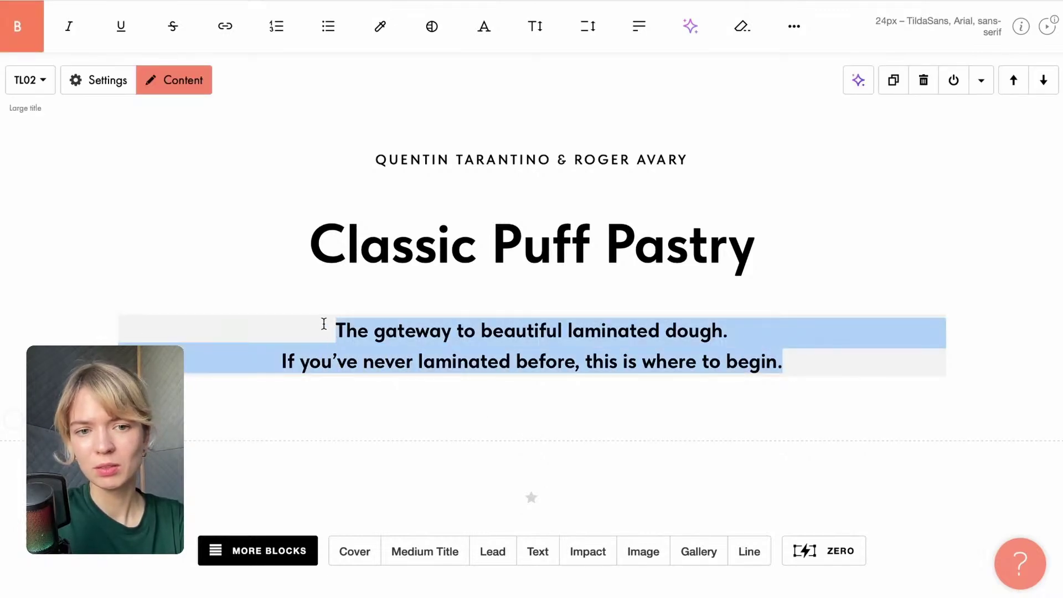
click(18, 26)
Delete the placeholder author line above the title.
click(477, 160)
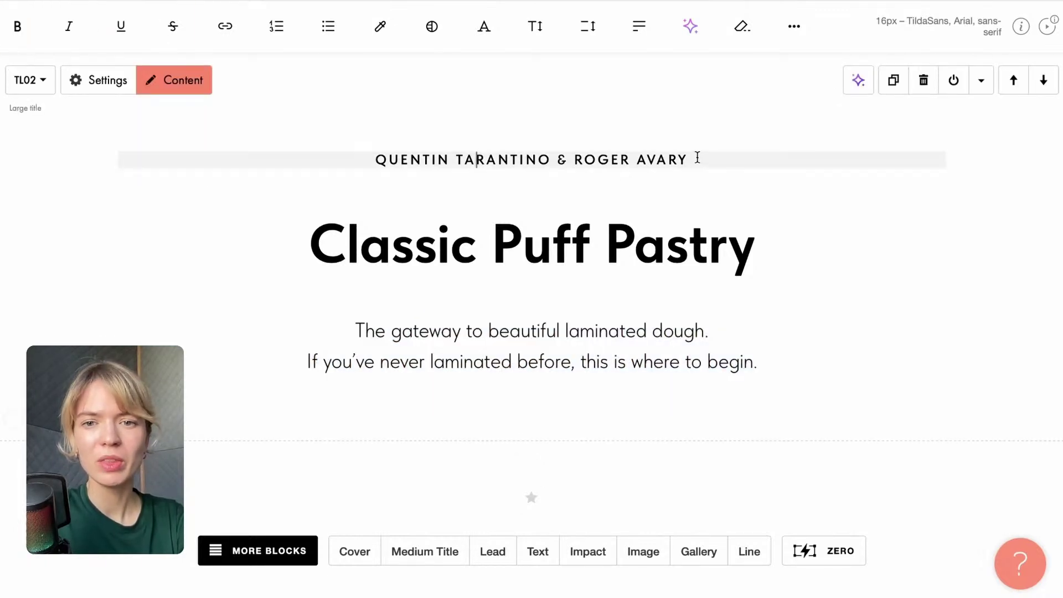
drag(697, 157, 335, 152)
key(BackSpace)
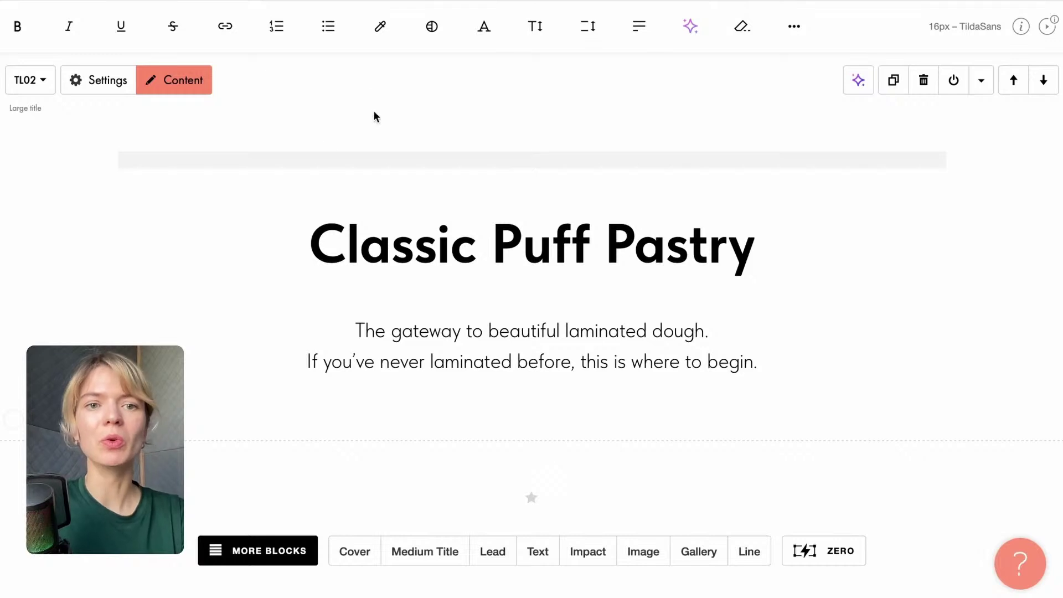
click(373, 116)
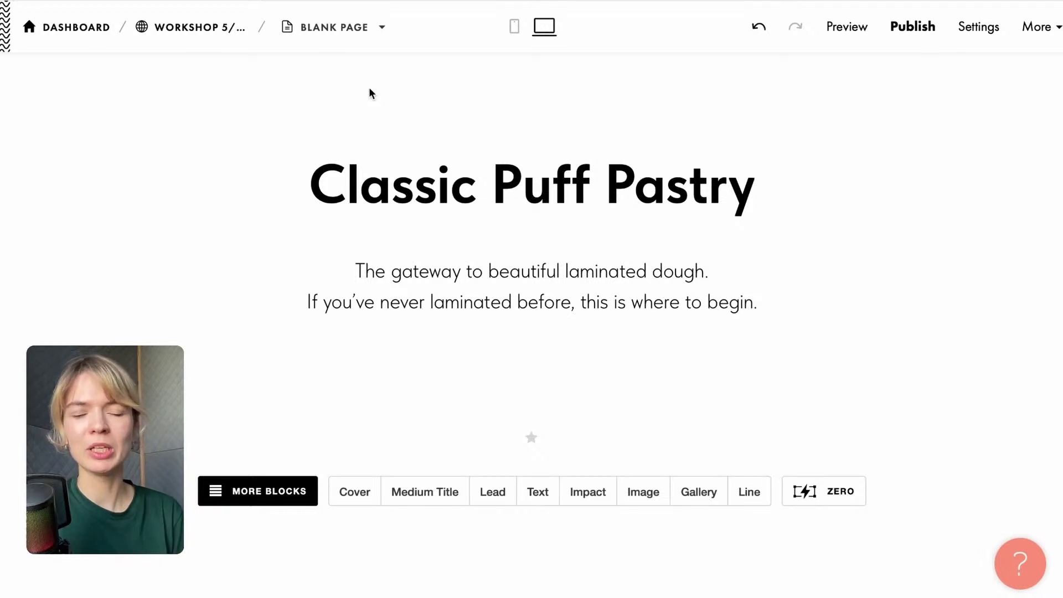
mouse_move(365, 133)
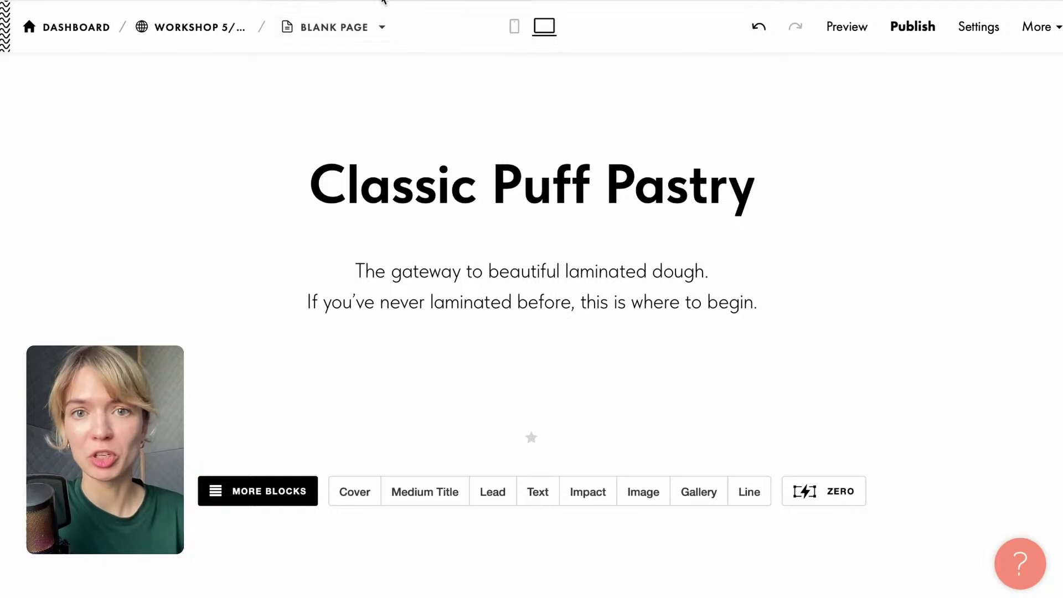
mouse_move(440, 302)
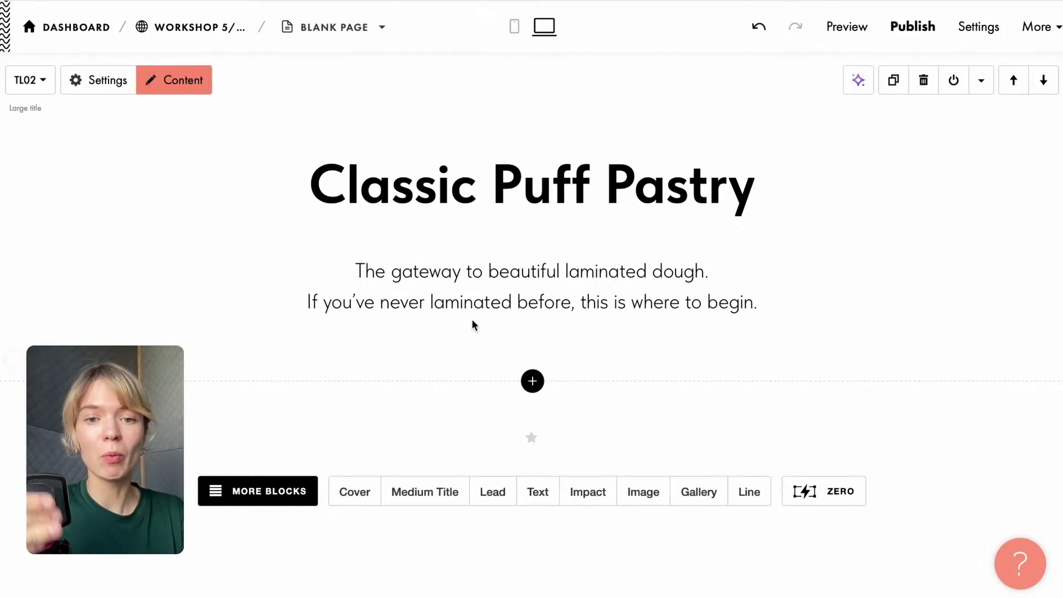
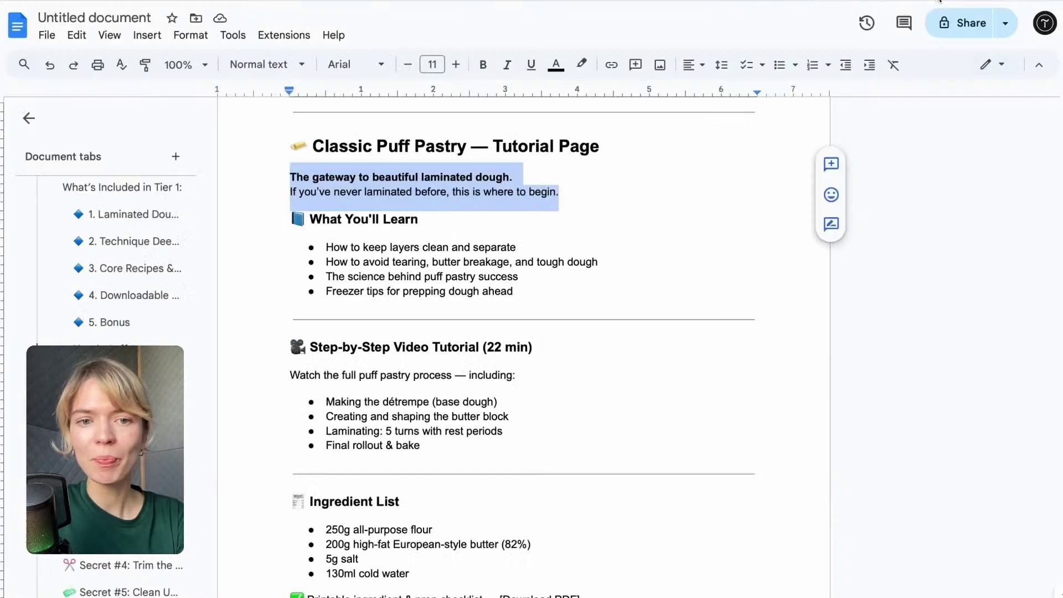
Select the 'What You'll Learn' heading in Google Docs, then open Tilda's block library.
scroll(373, 543, down, 1)
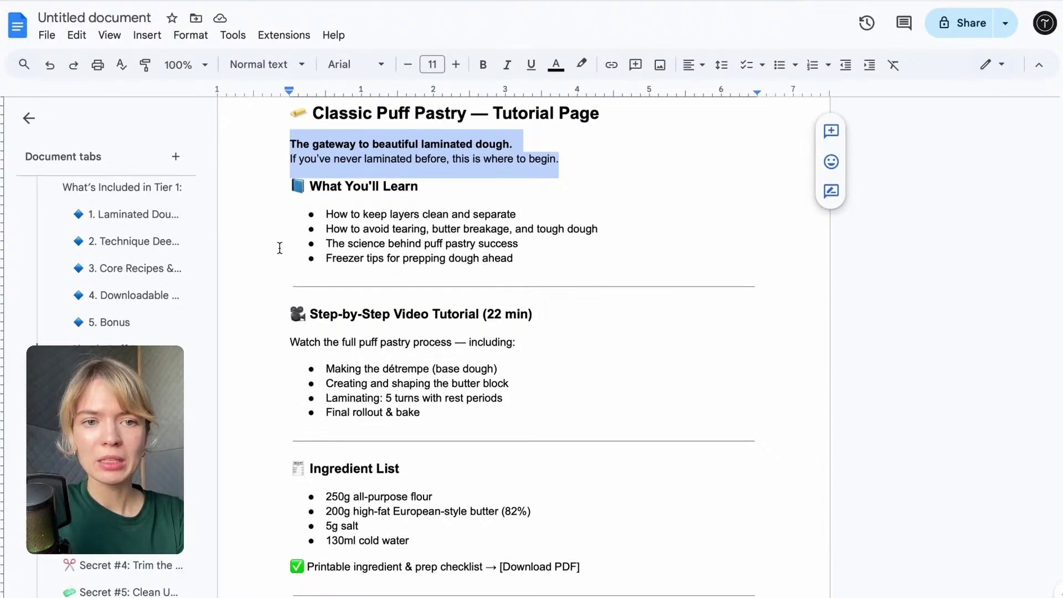
drag(310, 184, 430, 182)
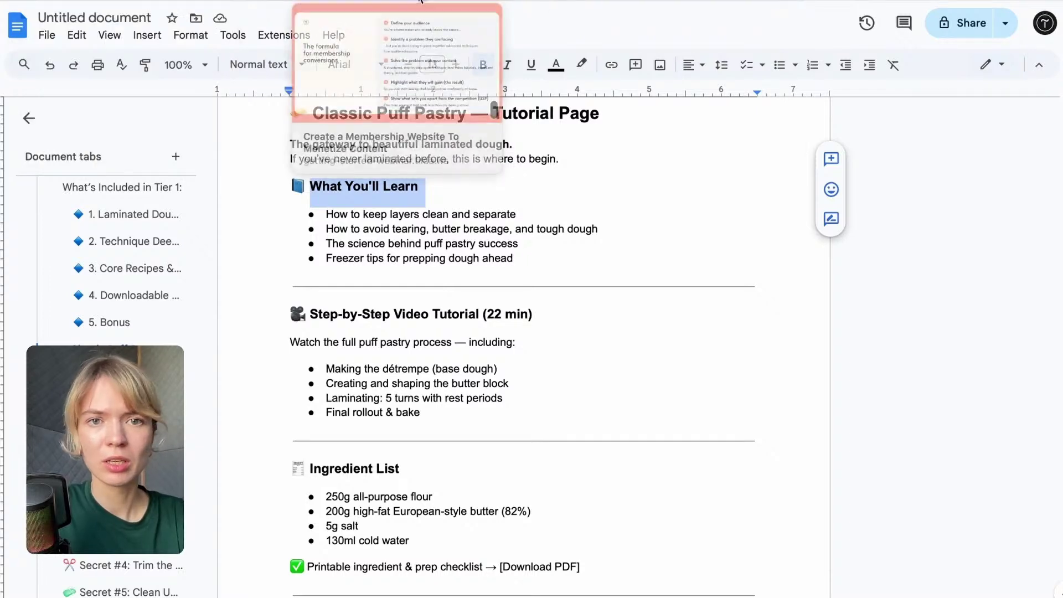
click(111, 1)
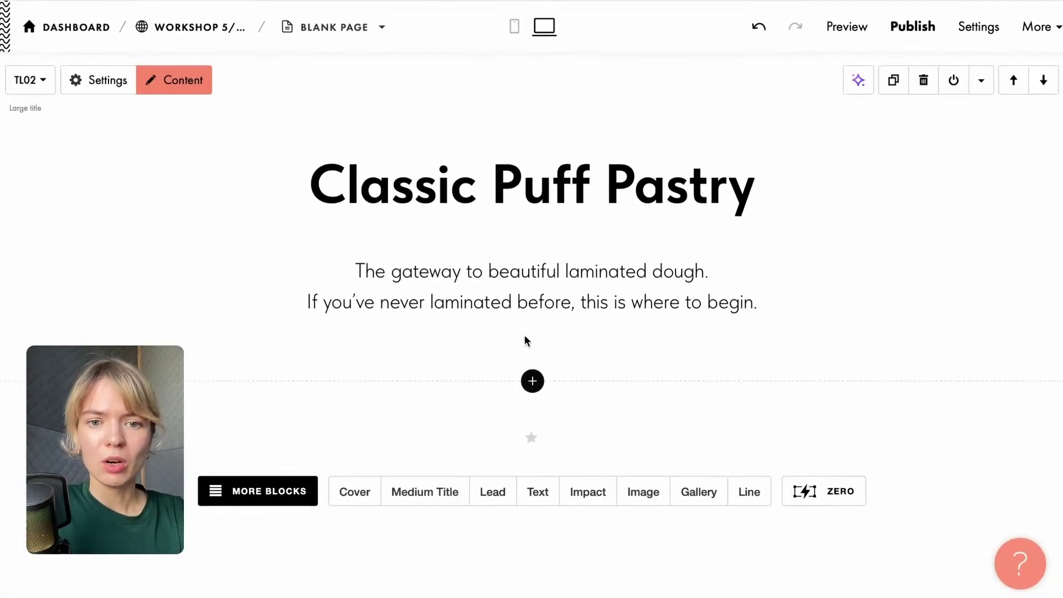
click(531, 382)
Insert the IP102 'Text on a card' block from the Text Block category.
click(89, 204)
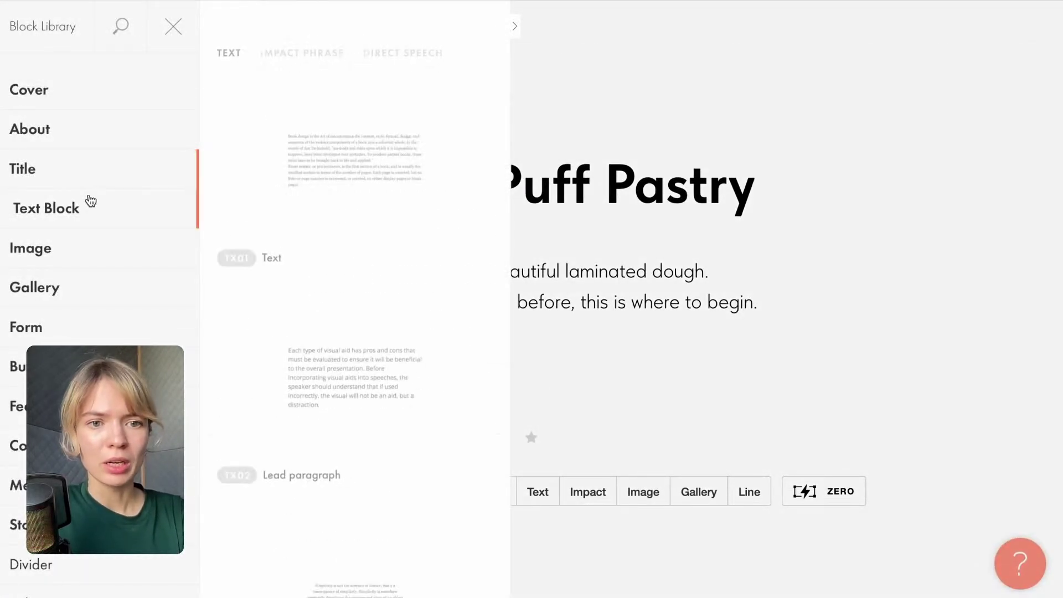
scroll(323, 296, down, 5)
scroll(324, 296, down, 20)
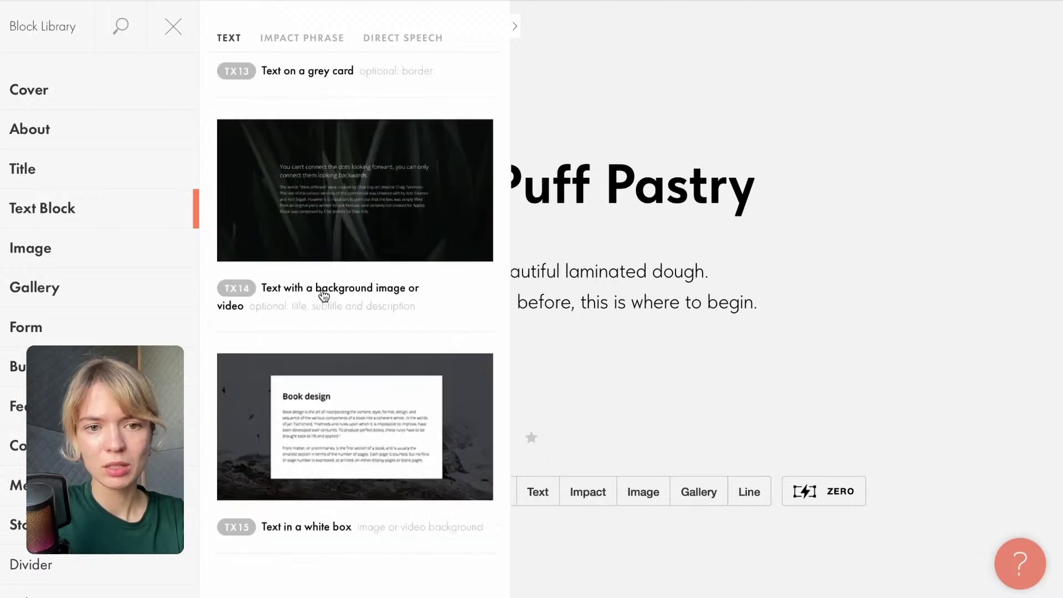
scroll(323, 296, down, 15)
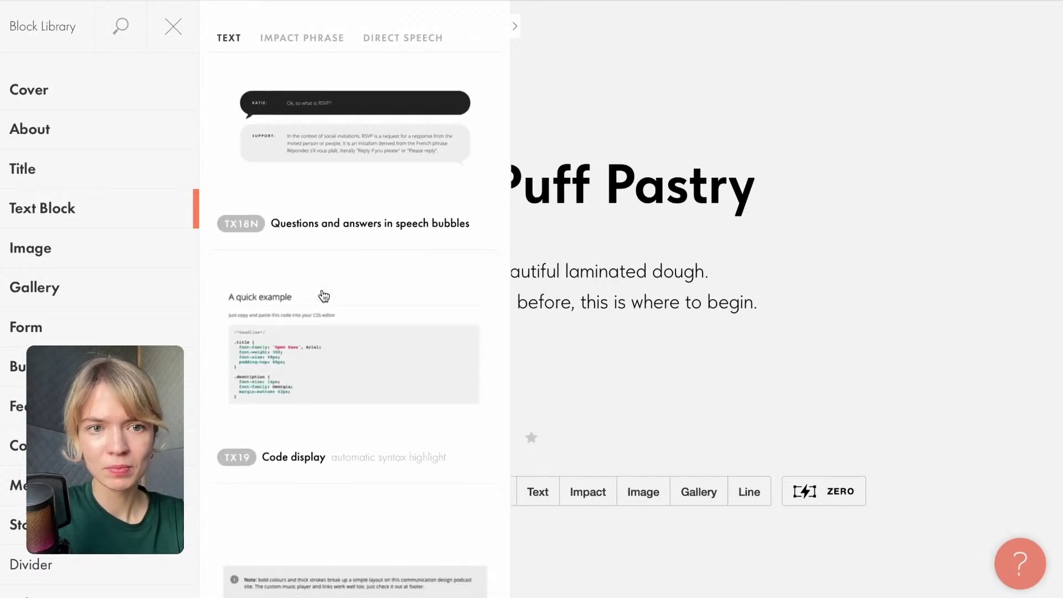
scroll(324, 296, down, 15)
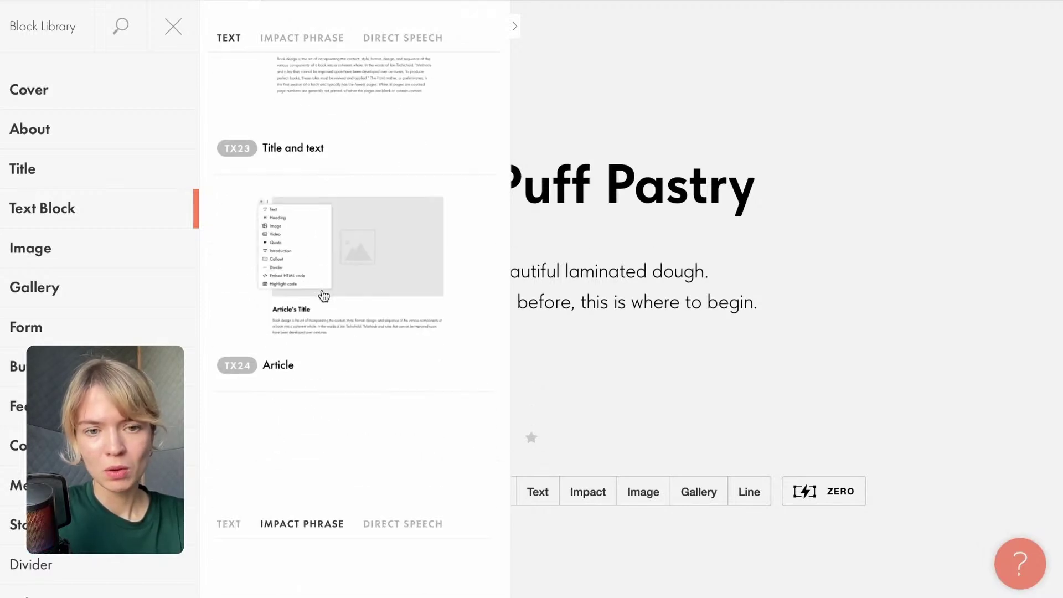
scroll(324, 296, down, 15)
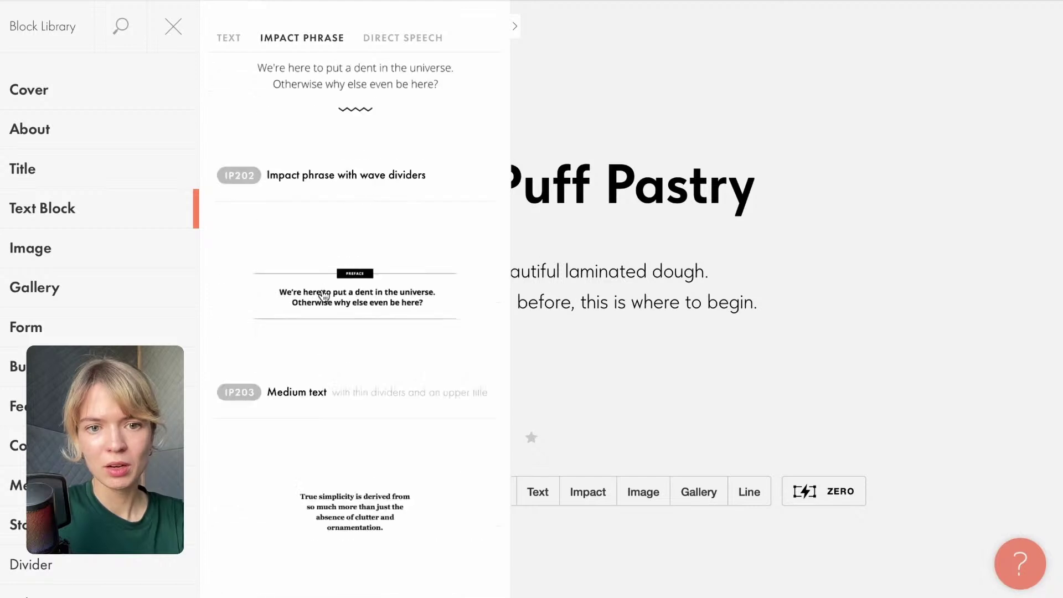
scroll(323, 296, down, 15)
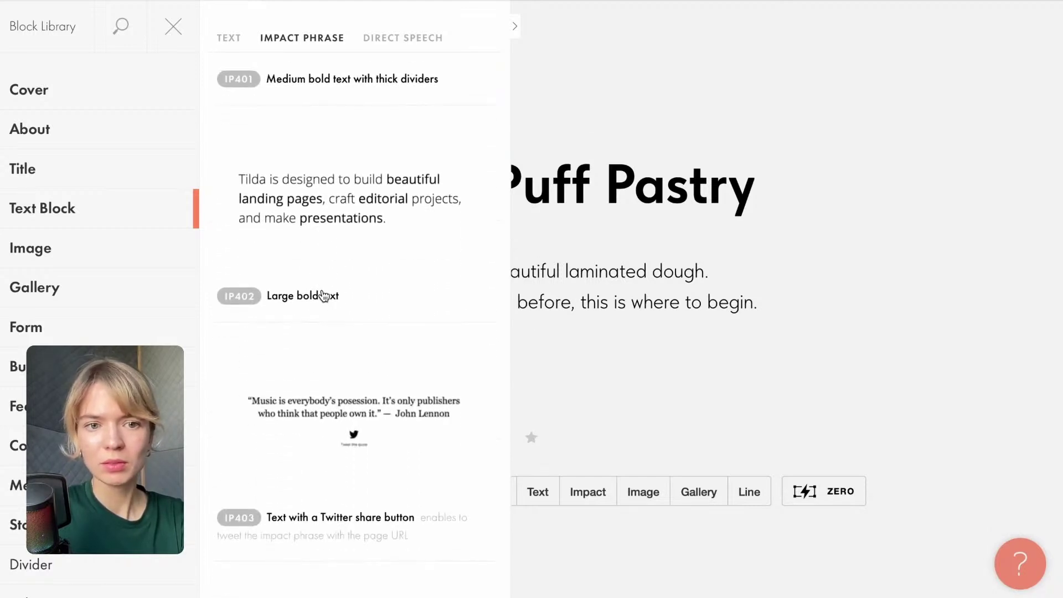
scroll(324, 296, down, 10)
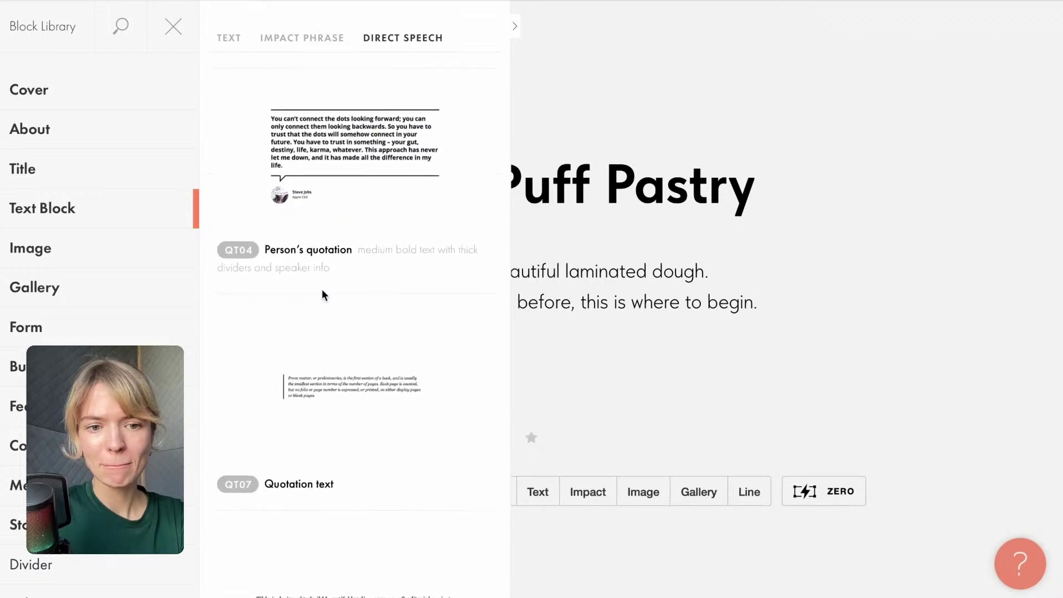
scroll(323, 294, up, 15)
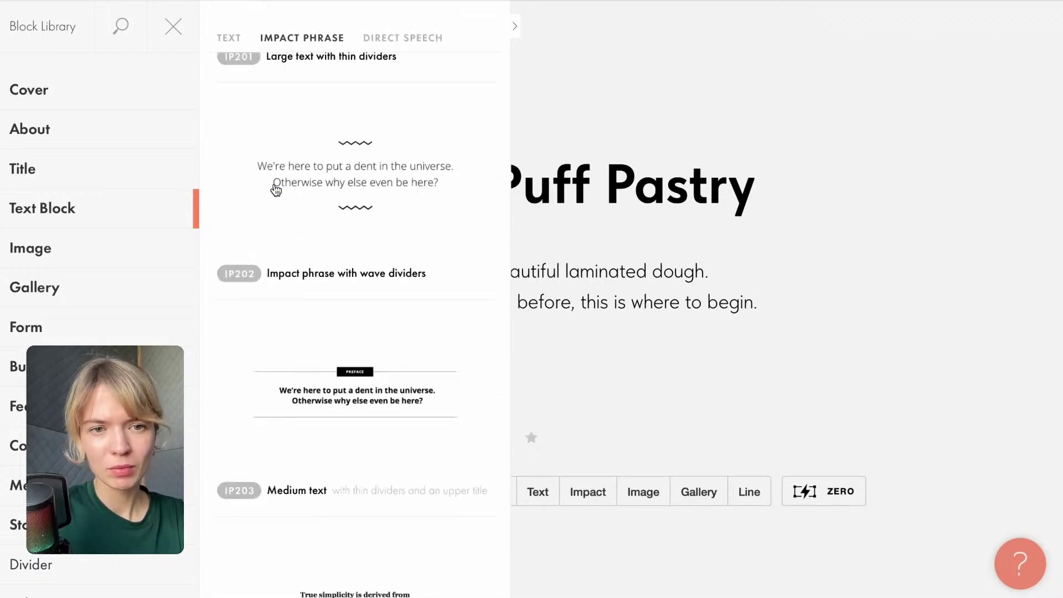
scroll(304, 179, up, 8)
scroll(358, 360, up, 4)
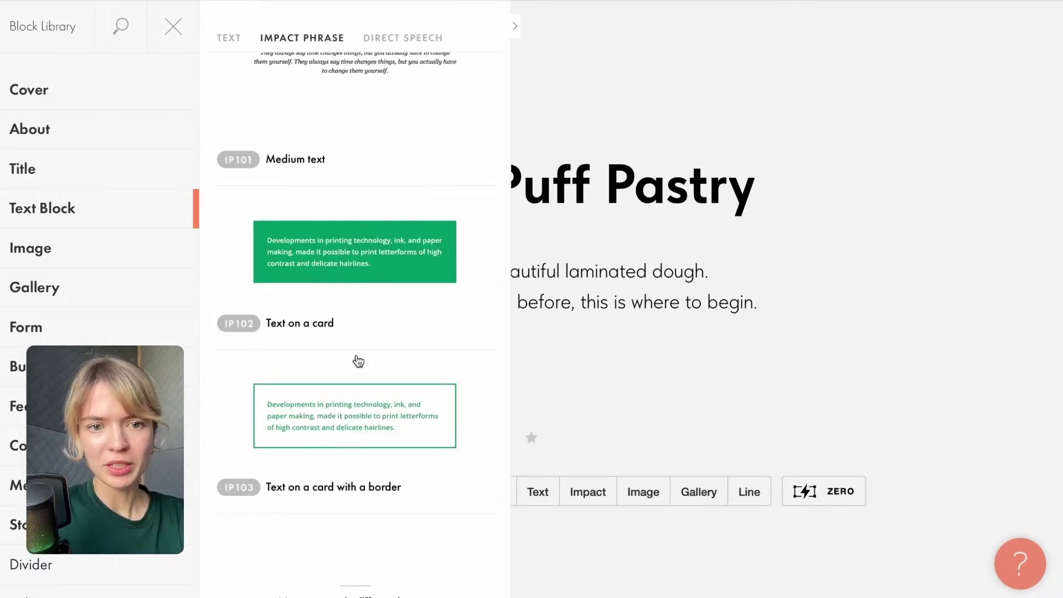
click(333, 254)
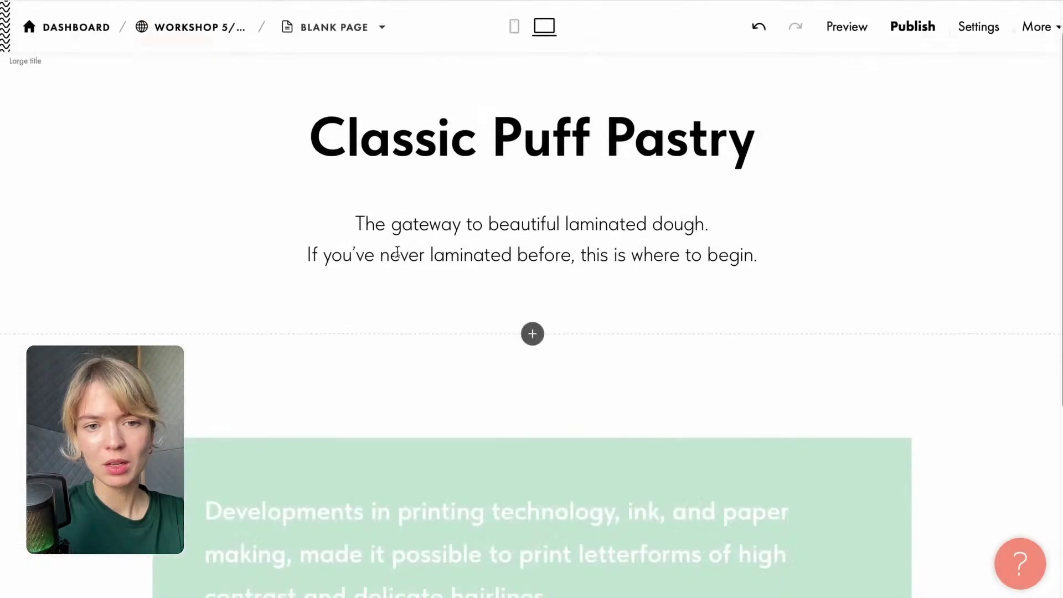
Paste the What You'll Learn heading and four bullets over the card's placeholder text.
scroll(396, 332, up, 4)
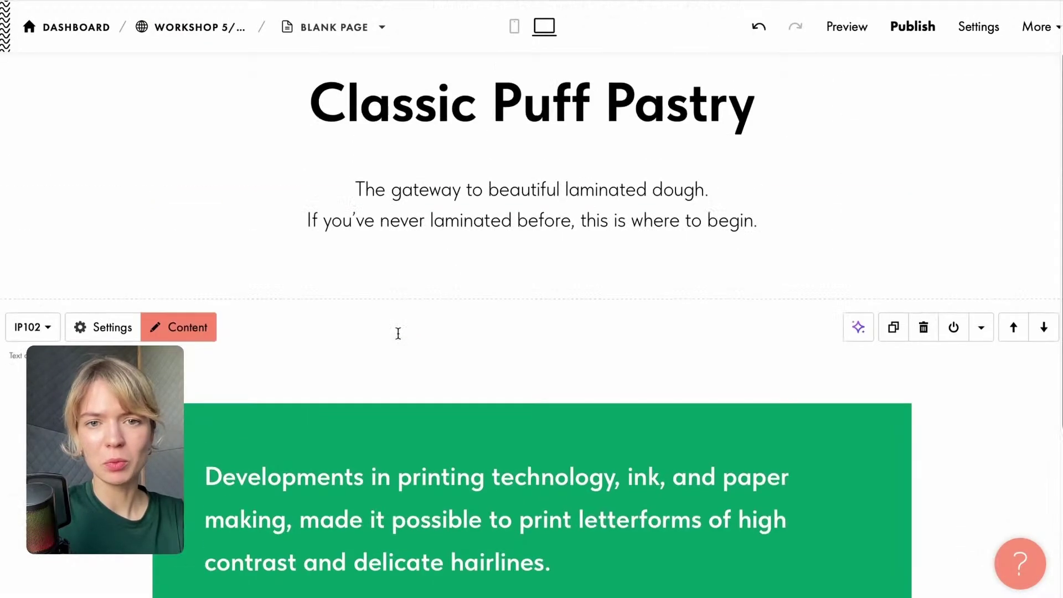
drag(524, 299, 449, 180)
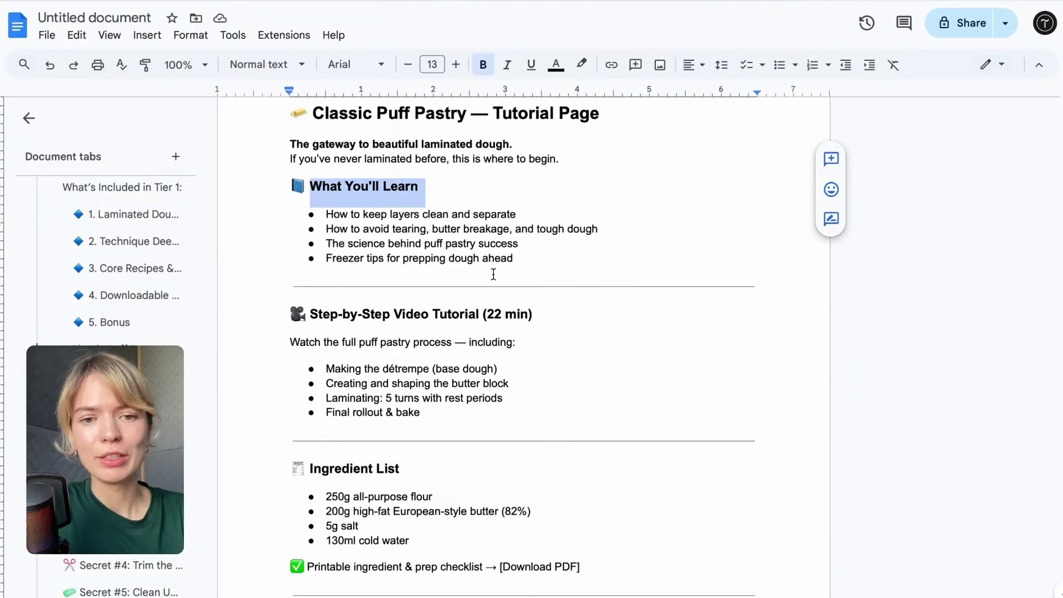
drag(513, 258, 316, 201)
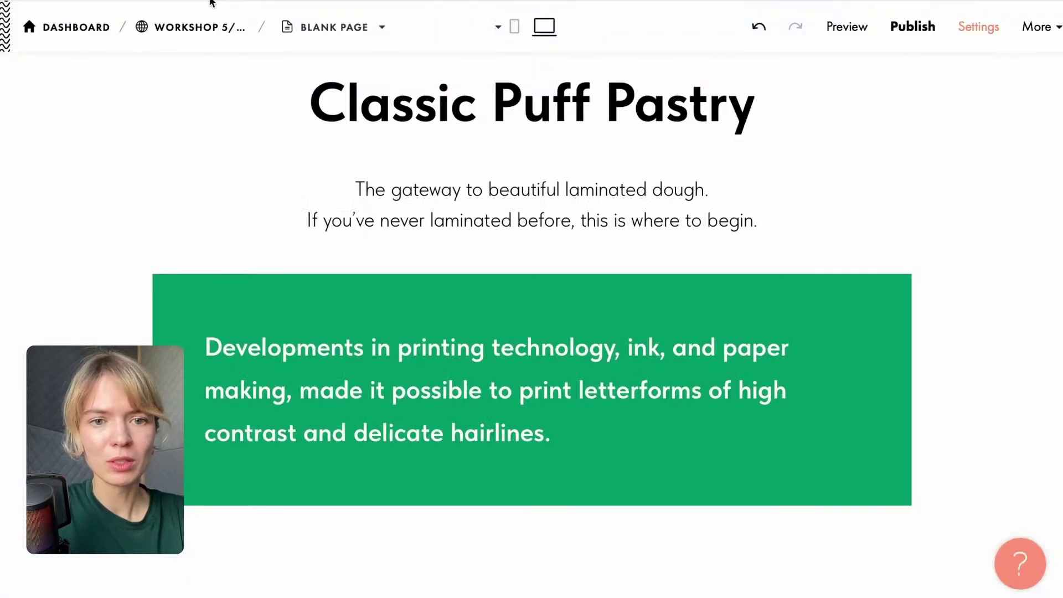
click(429, 343)
drag(570, 429, 163, 342)
text(What You'll Learn How to keep layers clean and separate How to avoid tearing, butter breakage, and tough dough The science behind puff pastry success Freezer tips for prepping dough ahead)
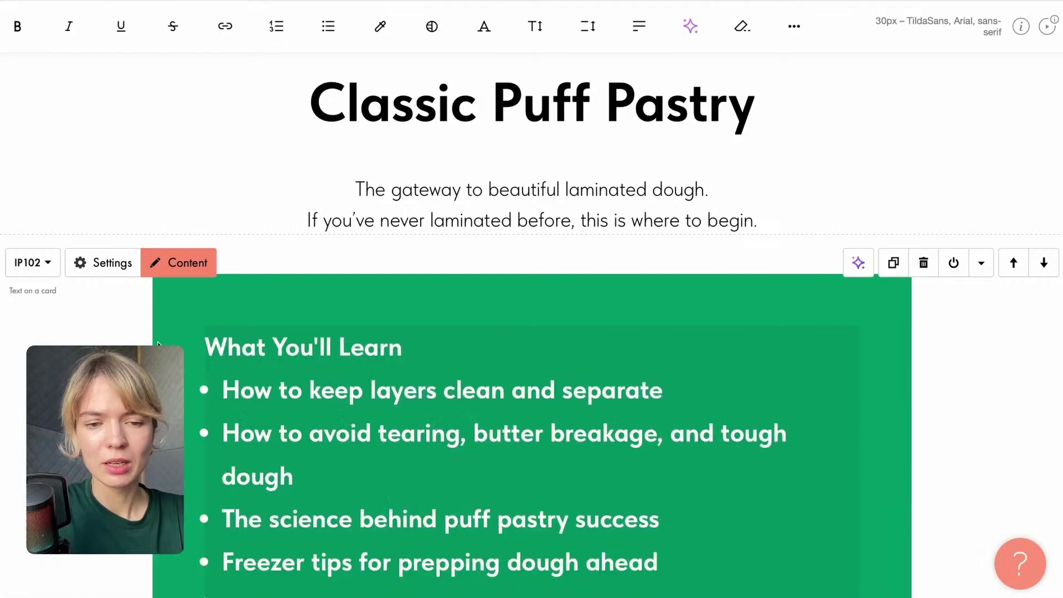
Add a blank line under the heading and make the four bullets non-bold.
key(Return)
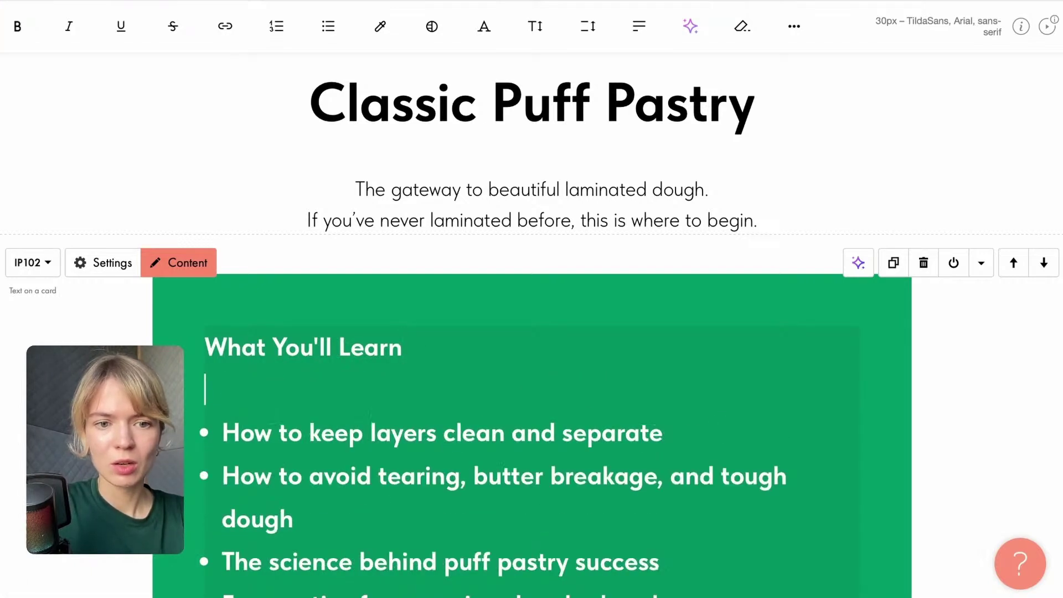
scroll(283, 536, down, 2)
drag(211, 335, 664, 501)
key(Right)
click(324, 186)
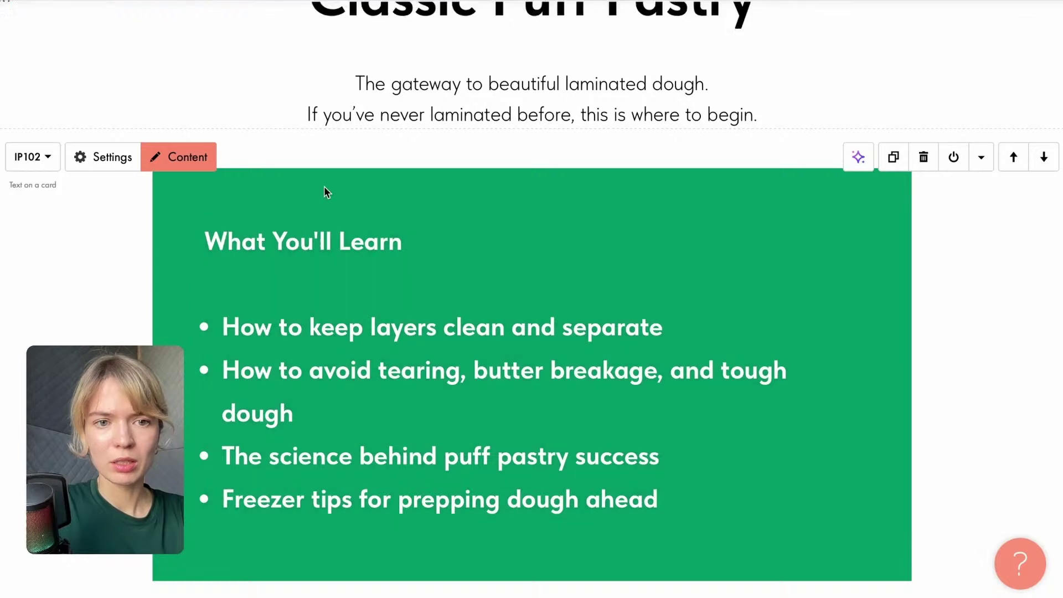
click(351, 239)
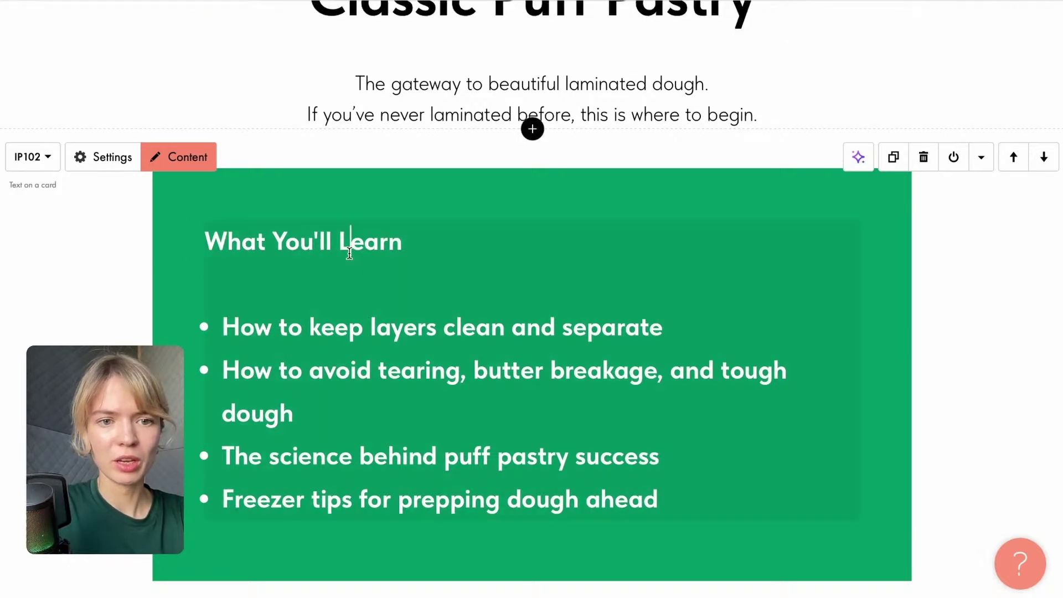
drag(206, 326, 660, 500)
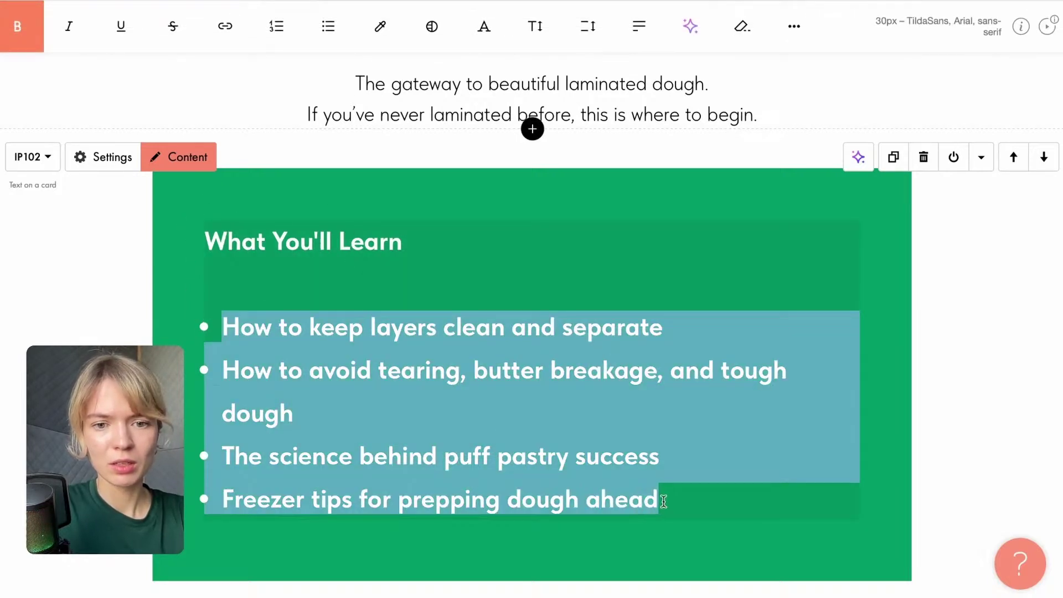
click(17, 26)
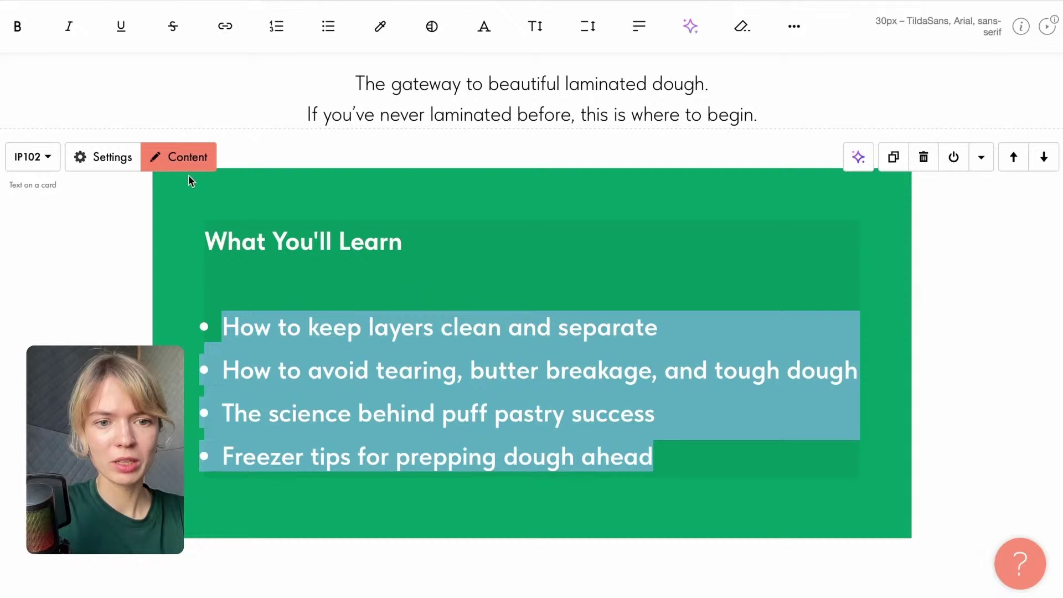
click(338, 265)
click(398, 505)
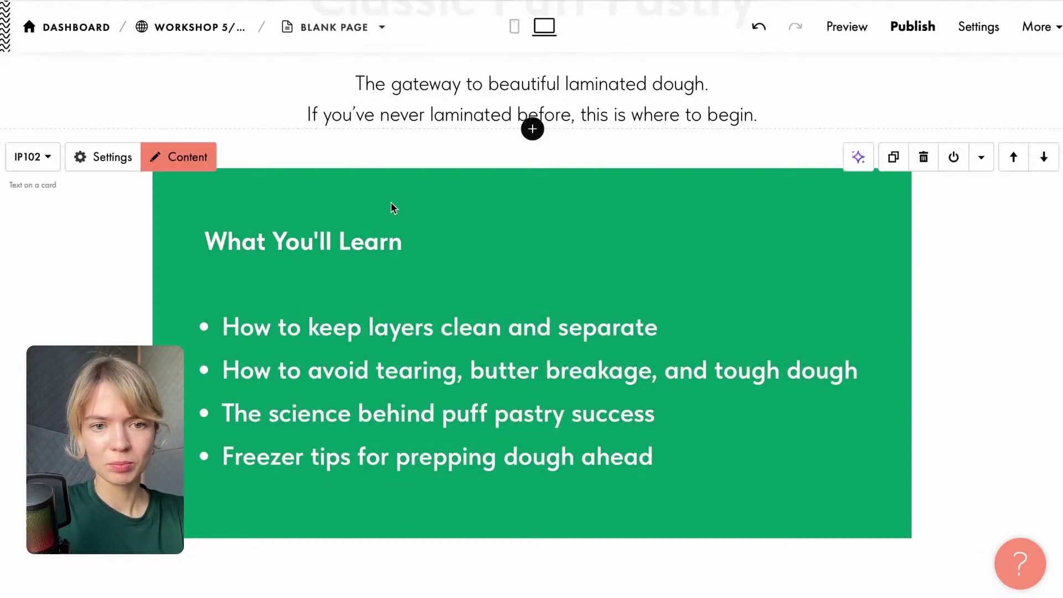
Set the card's background to the library green #008736 and save the block settings.
click(109, 157)
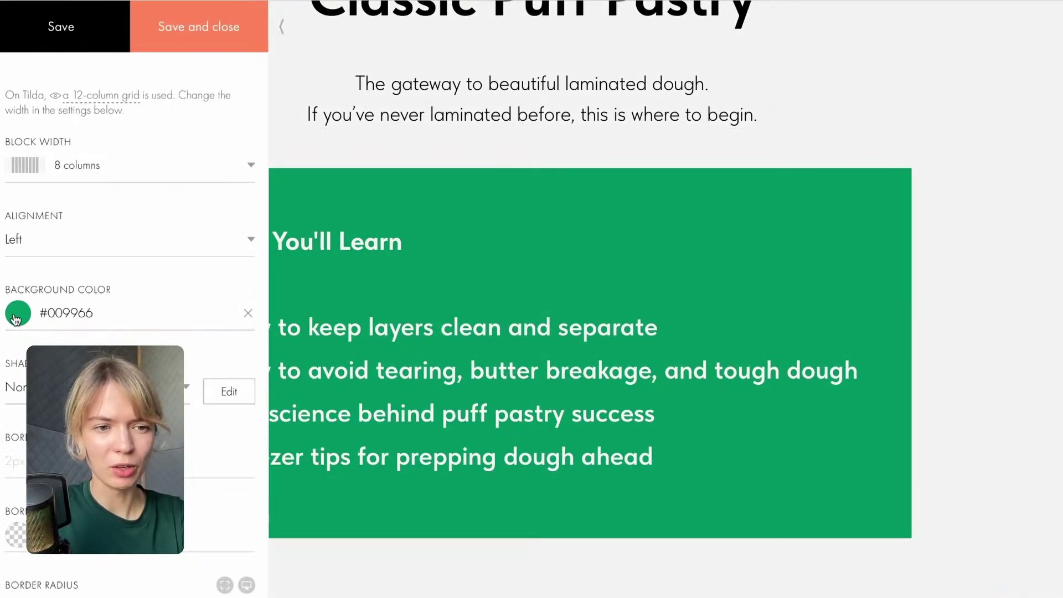
click(66, 313)
click(235, 477)
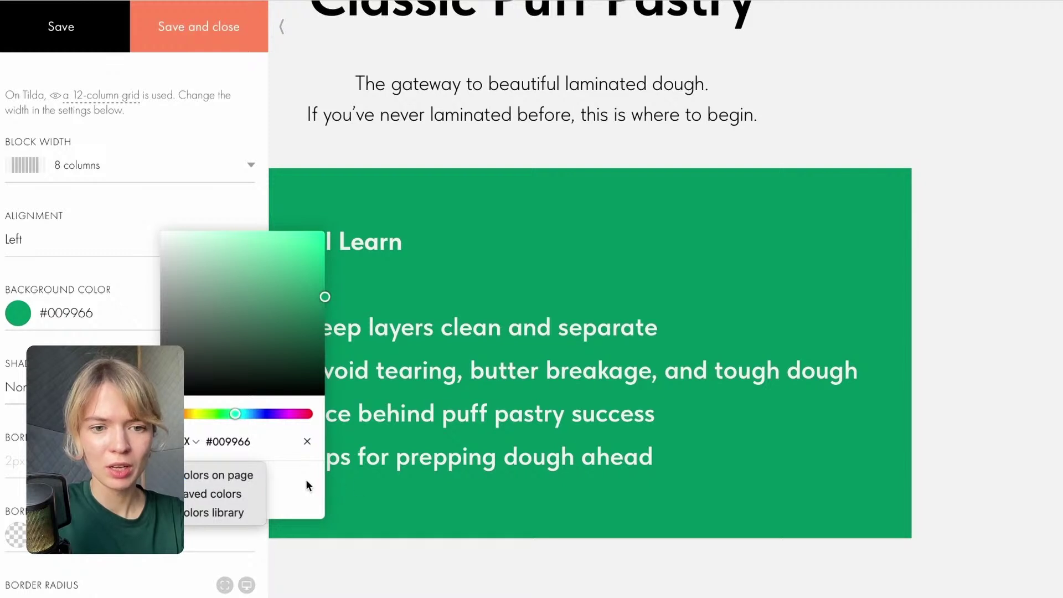
click(305, 479)
click(226, 477)
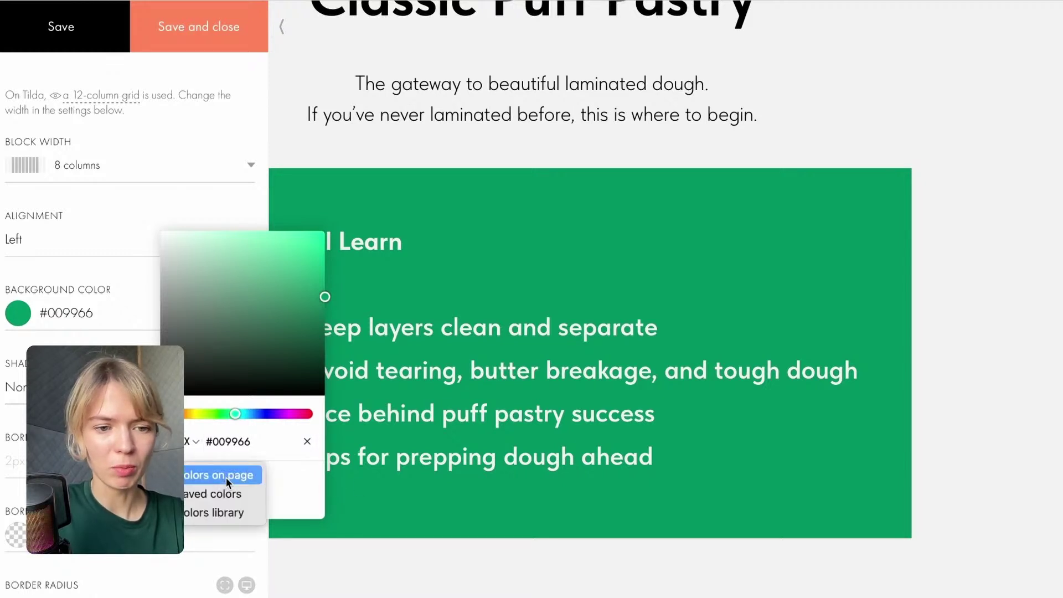
click(220, 512)
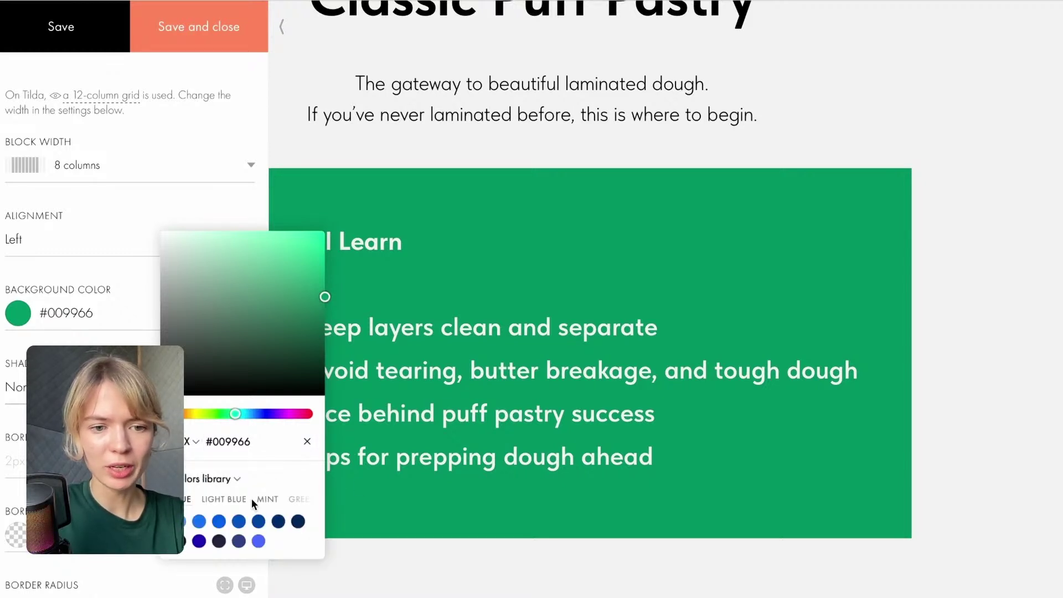
click(268, 500)
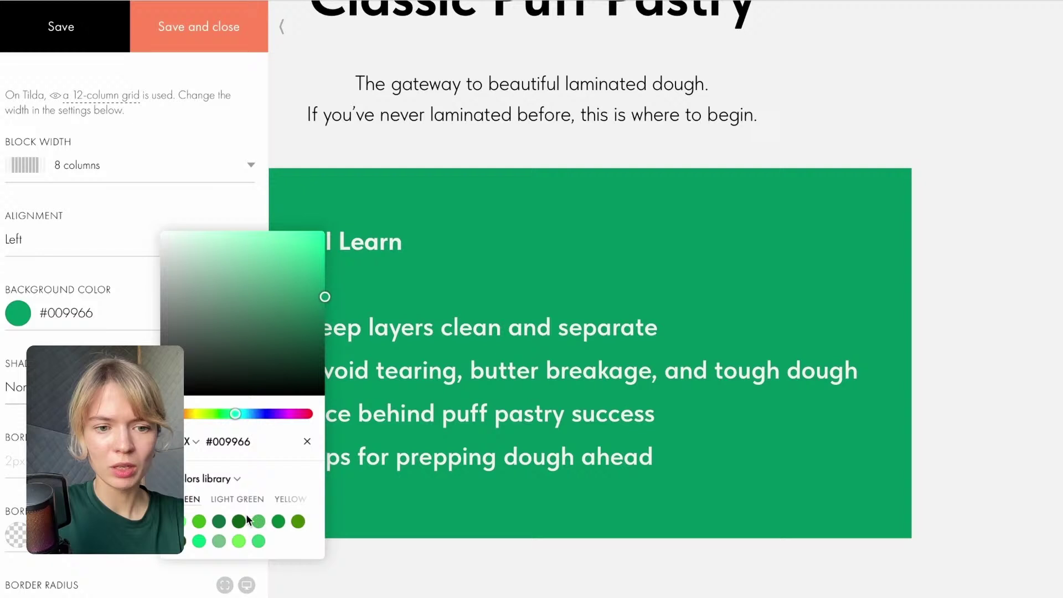
click(219, 523)
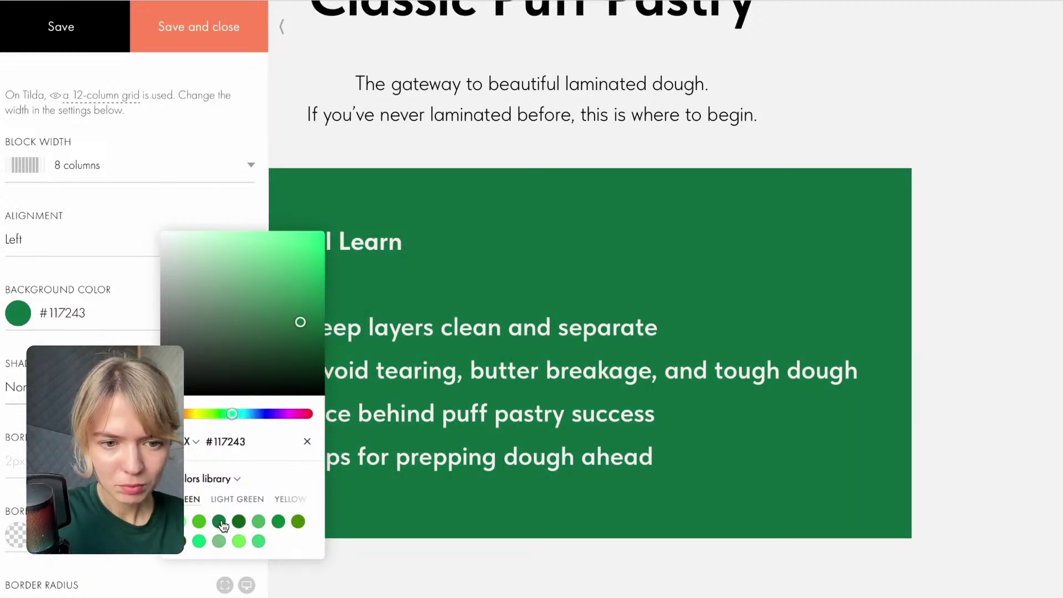
click(278, 520)
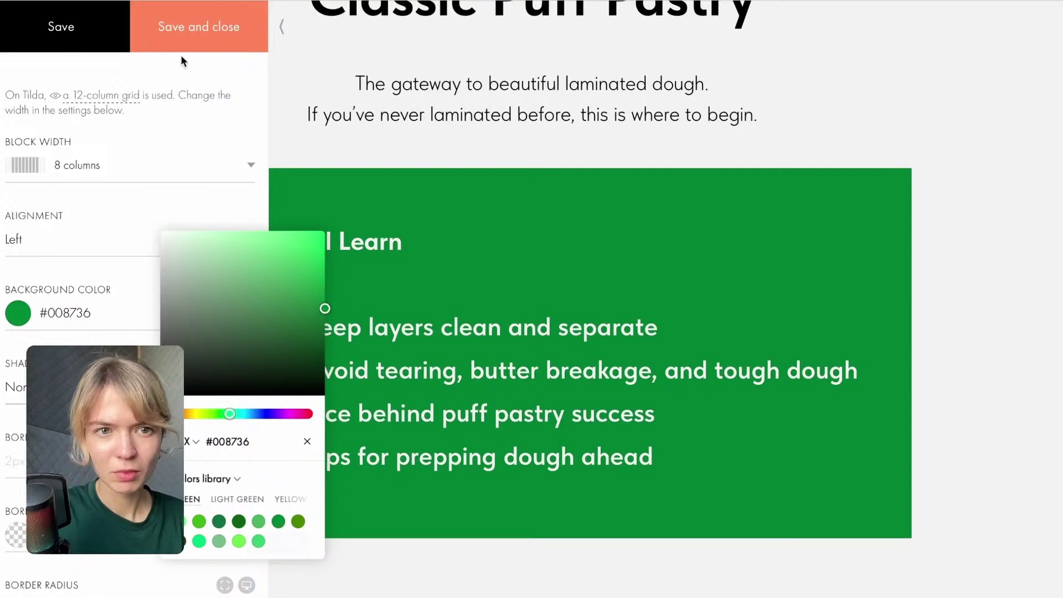
click(171, 43)
scroll(329, 330, up, 4)
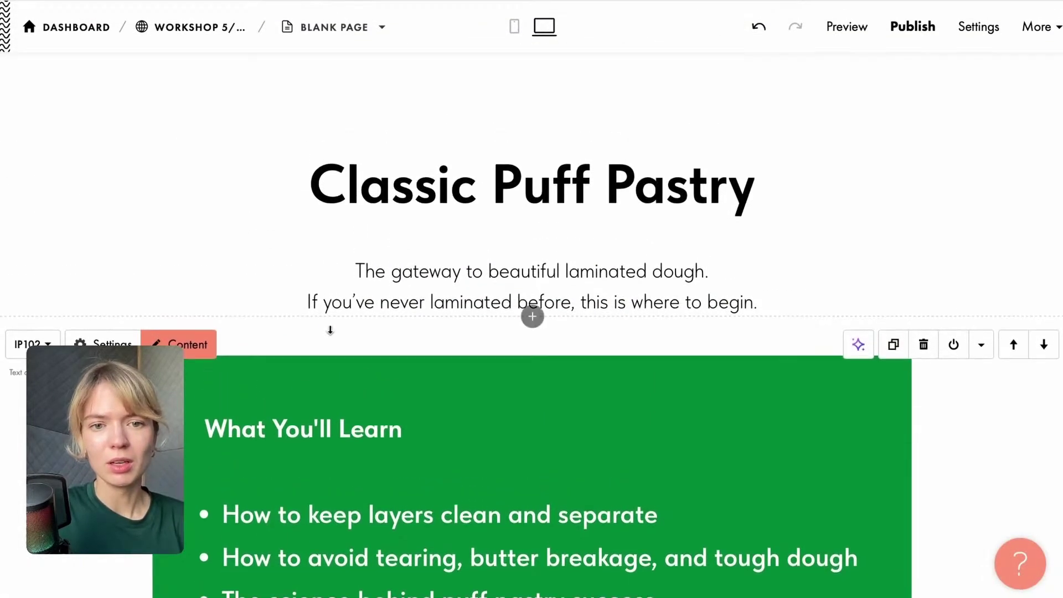
Insert the VD01 YouTube video block below the green What You'll Learn card.
scroll(330, 330, down, 6)
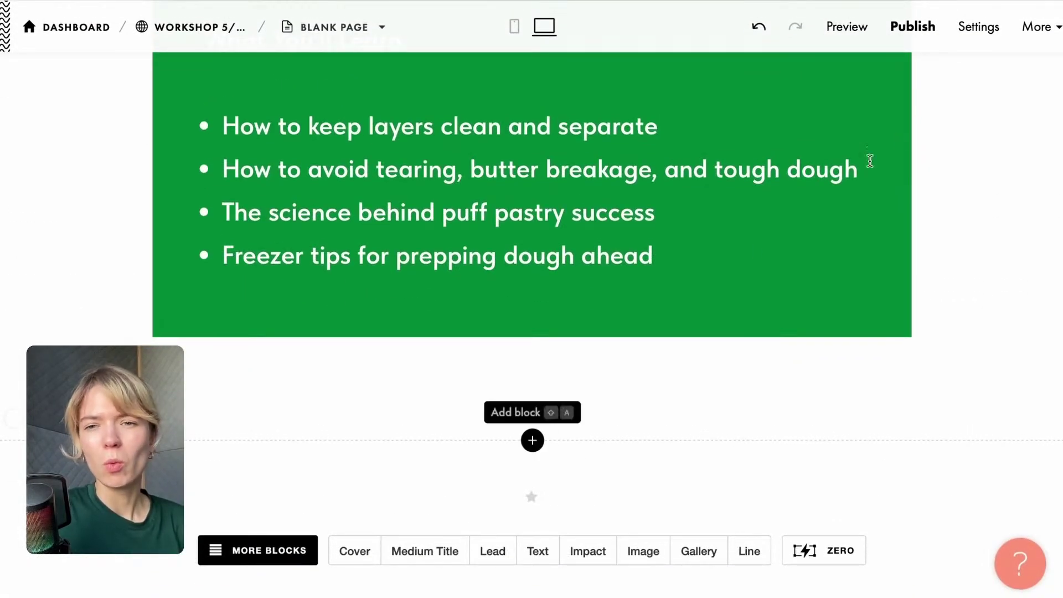
key(alt+Tab)
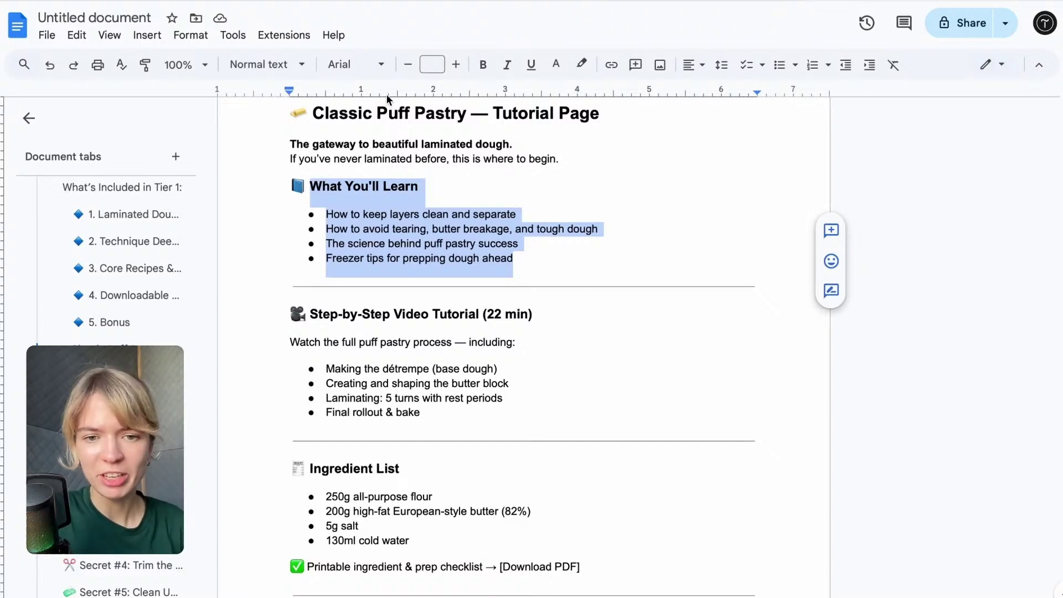
key(alt+Tab)
scroll(277, 425, up, 5)
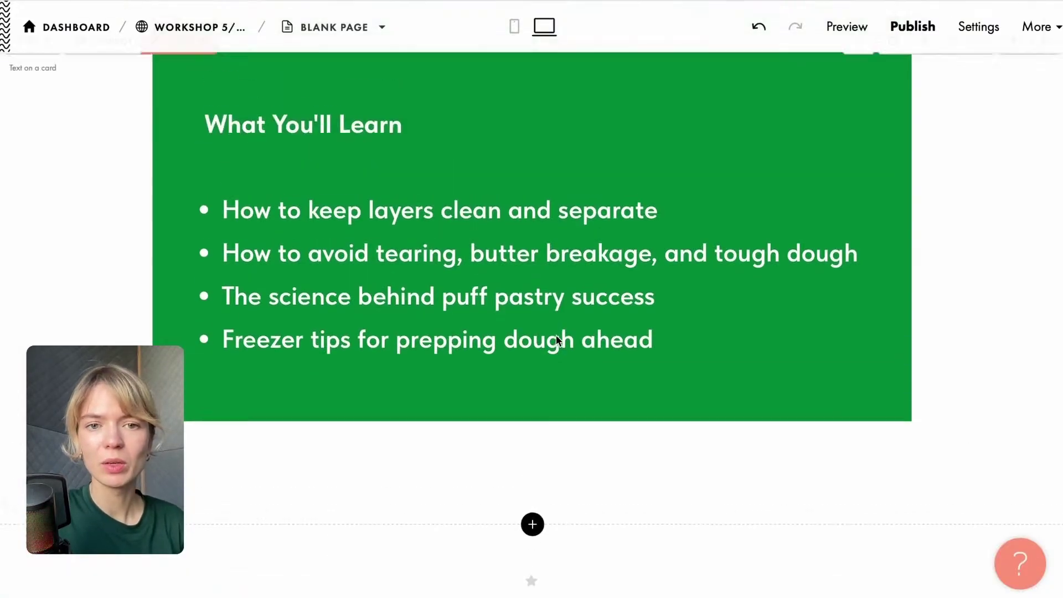
scroll(387, 386, down, 4)
scroll(387, 386, down, 1)
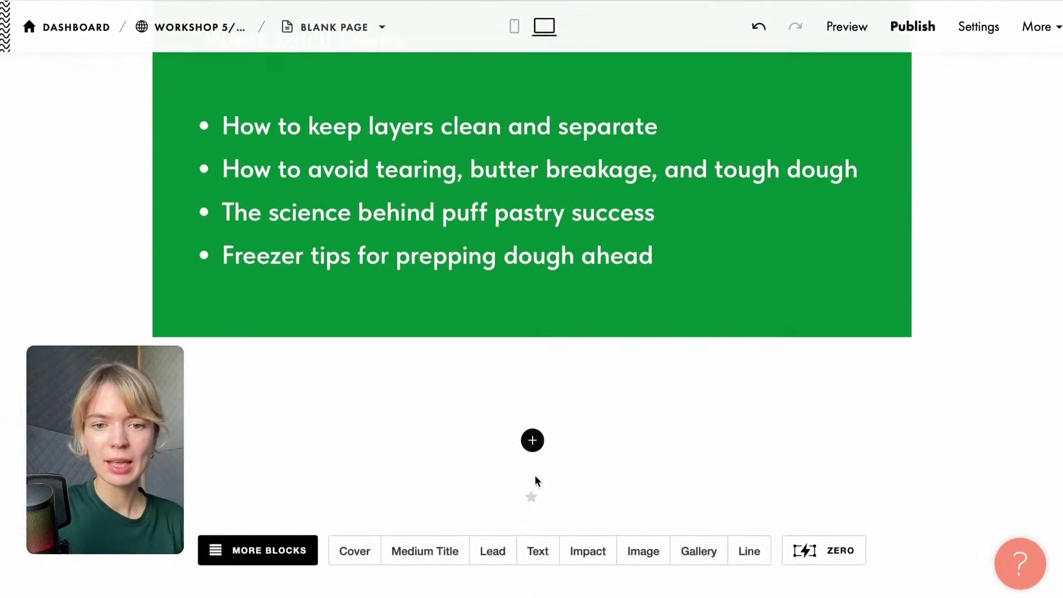
click(532, 439)
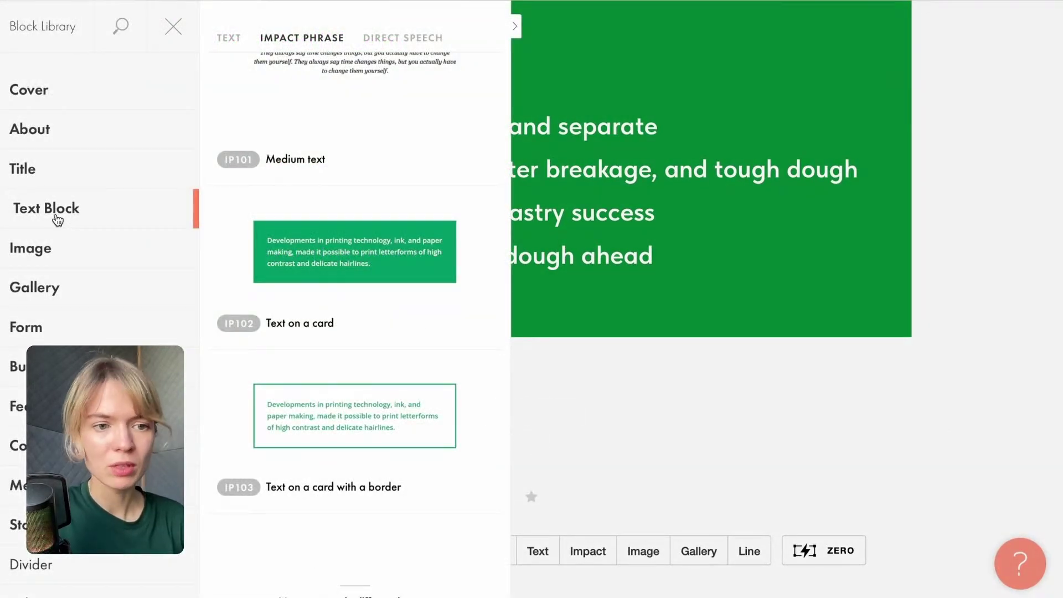
scroll(66, 166, down, 2)
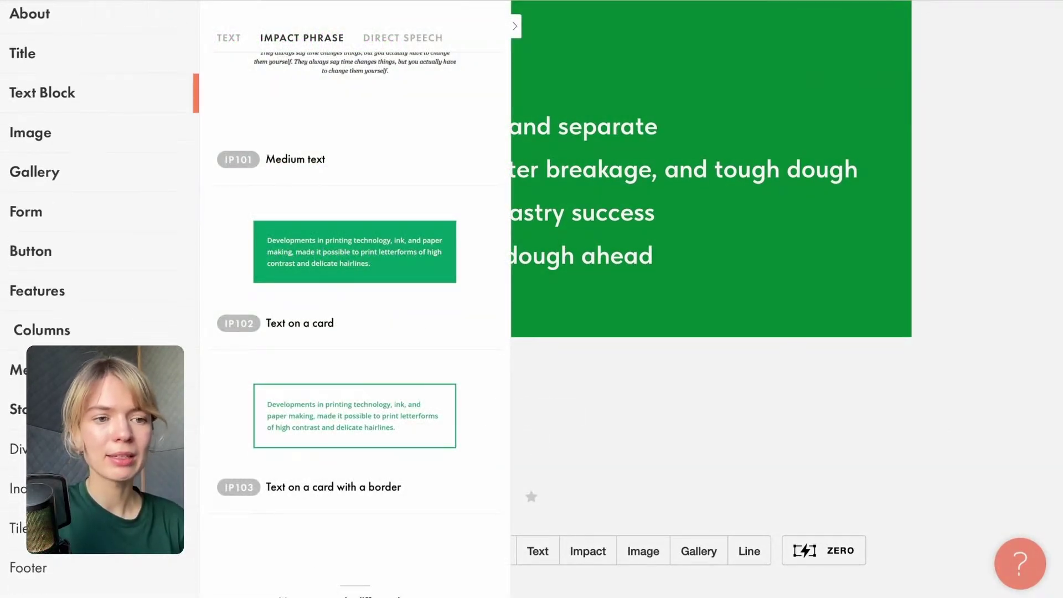
scroll(99, 277, down, 2)
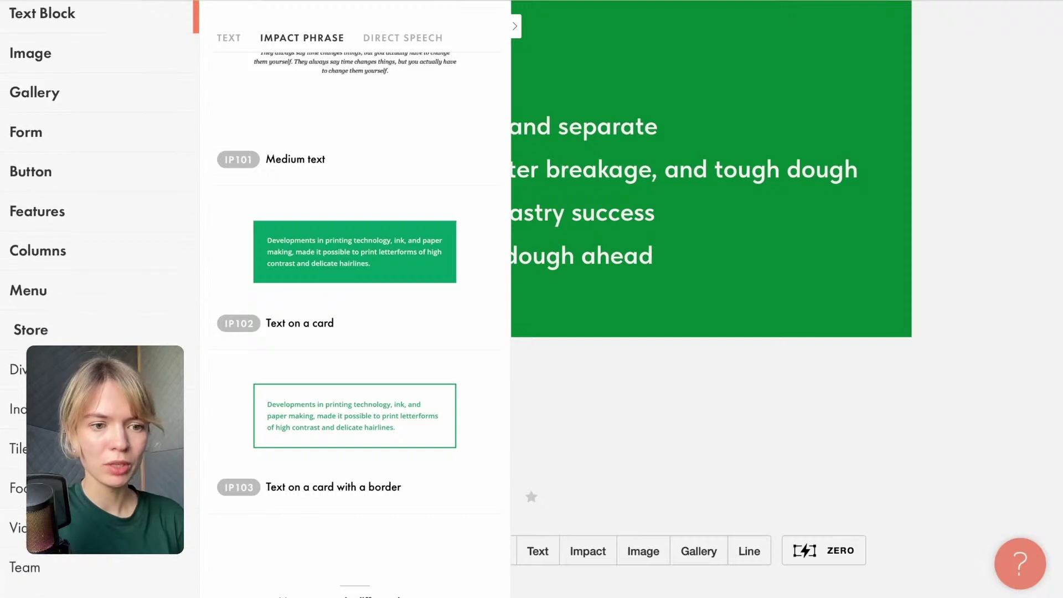
click(105, 492)
click(418, 122)
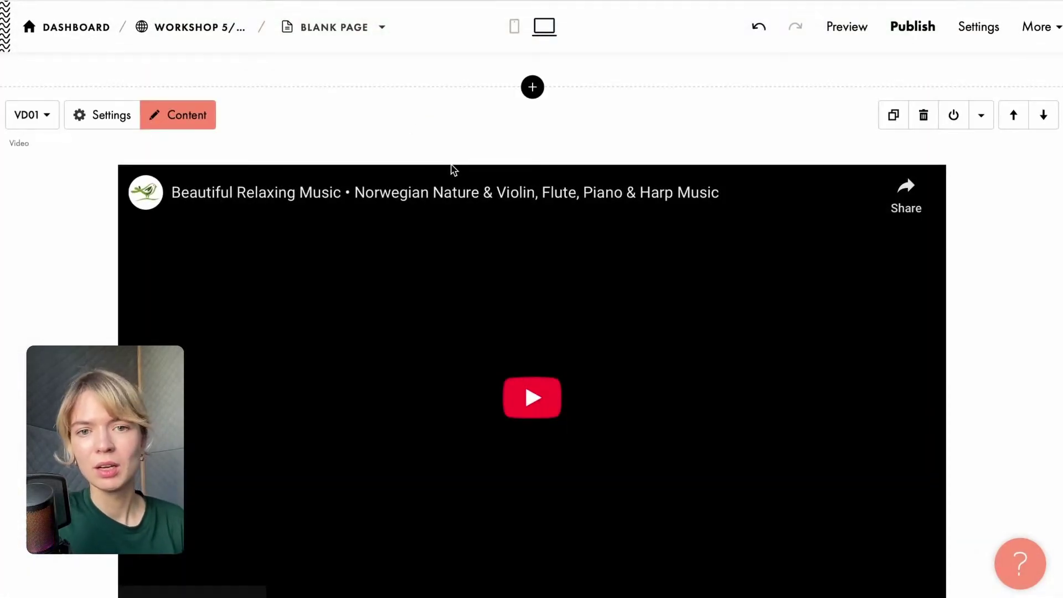
scroll(454, 168, up, 10)
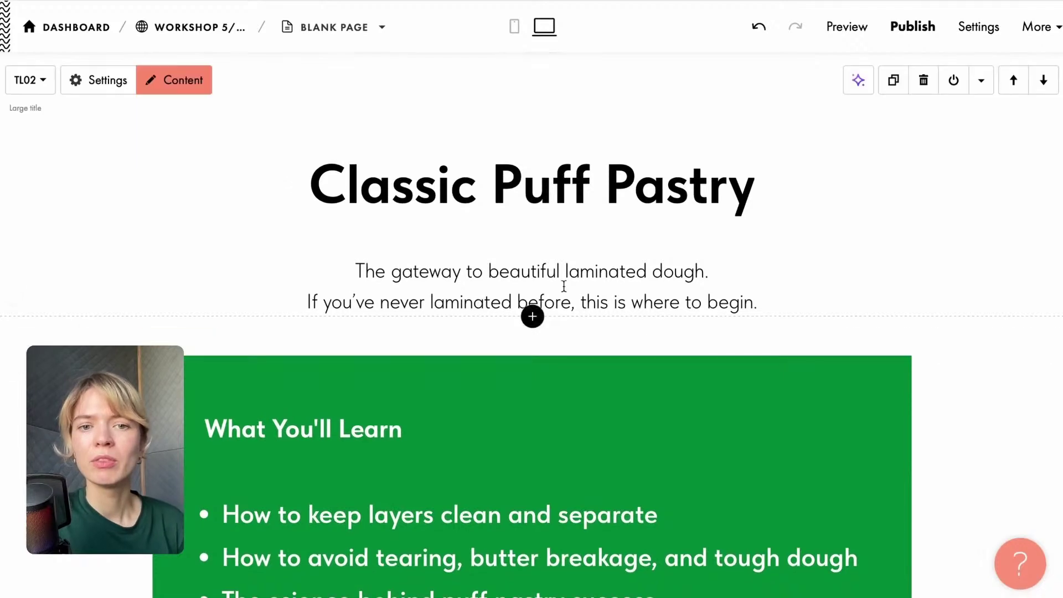
scroll(407, 195, down, 4)
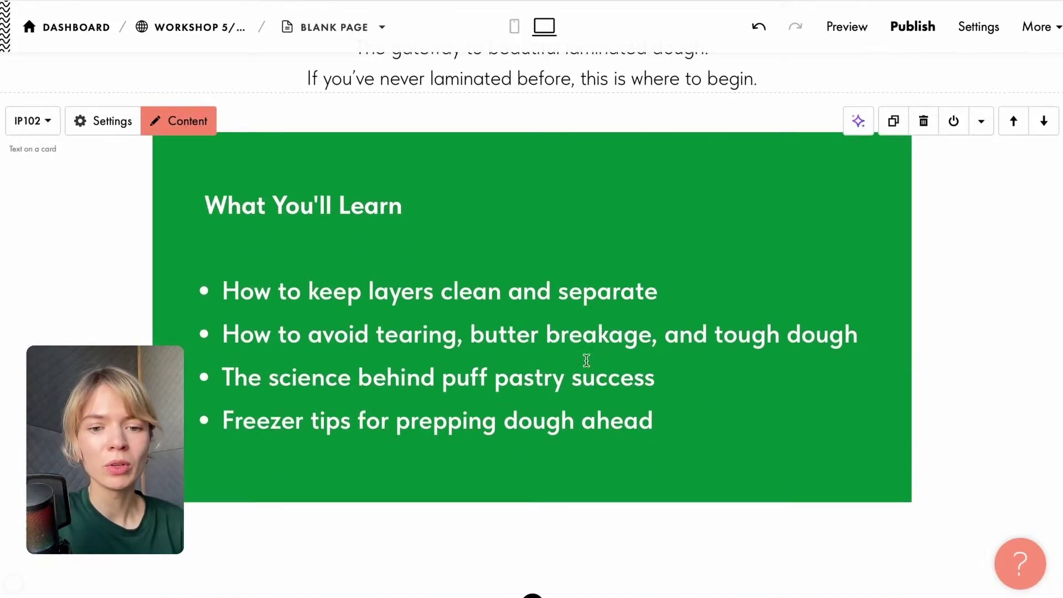
scroll(586, 360, down, 3)
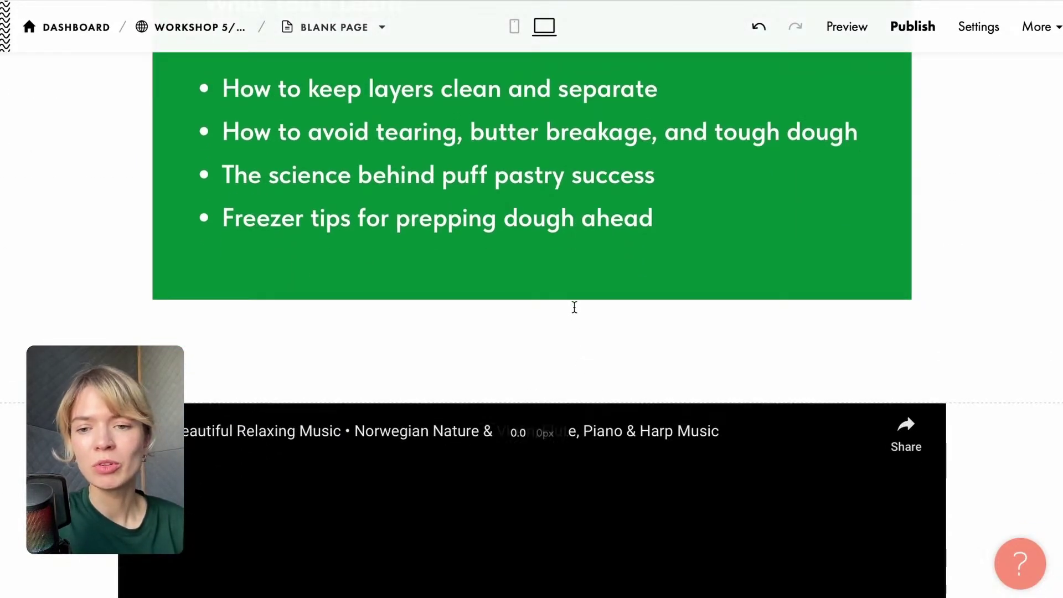
scroll(630, 440, down, 5)
scroll(382, 316, down, 3)
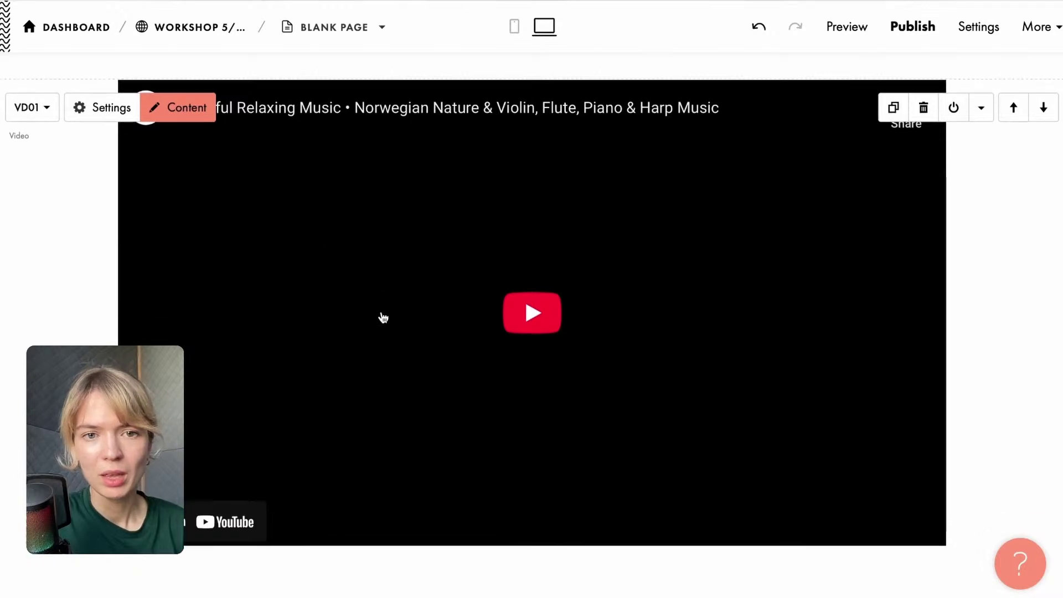
scroll(607, 239, up, 4)
scroll(607, 237, up, 1)
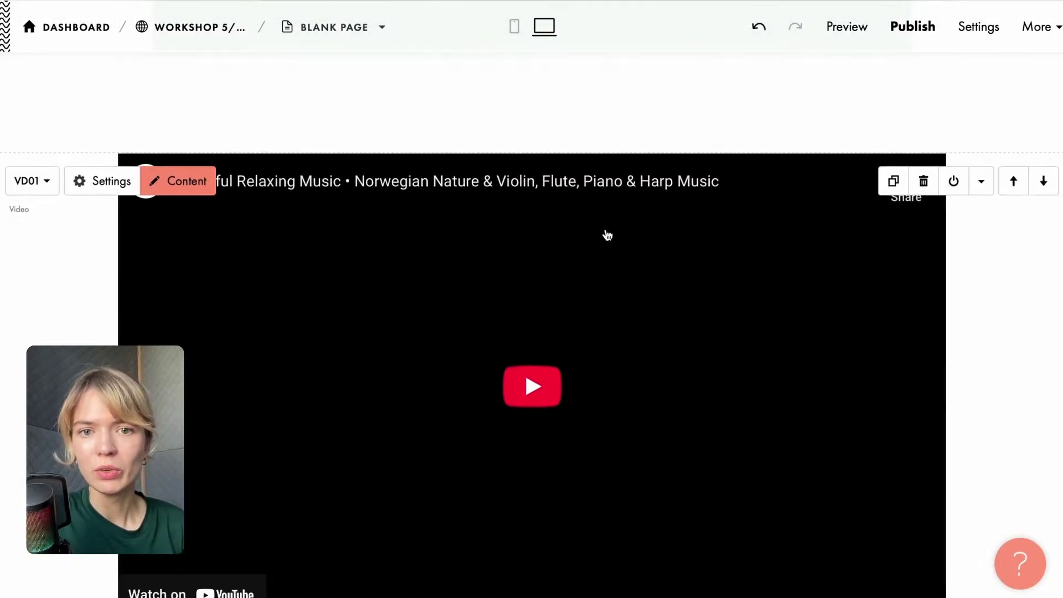
scroll(728, 194, down, 4)
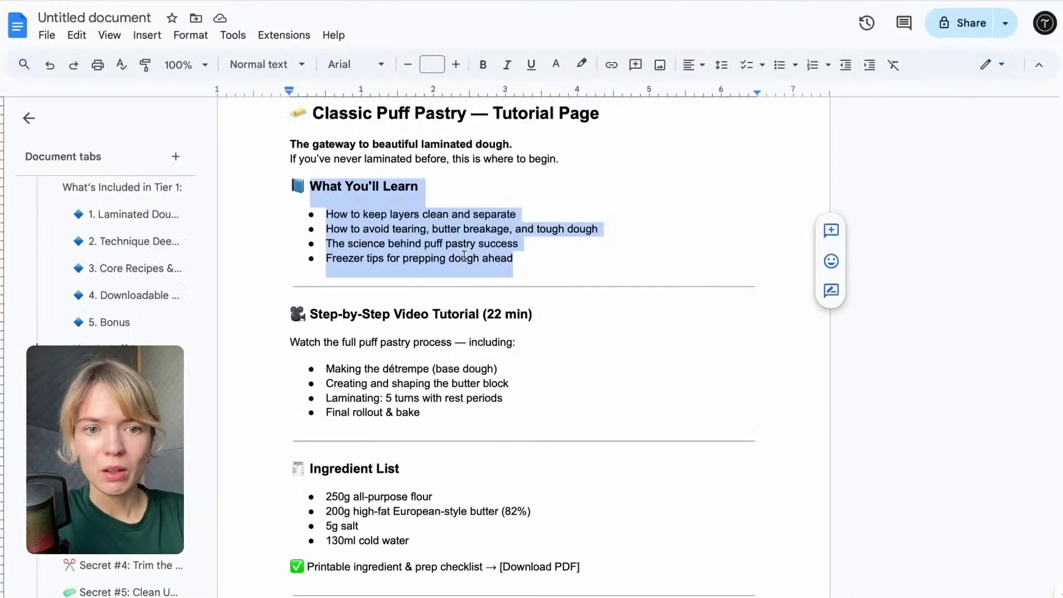
Select the Ingredient List heading through '130ml cold water' in Google Docs.
scroll(464, 256, down, 1)
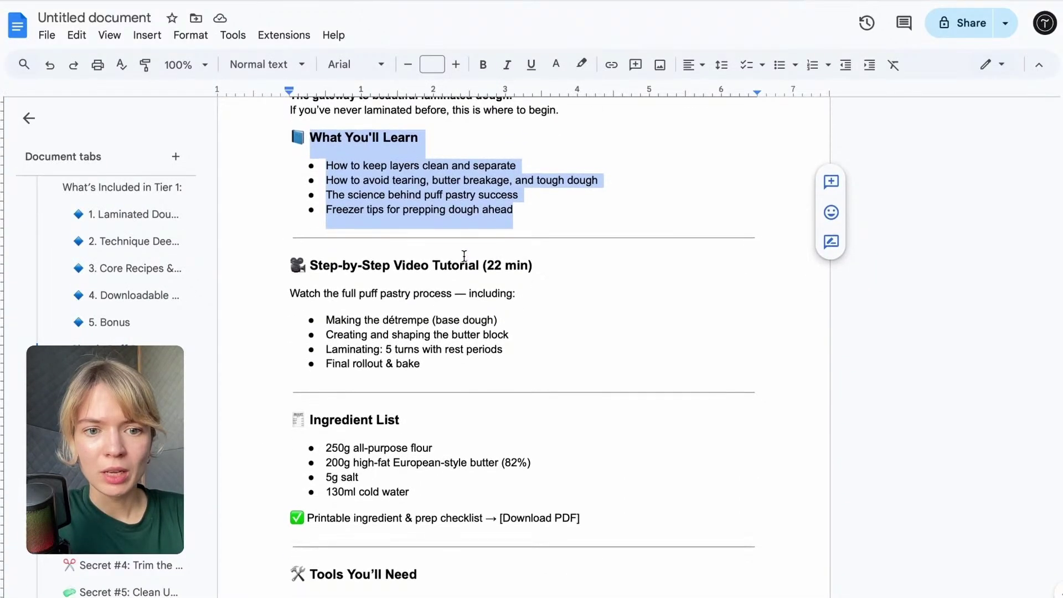
scroll(464, 256, down, 3)
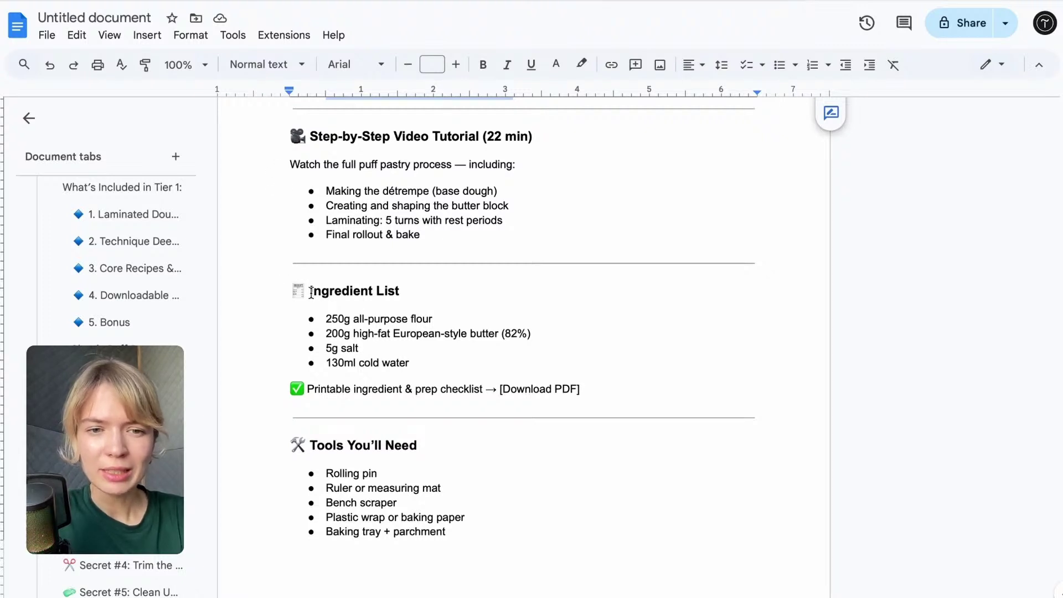
drag(311, 292, 449, 366)
key(ctrl+c)
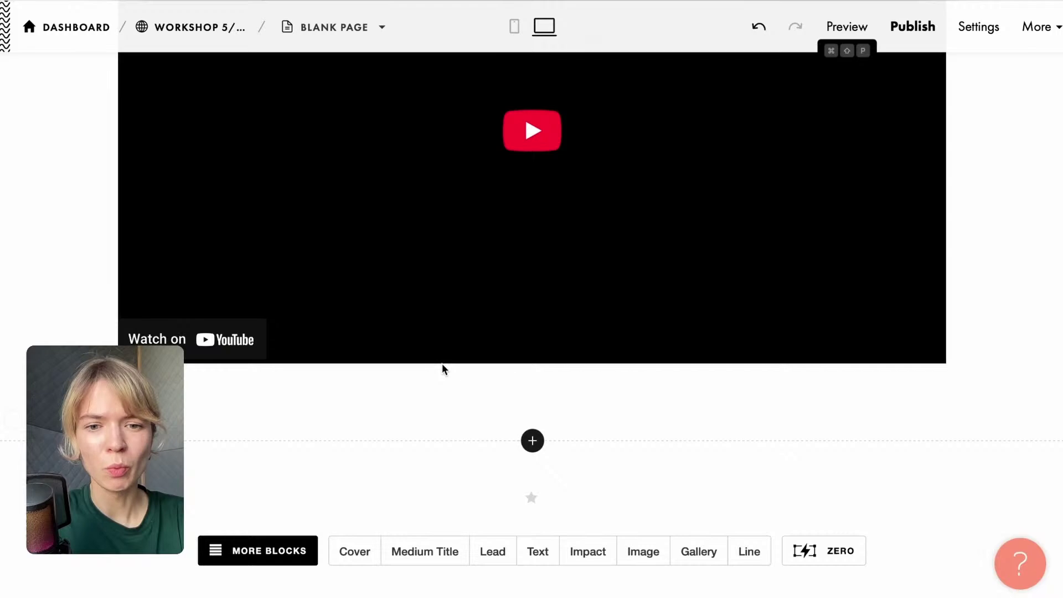
scroll(442, 363, up, 10)
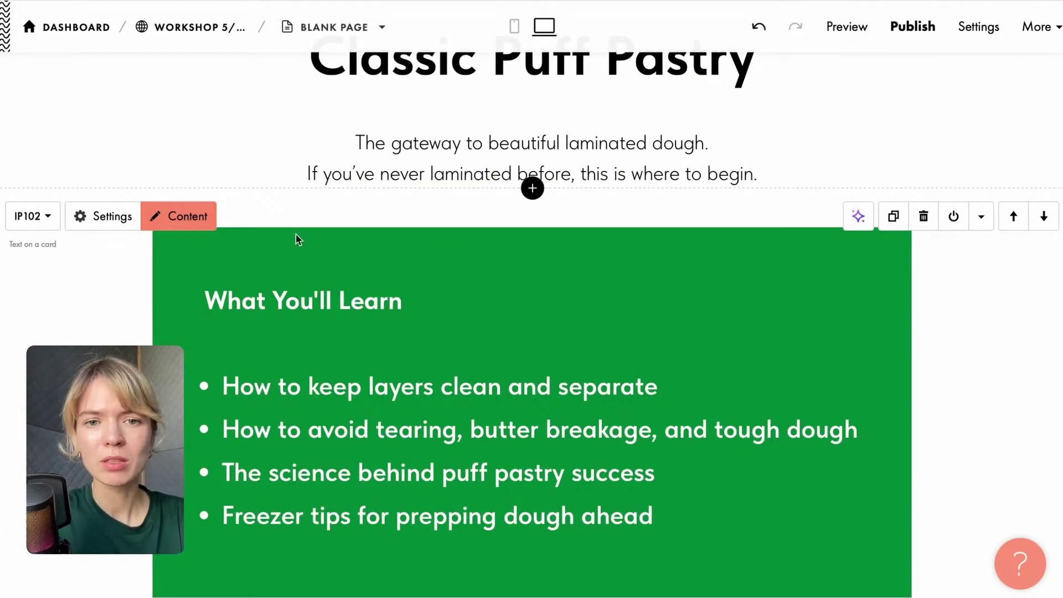
Duplicate the green card and replace its text with the Ingredient List and four non-bold bullets.
click(894, 218)
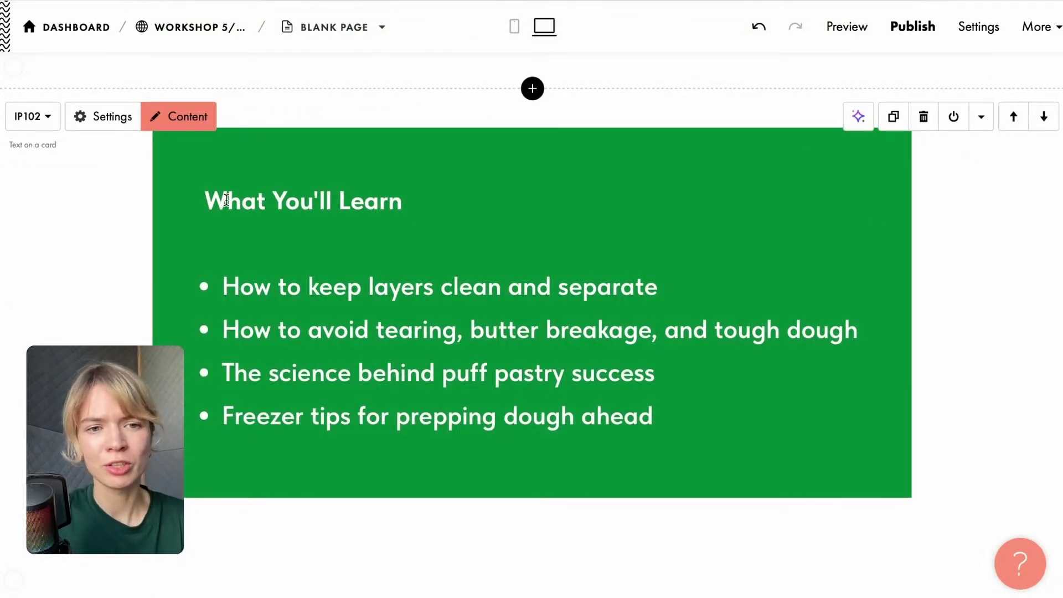
drag(205, 198, 704, 407)
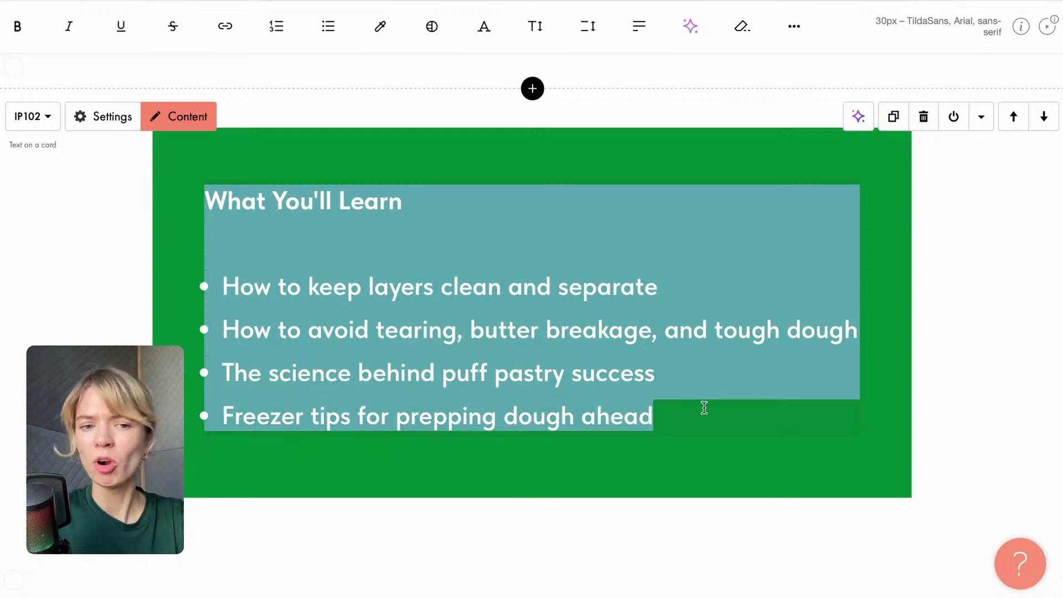
key(ctrl+v)
key(BackSpace)
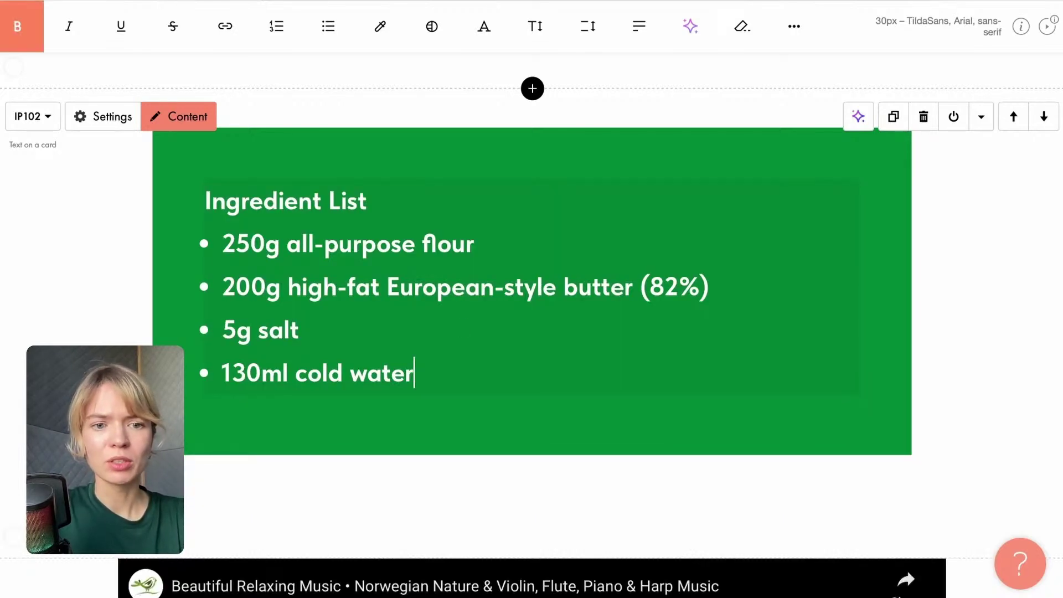
key(Return)
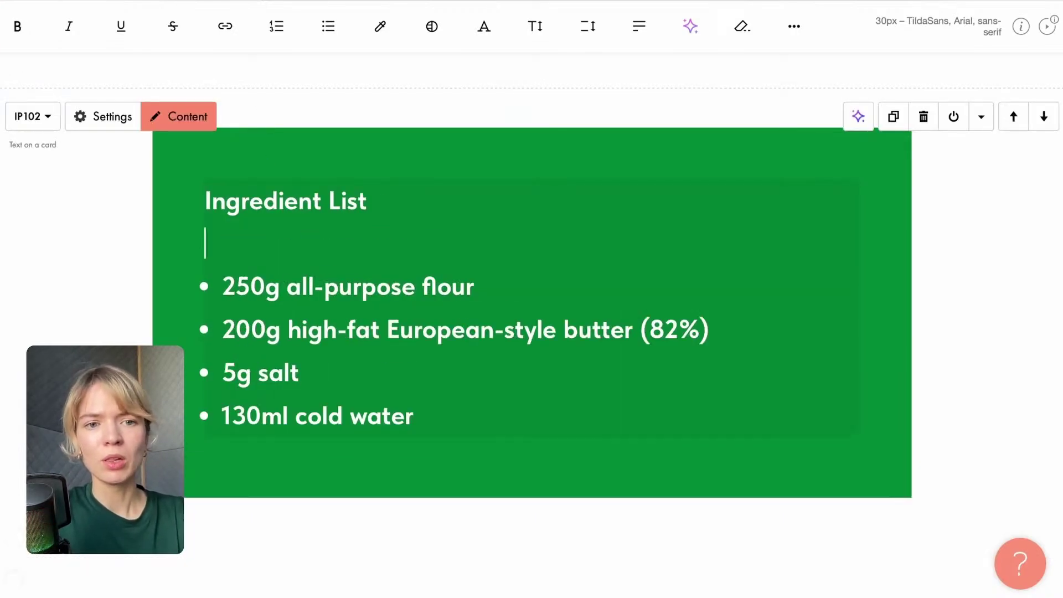
drag(423, 421, 173, 230)
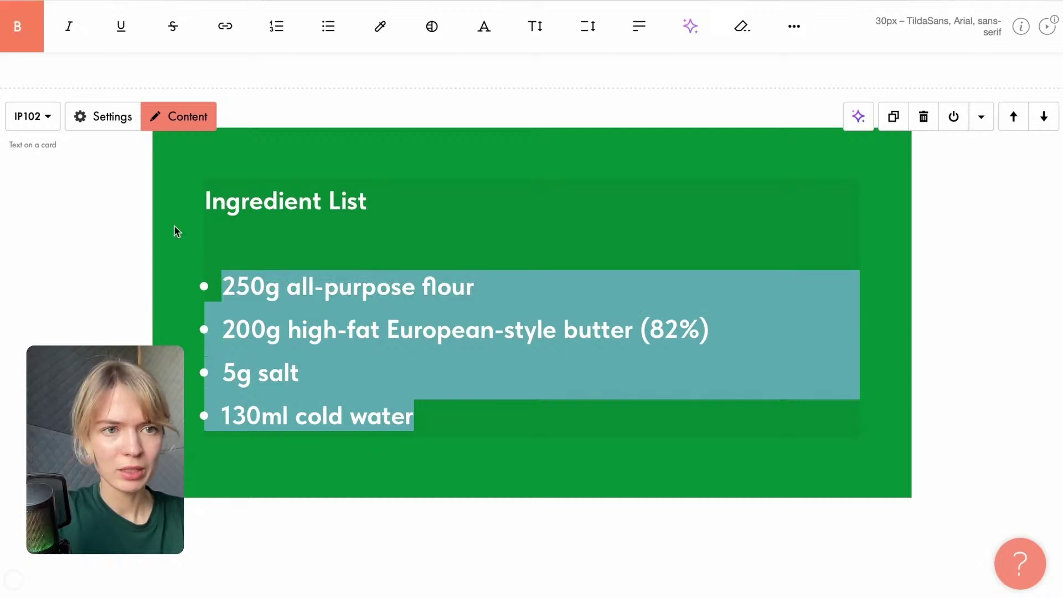
click(17, 26)
click(450, 161)
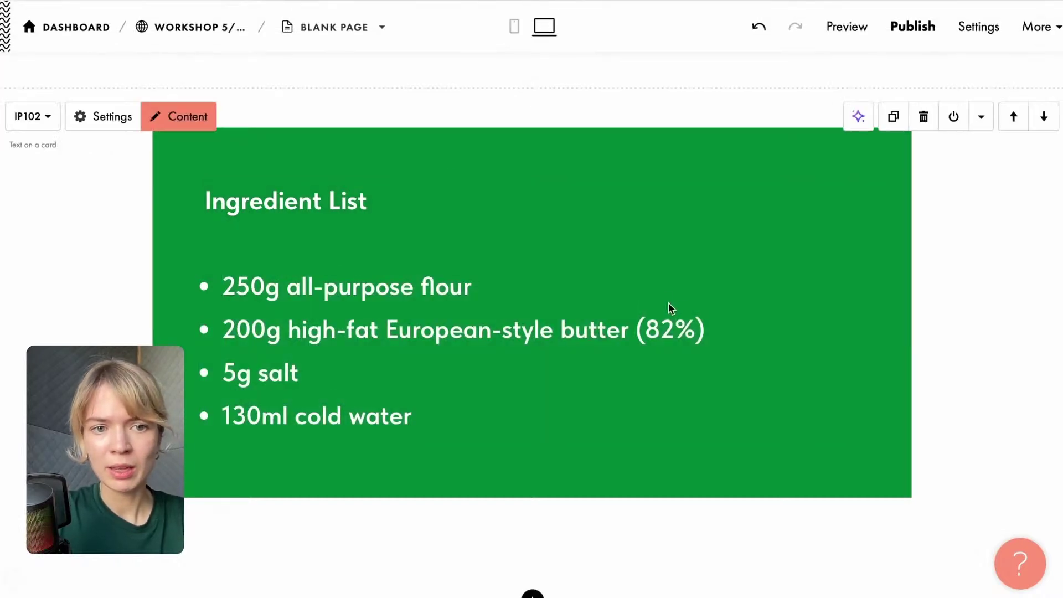
Move the Ingredient List card down below the YouTube video.
scroll(686, 280, up, 8)
scroll(686, 280, down, 7)
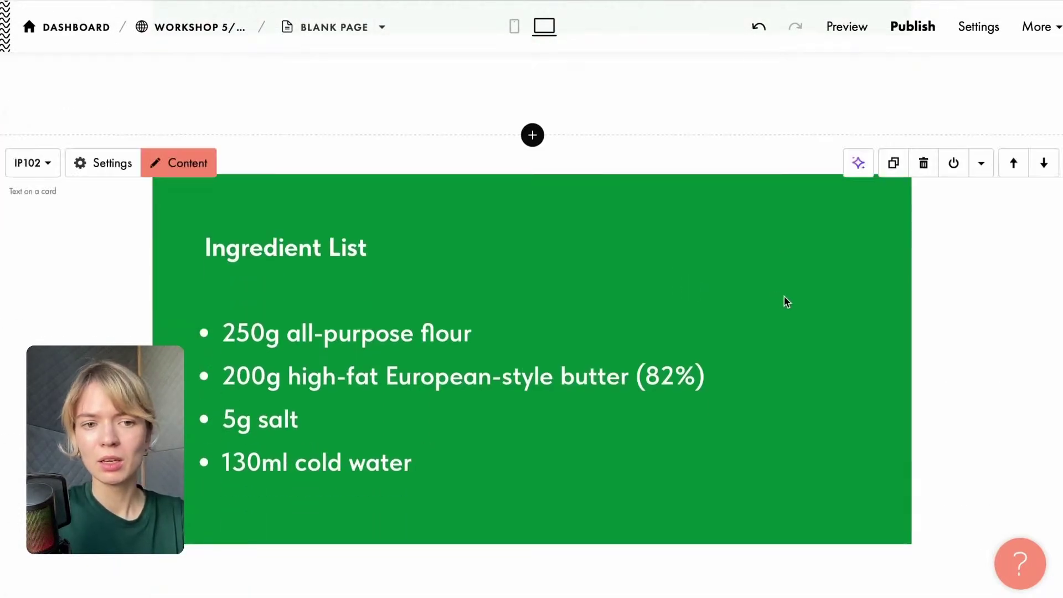
click(1052, 171)
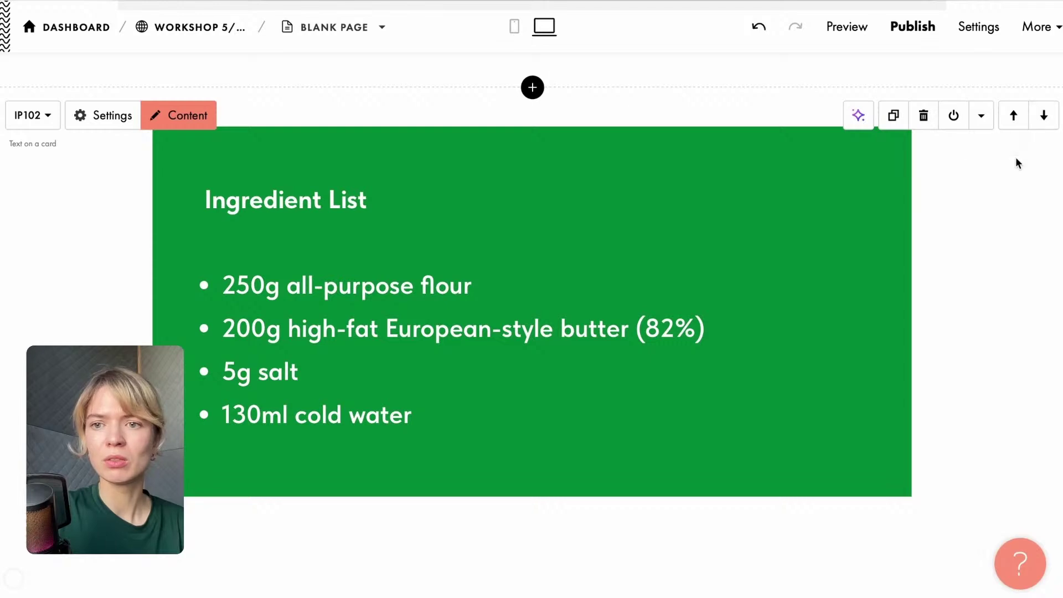
scroll(961, 293, down, 1)
scroll(495, 497, up, 10)
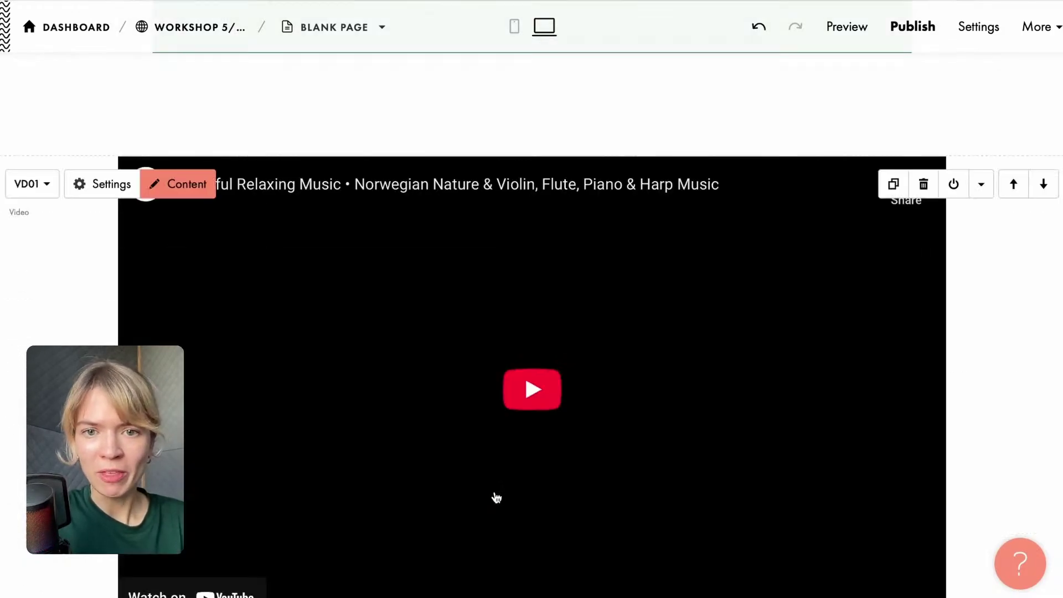
scroll(495, 496, down, 11)
mouse_move(856, 6)
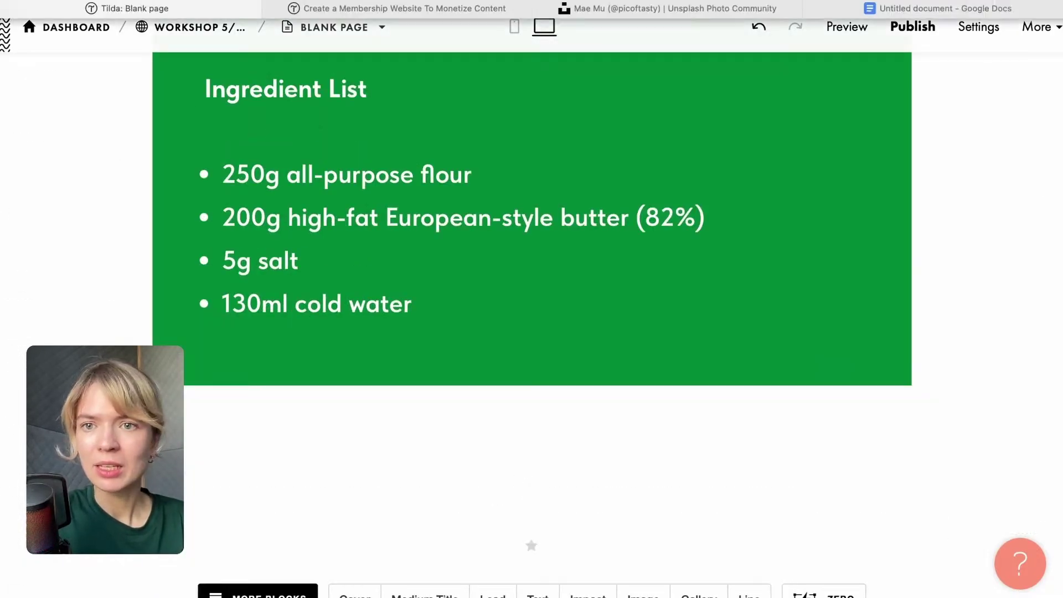
click(894, 8)
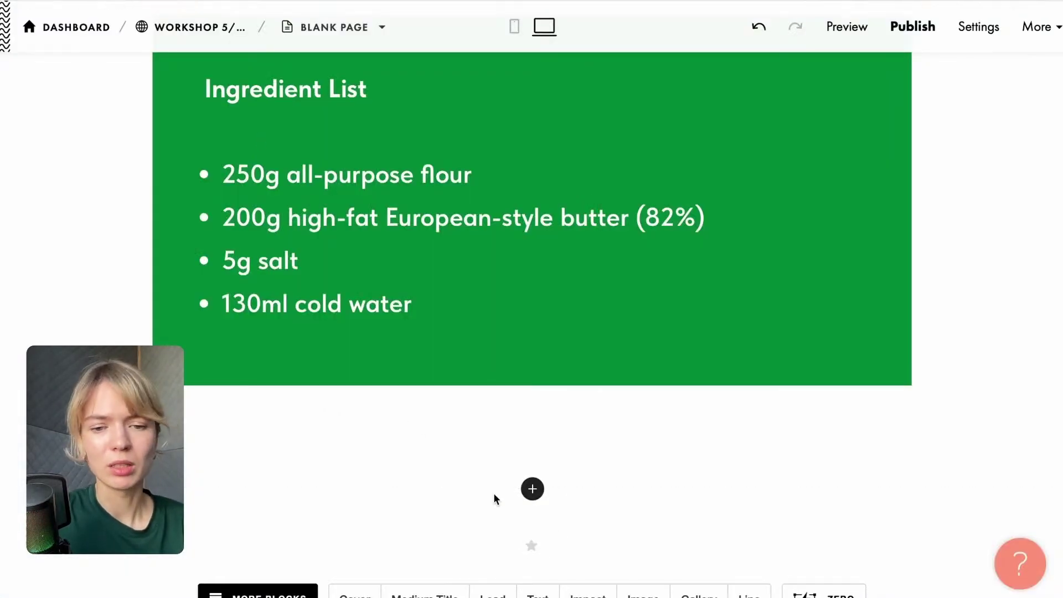
Insert the BF802N 'Button with icon' download block below the Ingredient List card.
click(531, 489)
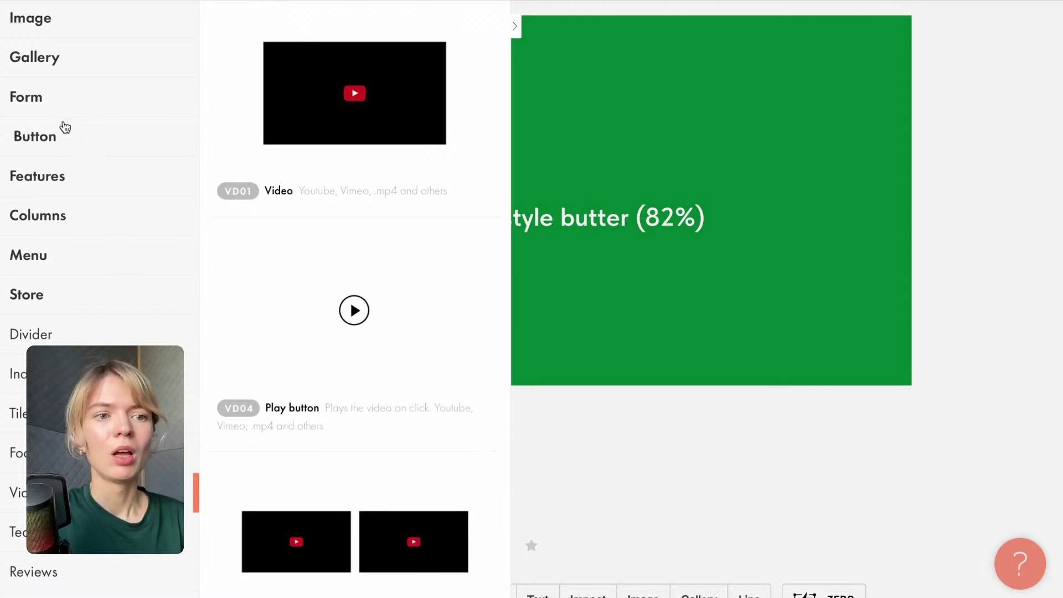
click(64, 132)
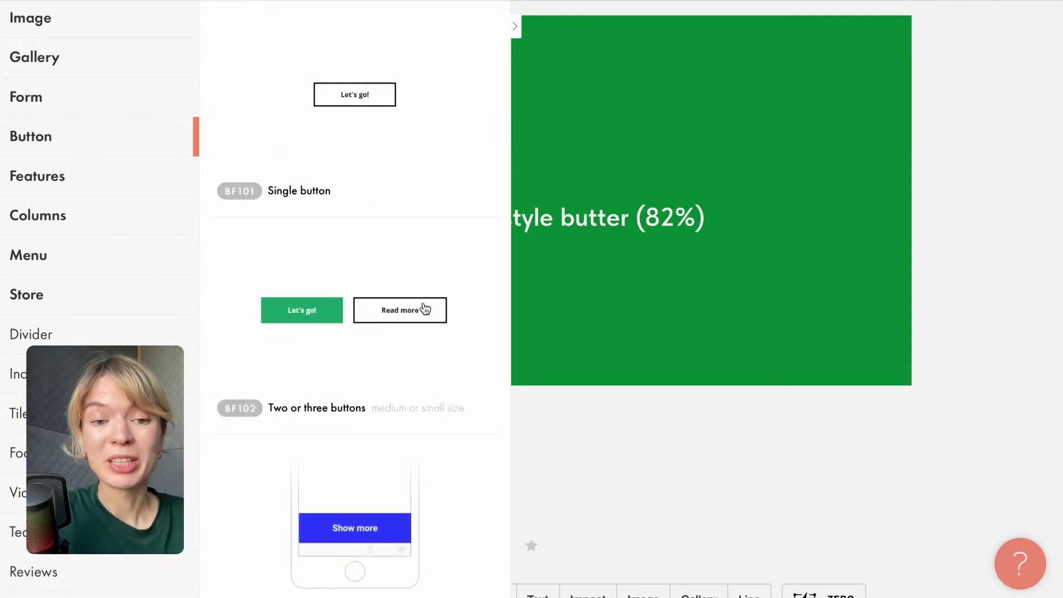
scroll(425, 309, down, 20)
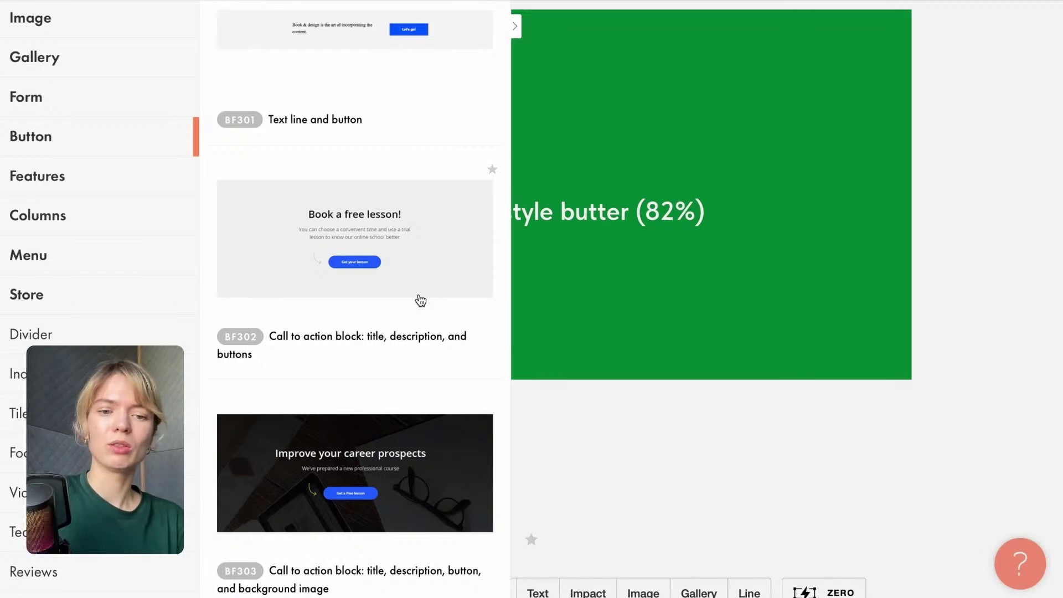
scroll(420, 300, down, 7)
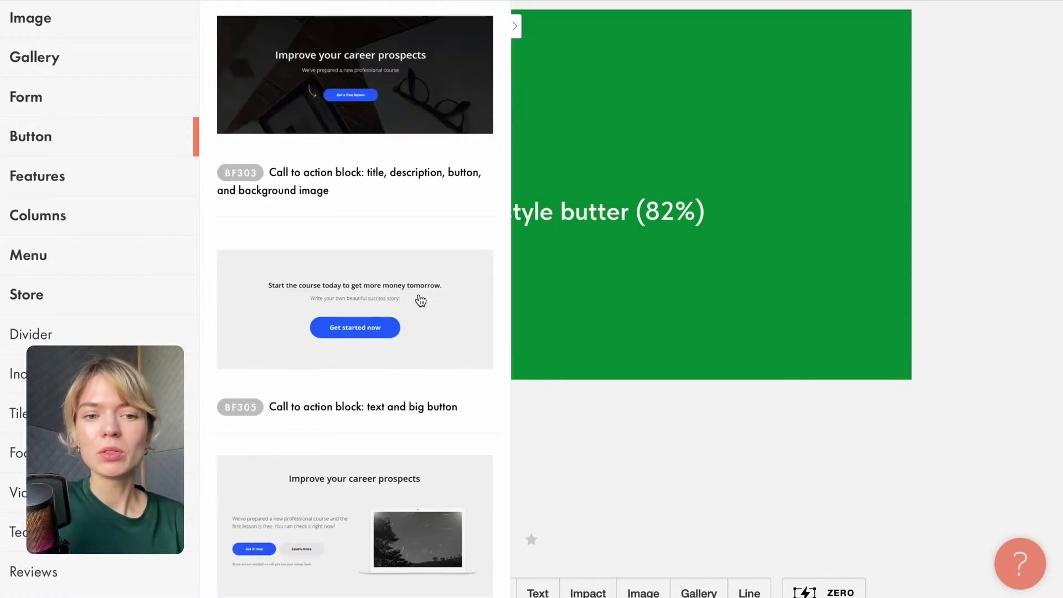
scroll(420, 301, down, 2)
scroll(420, 301, down, 8)
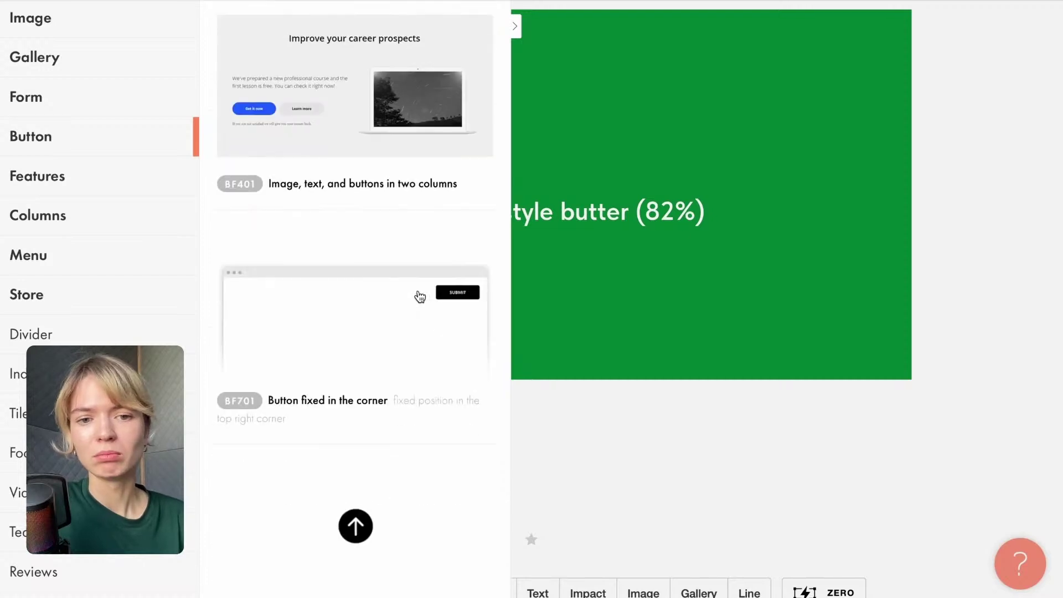
scroll(419, 297, down, 12)
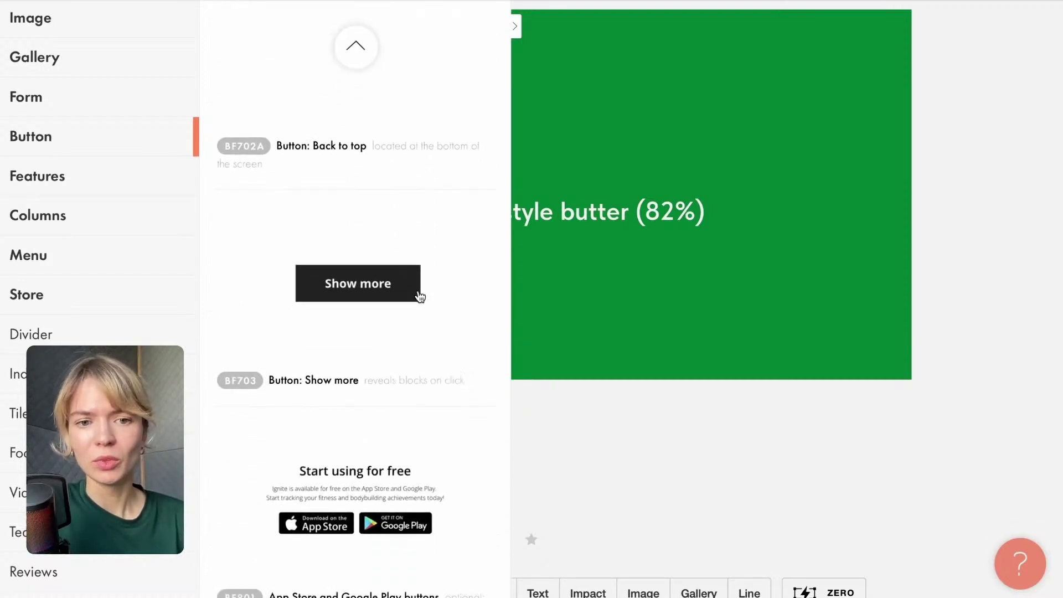
scroll(435, 360, down, 1)
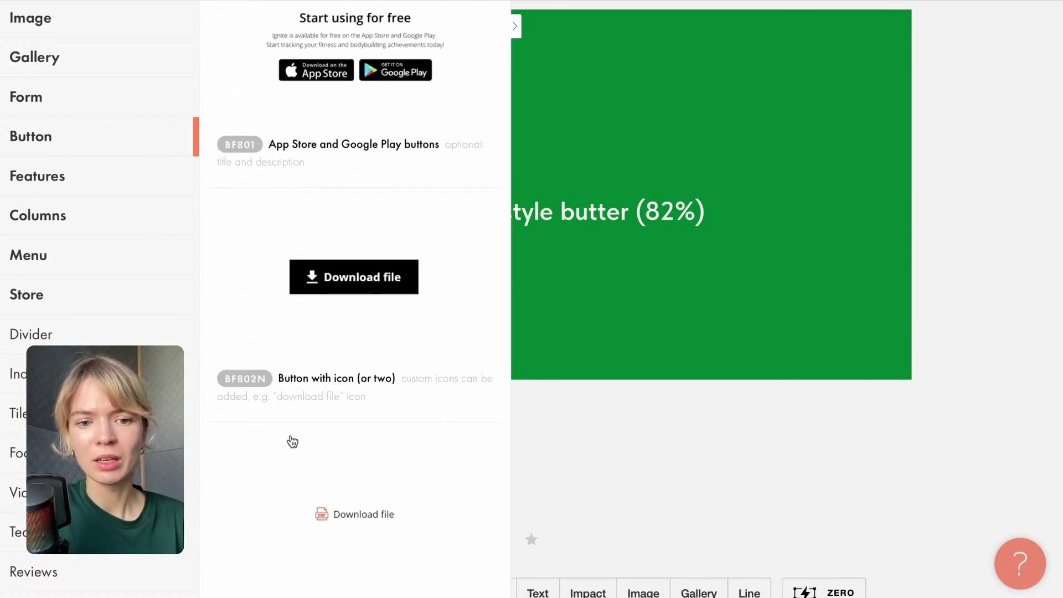
click(341, 497)
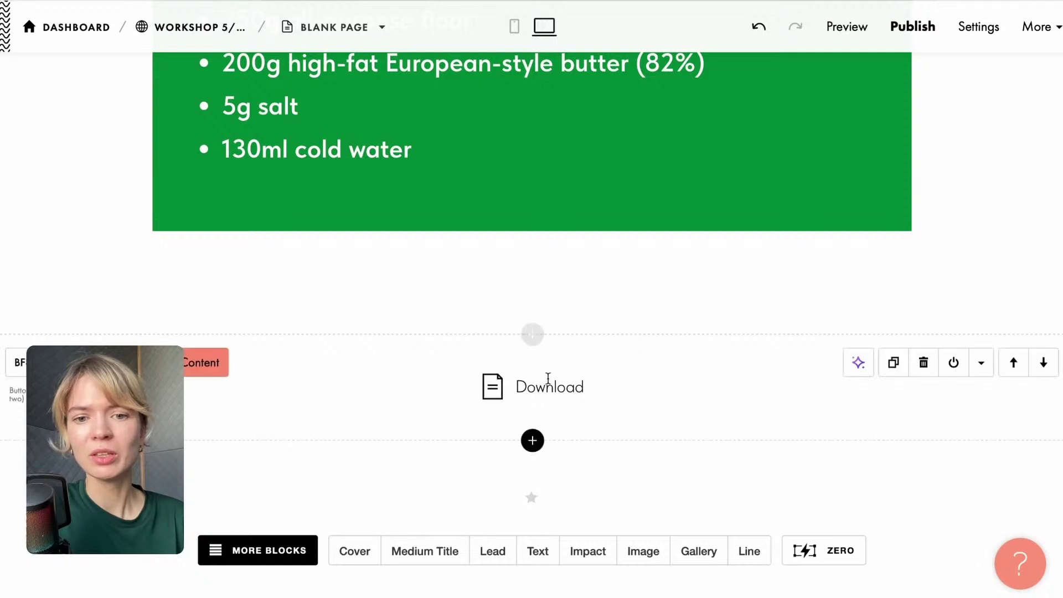
Select the button's 'Download' label text for replacement.
click(533, 334)
click(626, 296)
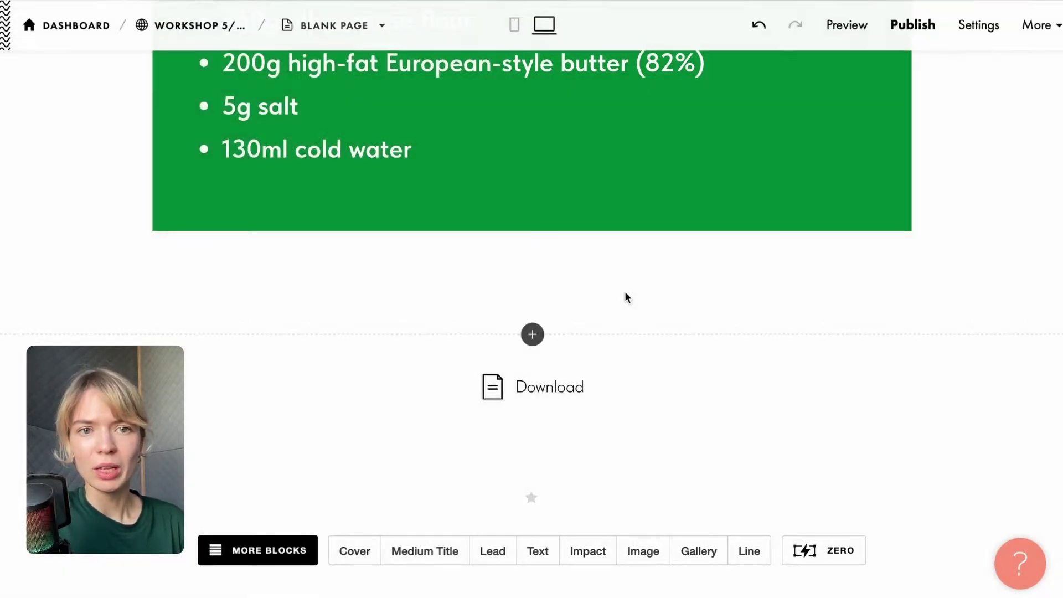
scroll(624, 290, up, 3)
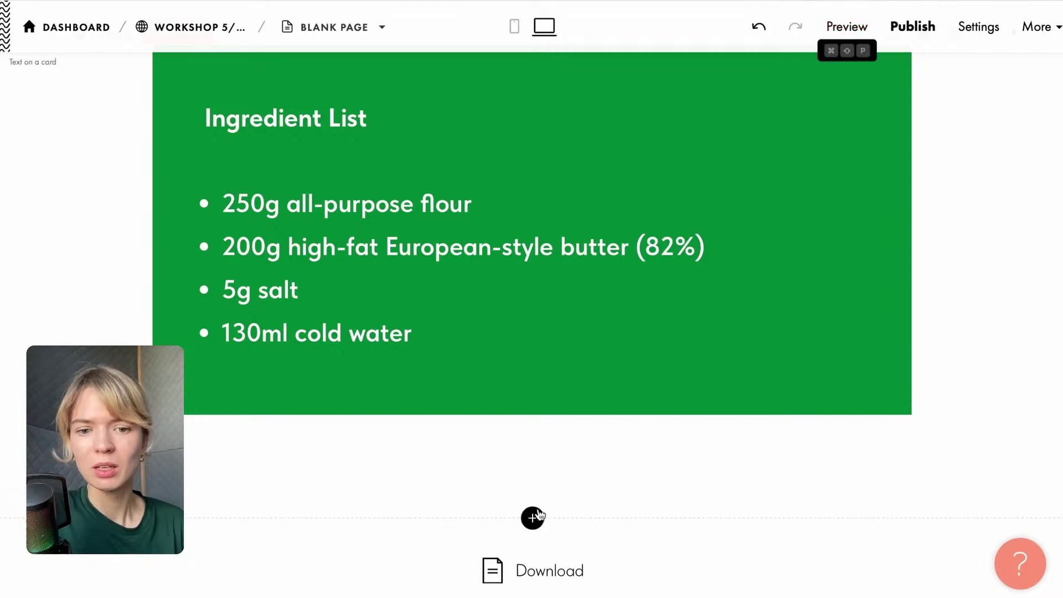
click(533, 570)
drag(518, 571, 590, 570)
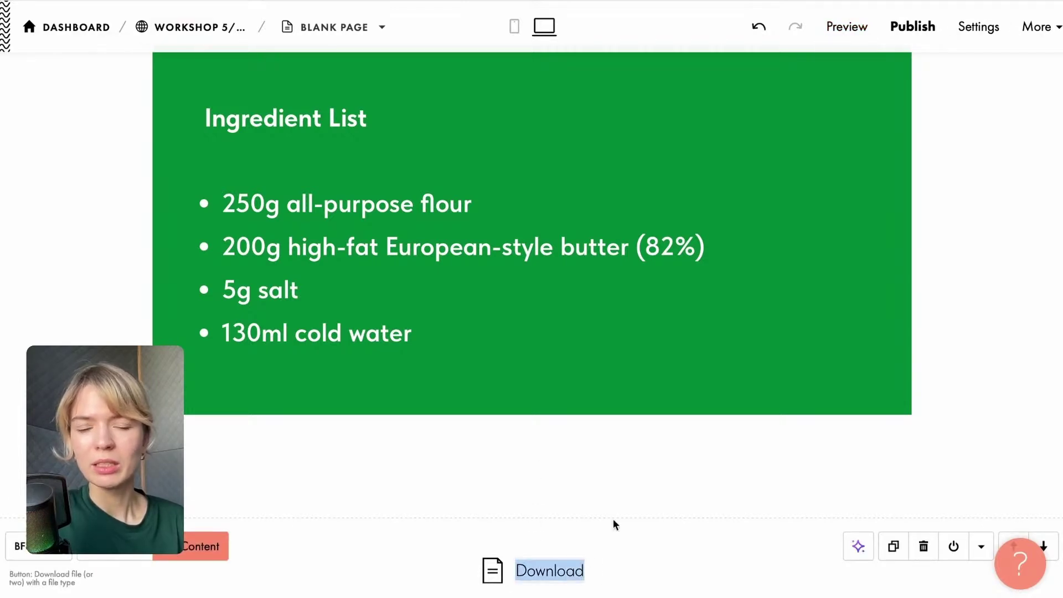
Replace the label with 'Printable ingredient & prep checklist' copied from the course document.
click(908, 1)
click(479, 399)
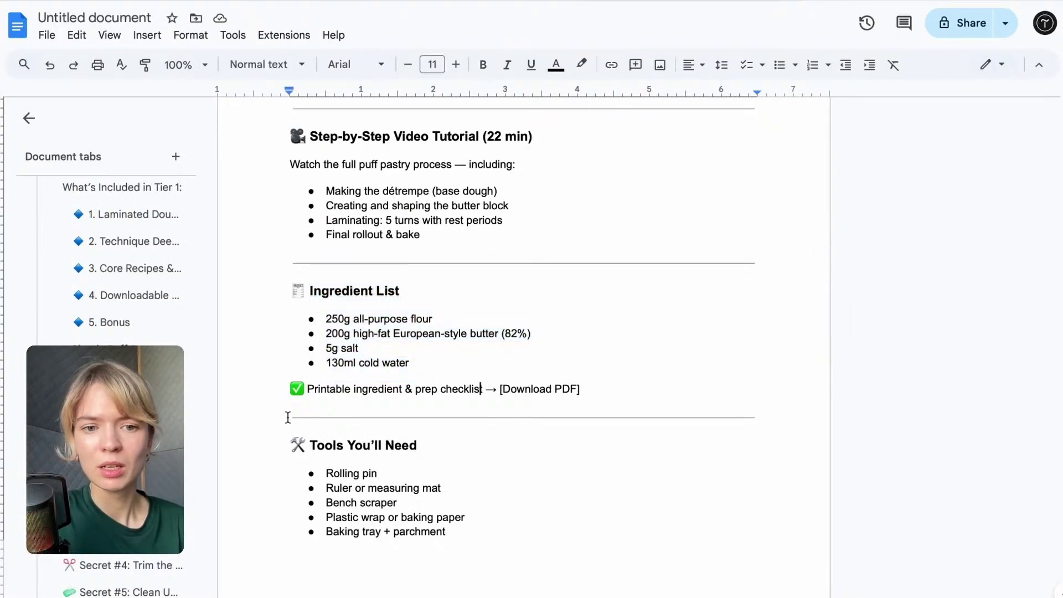
drag(307, 390, 483, 385)
key(ctrl+c)
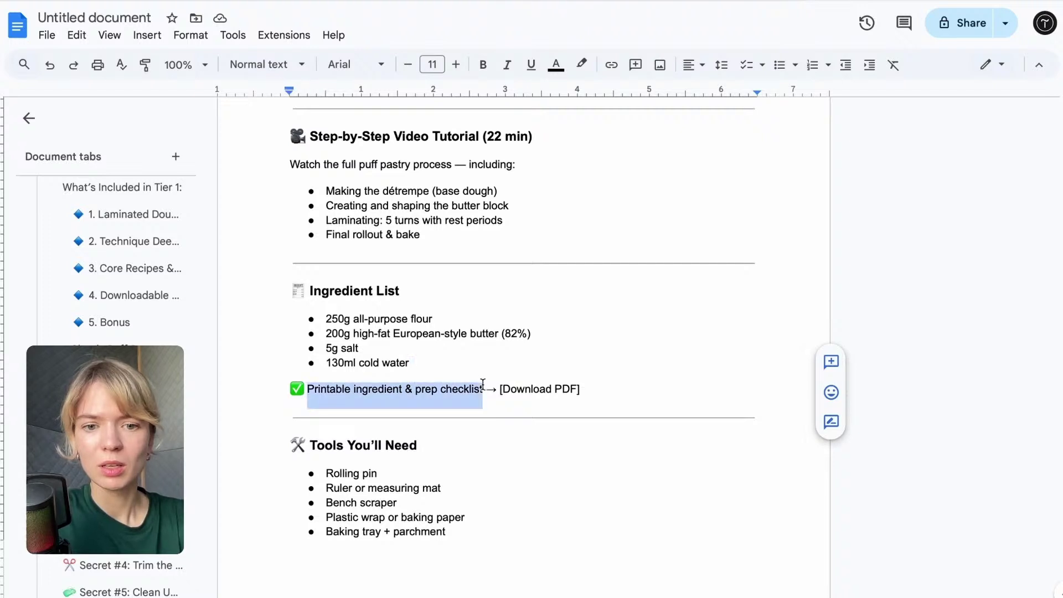
click(213, 1)
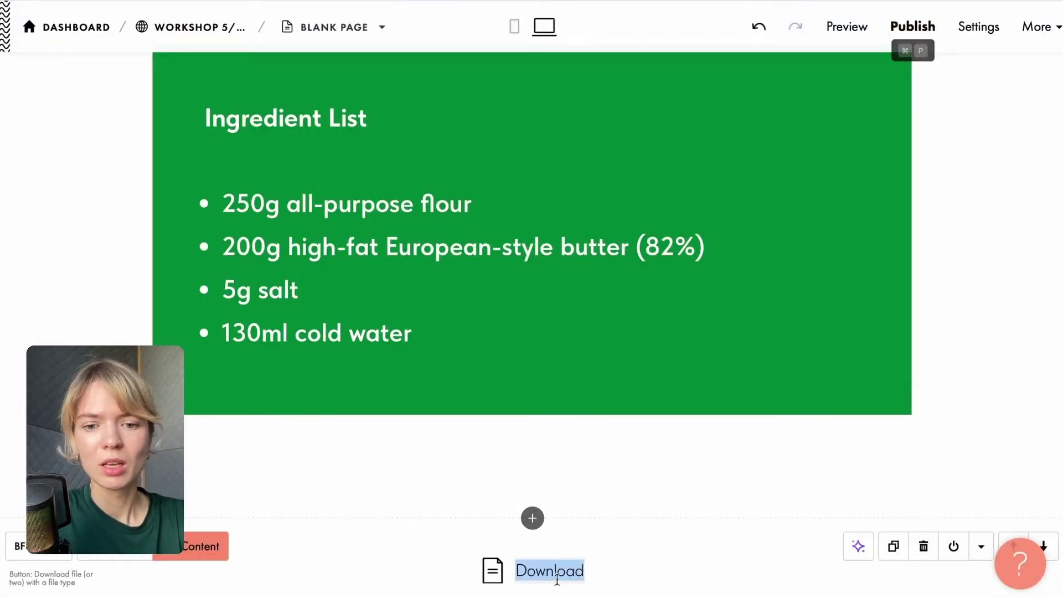
key(ctrl+v)
scroll(648, 522, down, 2)
click(626, 333)
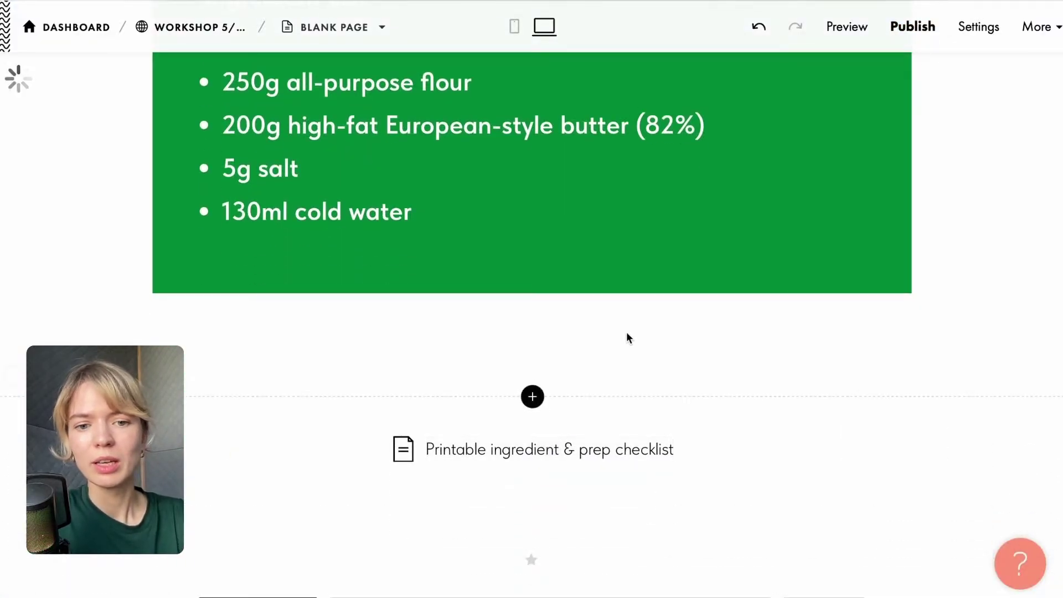
scroll(625, 430, down, 1)
scroll(625, 431, up, 3)
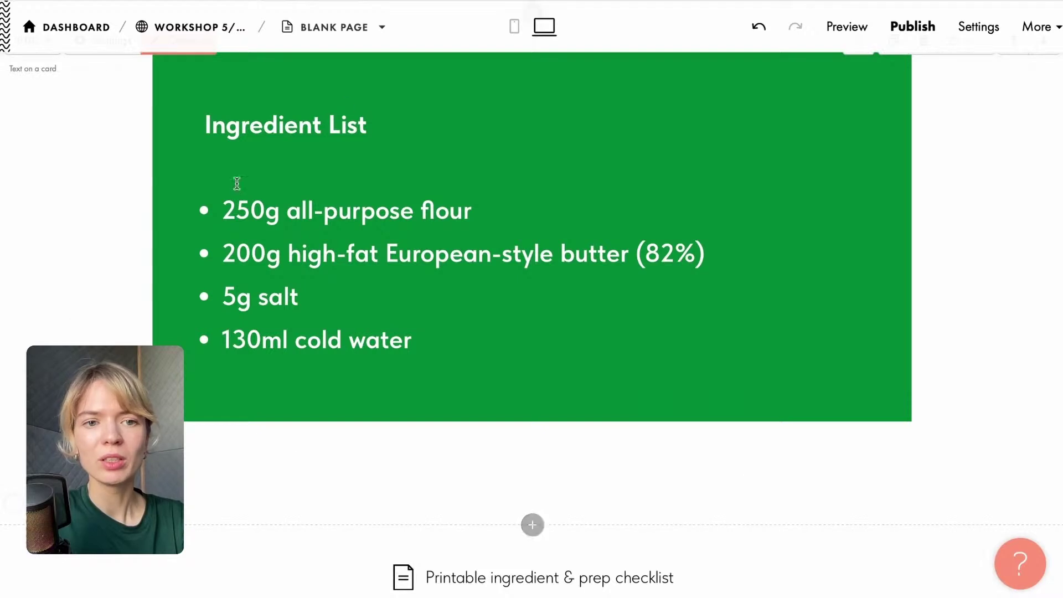
scroll(550, 339, down, 2)
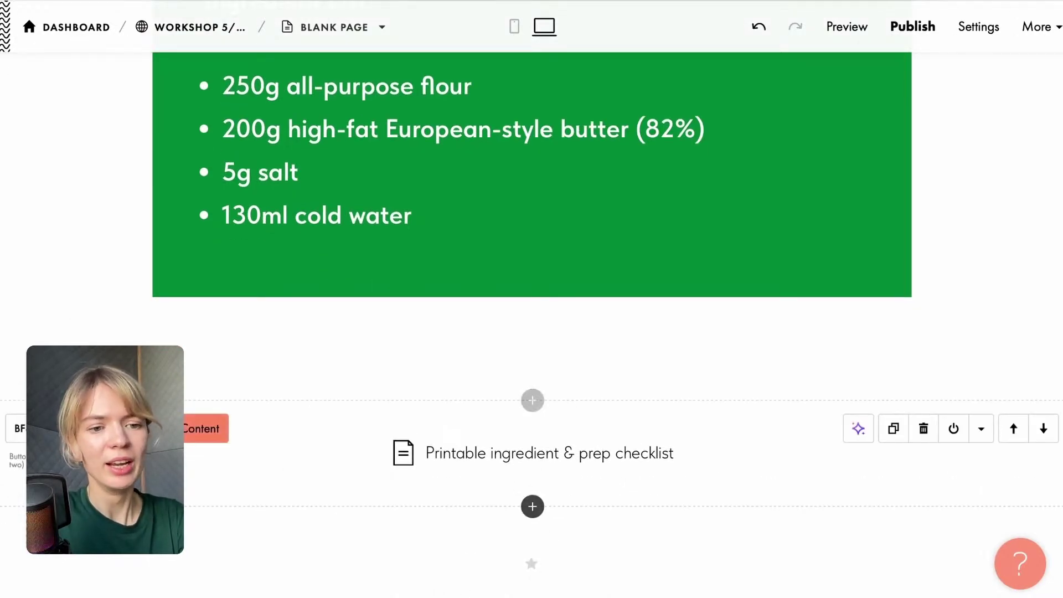
click(194, 429)
scroll(277, 437, down, 1)
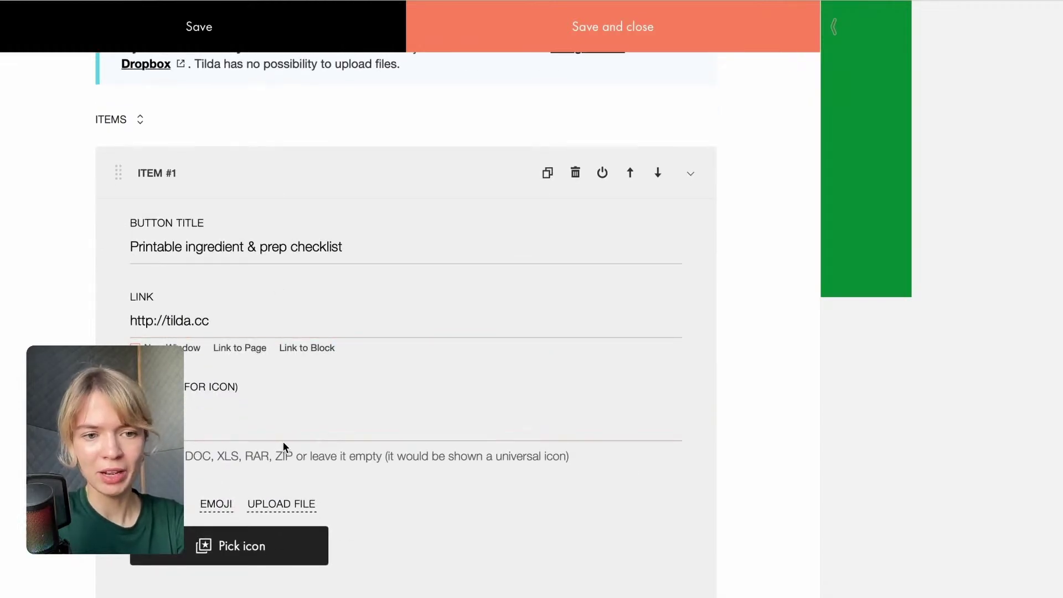
scroll(283, 442, down, 1)
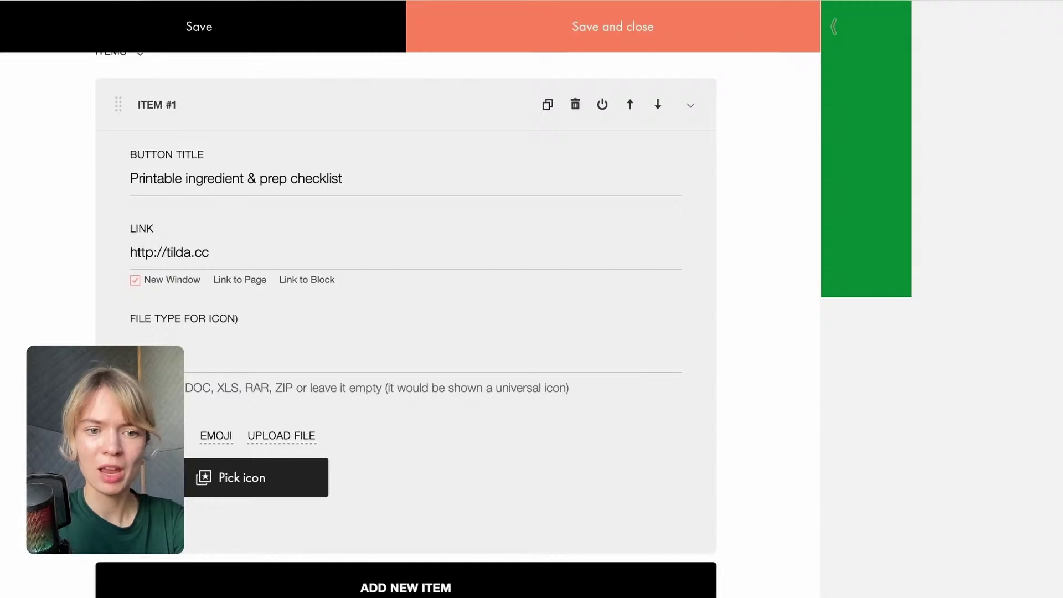
scroll(304, 462, down, 2)
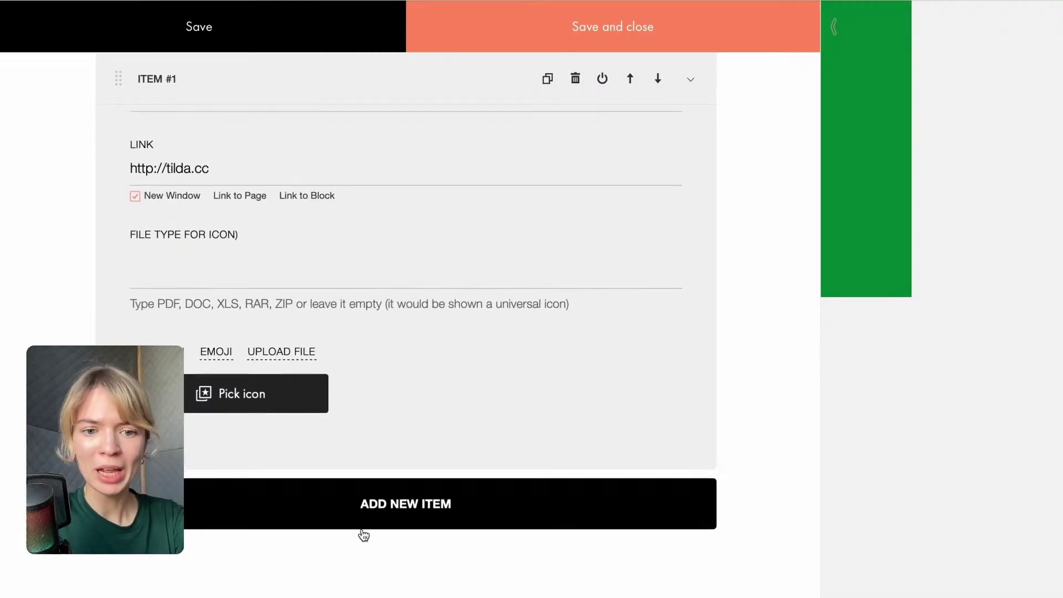
scroll(340, 249, up, 3)
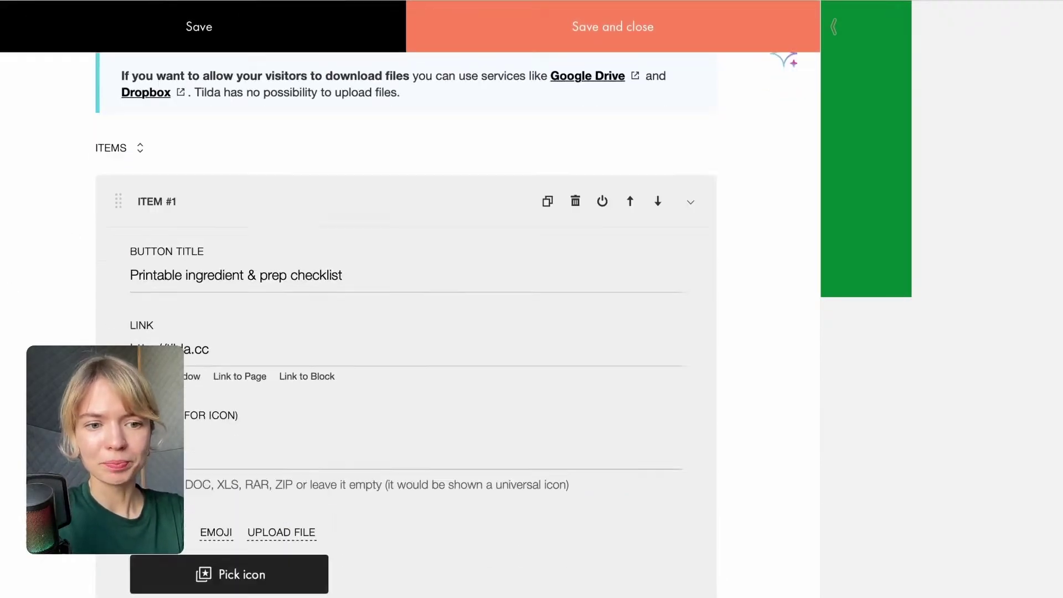
scroll(410, 321, down, 3)
scroll(410, 321, up, 4)
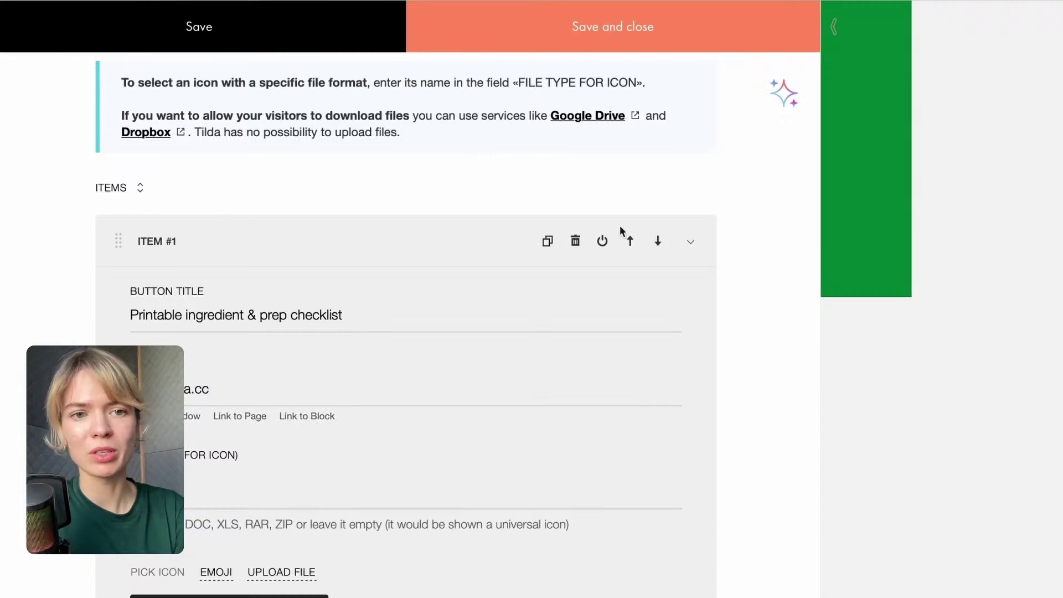
click(501, 42)
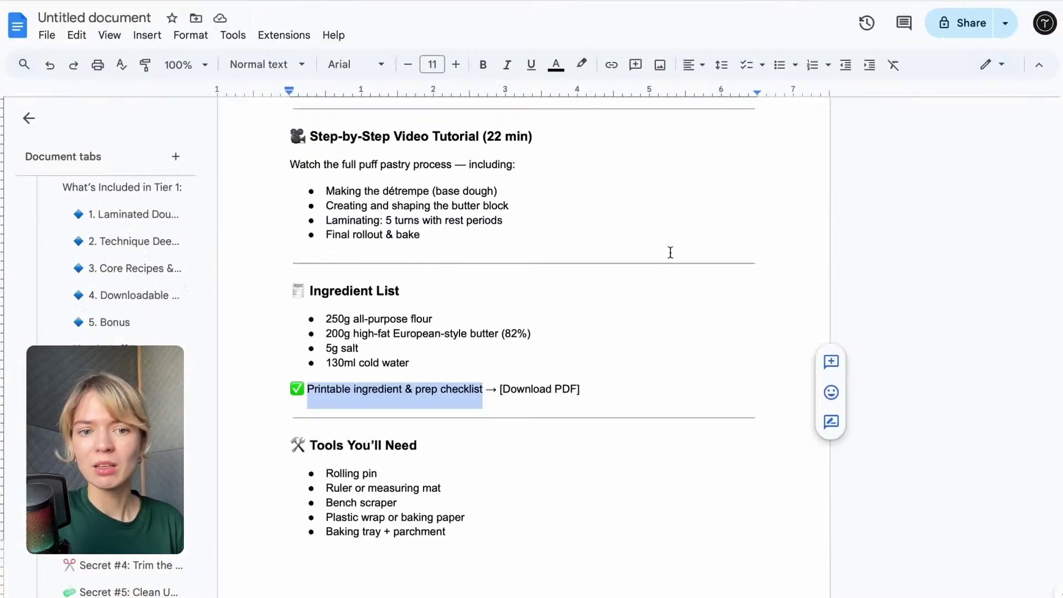
Select the Tools You'll Need heading and list in the course document.
scroll(669, 251, down, 3)
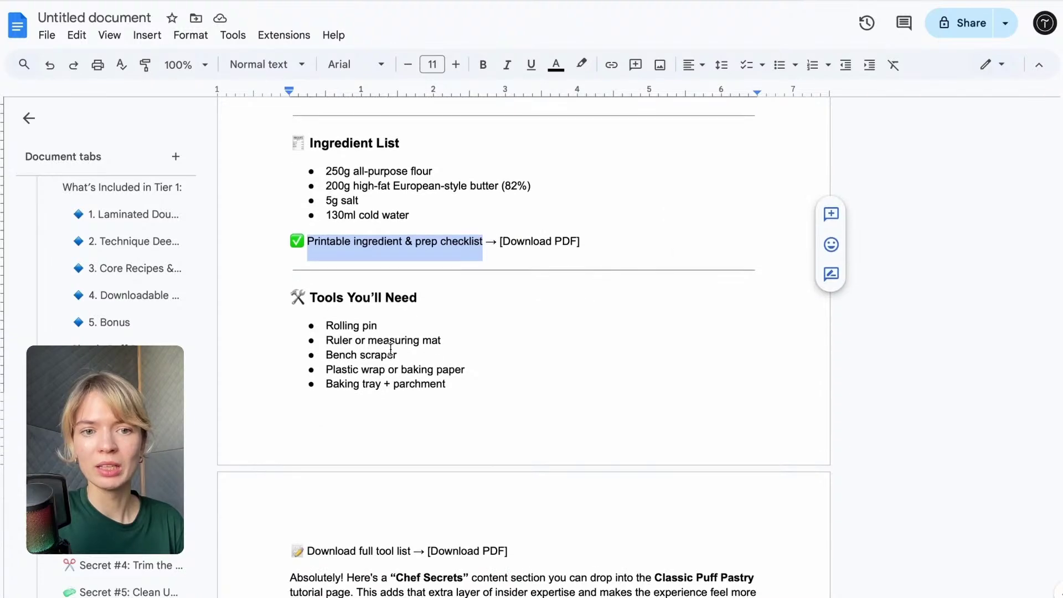
scroll(371, 350, down, 3)
scroll(371, 350, up, 5)
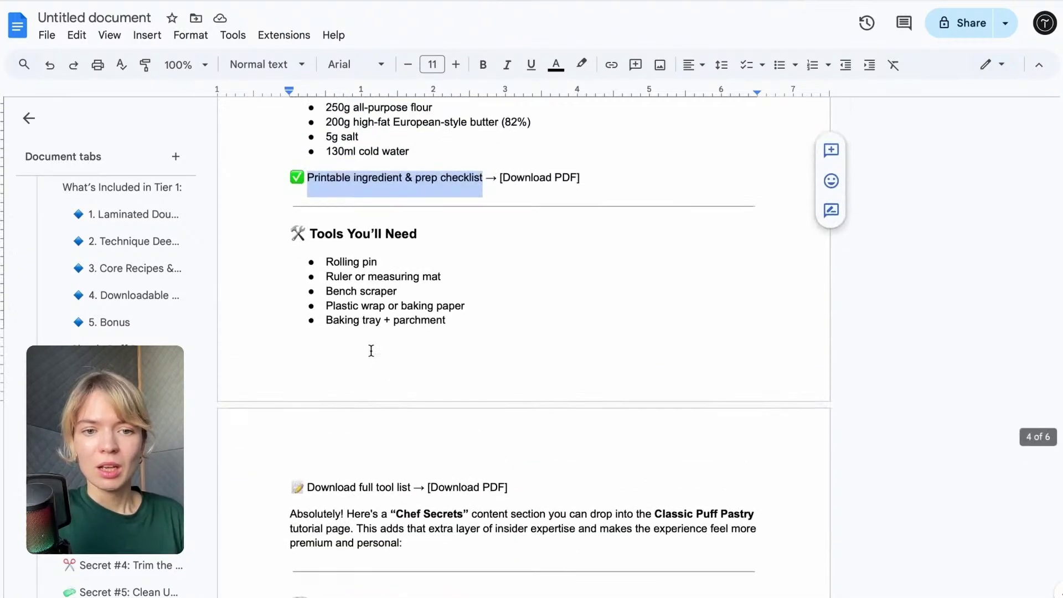
scroll(370, 350, up, 2)
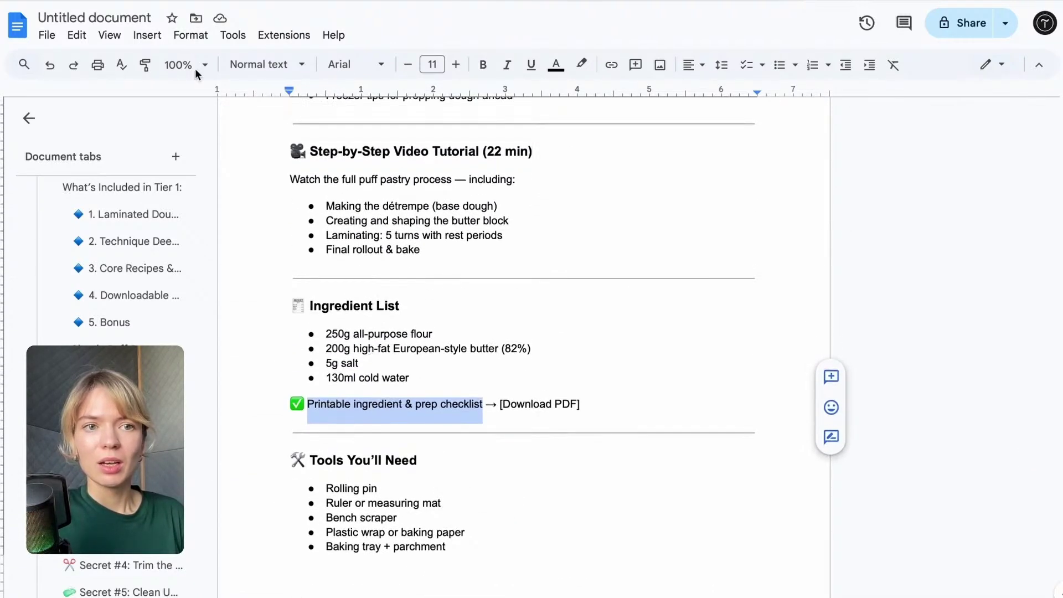
click(332, 416)
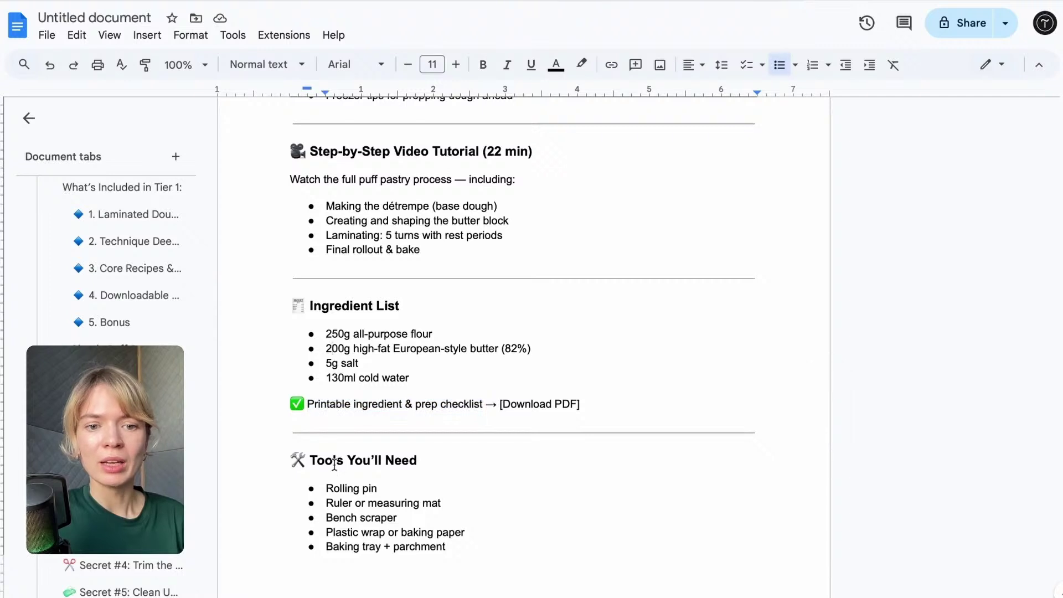
drag(310, 457, 490, 541)
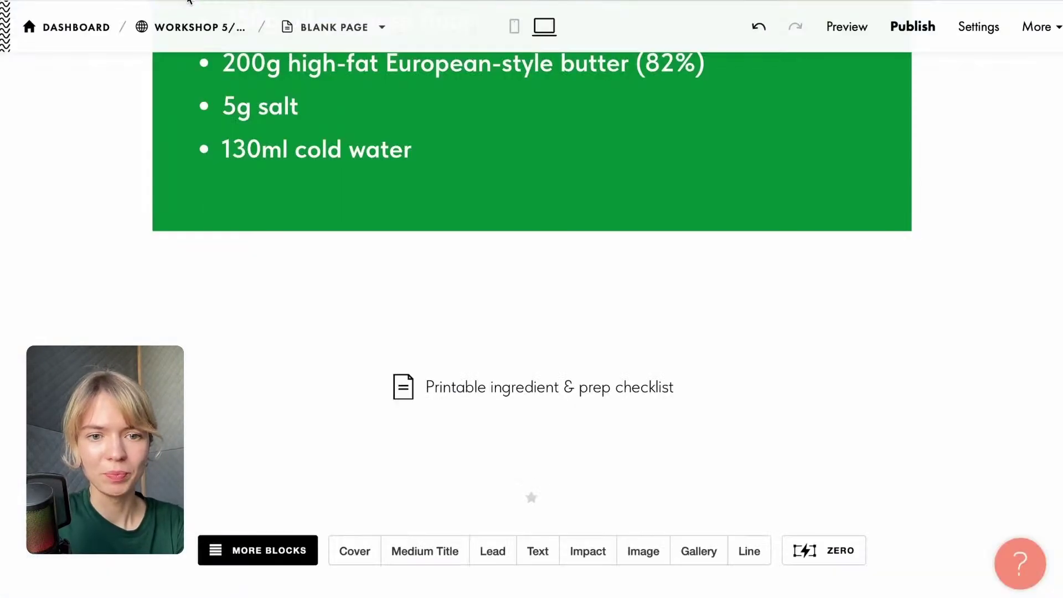
scroll(389, 318, up, 6)
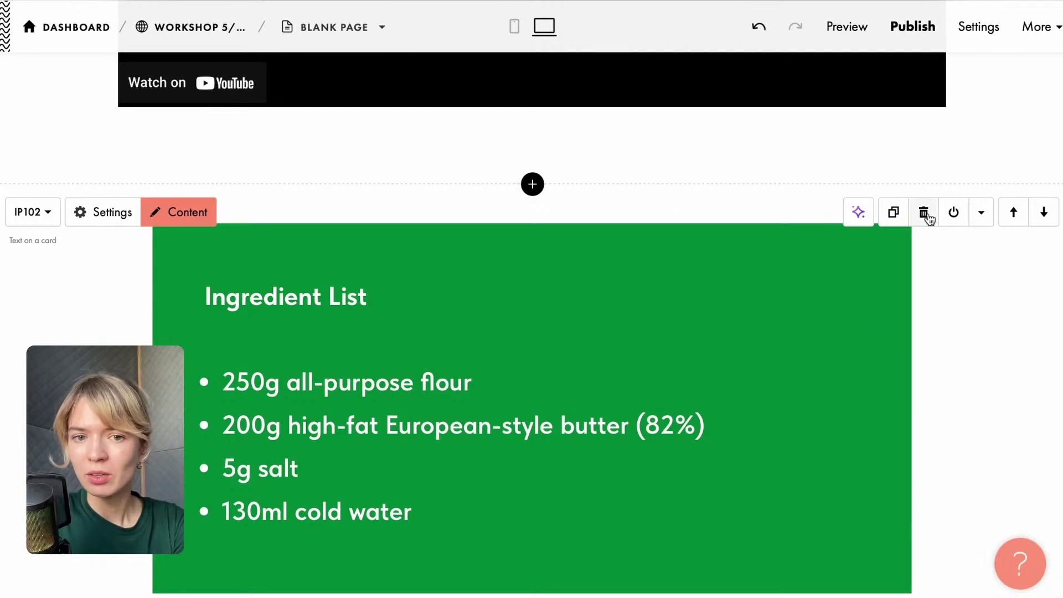
scroll(849, 380, down, 1)
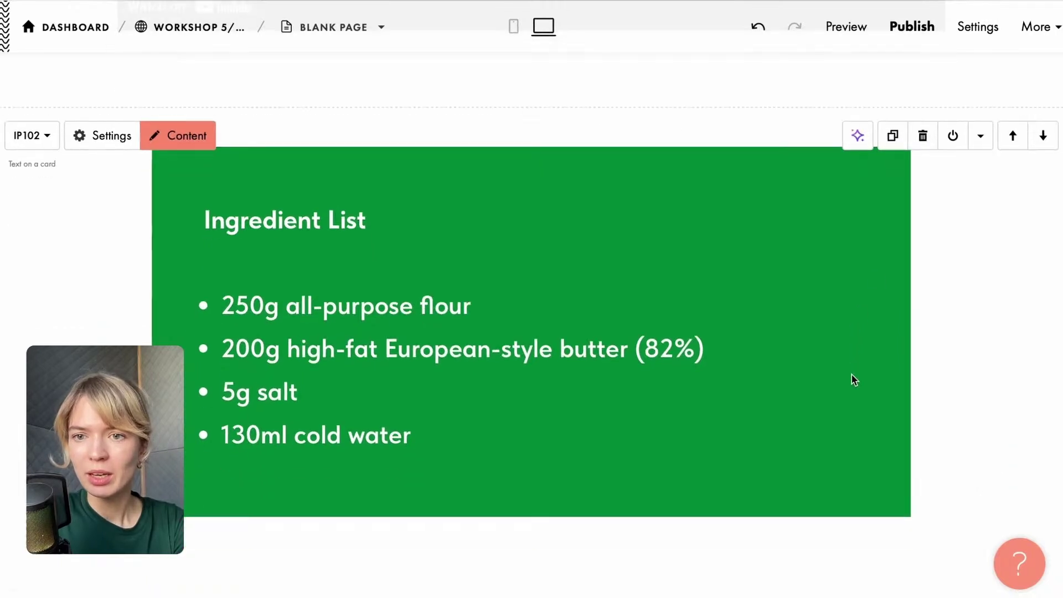
Duplicate the Ingredient List card and copy the Tools You'll Need section from the doc.
click(893, 136)
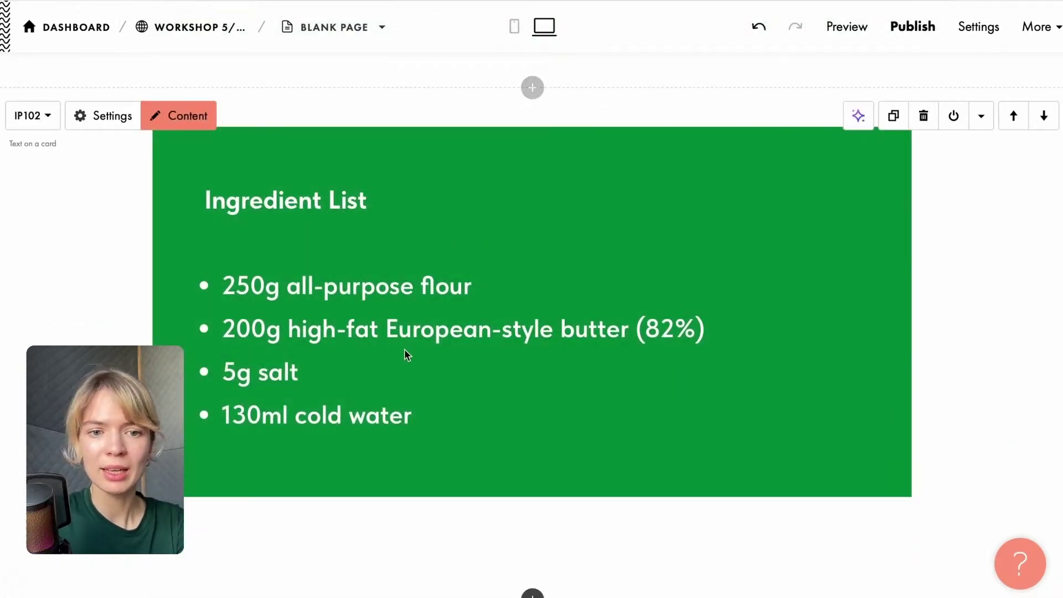
drag(421, 419, 148, 179)
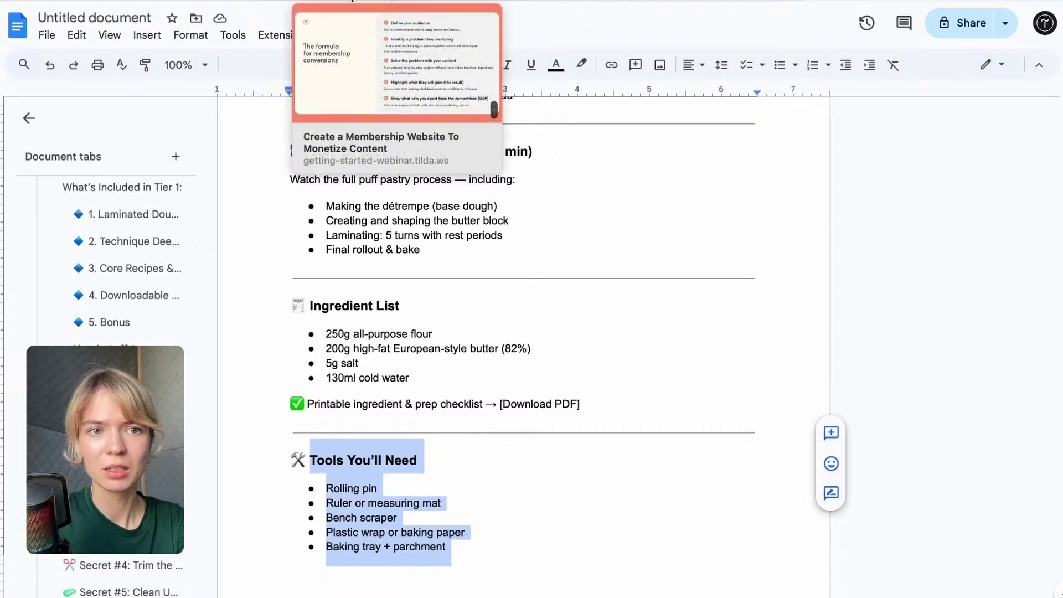
click(105, 1)
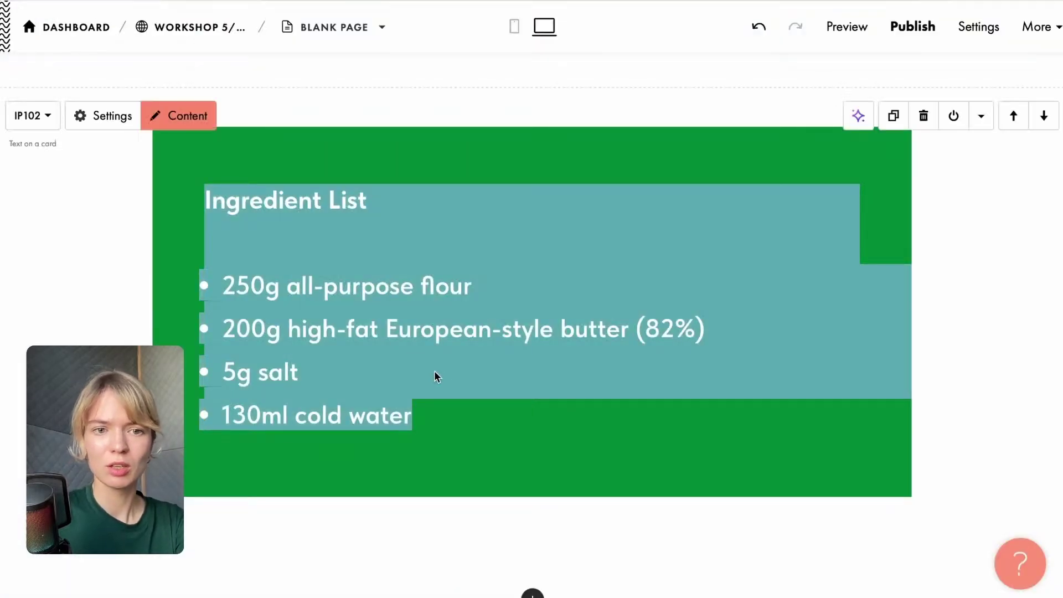
click(434, 370)
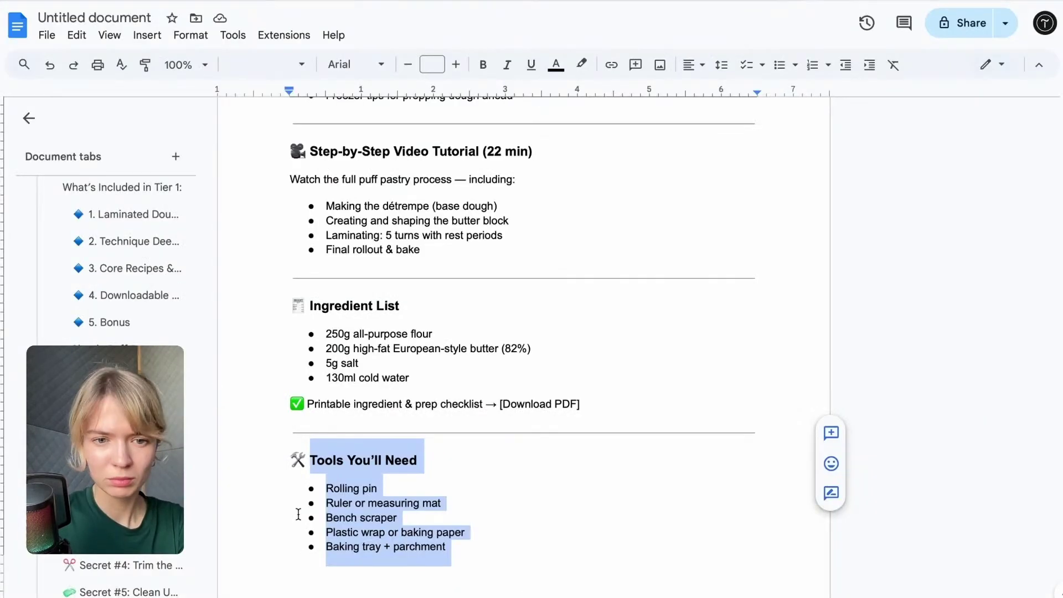
right_click(348, 476)
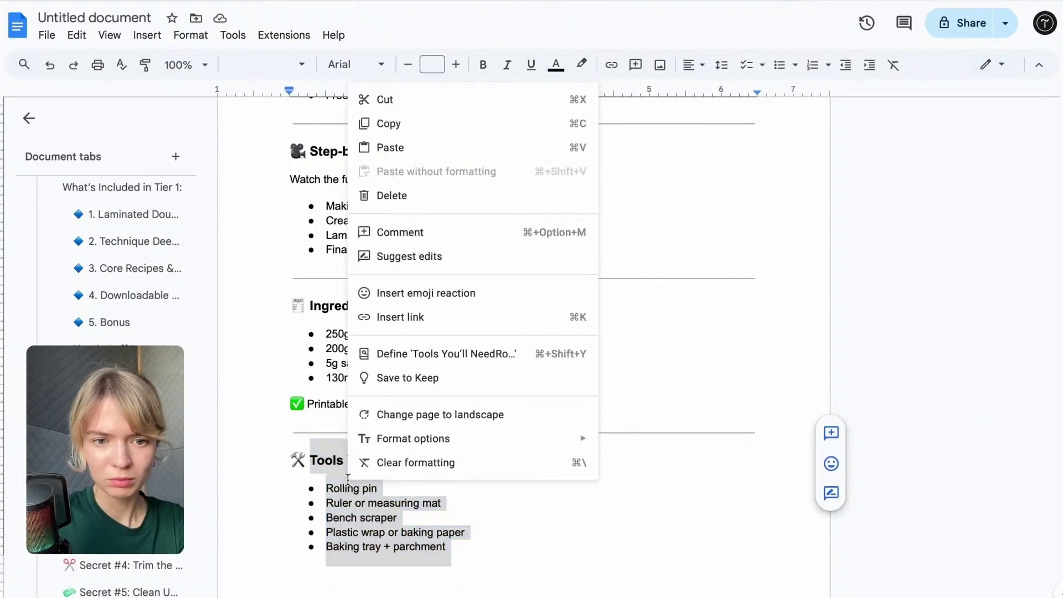
click(383, 120)
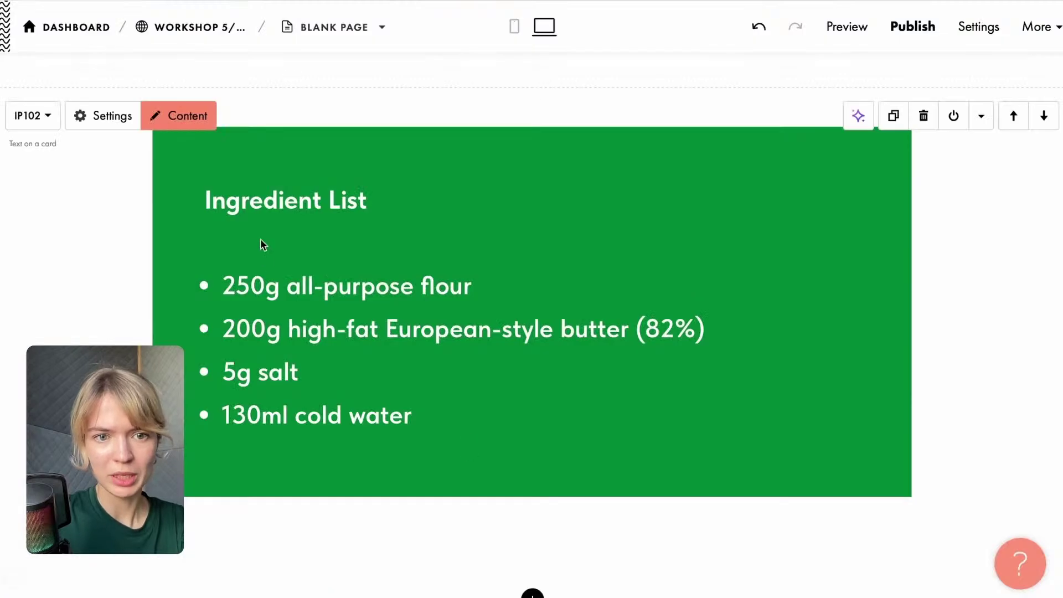
Replace the copied card's text with the Tools You'll Need heading and five tool bullets.
click(260, 239)
drag(202, 194, 456, 403)
key(ctrl+v)
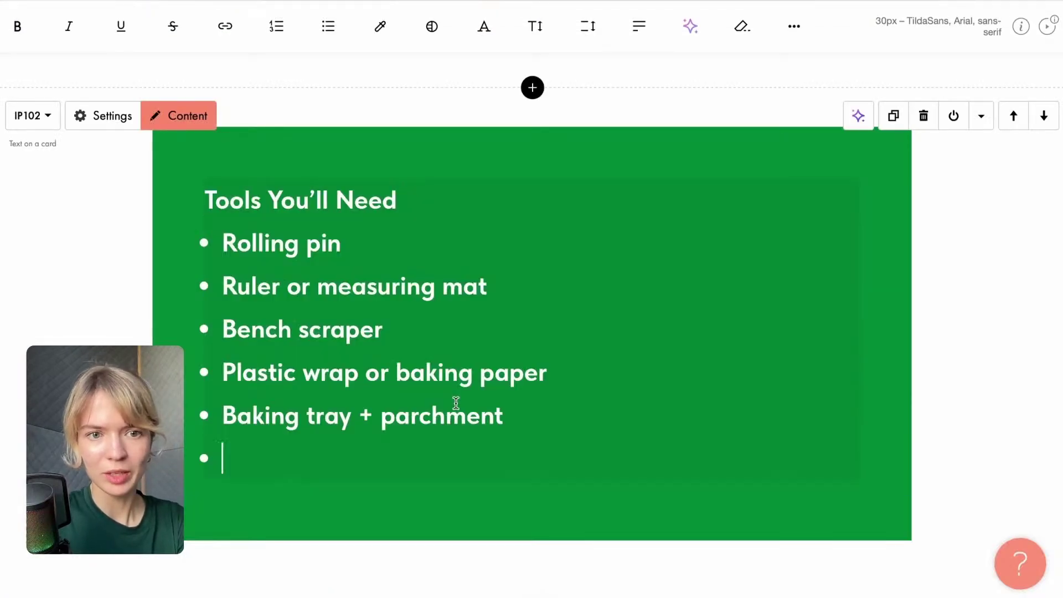
key(BackSpace)
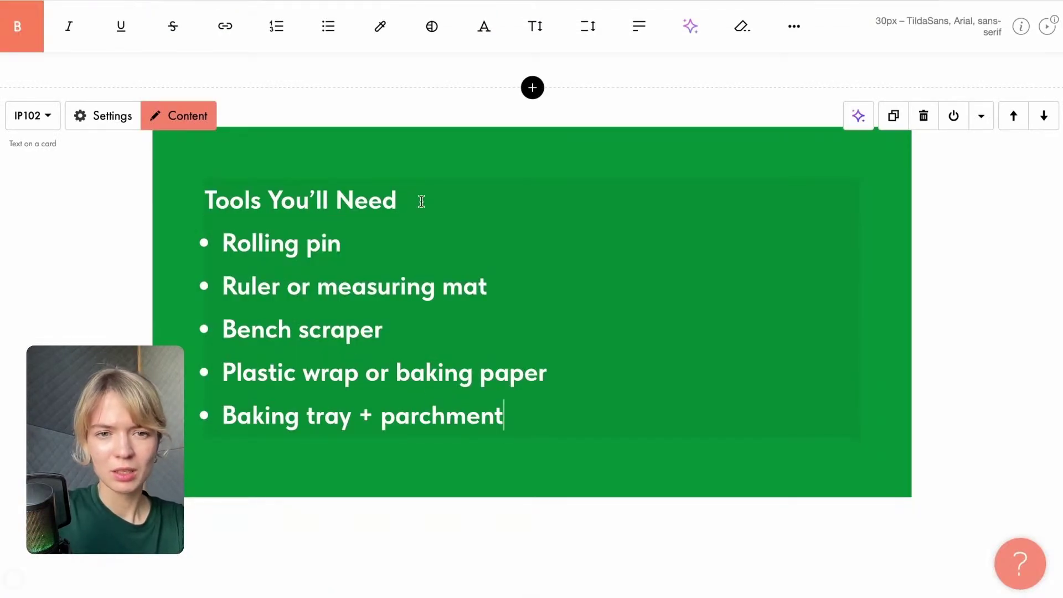
key(Return)
drag(516, 454, 166, 287)
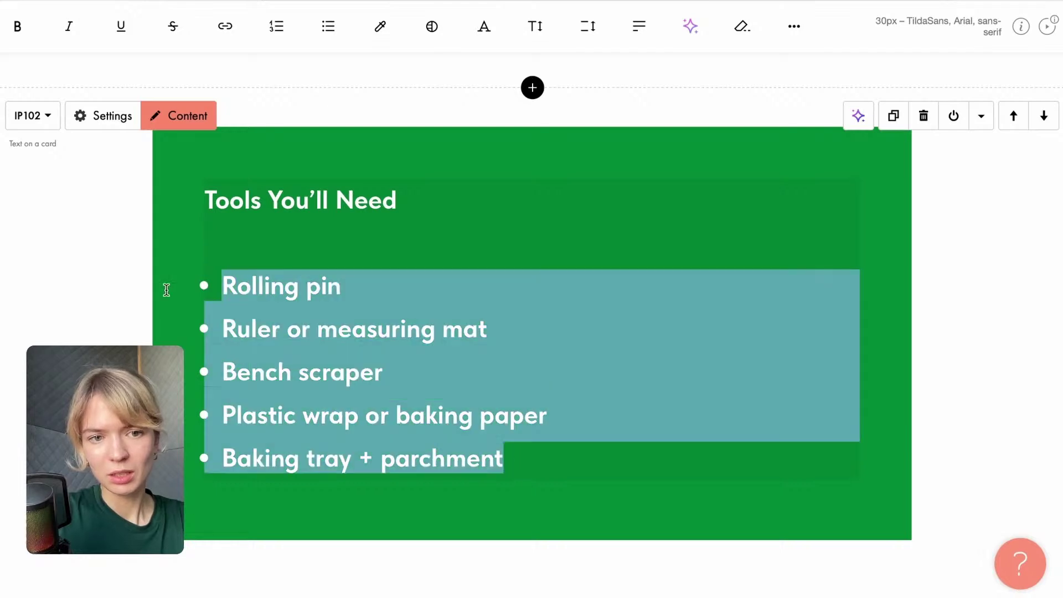
click(99, 278)
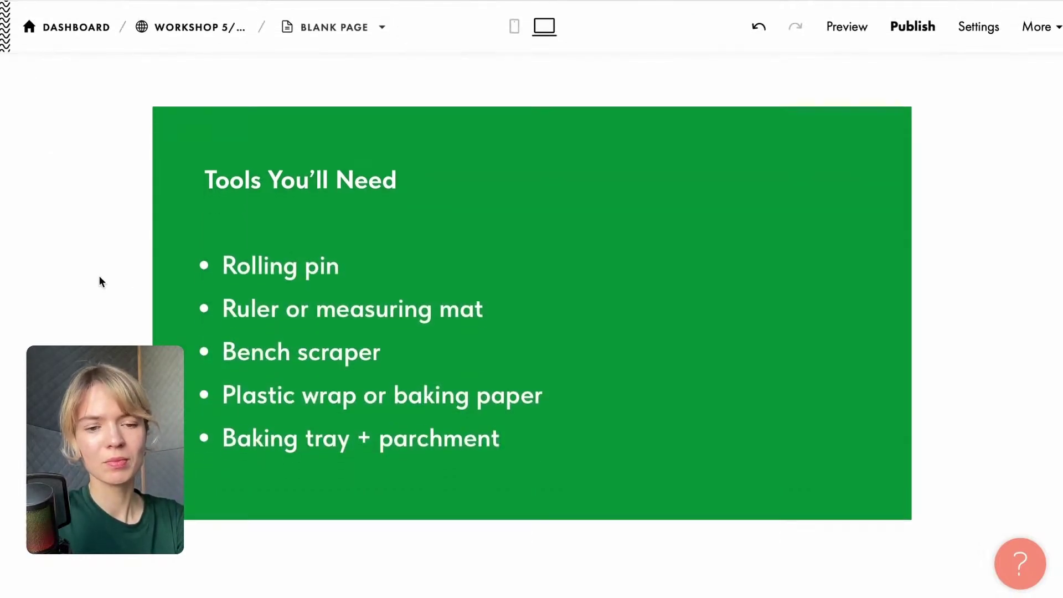
Move the printable checklist button above the Tools You'll Need card.
scroll(99, 277, down, 3)
mouse_move(1039, 493)
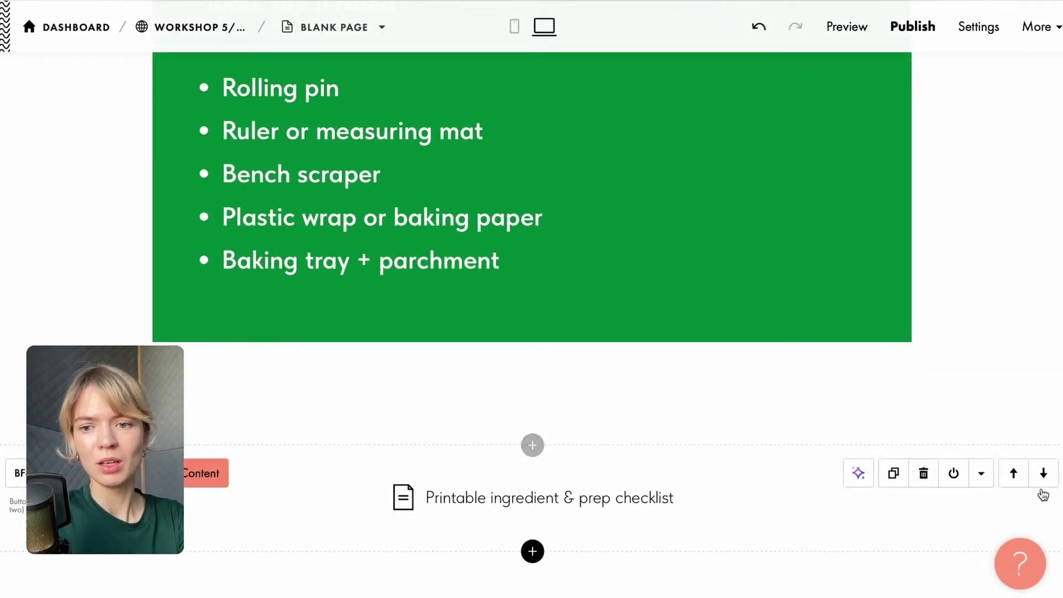
click(1014, 473)
scroll(943, 386, up, 3)
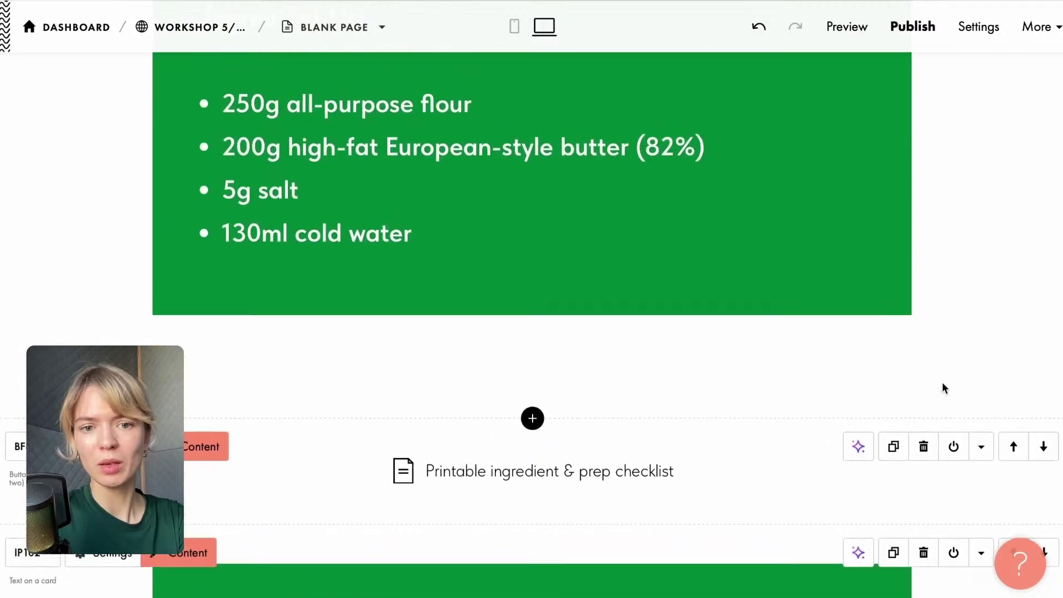
scroll(593, 358, down, 3)
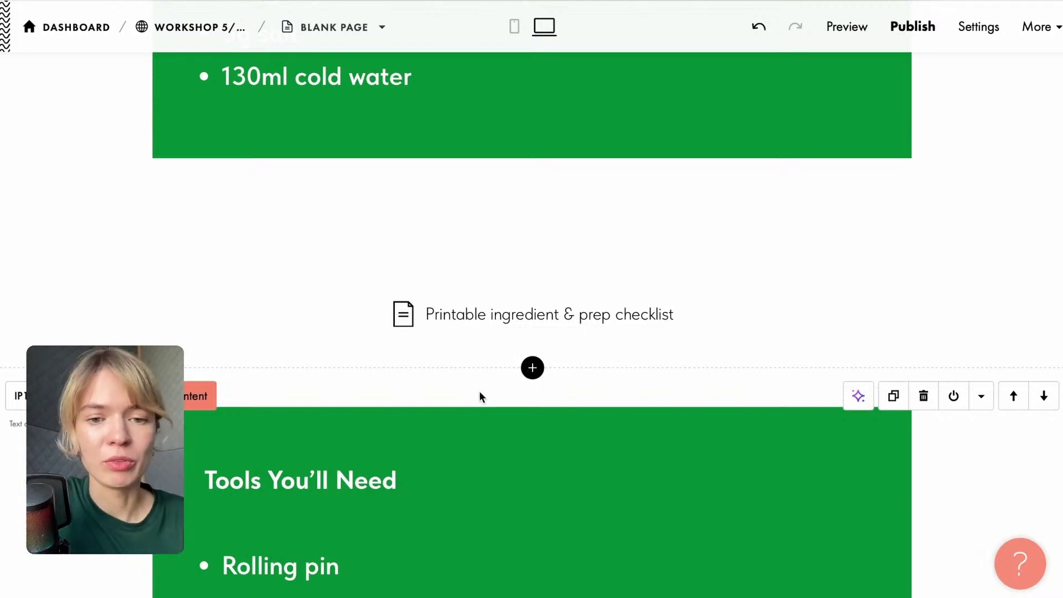
Add an IM01 image block above the Tools You'll Need card holding the braided pastry photo.
click(532, 368)
scroll(127, 163, up, 3)
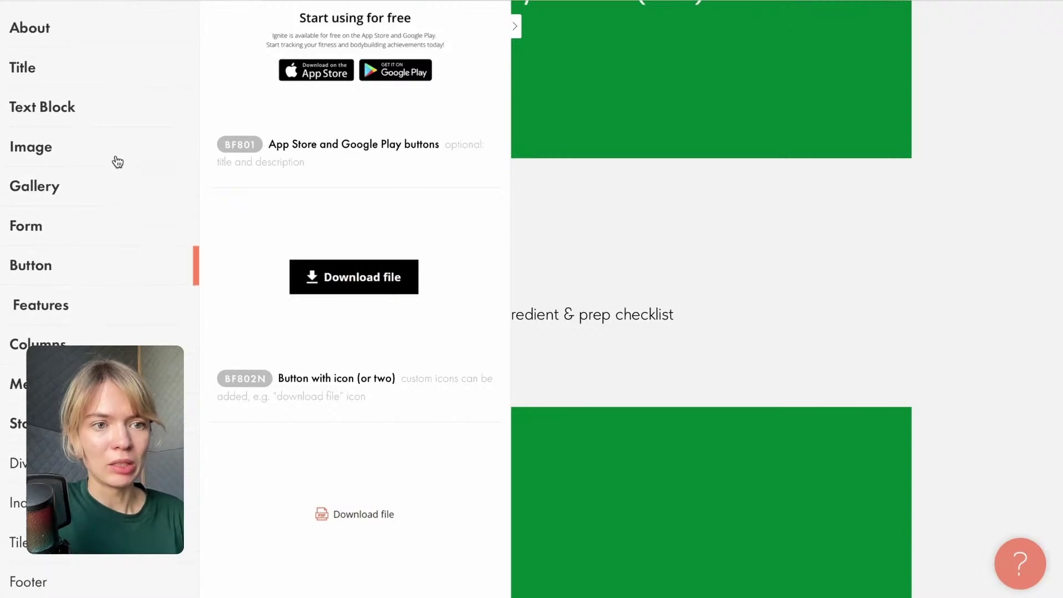
click(60, 145)
scroll(325, 288, down, 2)
scroll(326, 290, up, 2)
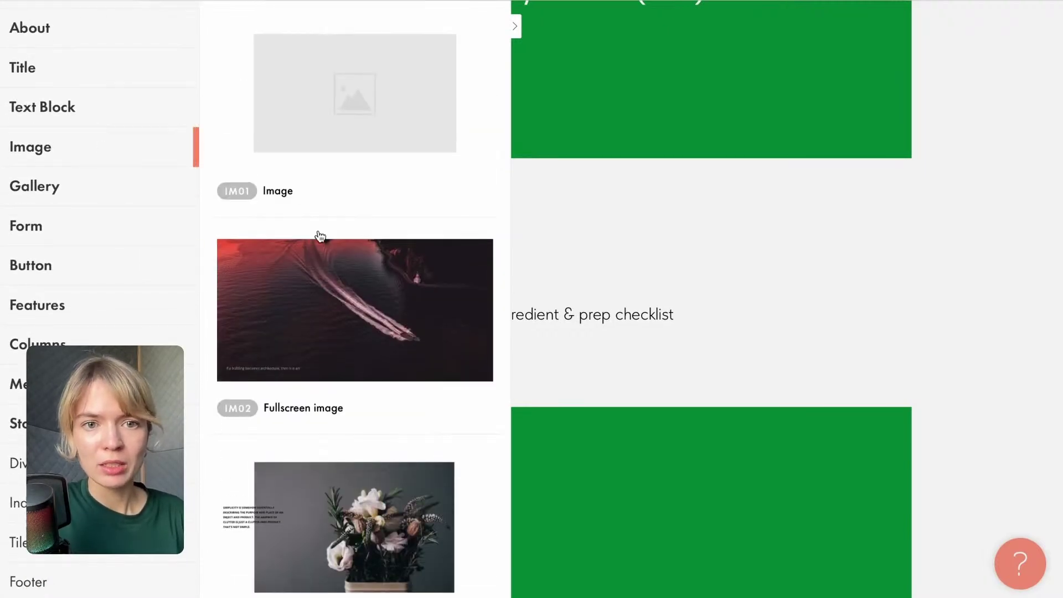
click(344, 108)
click(595, 367)
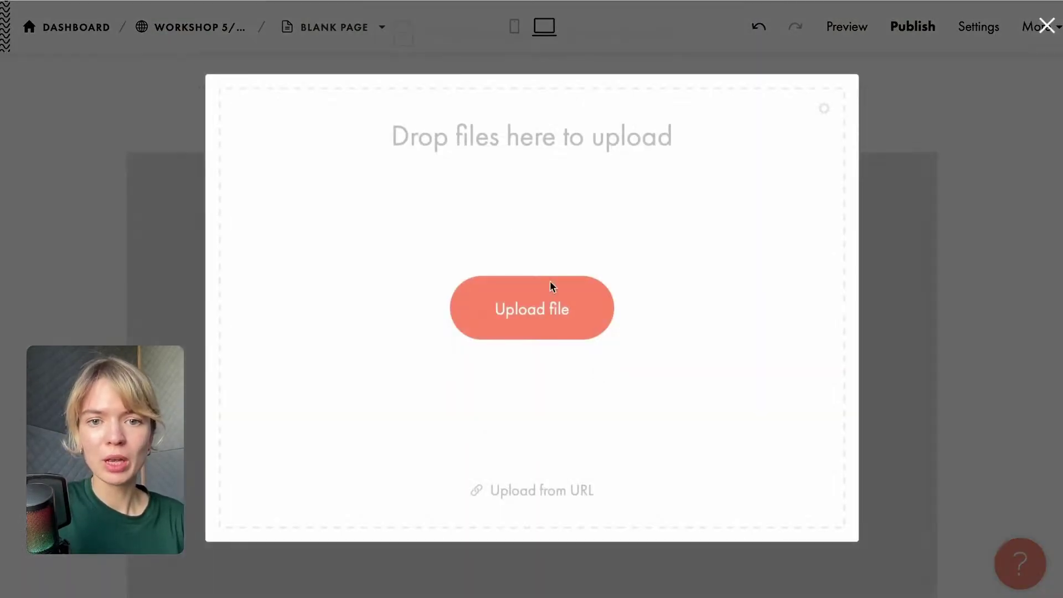
click(557, 313)
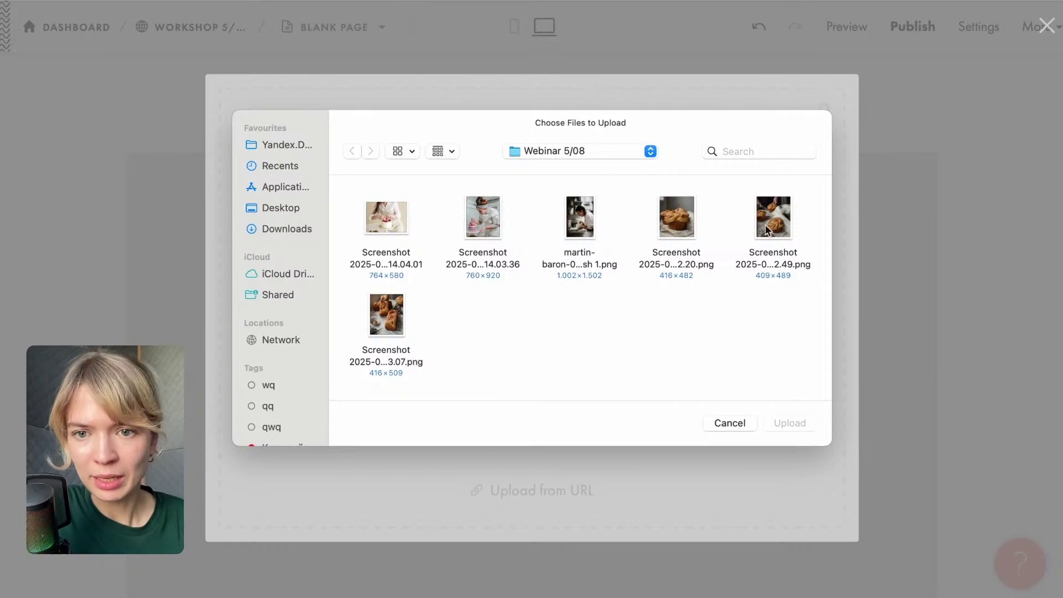
click(766, 228)
click(795, 423)
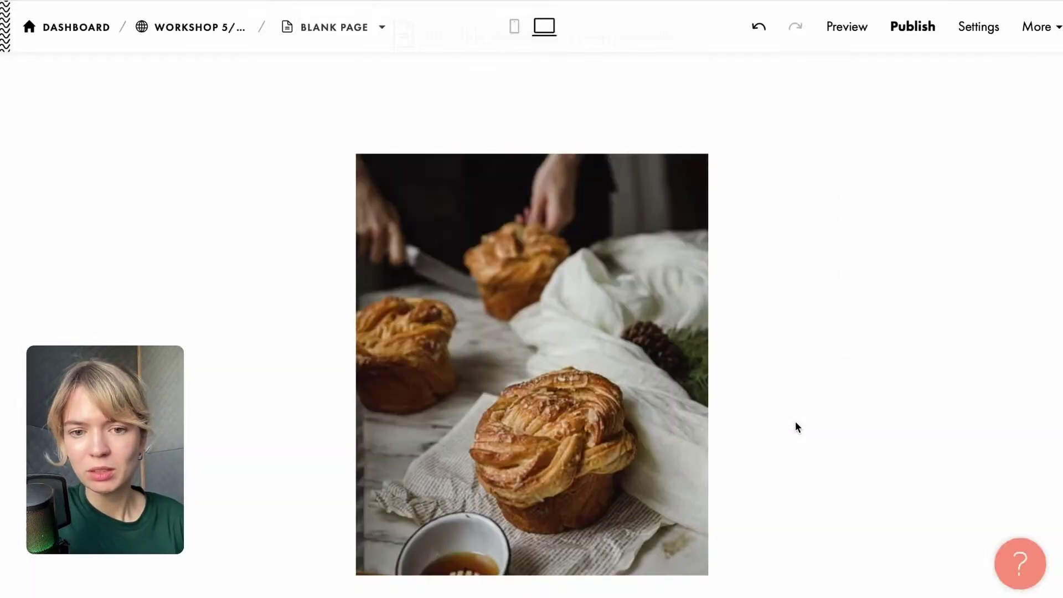
Add another image block under the Classic Puff Pastry title with a second pastry photo.
scroll(797, 285, down, 2)
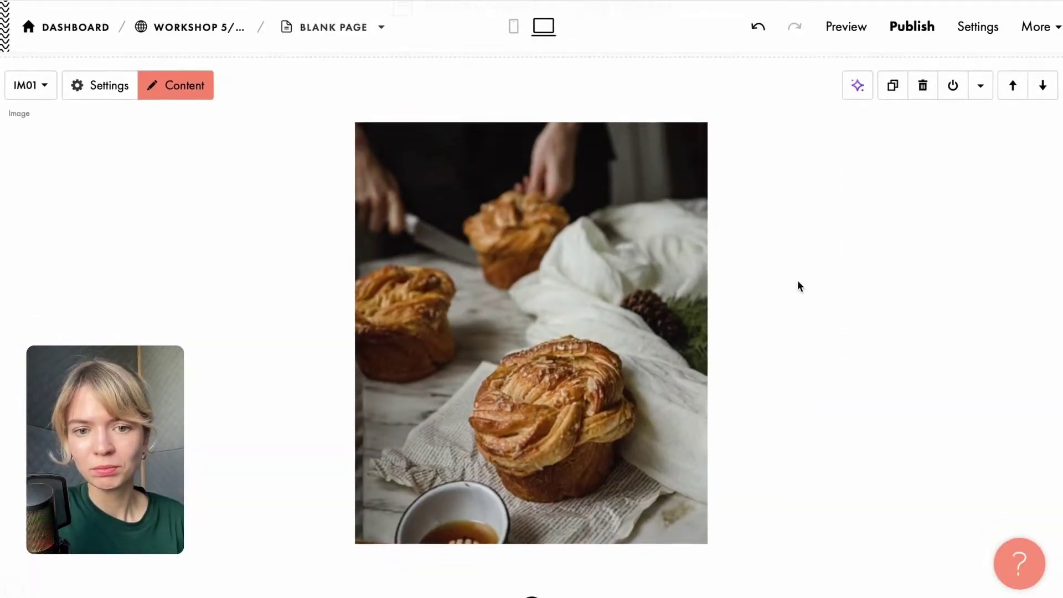
scroll(797, 285, up, 10)
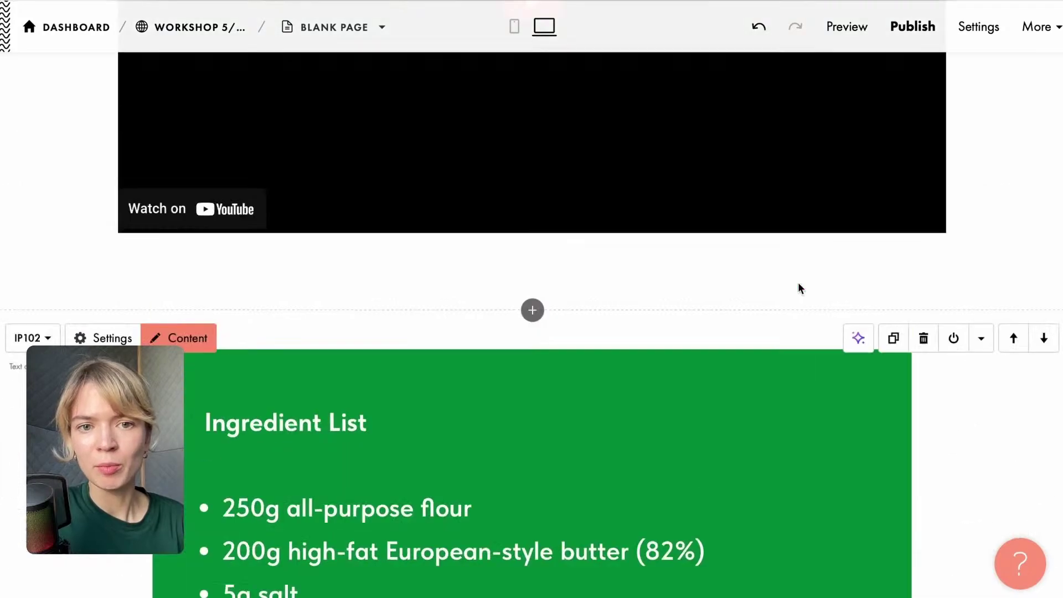
scroll(798, 285, up, 10)
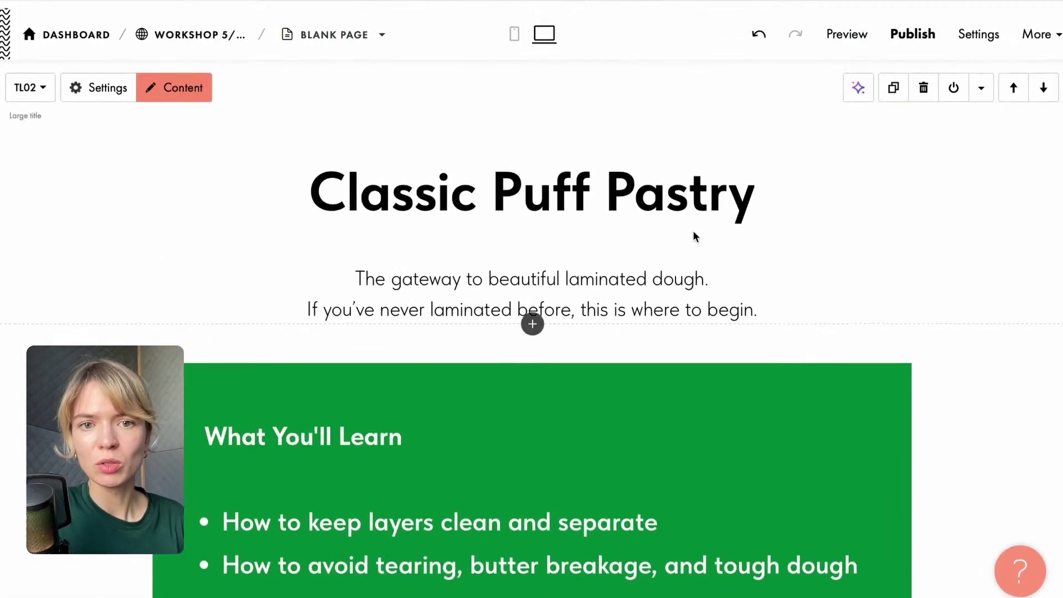
click(531, 320)
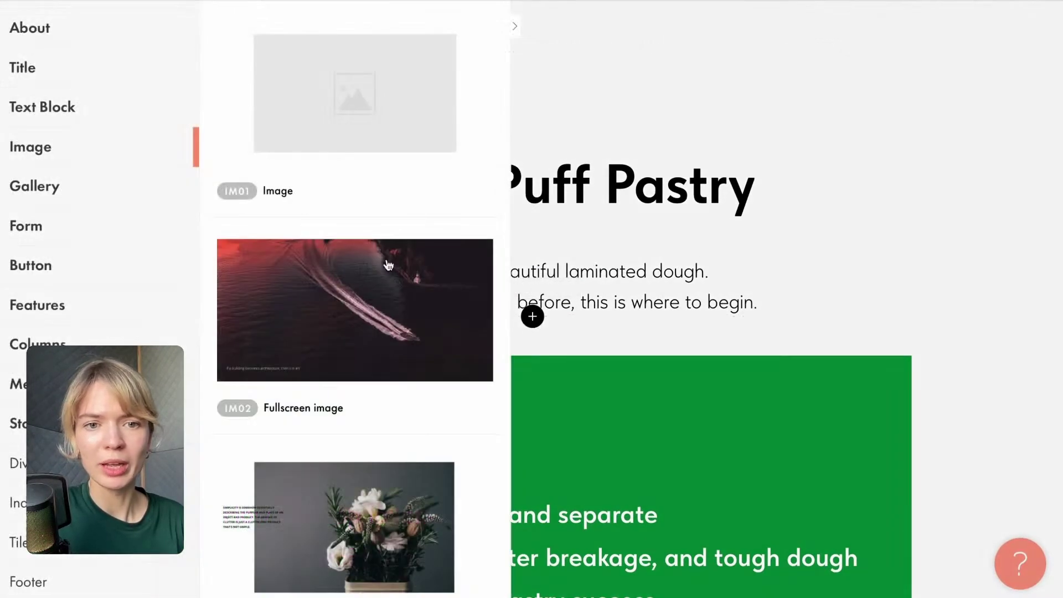
click(347, 140)
click(533, 364)
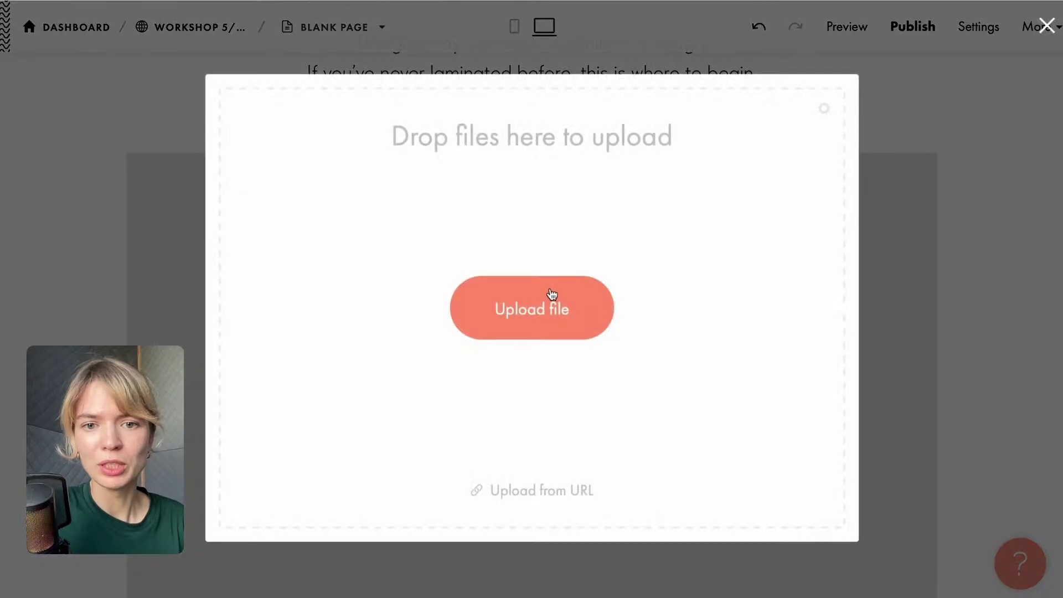
click(550, 293)
click(386, 321)
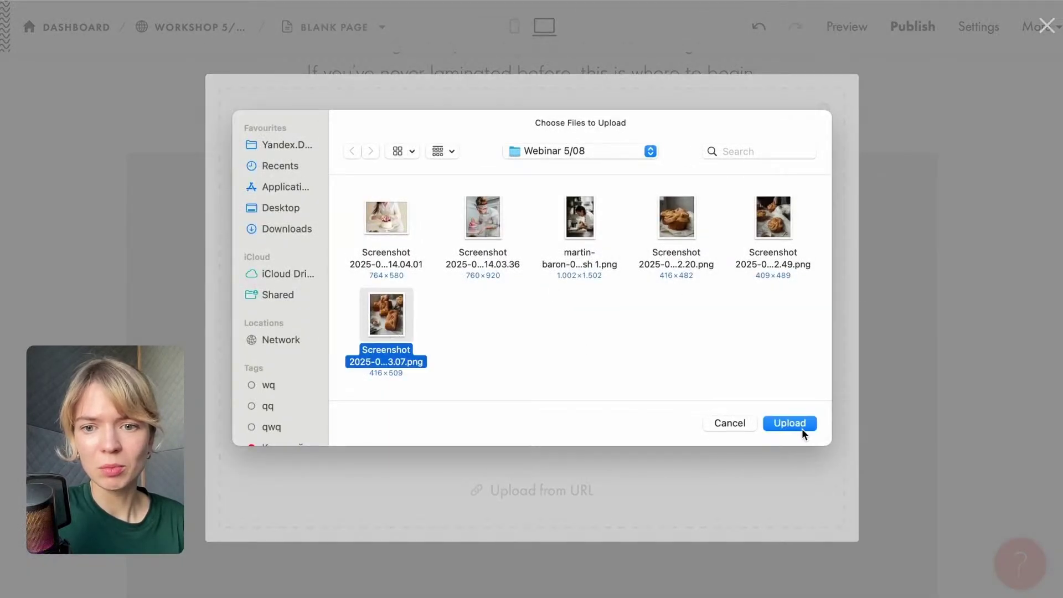
click(793, 424)
scroll(794, 425, down, 8)
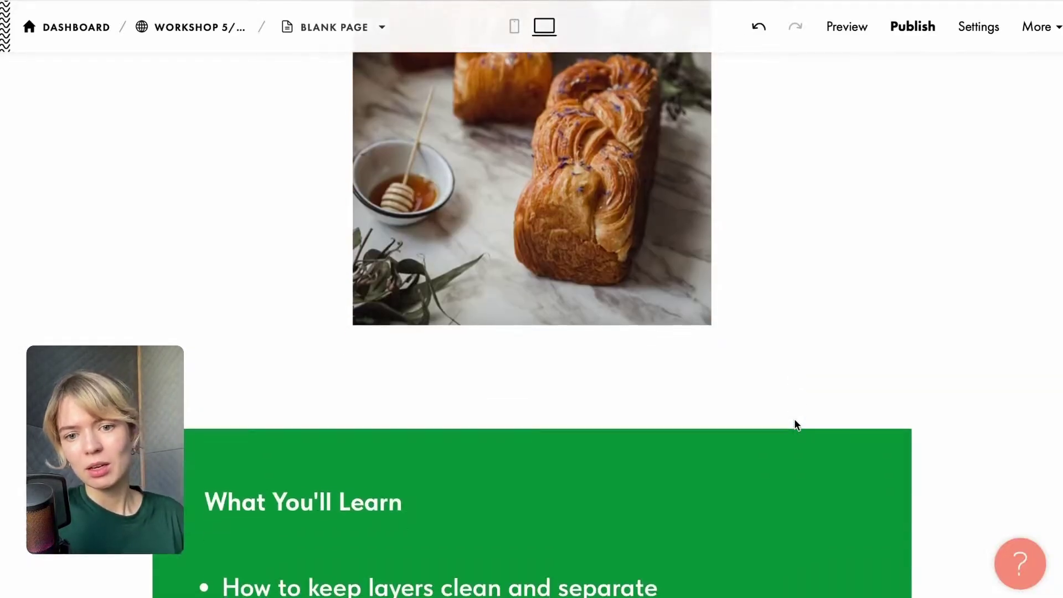
scroll(794, 421, down, 10)
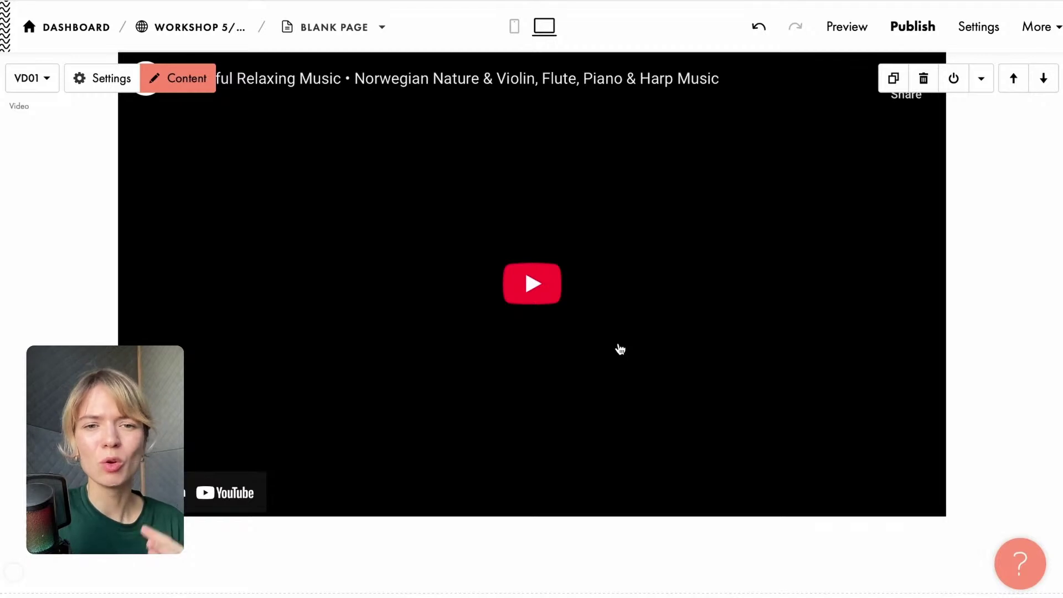
scroll(620, 349, down, 5)
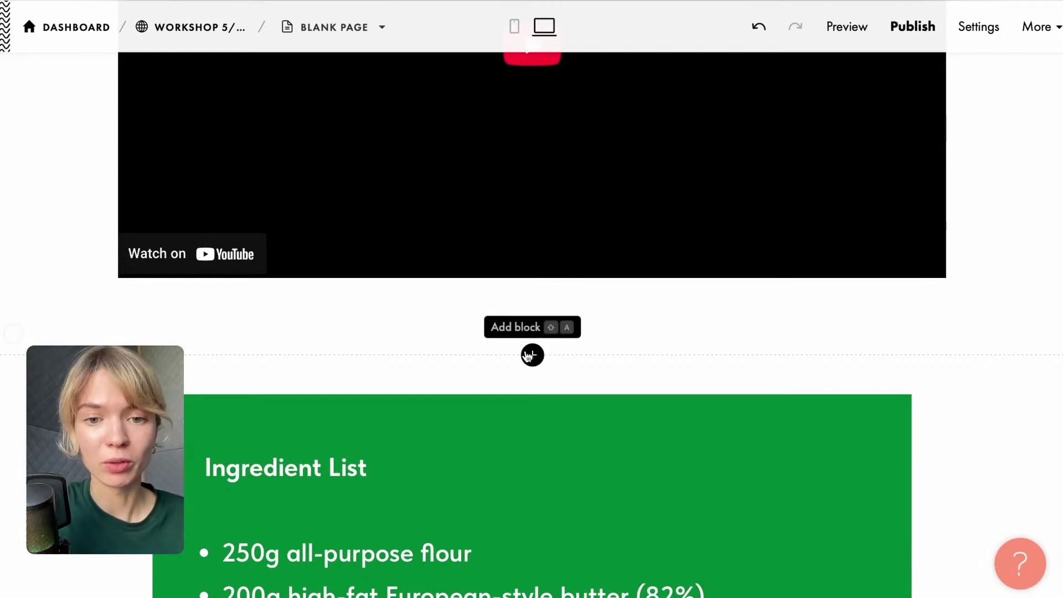
scroll(410, 355, down, 4)
scroll(409, 354, up, 20)
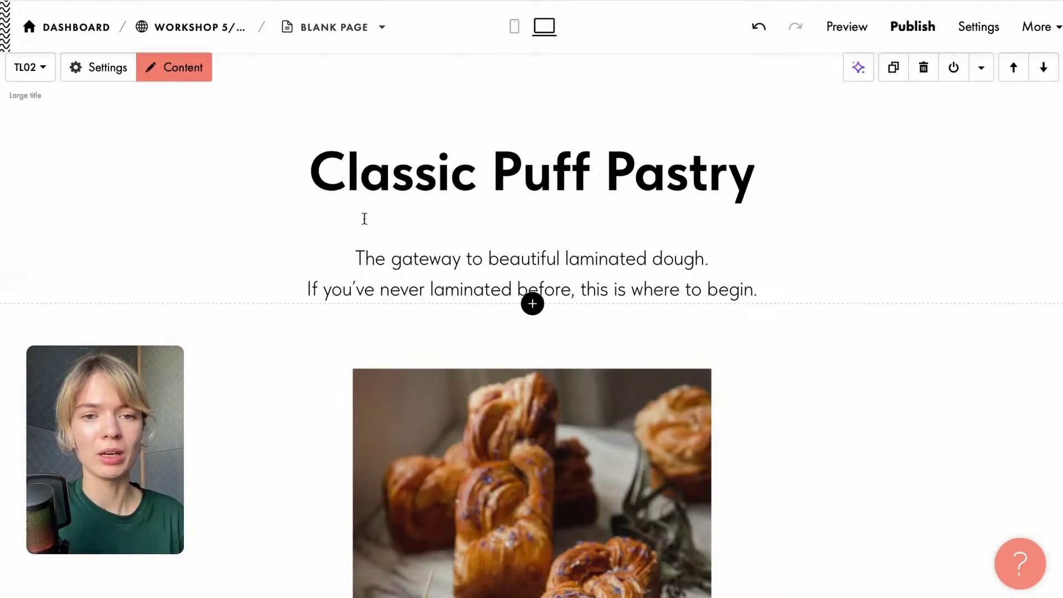
scroll(455, 385, down, 4)
scroll(570, 173, down, 12)
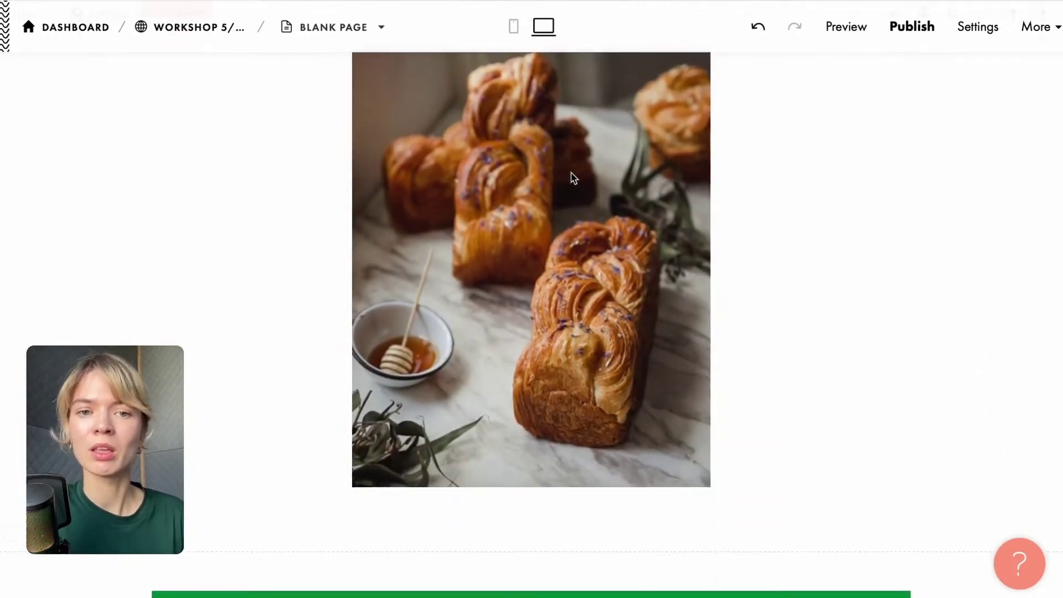
scroll(566, 300, down, 1)
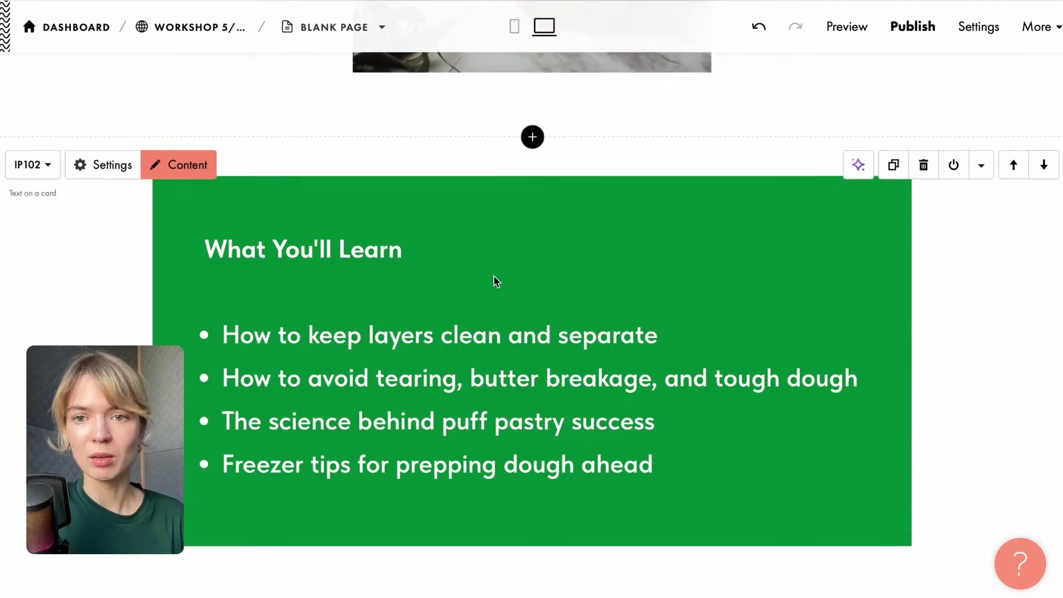
scroll(493, 279, down, 3)
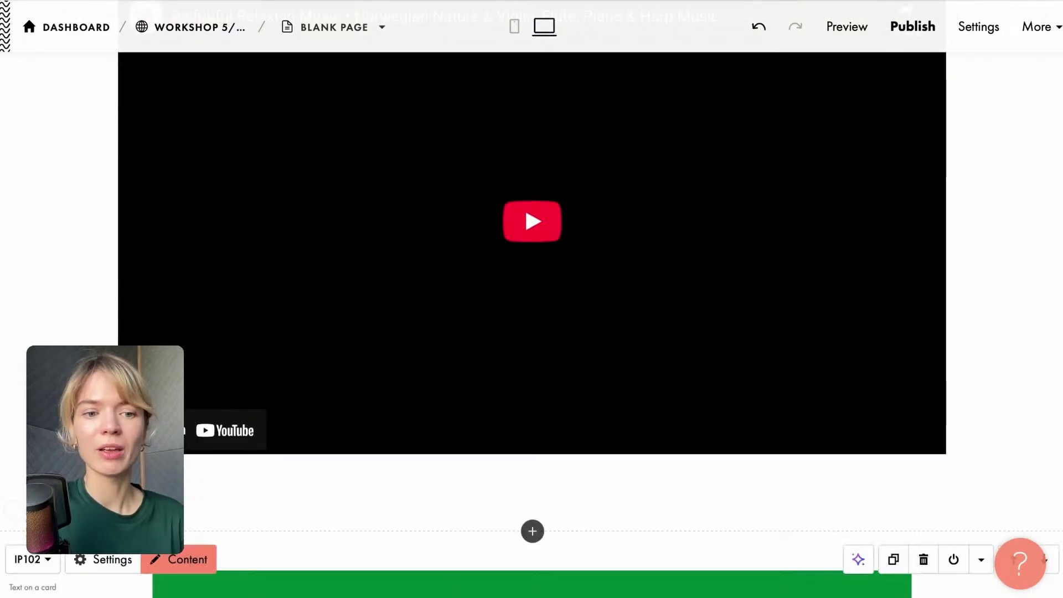
scroll(503, 549, down, 8)
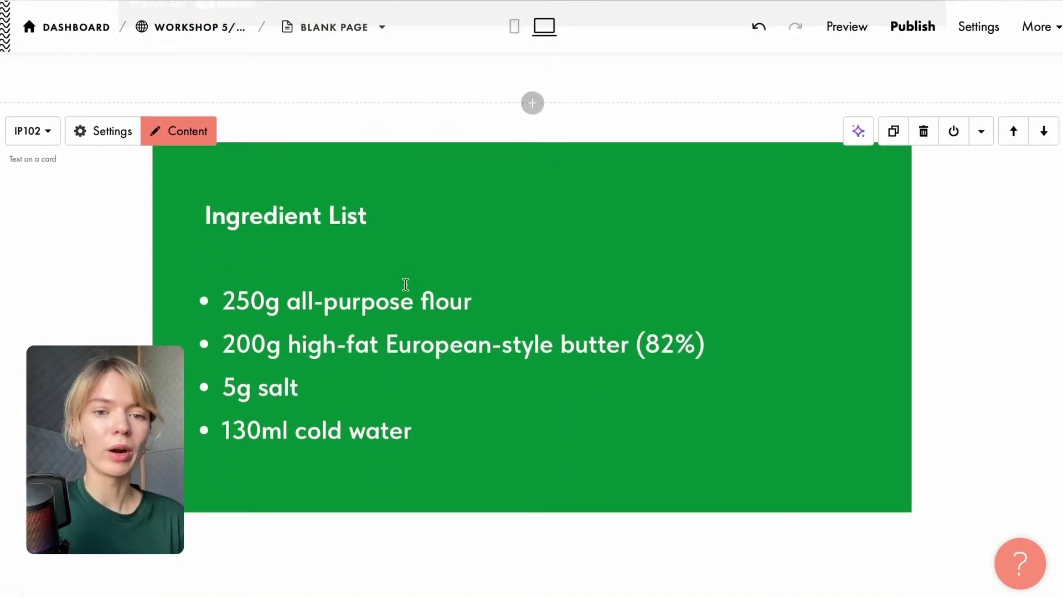
scroll(406, 284, down, 4)
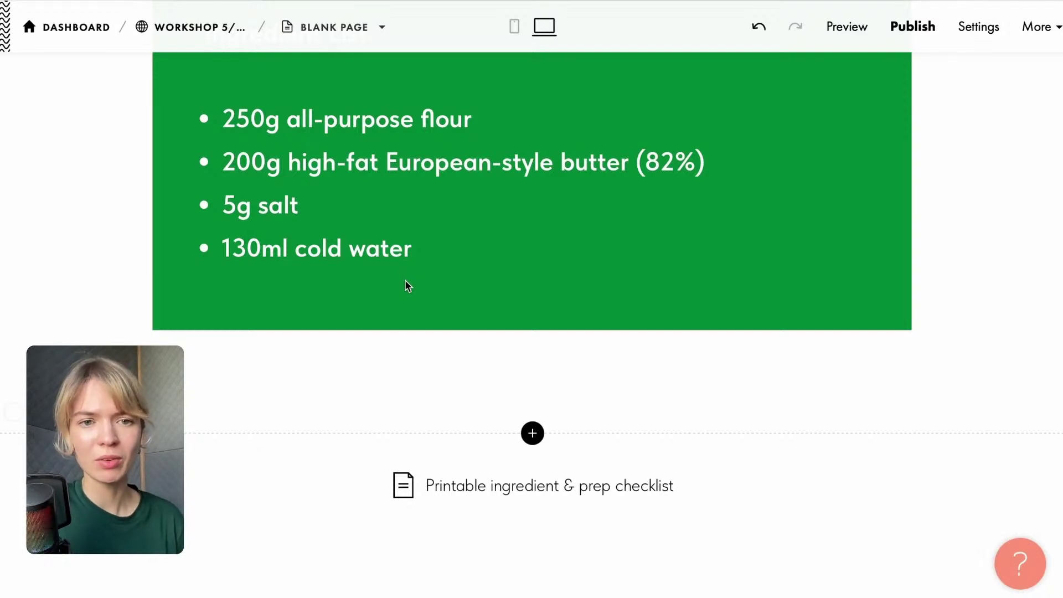
scroll(417, 270, down, 14)
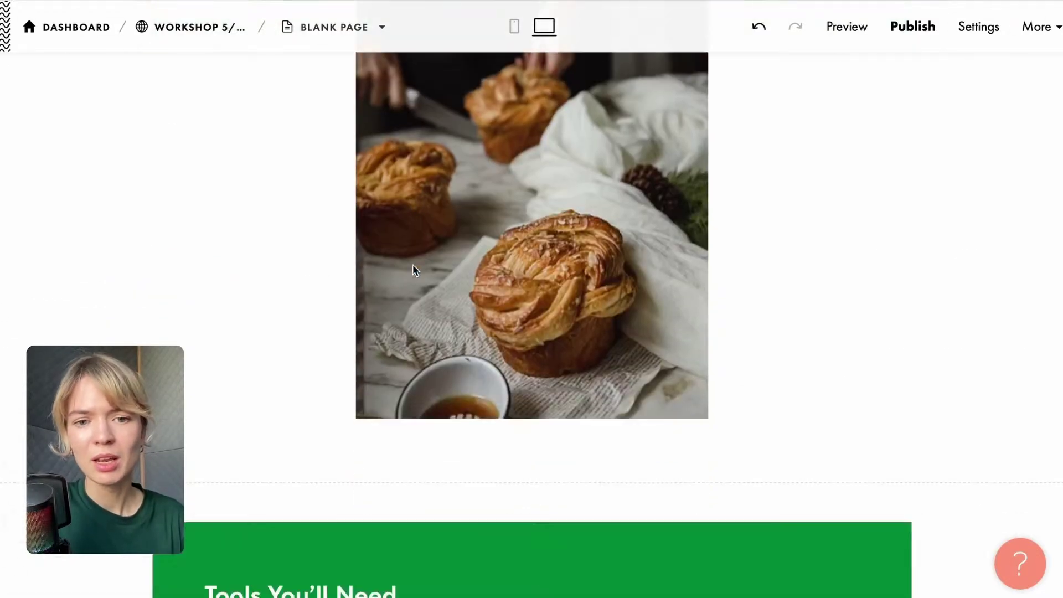
scroll(413, 265, down, 9)
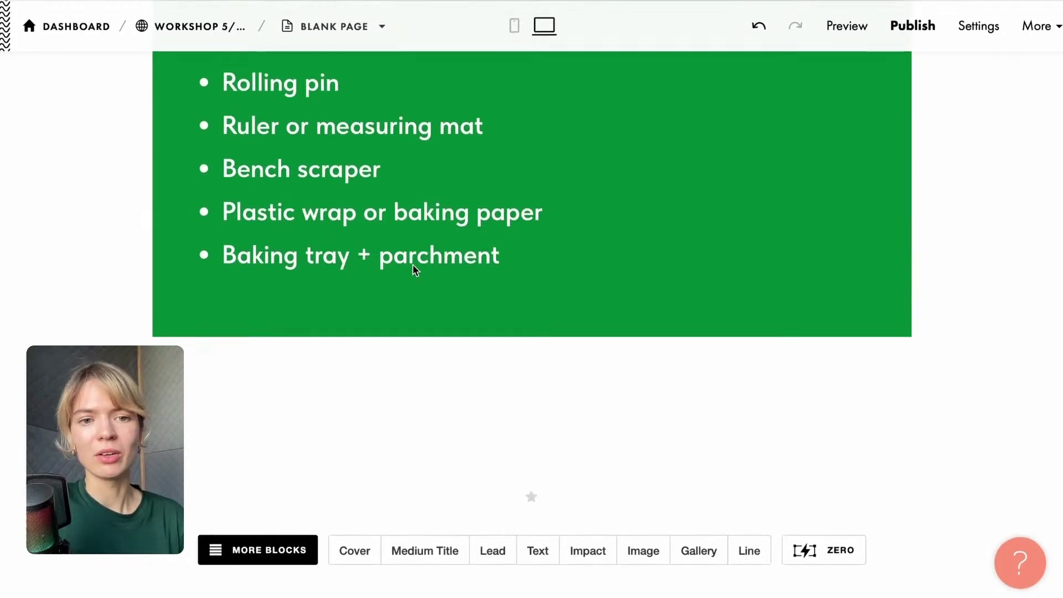
scroll(413, 268, up, 1)
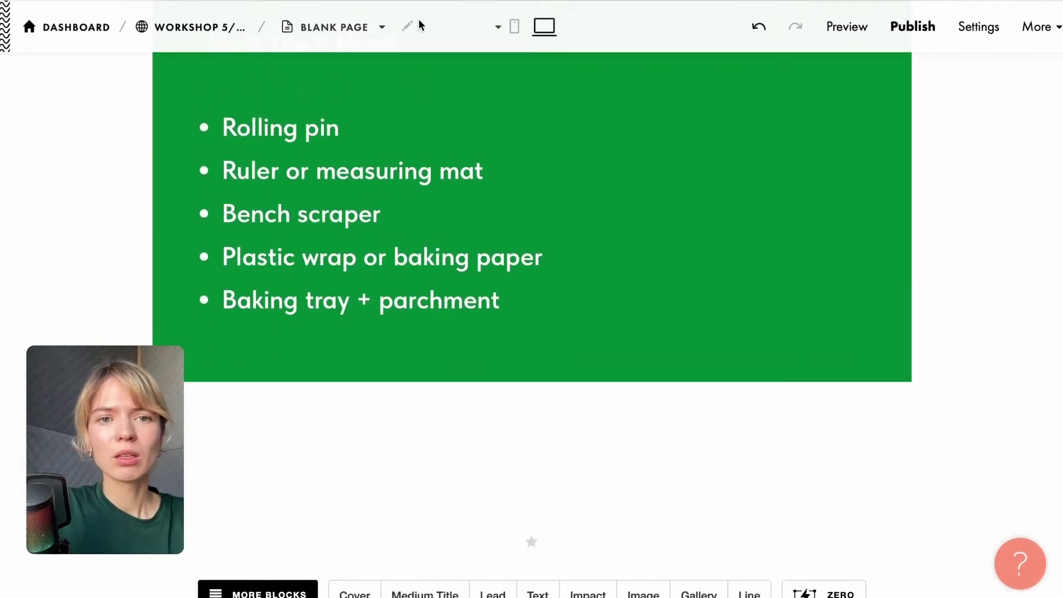
Name the new page 'Recipe Digital Products'.
click(408, 28)
text(Re)
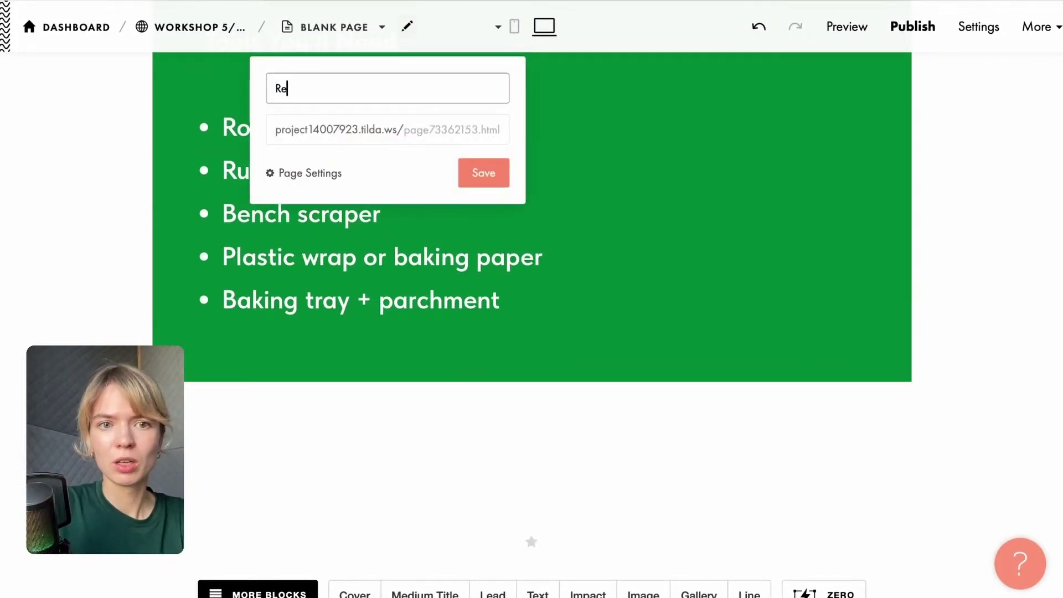
text(cipe)
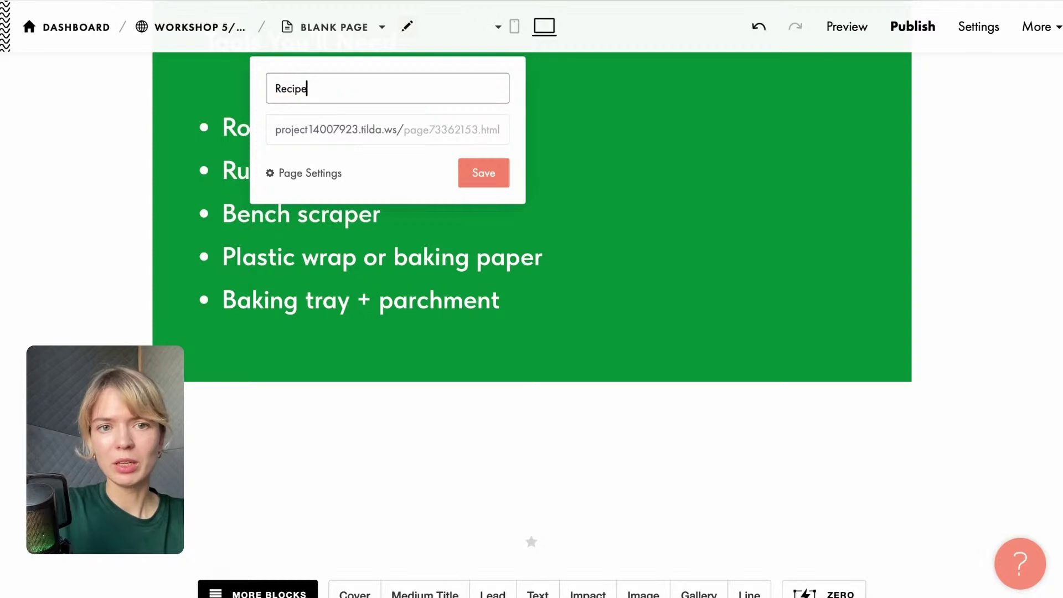
text( Digital )
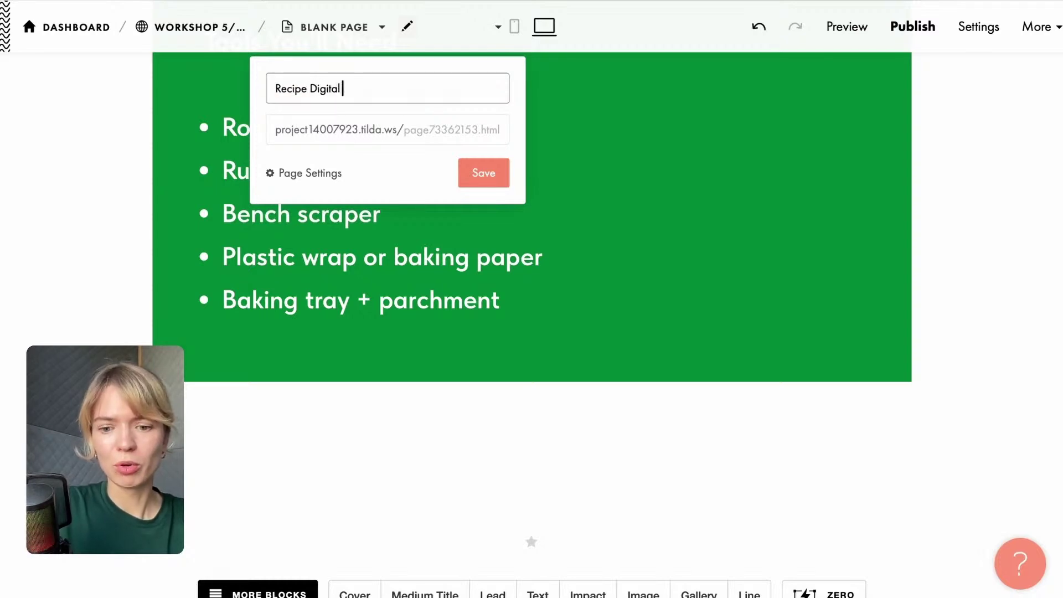
text(Products)
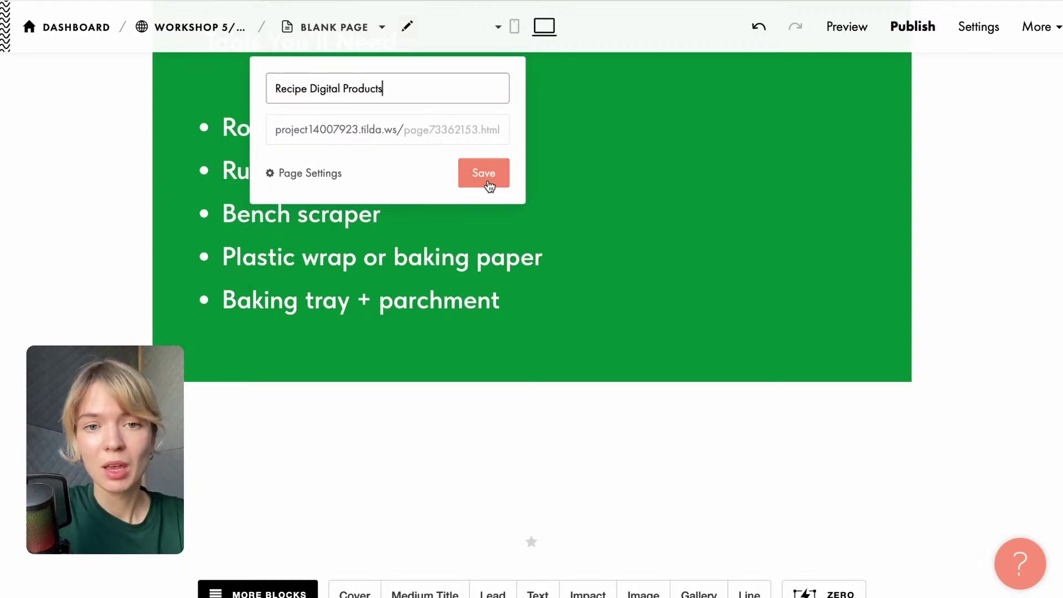
click(488, 183)
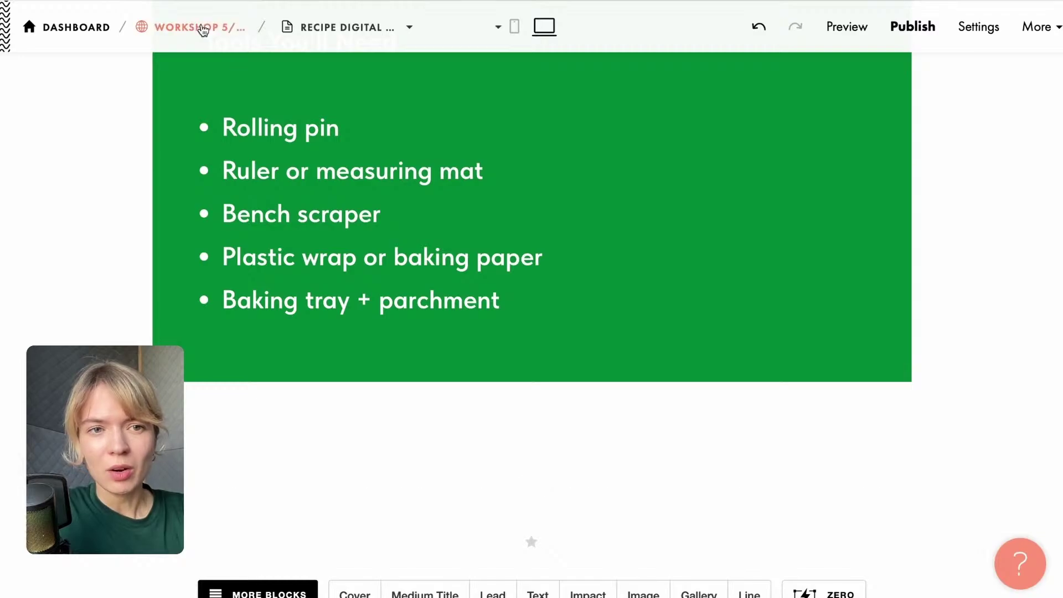
Rename the site's blank first page to Home Page from the Workshop dashboard.
click(203, 27)
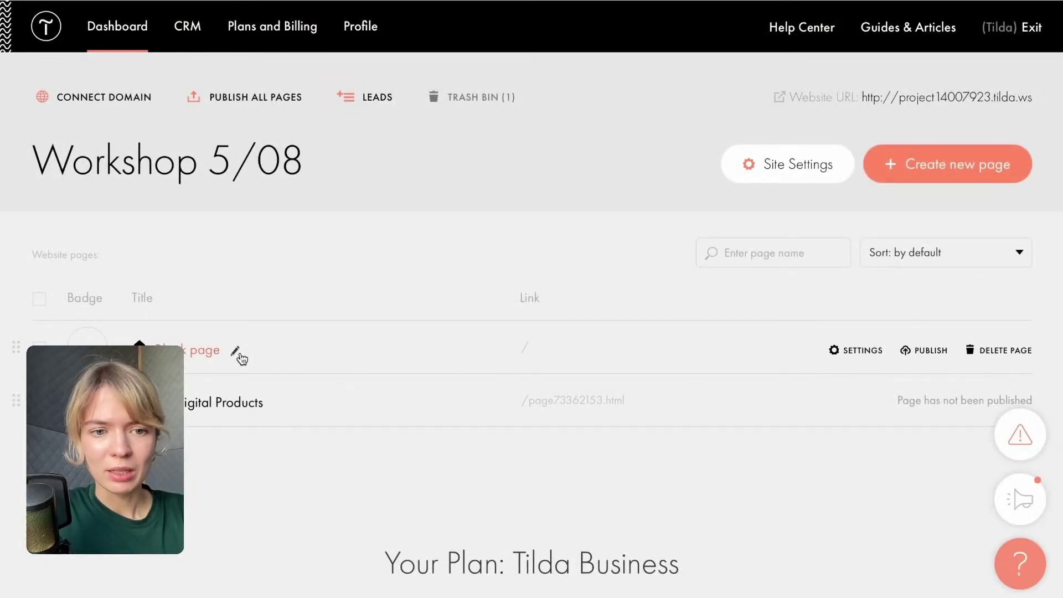
click(236, 351)
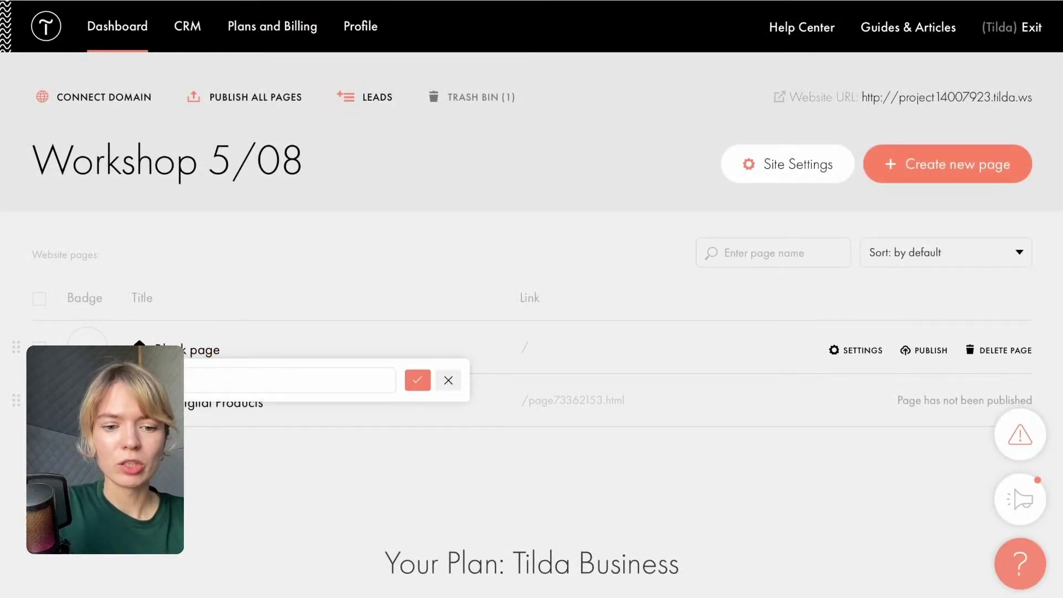
text(Main page)
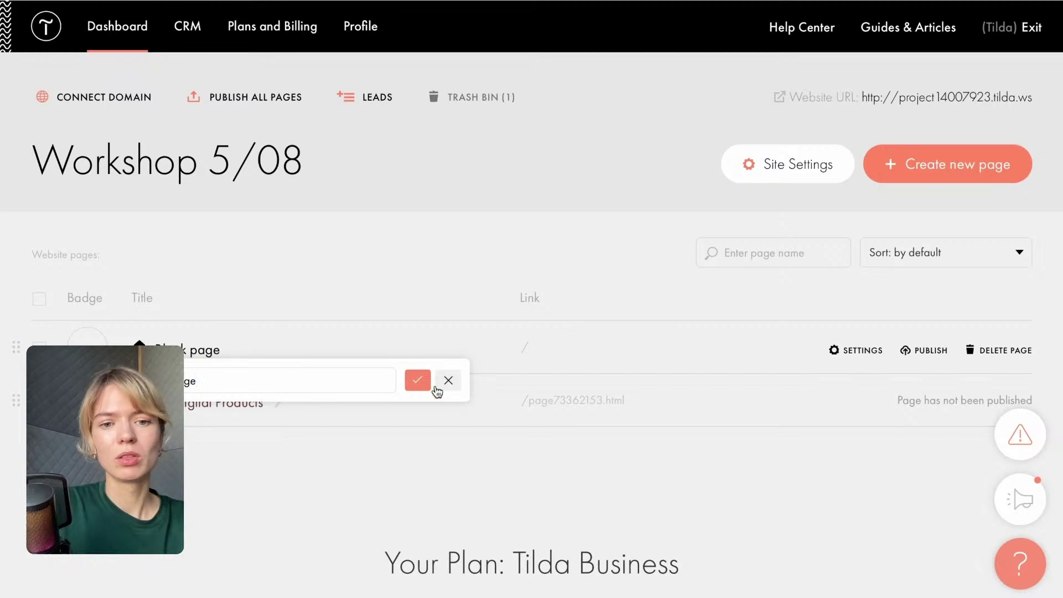
click(417, 380)
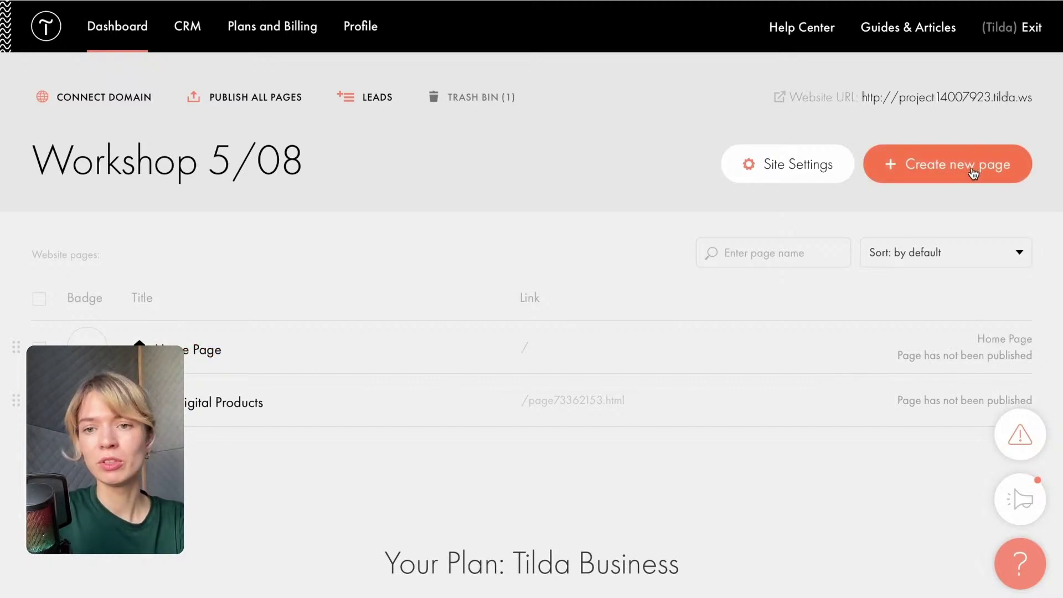
Look through the Inner page templates, then create a page from the blank Business template.
click(972, 172)
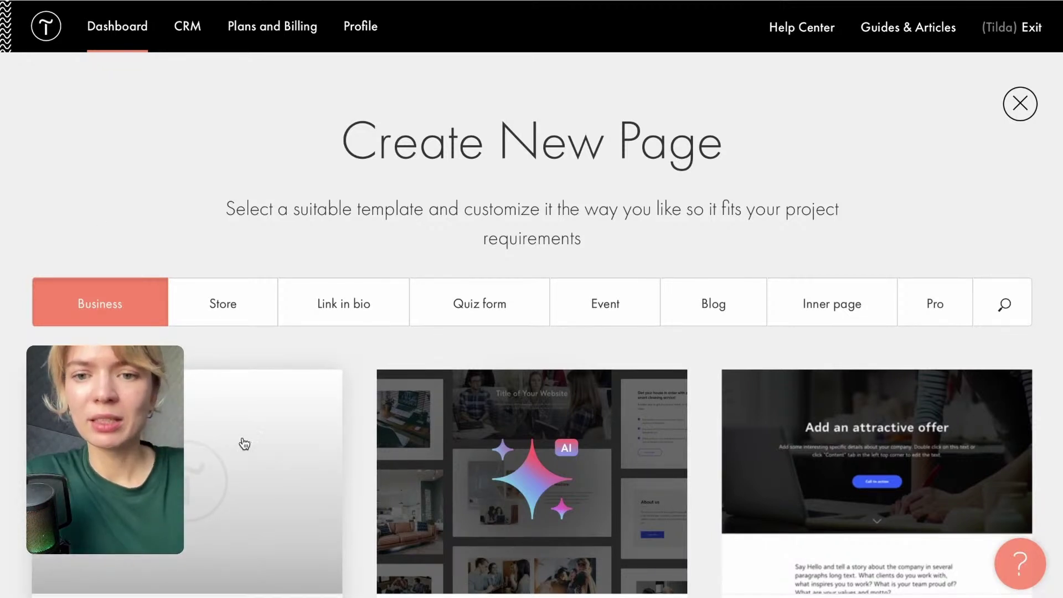
click(831, 304)
scroll(736, 365, down, 1)
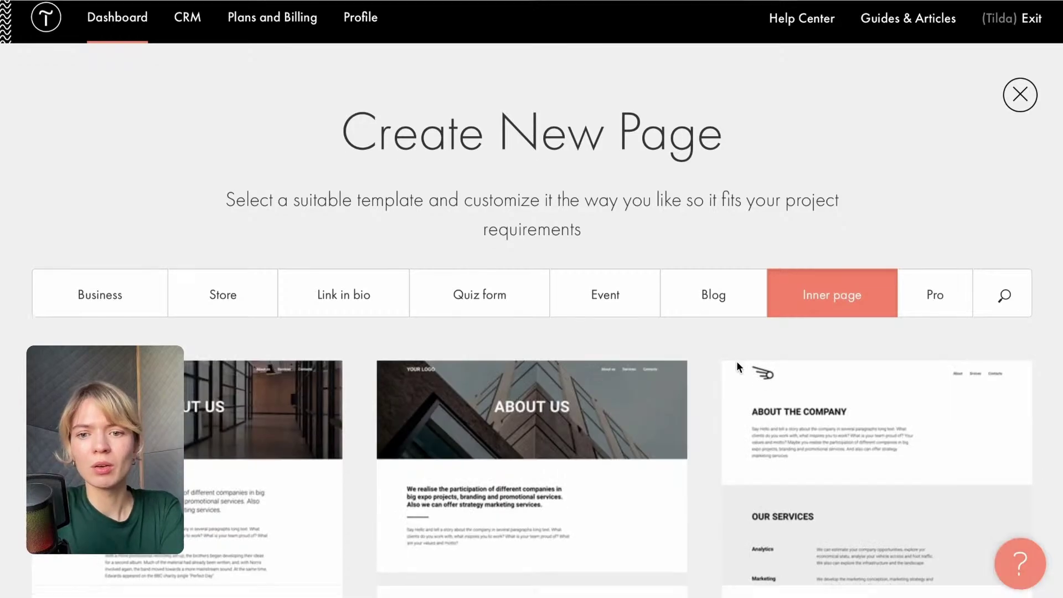
scroll(736, 362, down, 10)
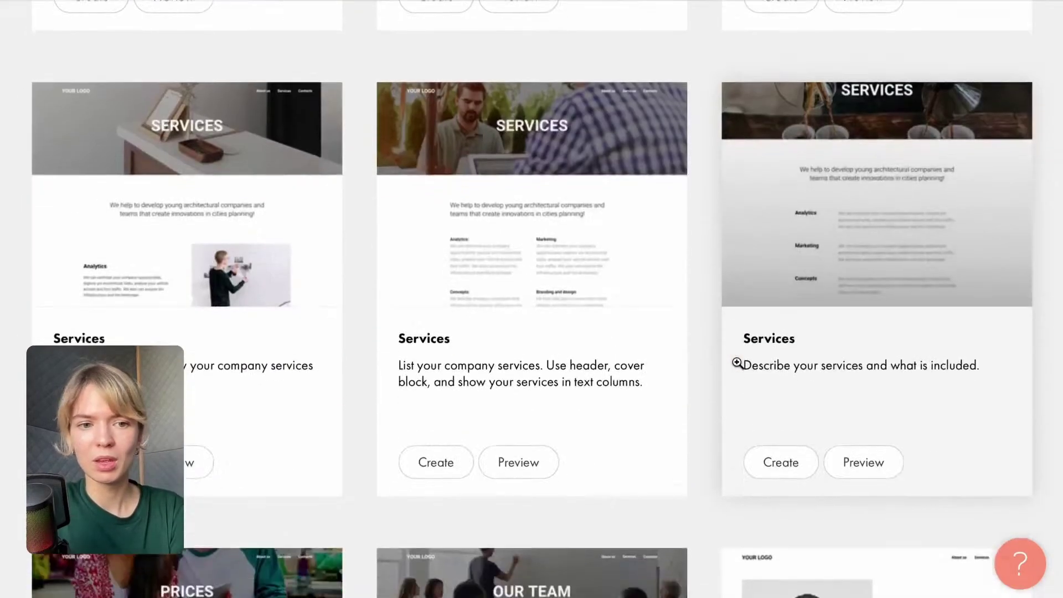
scroll(737, 363, down, 6)
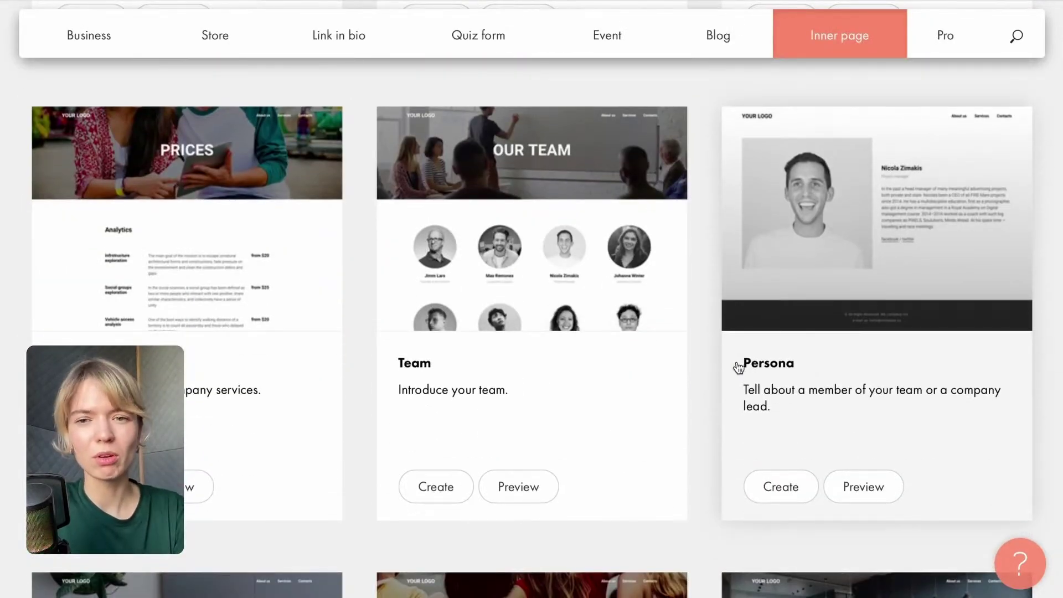
scroll(738, 366, down, 7)
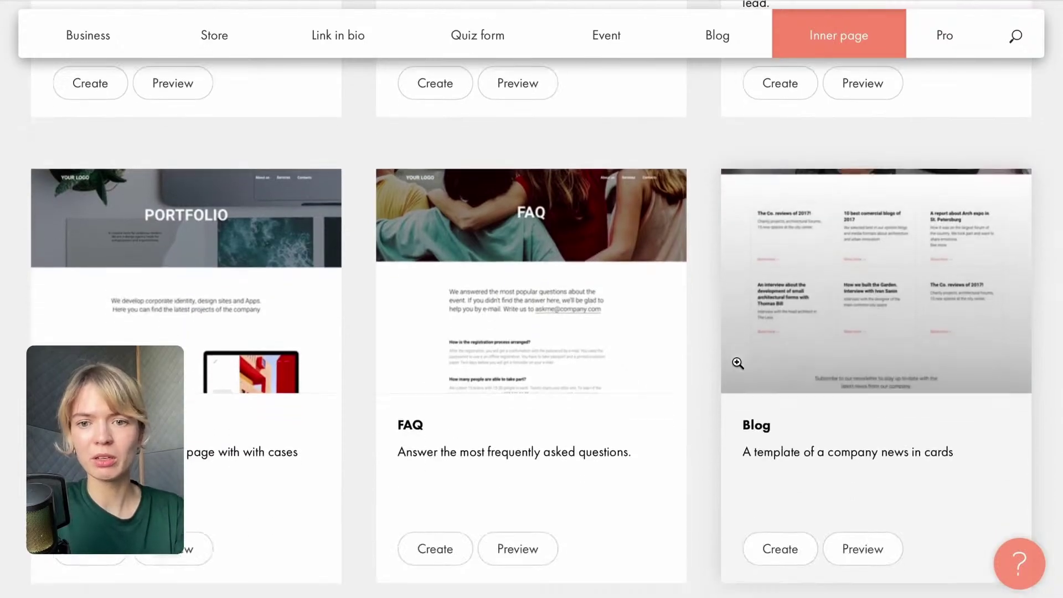
scroll(737, 363, down, 12)
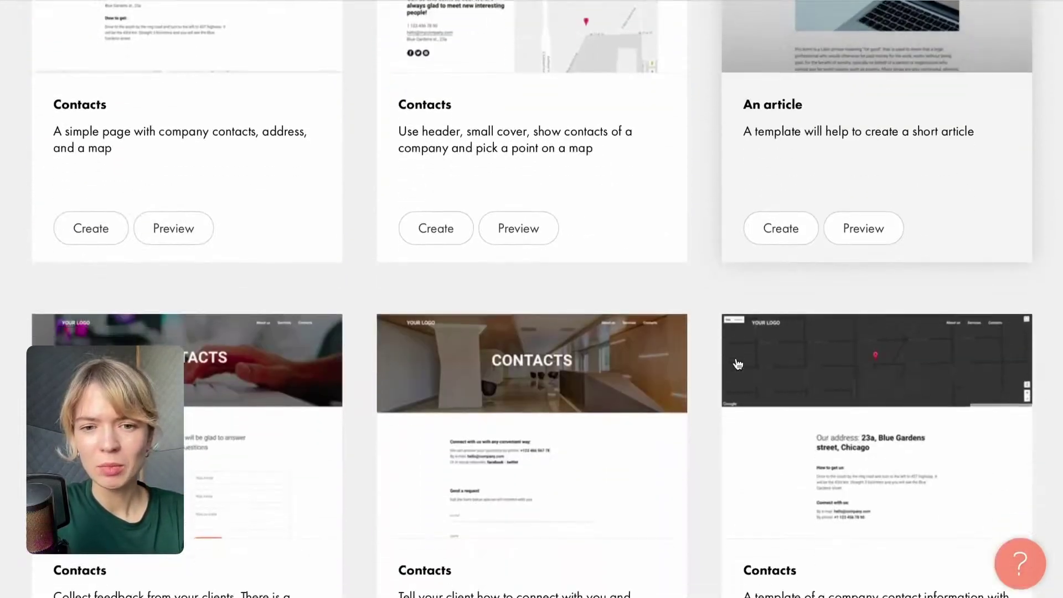
scroll(737, 363, up, 20)
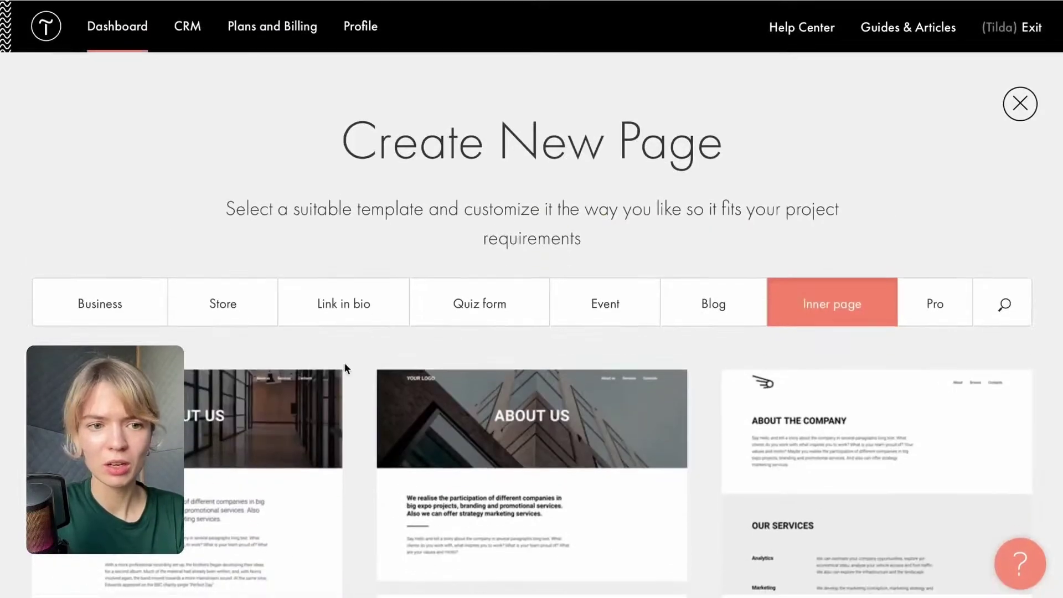
click(91, 309)
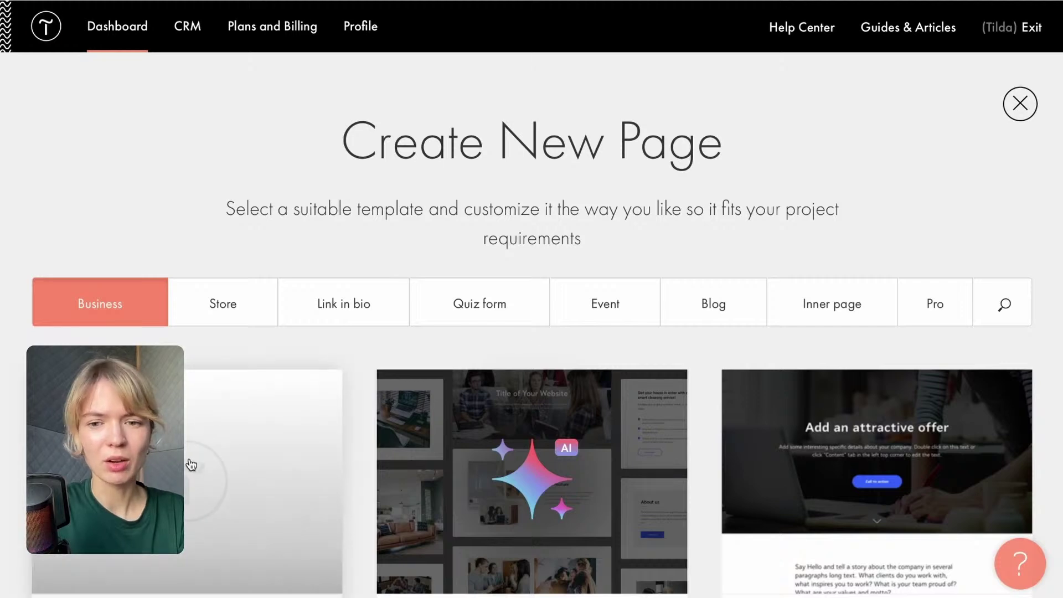
click(190, 462)
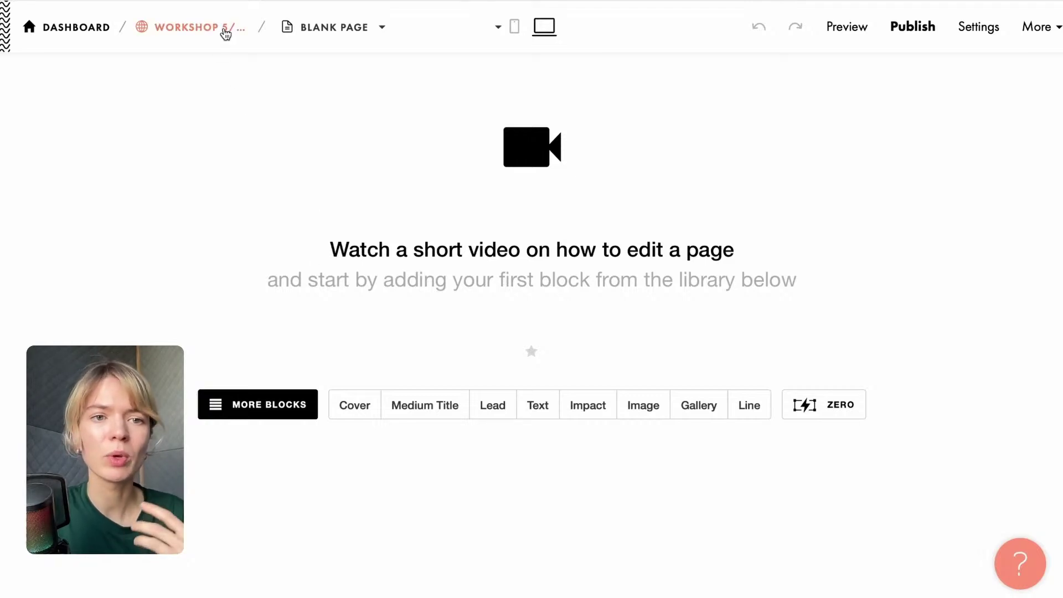
Open Home Page from the dashboard in a new tab and select the 'Laminated Dough Essentials' plan title.
right_click(226, 35)
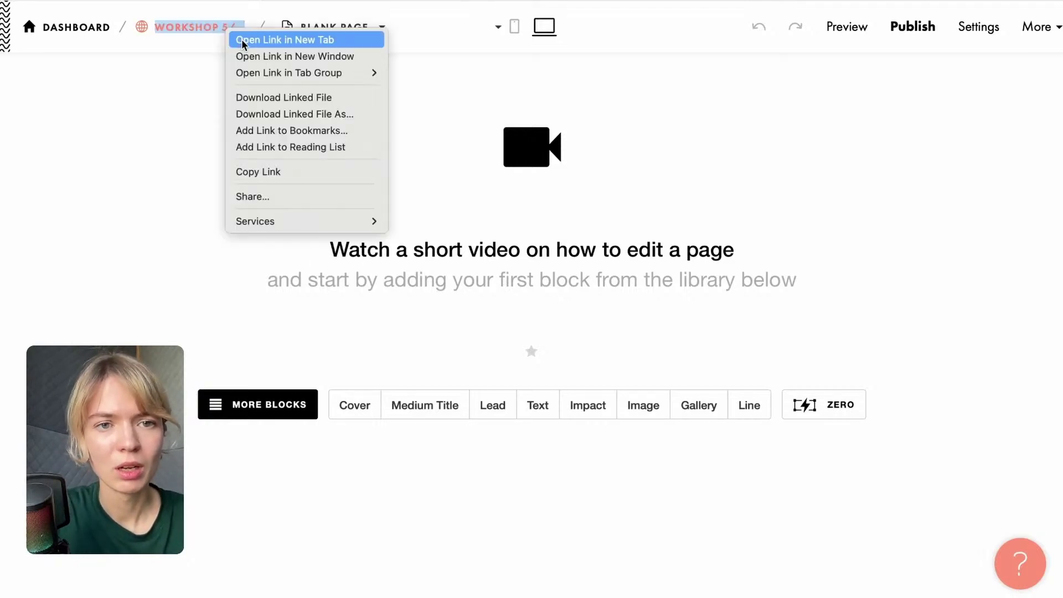
click(242, 39)
click(747, 0)
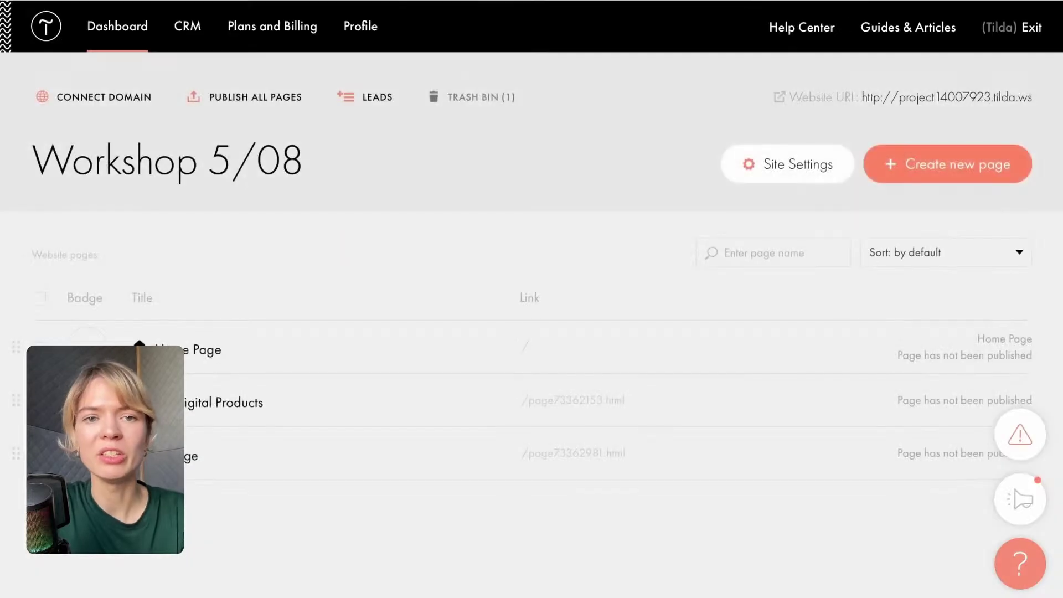
click(187, 355)
scroll(474, 372, down, 10)
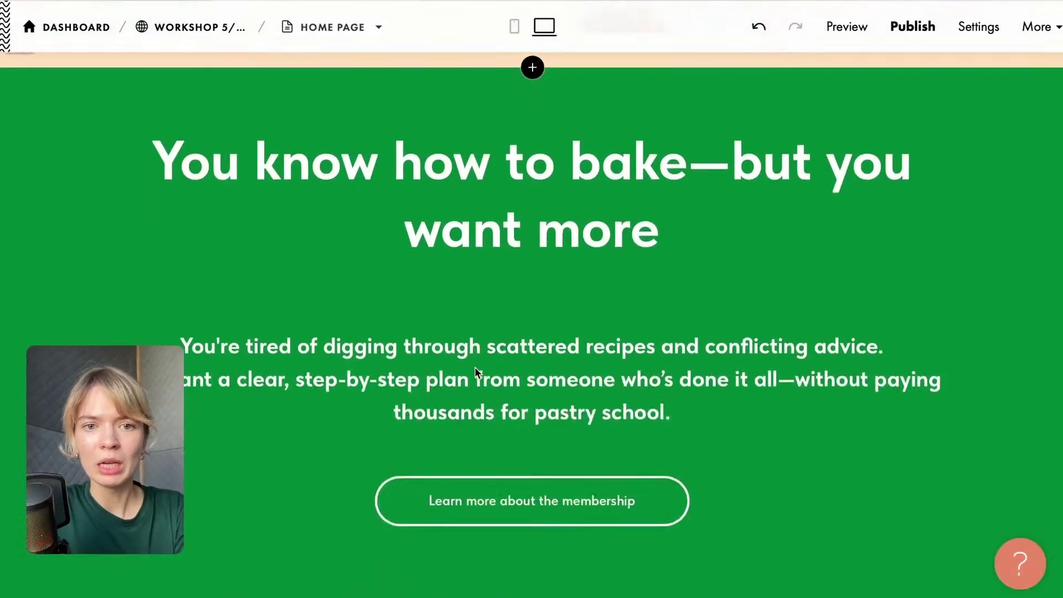
scroll(475, 373, down, 15)
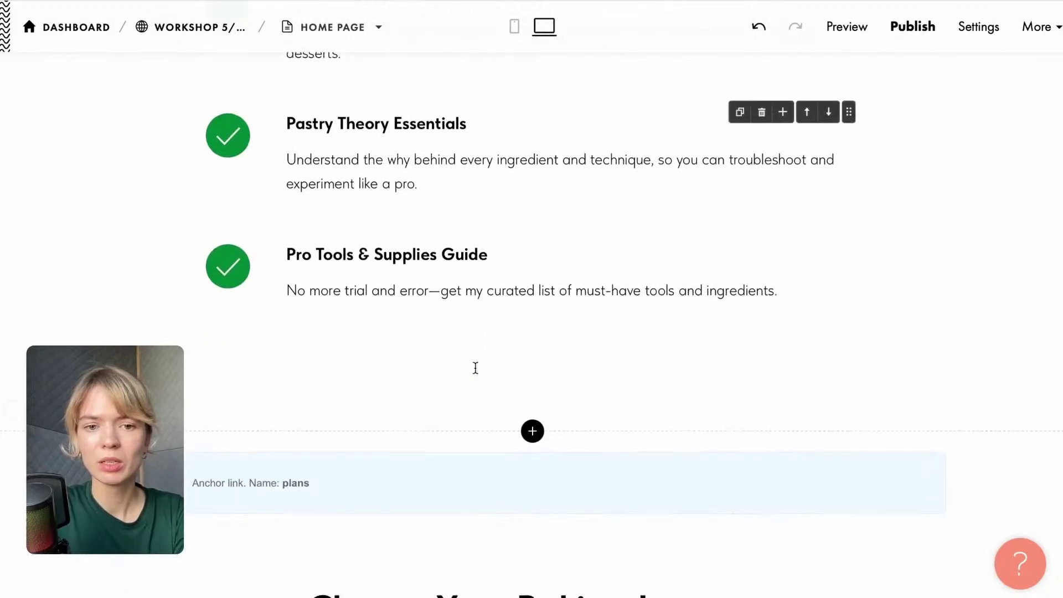
scroll(475, 368, down, 12)
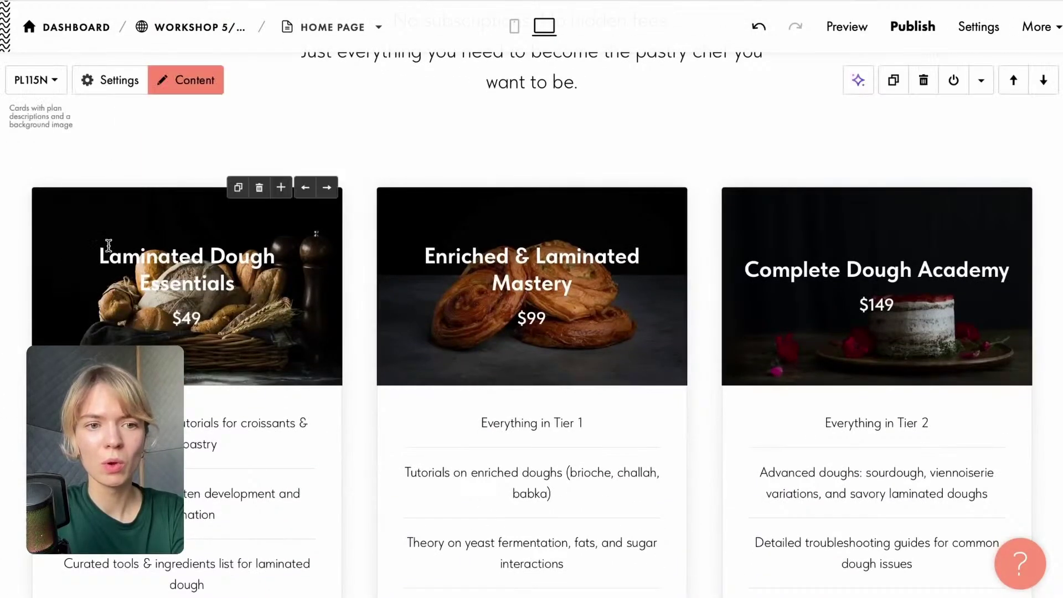
drag(109, 246, 268, 285)
key(ctrl+c)
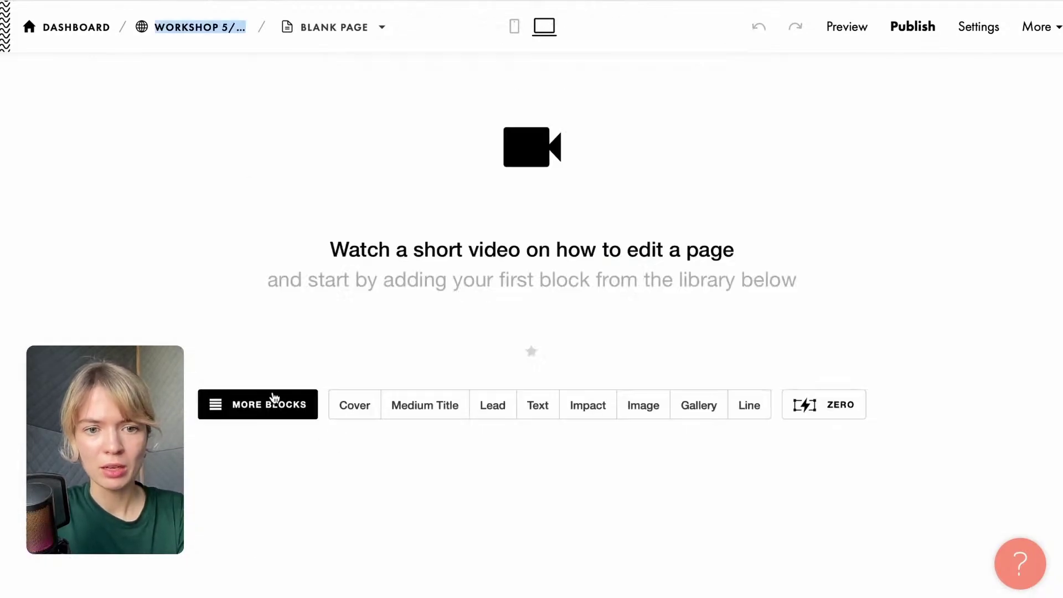
Add a cover block titled 'Laminated Dough Essentials' and delete its subtitle.
click(355, 403)
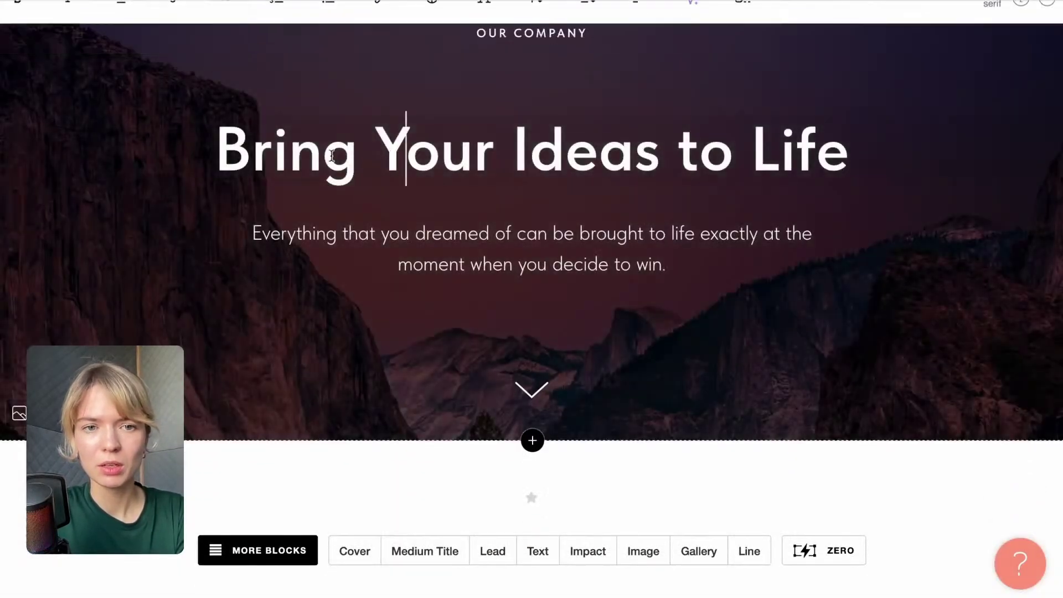
click(406, 135)
shift+click(903, 168)
key(ctrl+v)
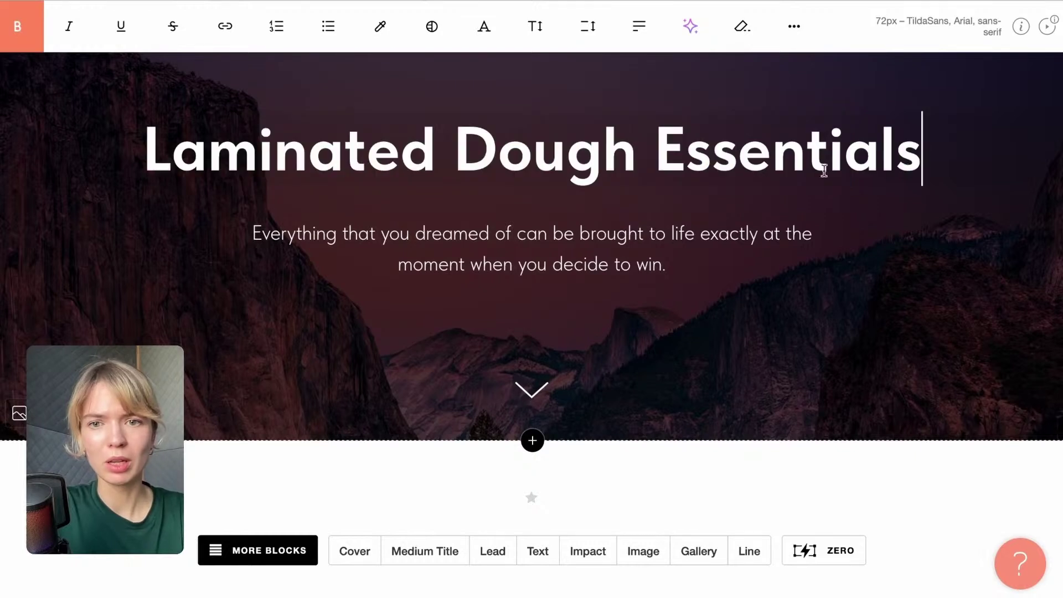
click(756, 224)
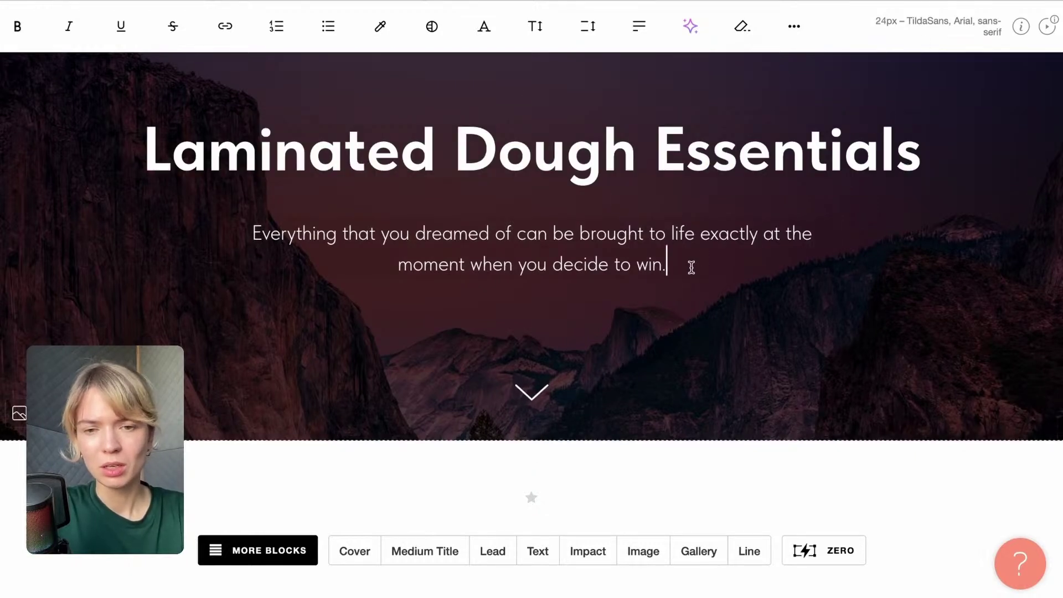
drag(691, 267, 188, 233)
key(BackSpace)
click(386, 446)
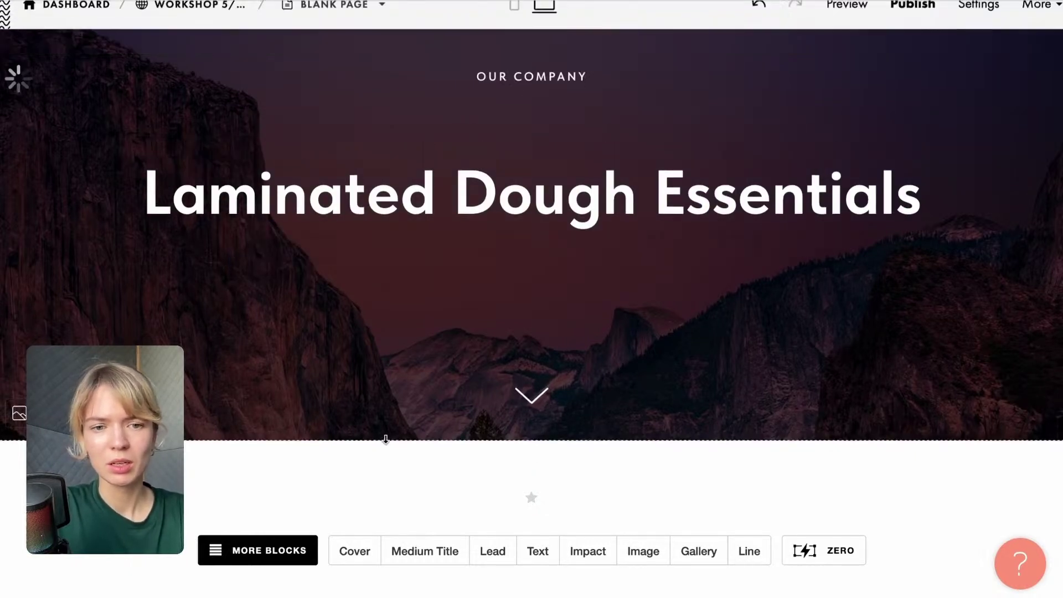
Replace the cover's mountain background with an uploaded pastry chef photo.
click(19, 415)
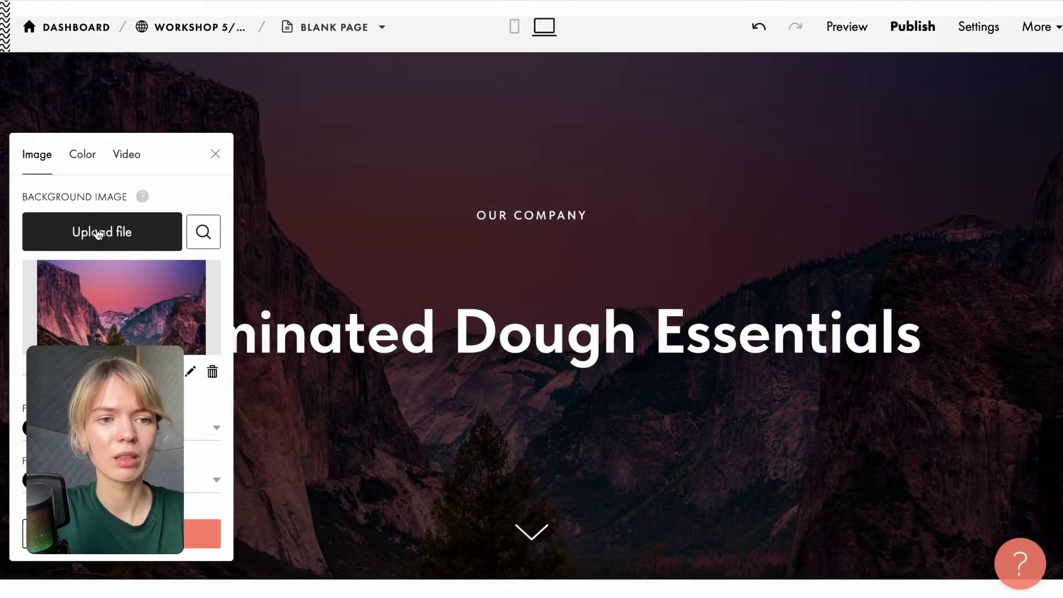
click(98, 233)
click(536, 328)
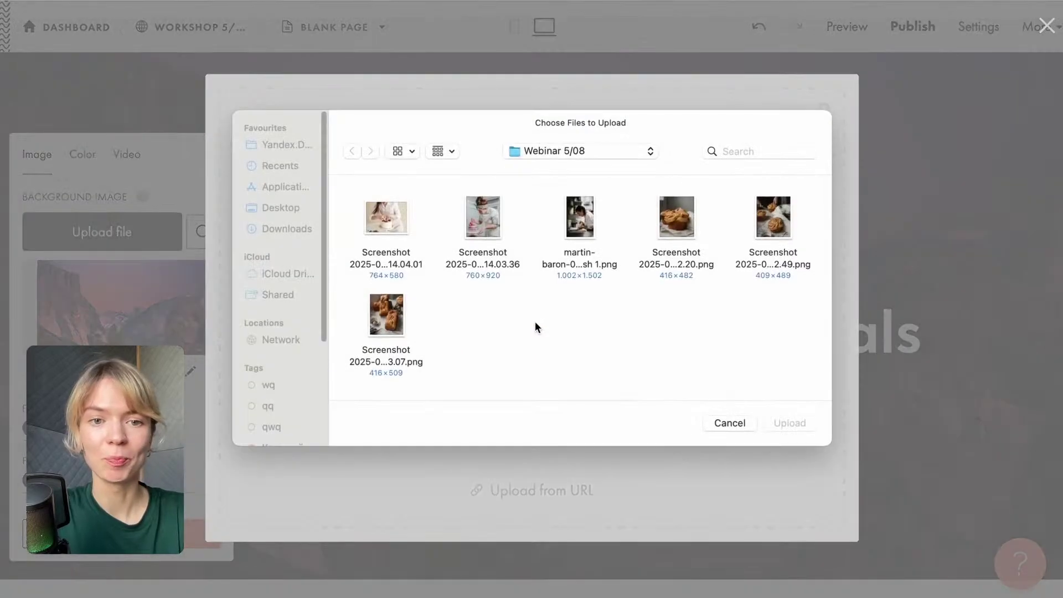
click(560, 217)
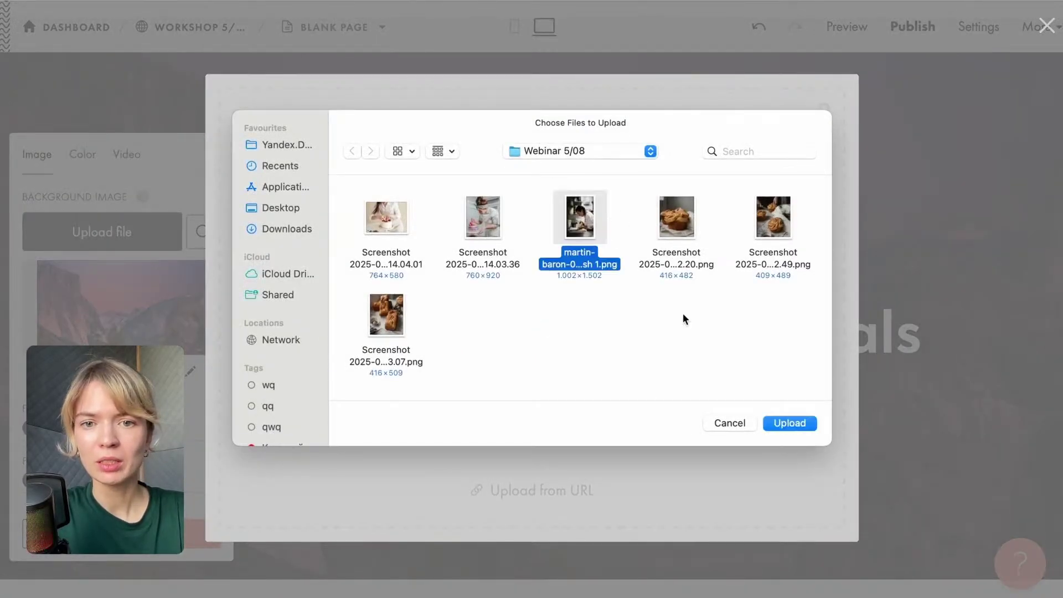
click(783, 424)
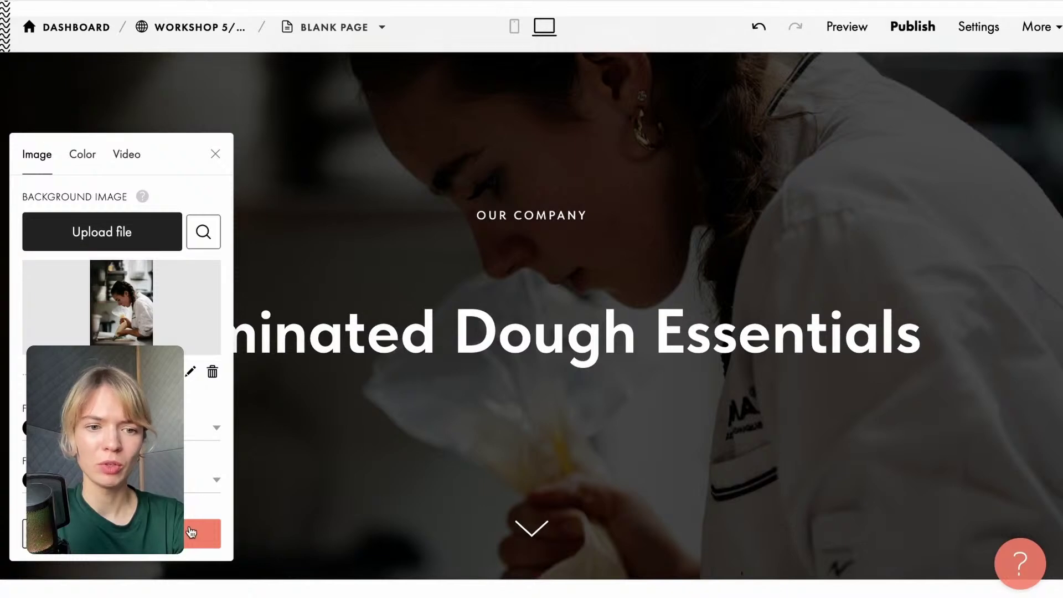
click(191, 532)
scroll(367, 404, down, 3)
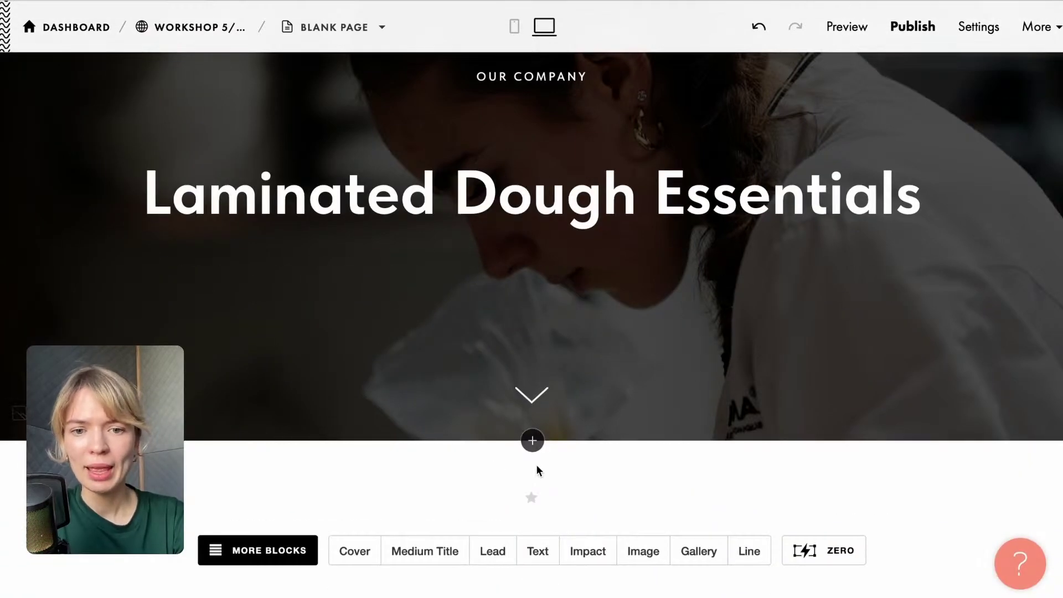
Add the Tile and Link block TE605, background-image cards in a grid, below the cover.
click(533, 441)
scroll(139, 283, down, 3)
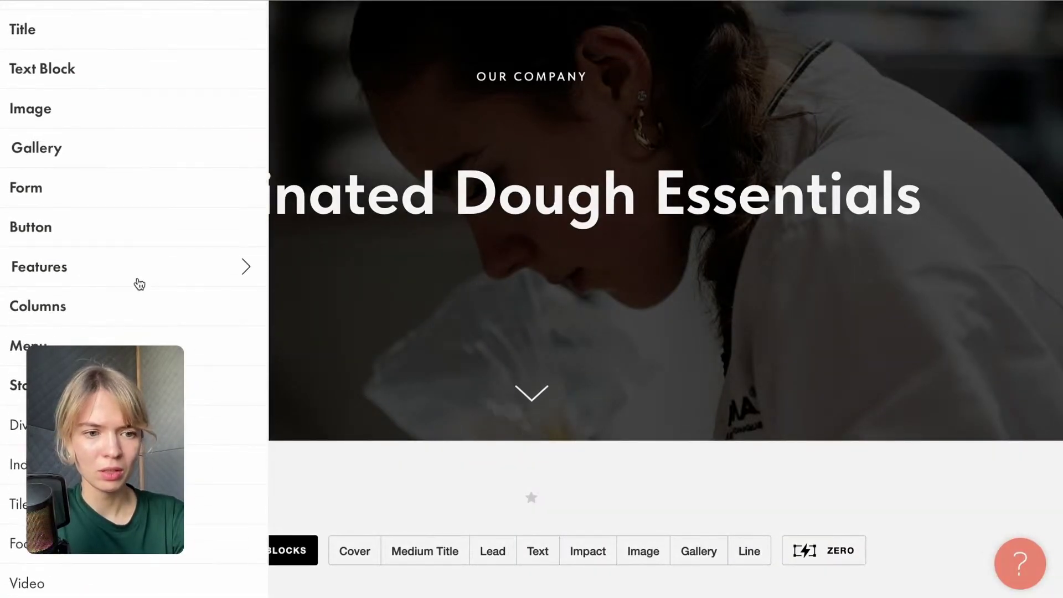
scroll(139, 284, down, 3)
click(111, 340)
scroll(306, 309, down, 2)
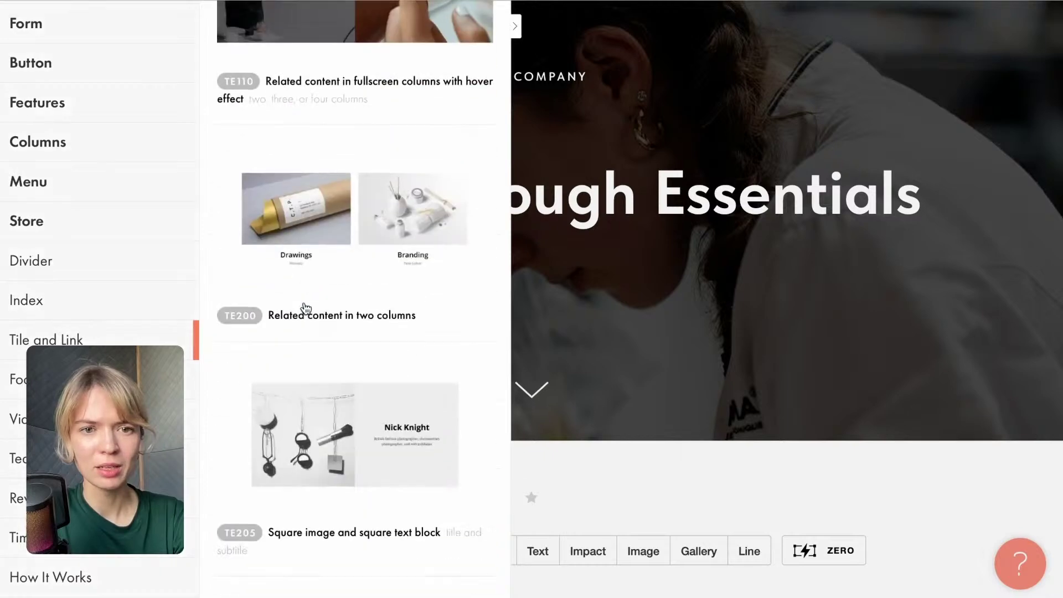
scroll(306, 308, down, 5)
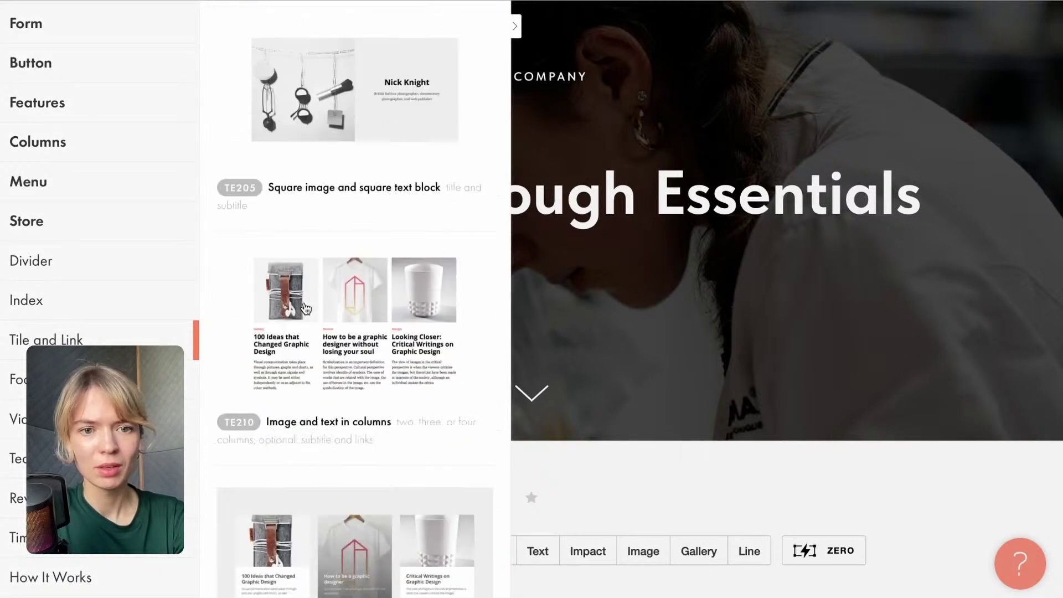
scroll(306, 308, down, 5)
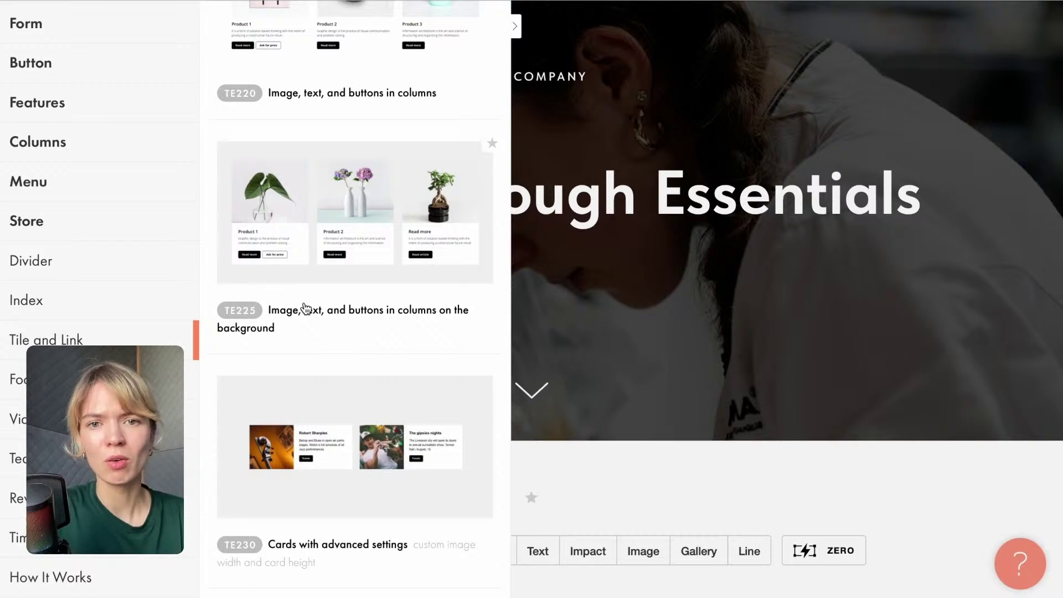
scroll(306, 308, down, 10)
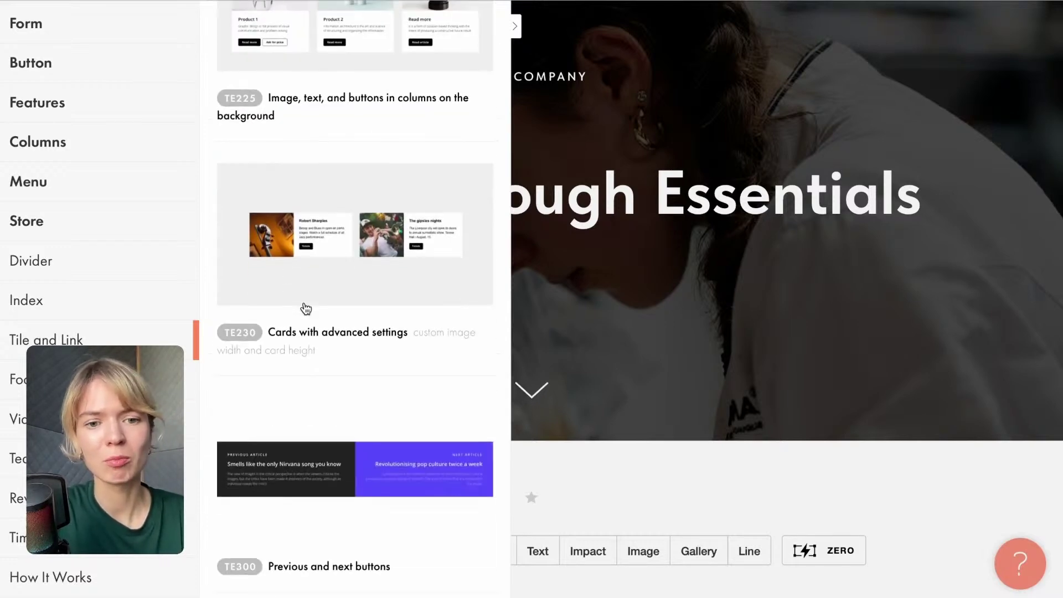
scroll(306, 308, down, 3)
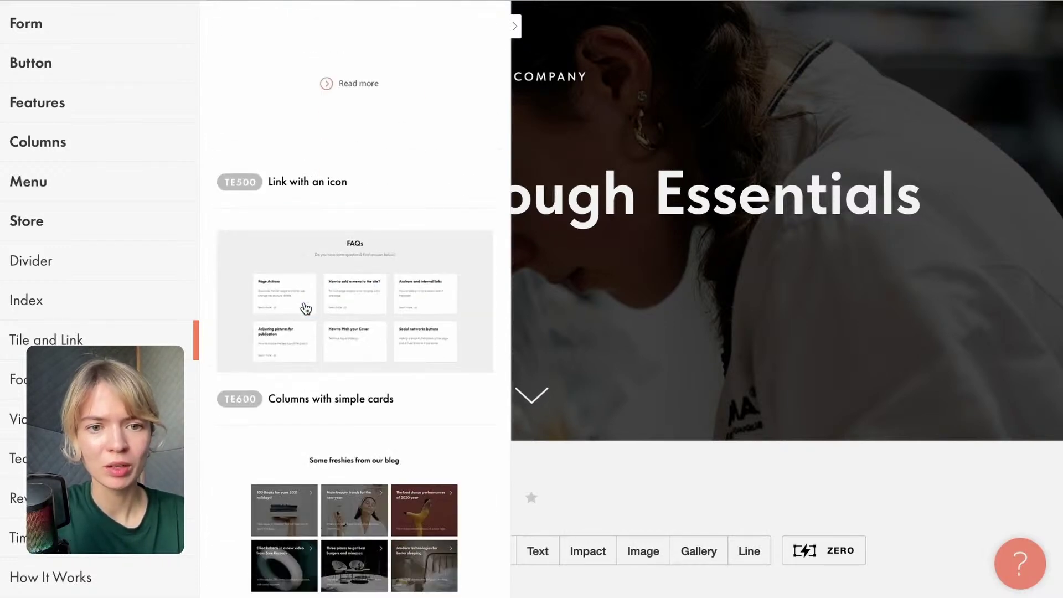
scroll(307, 308, down, 3)
click(306, 308)
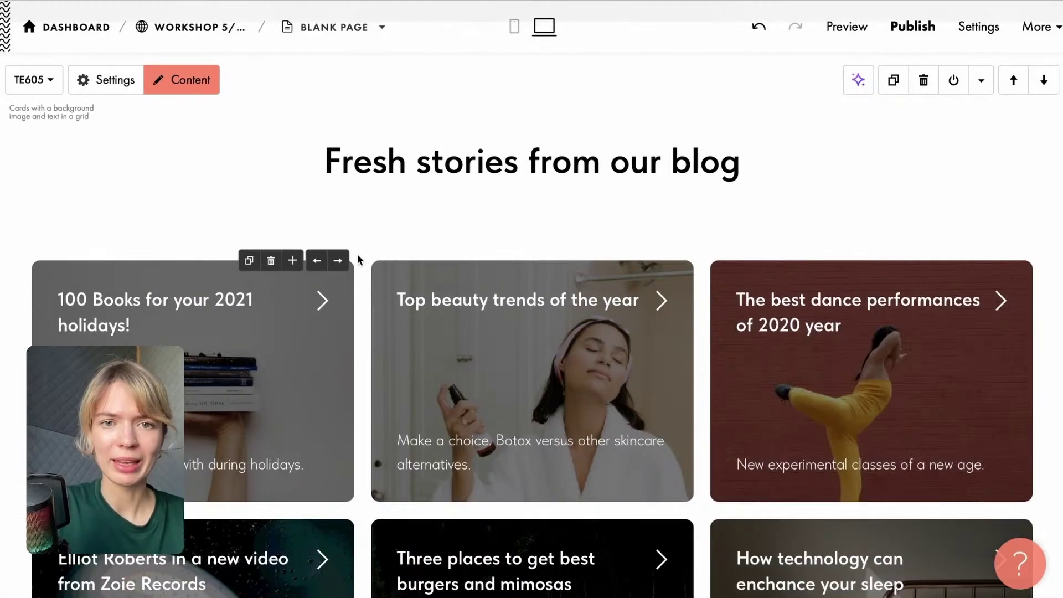
Retitle the first card 'Laminated Dough Fundamentals', copied from the Google Docs outline.
click(417, 161)
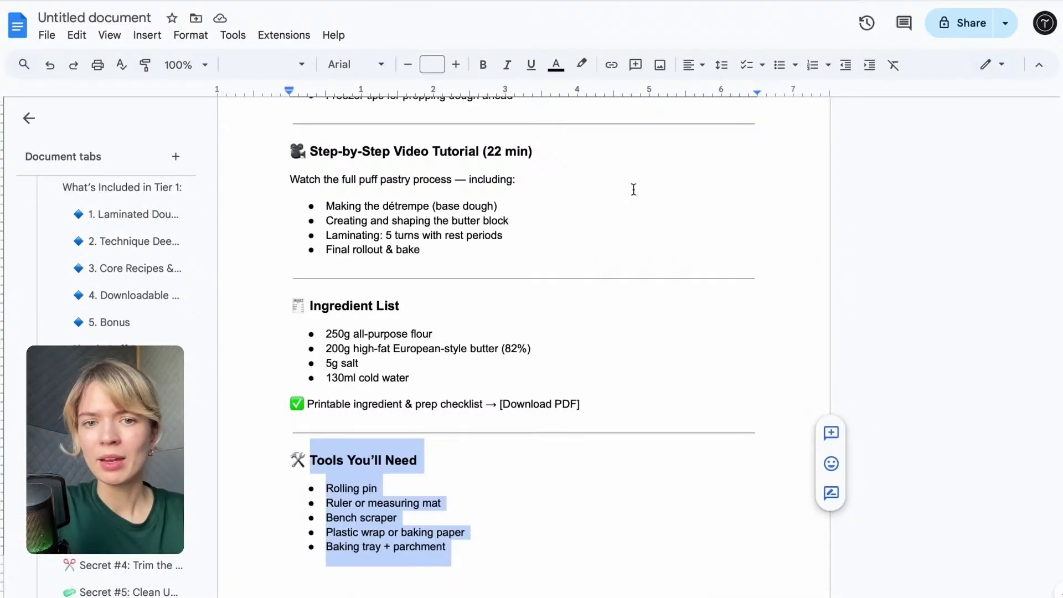
scroll(544, 263, up, 20)
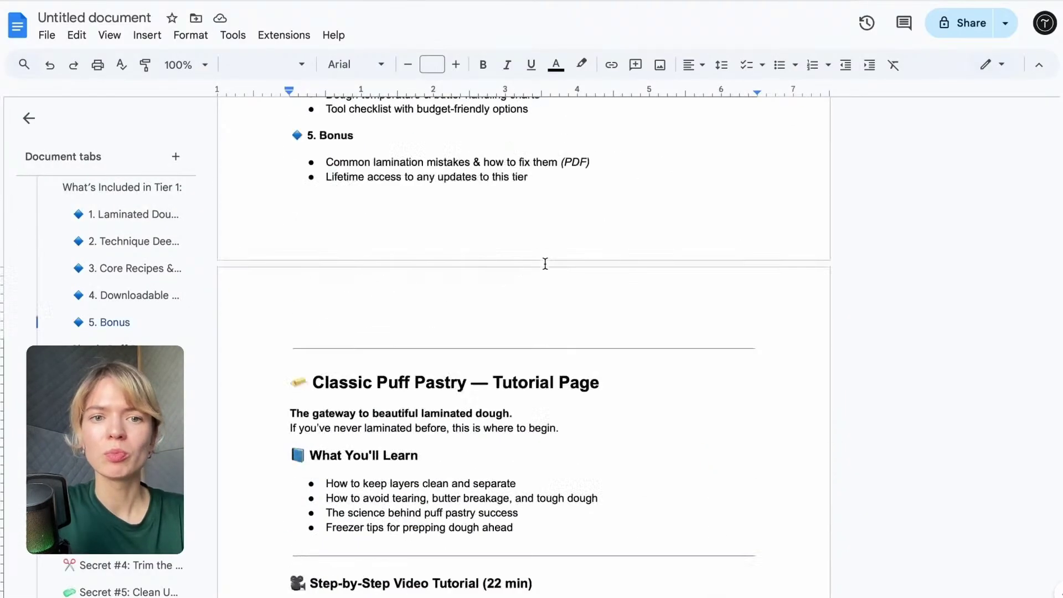
scroll(325, 422, down, 2)
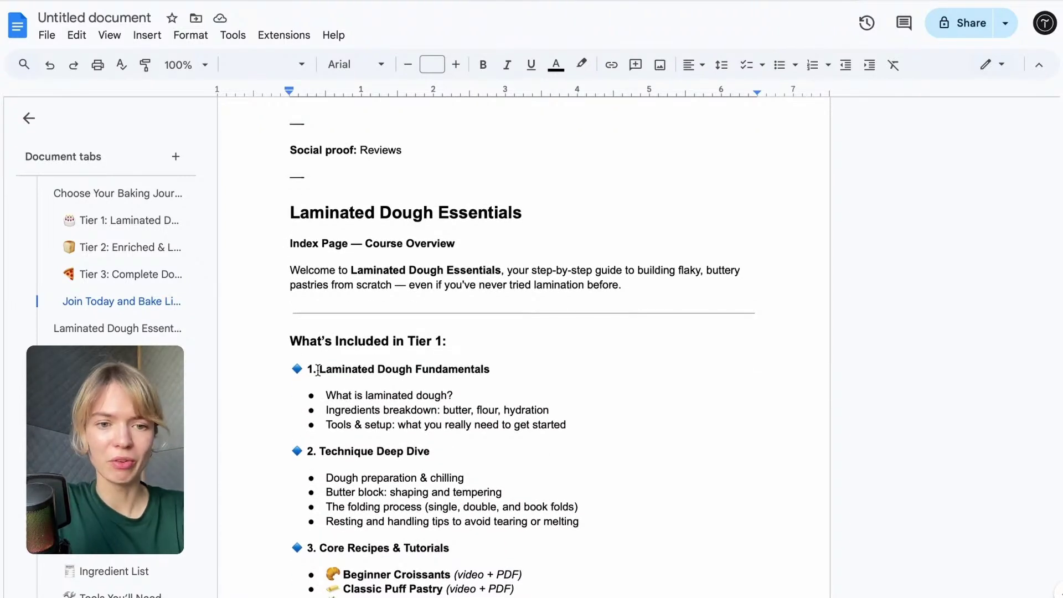
drag(318, 369, 511, 370)
key(super+c)
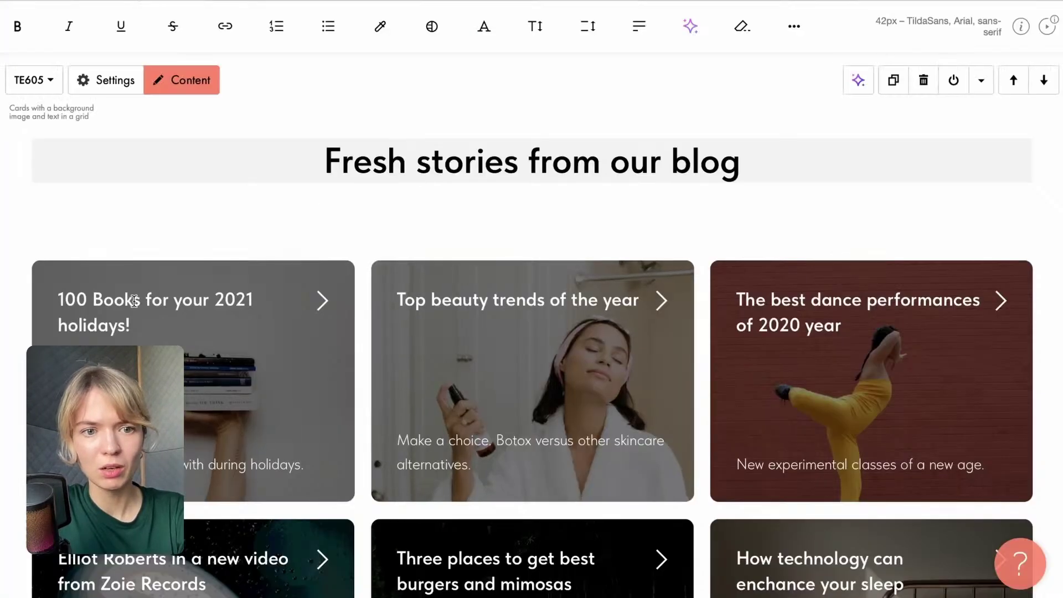
drag(133, 324, 49, 294)
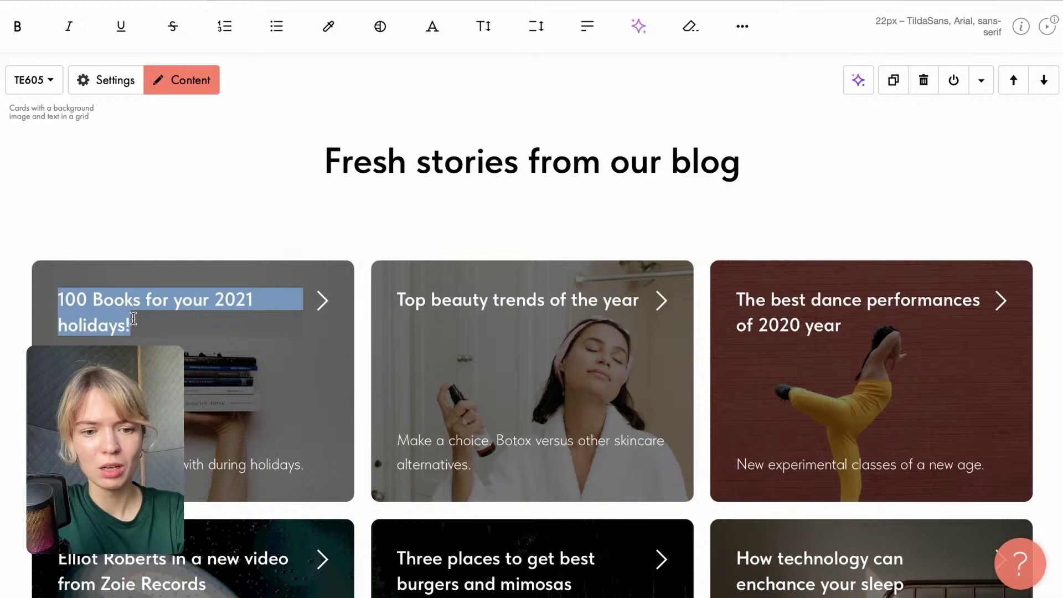
key(super+v)
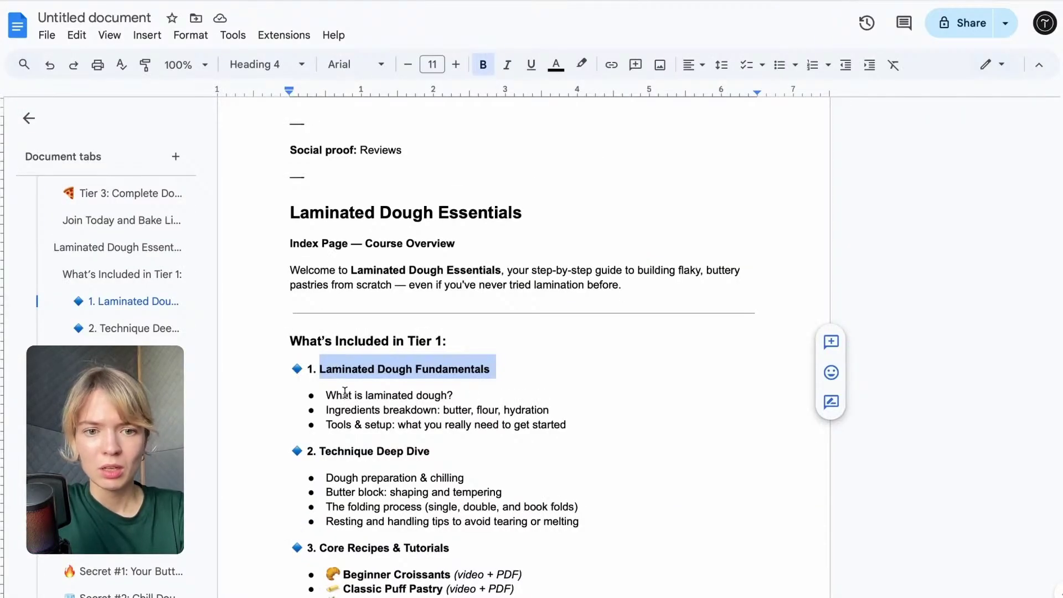
Fill the first card's description with its three bullets in regular weight.
drag(326, 394, 583, 425)
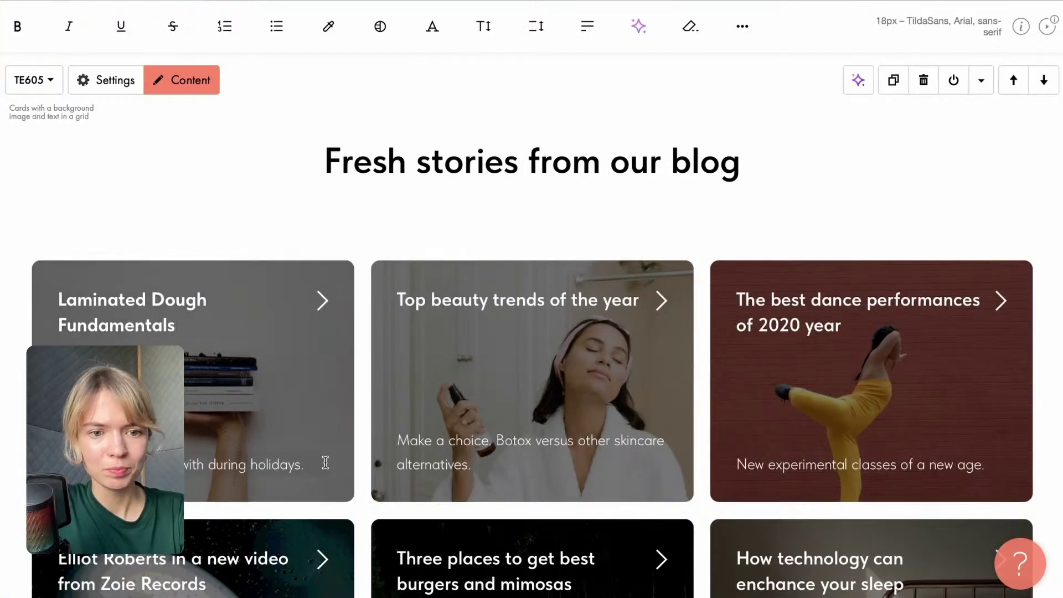
triple_click(306, 463)
key(ctrl+v)
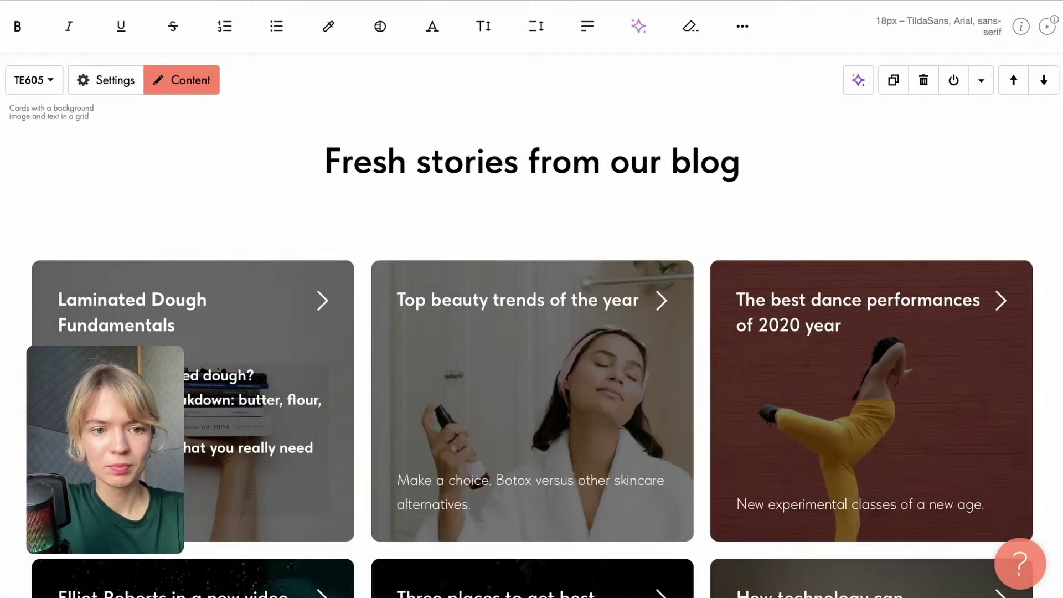
key(BackSpace)
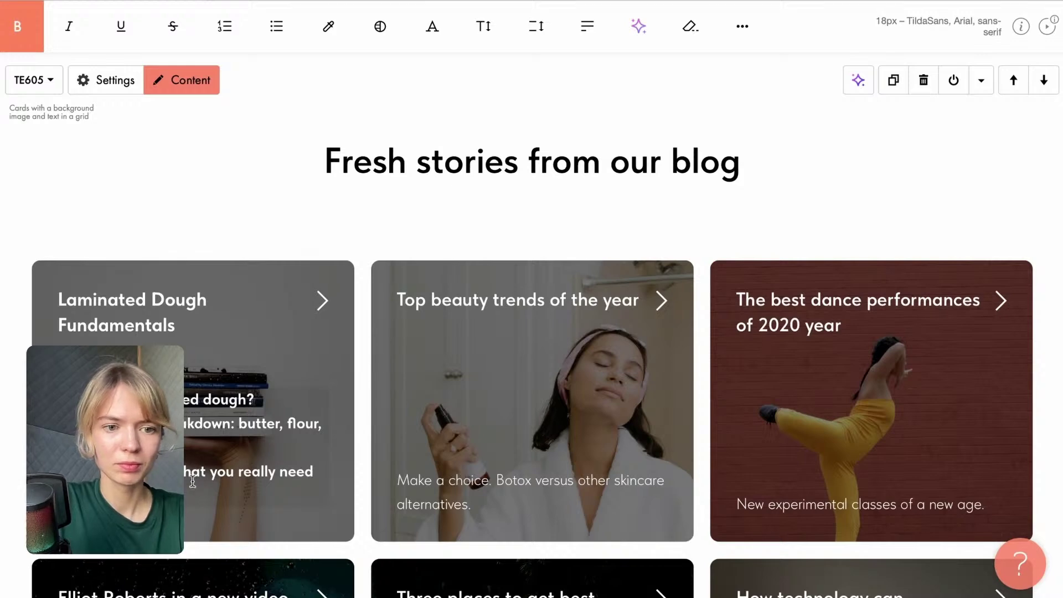
drag(193, 482, 61, 393)
click(17, 26)
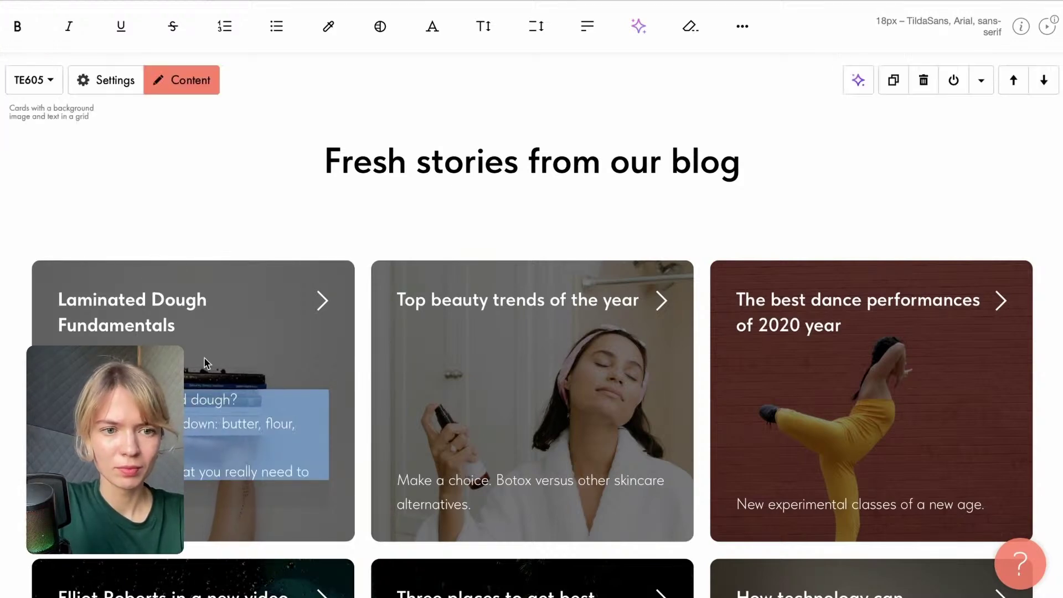
scroll(646, 407, down, 1)
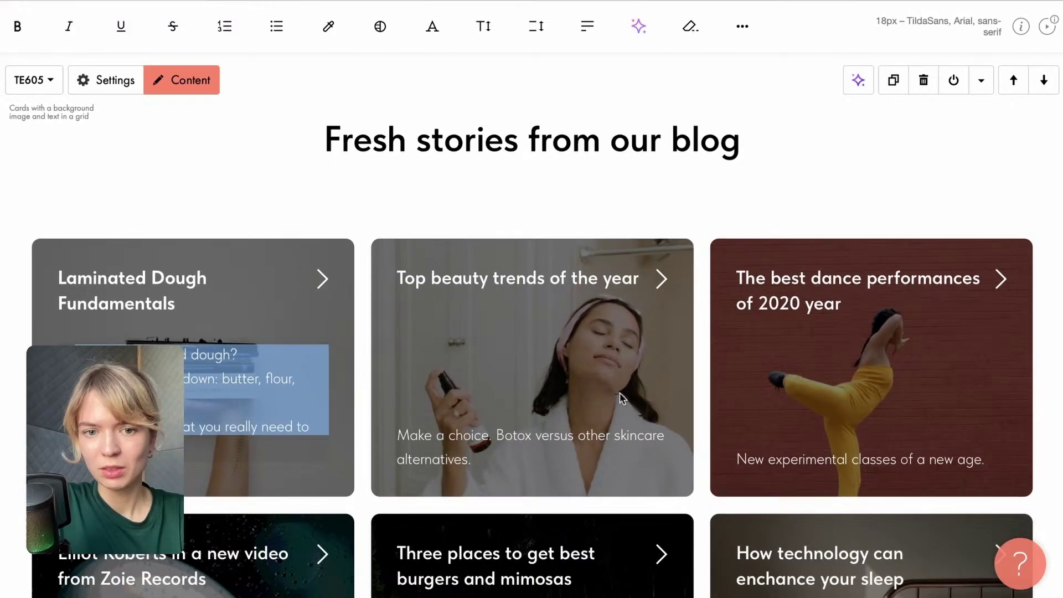
scroll(622, 397, down, 5)
Delete the three lower cards: Elliot Roberts, burgers and mimosas, and the sleep technology card.
click(363, 266)
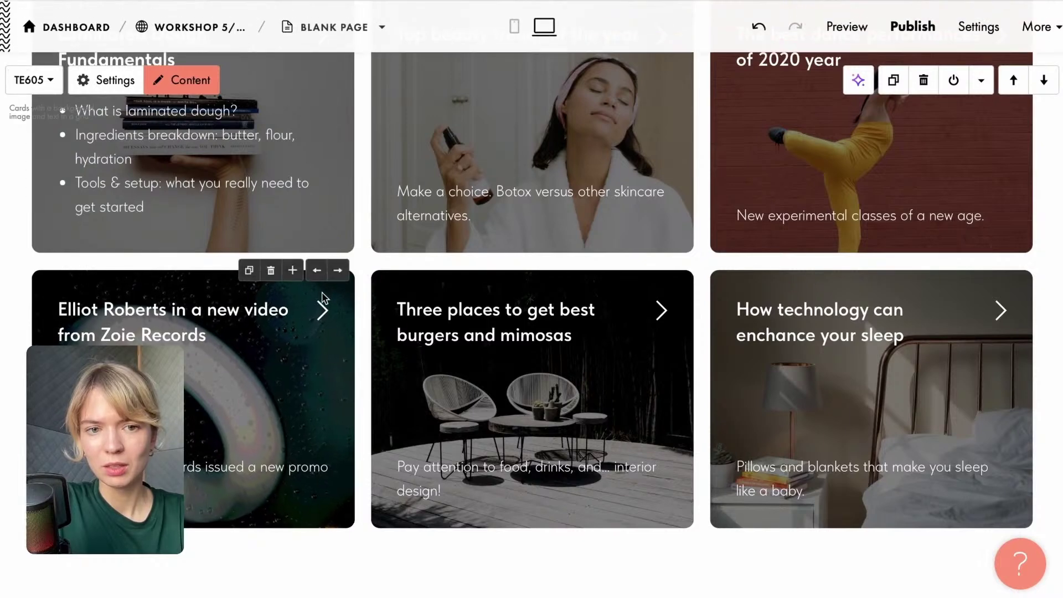
click(271, 270)
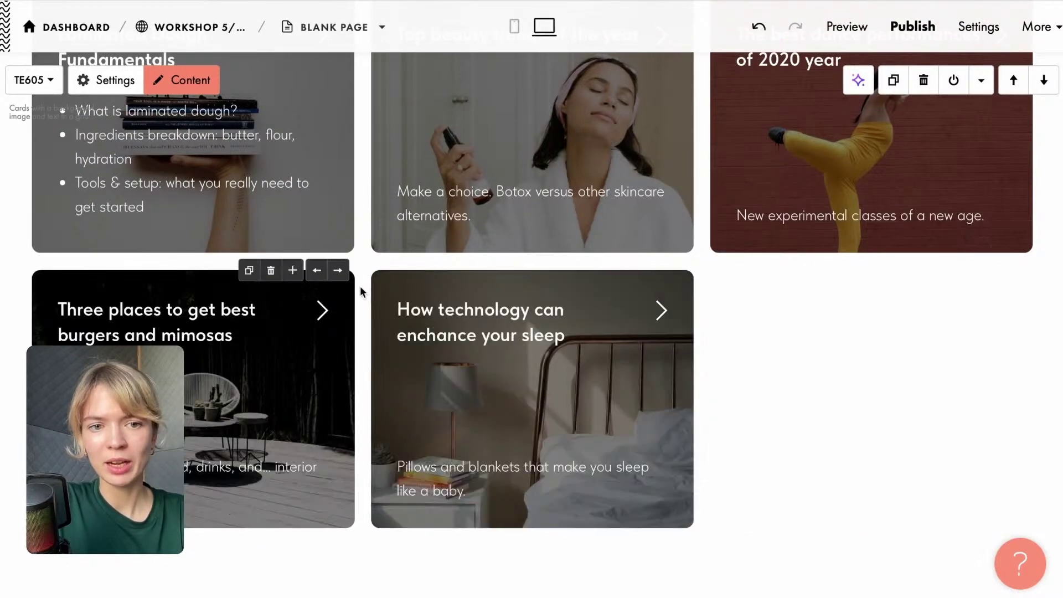
click(271, 270)
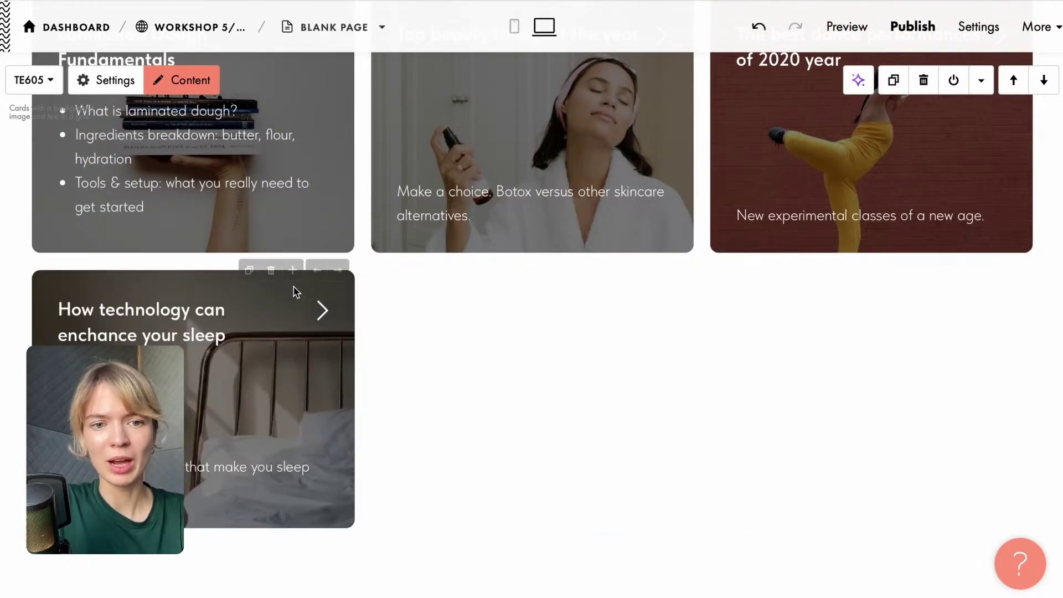
click(271, 270)
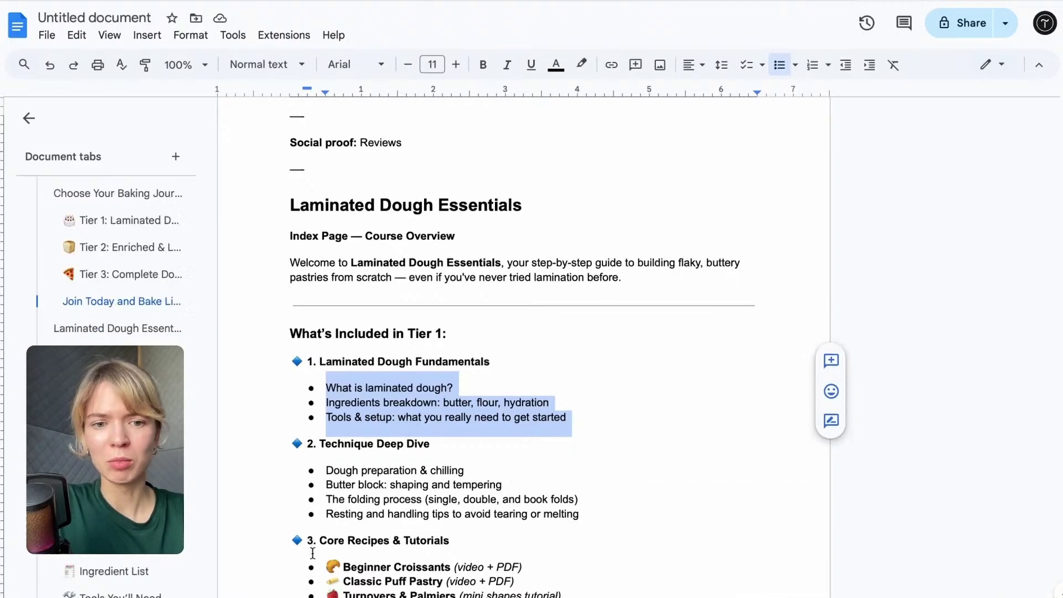
Retitle the middle card 'Technique Deep Dive'.
scroll(313, 553, down, 2)
drag(430, 338, 321, 339)
key(ctrl+c)
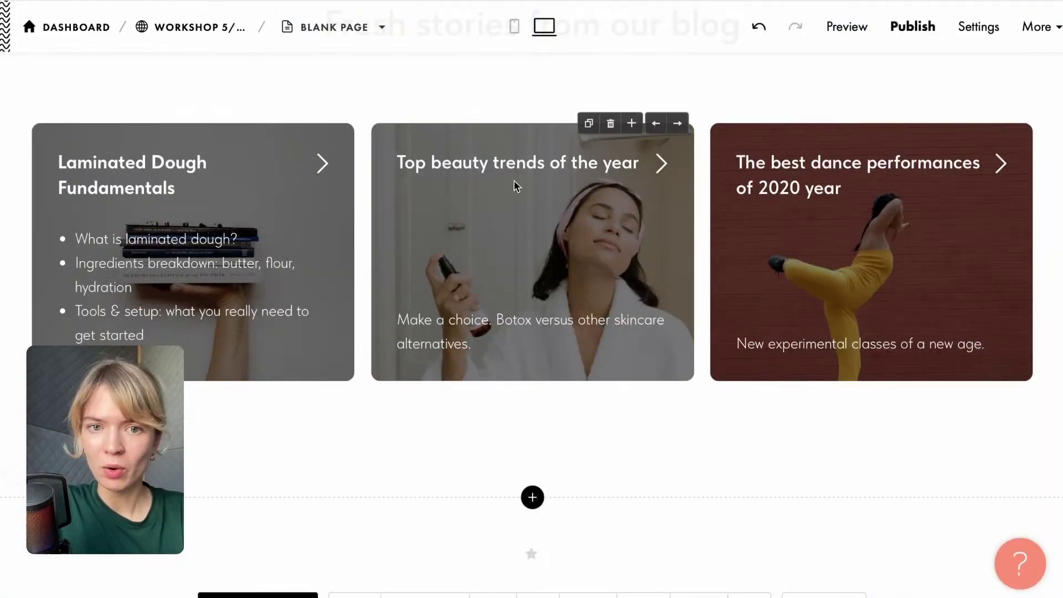
click(516, 163)
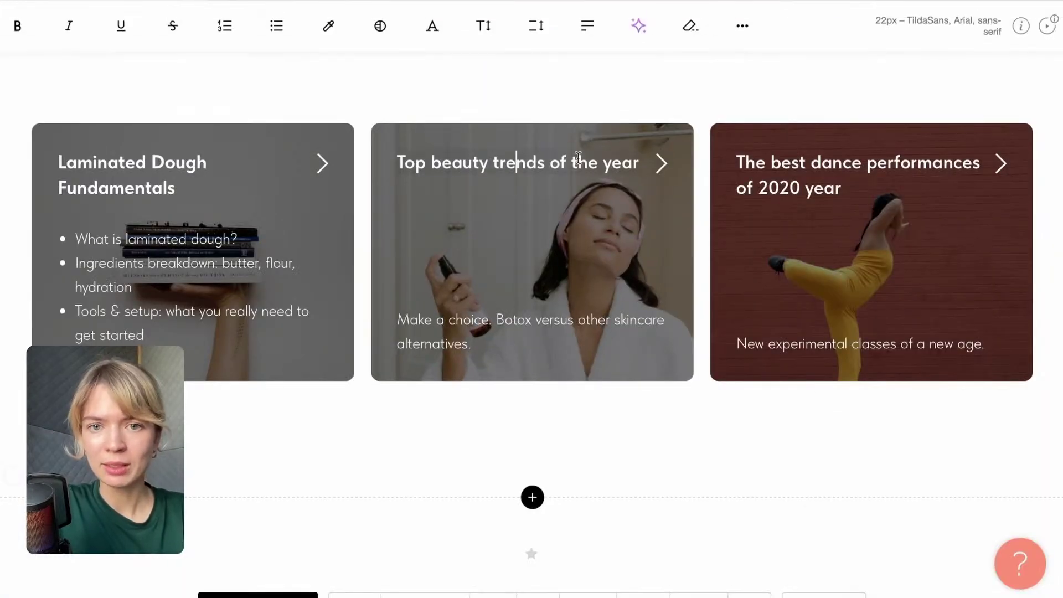
drag(642, 159, 397, 159)
key(ctrl+v)
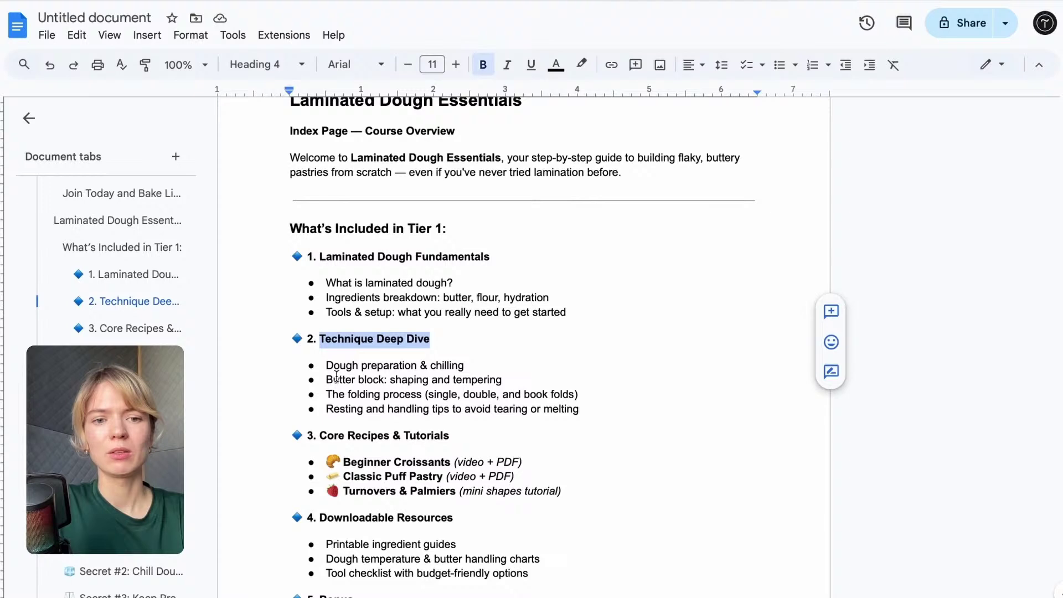
Paste the four Technique Deep Dive bullets into the middle card's description in regular weight.
drag(326, 366, 599, 405)
key(ctrl+c)
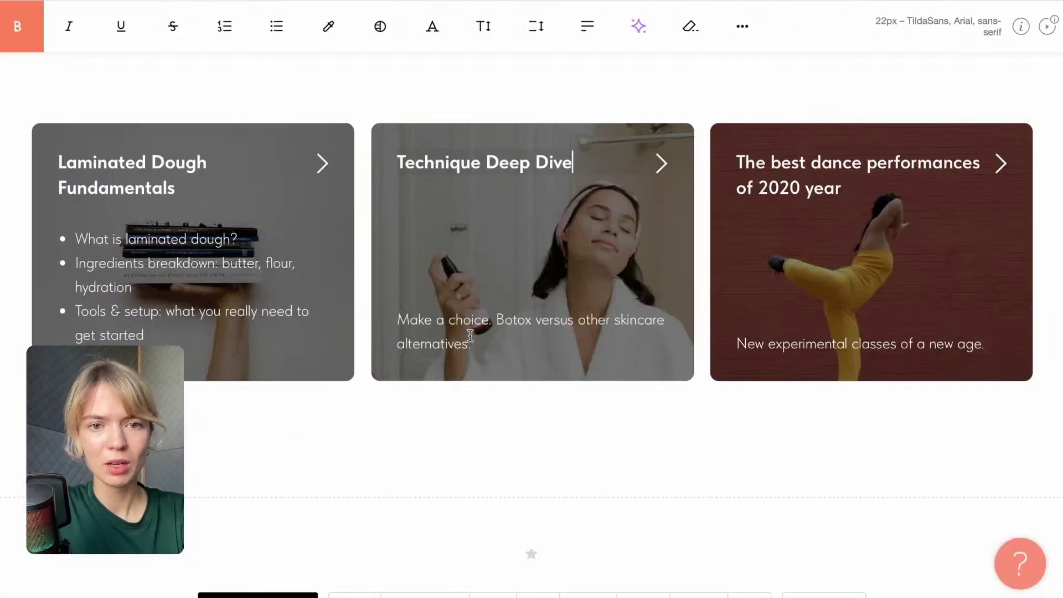
drag(471, 344, 410, 322)
key(ctrl+v)
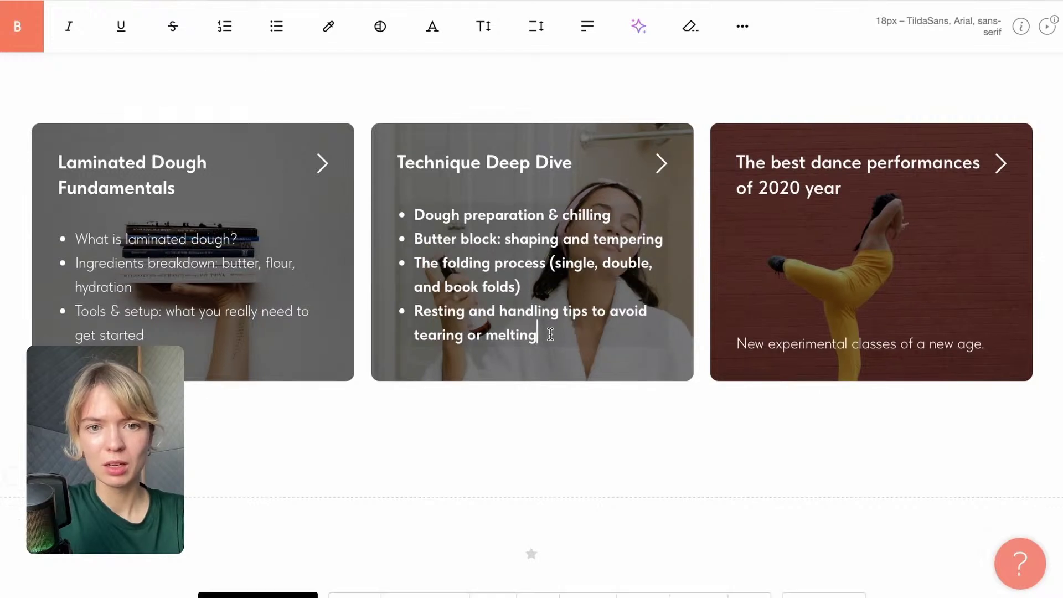
drag(550, 334, 403, 215)
click(17, 26)
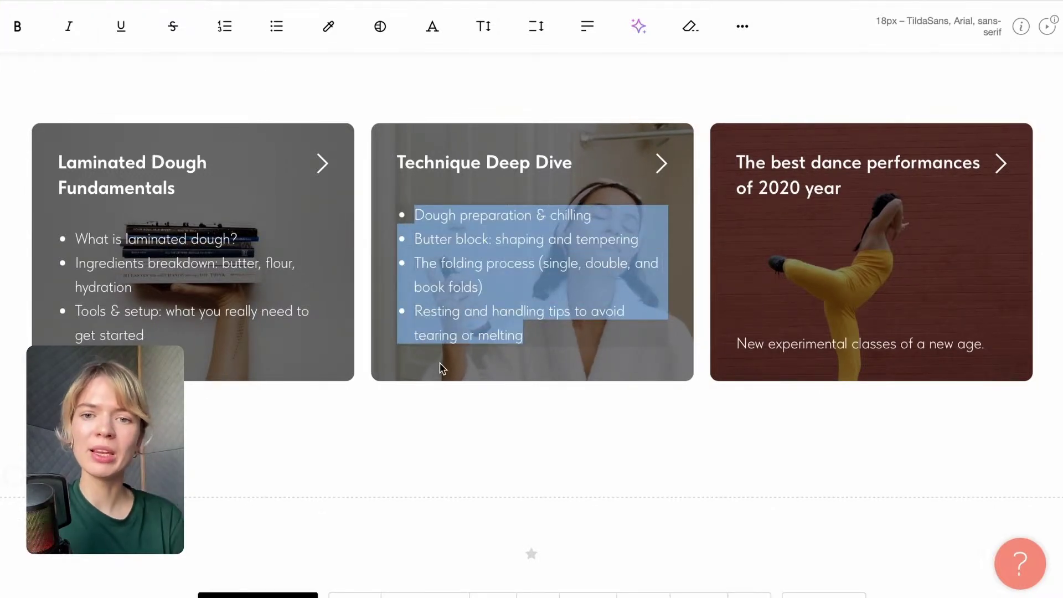
click(433, 413)
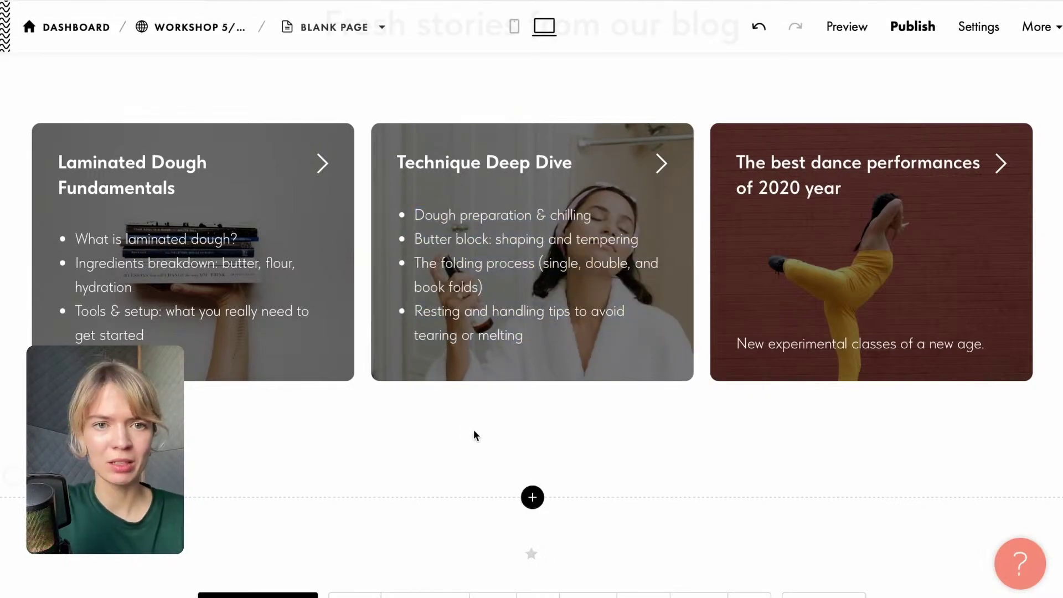
Copy the 'Core Recipes & Tutorials' heading from the Google Docs outline.
scroll(239, 218, up, 4)
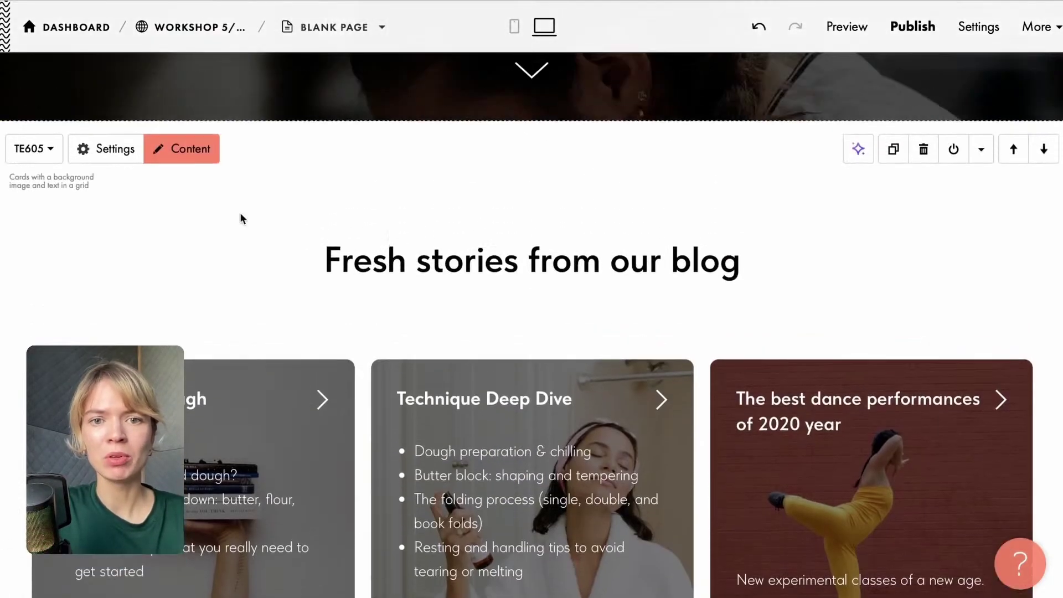
scroll(345, 356, up, 8)
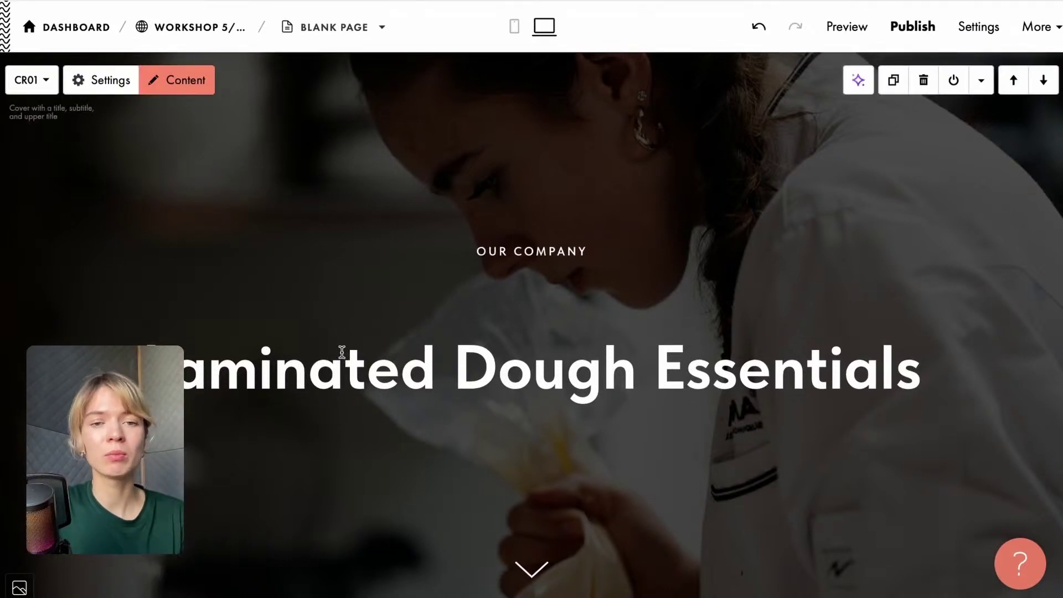
scroll(362, 355, down, 3)
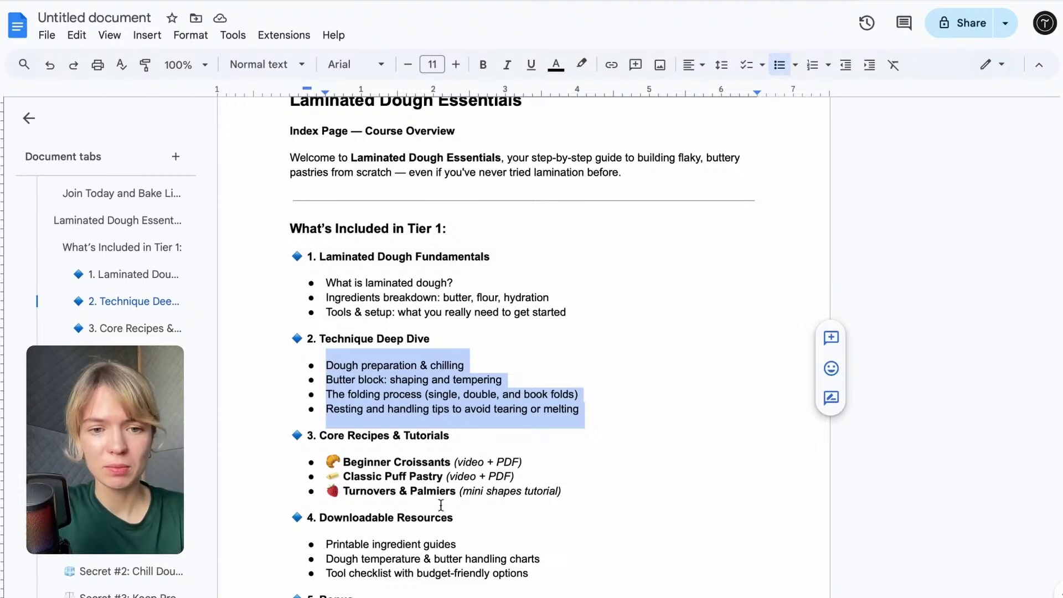
drag(501, 435, 301, 432)
key(ctrl+c)
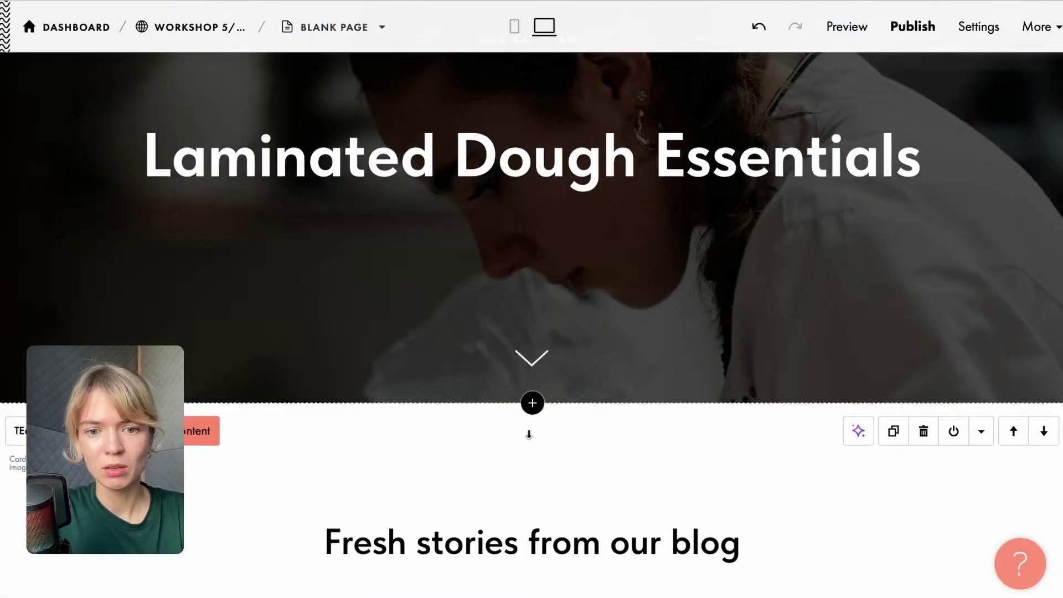
Retitle the third card 'Core Recipes & Tutorials'.
scroll(863, 385, down, 5)
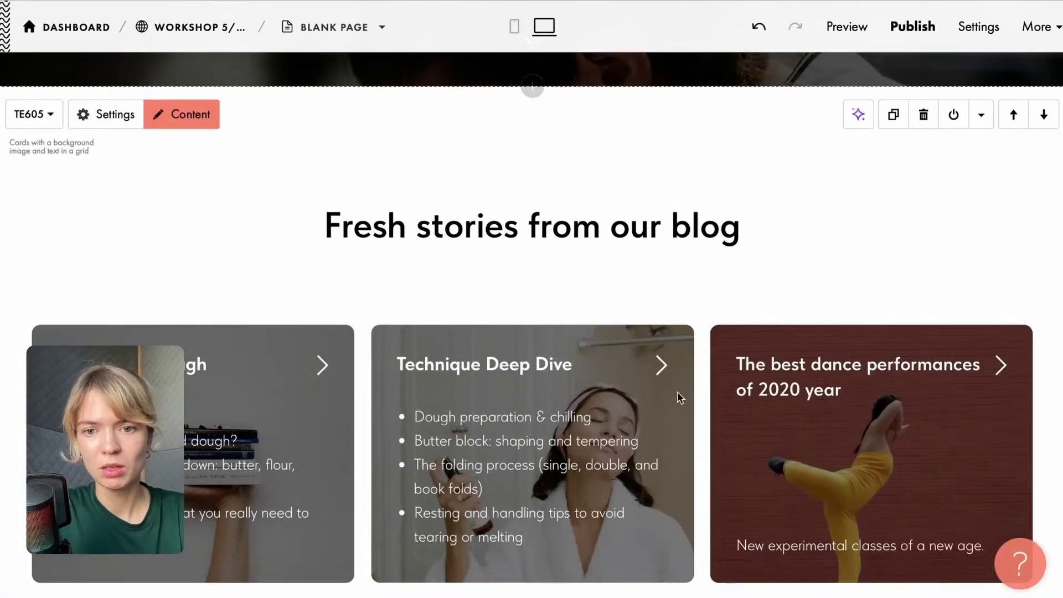
click(863, 385)
drag(863, 385, 764, 361)
key(ctrl+v)
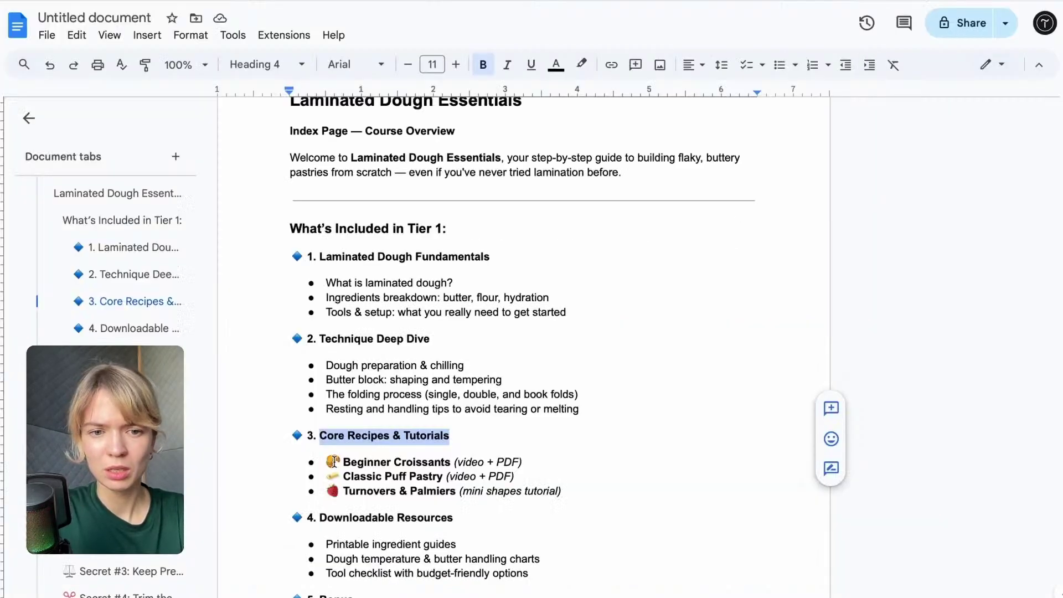
Paste the three recipe lines over the third card's old description.
drag(334, 461, 560, 491)
key(ctrl+c)
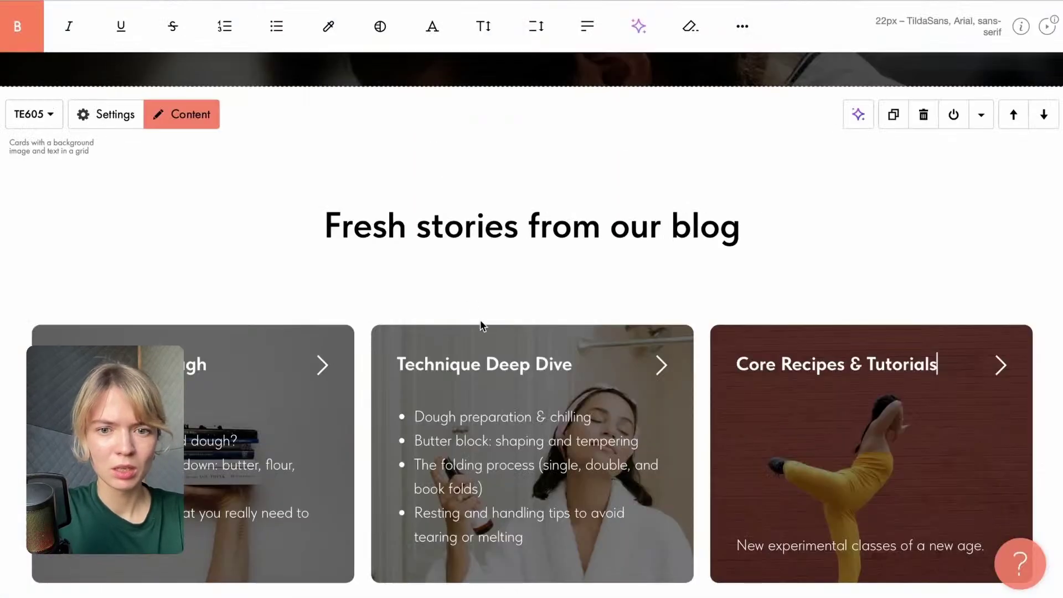
click(846, 545)
drag(983, 540, 731, 544)
key(ctrl+v)
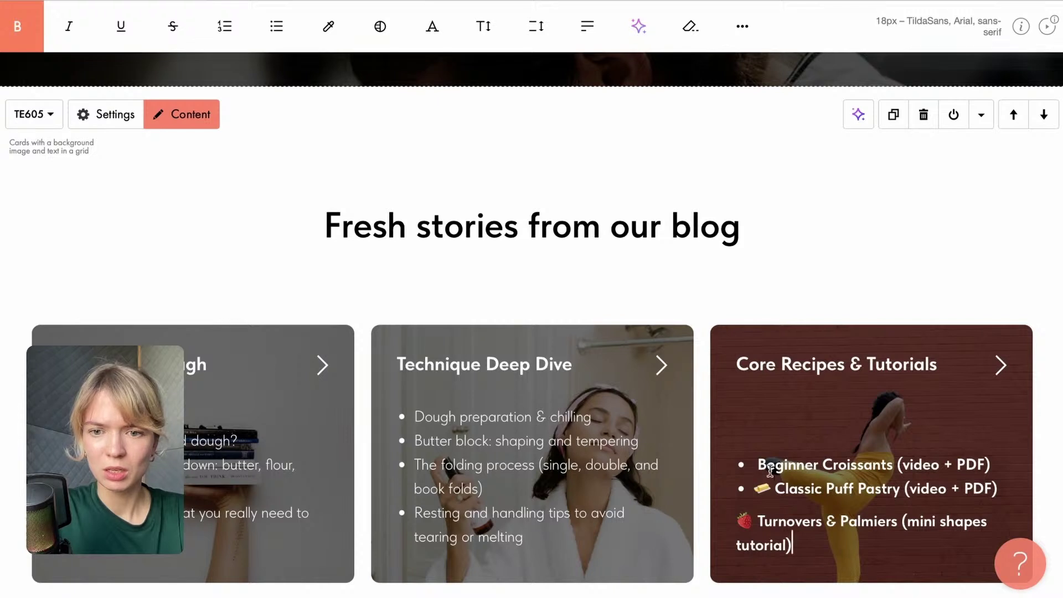
Remove the emojis, put Turnovers & Palmiers on its own line, and un-bold the recipe bullets.
key(BackSpace)
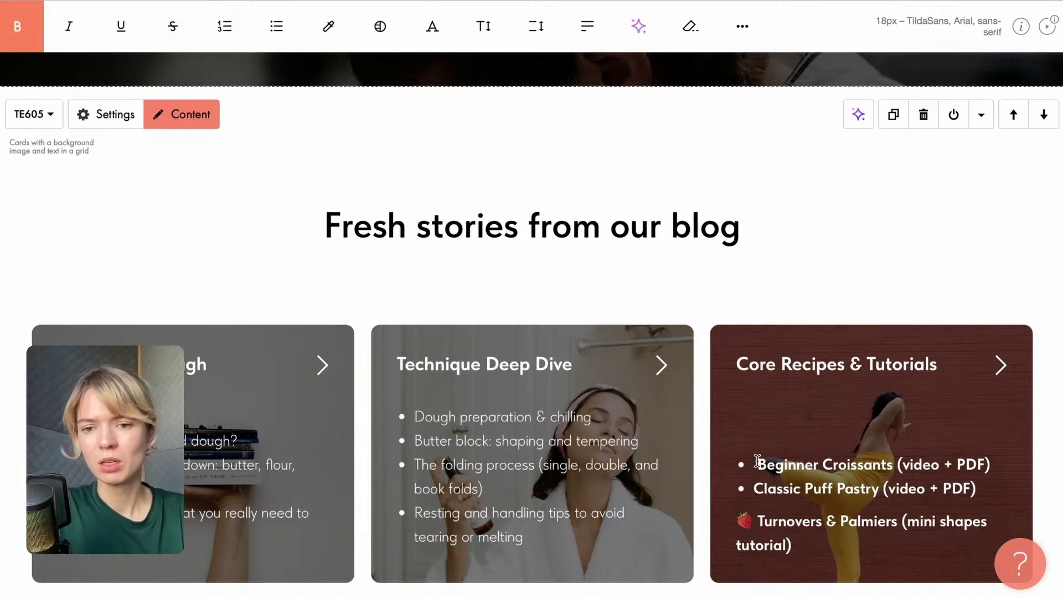
click(757, 461)
key(BackSpace)
key(BackSpace)
key(BackSpace)
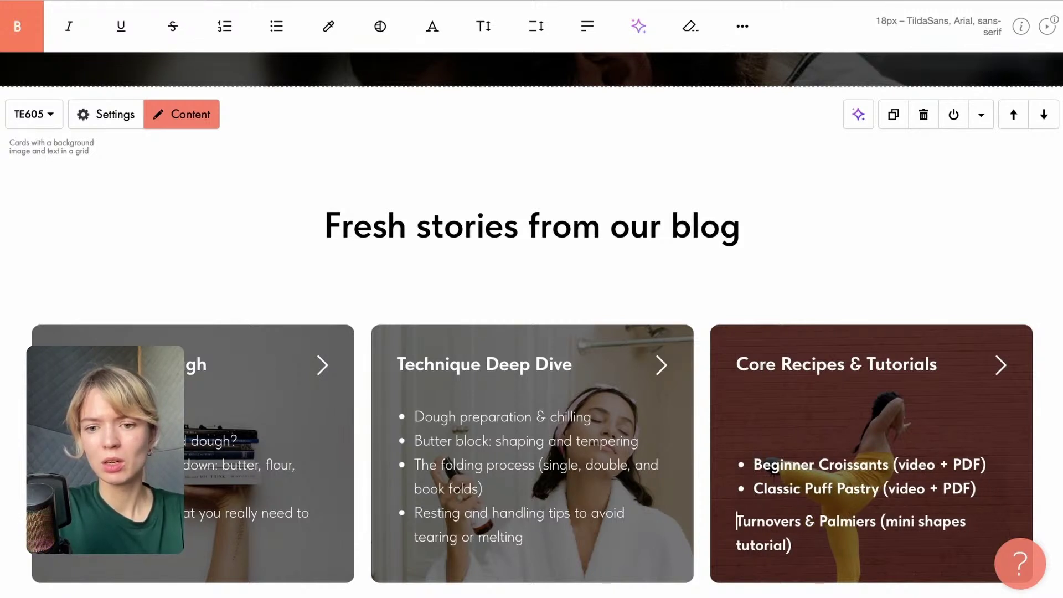
key(Return)
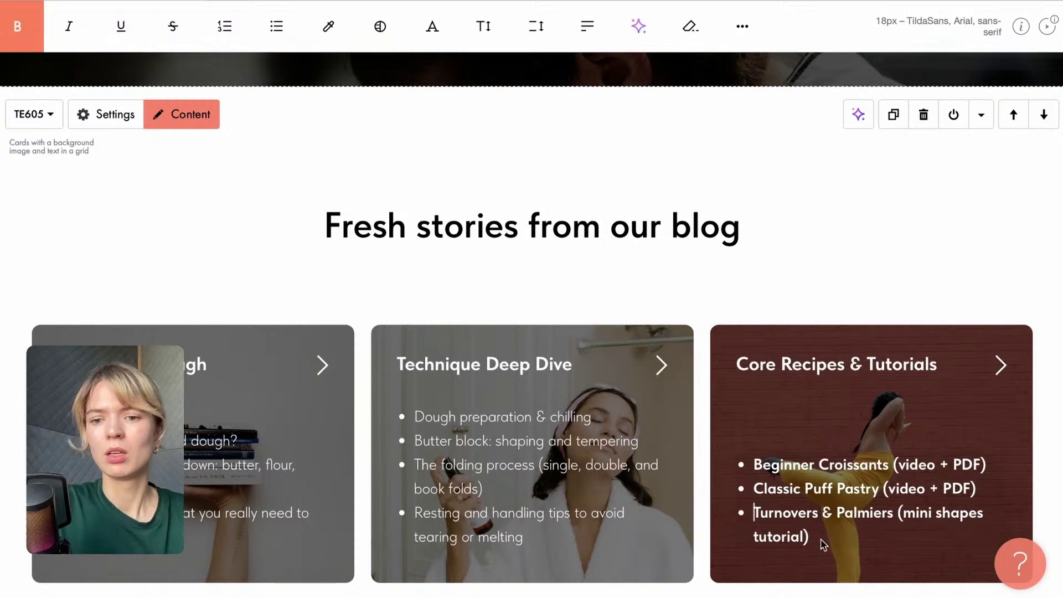
drag(823, 537, 763, 467)
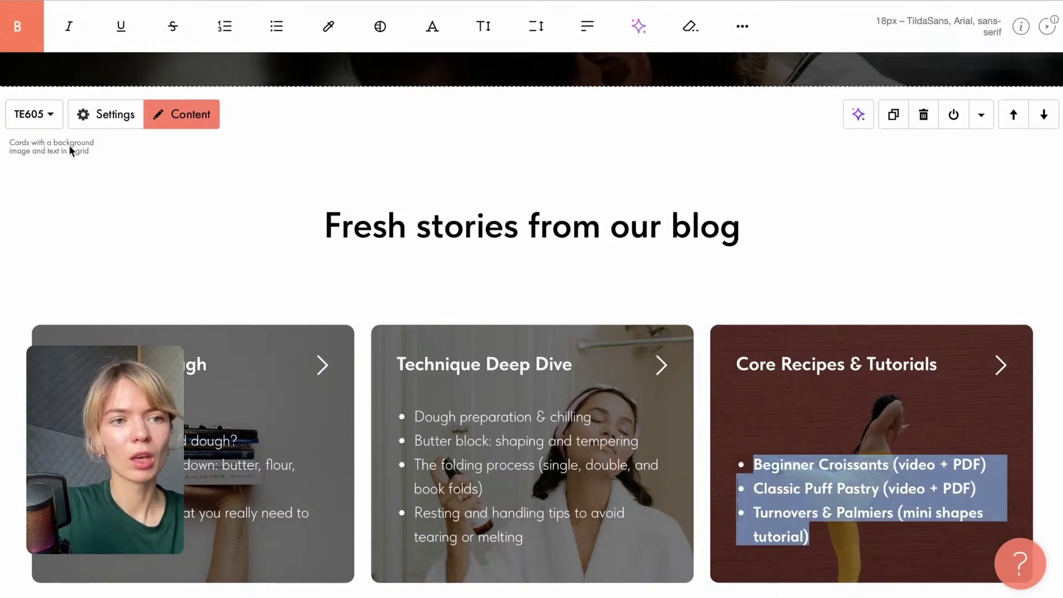
click(17, 26)
click(188, 198)
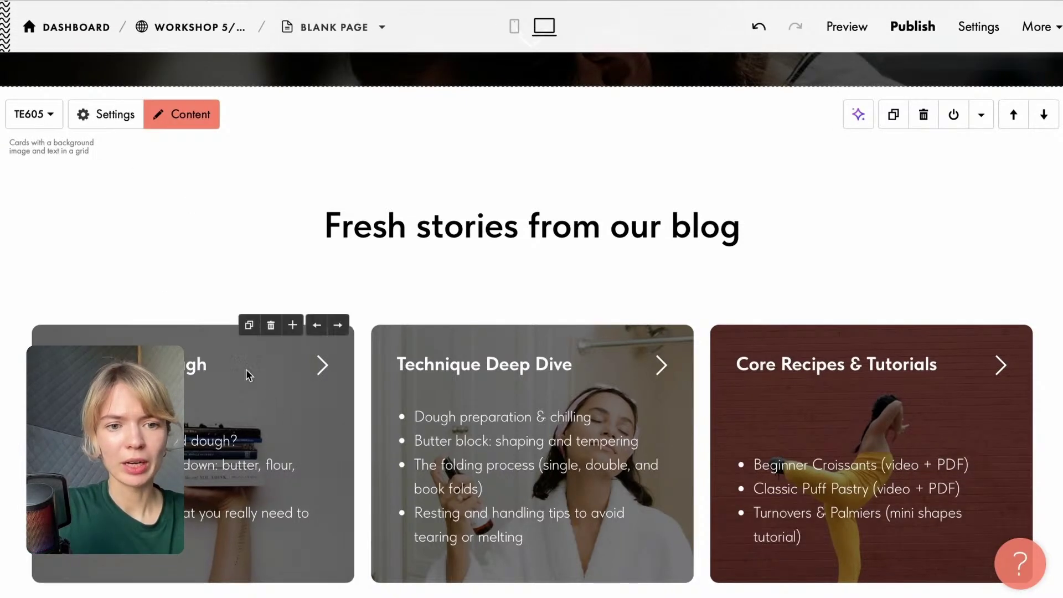
Give the first card a stock baking photo, after searching 'bakery' and then 'baking'.
click(182, 114)
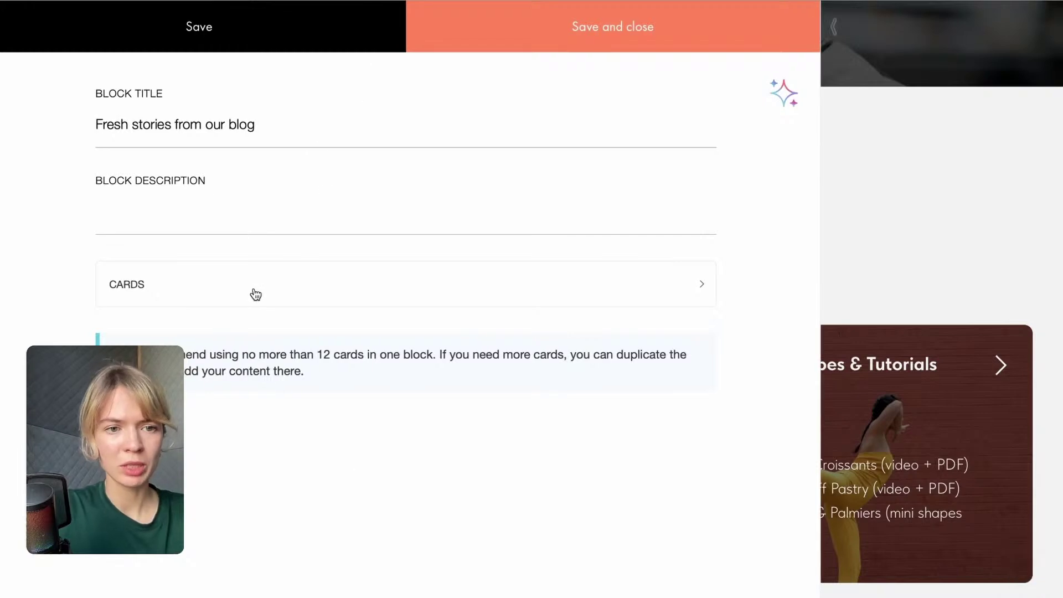
click(253, 292)
scroll(251, 294, down, 3)
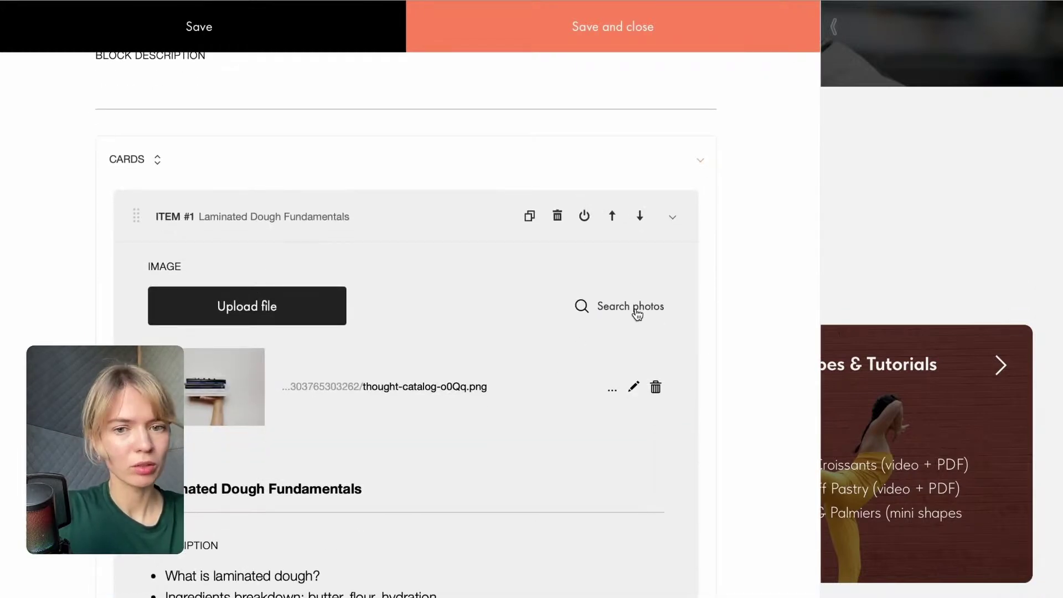
click(636, 313)
click(539, 131)
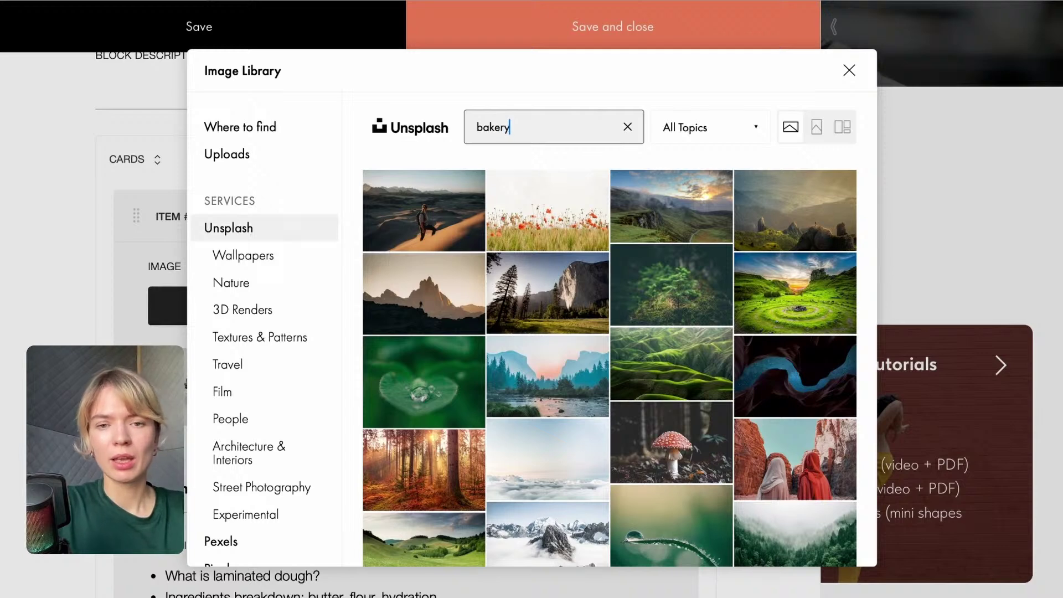
text(bakery)
key(Return)
scroll(631, 222, down, 4)
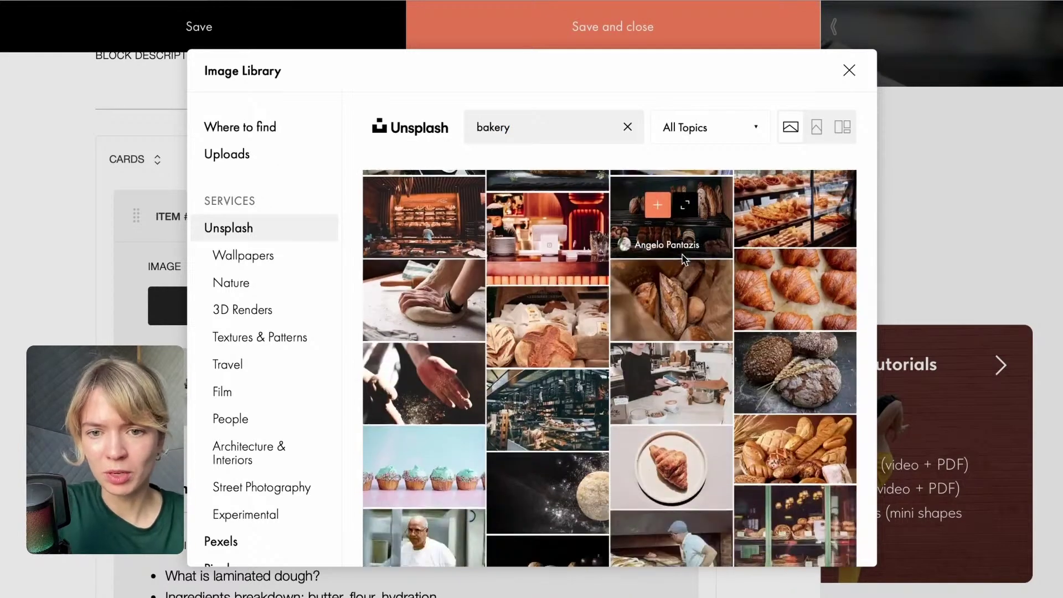
scroll(576, 421, down, 2)
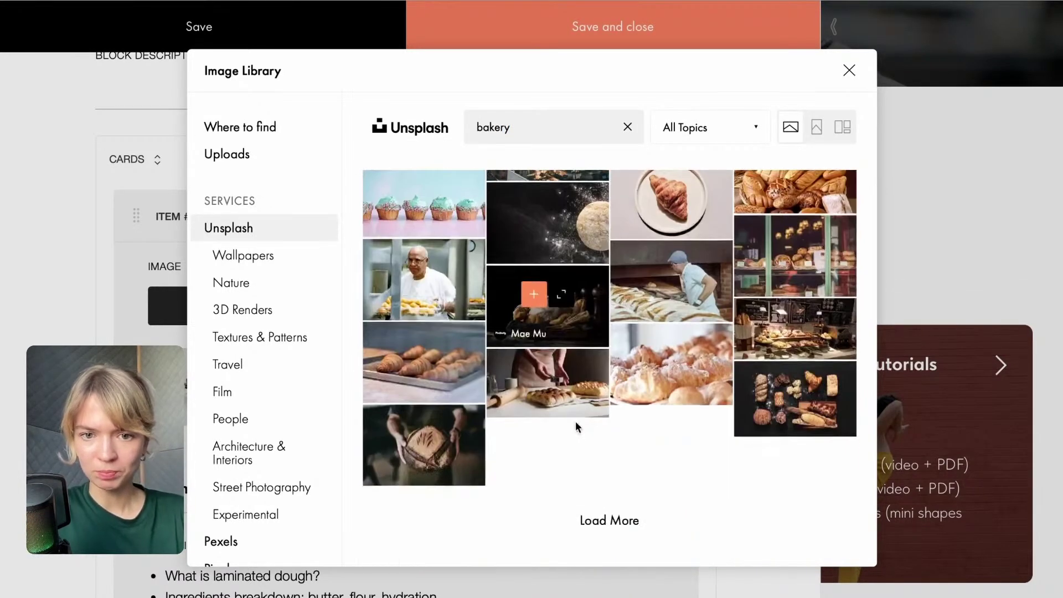
click(592, 524)
scroll(592, 425, down, 9)
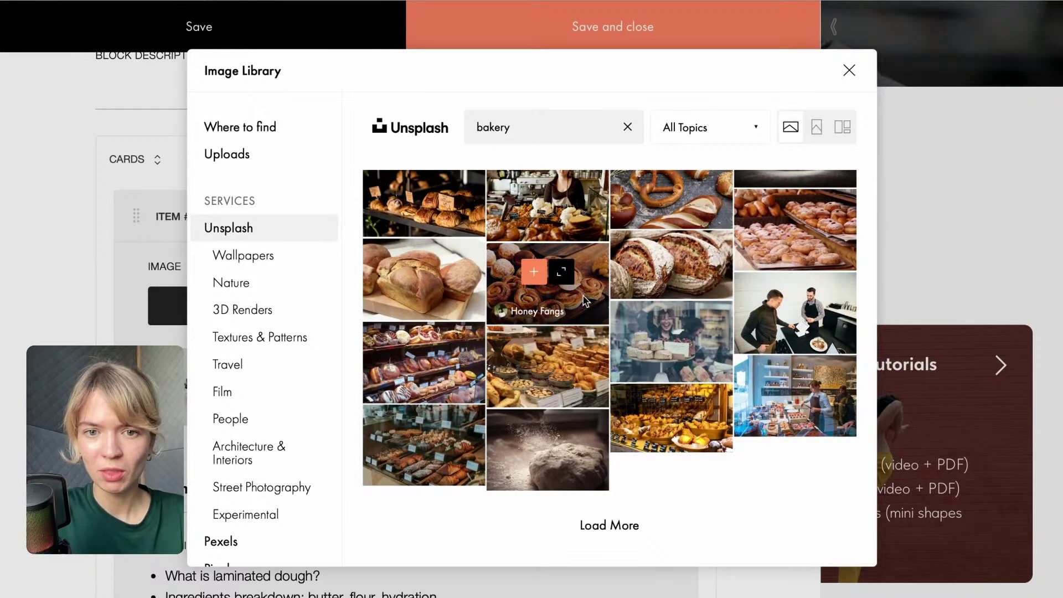
click(527, 128)
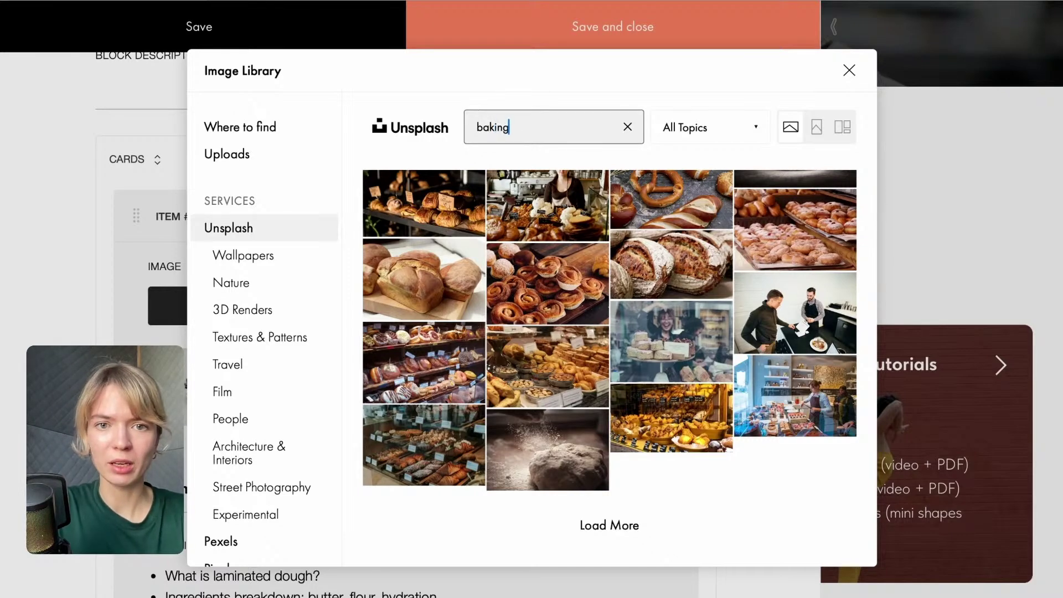
key(Return)
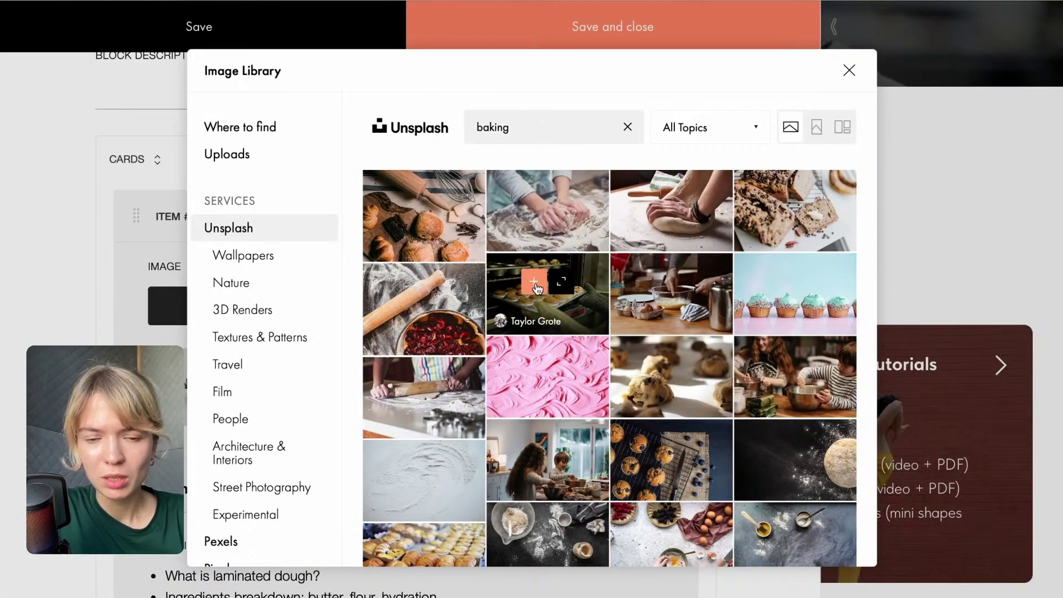
click(538, 288)
scroll(483, 372, down, 4)
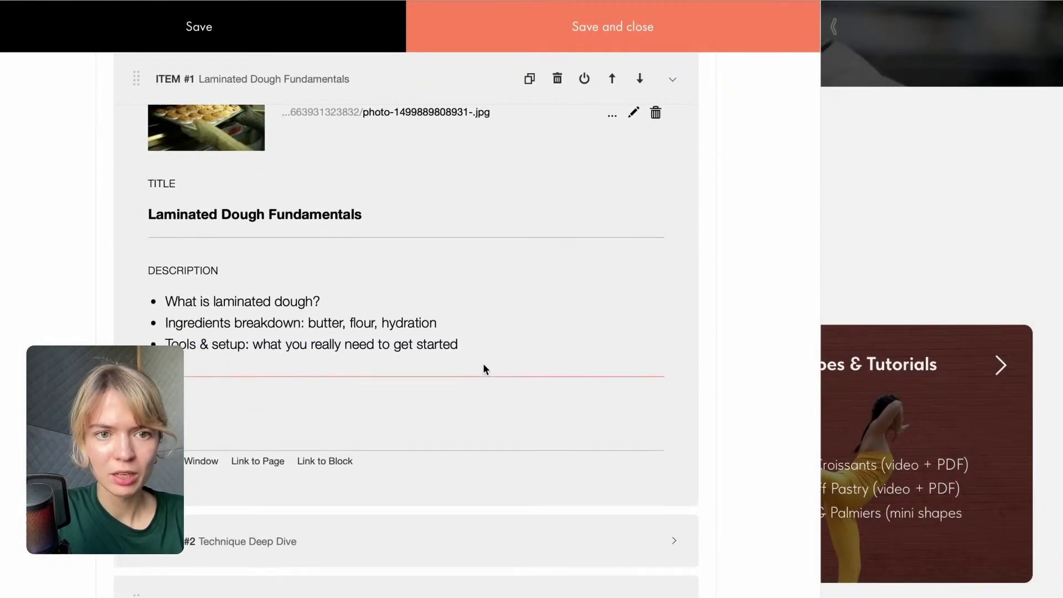
scroll(495, 257, up, 2)
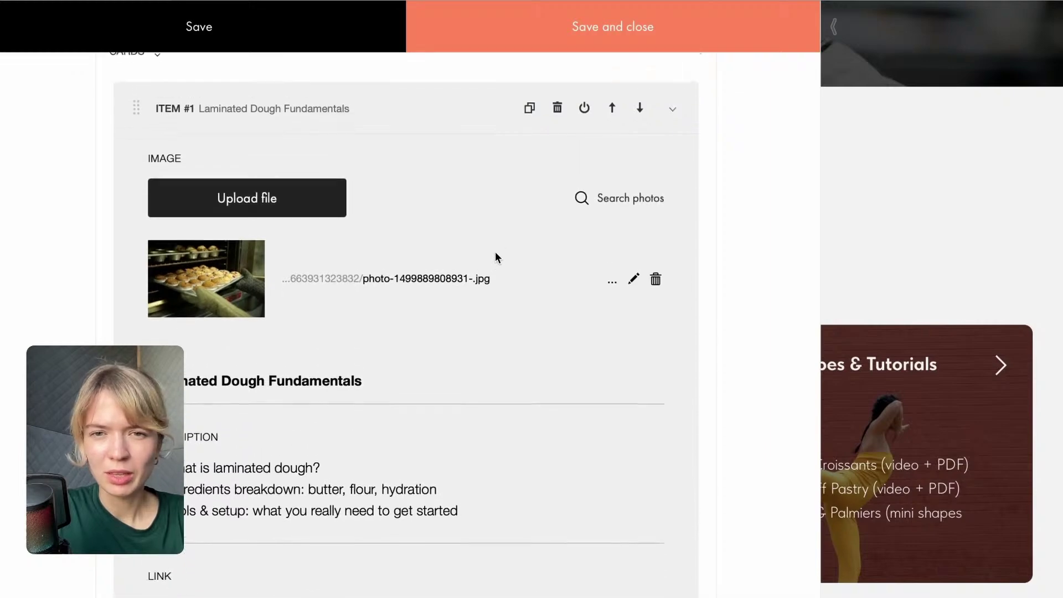
Replace the first card's image with a laminated dough stock photo.
click(603, 206)
click(466, 137)
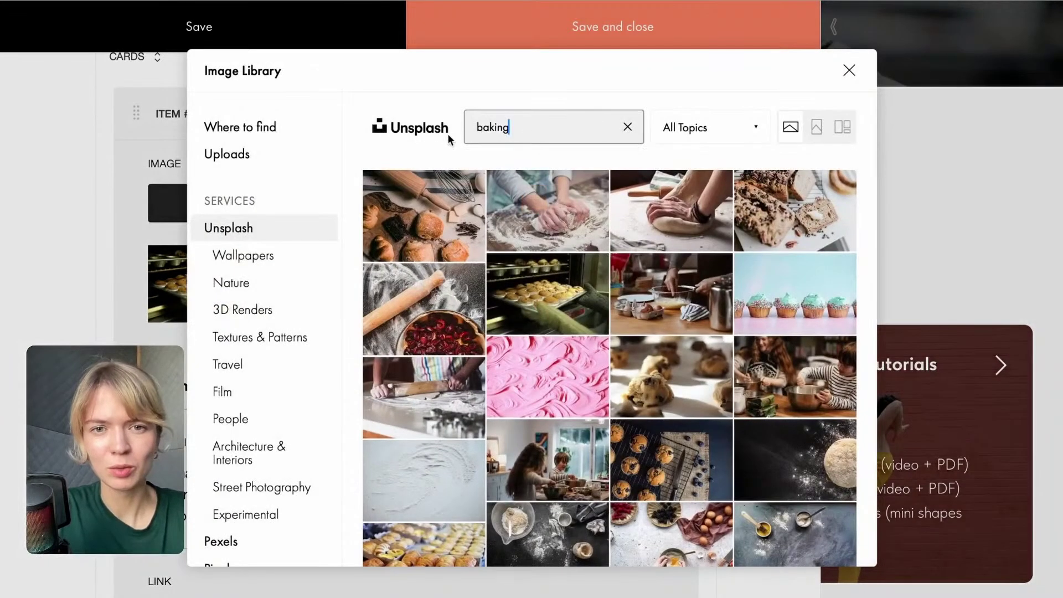
key(BackSpace)
key(BackSpace)
key(BackSpace)
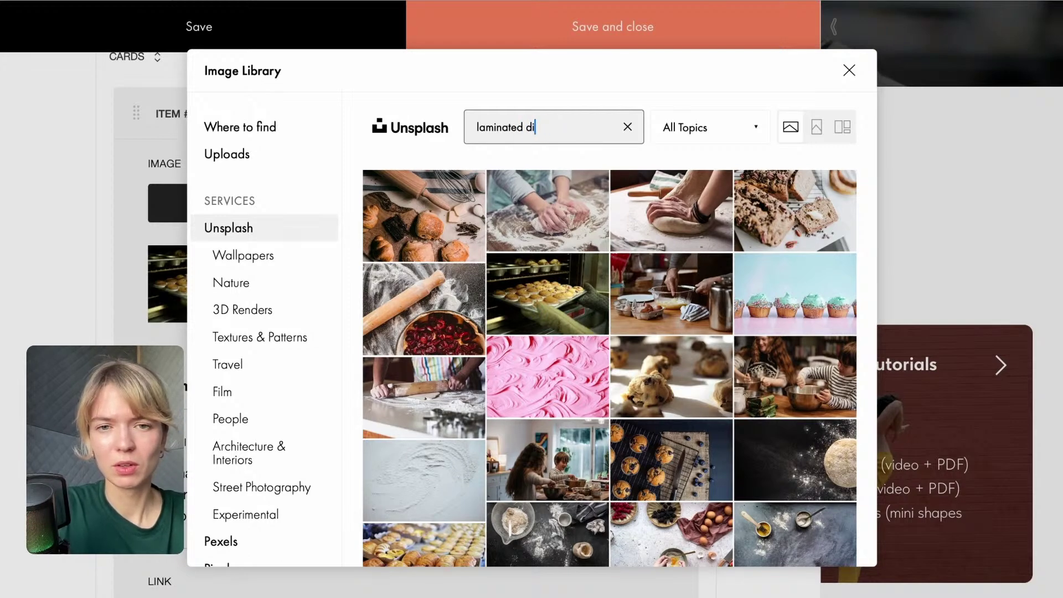
key(Return)
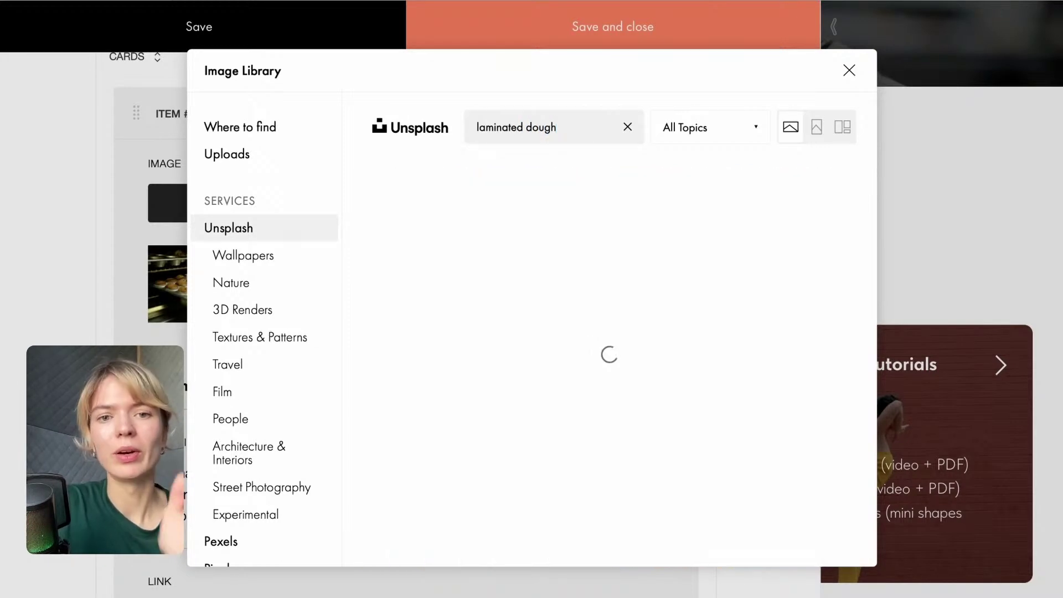
scroll(588, 382, down, 2)
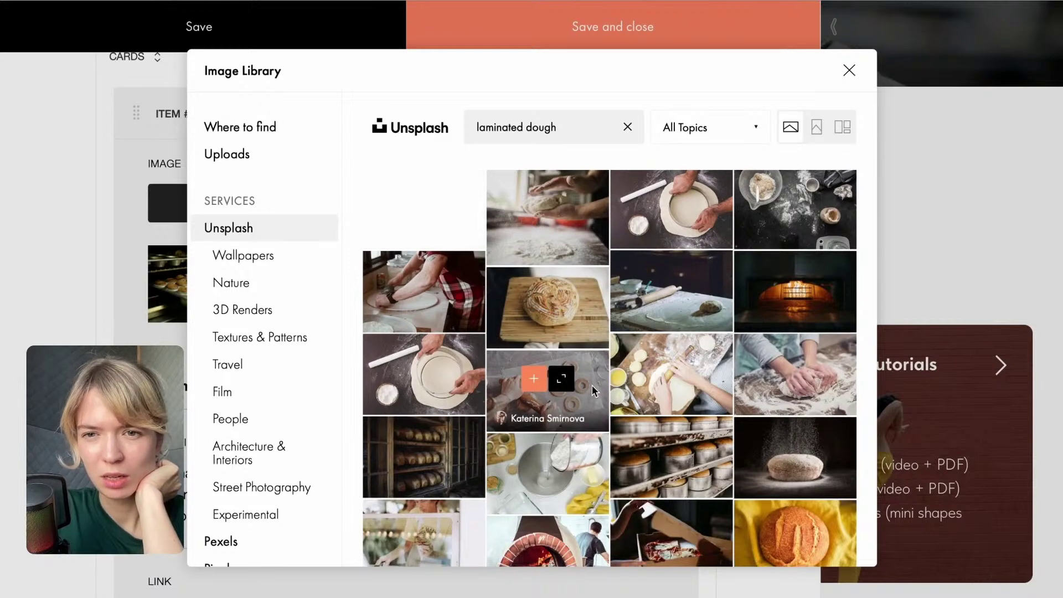
scroll(556, 241, down, 3)
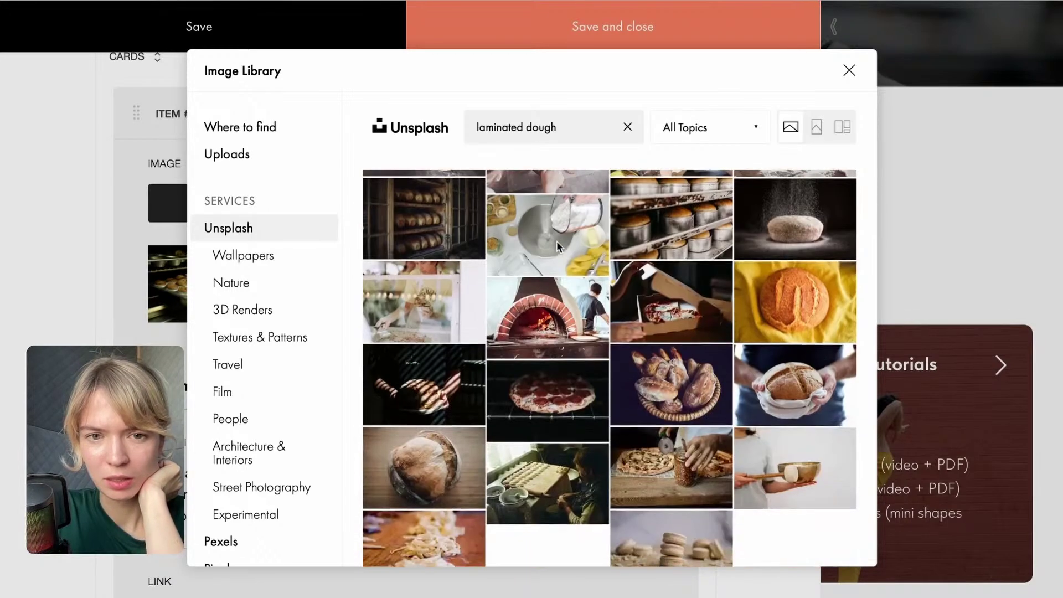
scroll(557, 244, down, 2)
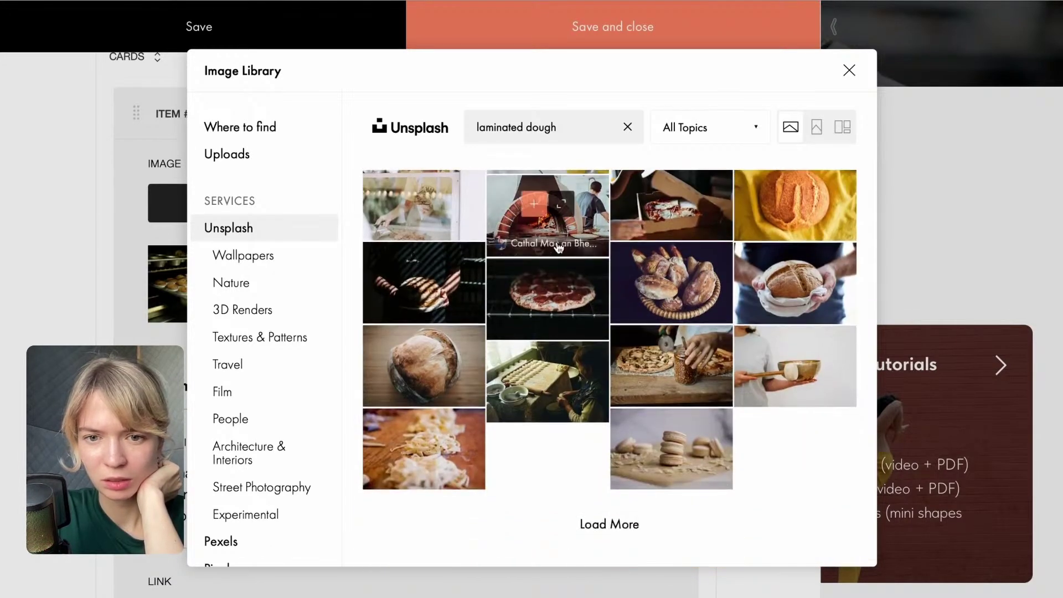
scroll(558, 247, up, 6)
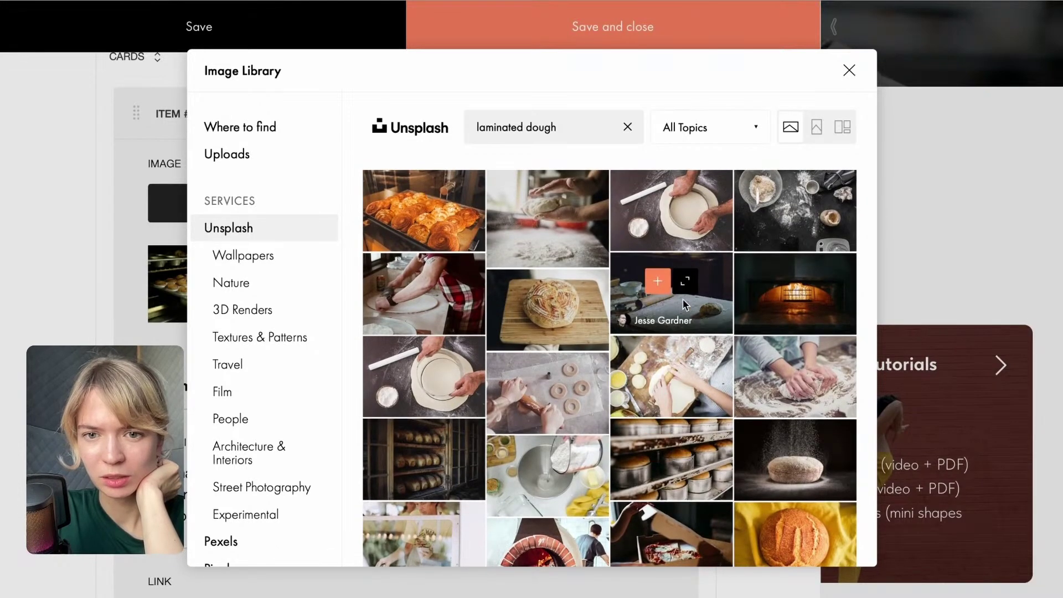
click(656, 284)
Upload the fourth screenshot as the Technique Deep Dive card's image.
scroll(277, 424, down, 8)
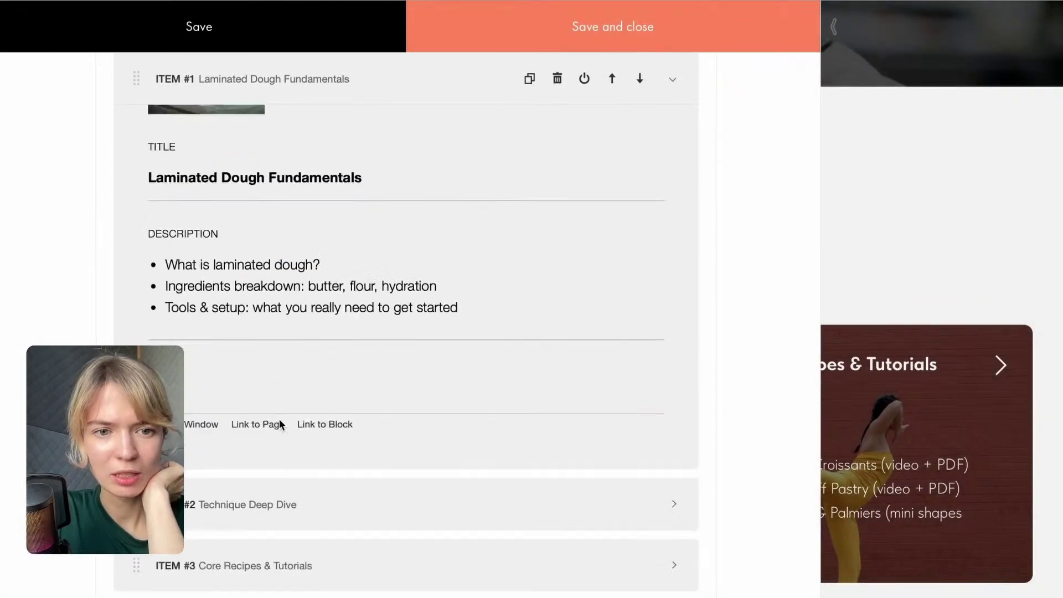
click(332, 284)
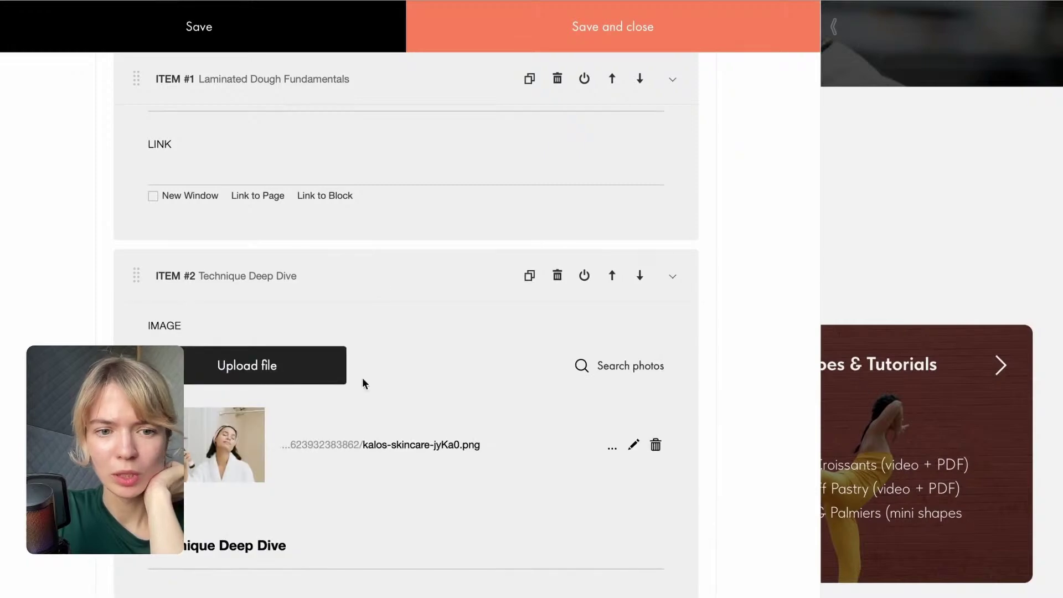
click(275, 367)
click(524, 308)
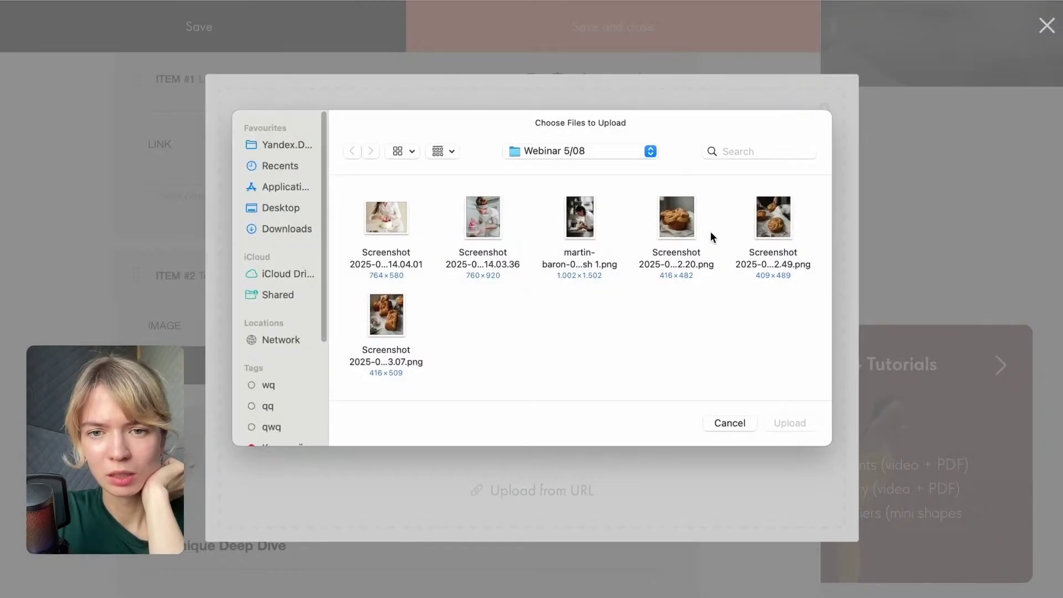
click(681, 219)
click(788, 424)
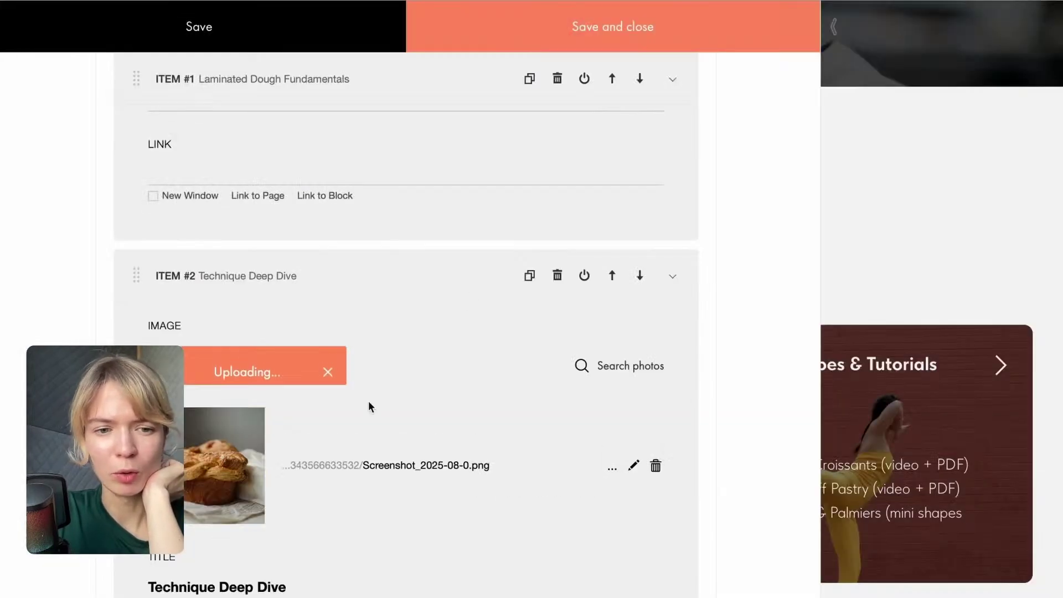
Upload the pastry screenshot to the Core Recipes & Tutorials card and save the content.
scroll(349, 500, down, 5)
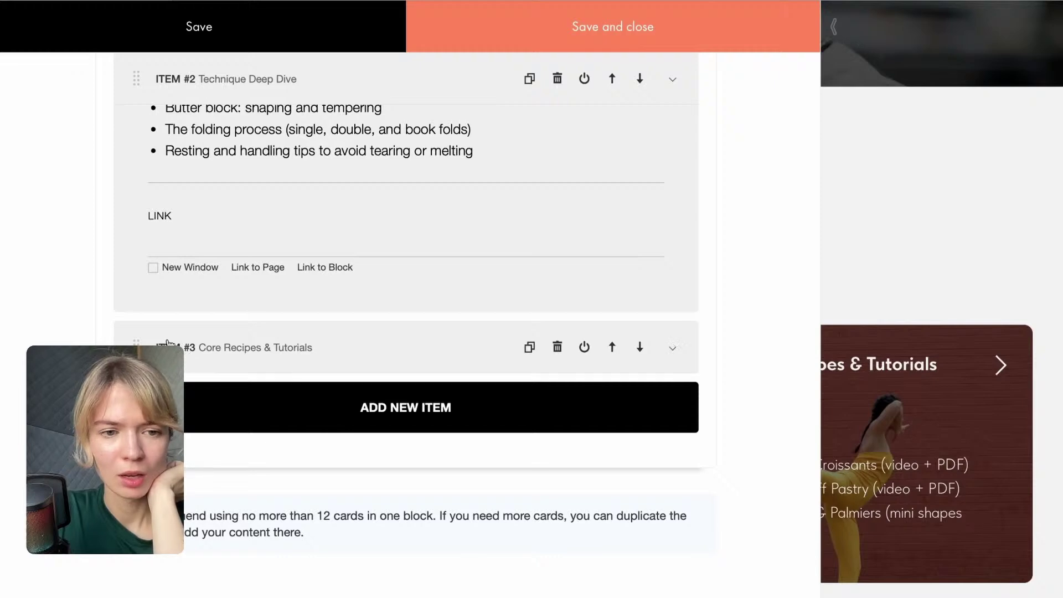
click(168, 344)
click(235, 443)
click(557, 329)
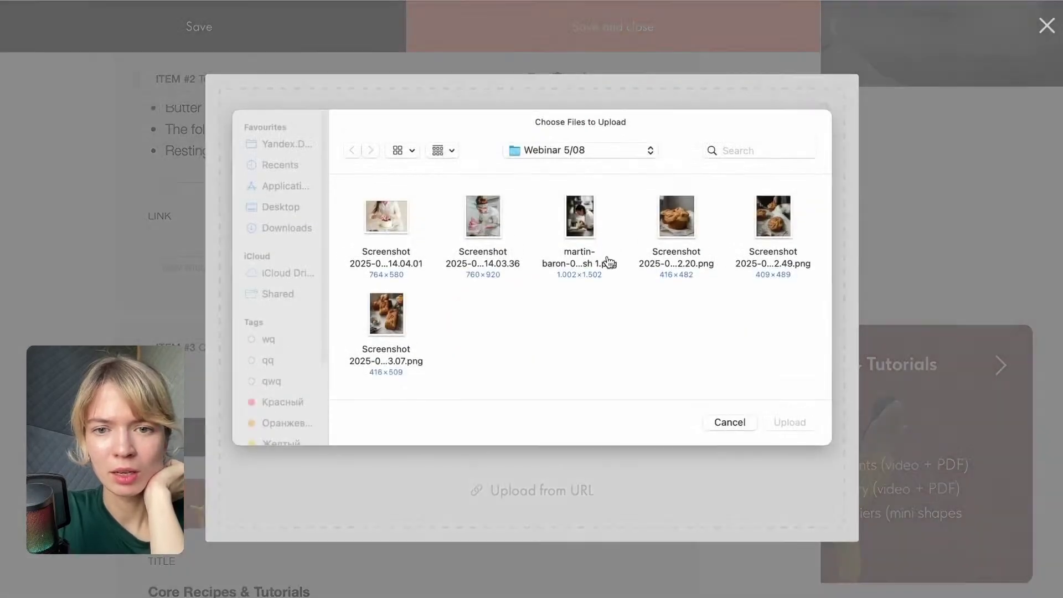
click(772, 208)
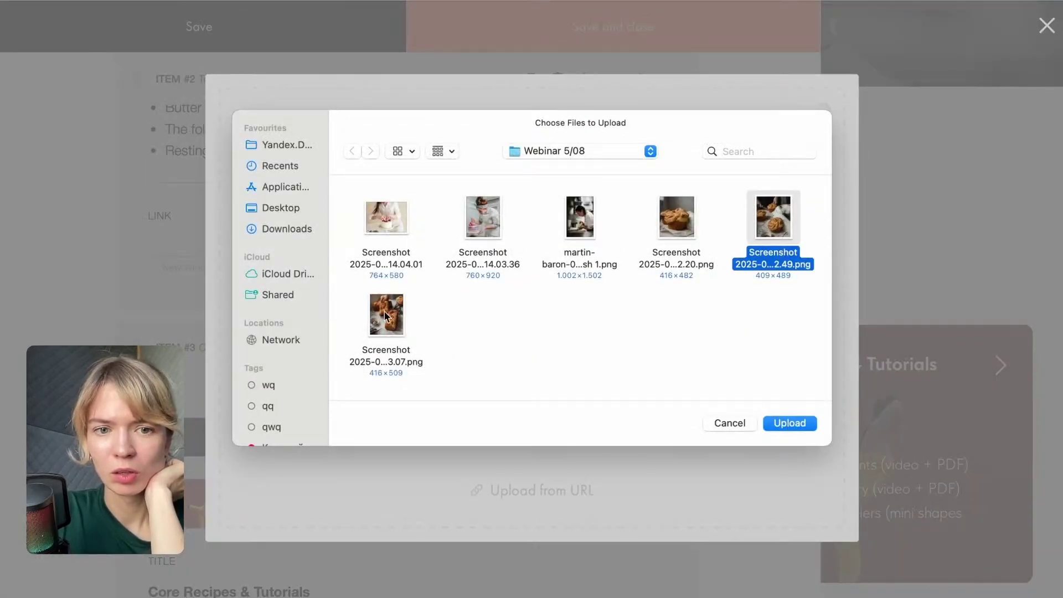
click(386, 315)
click(792, 423)
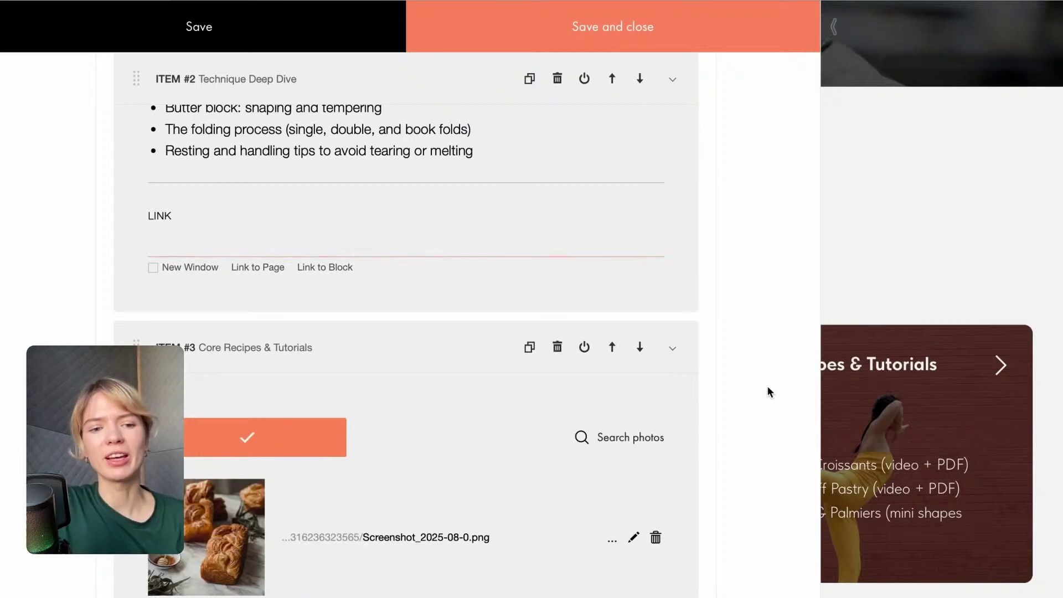
click(612, 26)
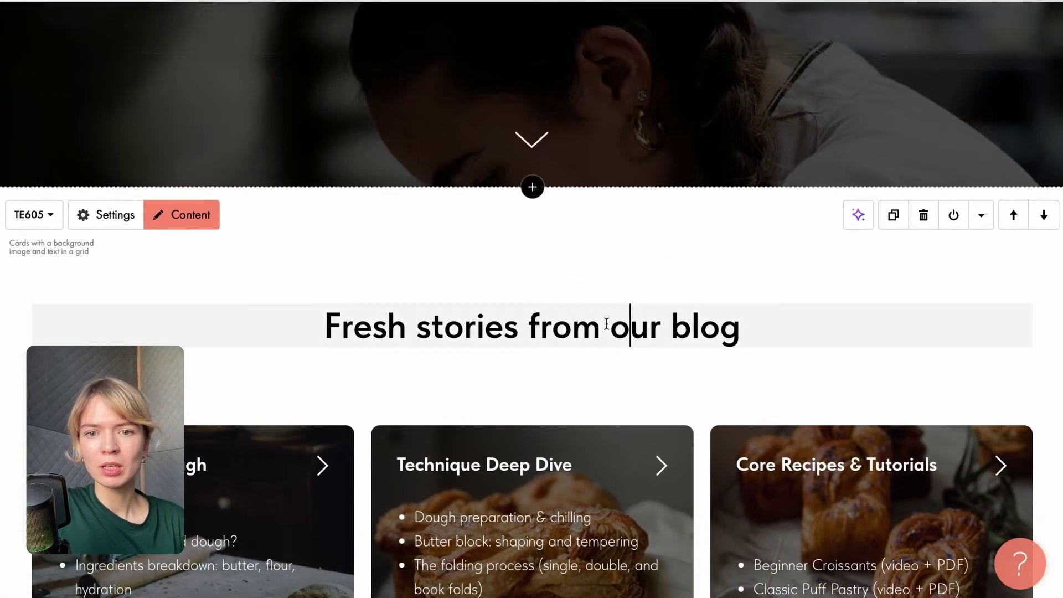
Replace the 'Fresh stories from our blog' heading with 'Explore the recourses'.
click(615, 325)
triple_click(629, 325)
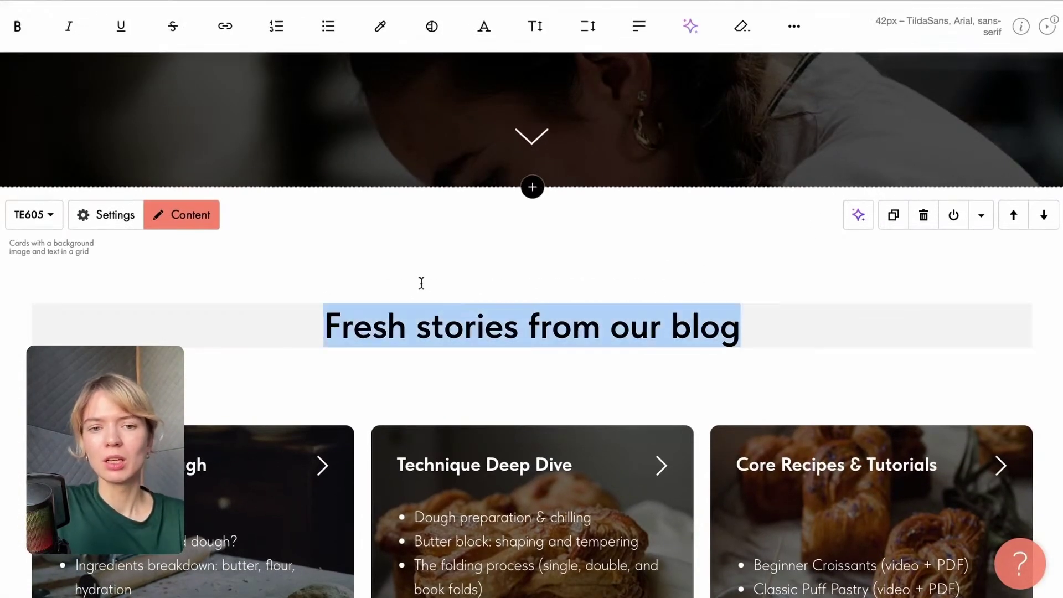
text(Explr)
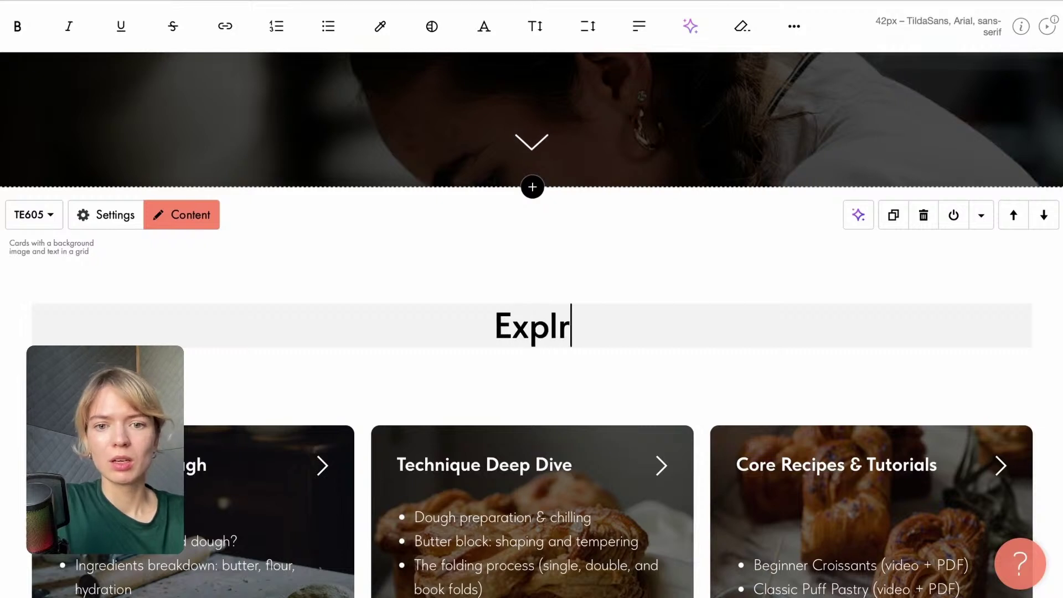
key(BackSpace)
text(ore )
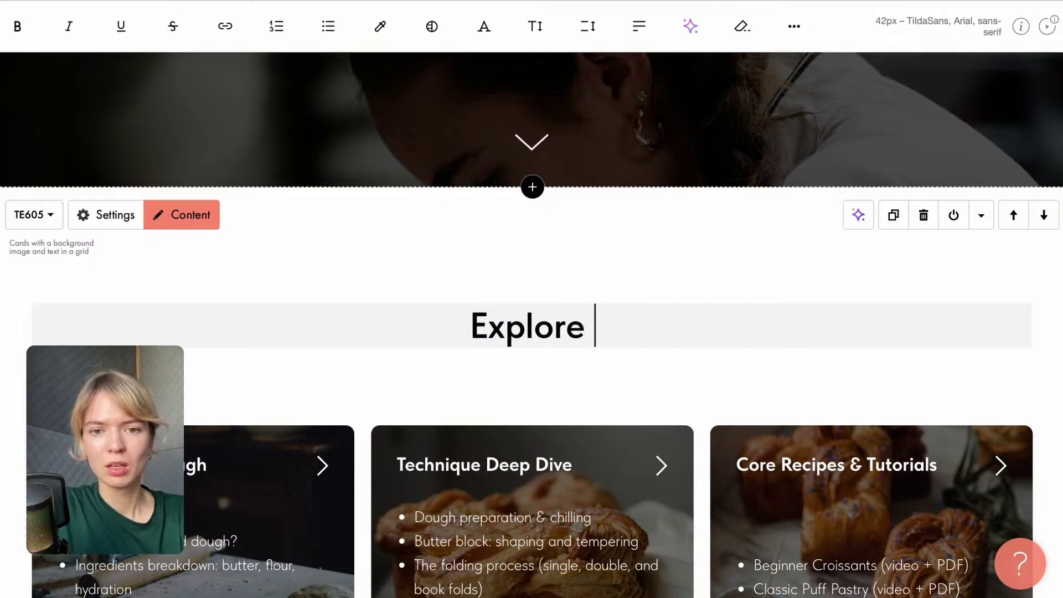
text(the re)
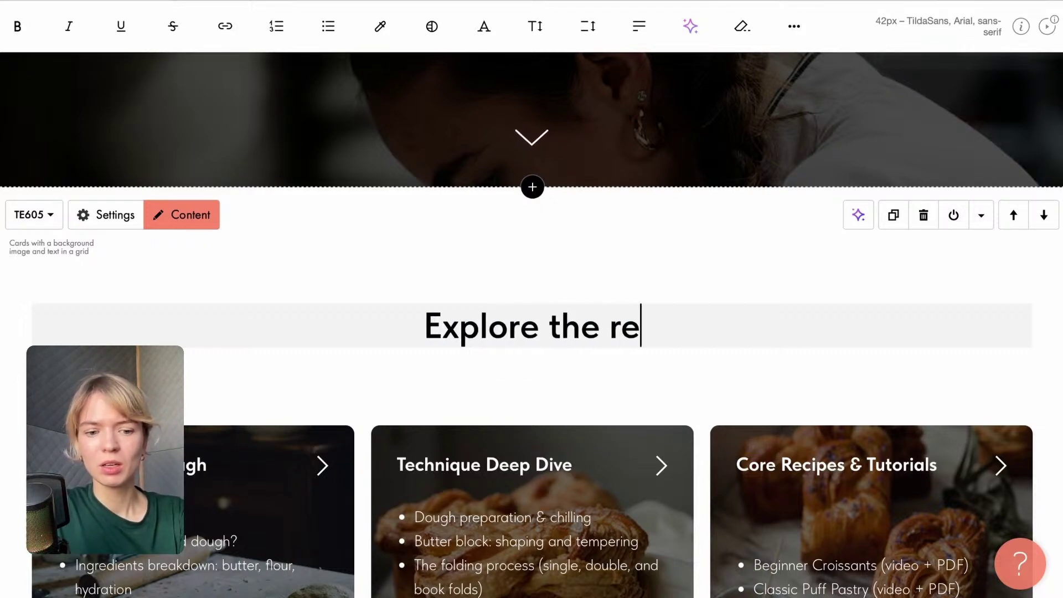
text(courses)
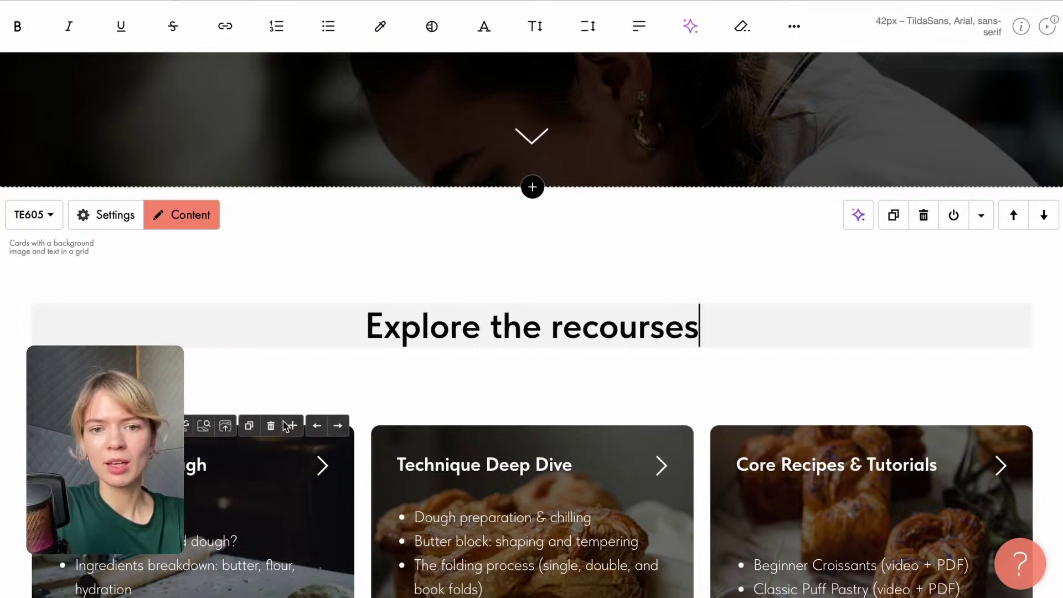
key(Escape)
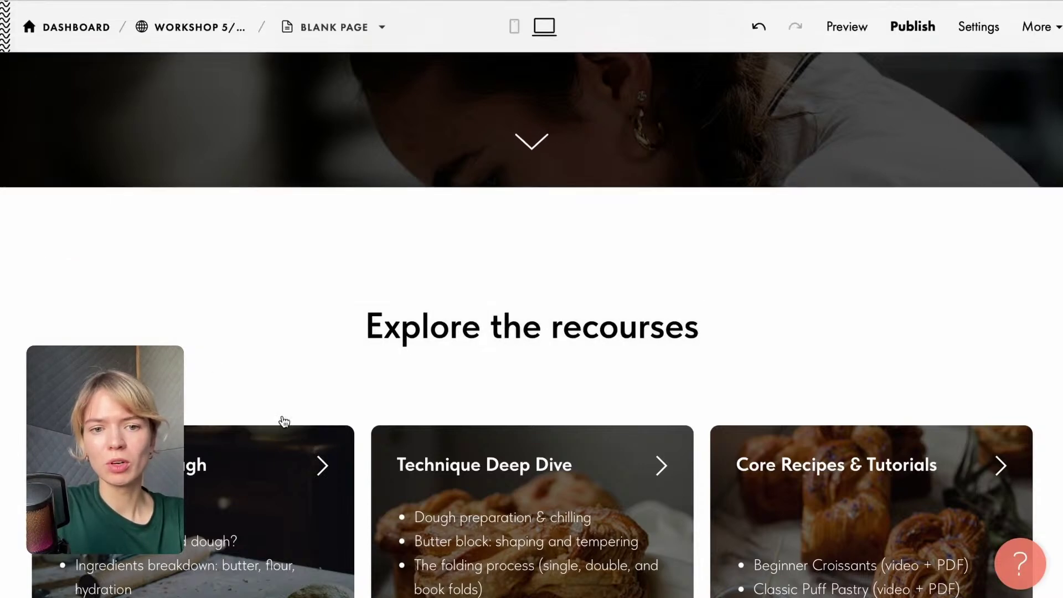
scroll(576, 363, down, 6)
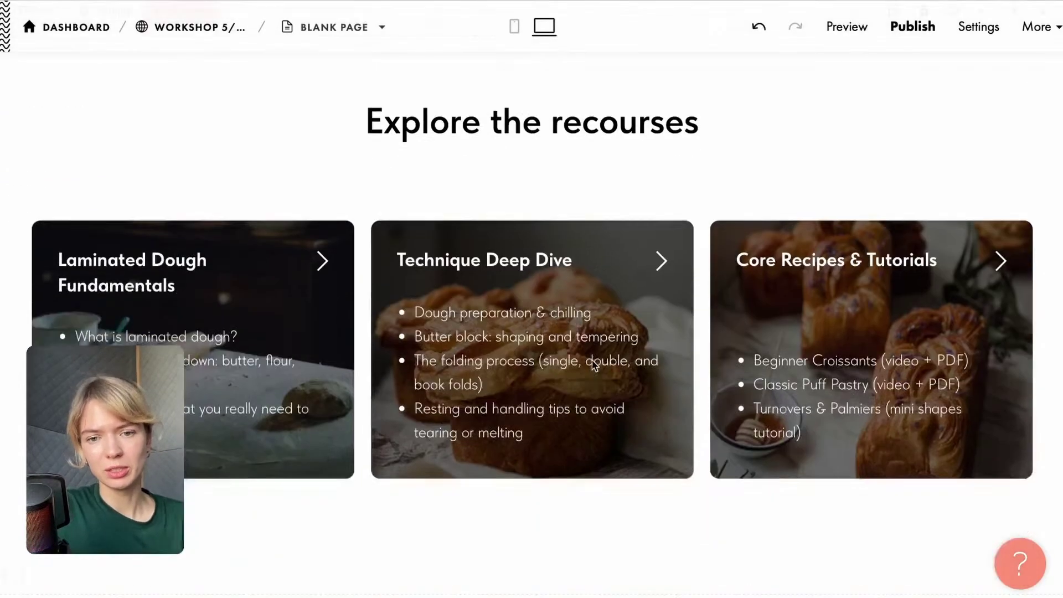
scroll(592, 365, up, 10)
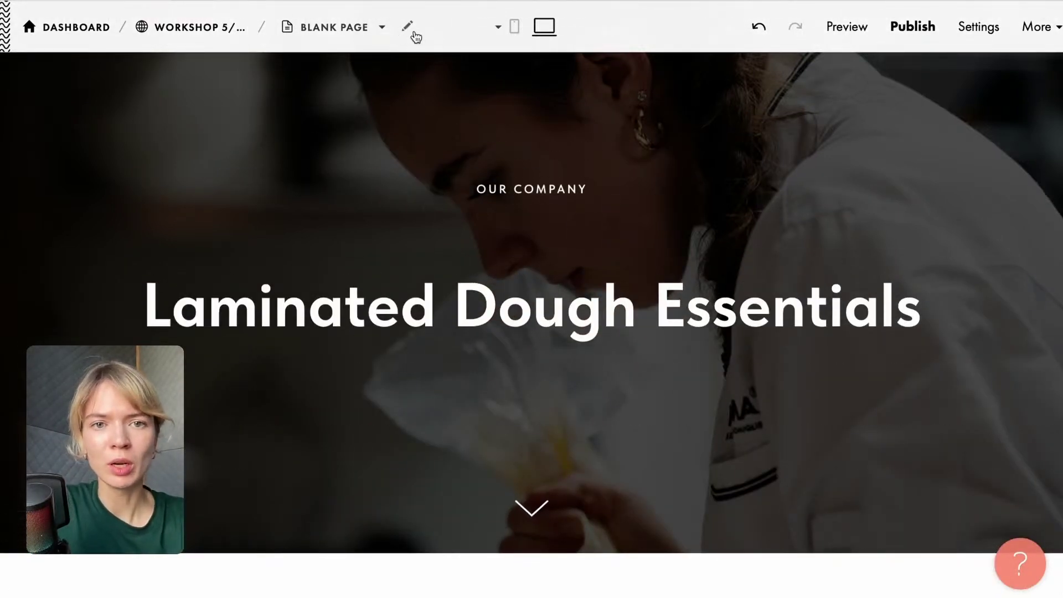
Rename the current page to 'Tier 1'.
click(407, 29)
text(Tie)
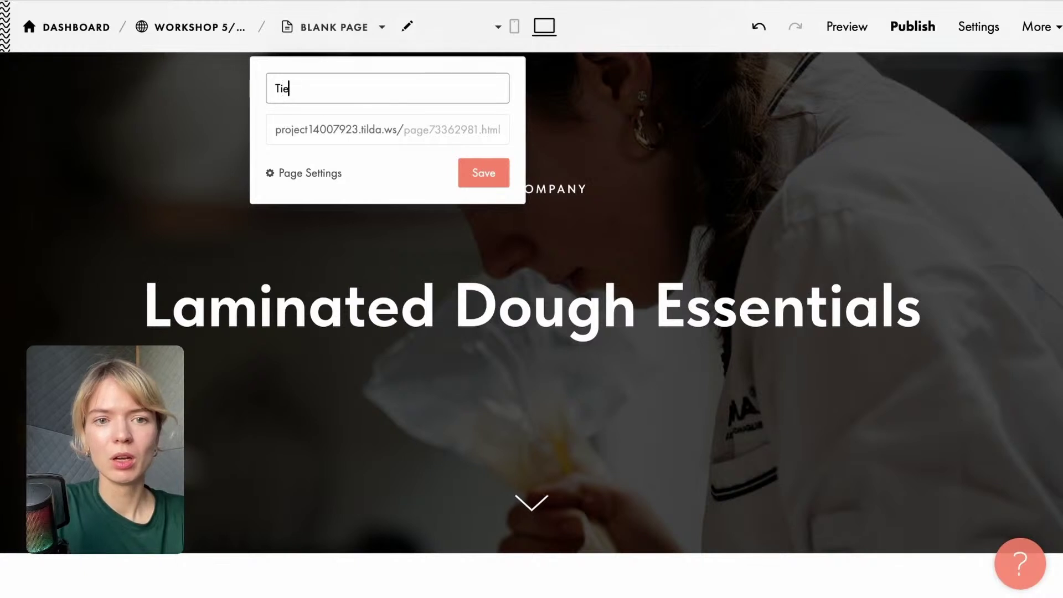
text(r 1)
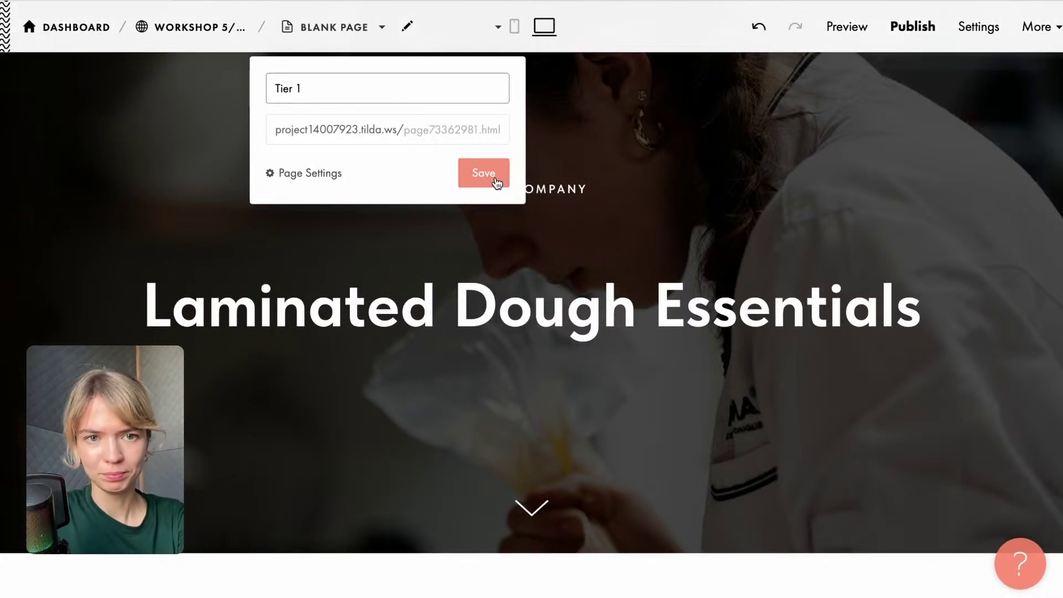
click(494, 176)
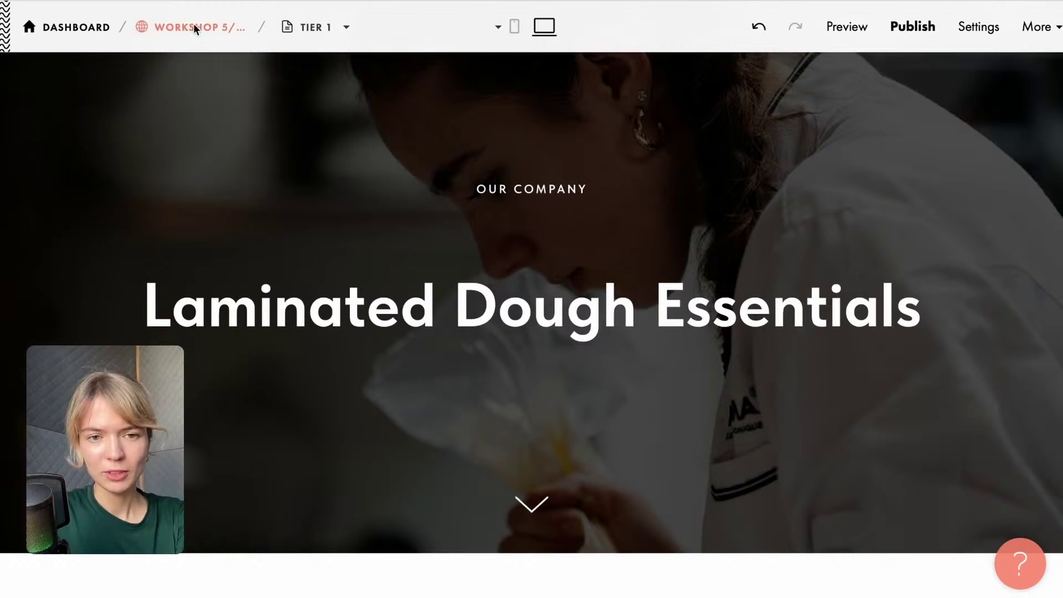
Create a new blank page in Workshop 5/08 and name it 'Tier 2'.
click(194, 27)
click(948, 175)
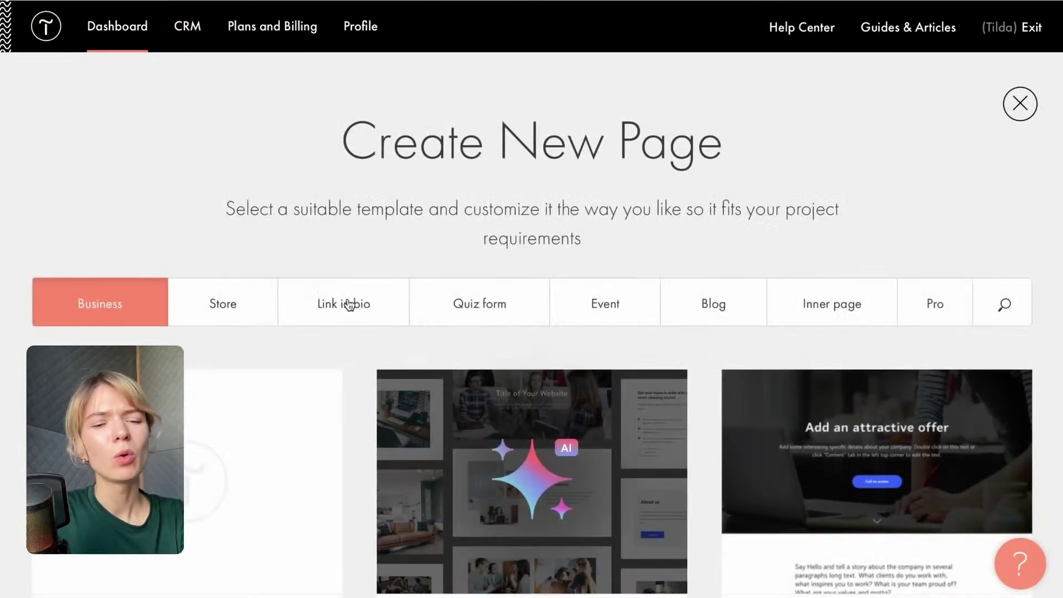
click(234, 470)
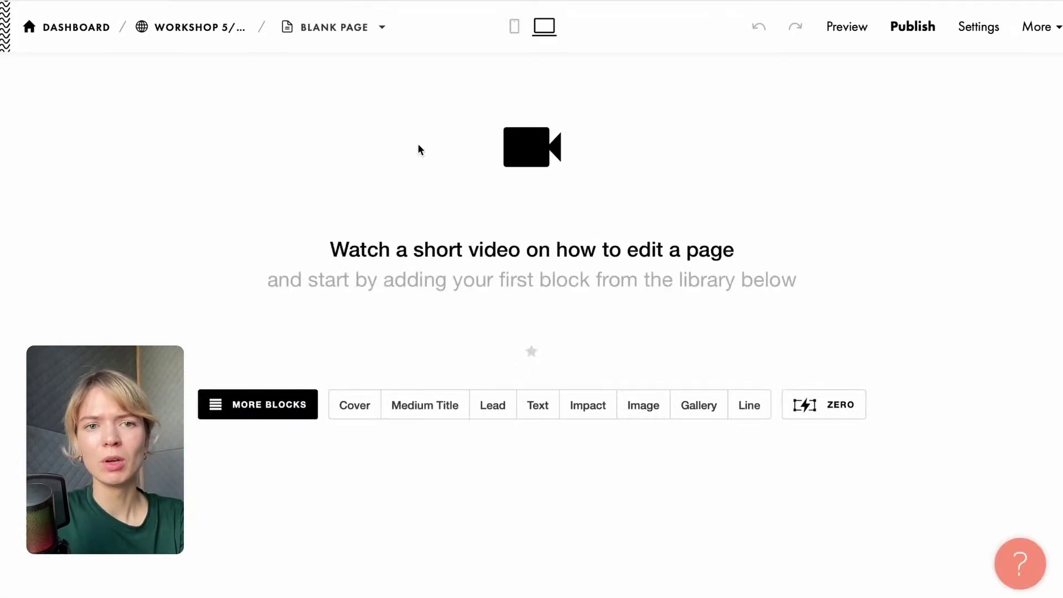
click(408, 29)
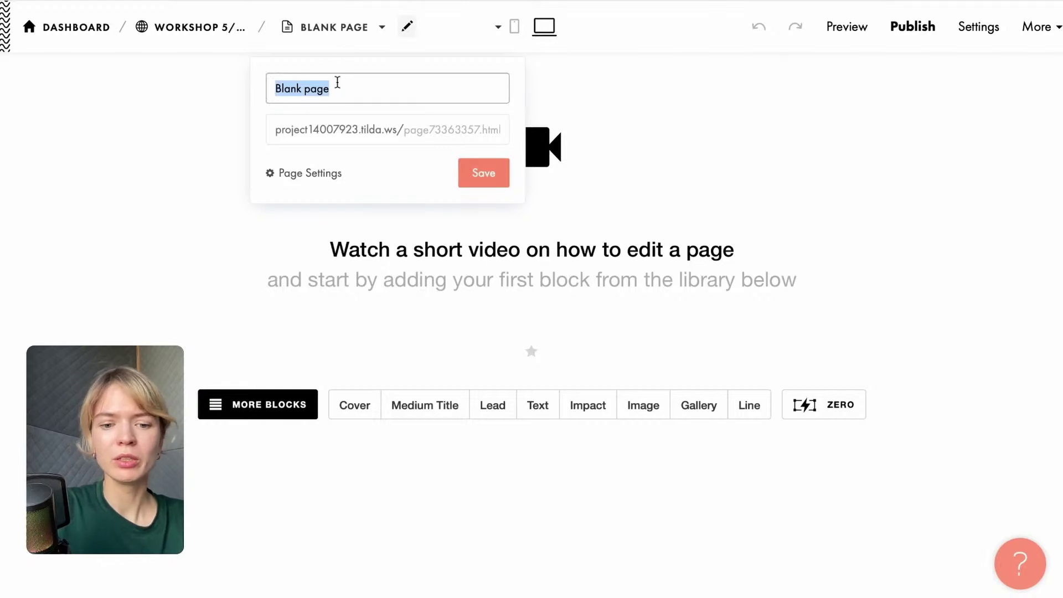
text(Tier)
click(484, 180)
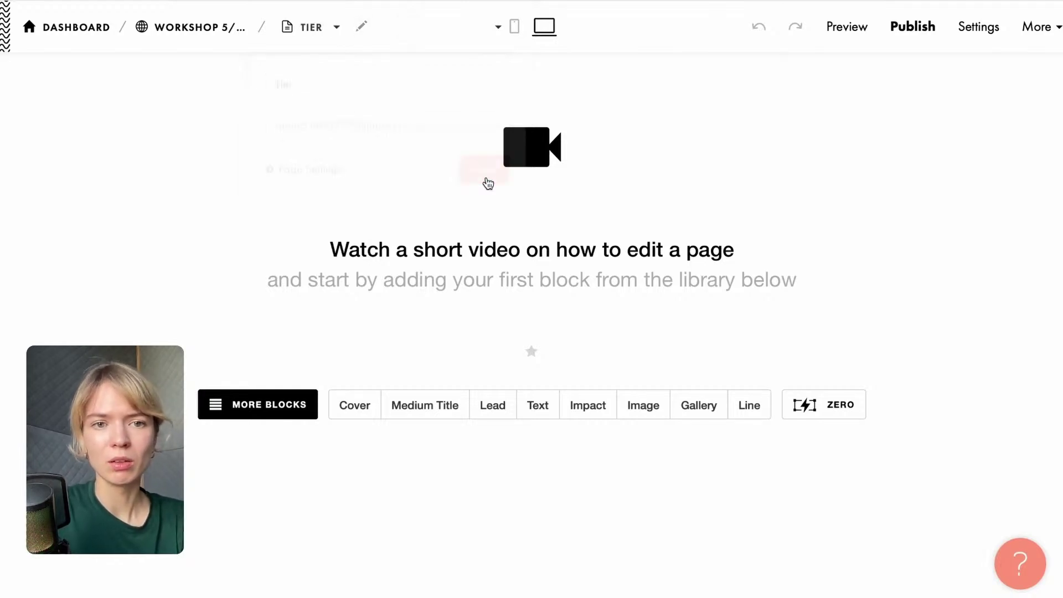
click(361, 27)
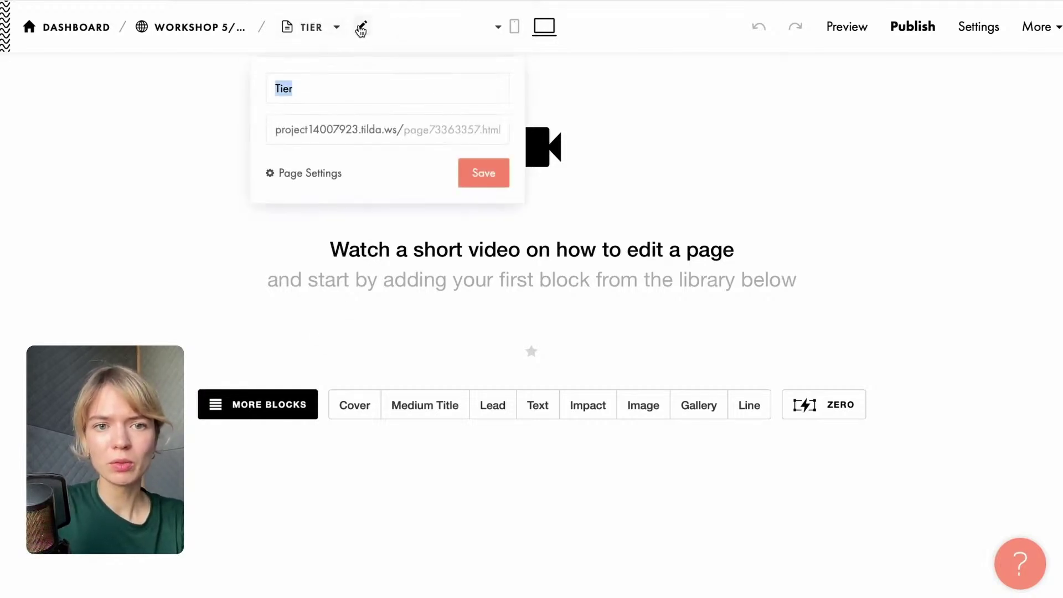
click(292, 89)
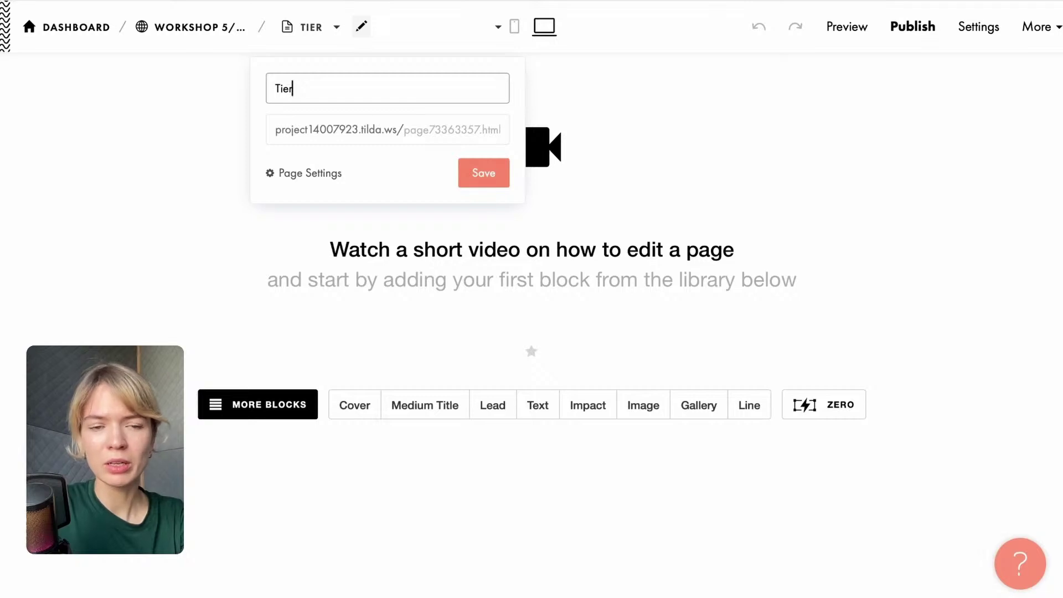
click(464, 186)
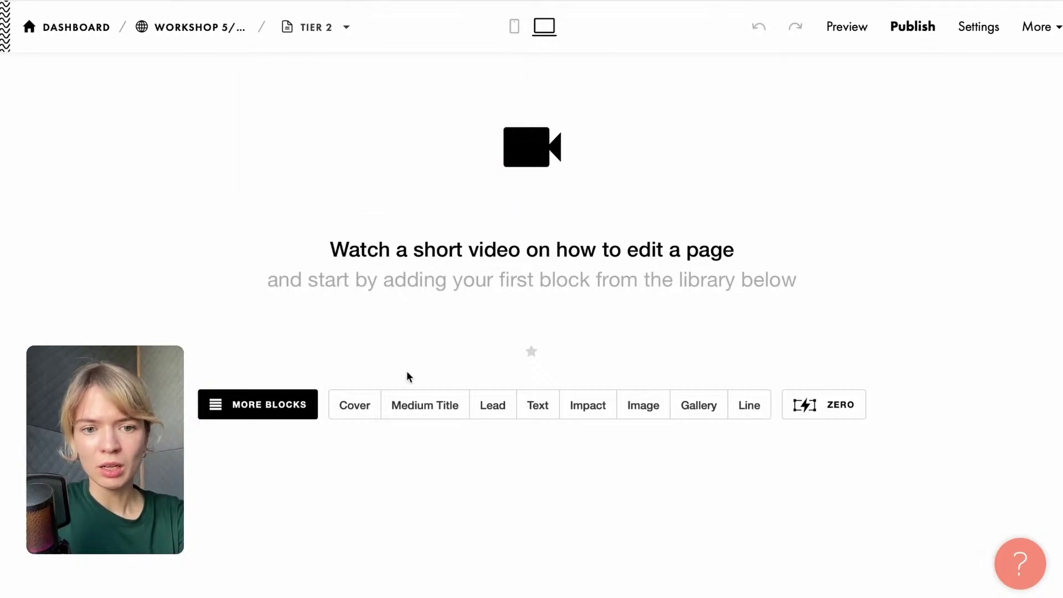
Add a cover block whose headline reads 'Tier 2 Index Page'.
click(364, 405)
click(372, 155)
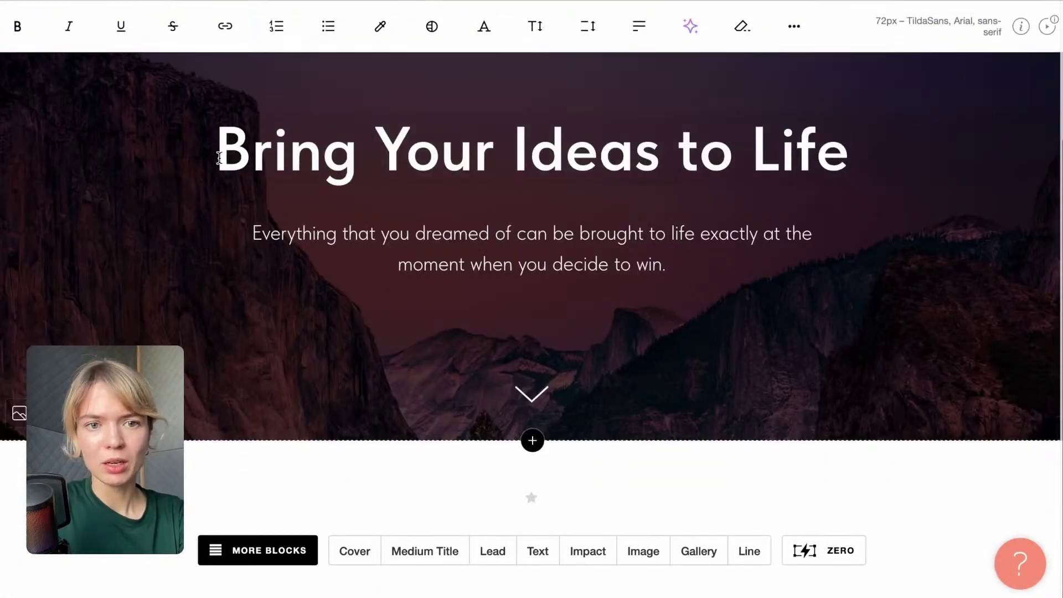
drag(216, 152, 854, 166)
text(Ti)
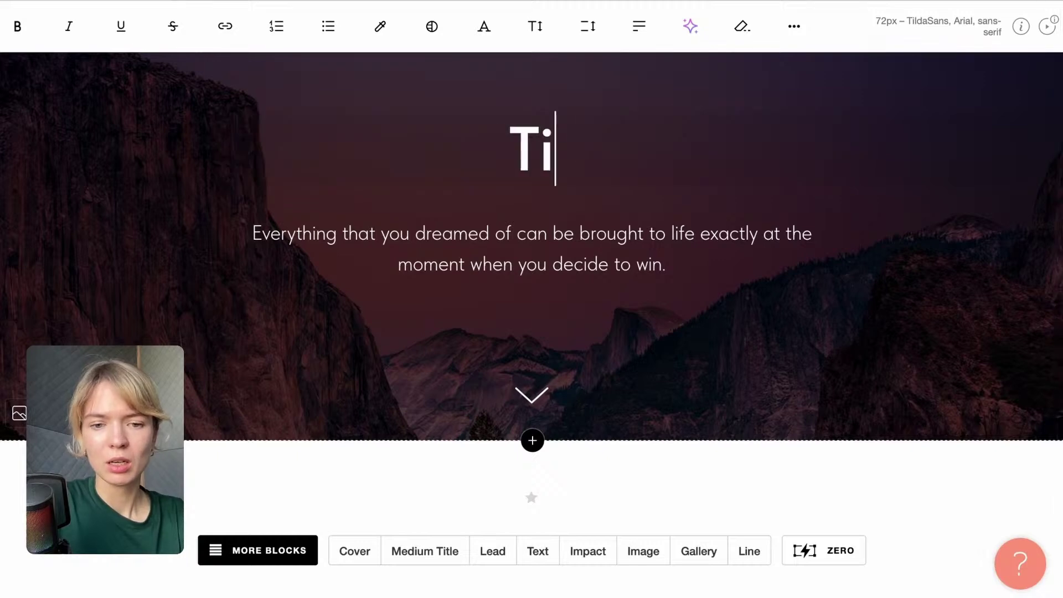
text(er 2)
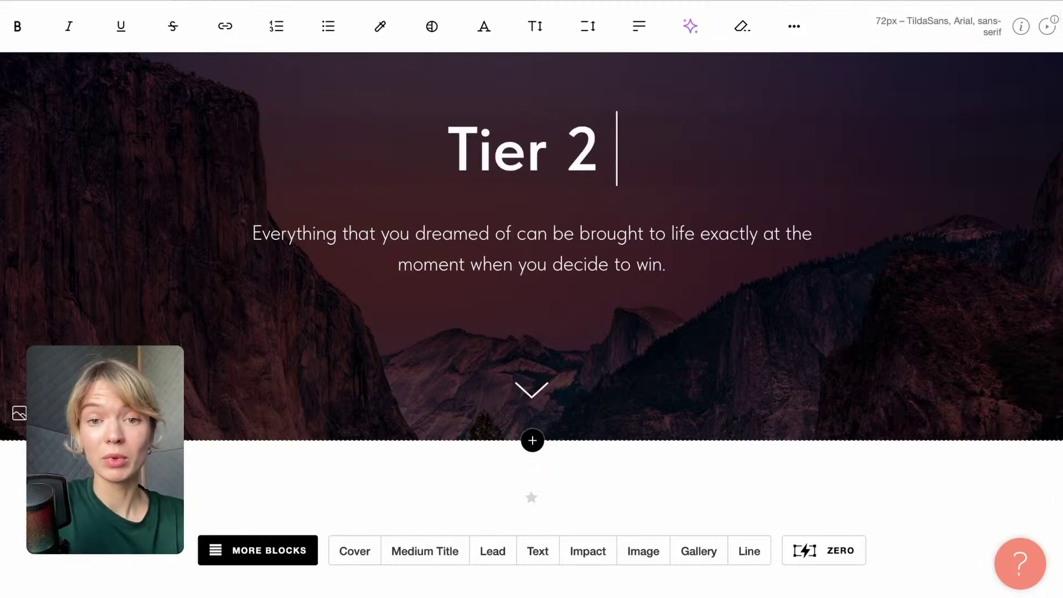
text( p)
key(BackSpace)
text(Page)
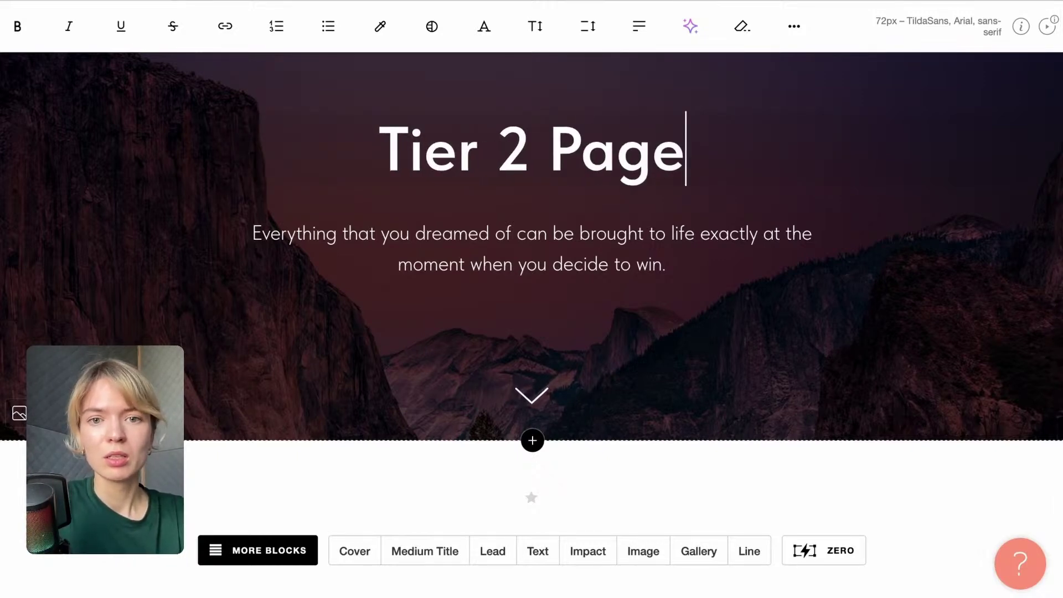
scroll(559, 325, up, 3)
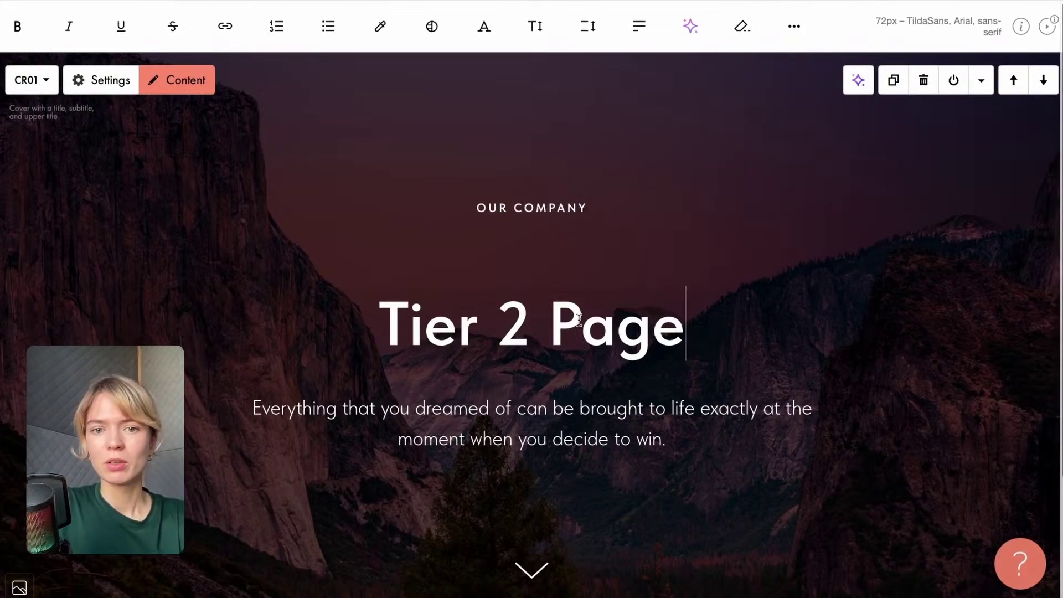
click(559, 325)
text(Index)
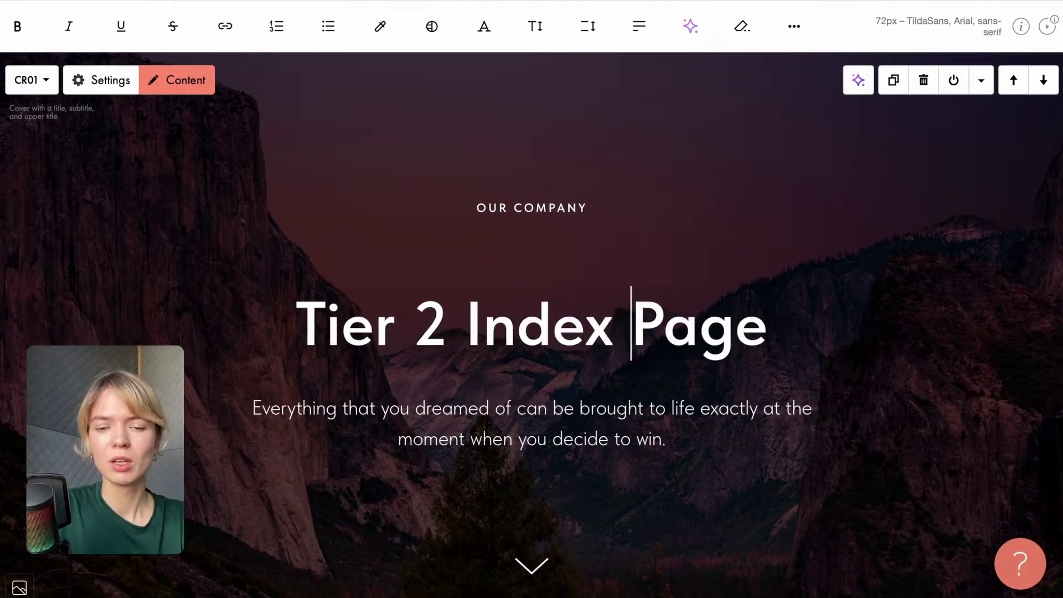
click(247, 280)
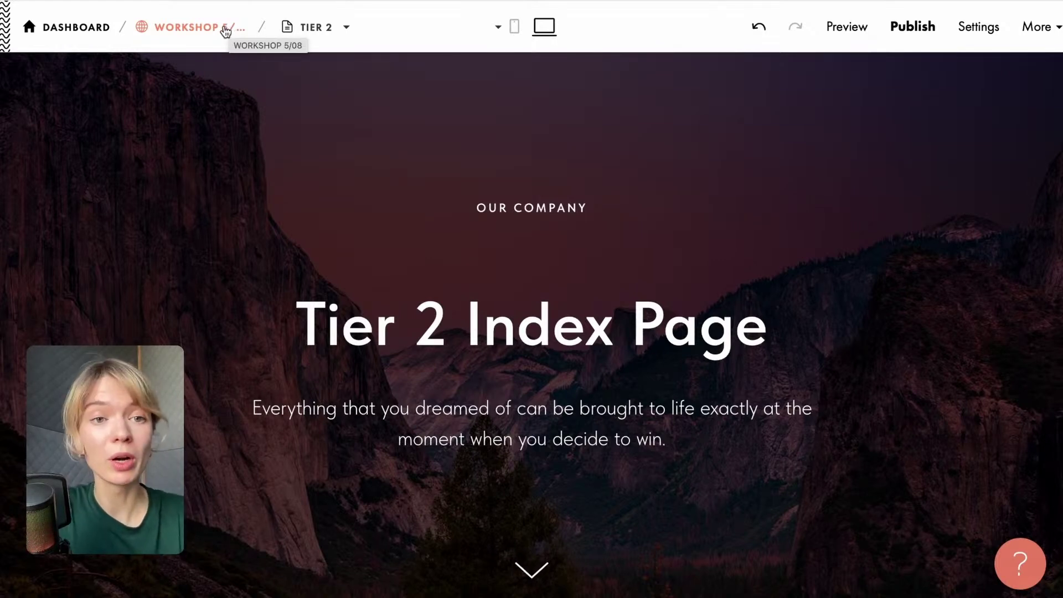
Create another blank page in the Workshop 5/08 project.
click(226, 30)
click(977, 180)
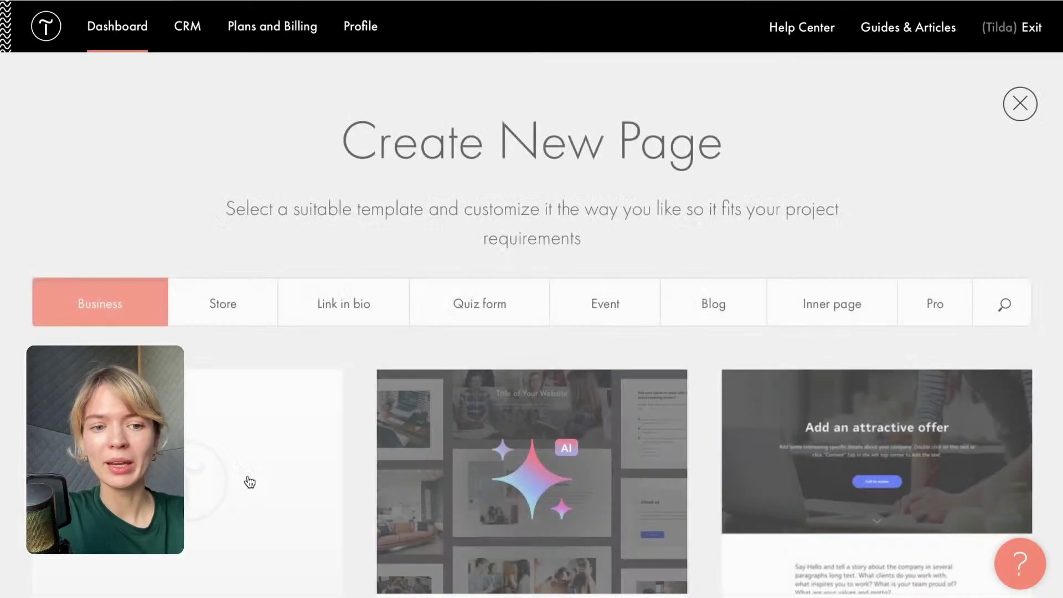
click(277, 498)
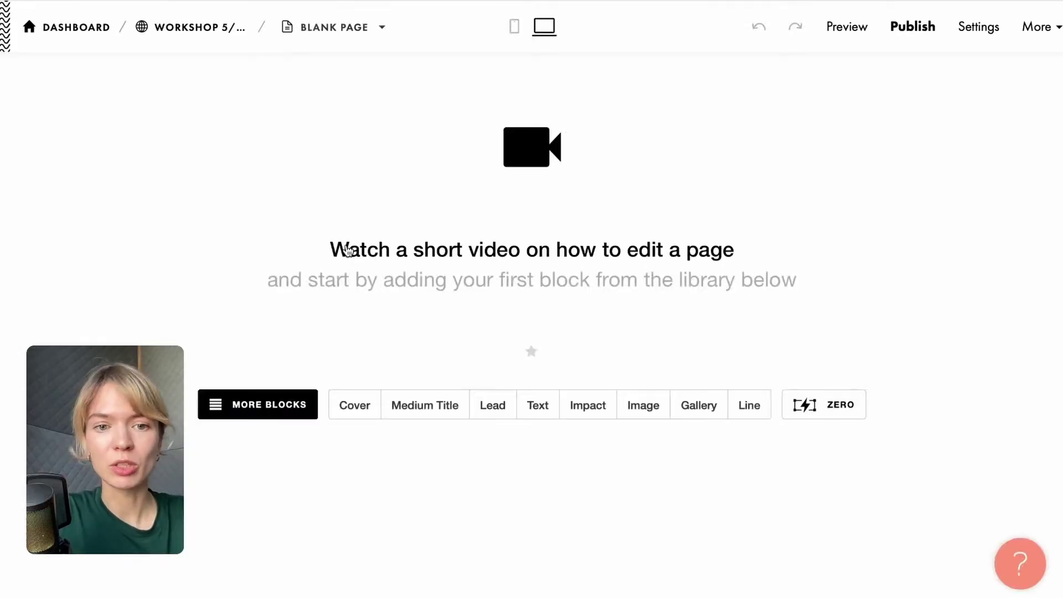
Add a cover block from the block library and retitle it 'Tier 3 Index Page'.
click(275, 410)
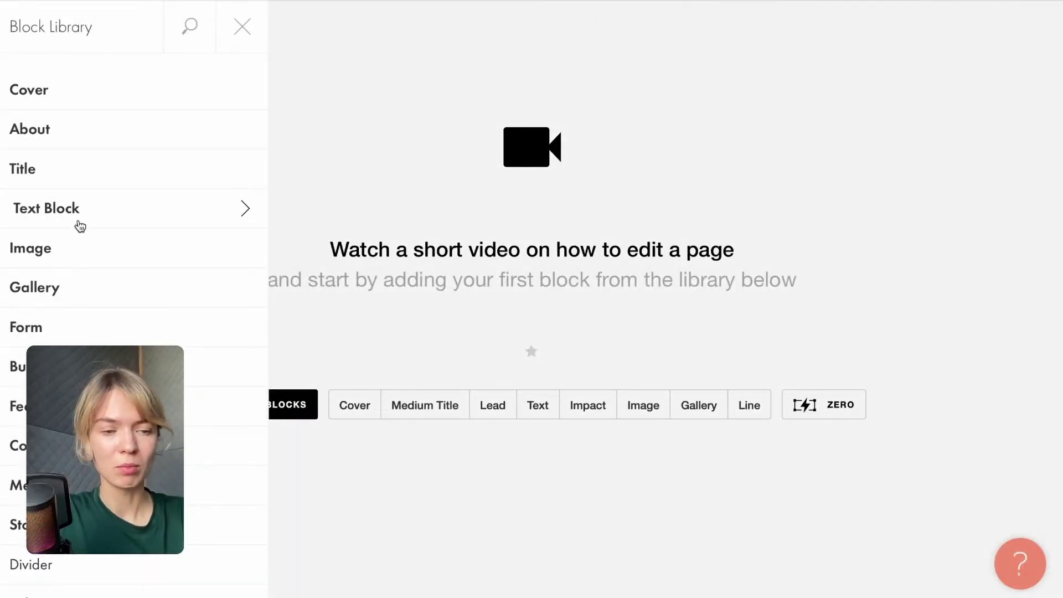
click(374, 415)
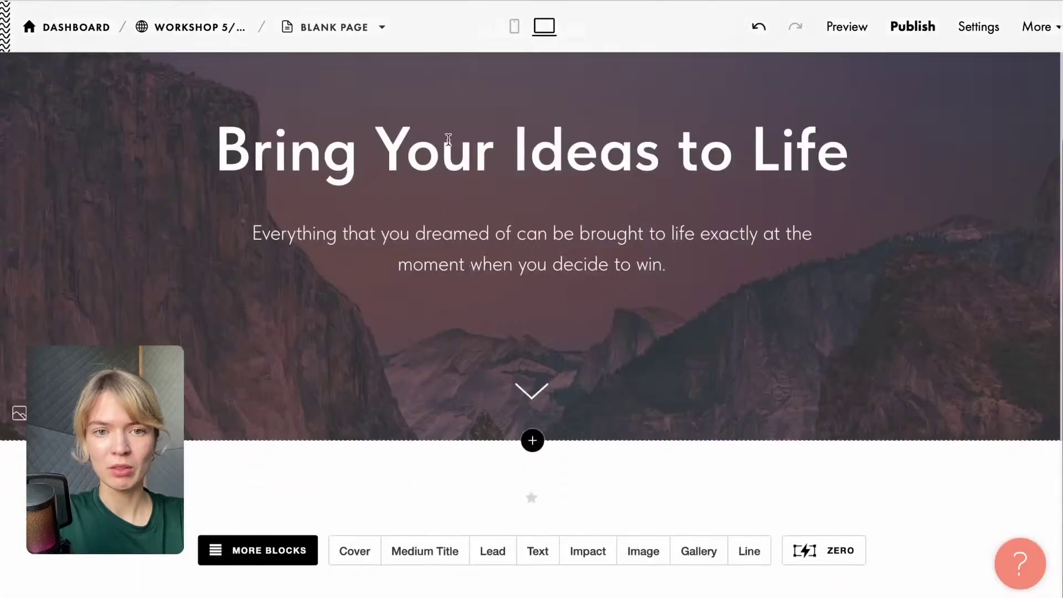
click(440, 150)
drag(195, 160, 863, 159)
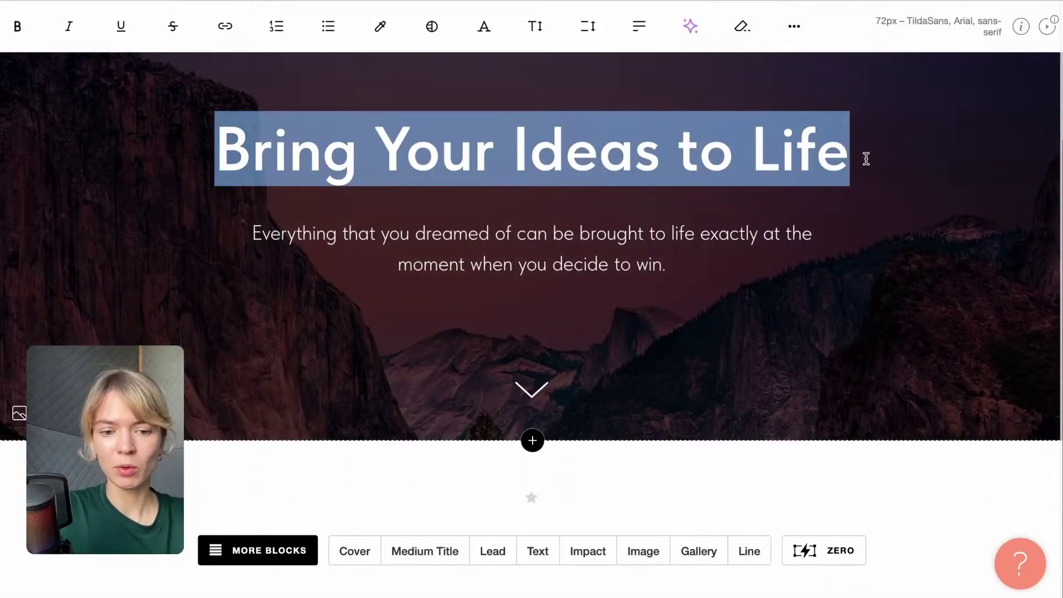
text(Tier )
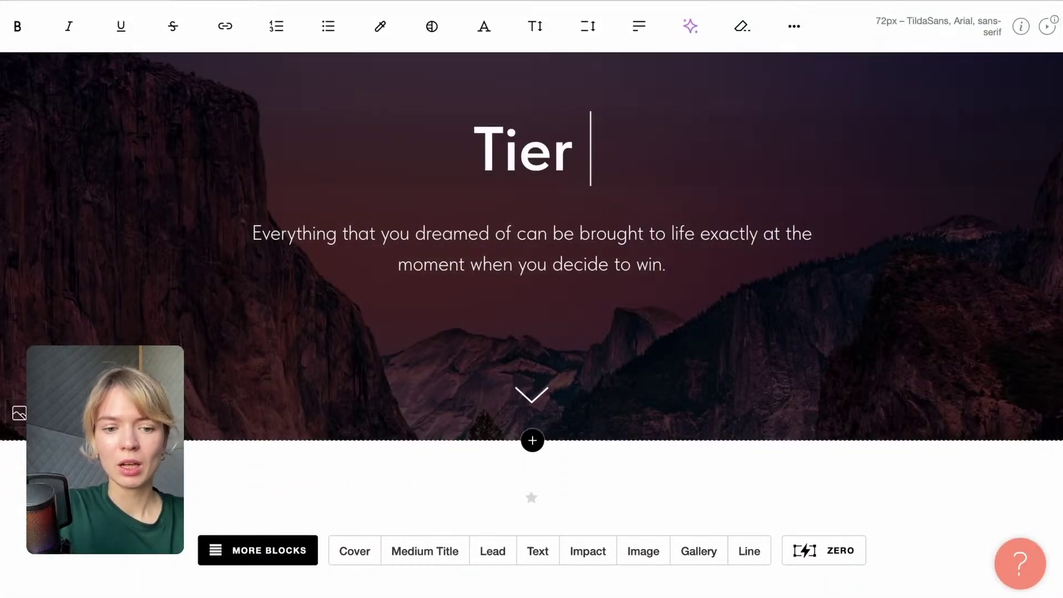
text(3 )
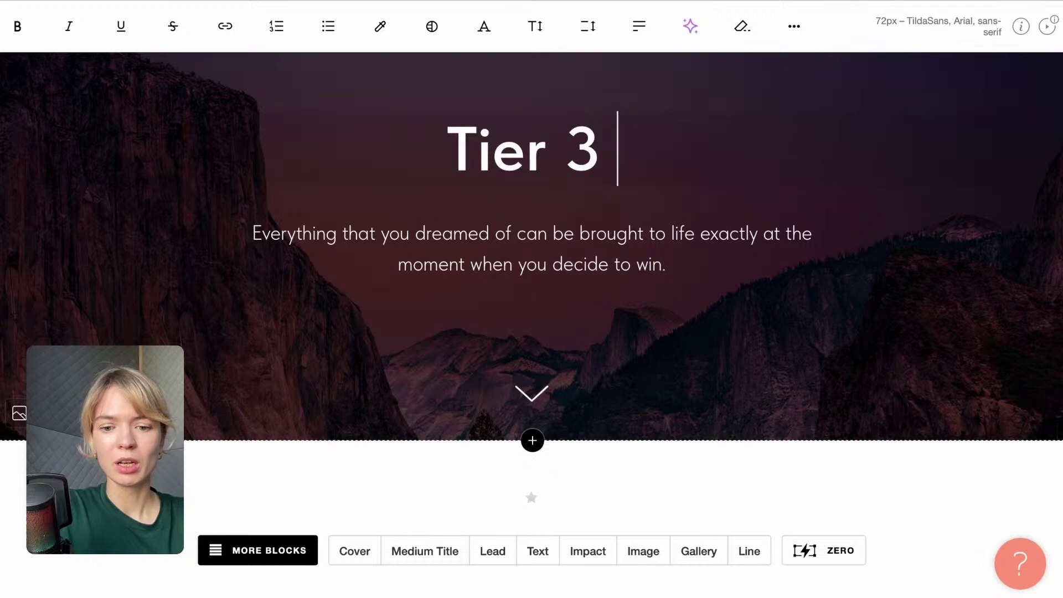
text(Index Page)
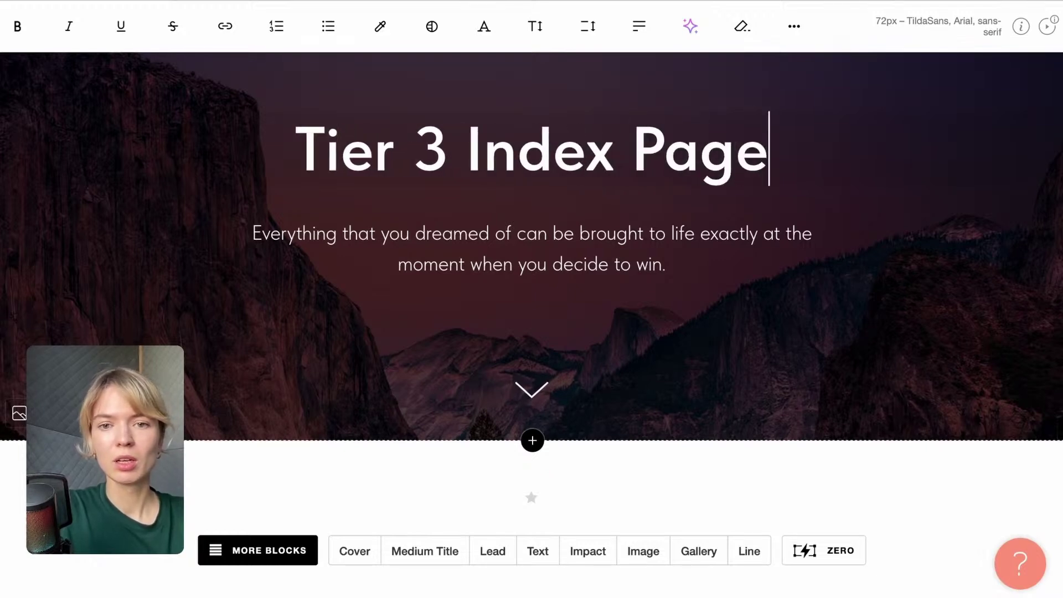
click(894, 240)
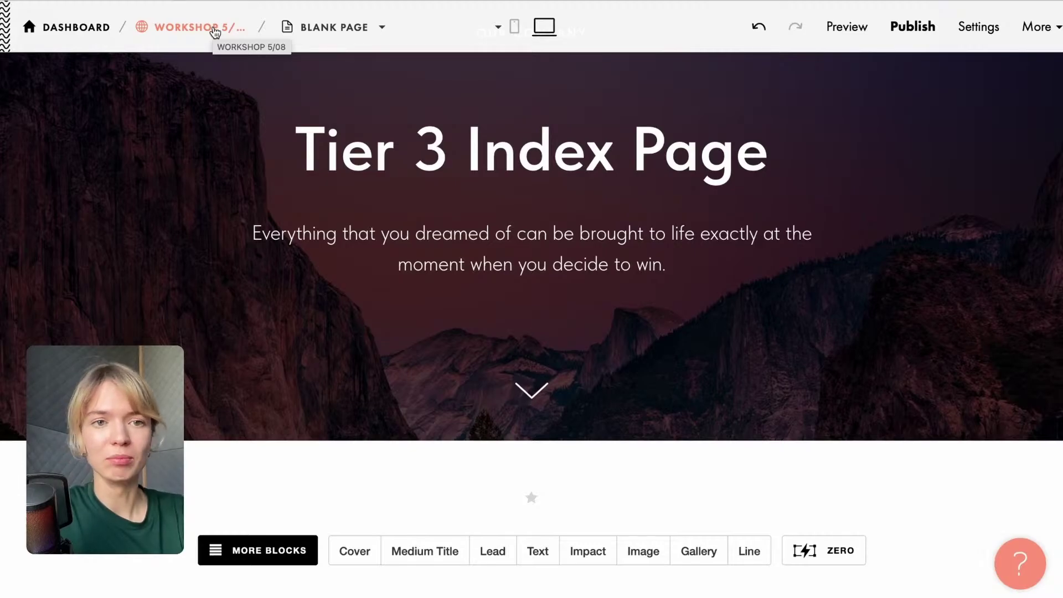
Open Site Settings > Membership > Manage members for Workshop 5/08 and expand GROUPS.
click(215, 31)
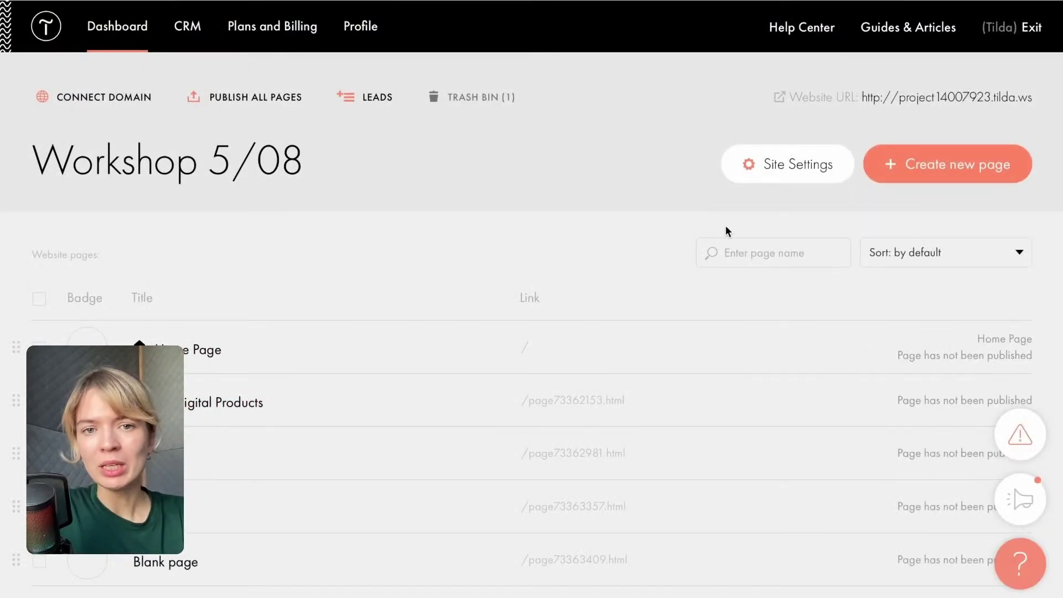
click(807, 175)
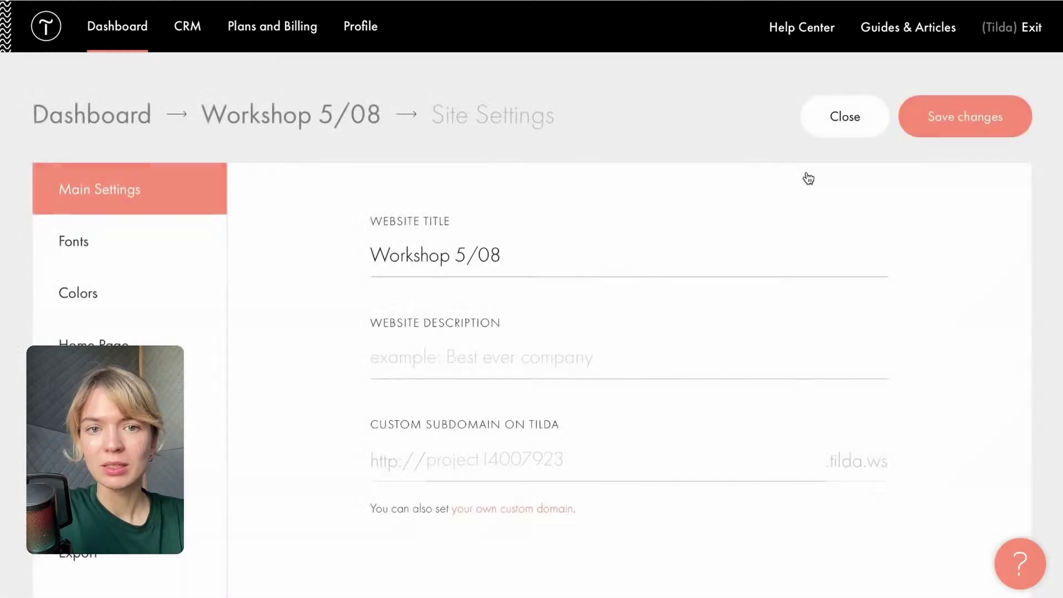
scroll(202, 294, down, 10)
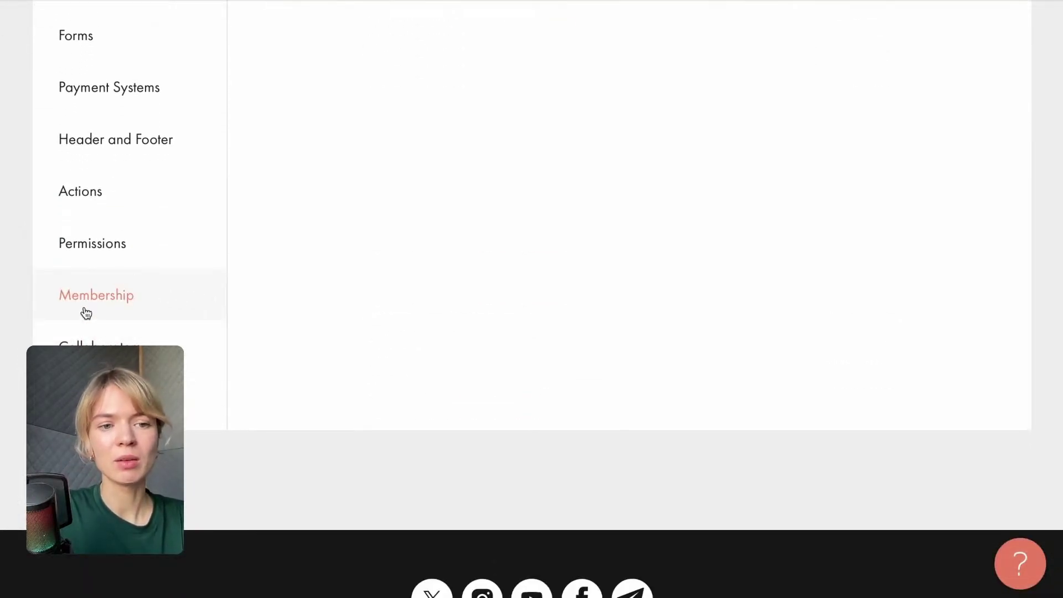
scroll(88, 310, down, 2)
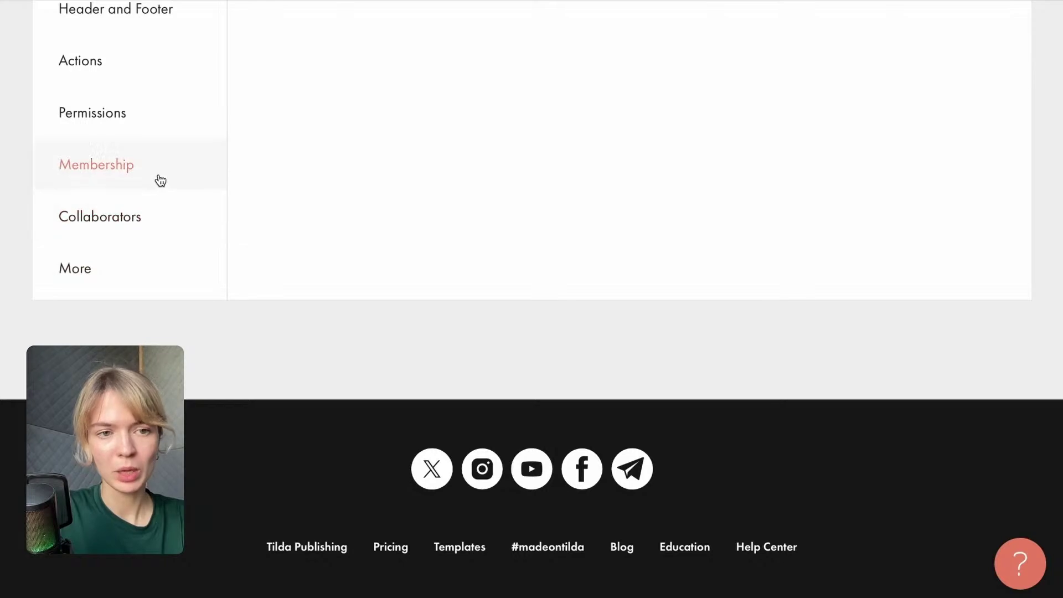
click(159, 181)
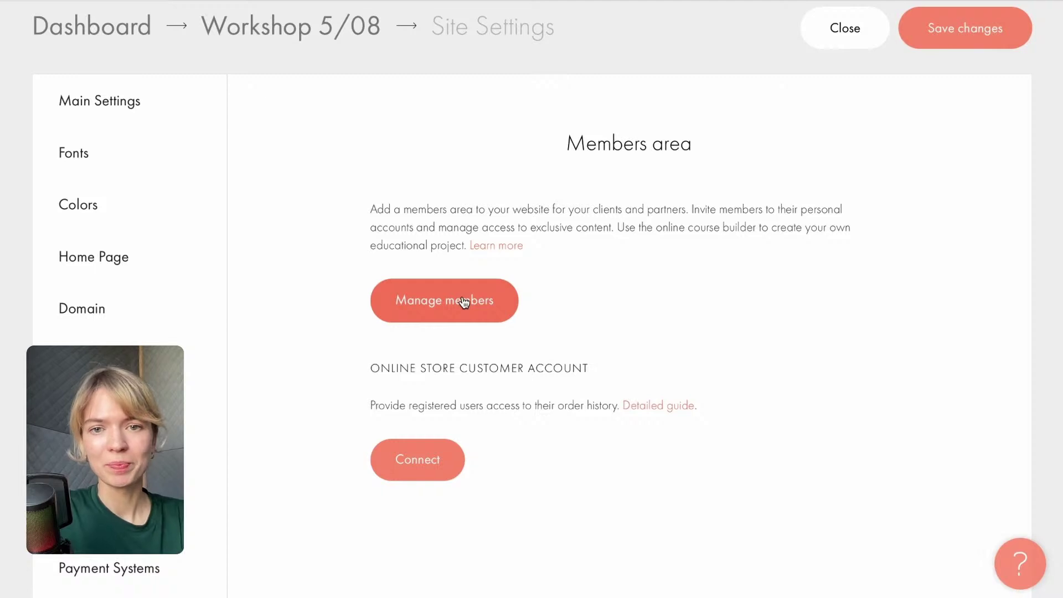
click(464, 302)
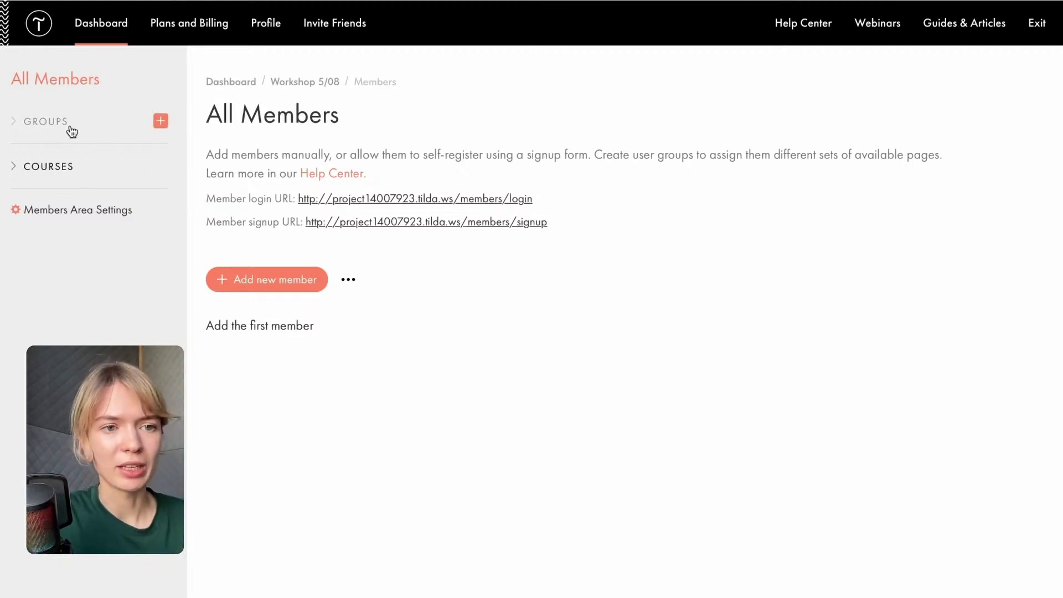
click(51, 135)
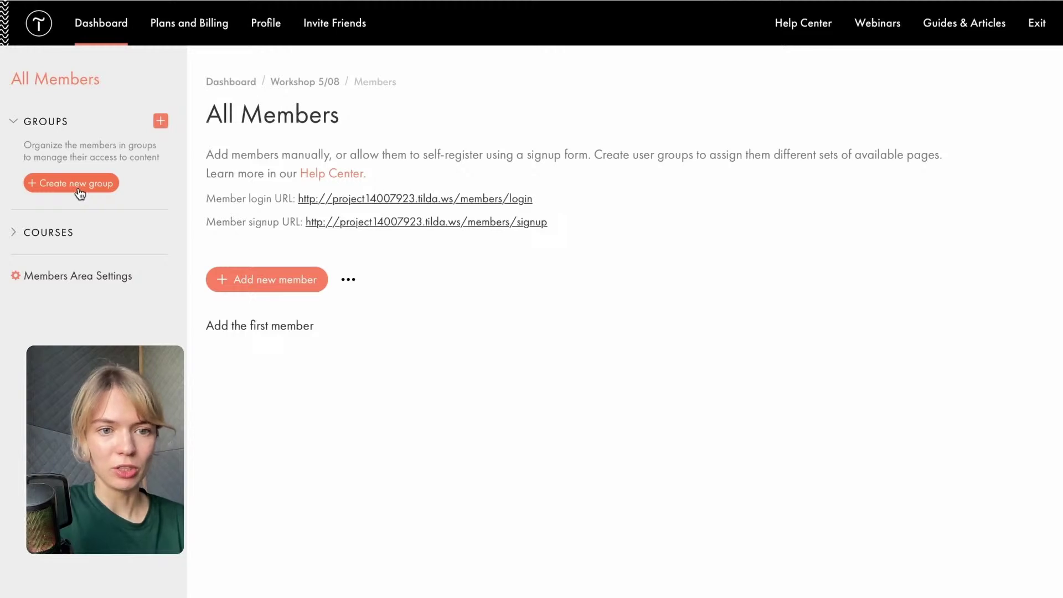
Create a member group titled 'Tier 1 Group'.
click(72, 185)
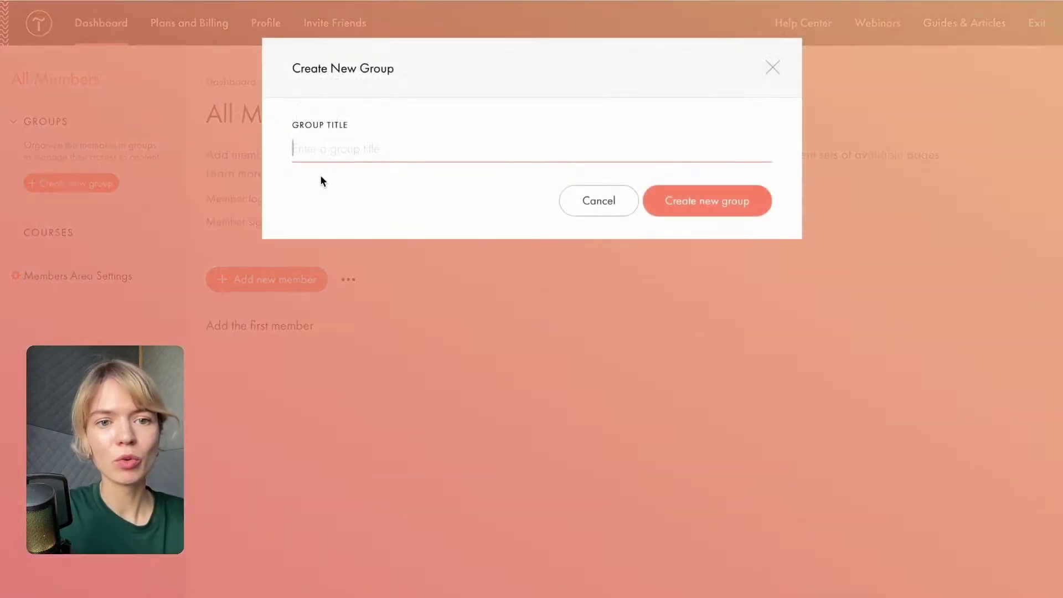
text(Tier 1 group)
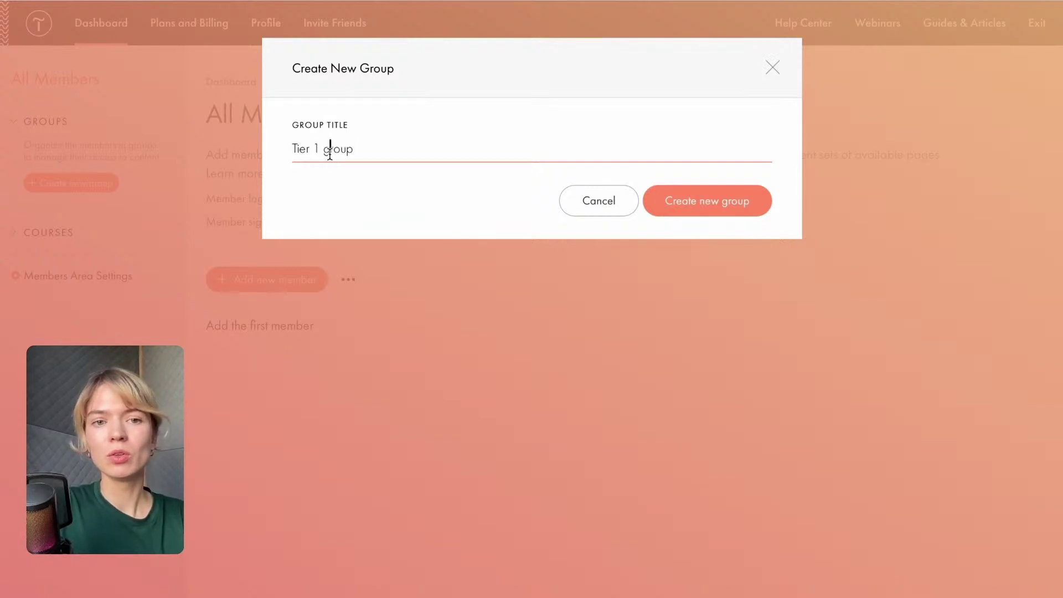
key(BackSpace)
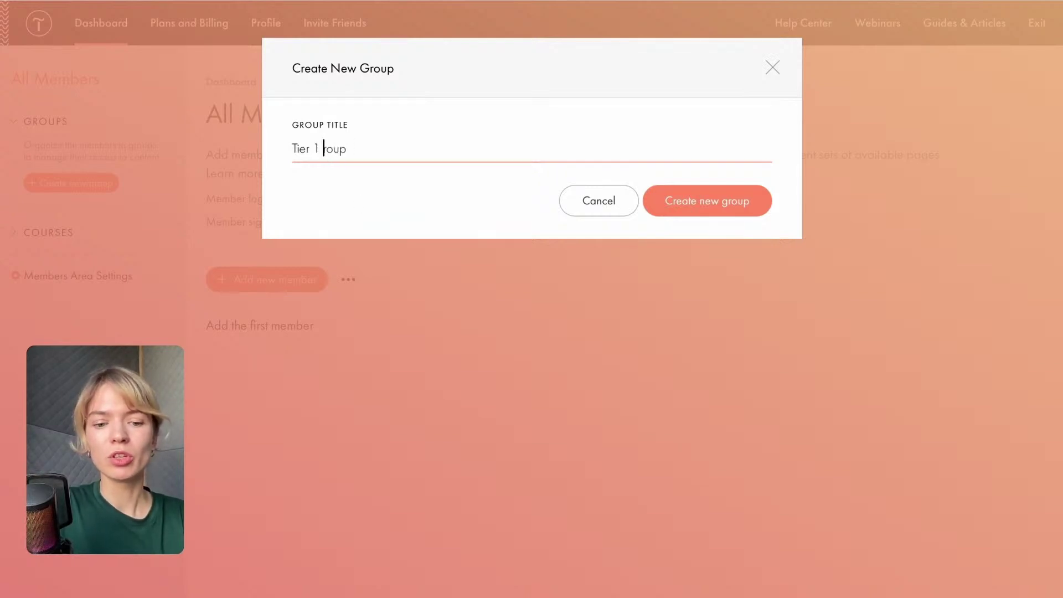
text(g)
key(BackSpace)
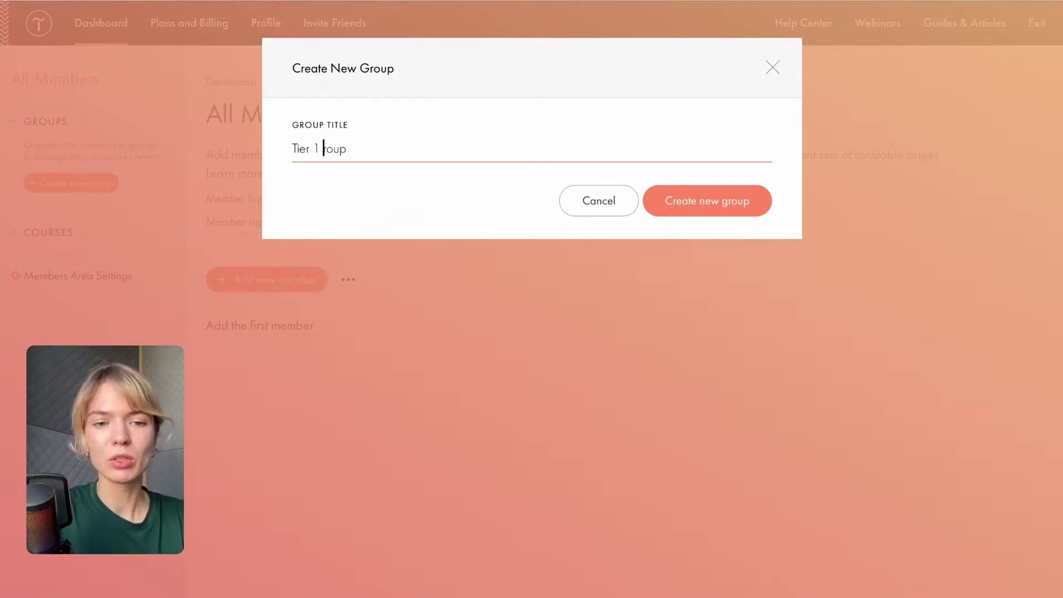
text(G)
click(697, 212)
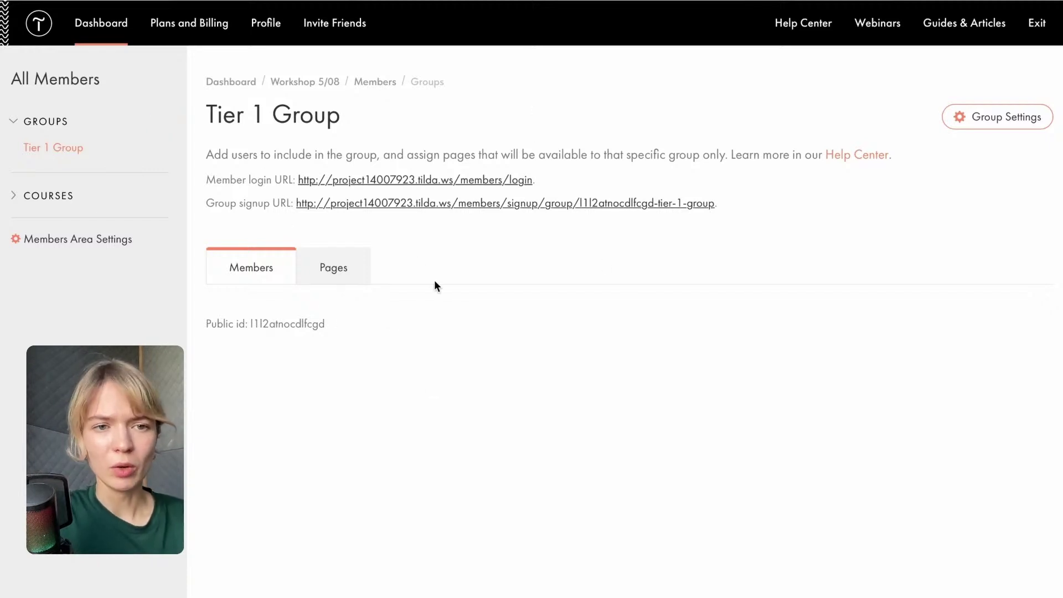
Register a test account on the Tier 1 Group signup page with name, e-mail and password, saving the password.
click(394, 203)
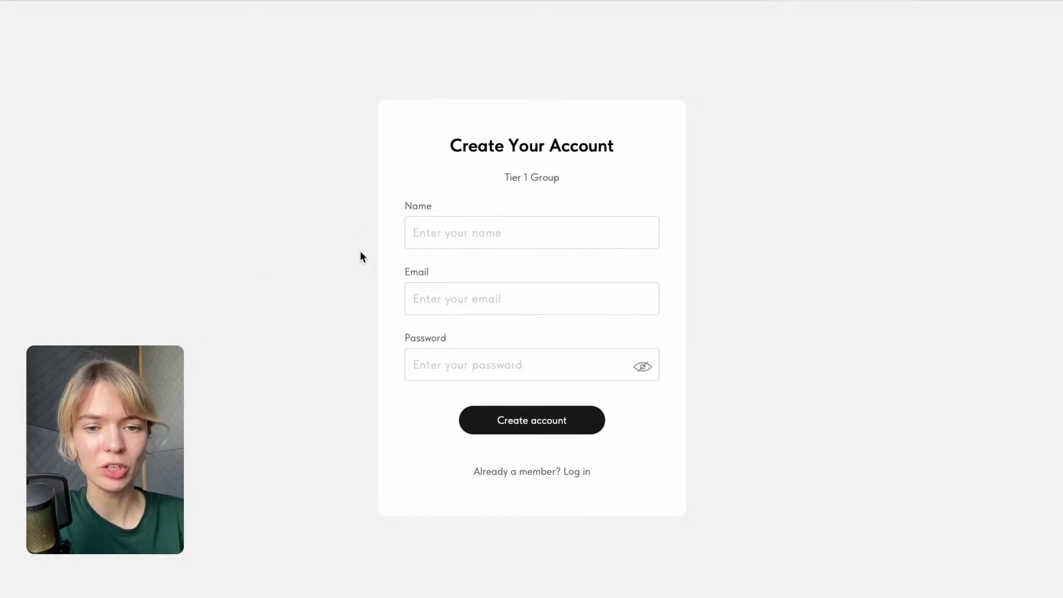
click(499, 229)
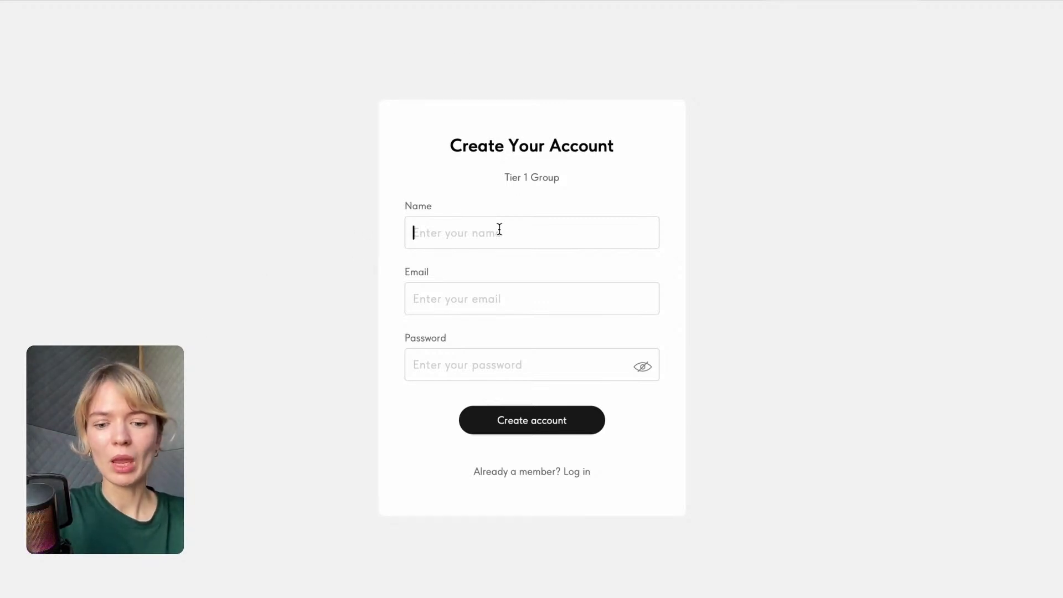
text(Nastja)
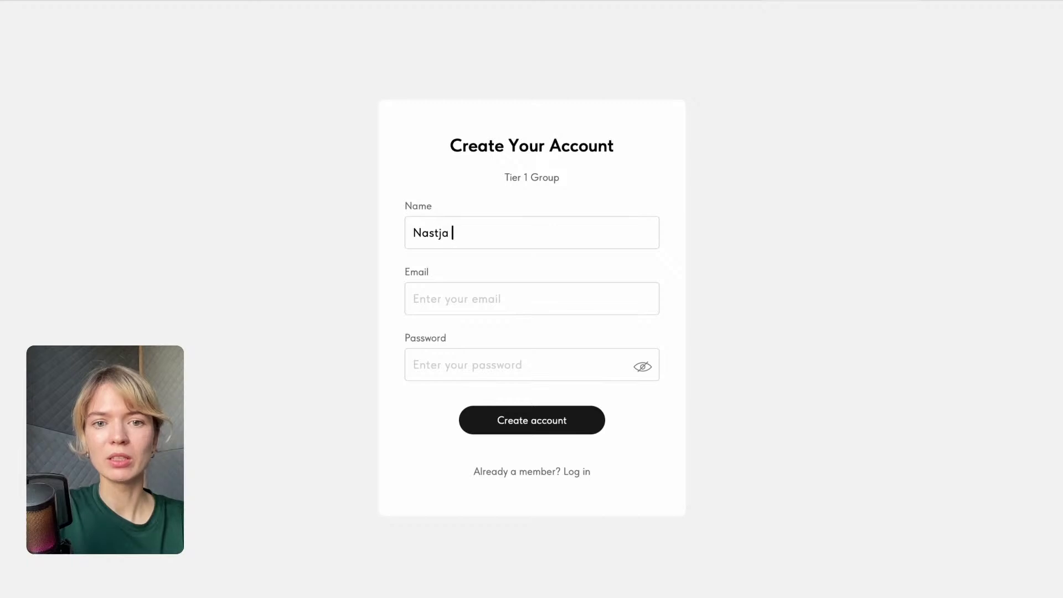
click(454, 301)
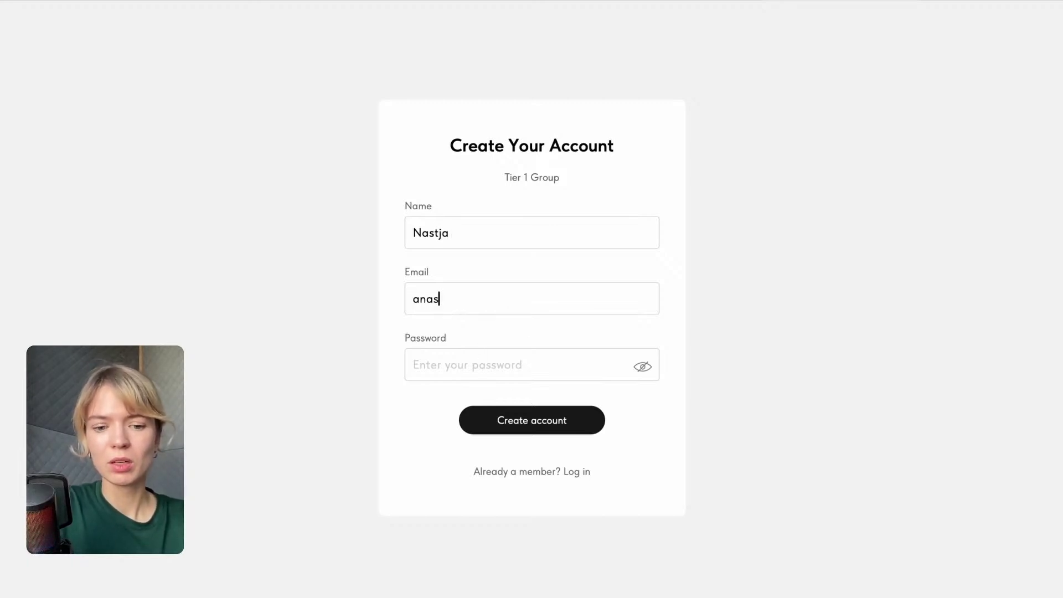
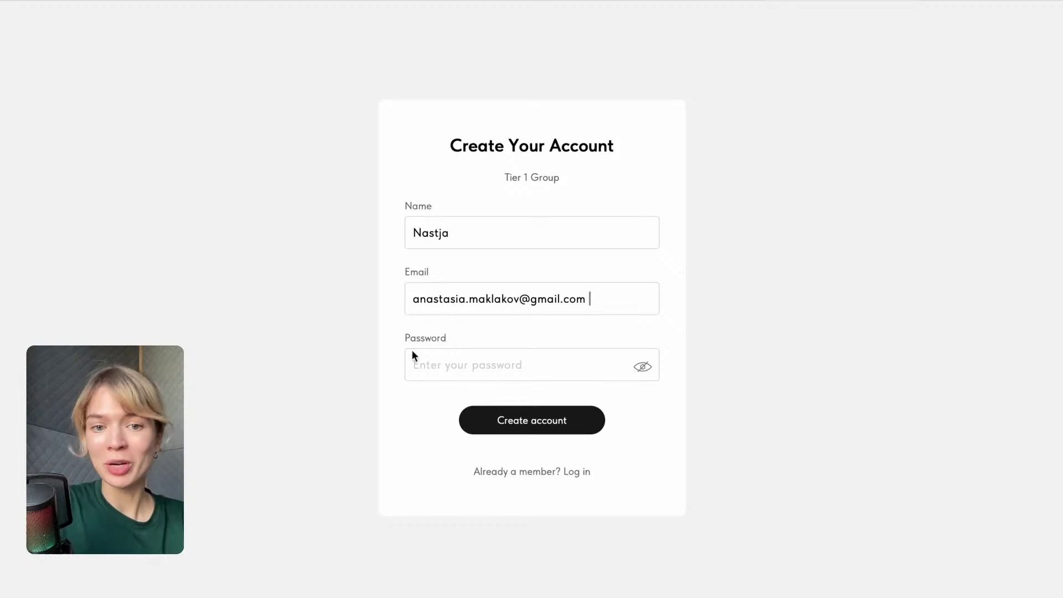
click(430, 373)
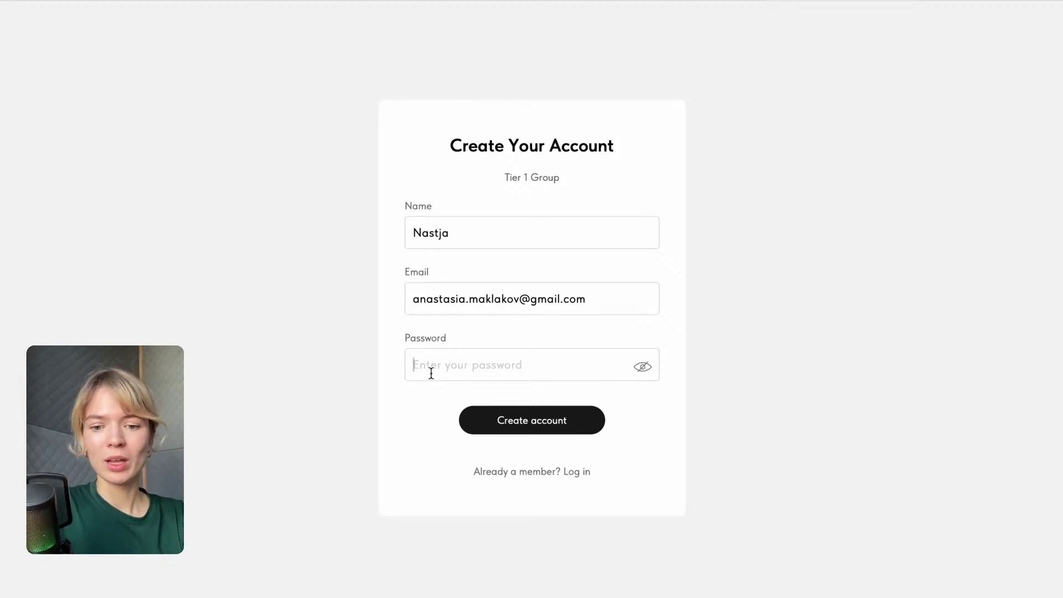
text(••••••)
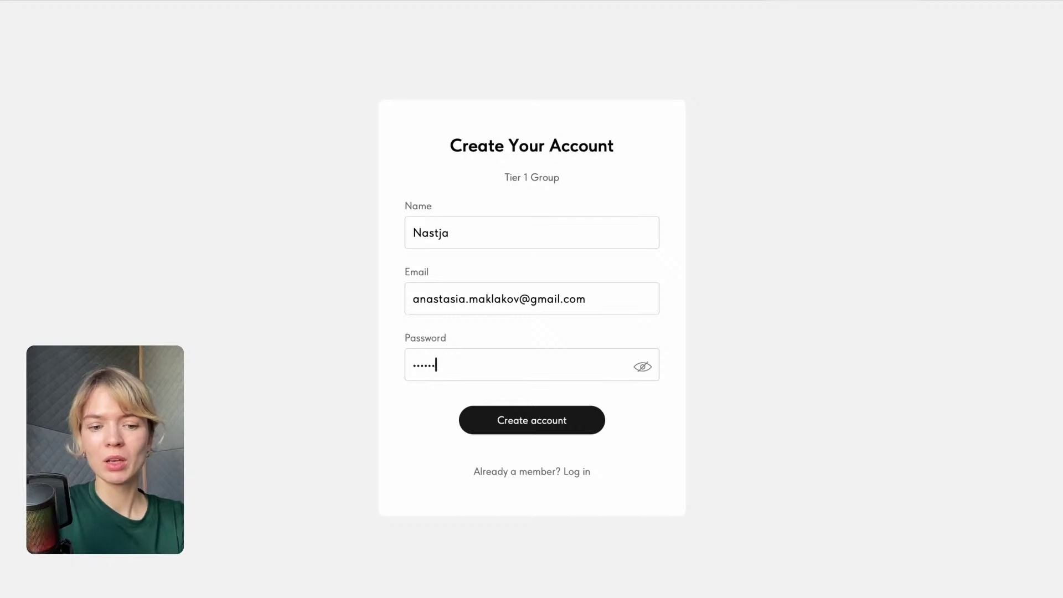
click(512, 427)
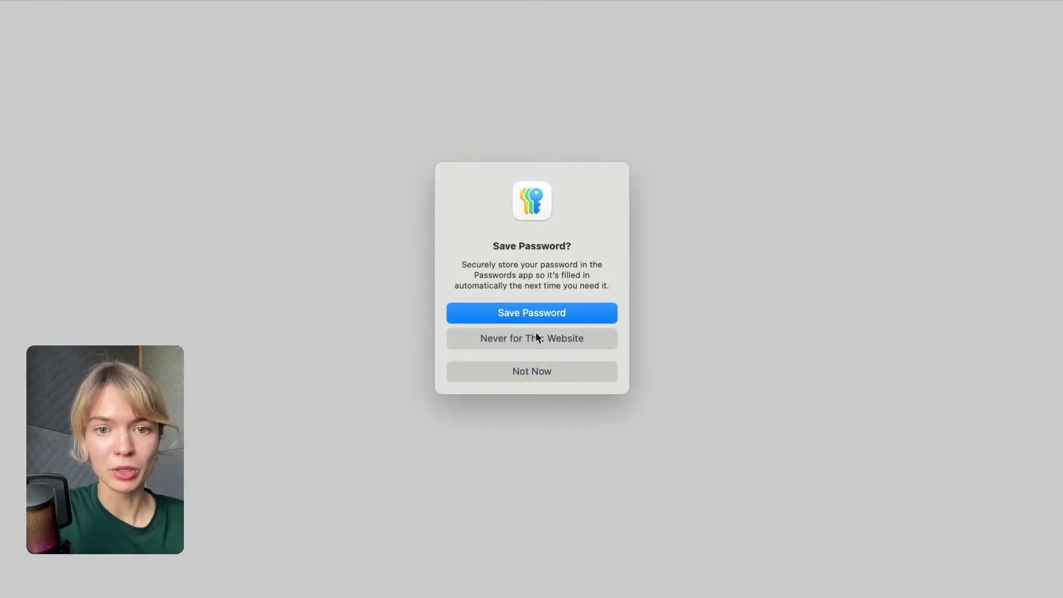
click(540, 312)
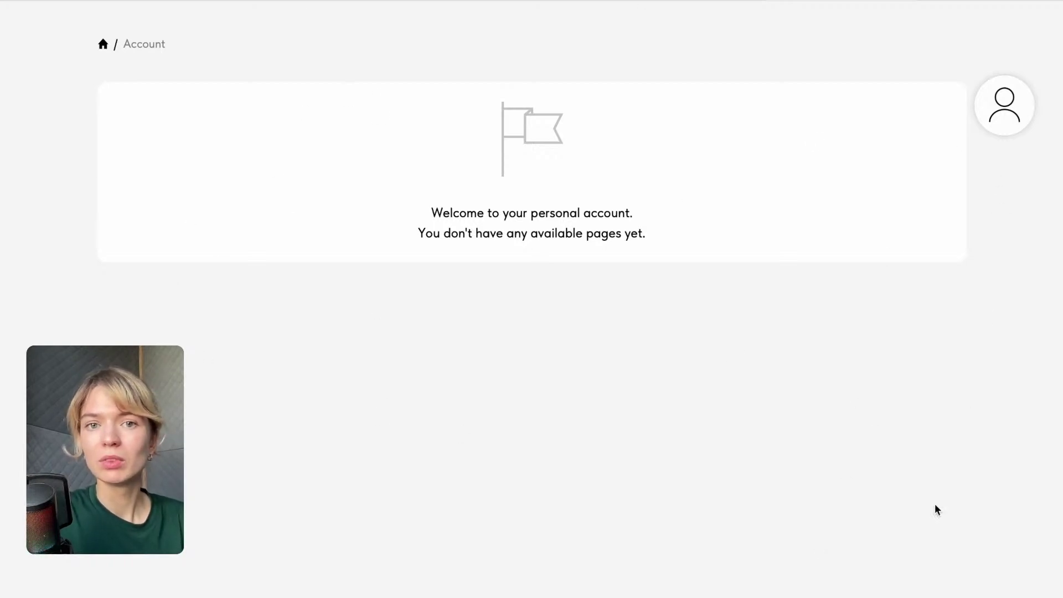
Check the logged-in member's profile menu, then reopen the Tier 1 Group signup page.
click(996, 86)
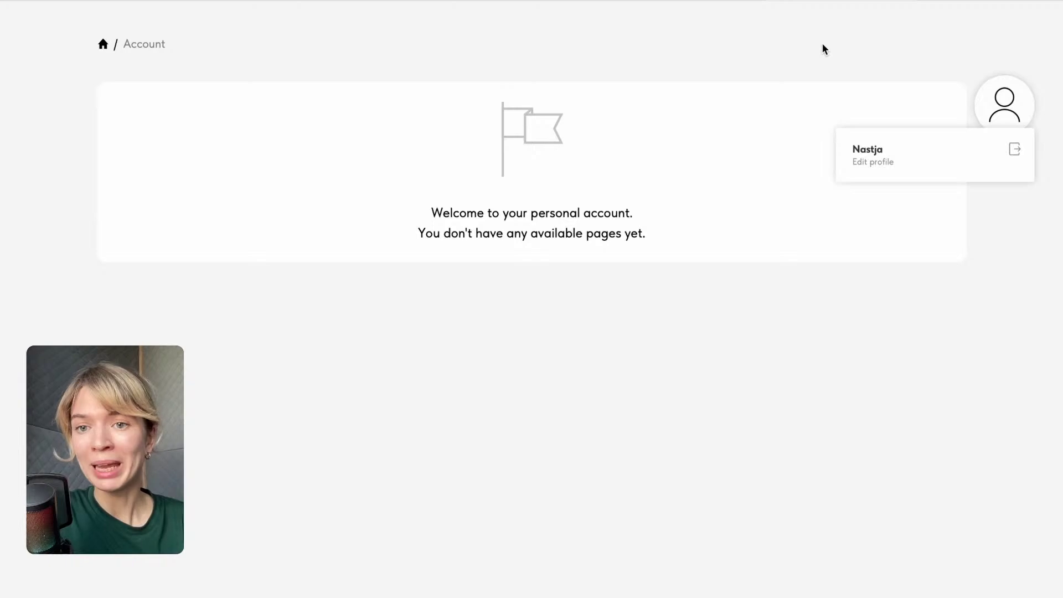
click(252, 50)
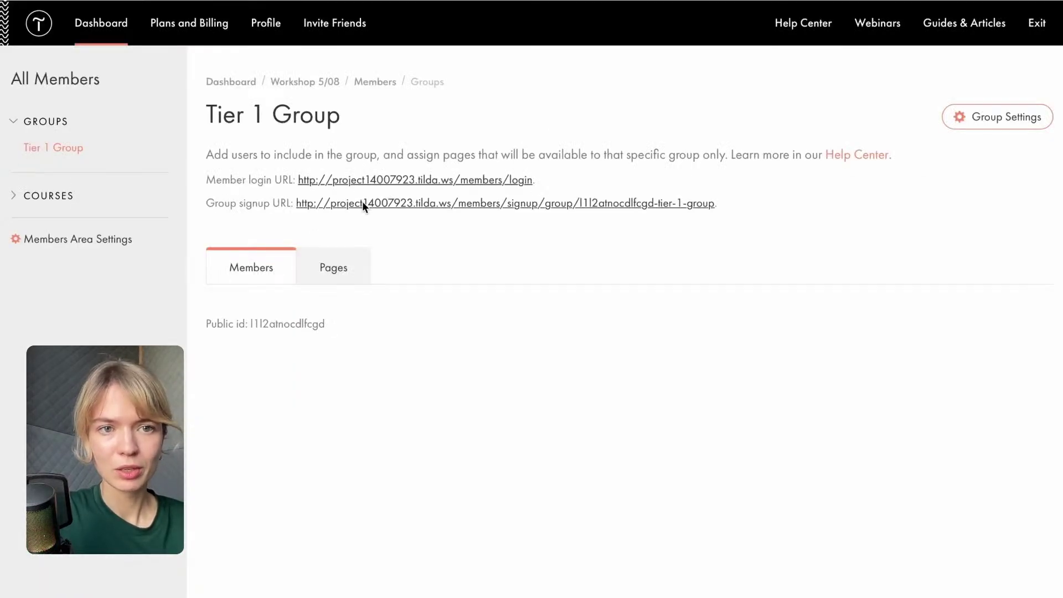
click(362, 203)
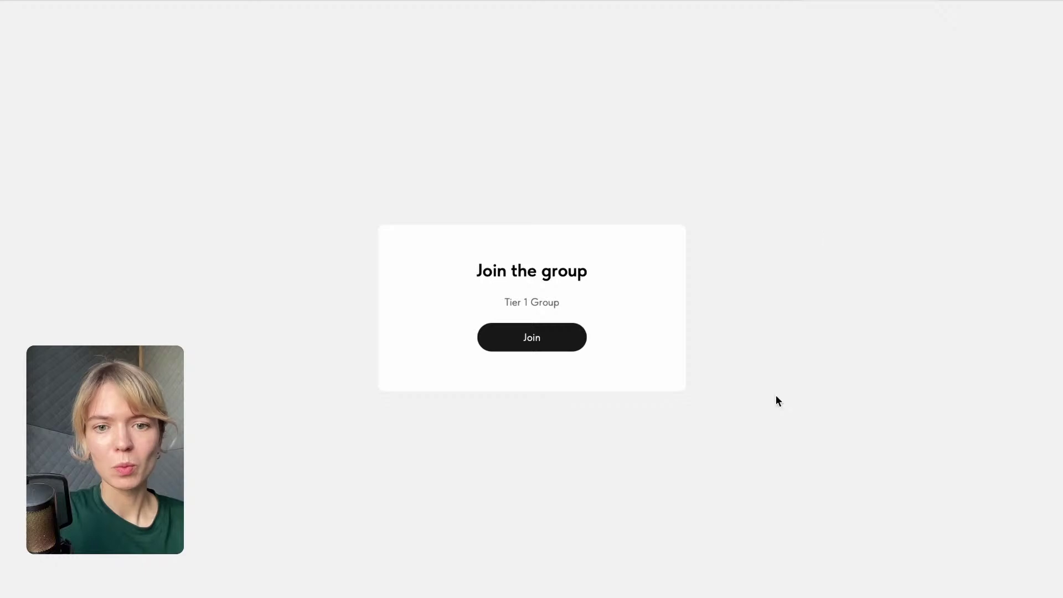
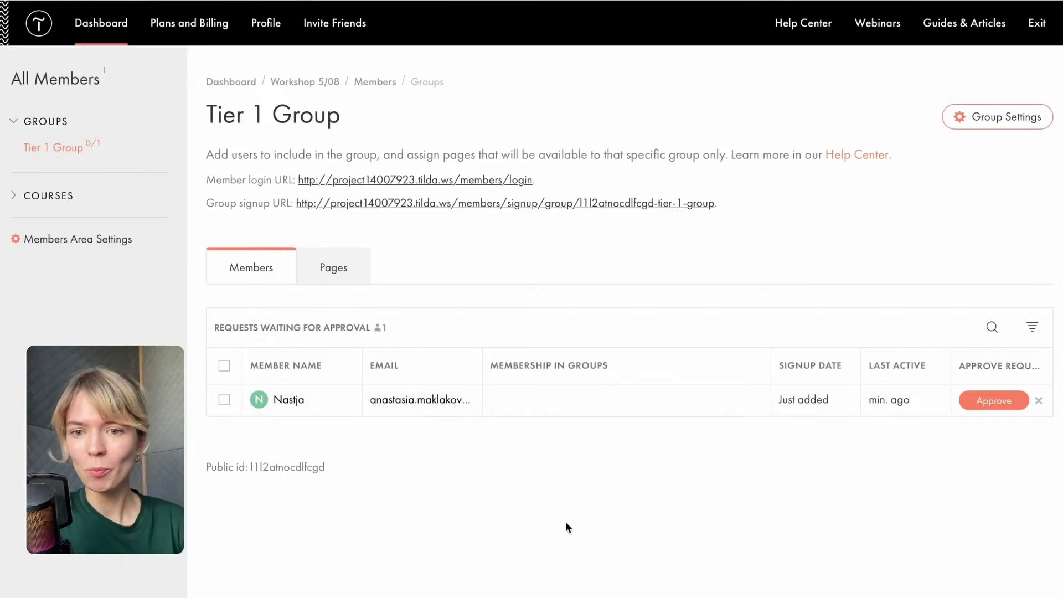
Approve the pending member's request so they join Tier 1 Group as an active member.
click(1003, 403)
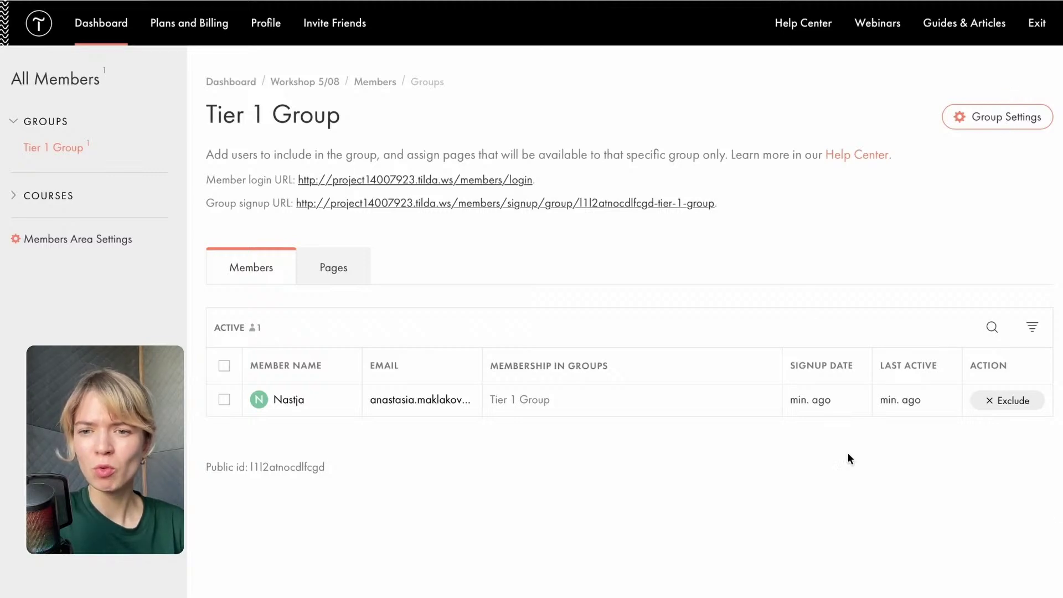
Turn on 'Approve membership requests without confirmation' for Tier 1 Group, save, and view its pages list.
click(977, 118)
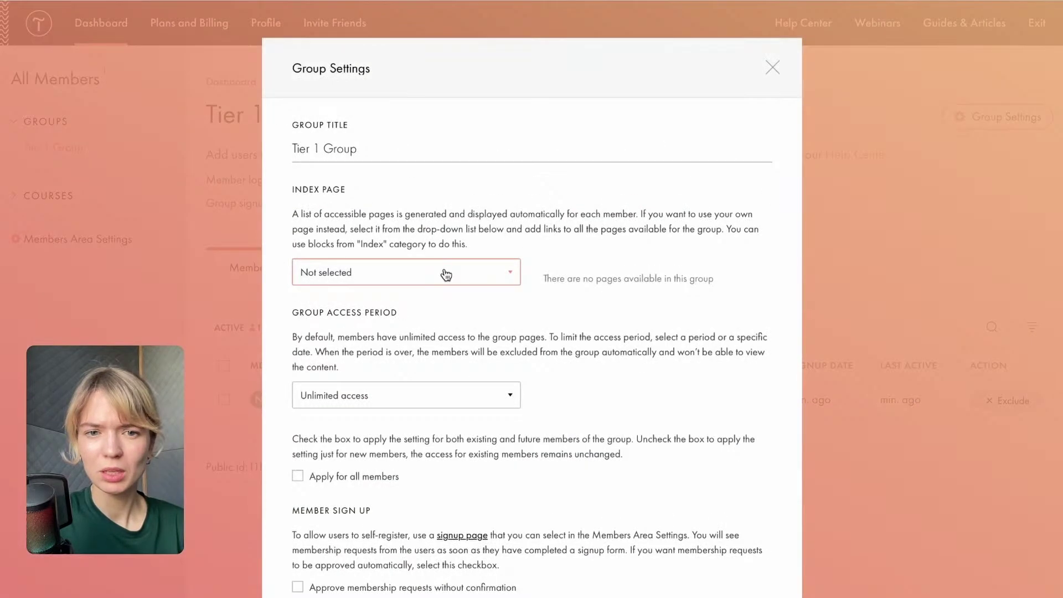
scroll(441, 277, down, 3)
scroll(438, 288, down, 3)
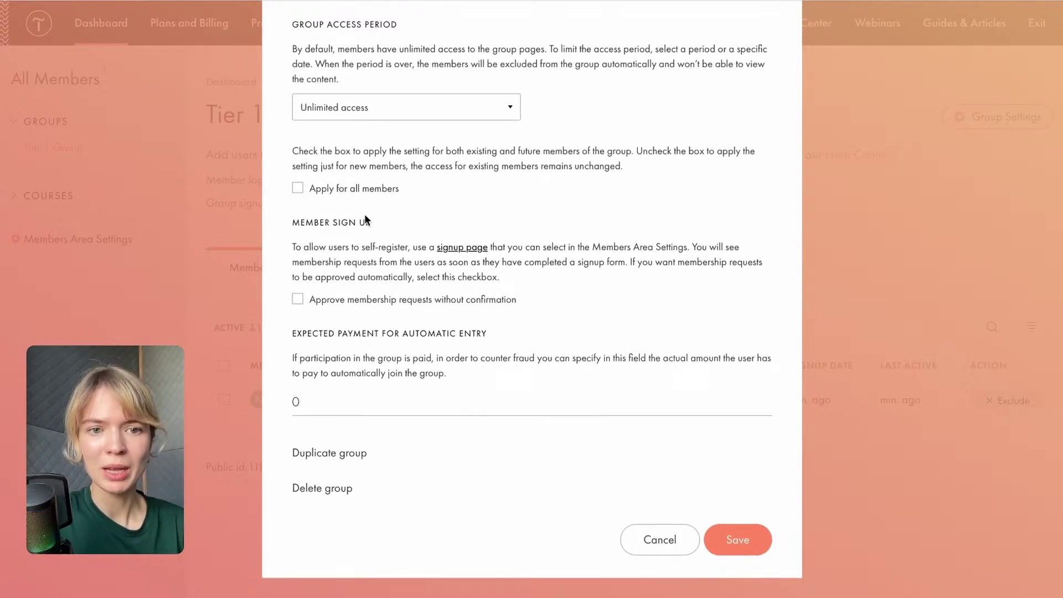
click(298, 300)
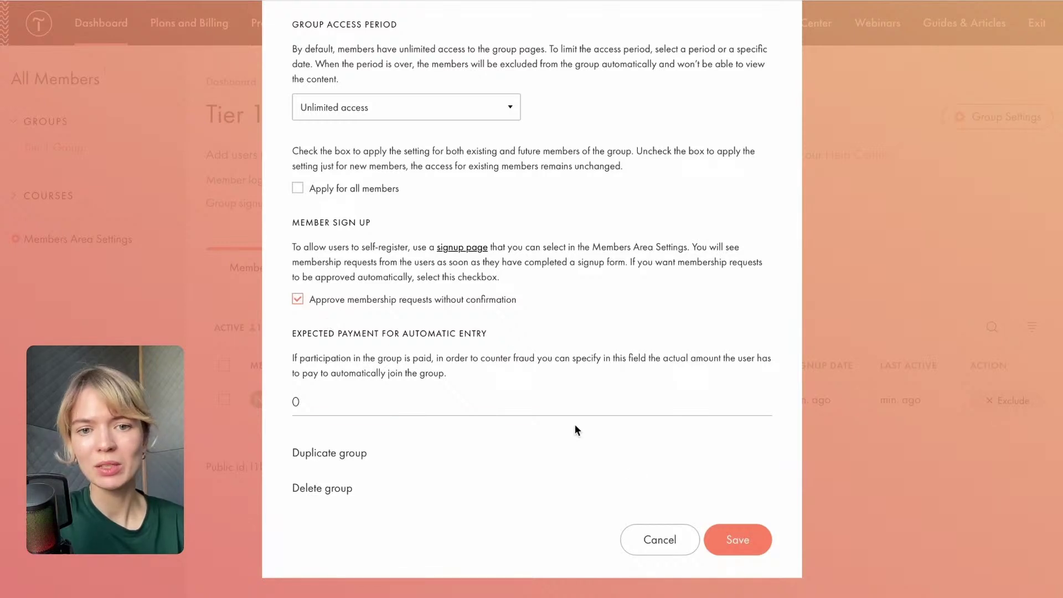
click(737, 540)
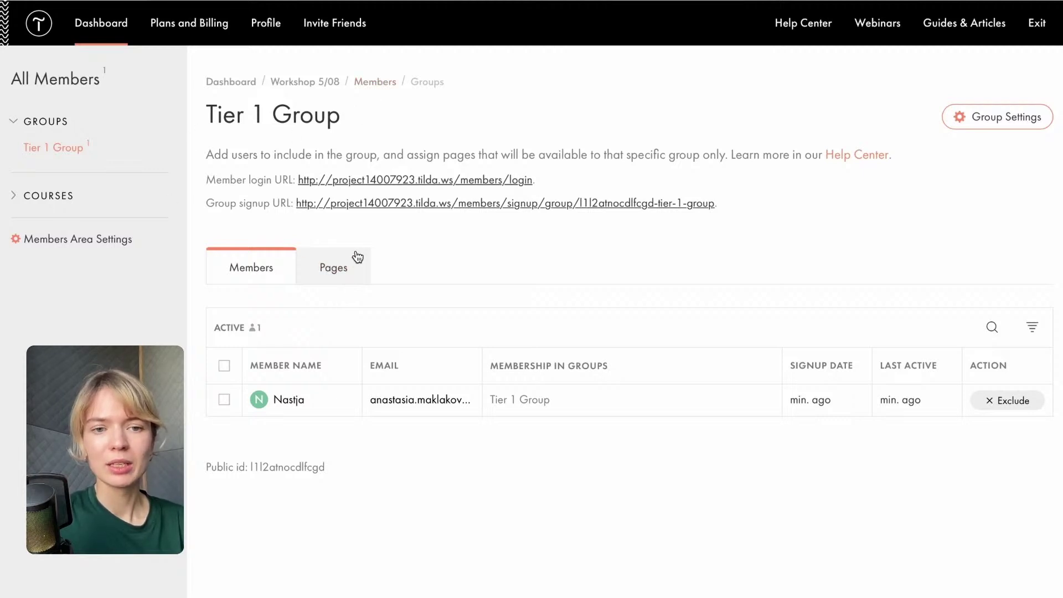
click(340, 270)
scroll(340, 270, down, 1)
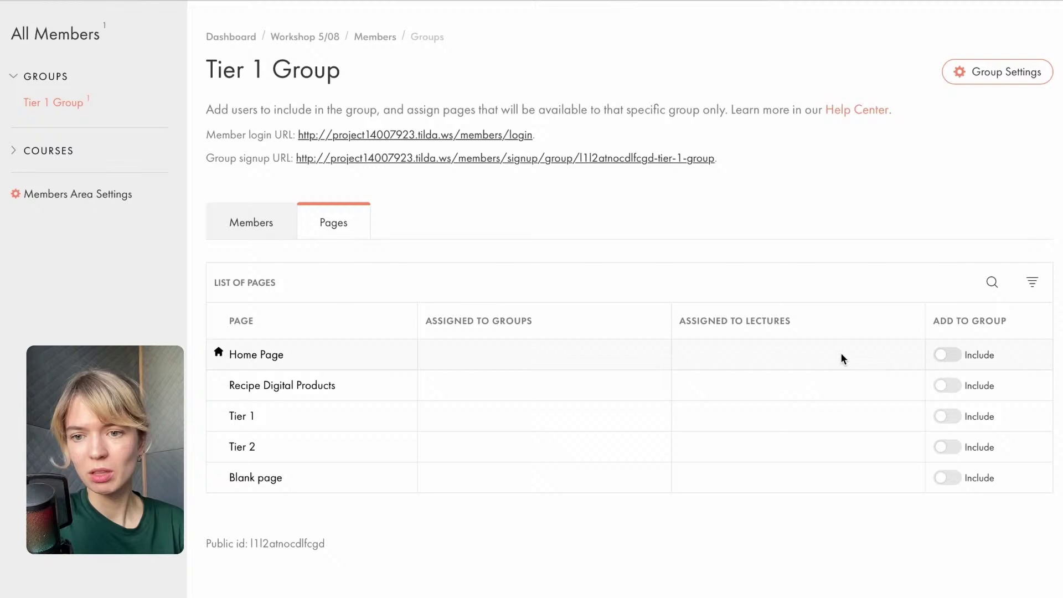
Include the Recipe Digital Products and Tier 1 pages in Tier 1 Group.
click(950, 386)
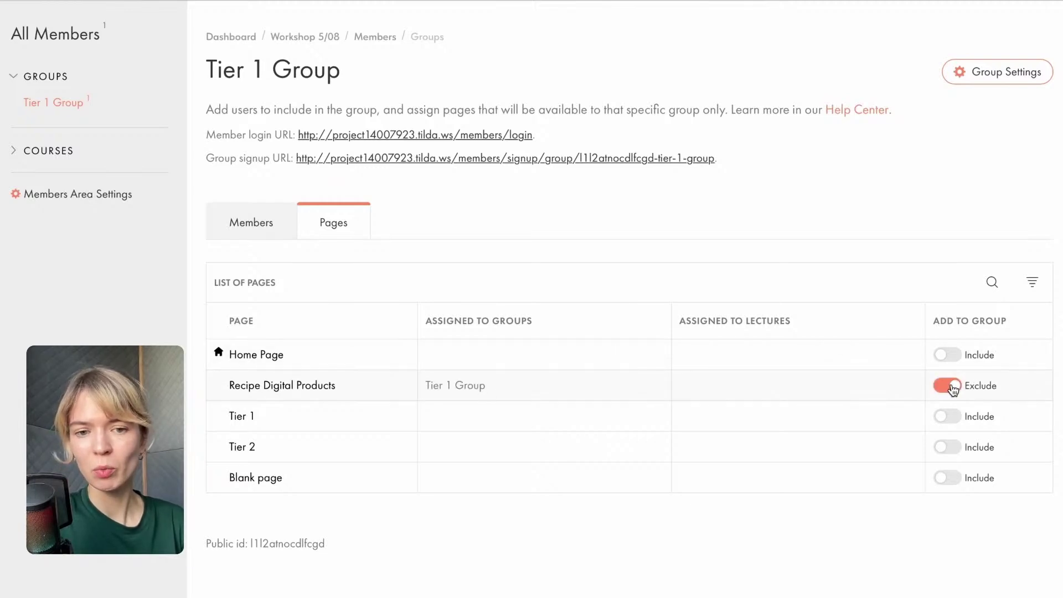
click(249, 228)
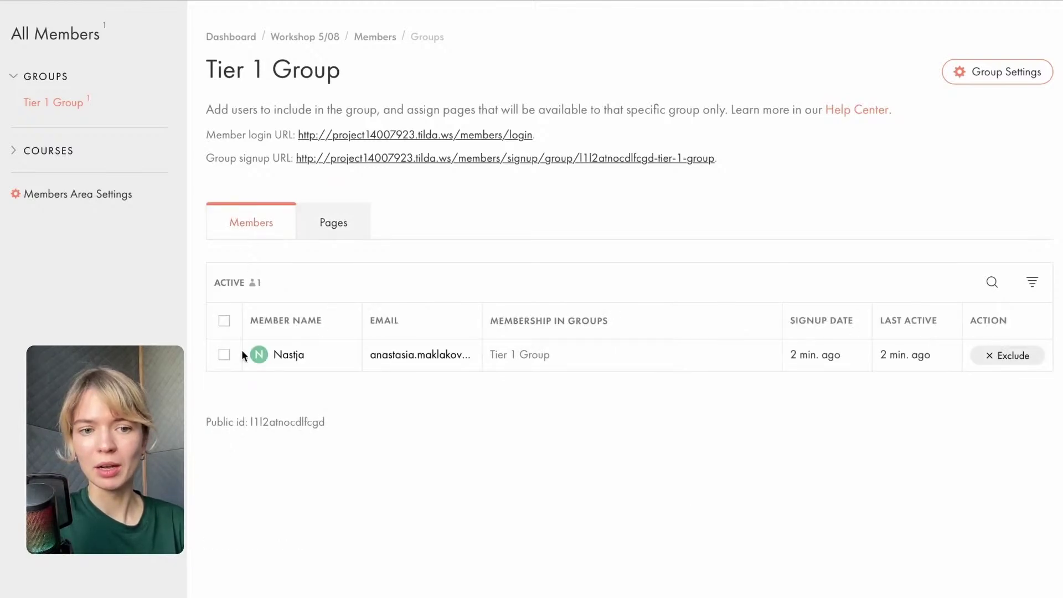
click(322, 217)
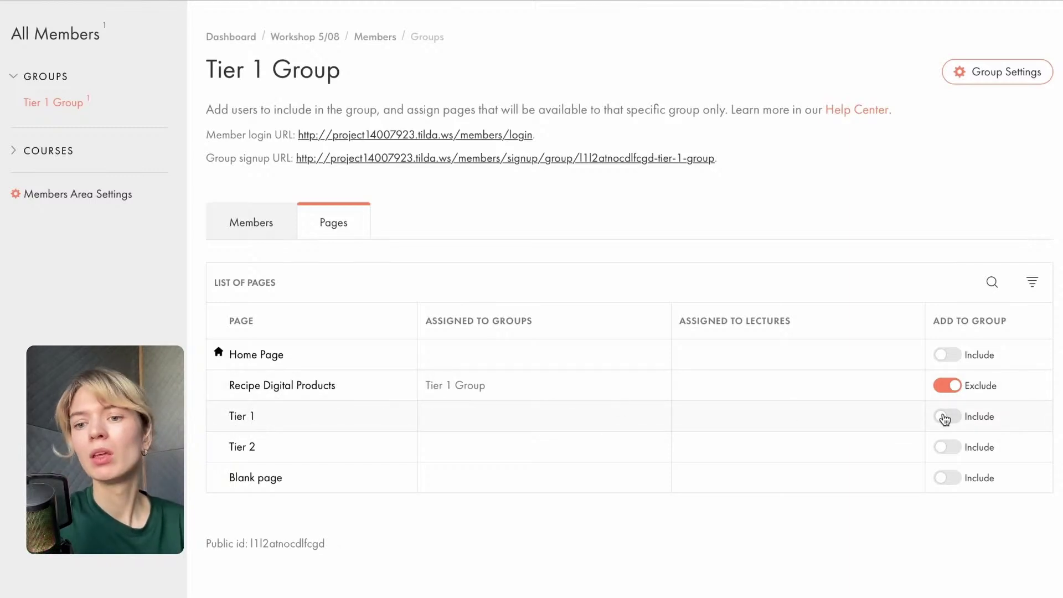
click(948, 417)
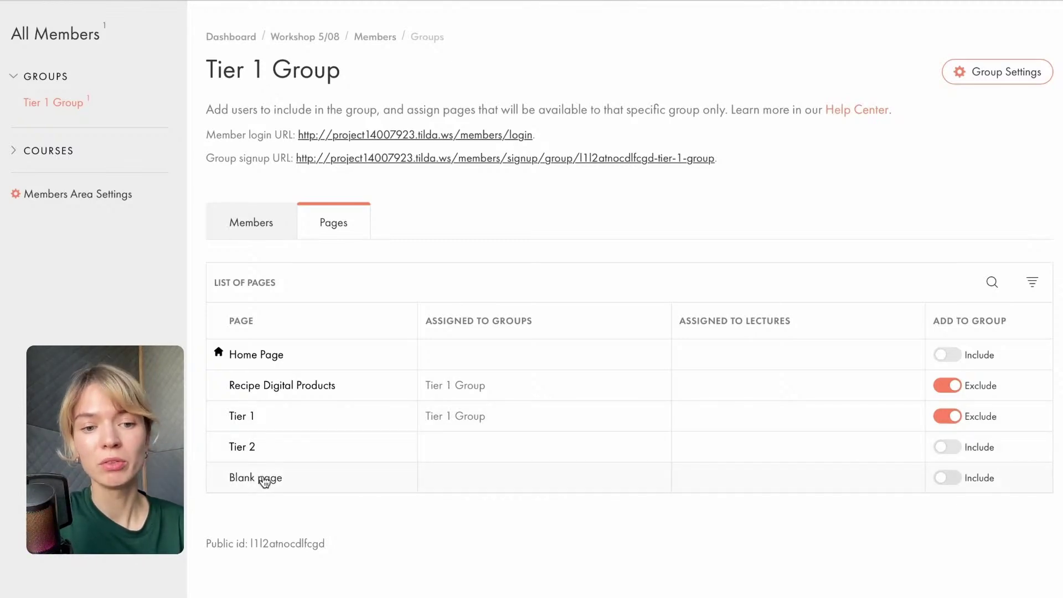
click(254, 10)
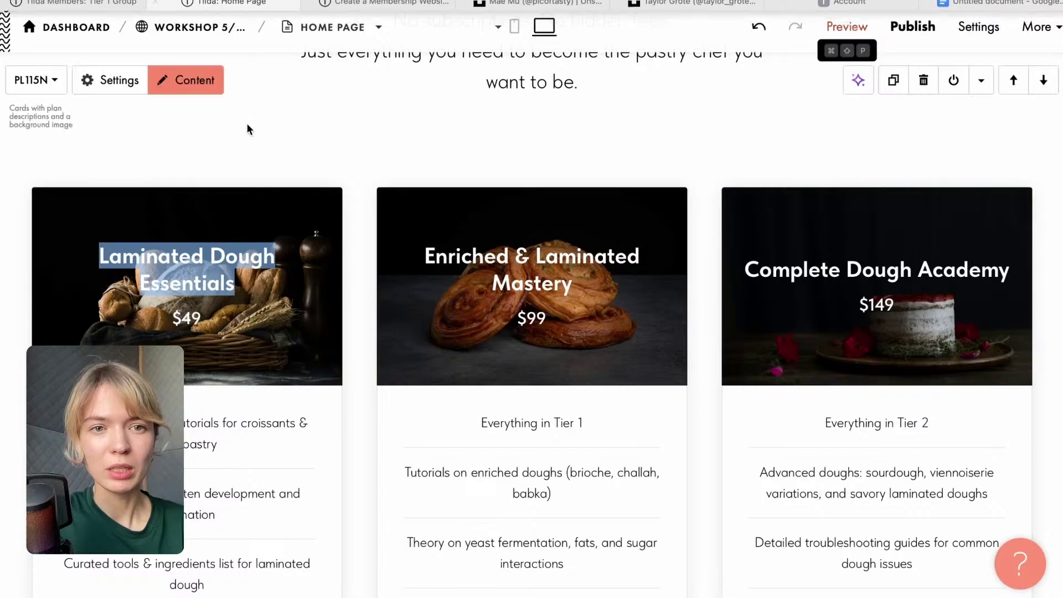
Rename the Workshop 5/08 Blank page to 'Tier 3'.
click(201, 26)
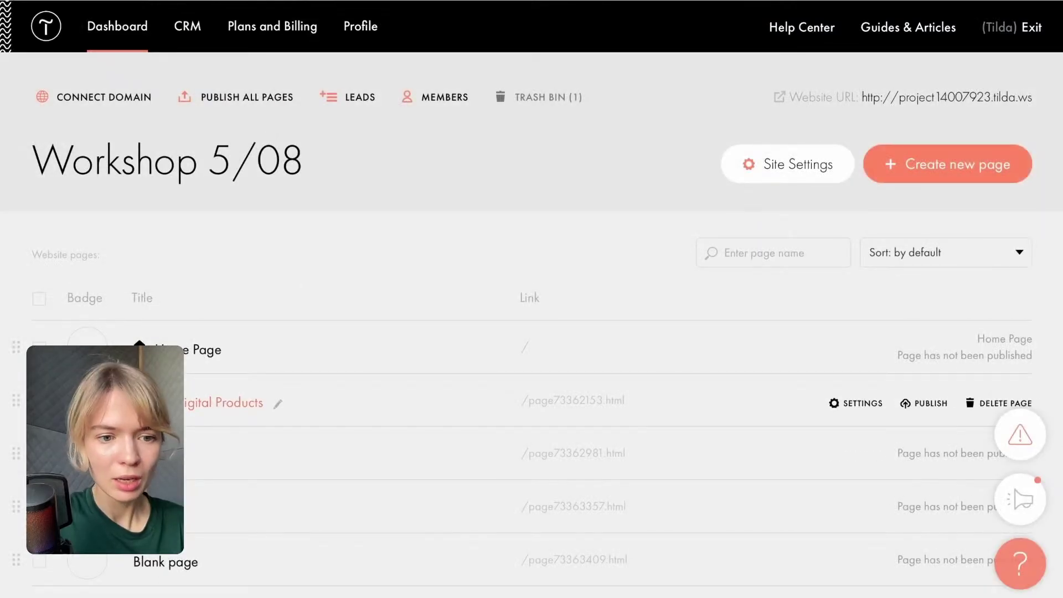
click(213, 562)
text(T)
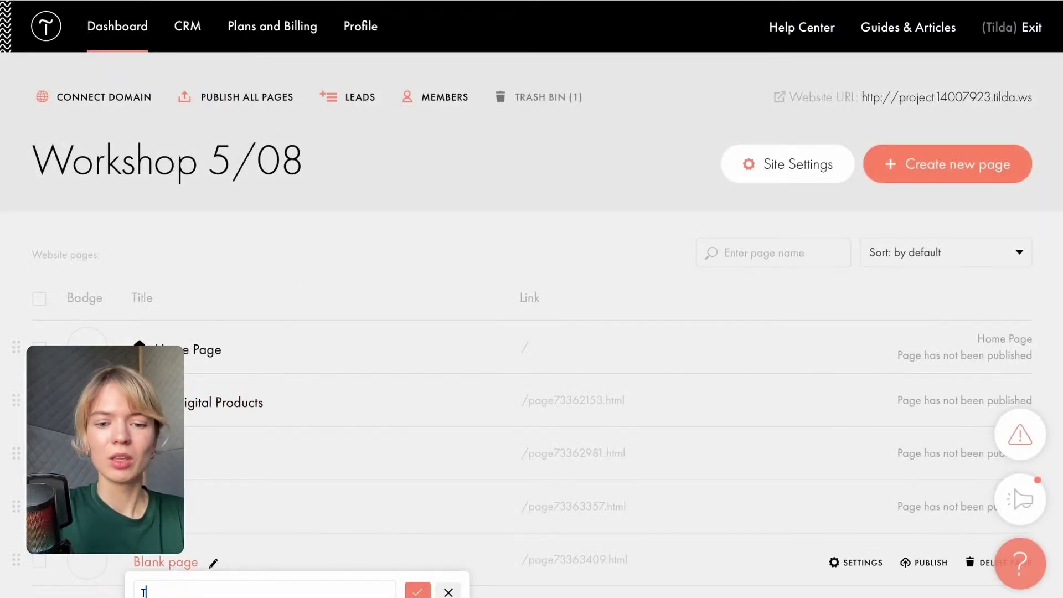
text(ier 3)
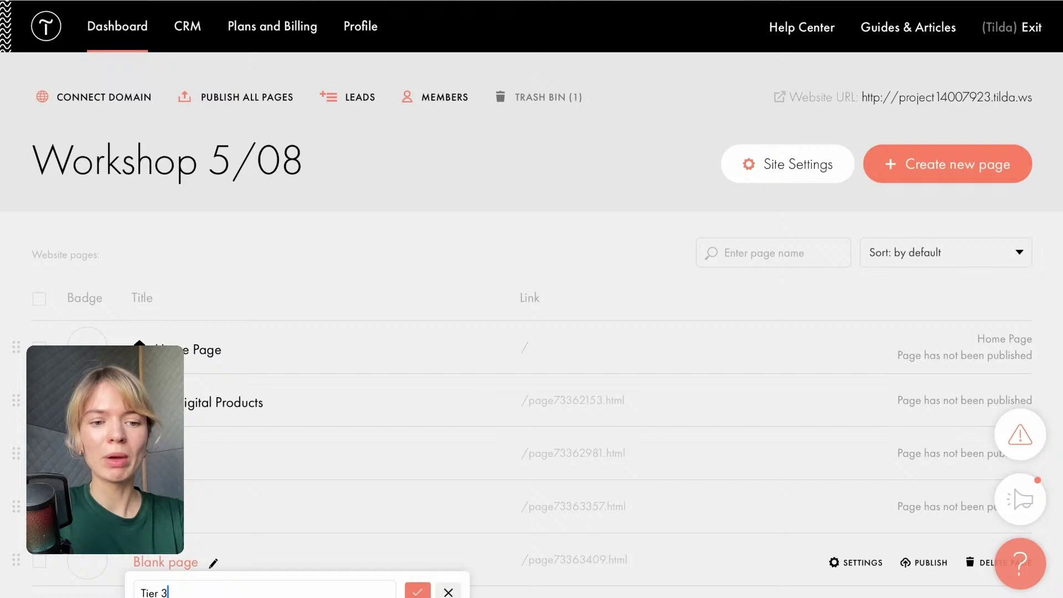
click(422, 593)
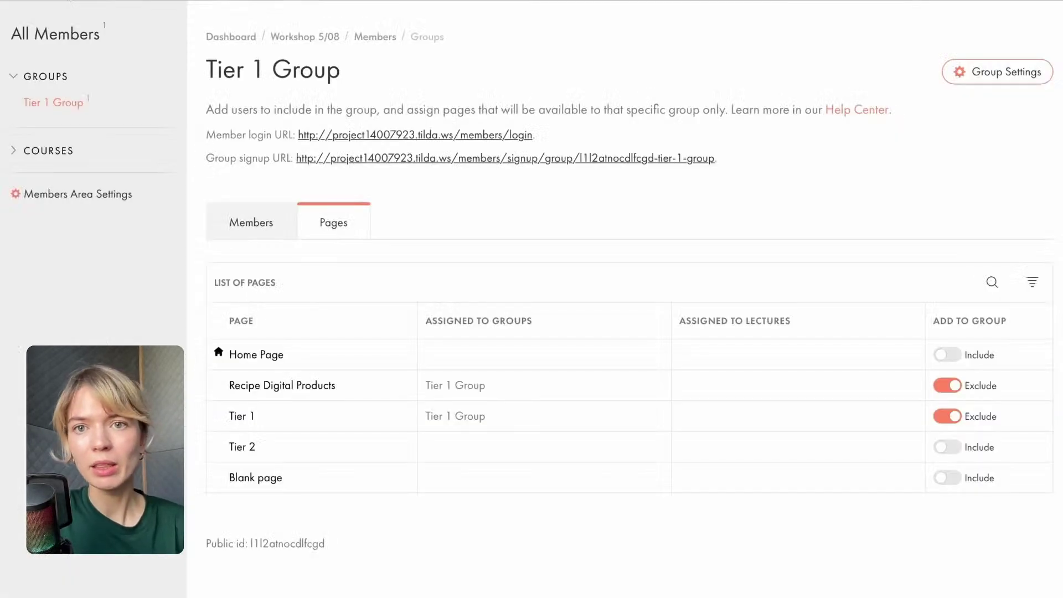
Reload the Members page and reopen Tier 1 Group's pages list, now showing Tier 3.
key(F5)
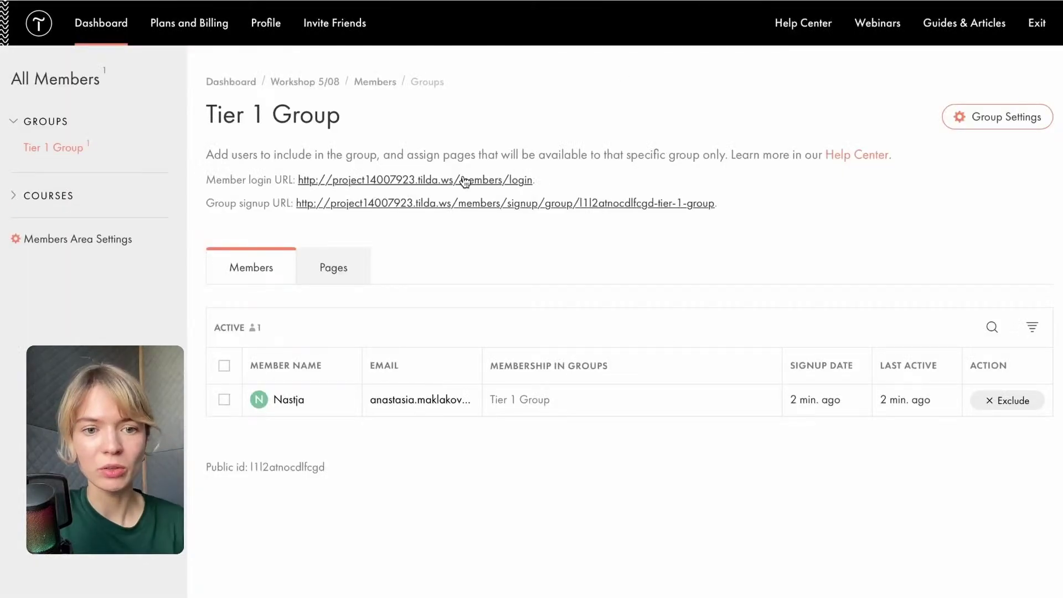
click(332, 275)
scroll(392, 487, down, 1)
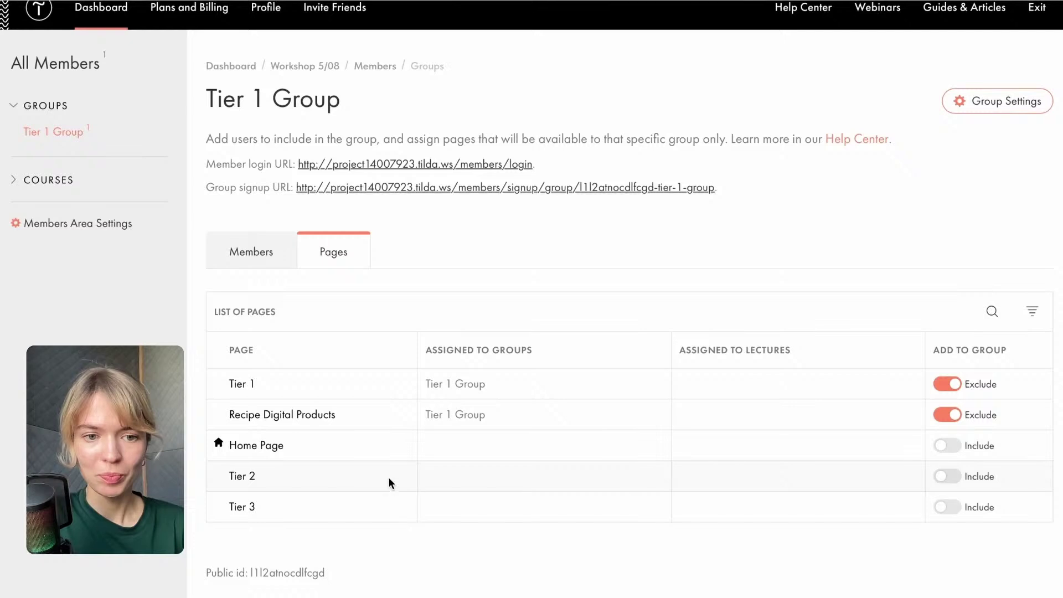
click(260, 249)
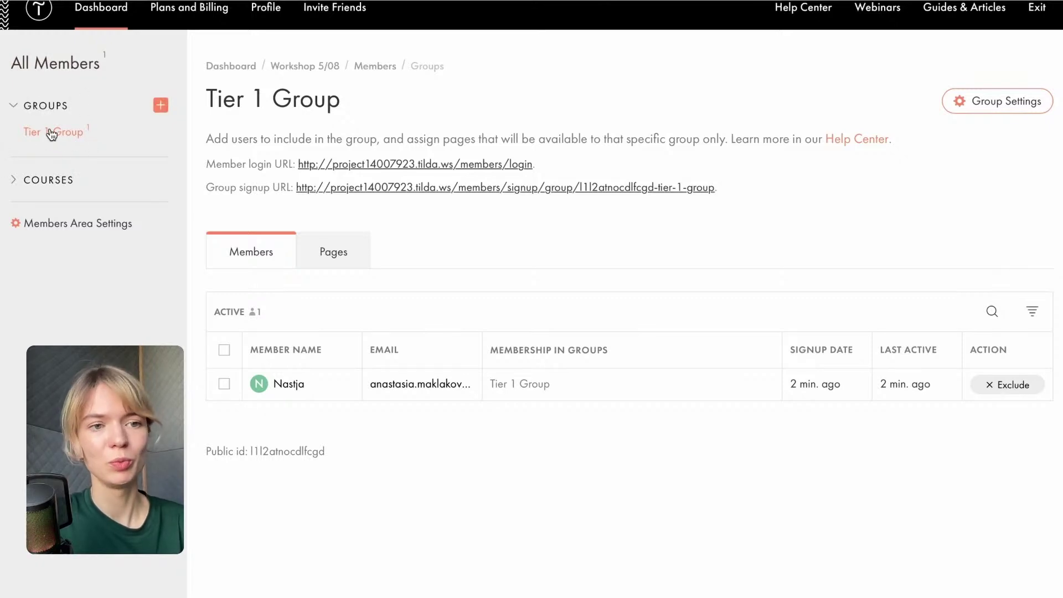
click(340, 271)
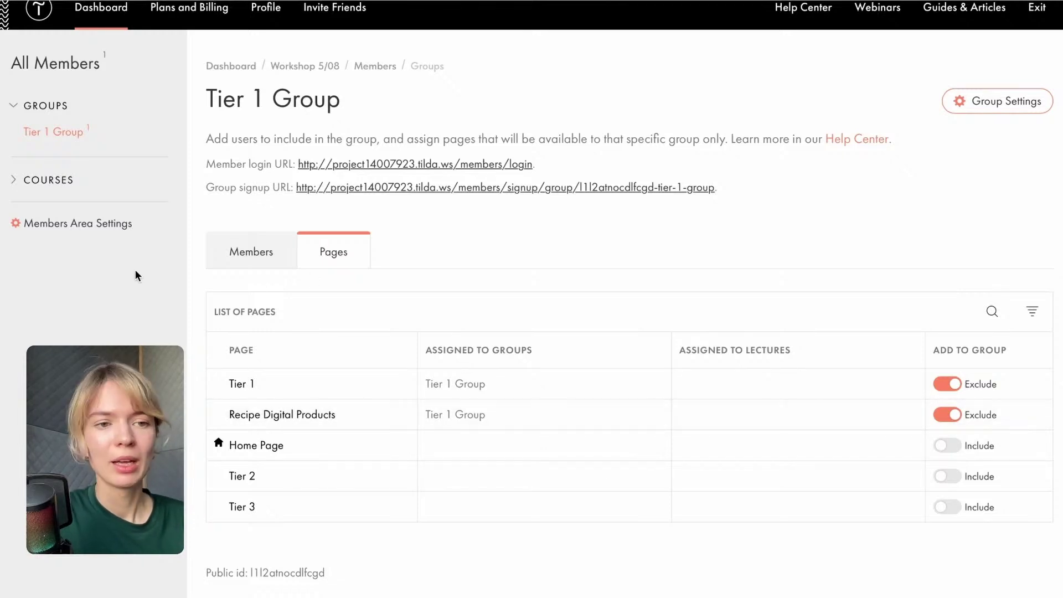
Create member groups 'Tier 2' and 'Tier 3', then return to the All Members overview.
click(161, 105)
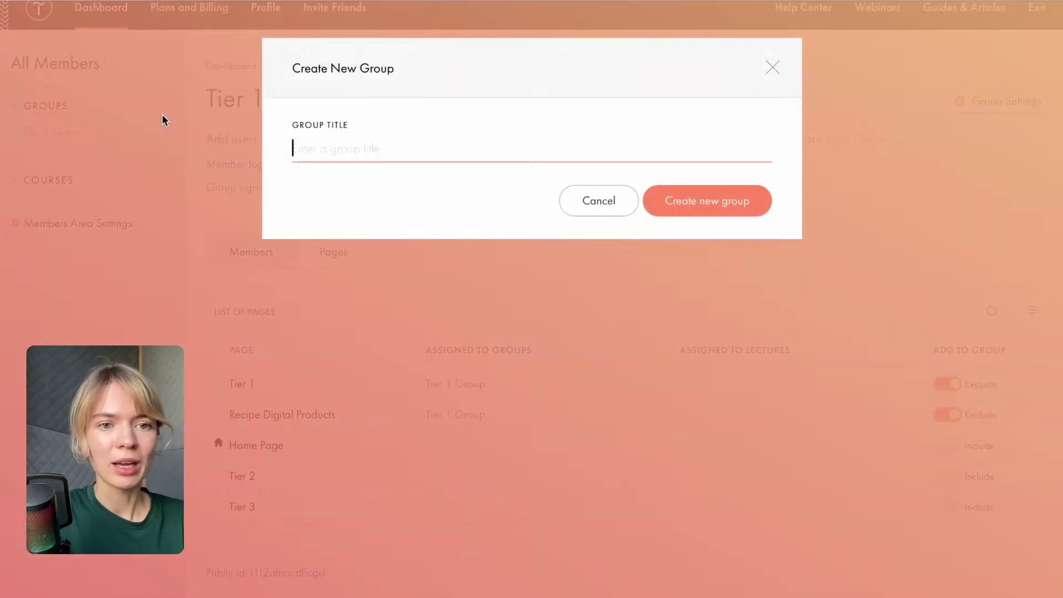
text(Tier )
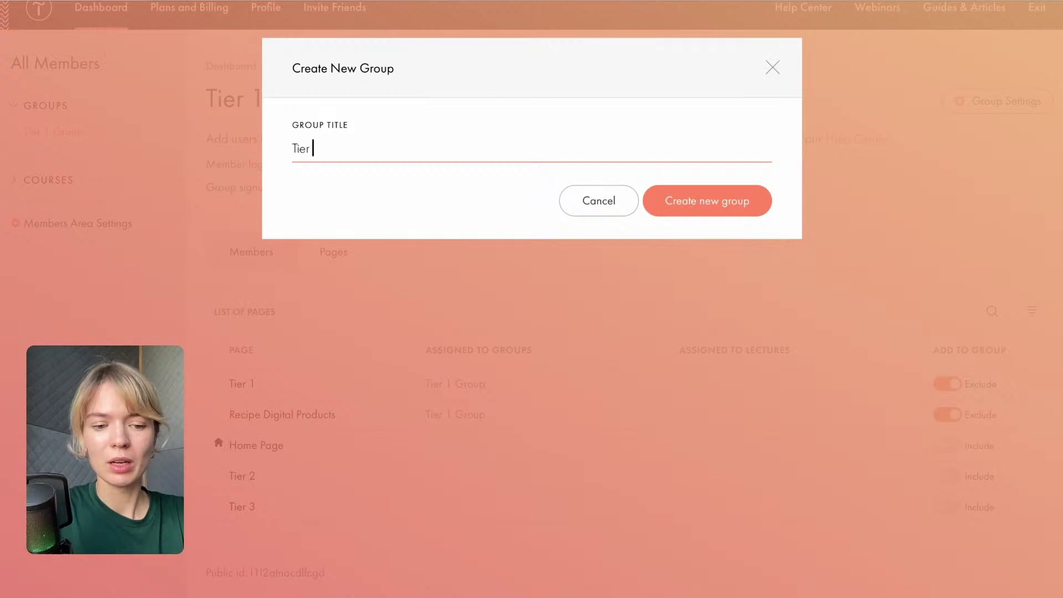
text(2)
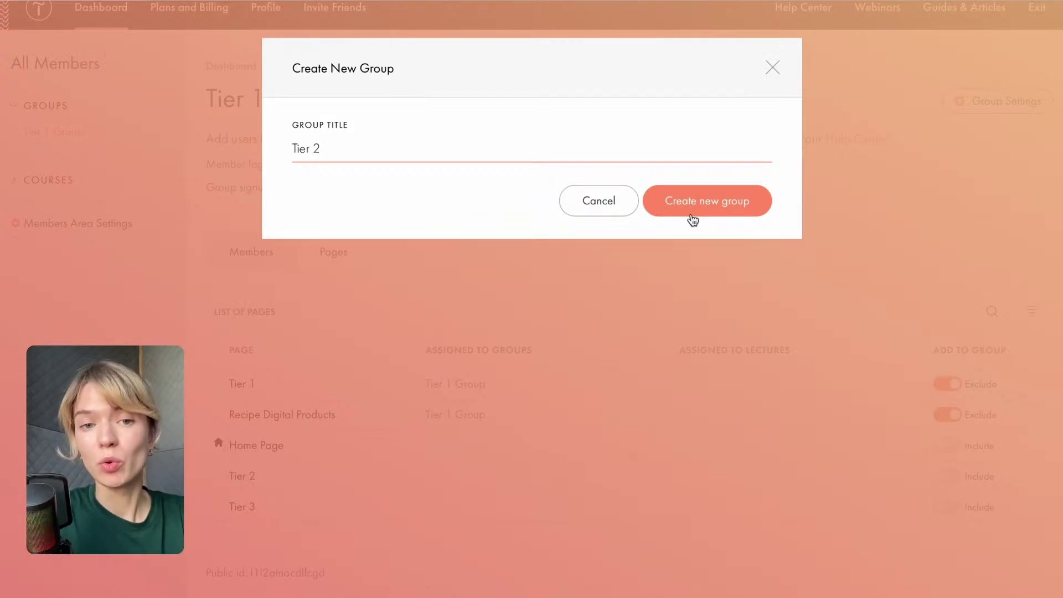
click(692, 211)
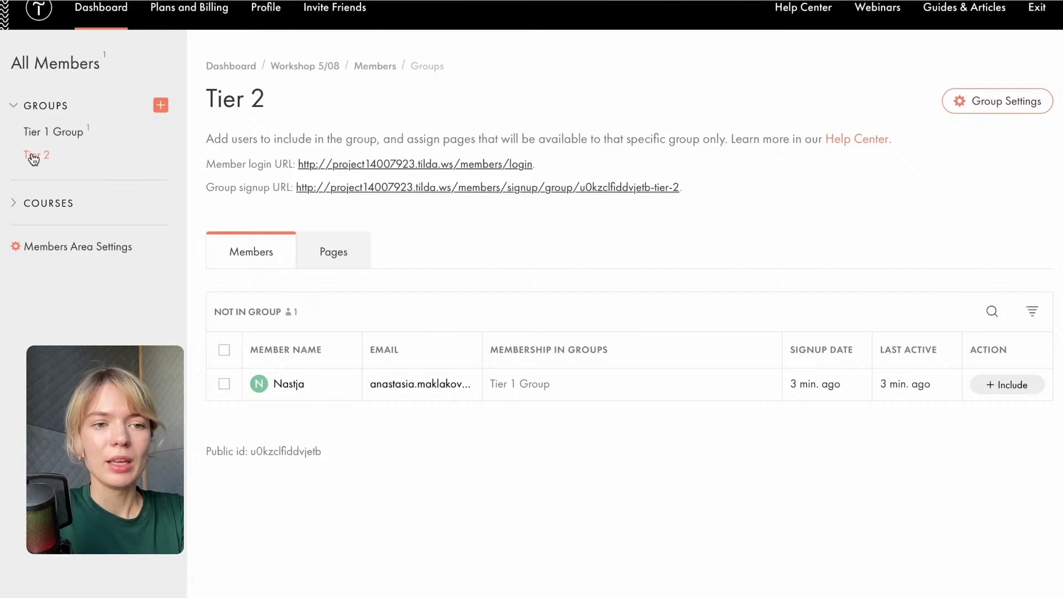
click(160, 106)
text(Tier 3)
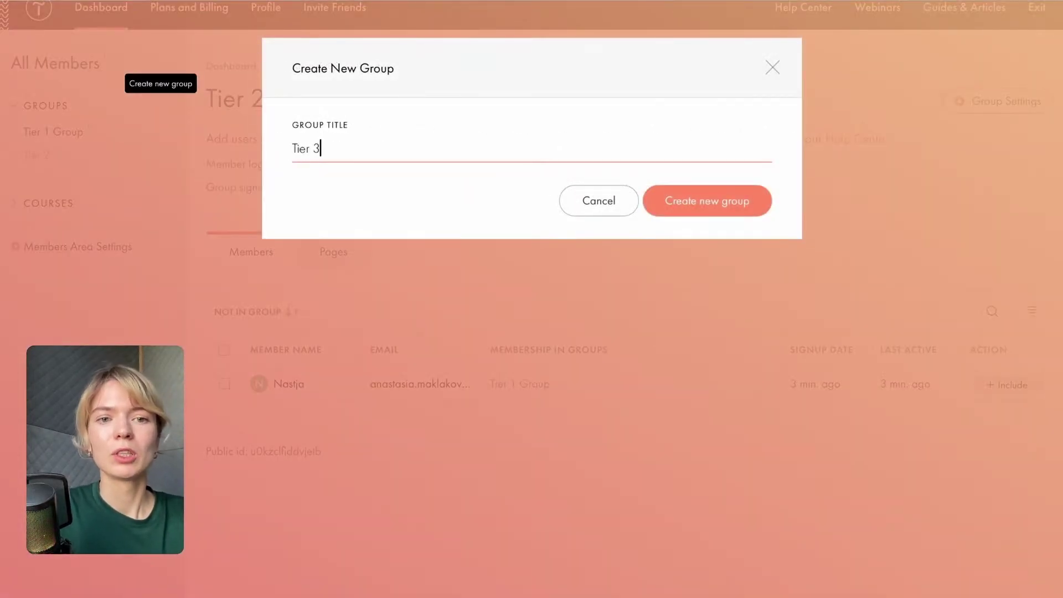
click(676, 200)
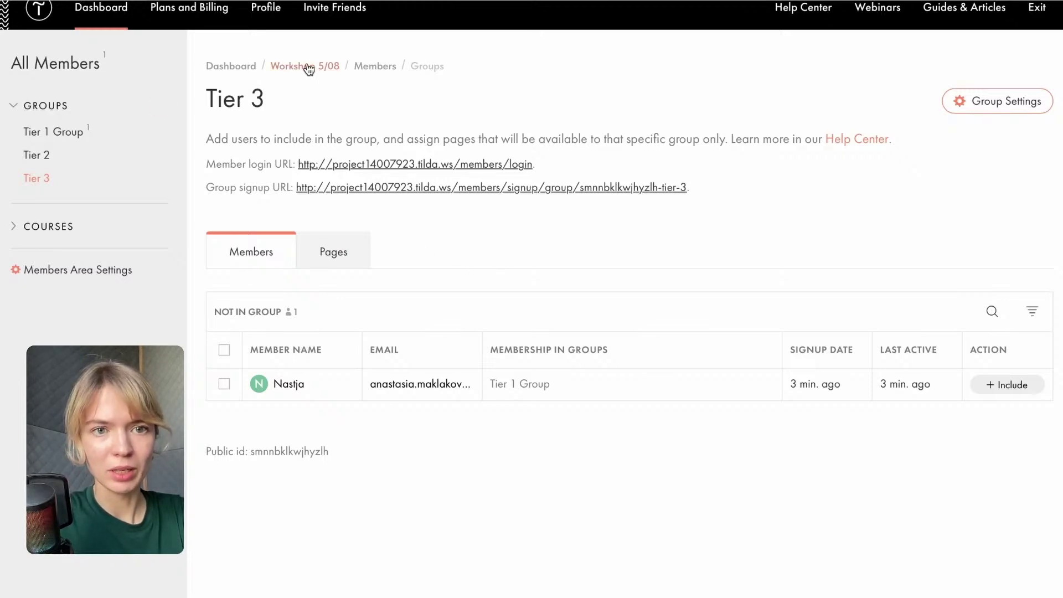
click(375, 67)
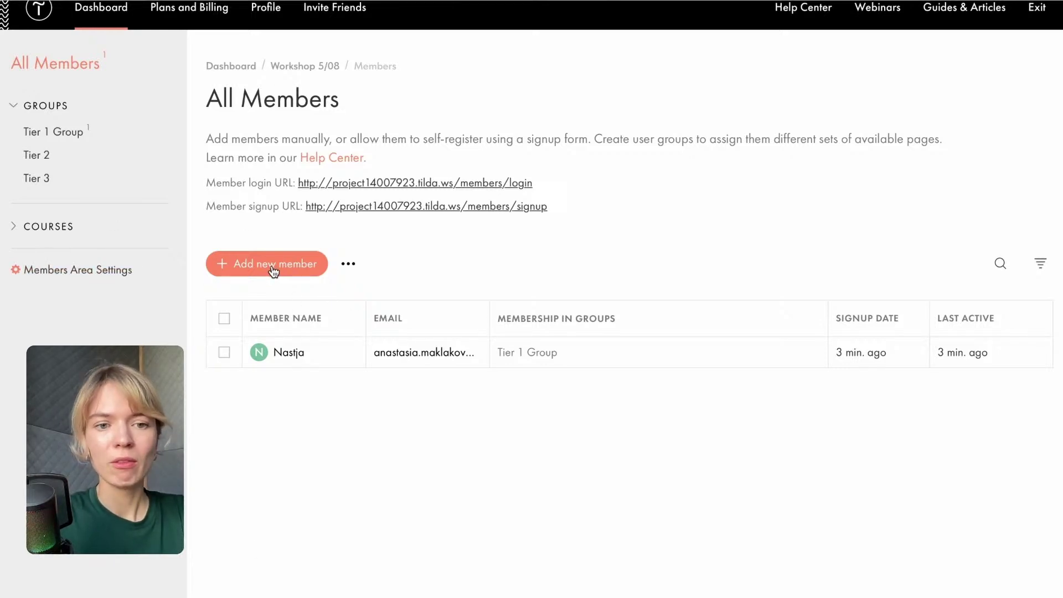
Manually add a member with their name and a corrected e-mail, assigned to Tier 2, and save.
click(298, 266)
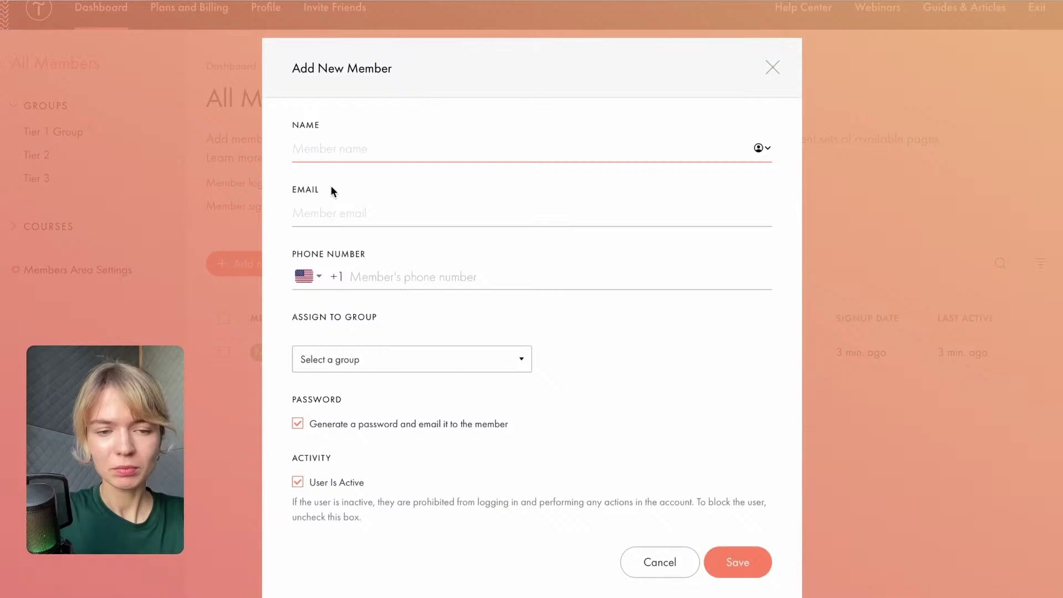
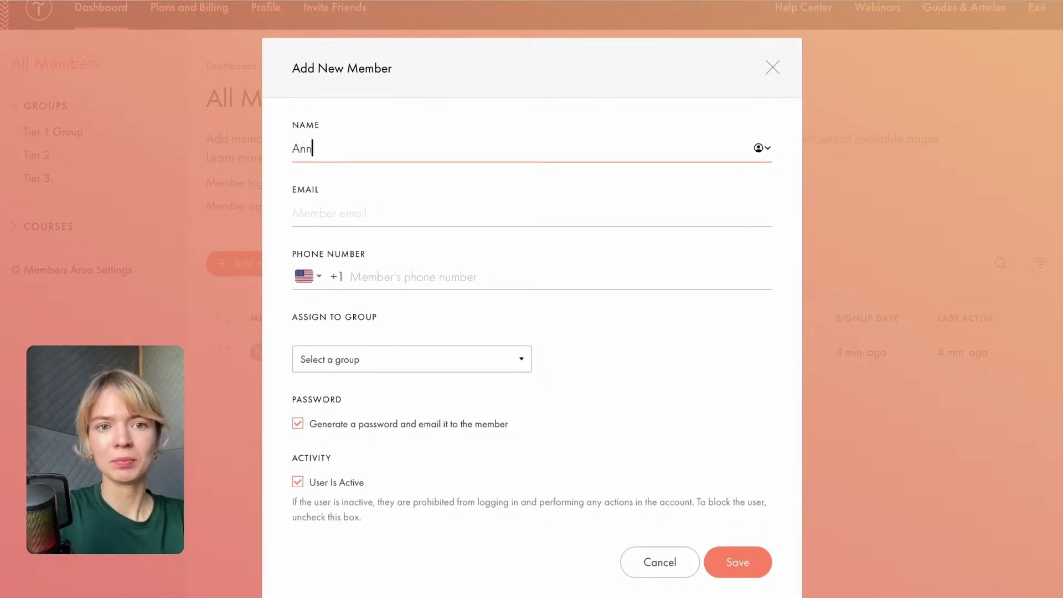
click(342, 212)
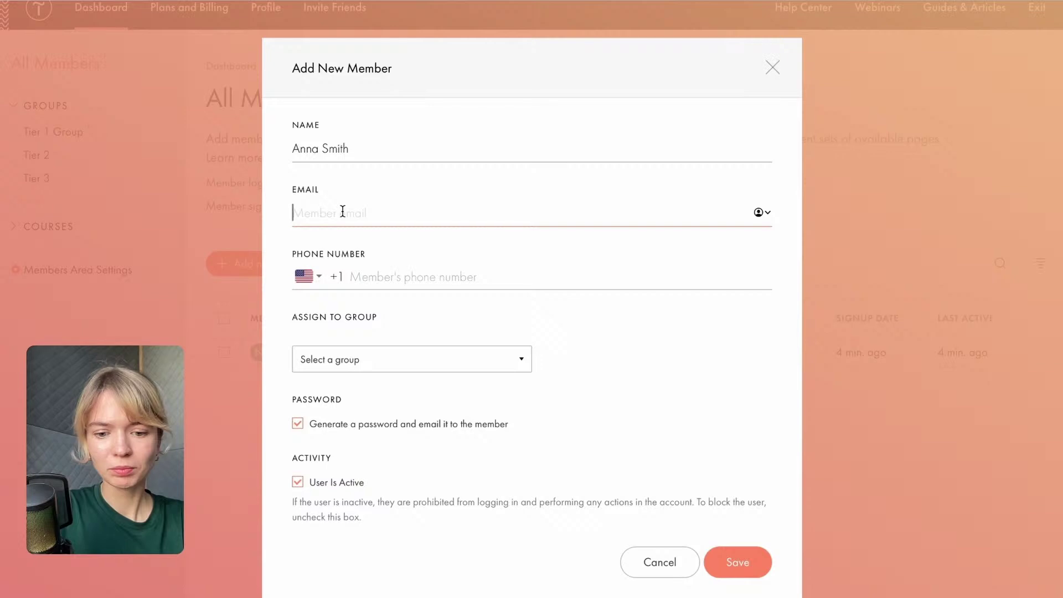
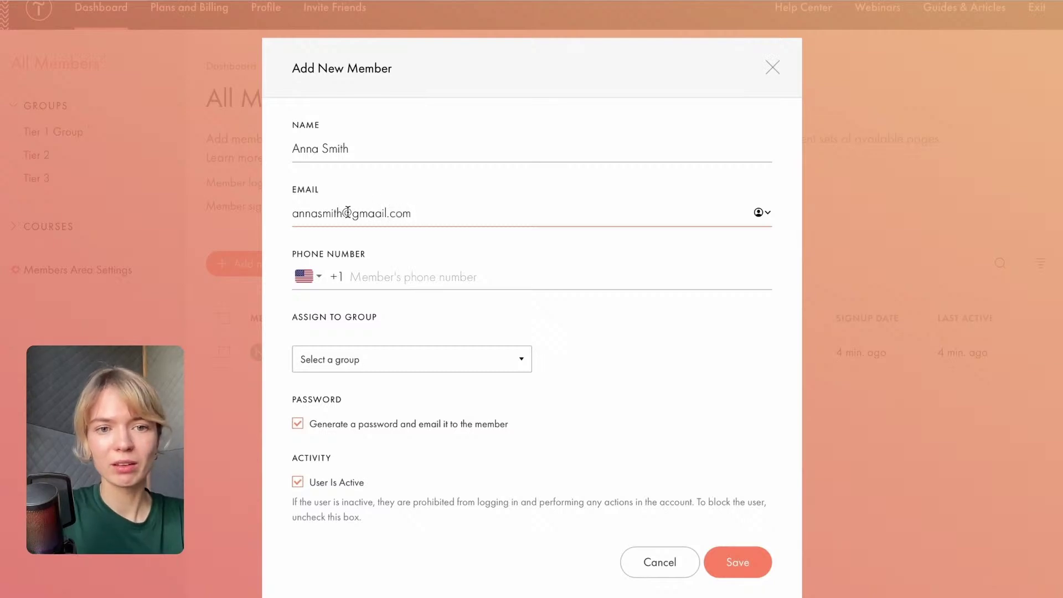
click(341, 214)
text(123)
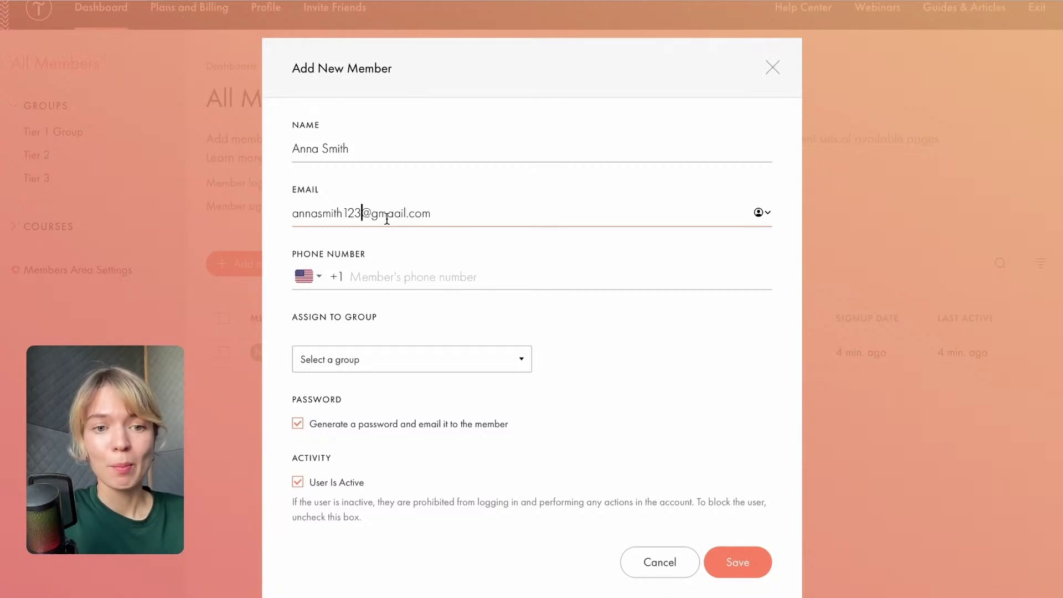
click(395, 362)
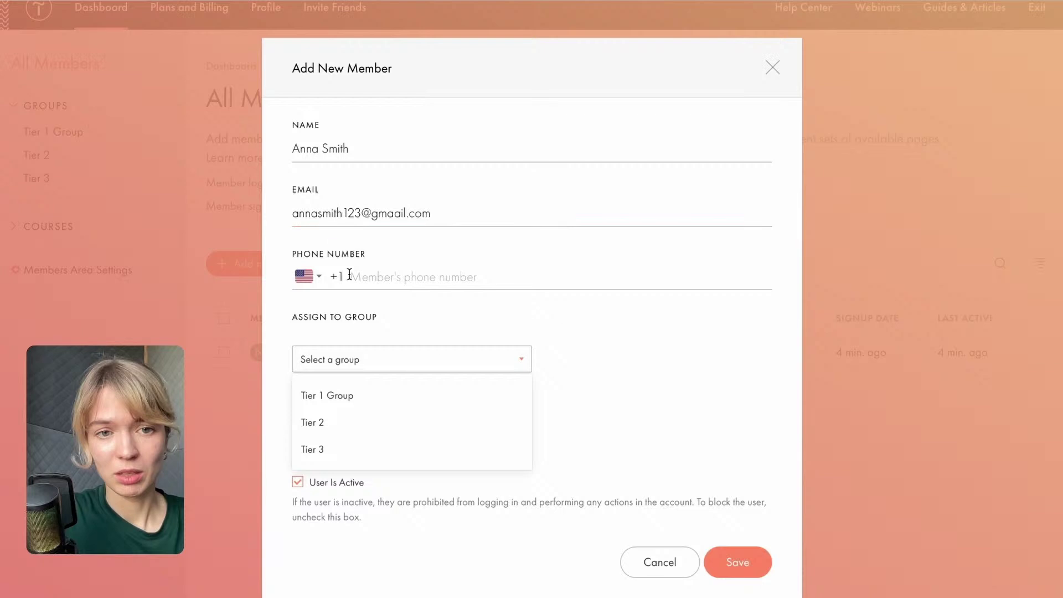
click(314, 425)
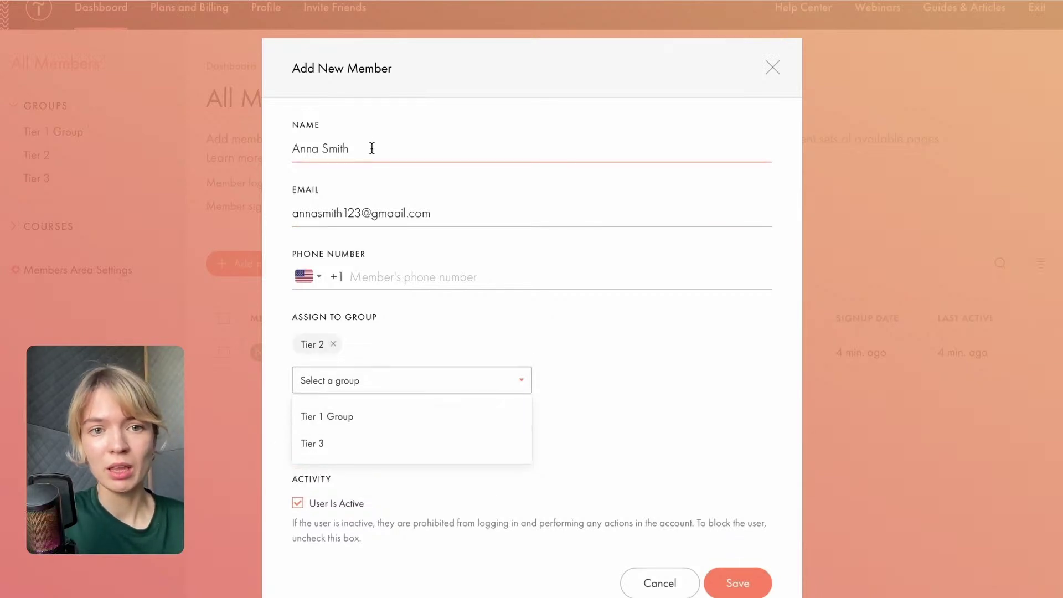
click(582, 372)
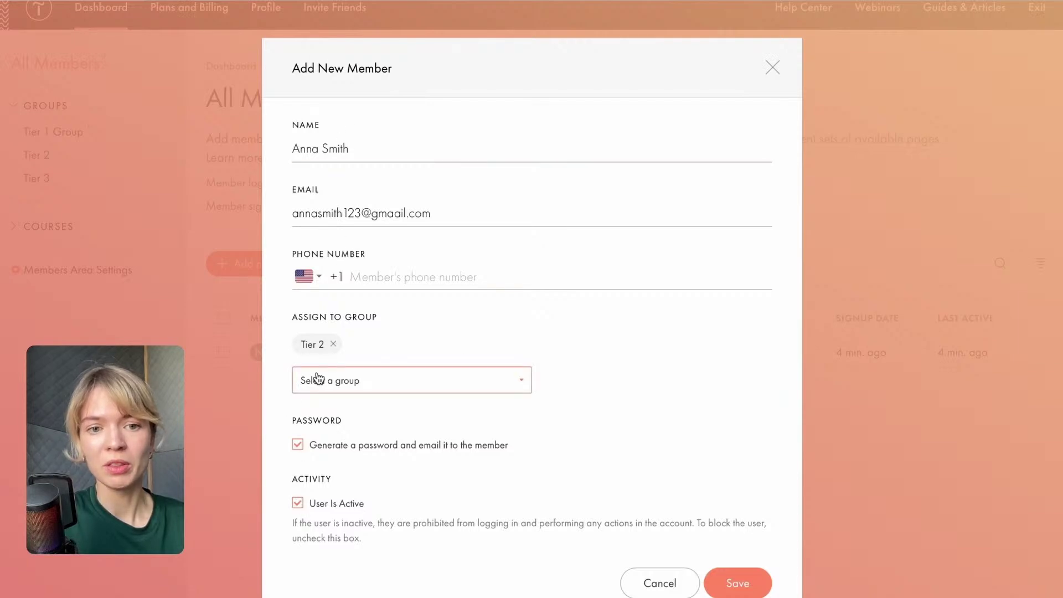
click(717, 583)
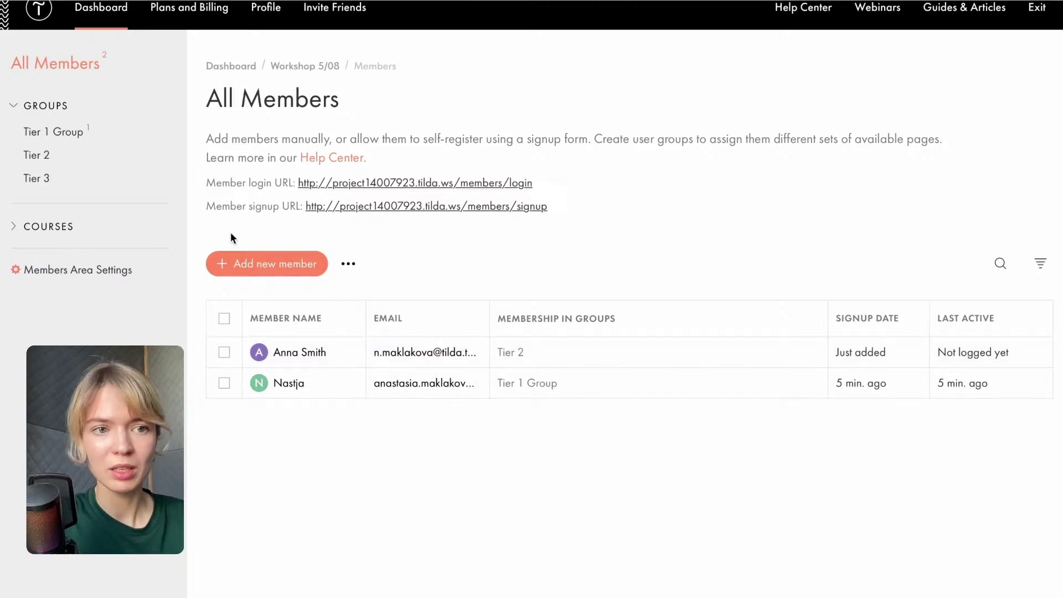
Rename the Tier 2 group to 'Tier 2 Group' in its group settings.
click(56, 158)
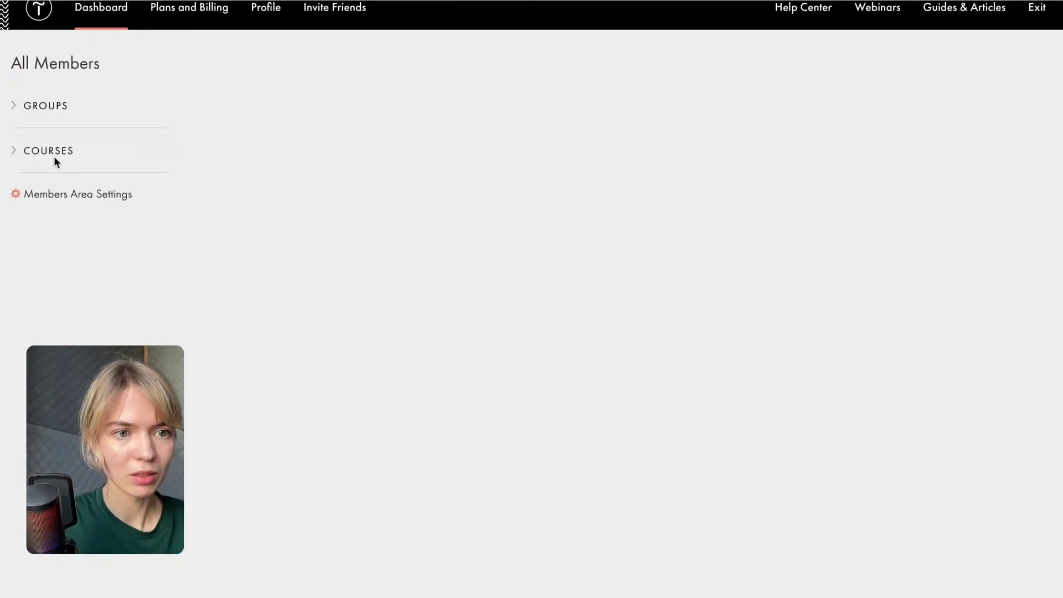
click(992, 105)
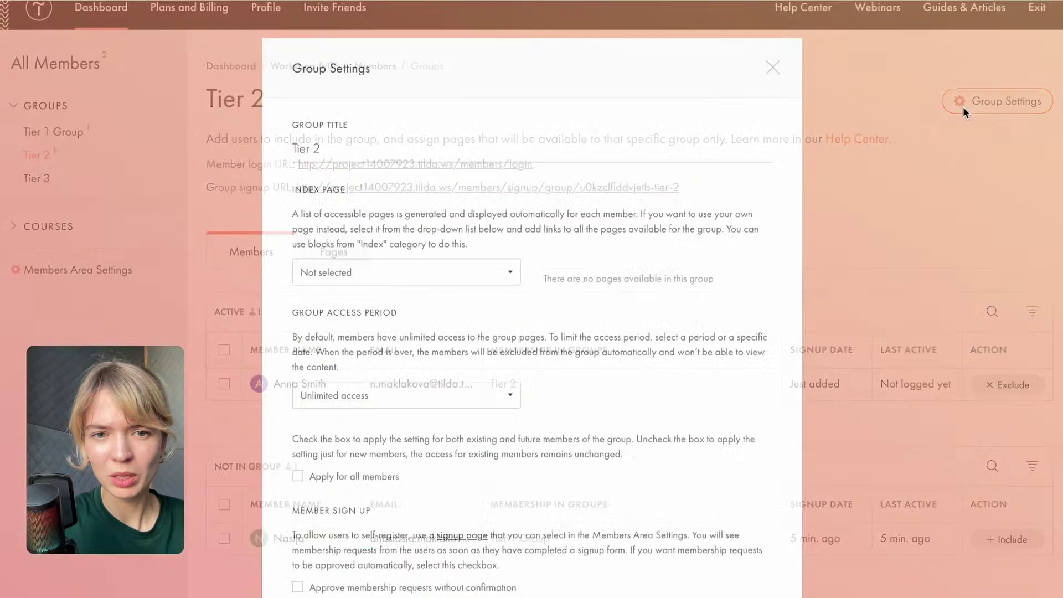
click(320, 148)
text(Group)
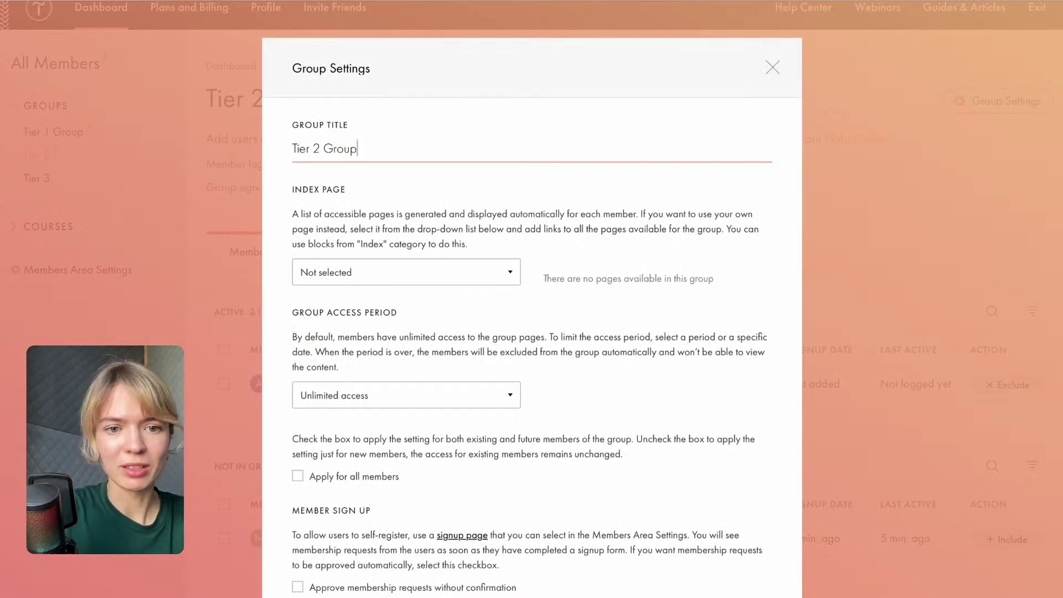
scroll(531, 332, down, 5)
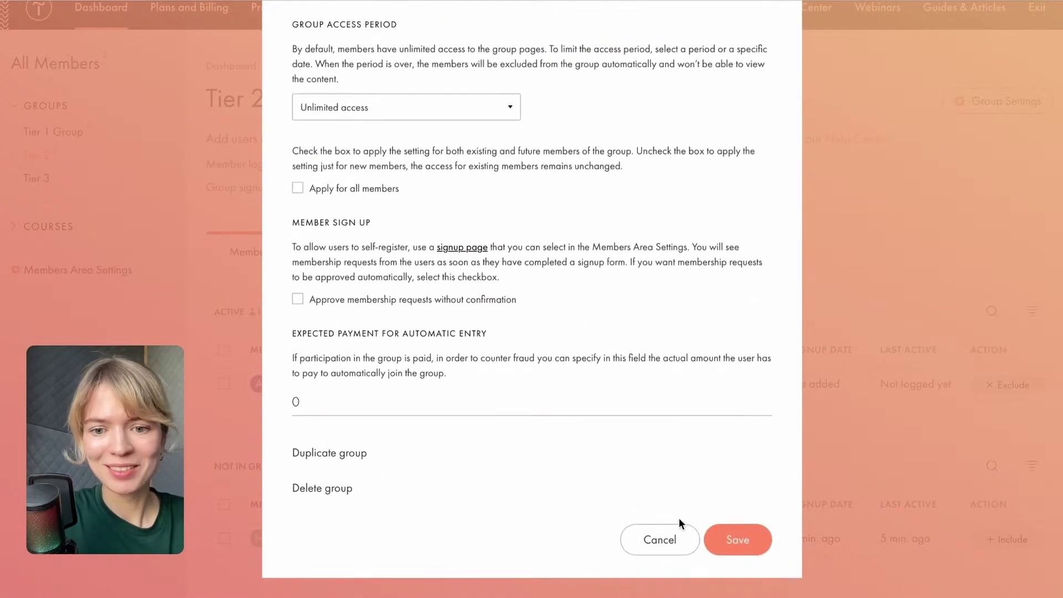
click(720, 537)
Rename the Tier 3 group to 'Tier 3 Group', then open the Tier 2 Group page.
click(36, 177)
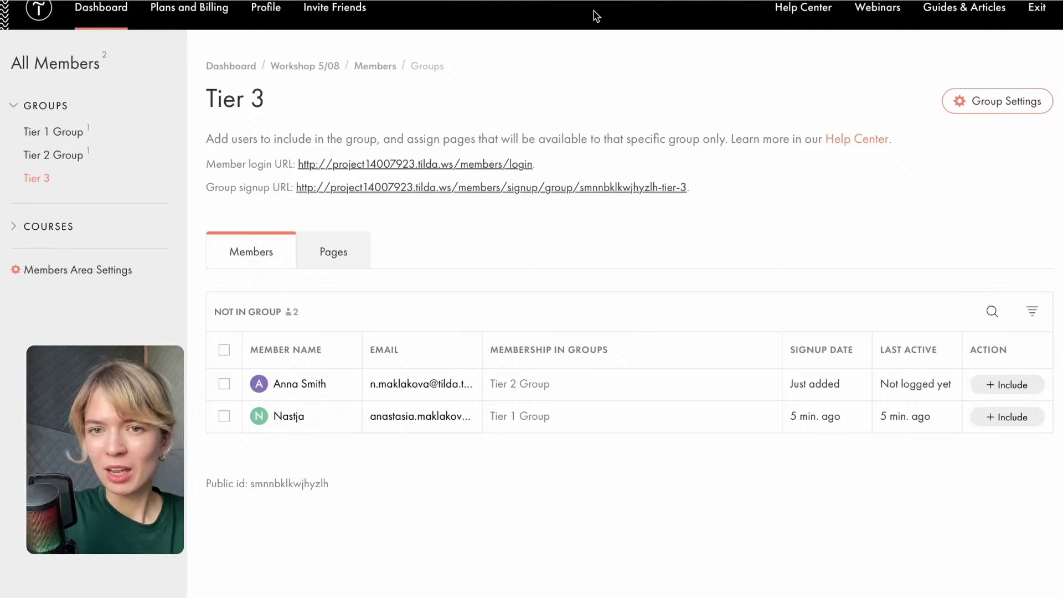
click(980, 100)
click(337, 147)
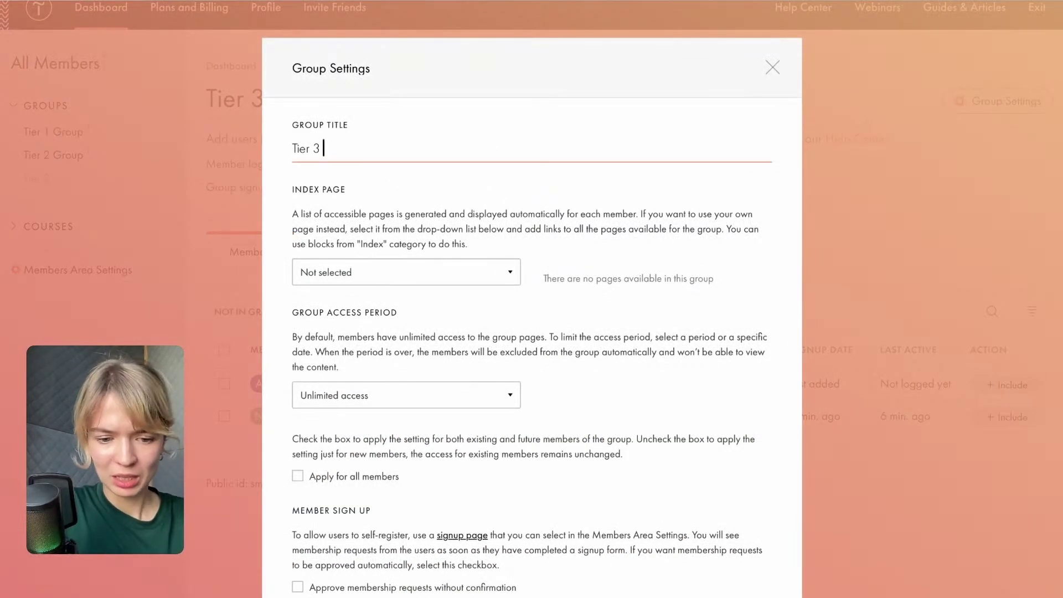
text(Group)
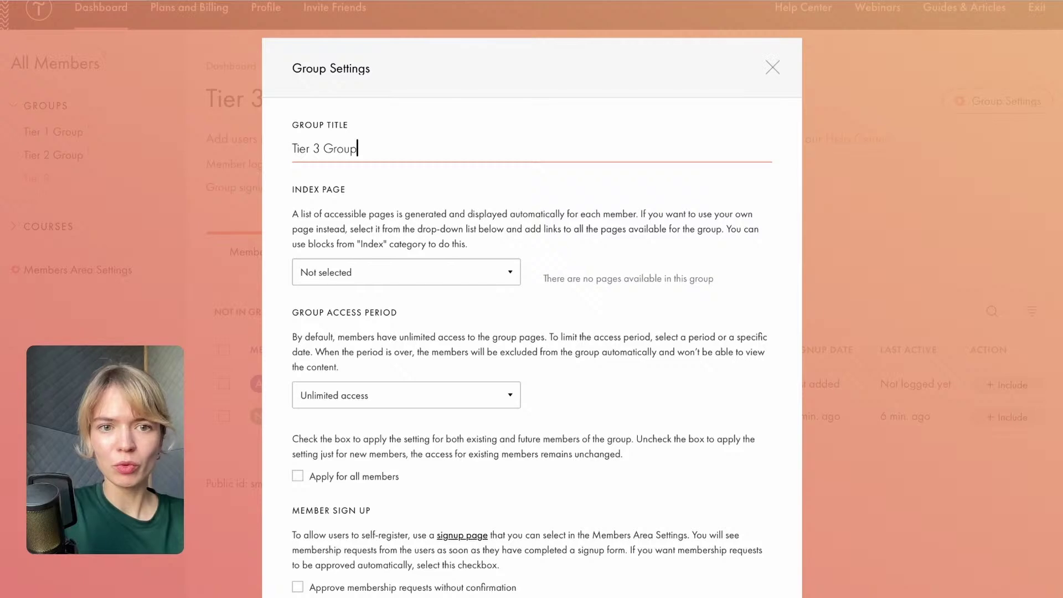
scroll(671, 492, down, 5)
click(725, 528)
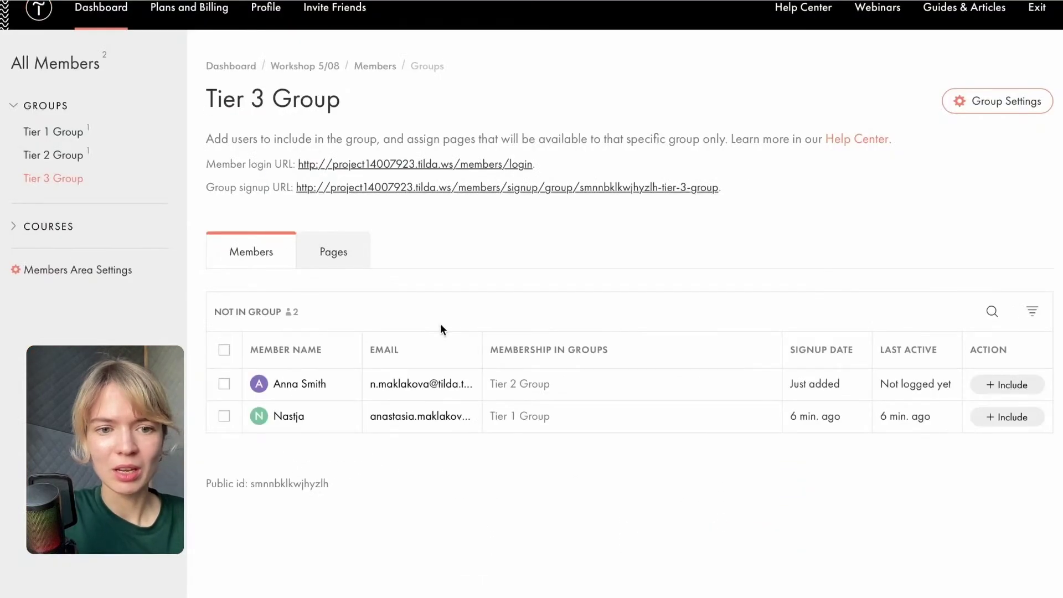
click(344, 254)
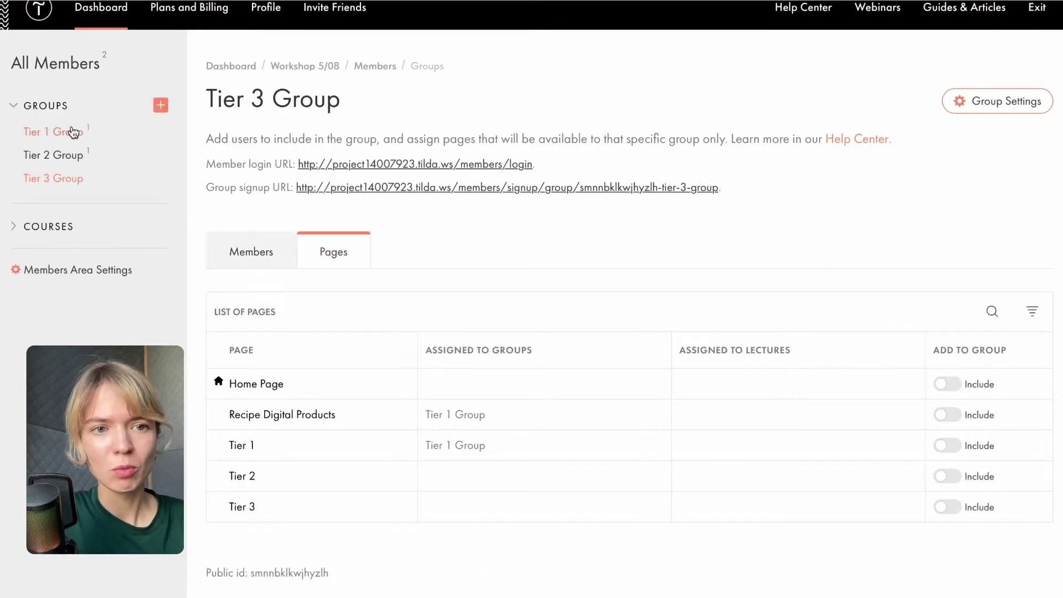
click(52, 159)
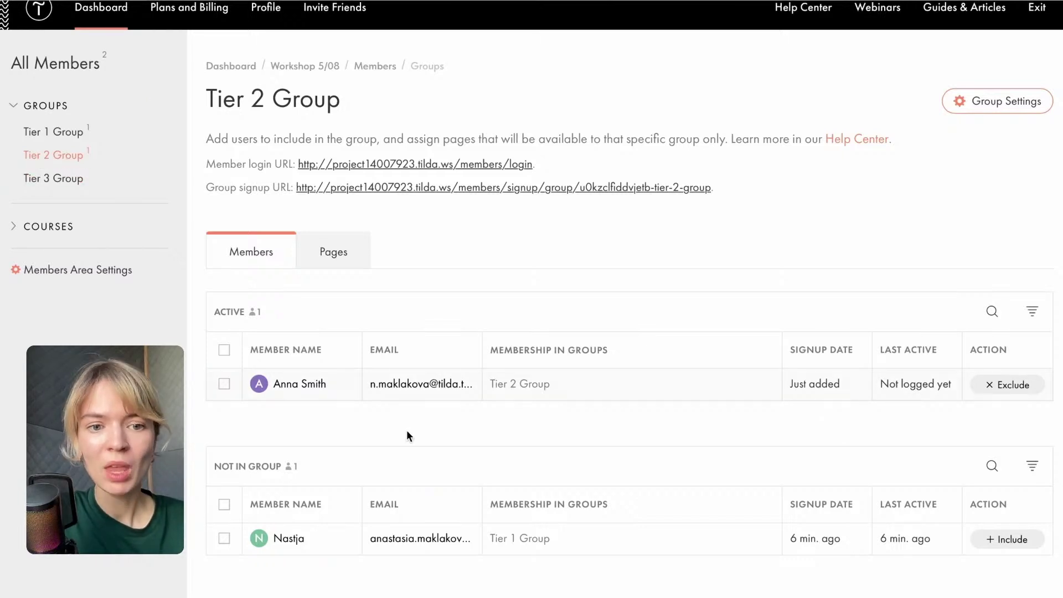
Include the Tier 2 page in Tier 2 Group's pages list.
scroll(407, 429, down, 1)
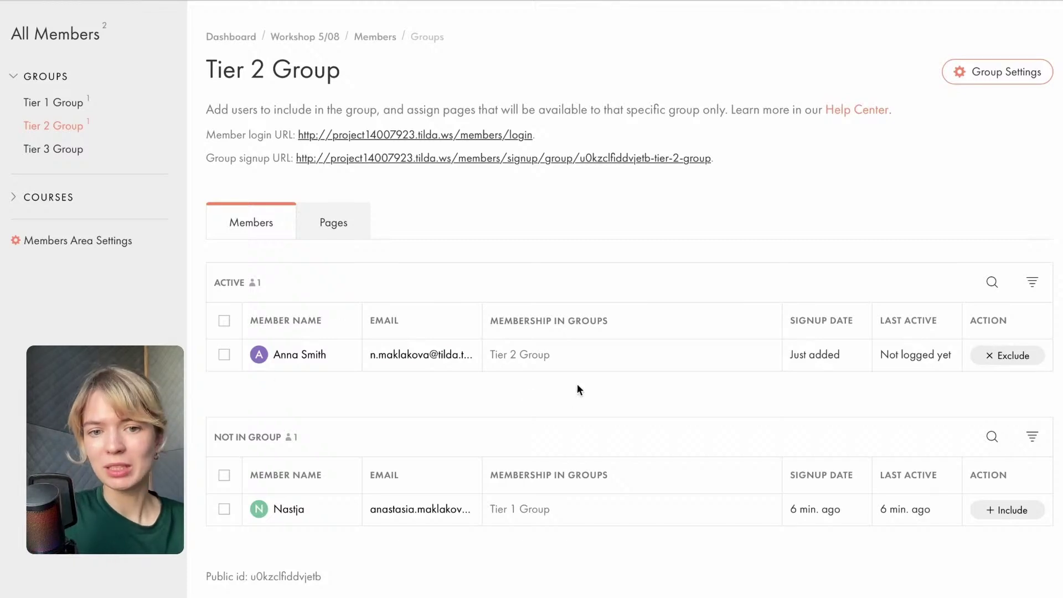
click(332, 222)
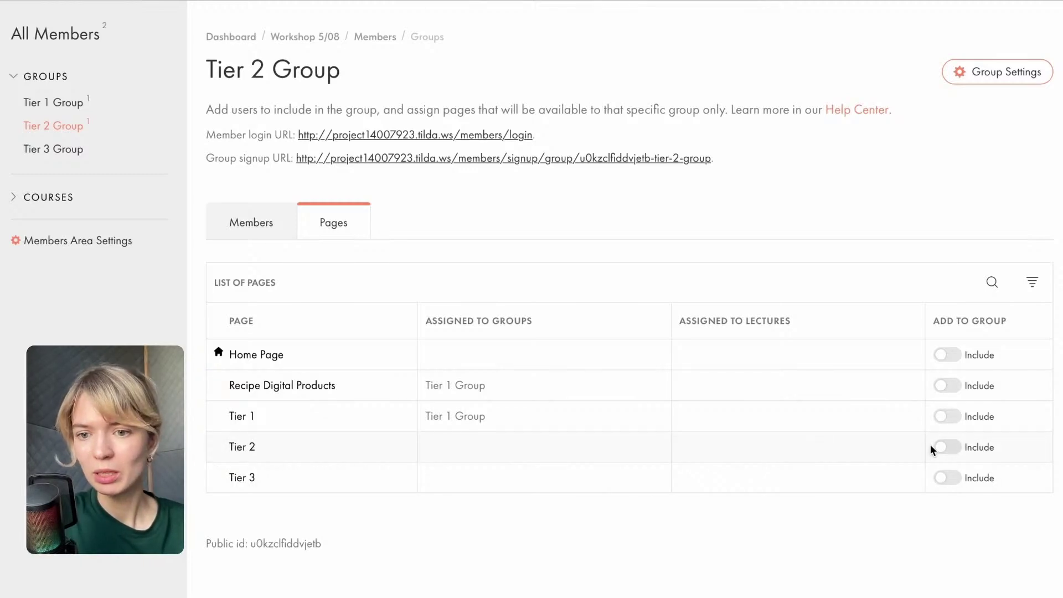
click(947, 446)
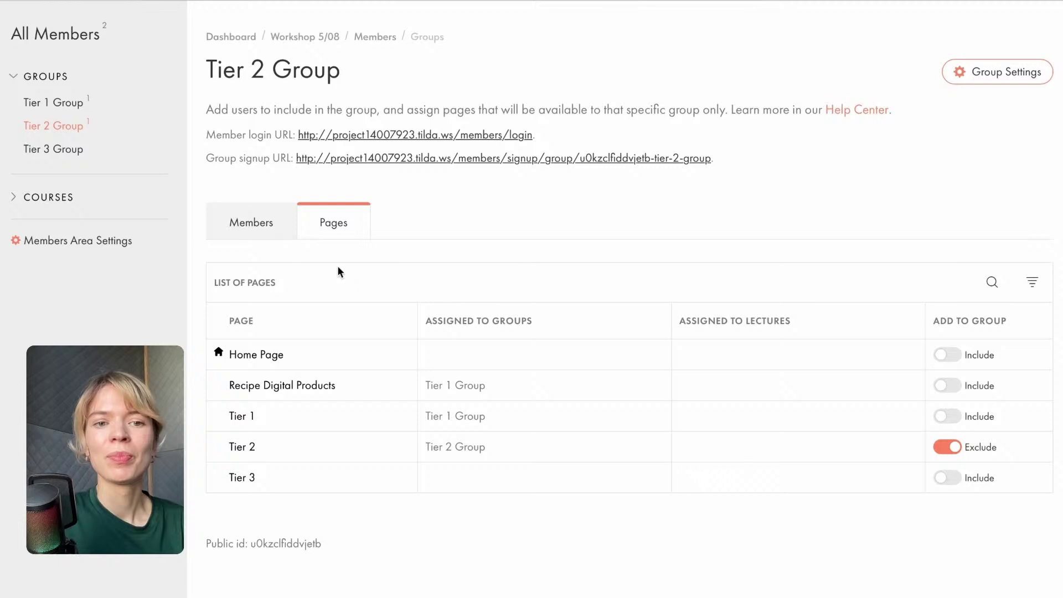
scroll(807, 188, up, 1)
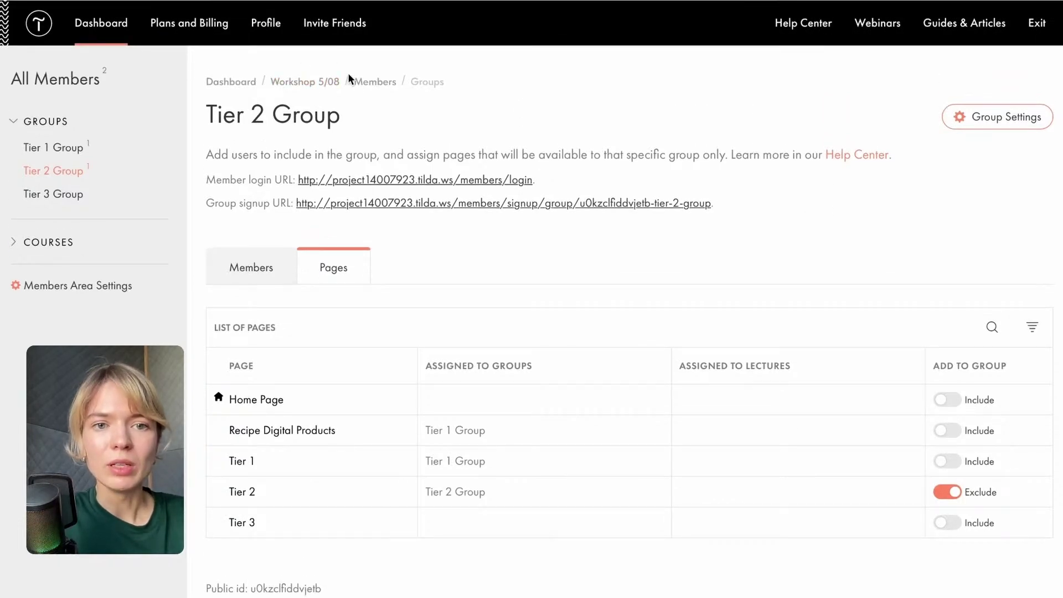
Publish the Home Page and Recipe Digital Products pages, checking the published result.
click(284, 83)
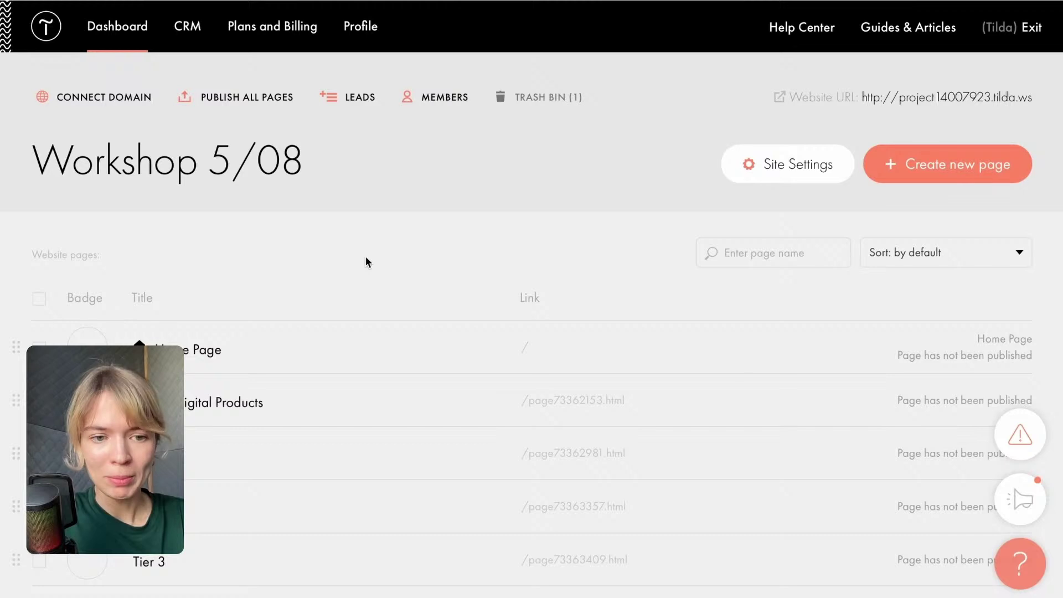
mouse_move(821, 355)
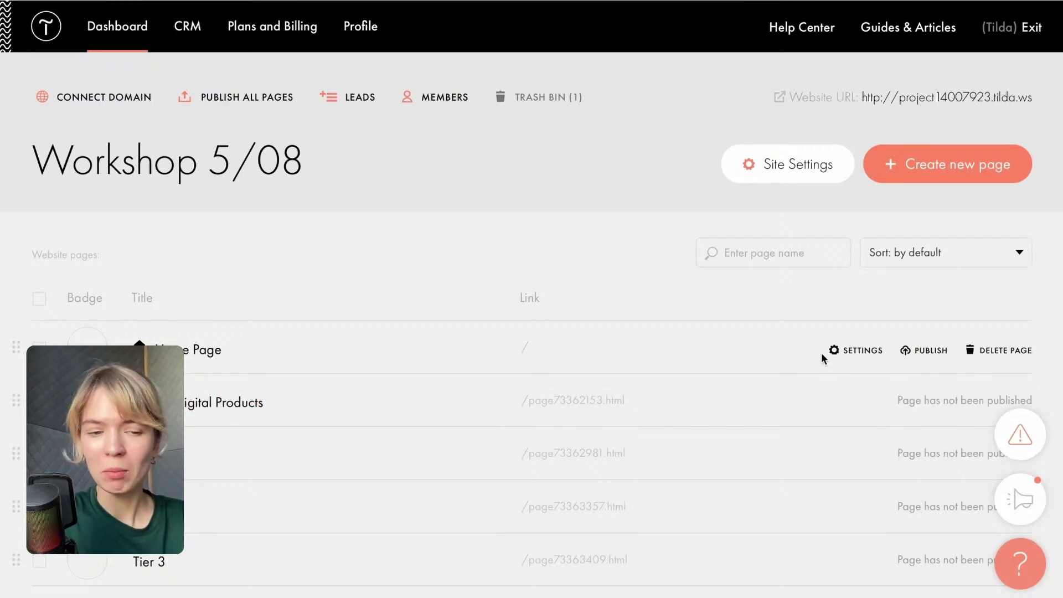
click(932, 352)
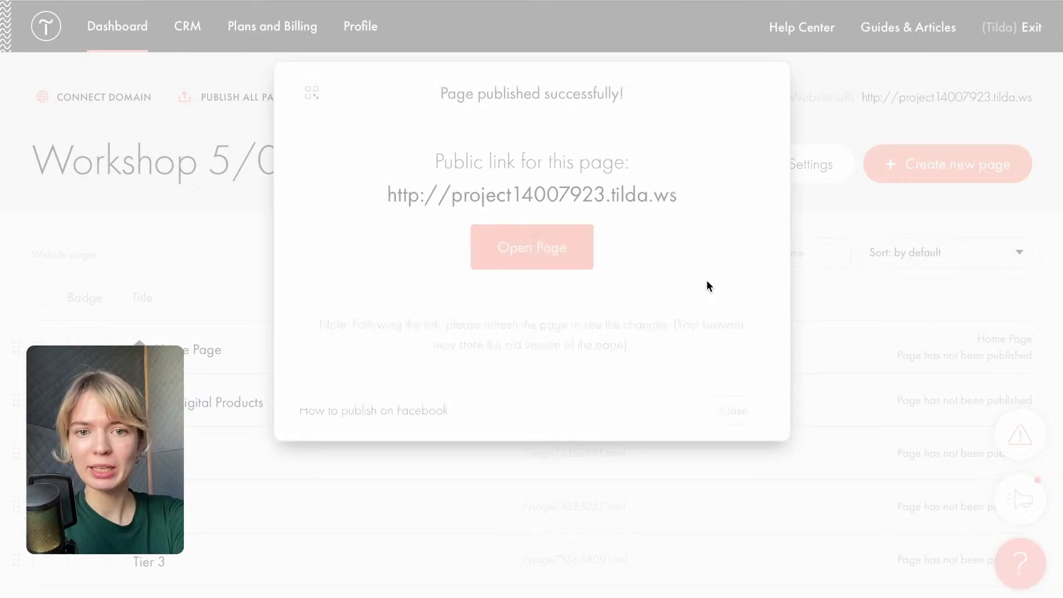
click(744, 414)
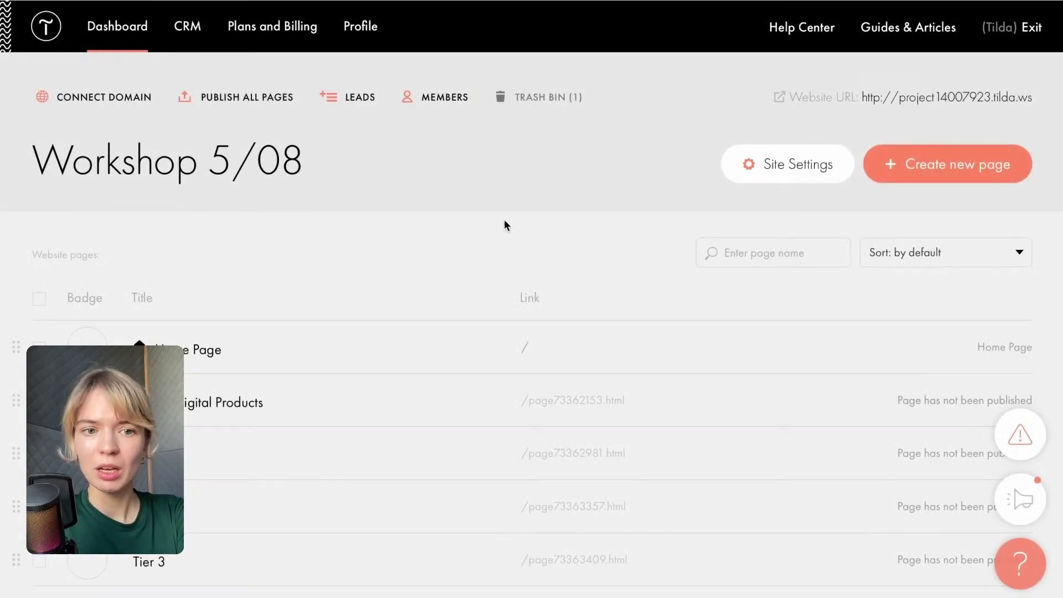
click(930, 403)
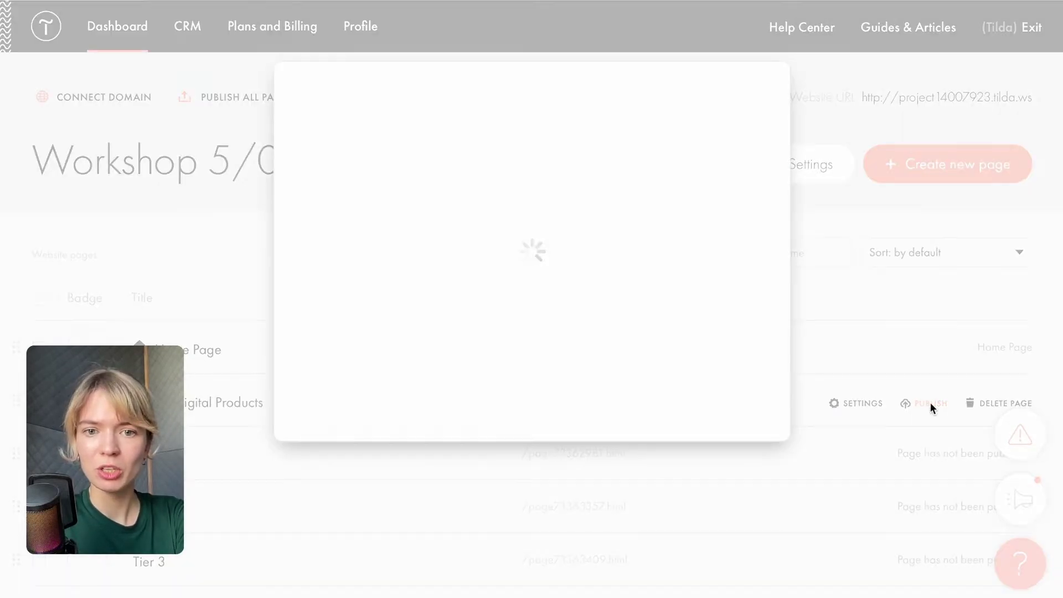
click(555, 248)
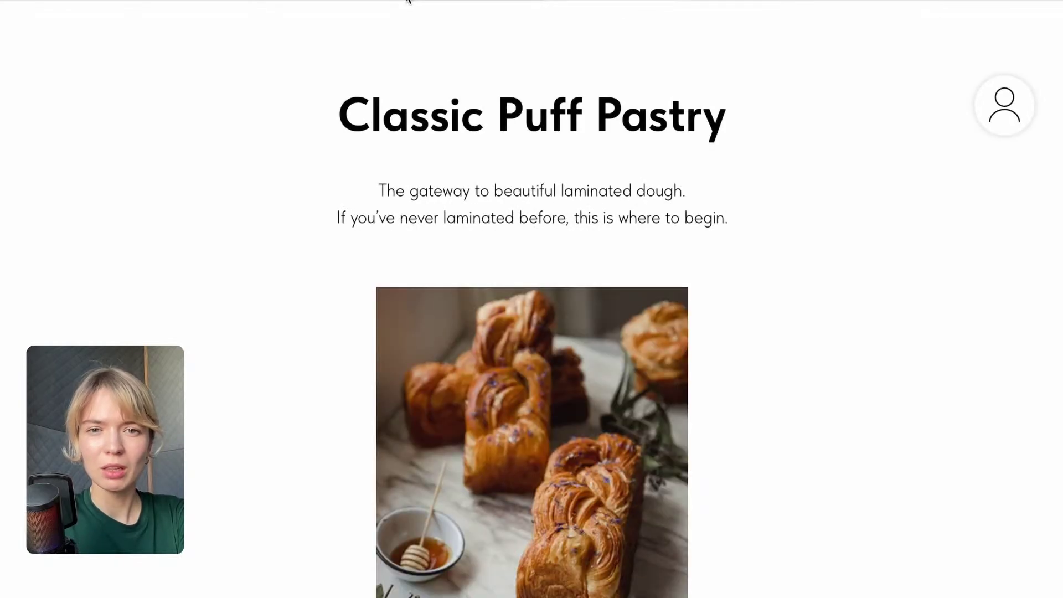
click(72, 0)
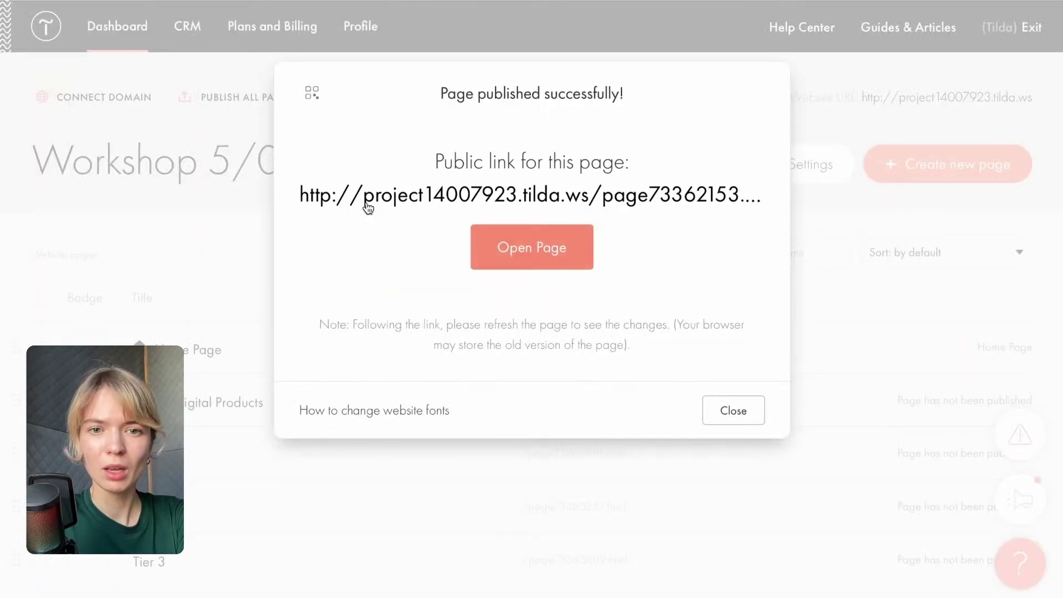
click(734, 409)
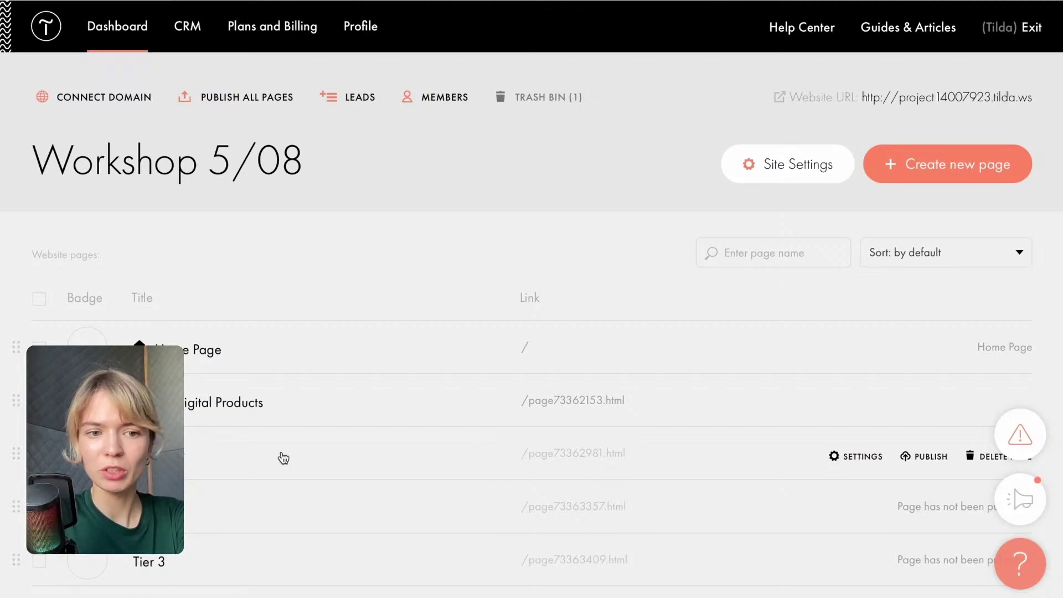
Publish the next page and /page73363357.html, viewing each published page.
click(925, 456)
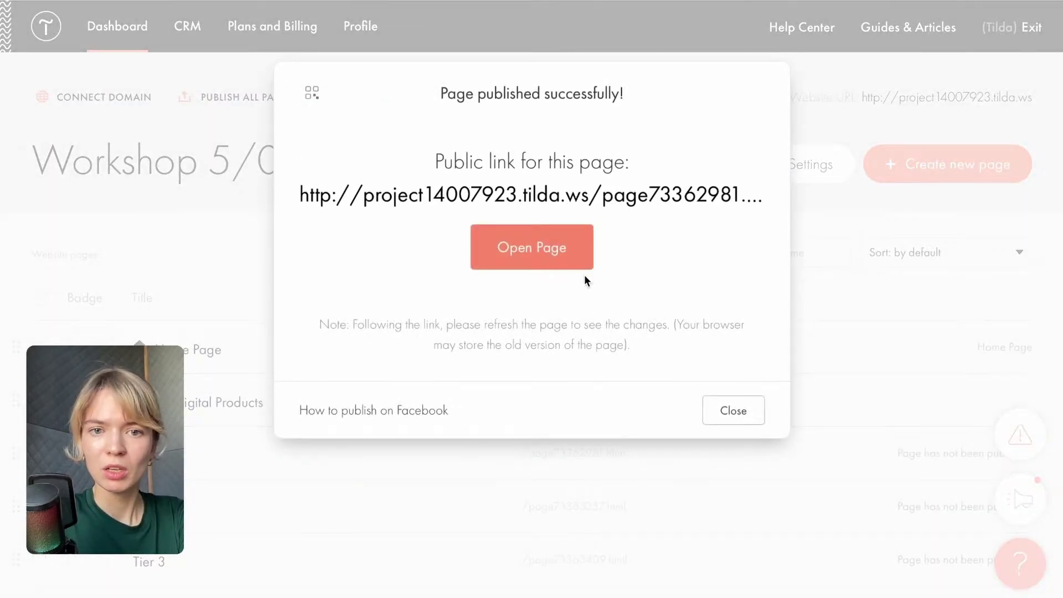
click(566, 253)
click(98, 0)
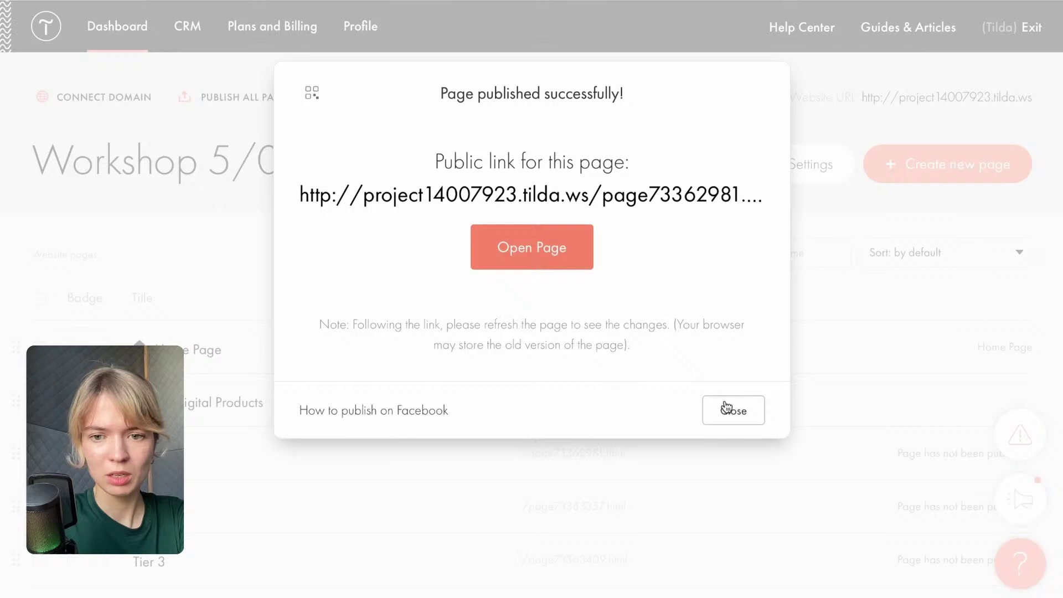
click(726, 409)
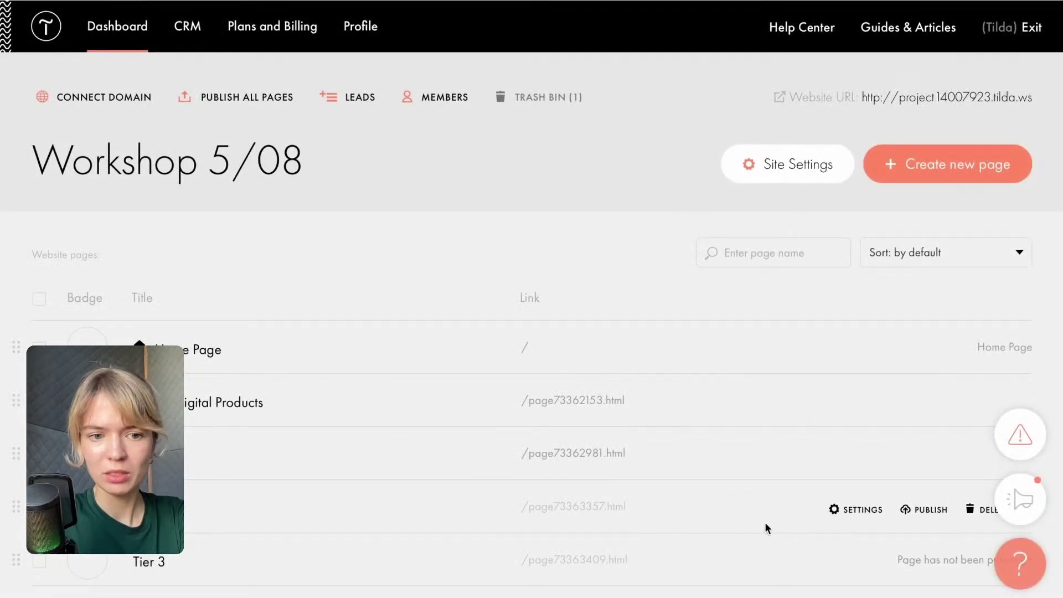
click(923, 509)
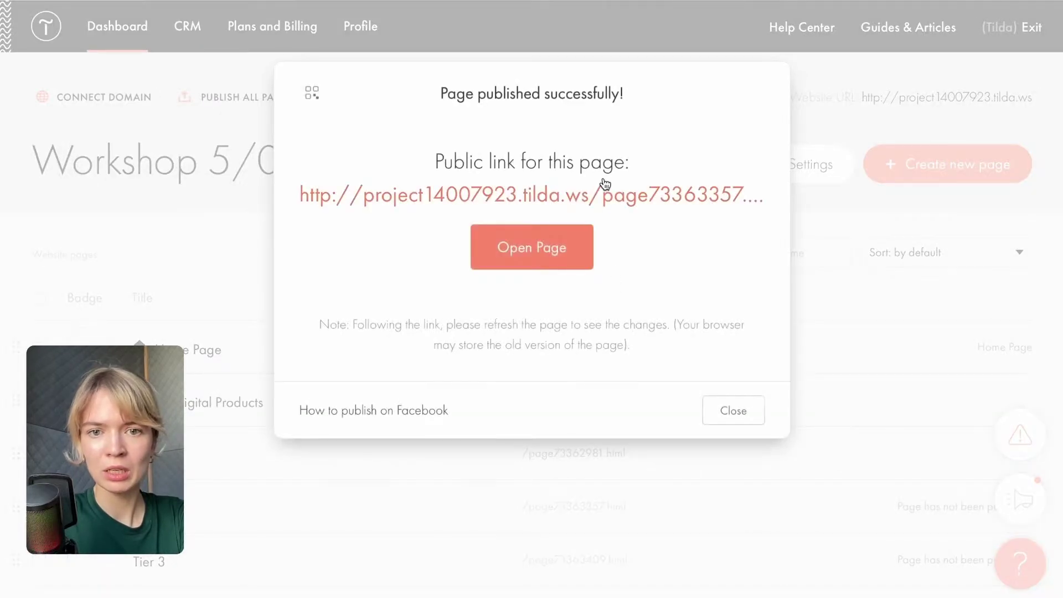
click(556, 271)
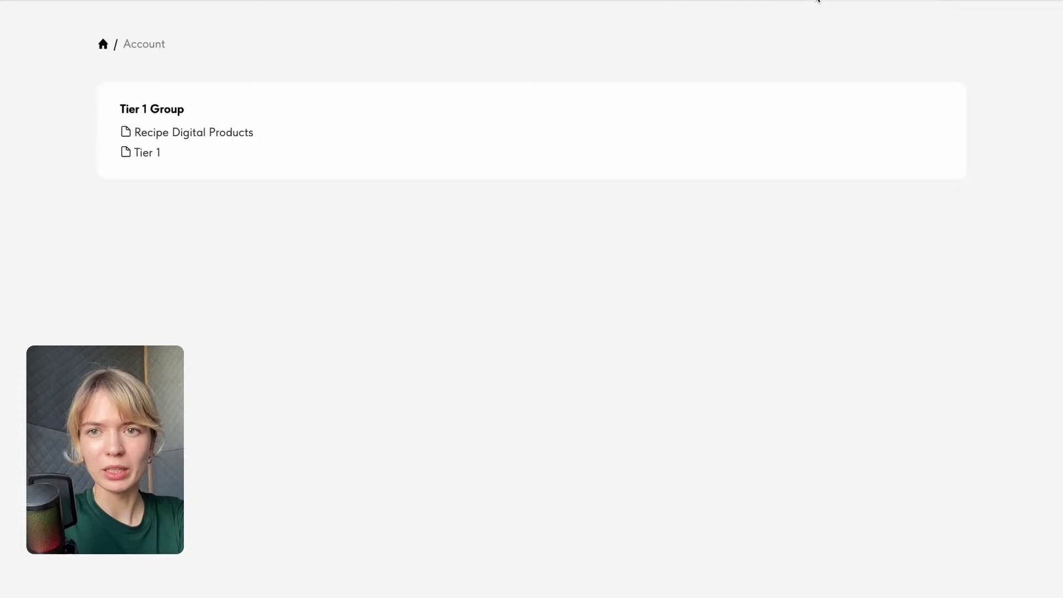
click(811, 1)
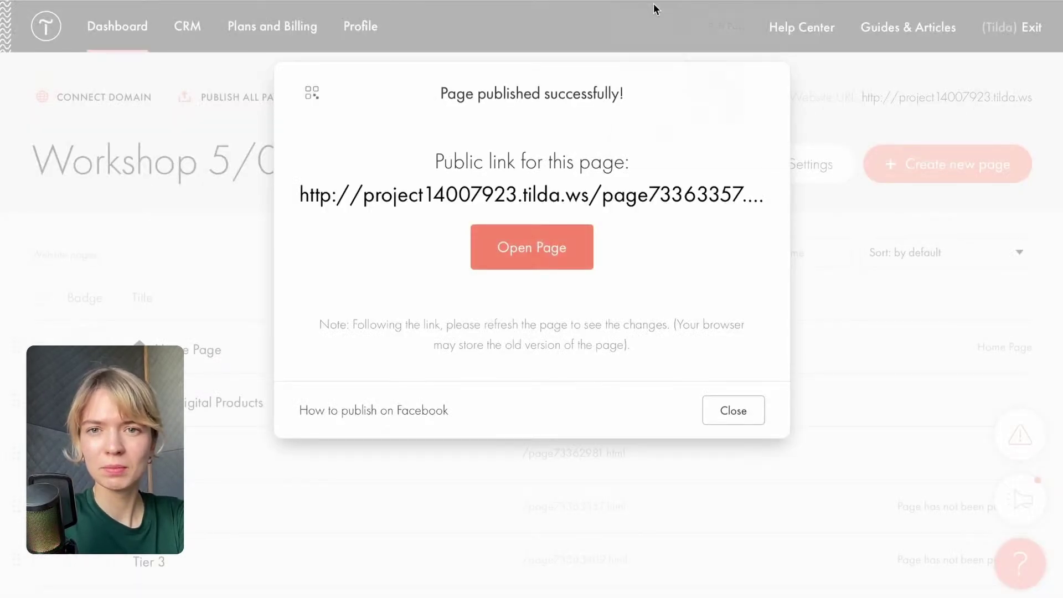
Log the member out from the account page and dismiss the publish confirmation.
click(630, 2)
click(1025, 109)
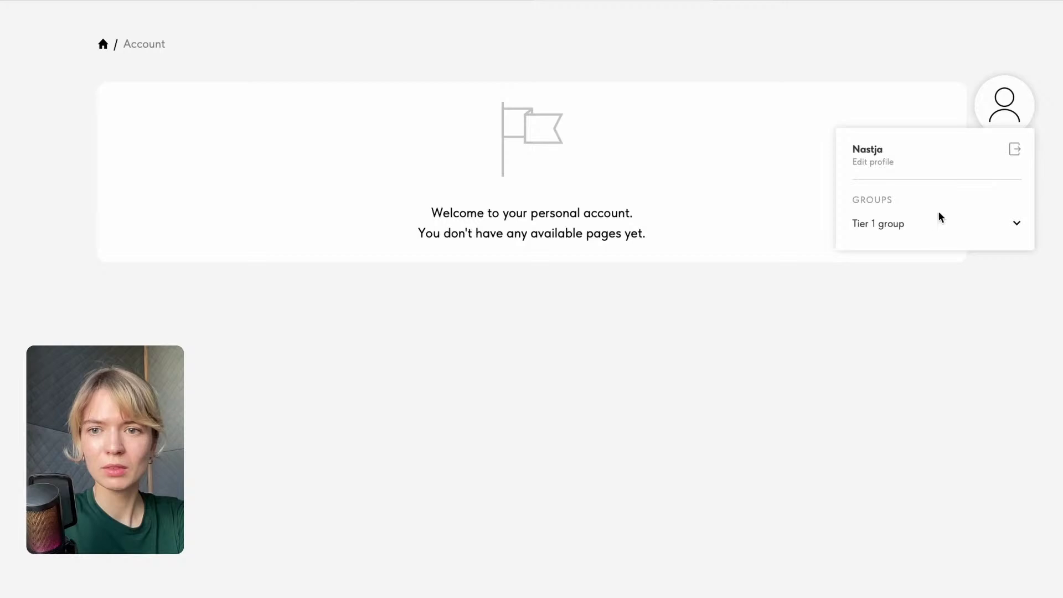
click(1021, 157)
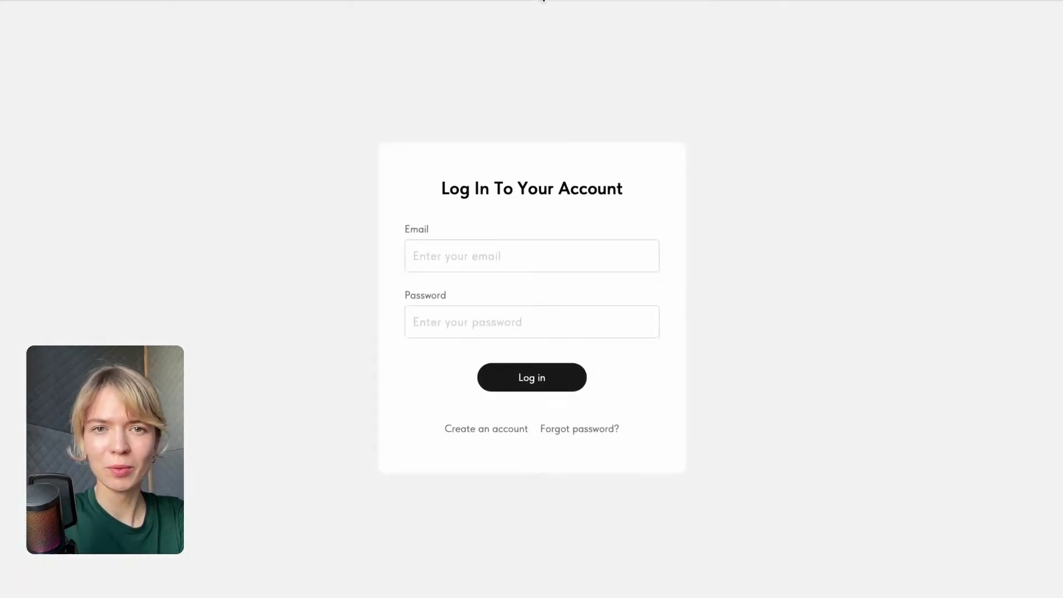
click(542, 3)
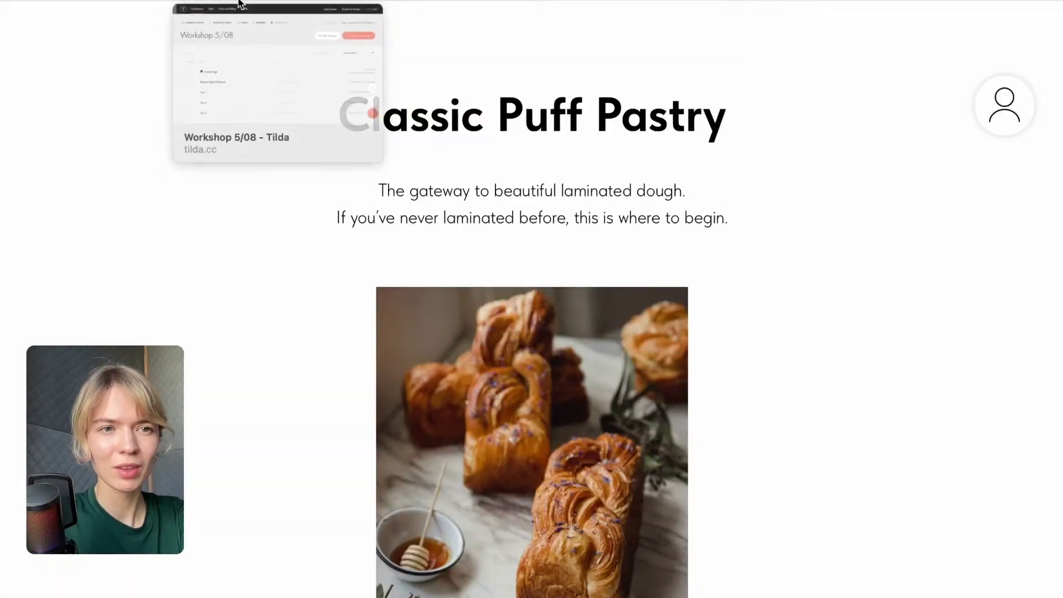
click(237, 5)
click(733, 410)
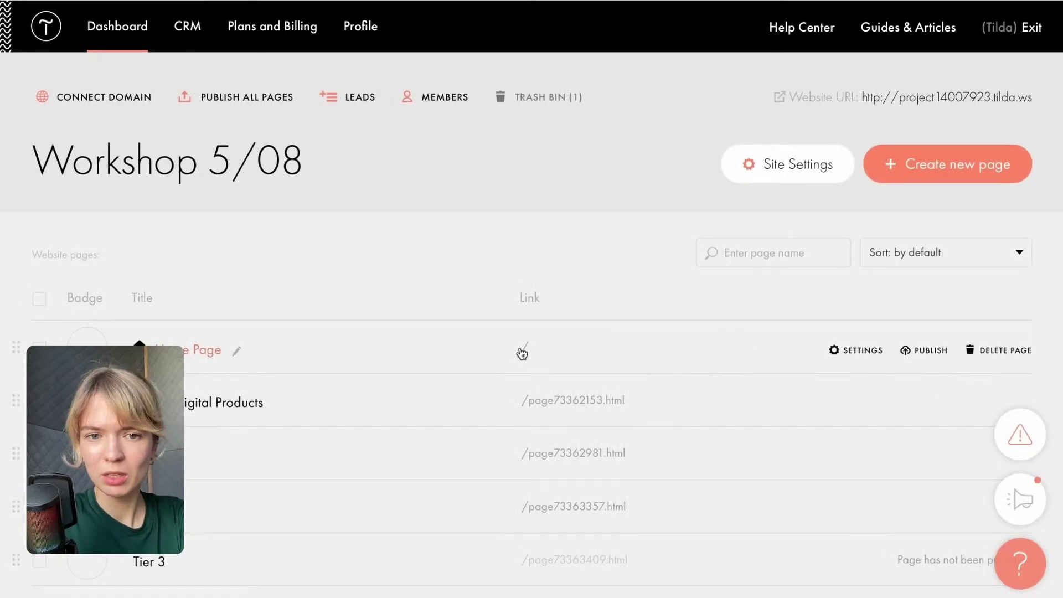
Republish the Home Page and view it live.
click(522, 351)
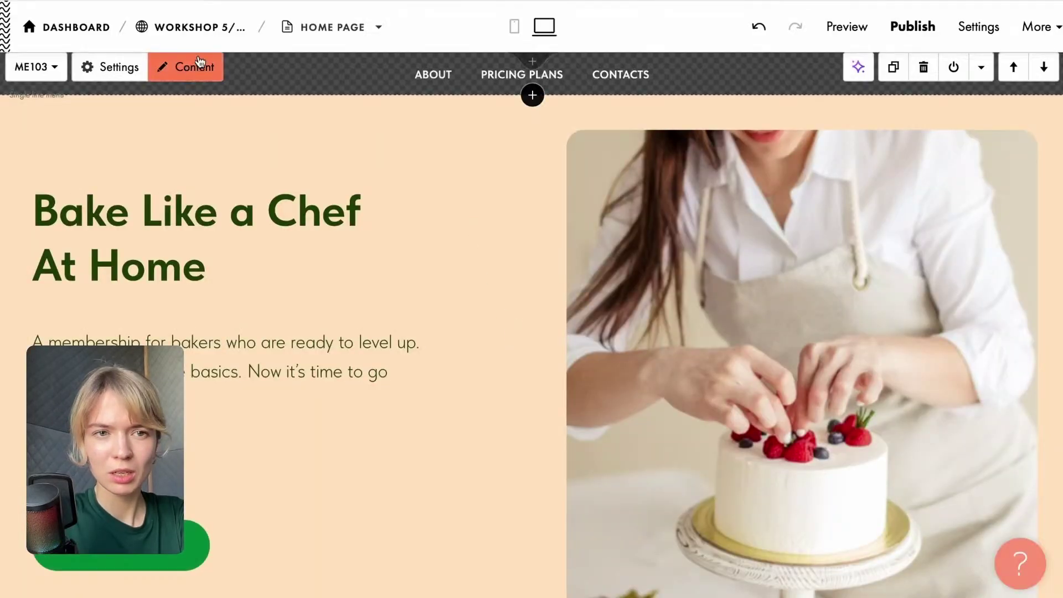
click(208, 27)
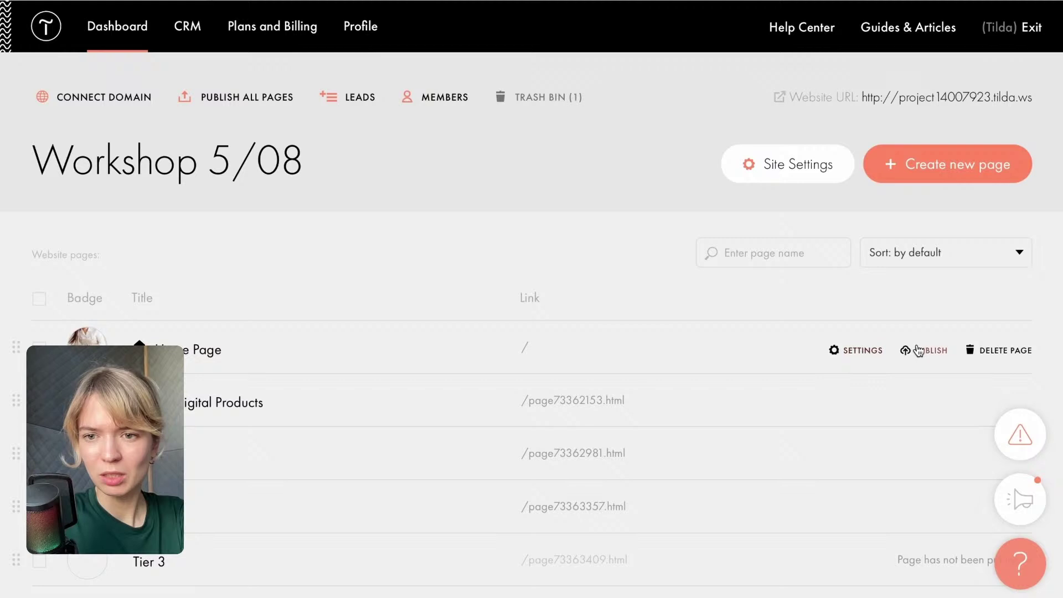
click(918, 349)
click(541, 248)
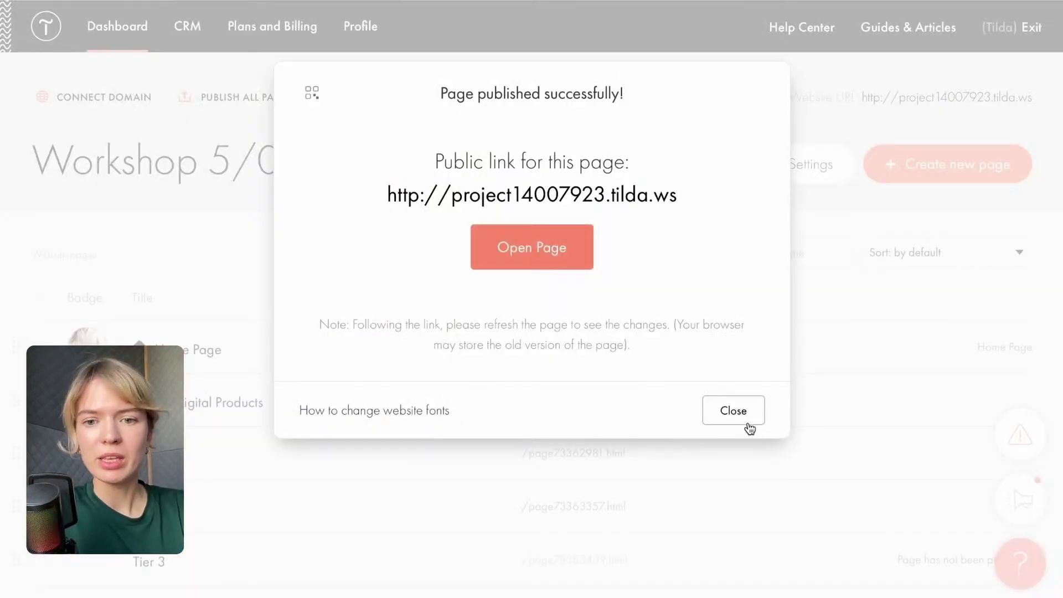
click(742, 418)
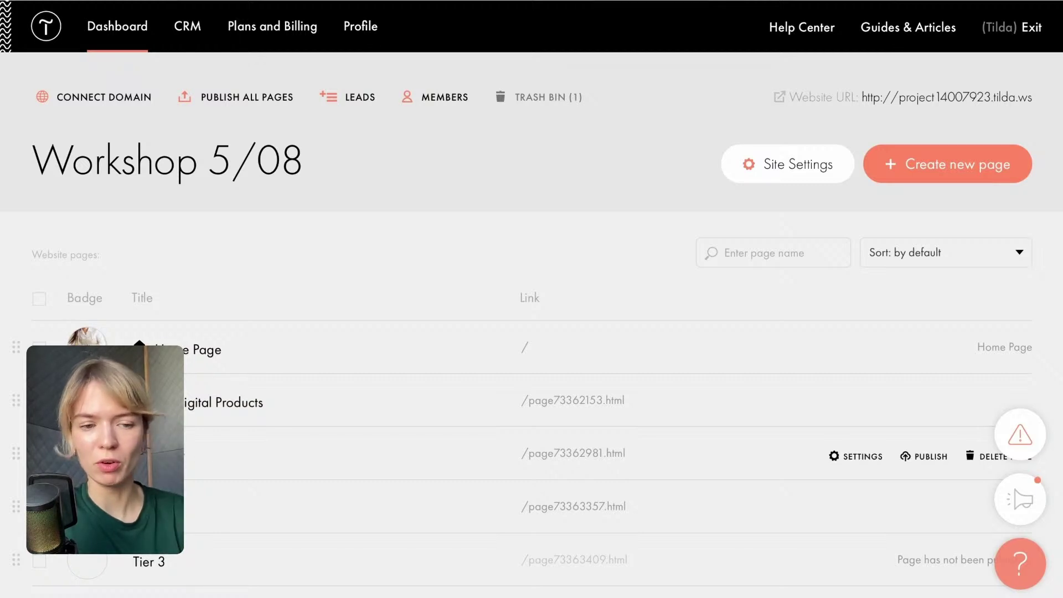
Publish the Tier 1 page and confirm it now shows a login form to visitors.
click(925, 465)
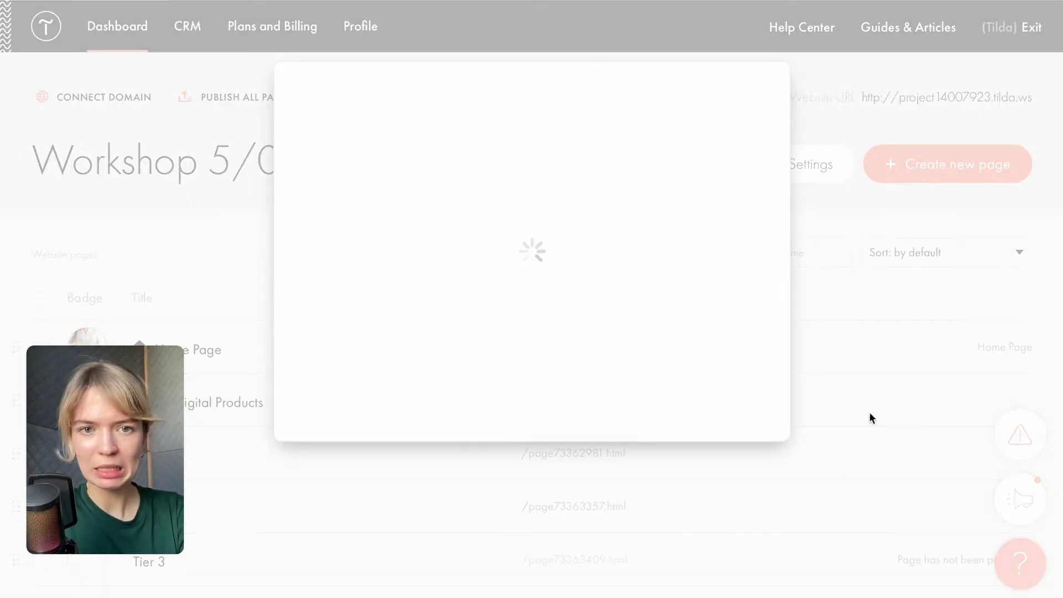
click(573, 260)
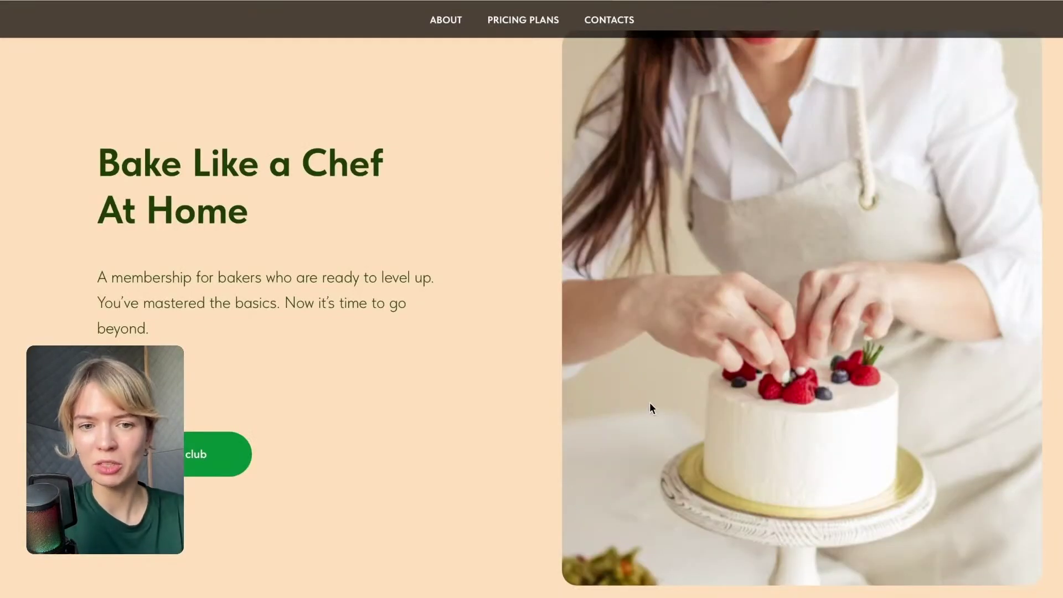
scroll(624, 297, down, 10)
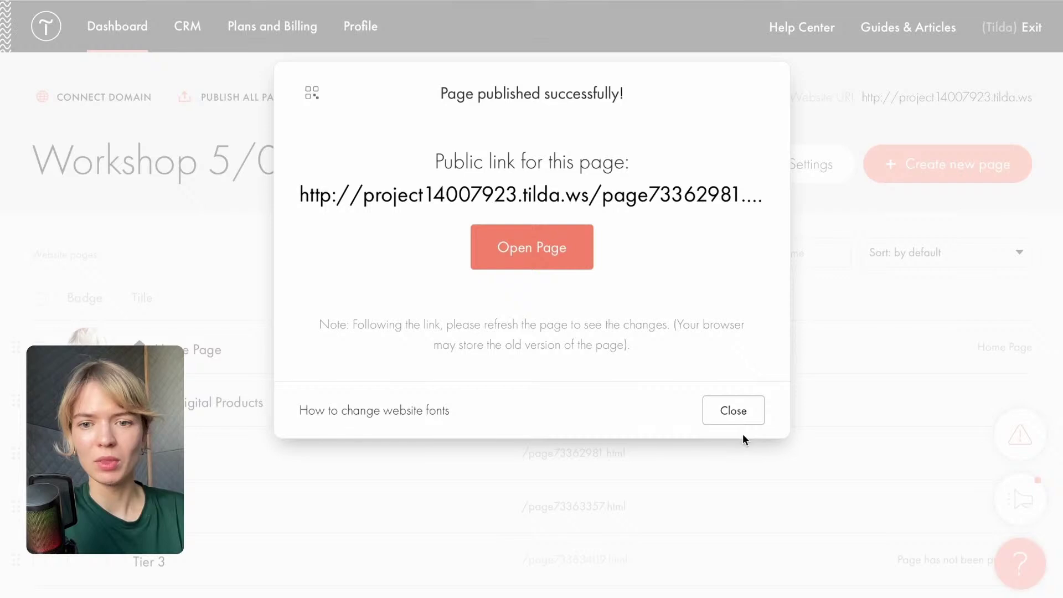
click(738, 419)
scroll(444, 231, down, 3)
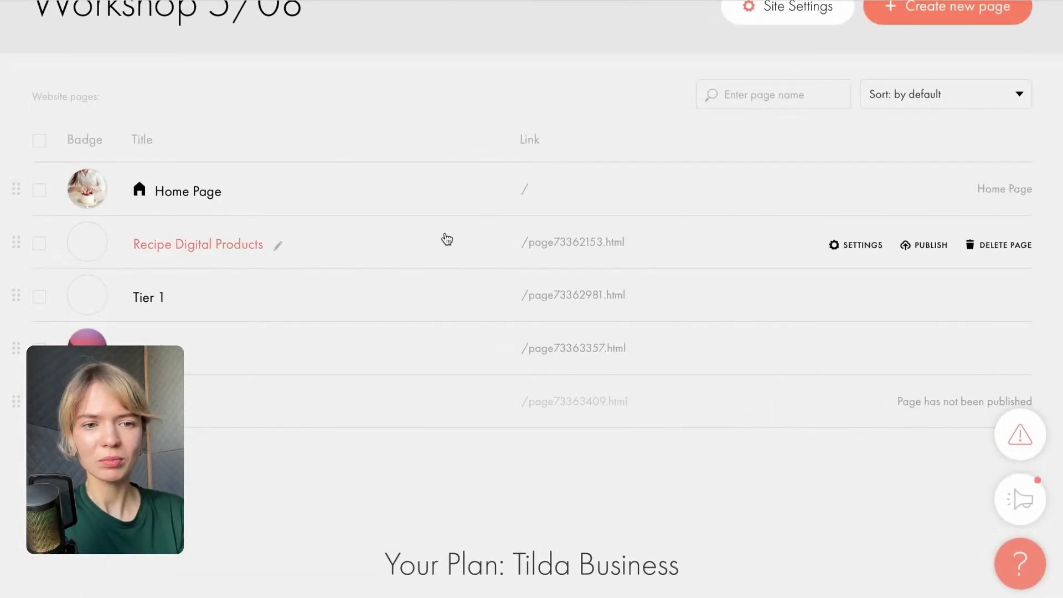
scroll(234, 144, up, 3)
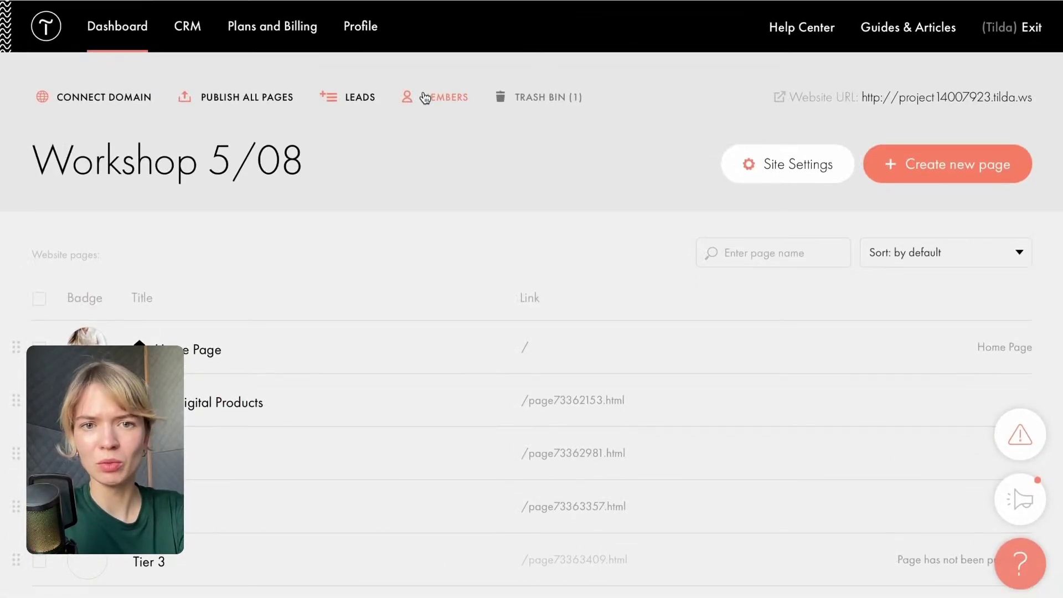
Open the Tier 1 page's course cards block content and expand its list of cards.
click(191, 453)
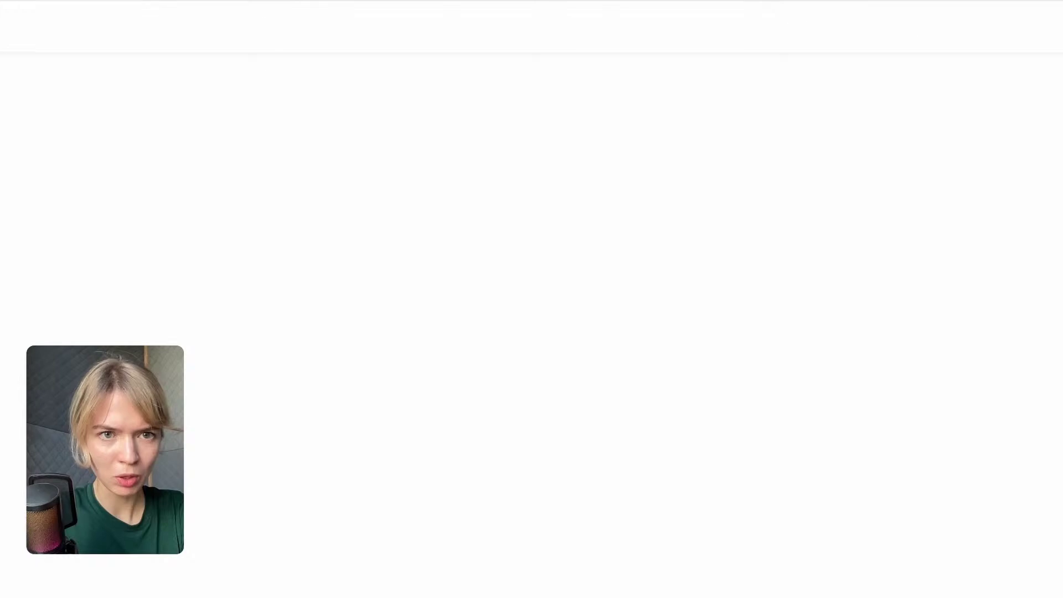
scroll(524, 522, down, 10)
scroll(304, 337, up, 2)
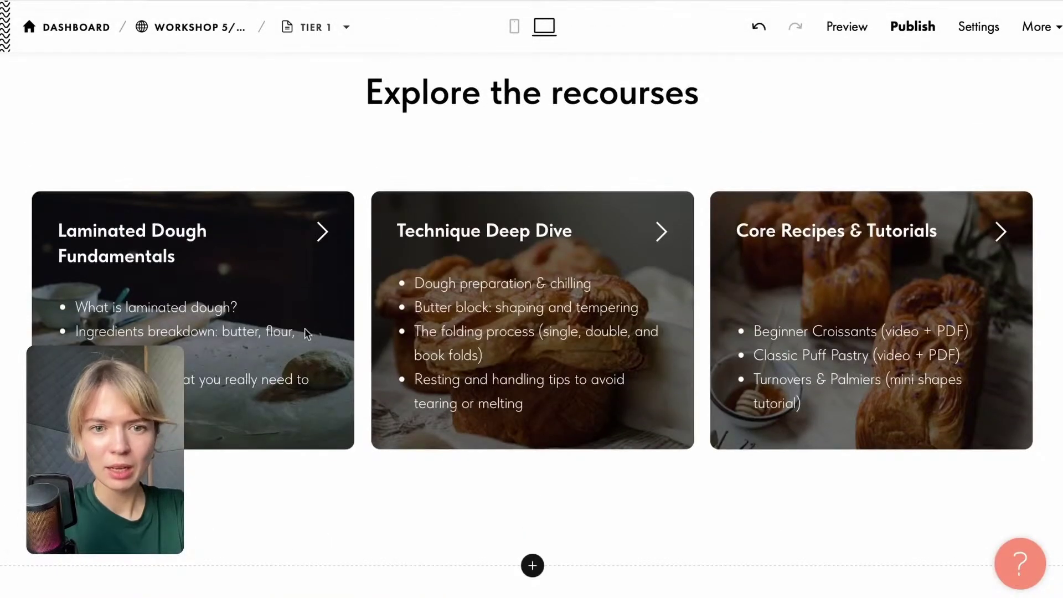
mouse_move(863, 242)
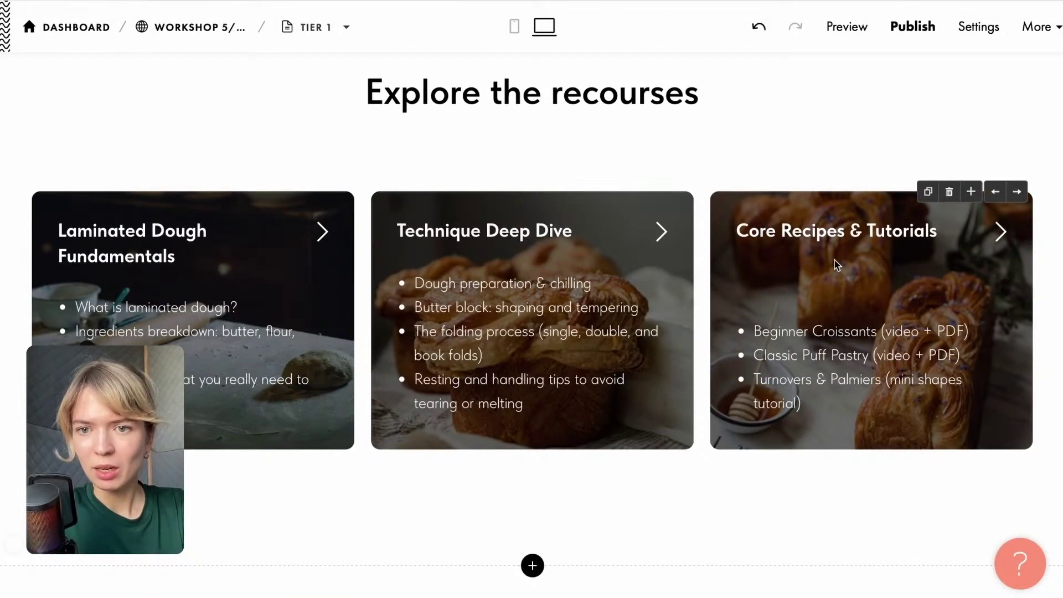
click(744, 277)
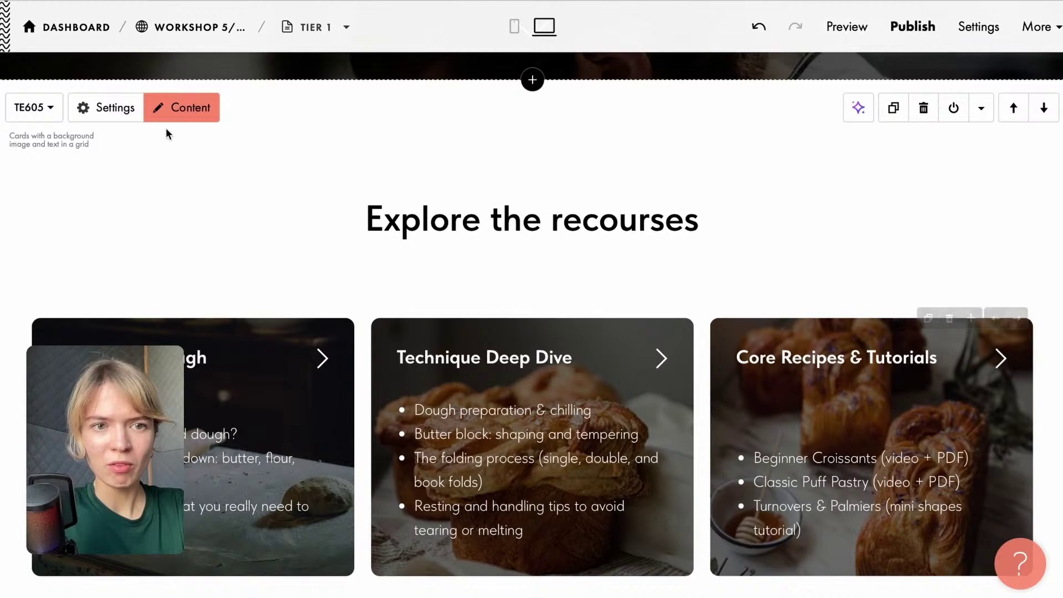
click(178, 107)
click(166, 291)
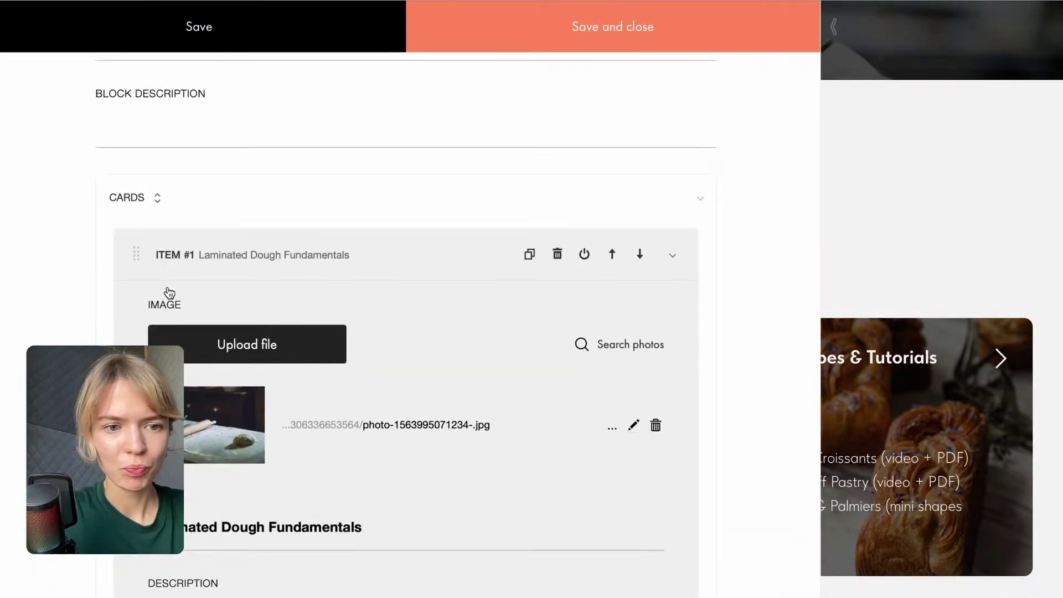
scroll(320, 486, down, 6)
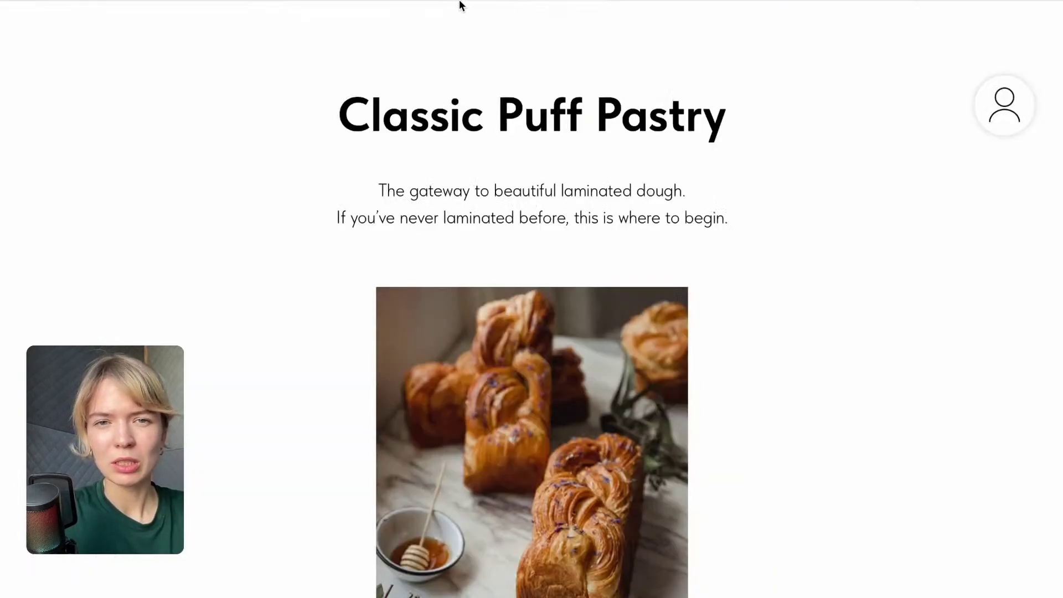
Link the Laminated Dough Fundamentals card to page73362153.html, save, and republish Tier 1.
click(461, 2)
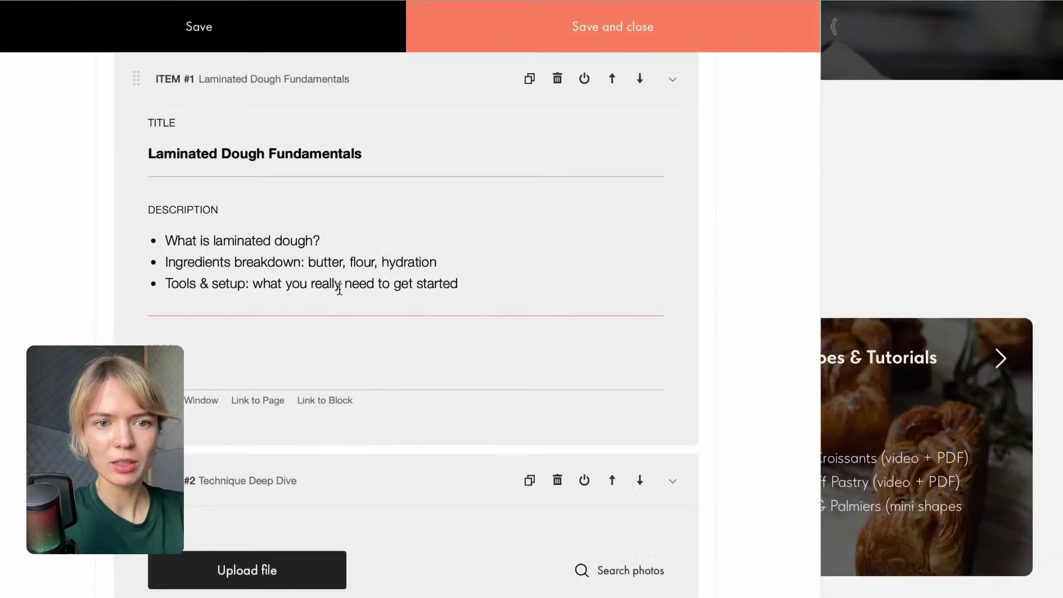
scroll(339, 284, down, 1)
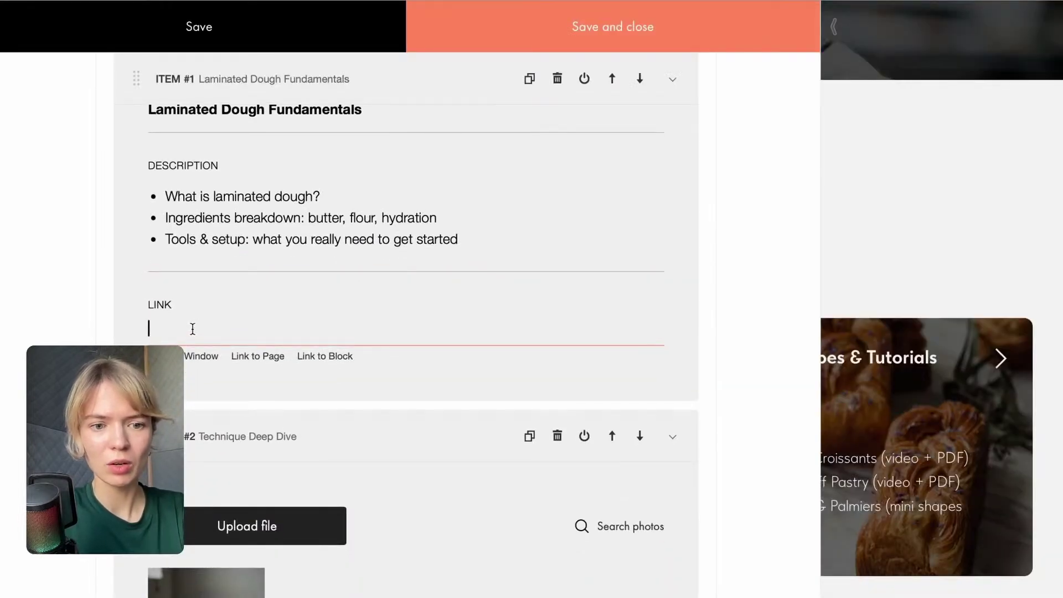
text(http://project14007923.tilda.ws/page73362153.html)
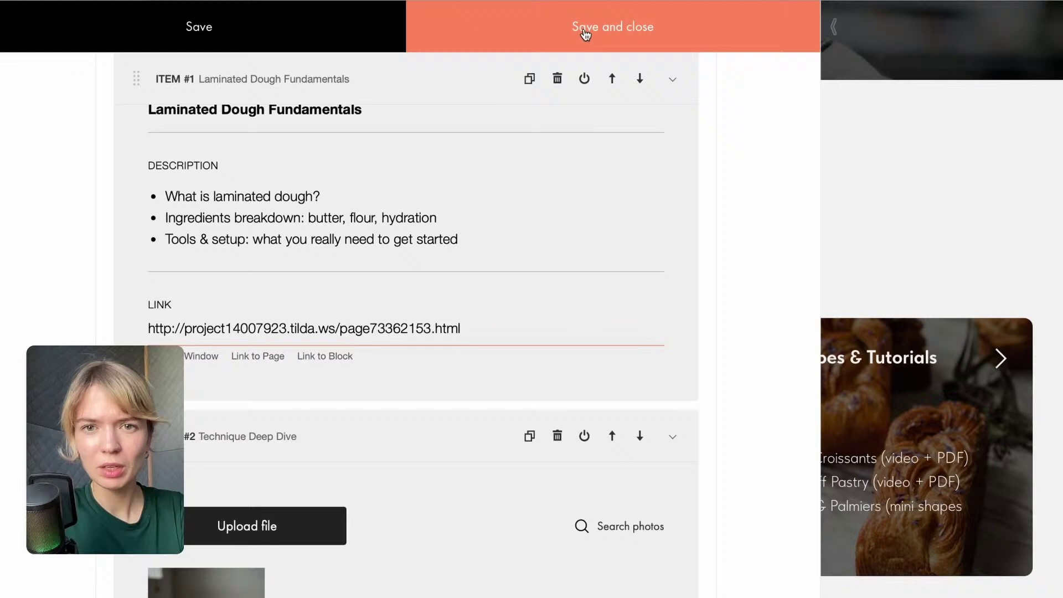
click(585, 34)
click(907, 26)
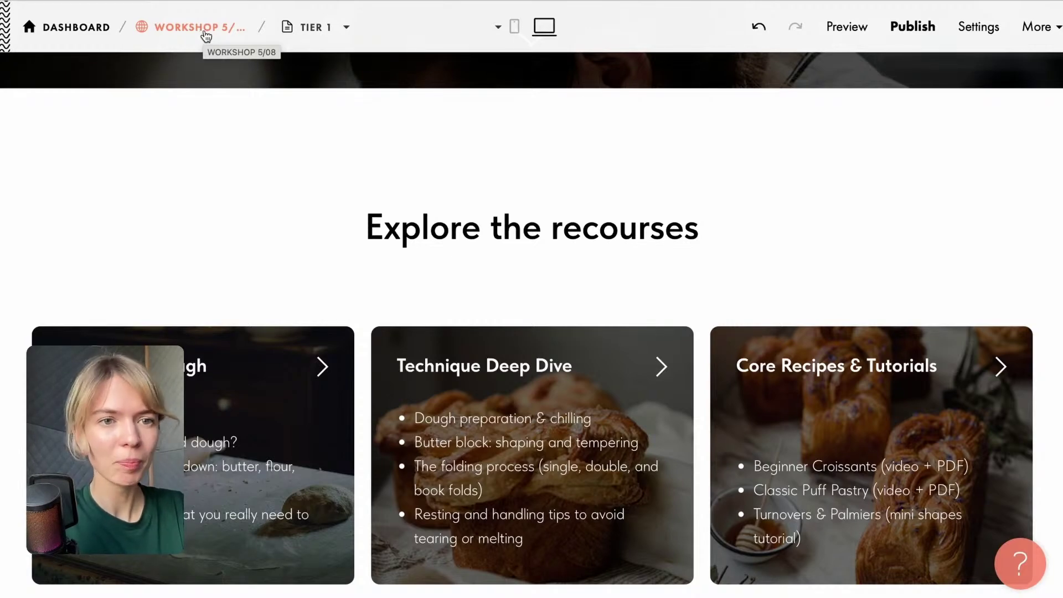
click(204, 33)
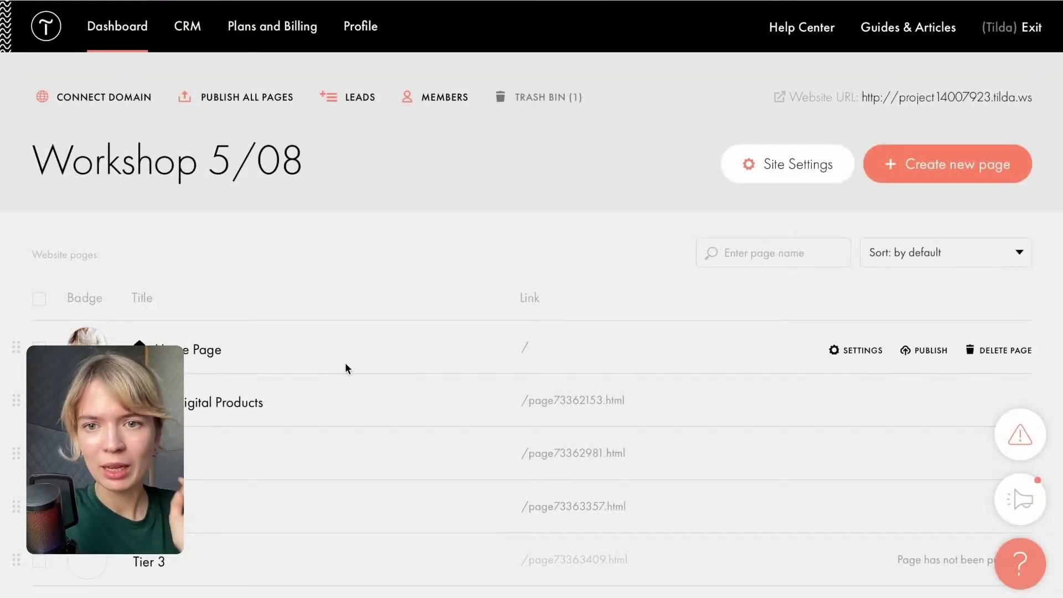
Choose 'Tier 1' as the Index Page in Tier 1 Group's settings and save them.
click(441, 101)
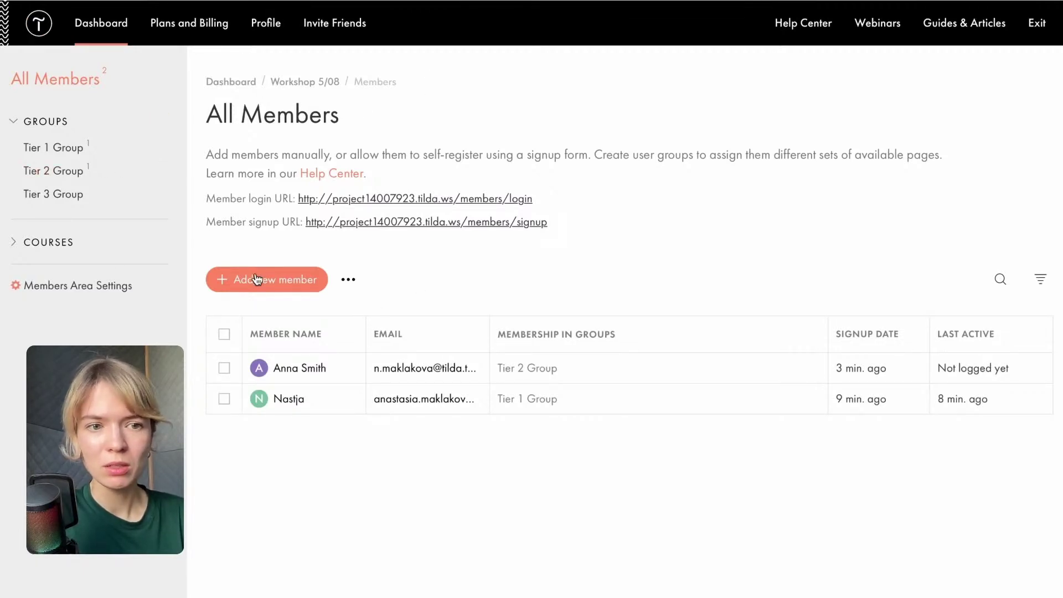
click(48, 148)
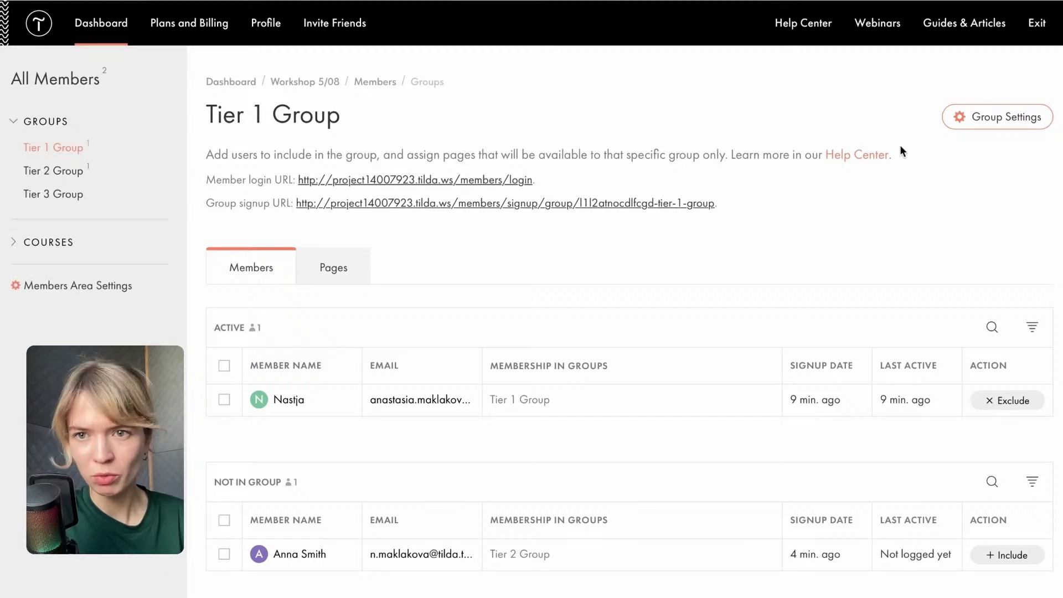
click(1011, 131)
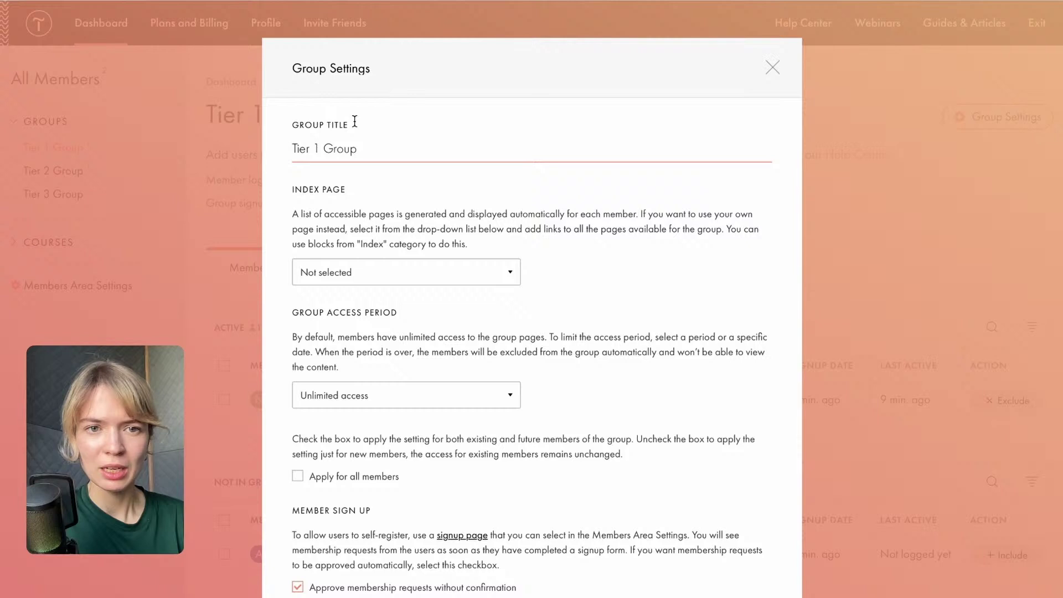
click(369, 281)
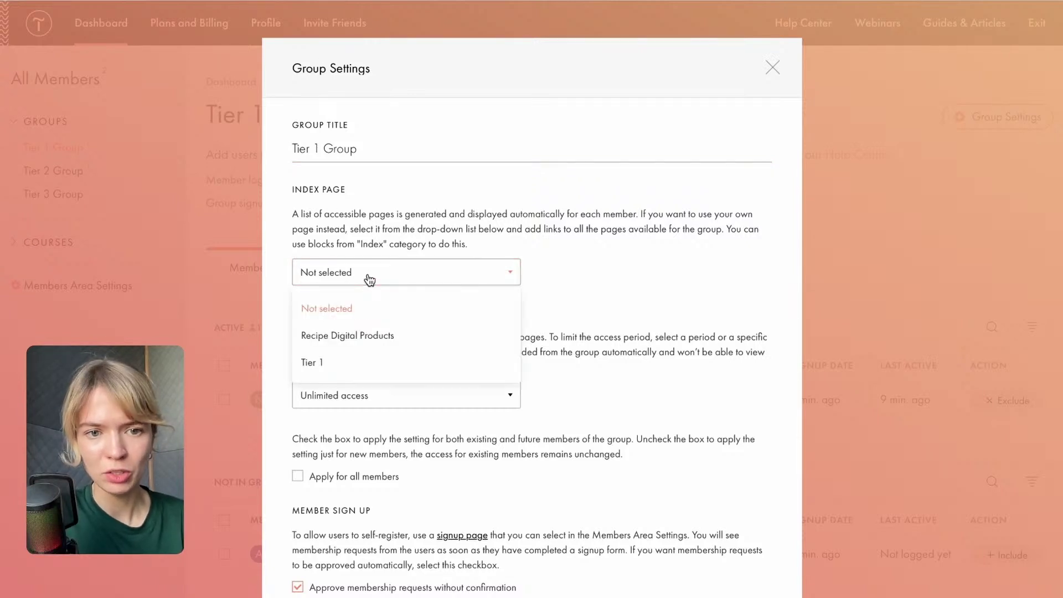
click(330, 366)
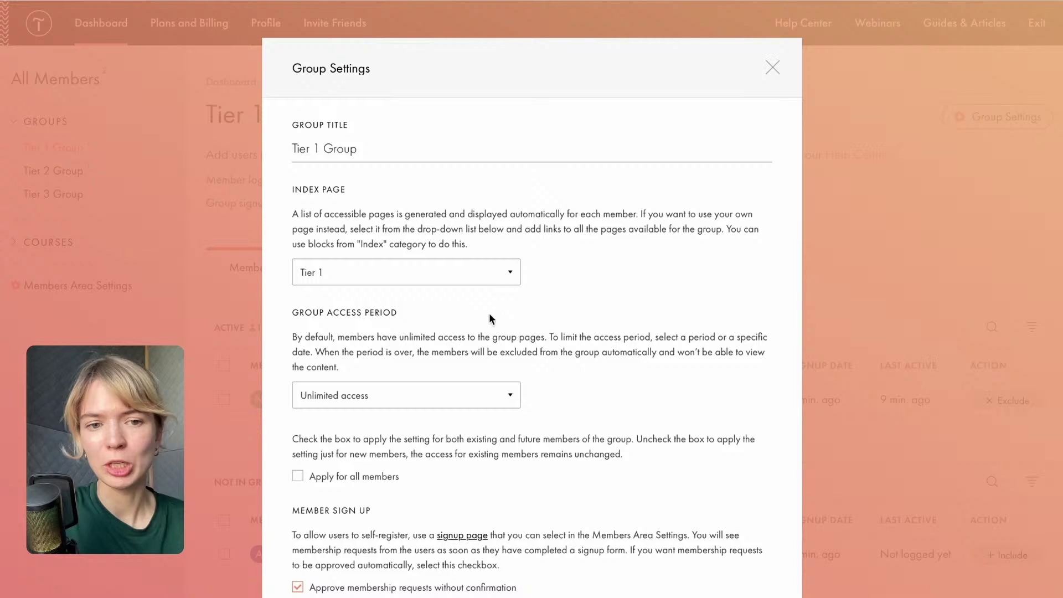
scroll(506, 311, down, 1)
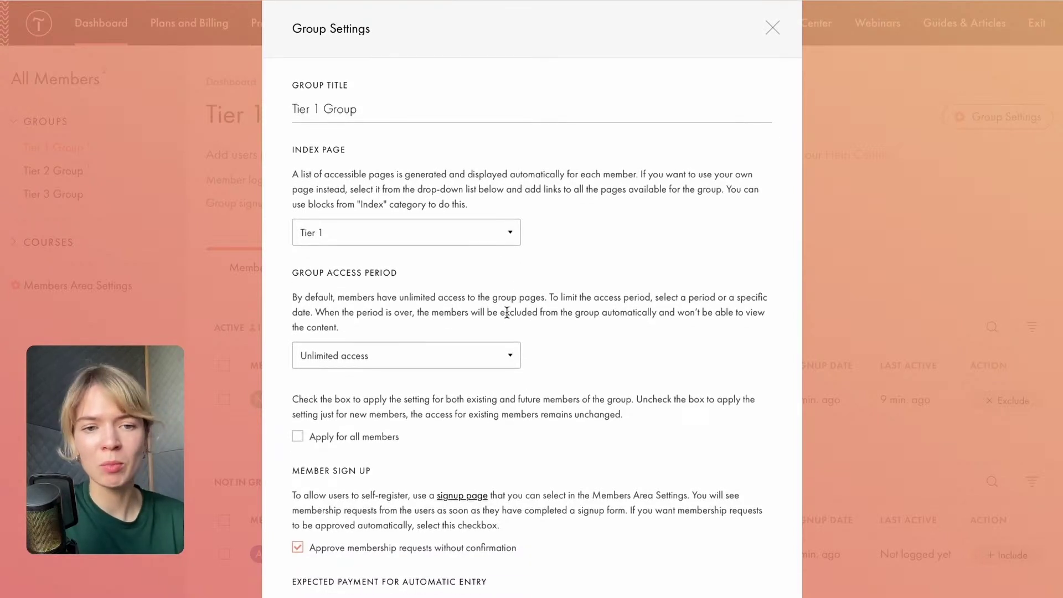
scroll(569, 332, down, 3)
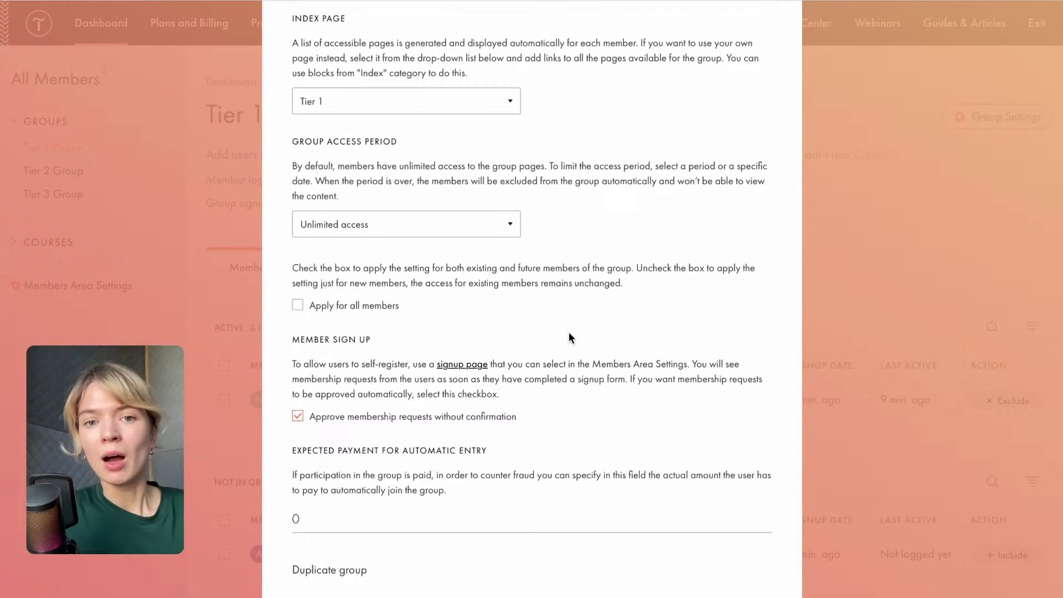
scroll(569, 337, down, 3)
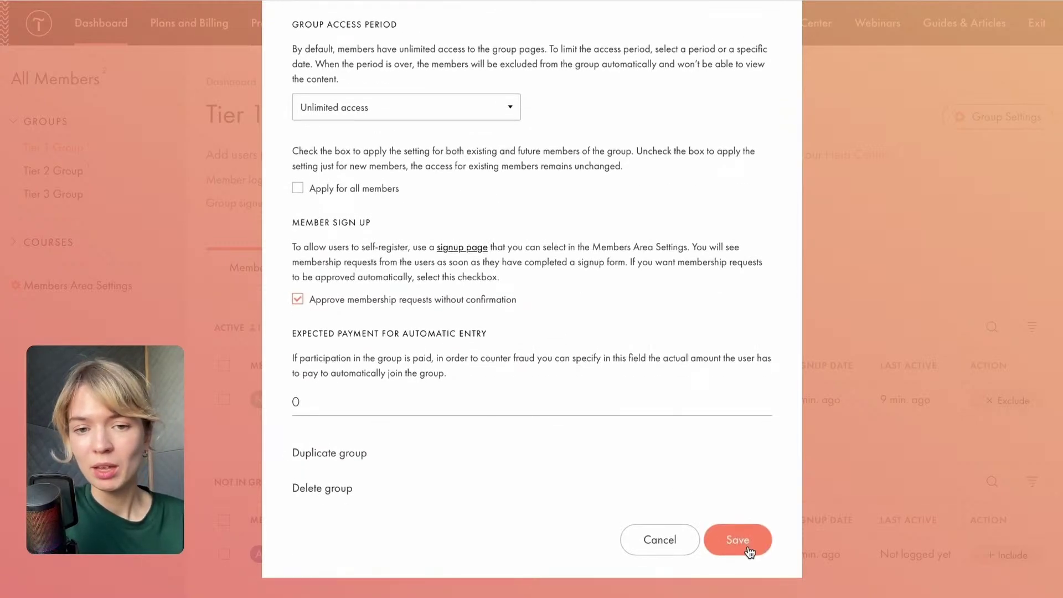
click(744, 541)
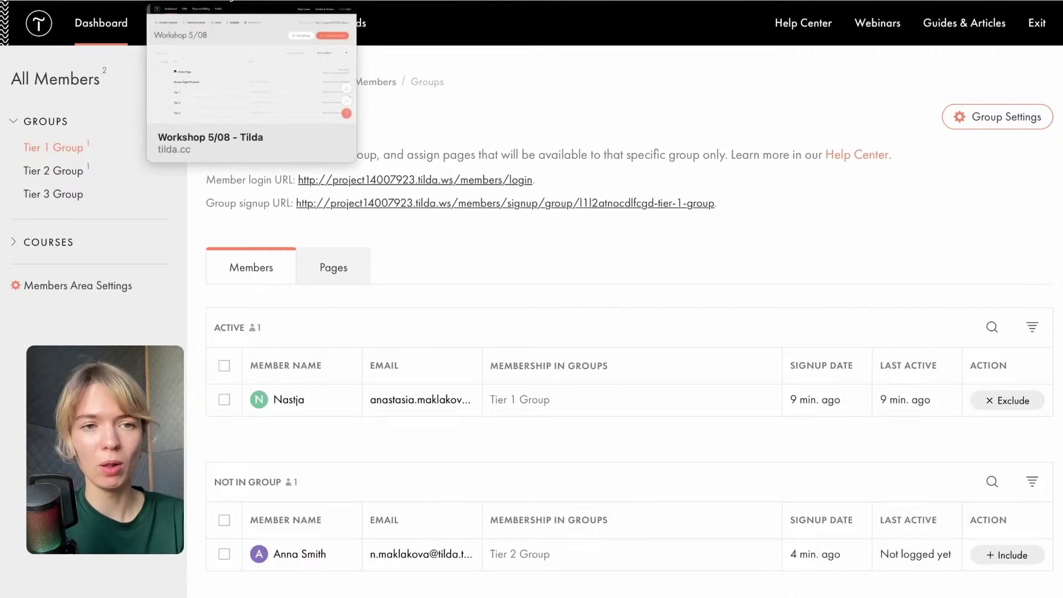
Publish the third page of Workshop 5/08 and open it live.
click(231, 1)
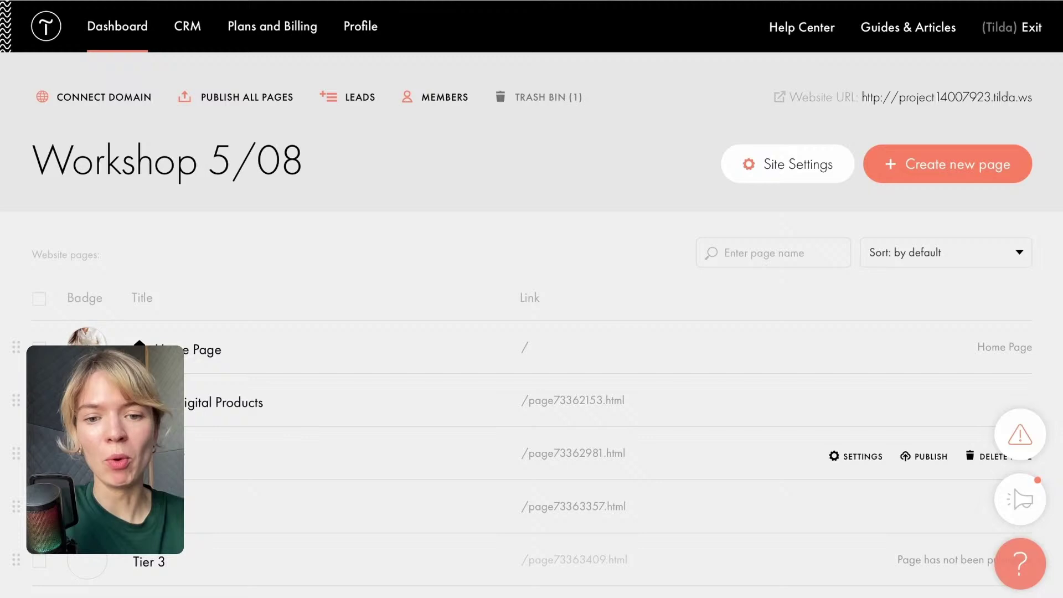
click(913, 460)
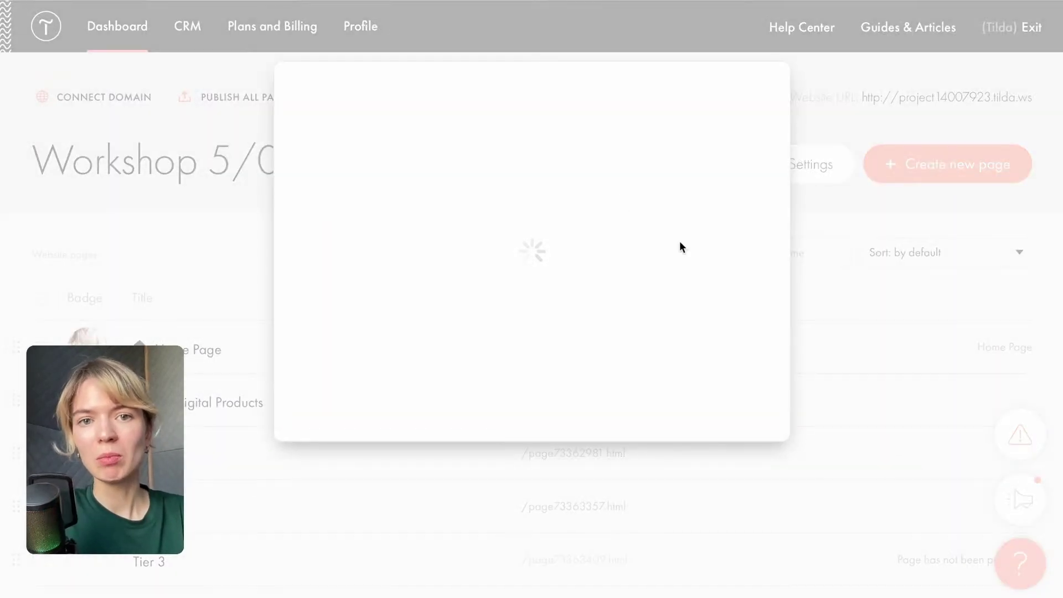
click(565, 261)
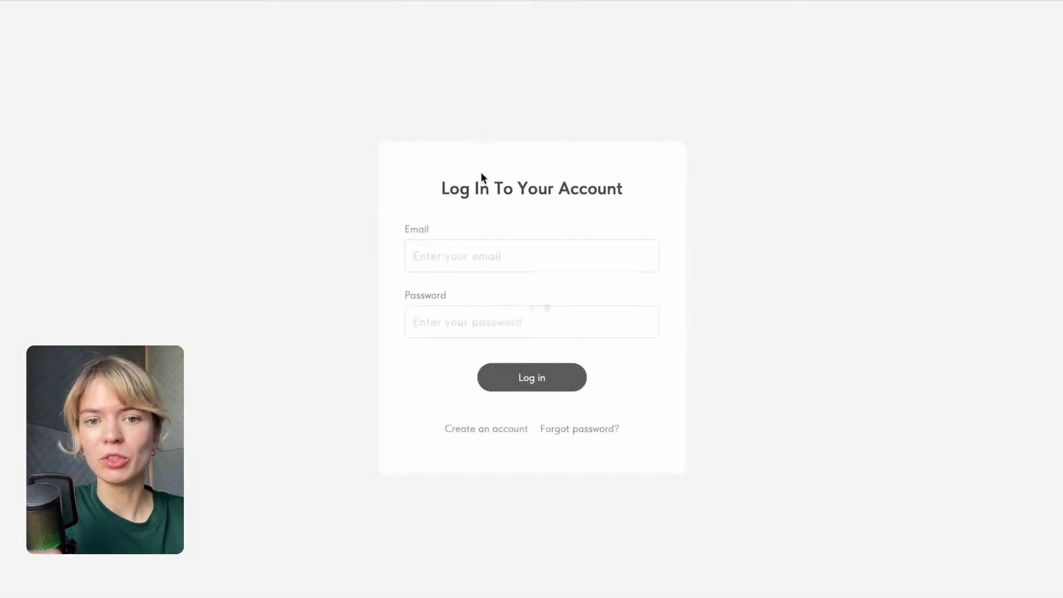
Log in with the member's e-mail and password, passing the motorcycle-image reCAPTCHA.
click(477, 256)
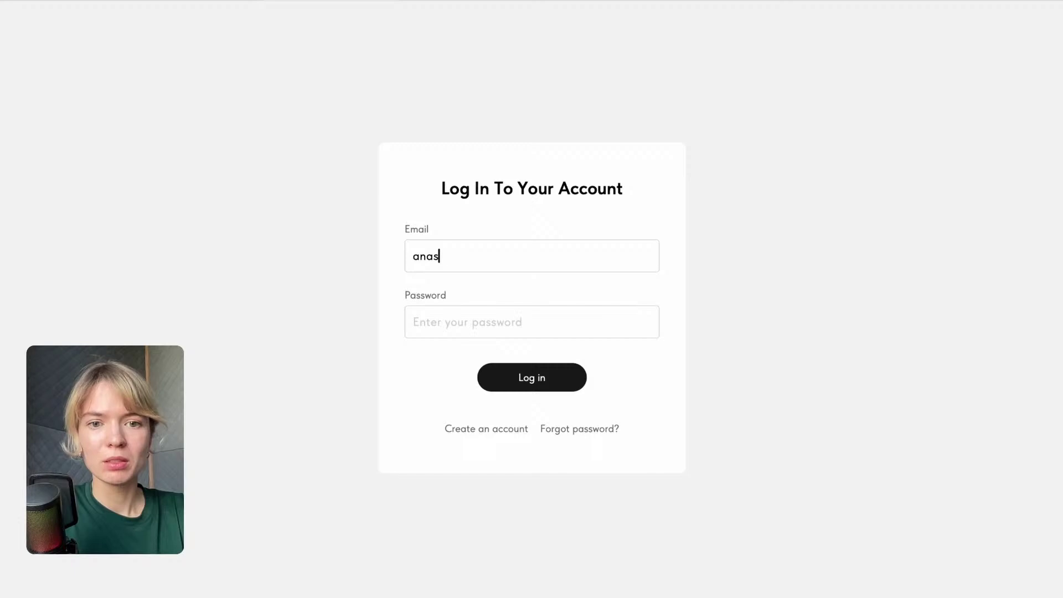
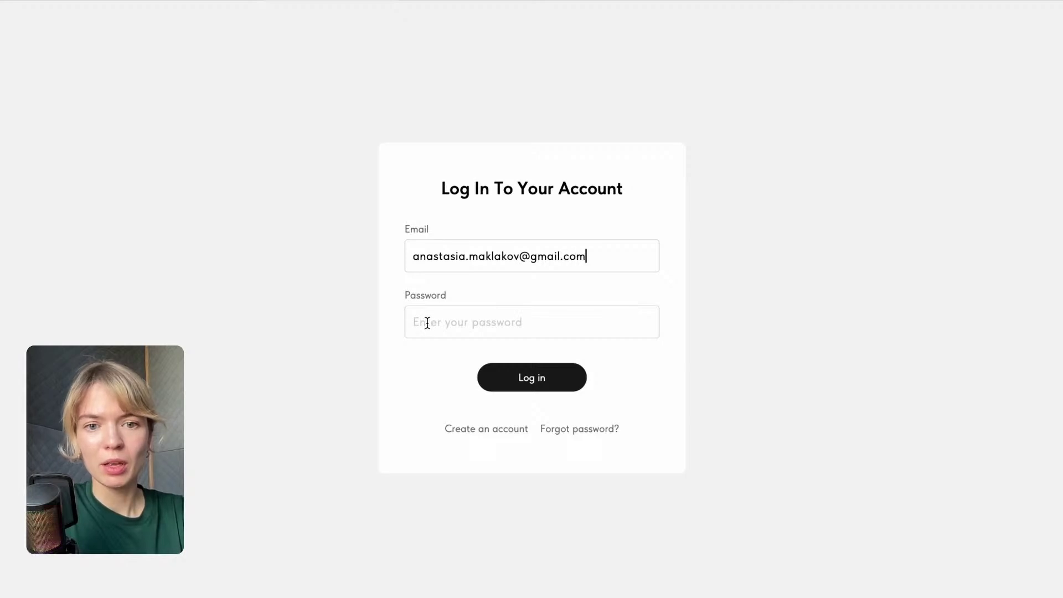
click(427, 323)
text(********)
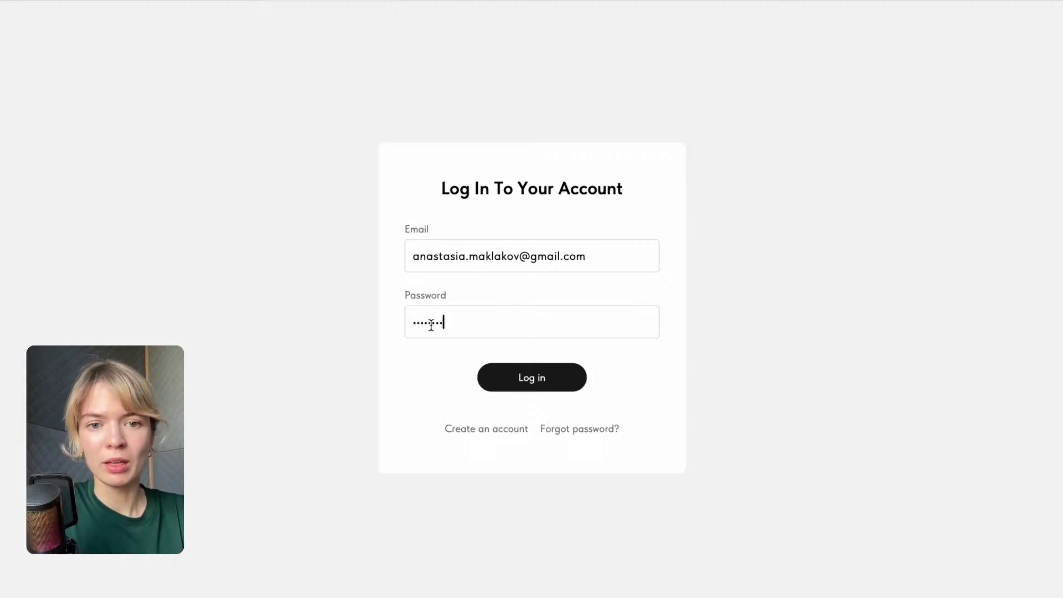
click(516, 387)
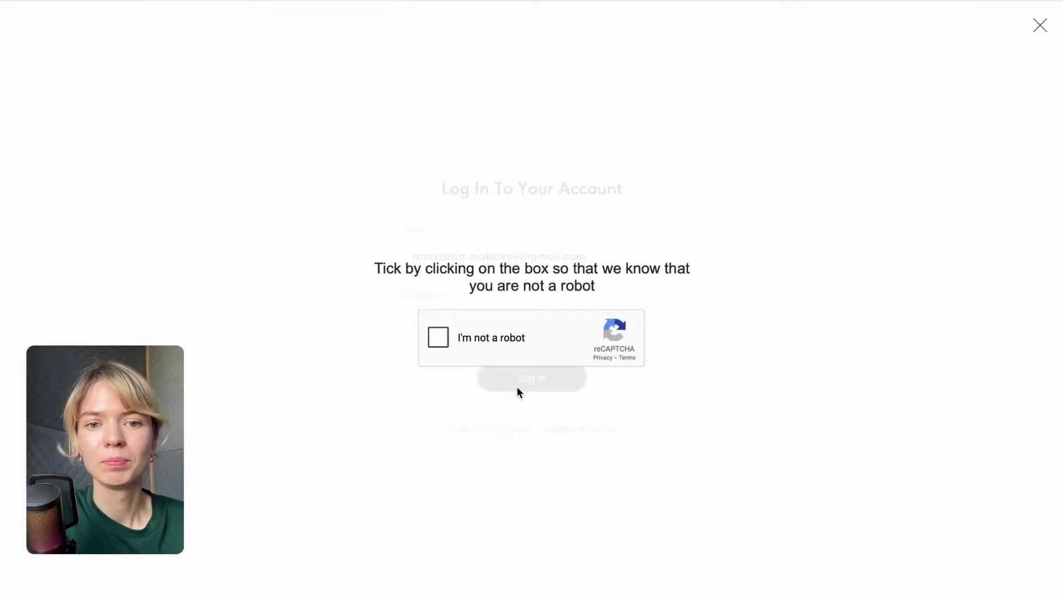
click(440, 339)
click(625, 277)
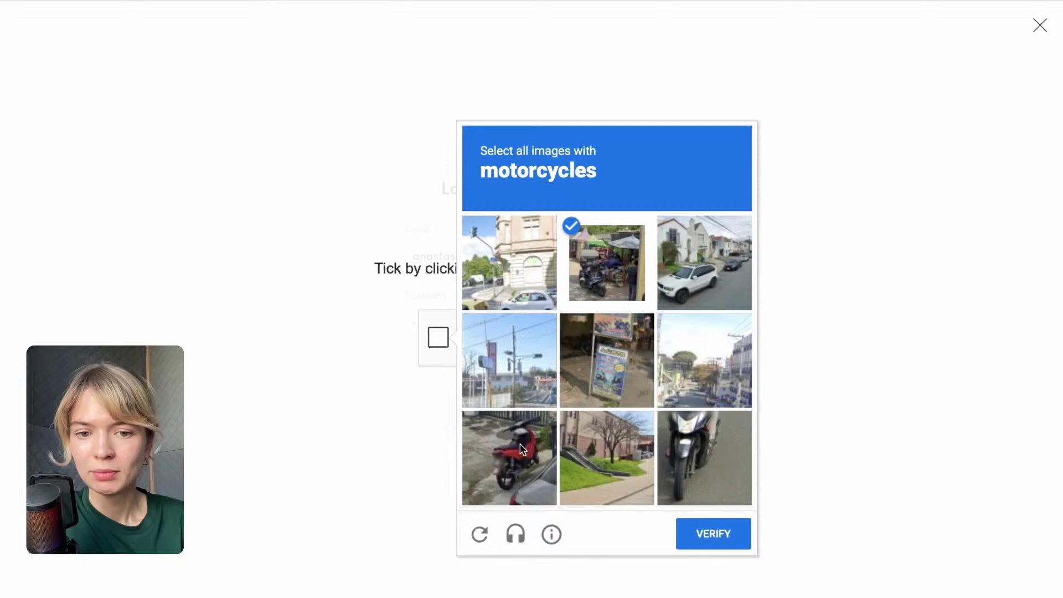
click(509, 459)
click(719, 450)
click(703, 533)
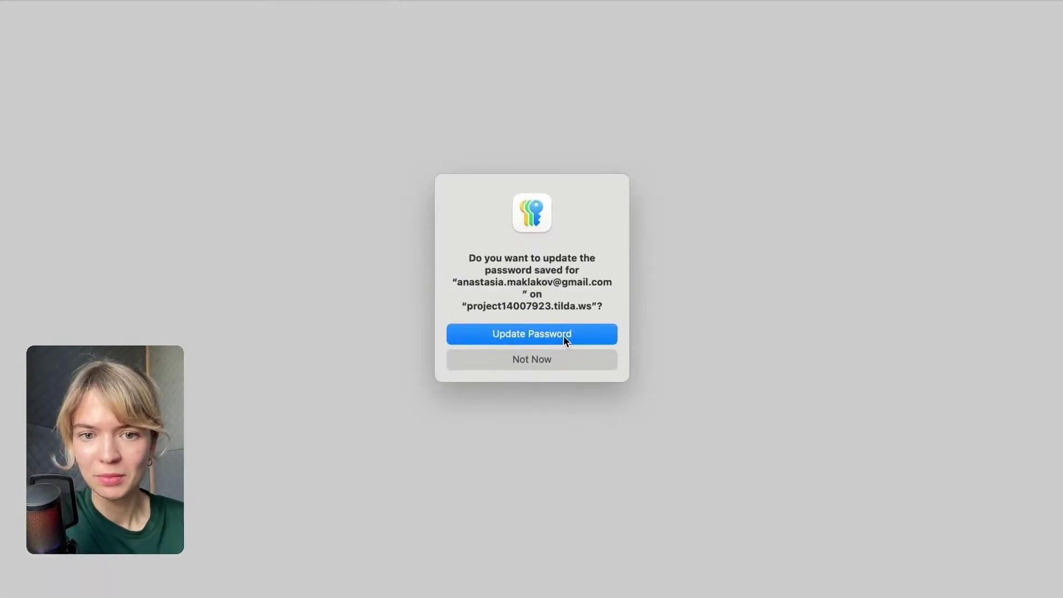
click(563, 334)
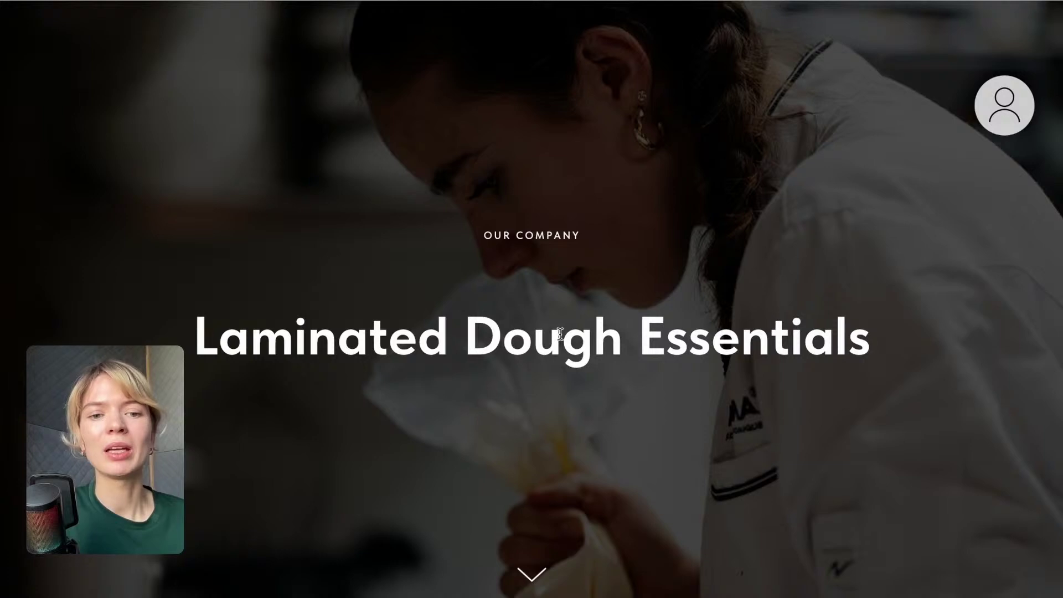
Check the member profile from the avatar icon to confirm Tier 1 group membership.
scroll(559, 333, down, 10)
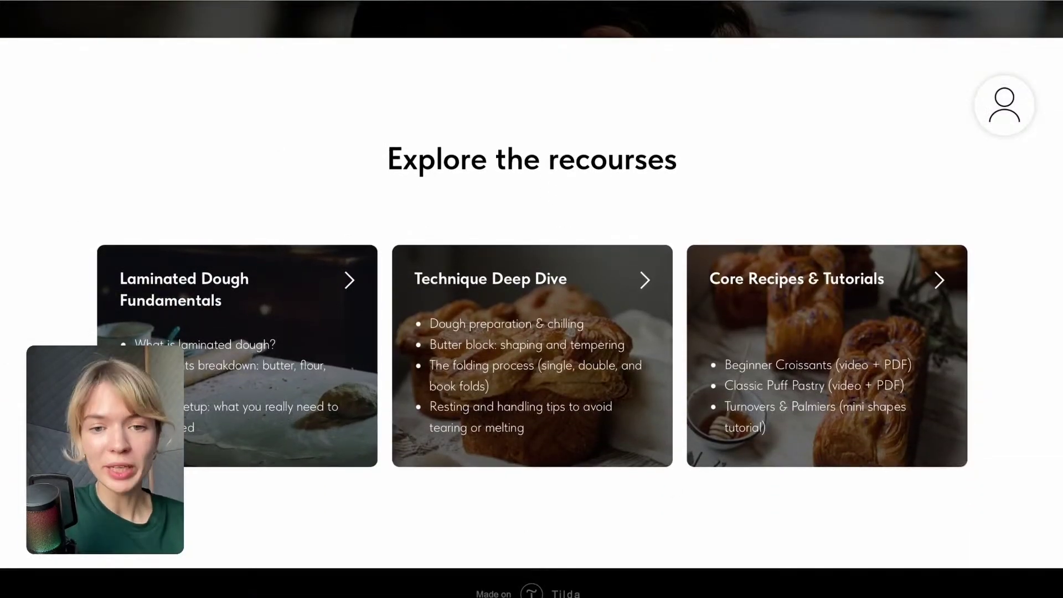
scroll(496, 253, up, 10)
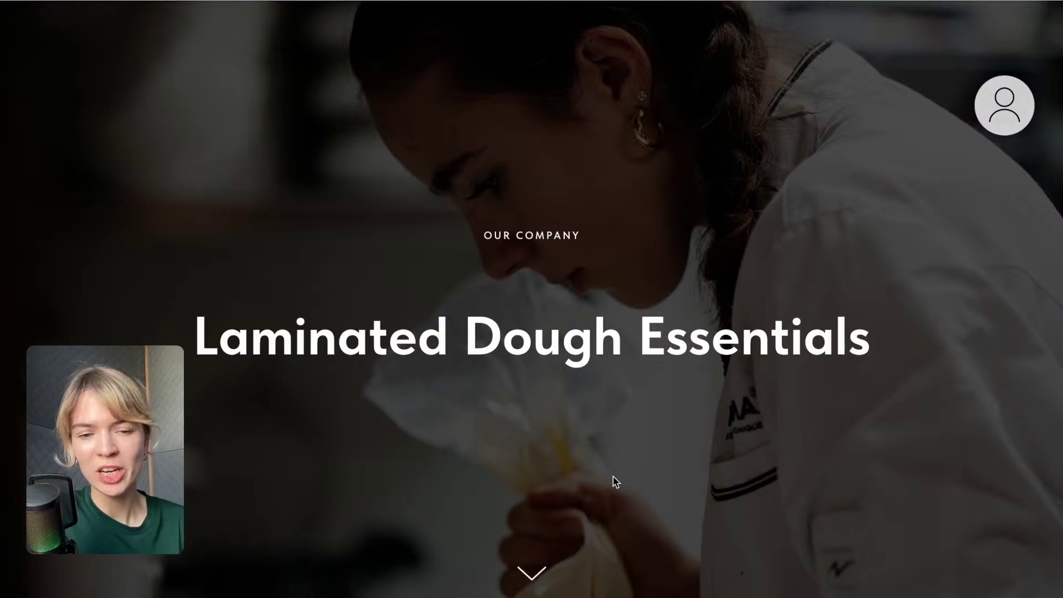
scroll(615, 482, down, 1)
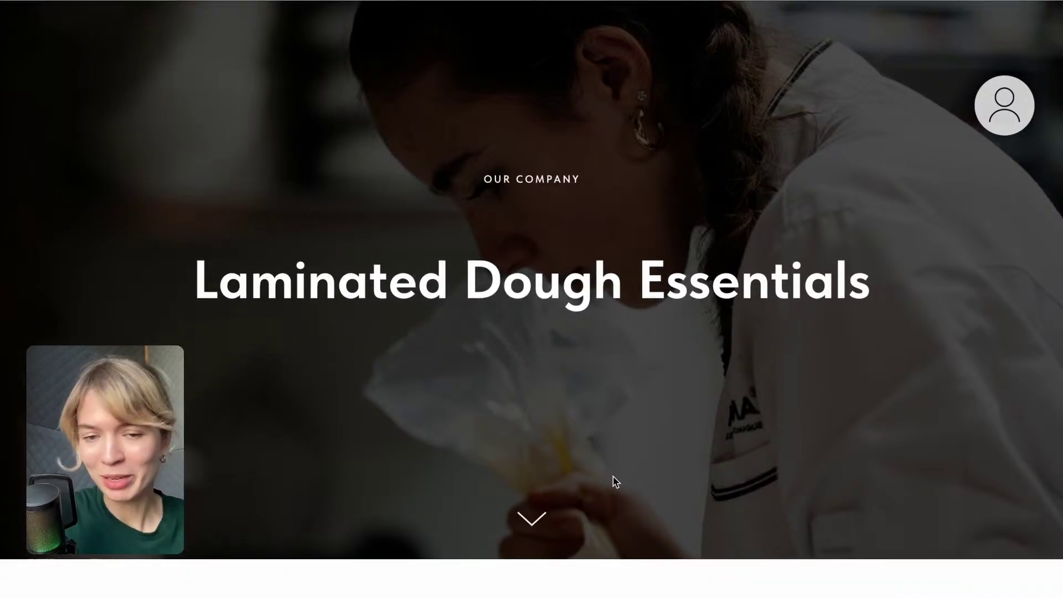
scroll(613, 480, down, 5)
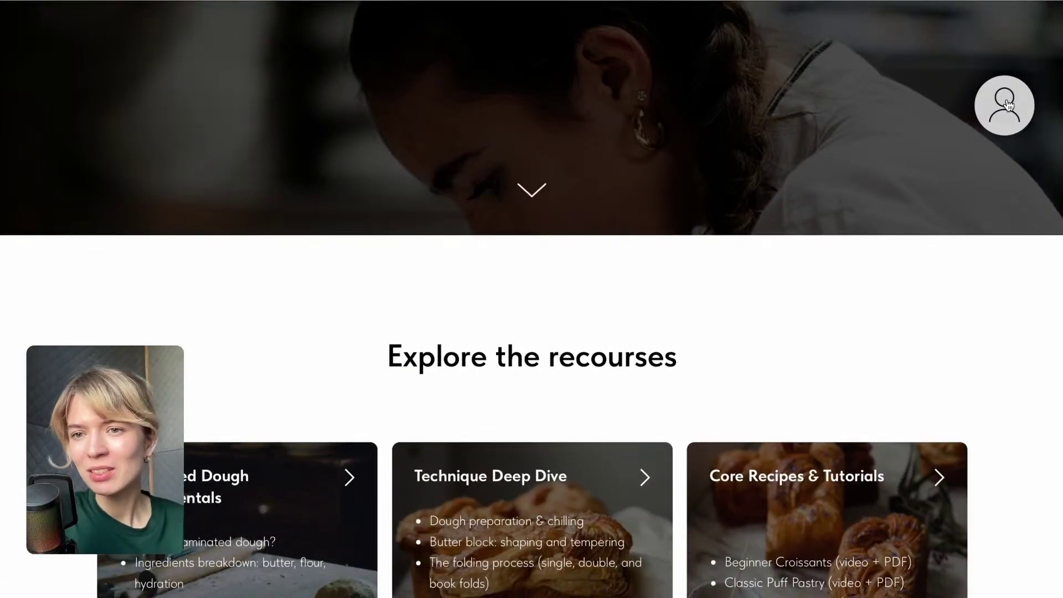
click(1008, 105)
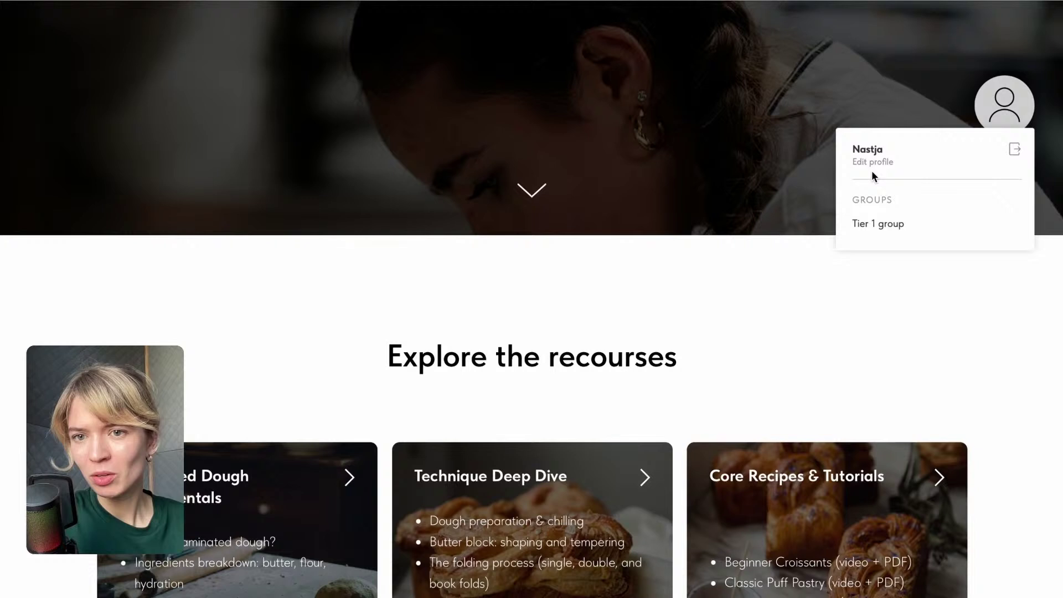
click(803, 307)
Open the Classic Puff Pastry lesson from the Core Recipes card.
scroll(803, 307, down, 2)
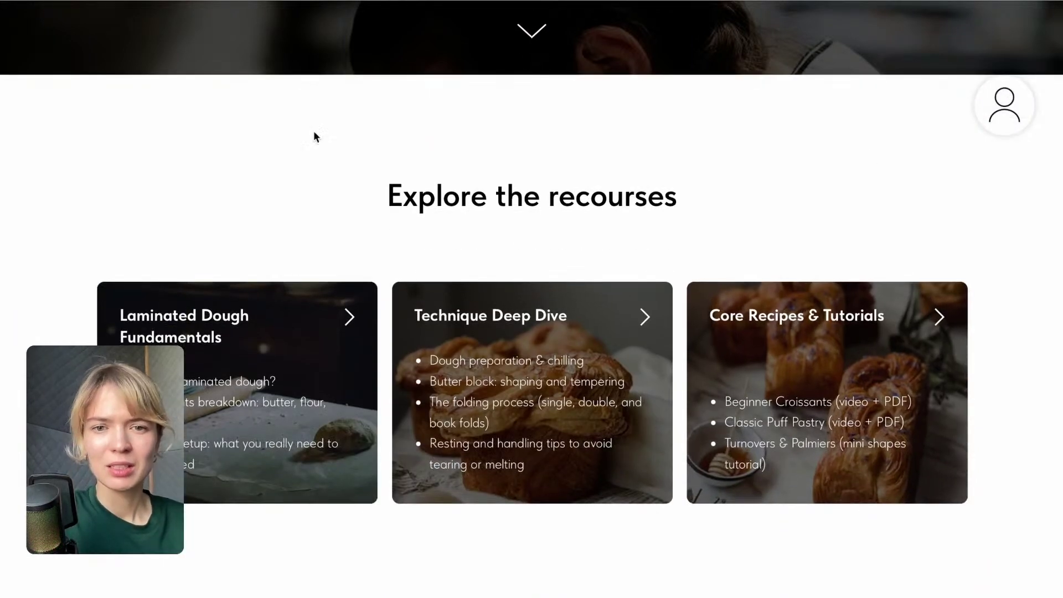
scroll(501, 291, down, 1)
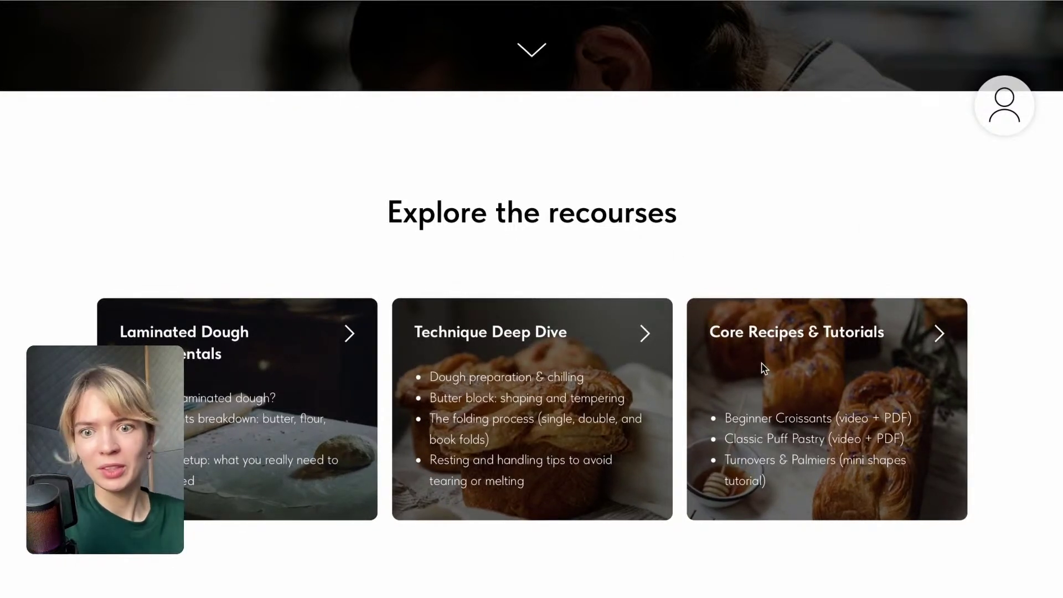
scroll(764, 368, up, 1)
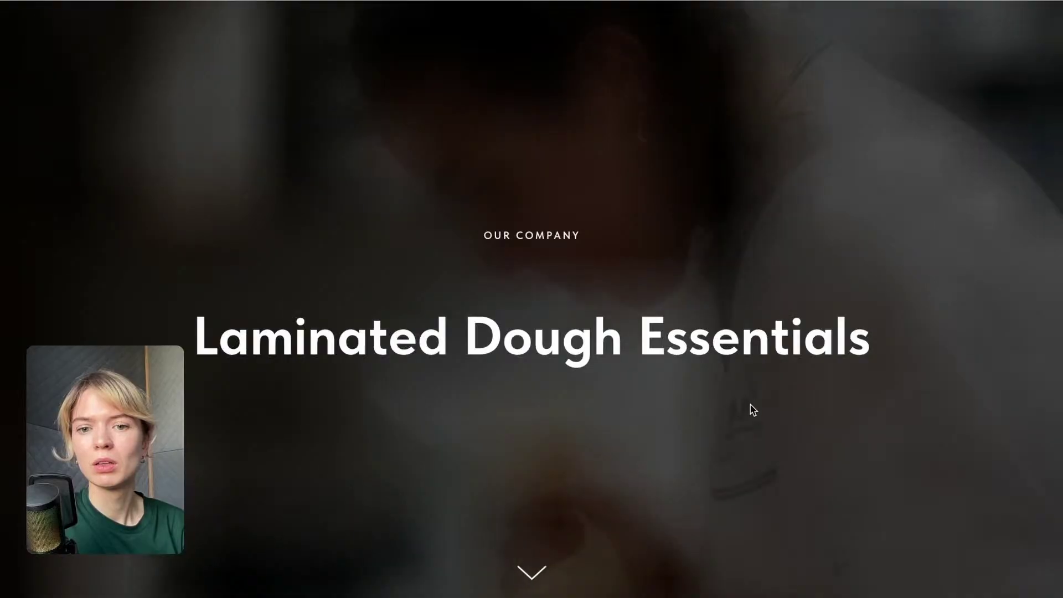
scroll(752, 399, down, 8)
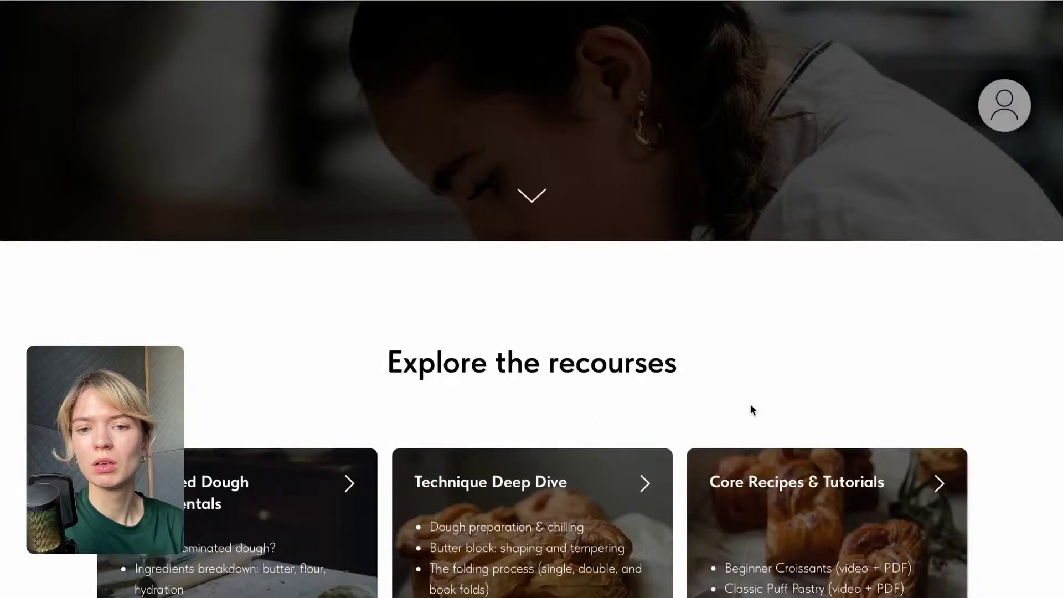
click(754, 446)
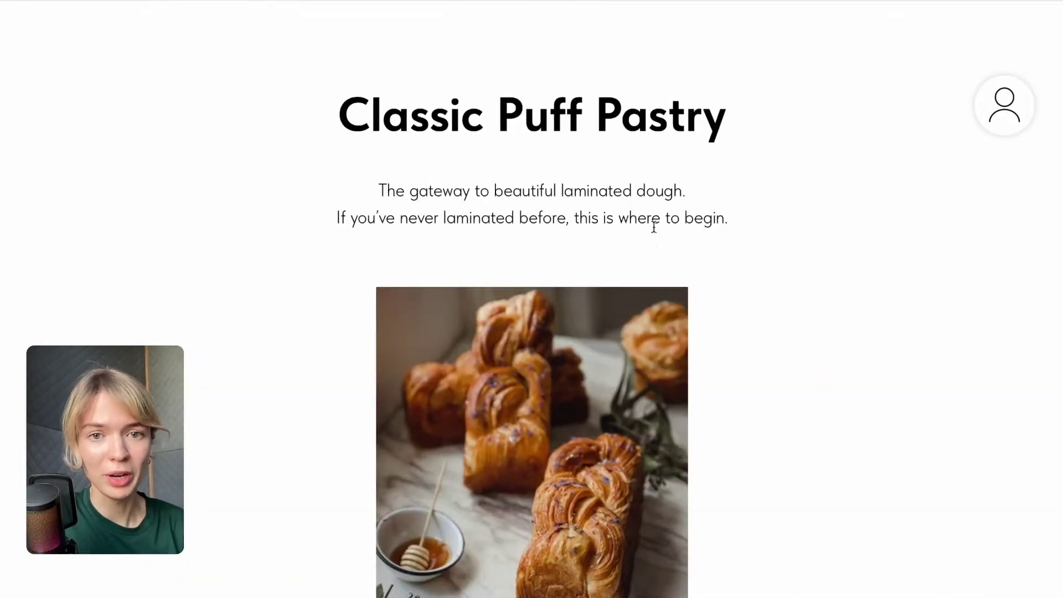
Look through the Classic Puff Pastry lesson, then go back to the Tier 1 Group members page.
scroll(653, 227, down, 6)
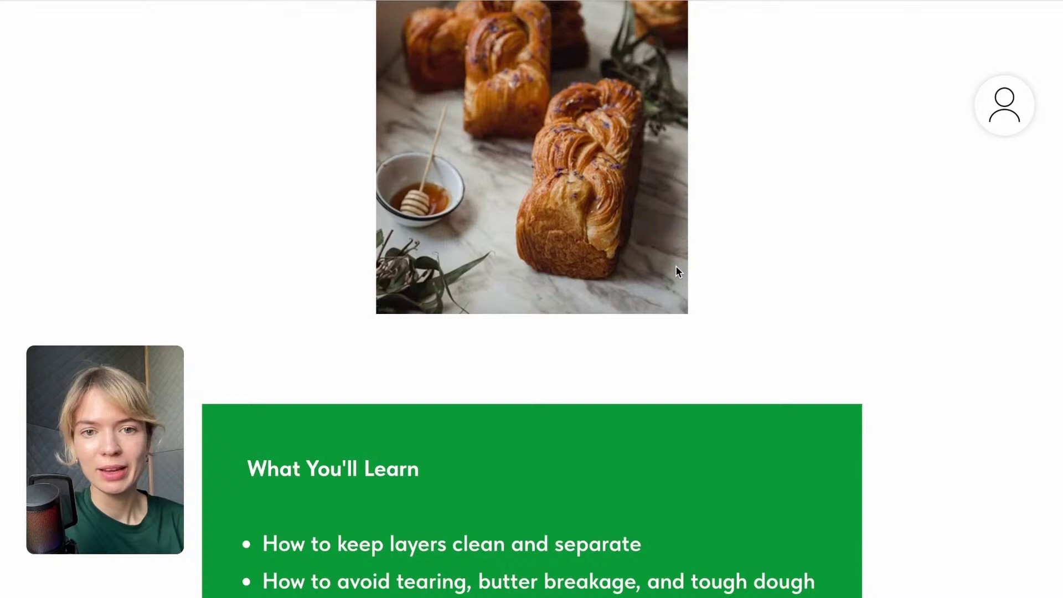
scroll(678, 271, up, 3)
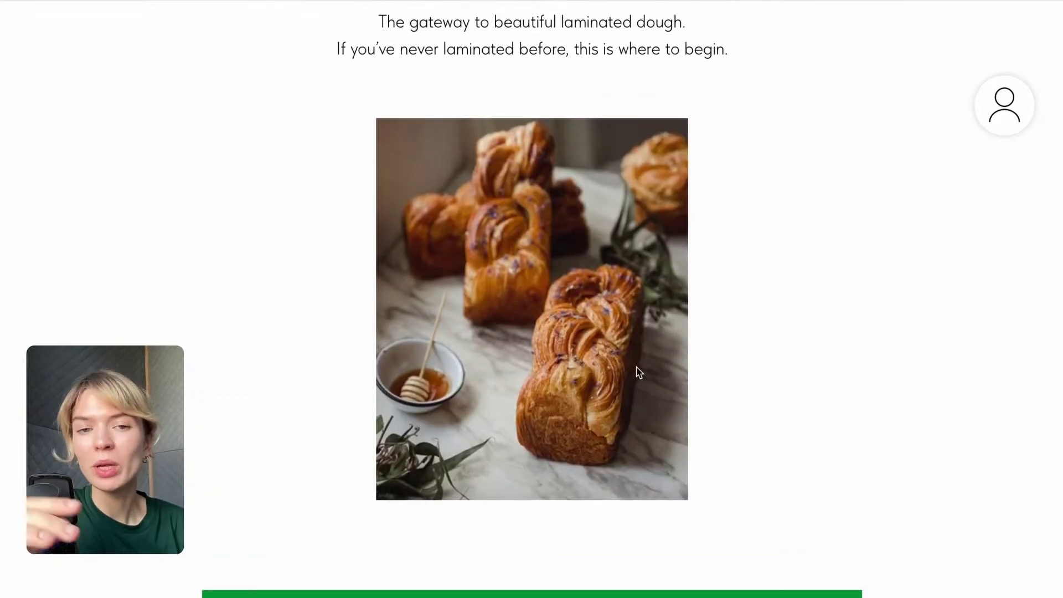
scroll(637, 372, down, 17)
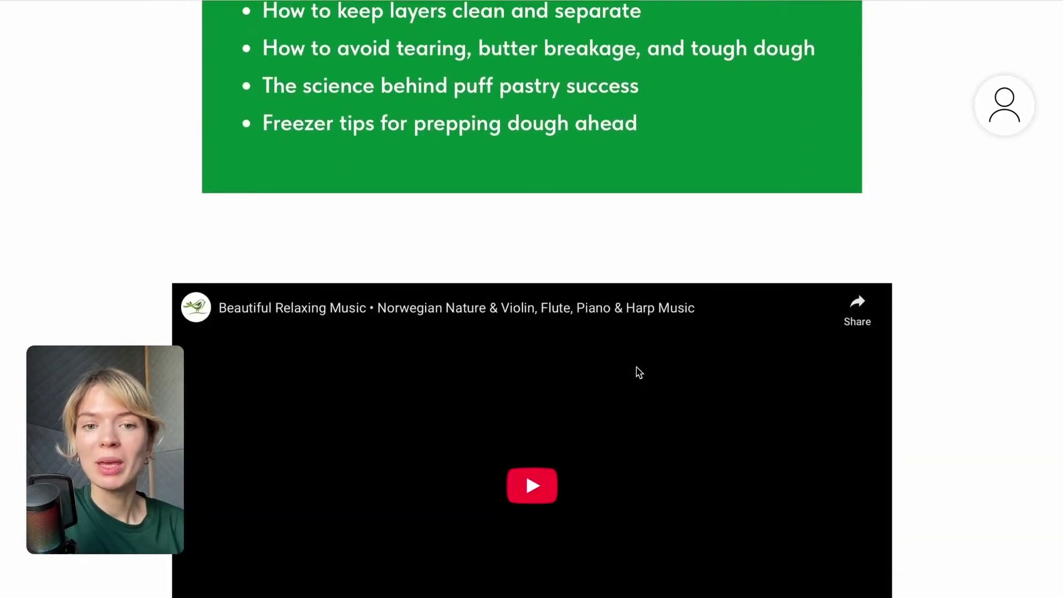
scroll(637, 372, down, 9)
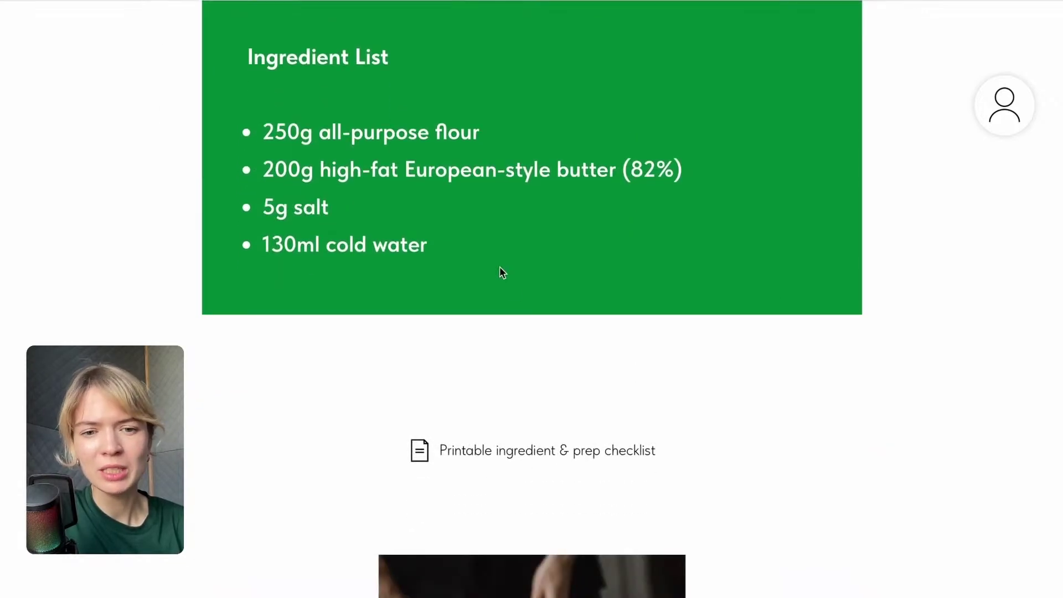
scroll(499, 267, down, 3)
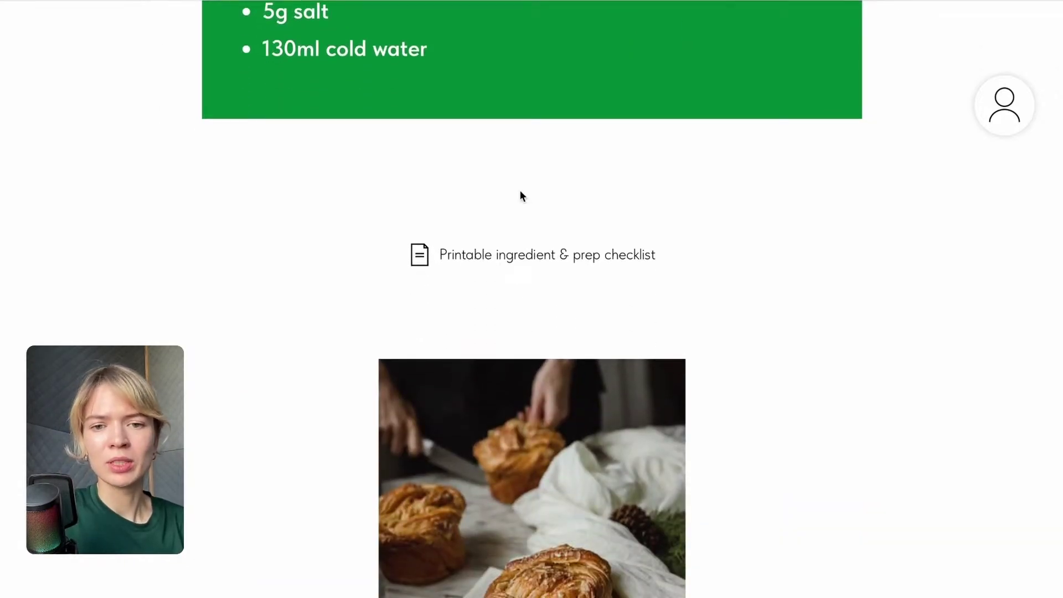
scroll(614, 301, down, 11)
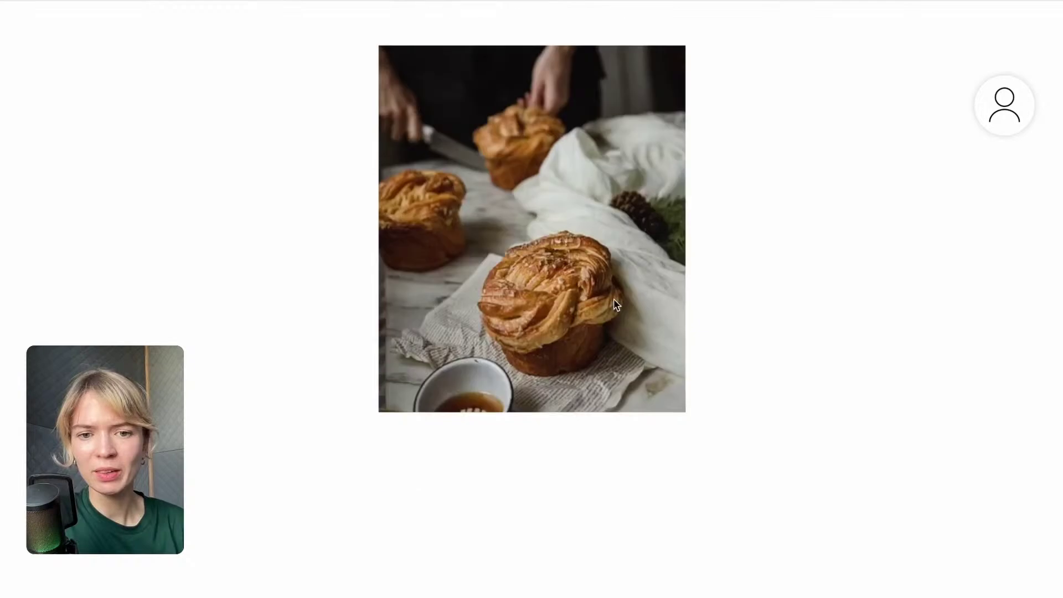
scroll(614, 301, up, 20)
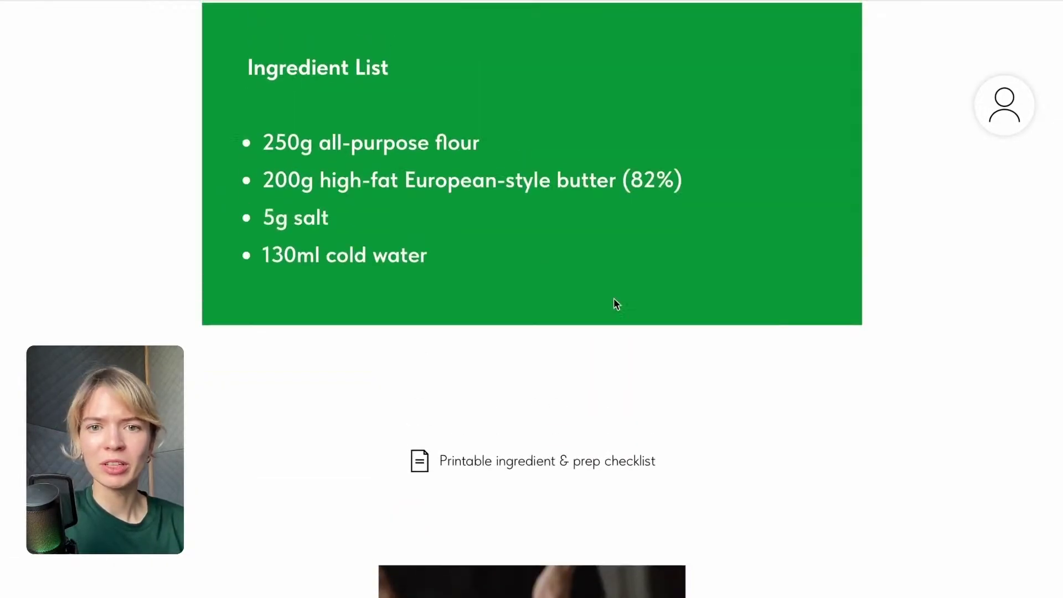
scroll(613, 304, up, 2)
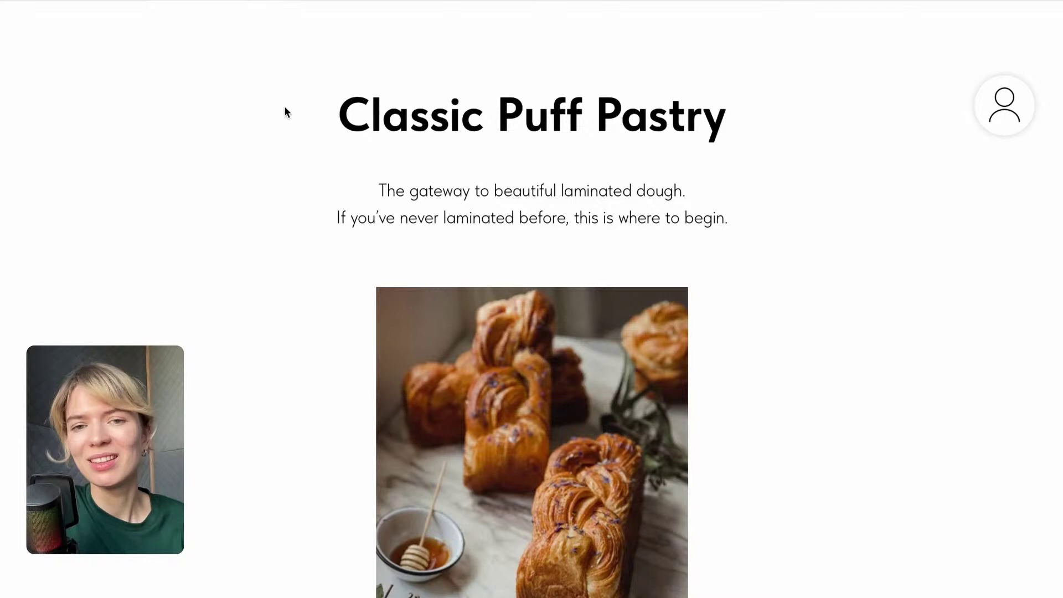
click(107, 3)
scroll(227, 161, up, 2)
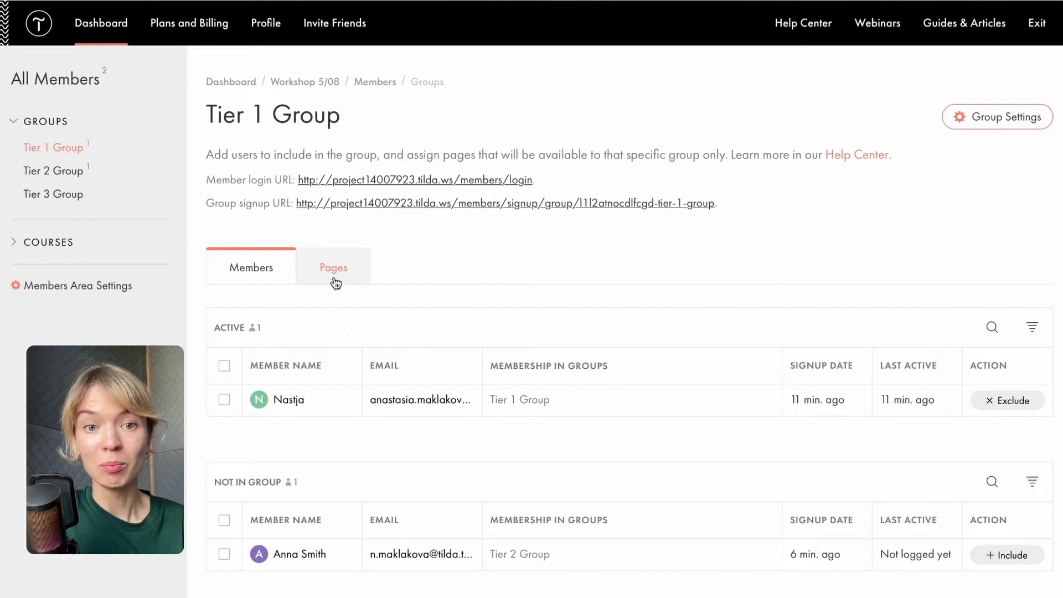
Insert a Store > Shopping Cart block on the Home Page and copy its example order link.
click(324, 87)
click(187, 356)
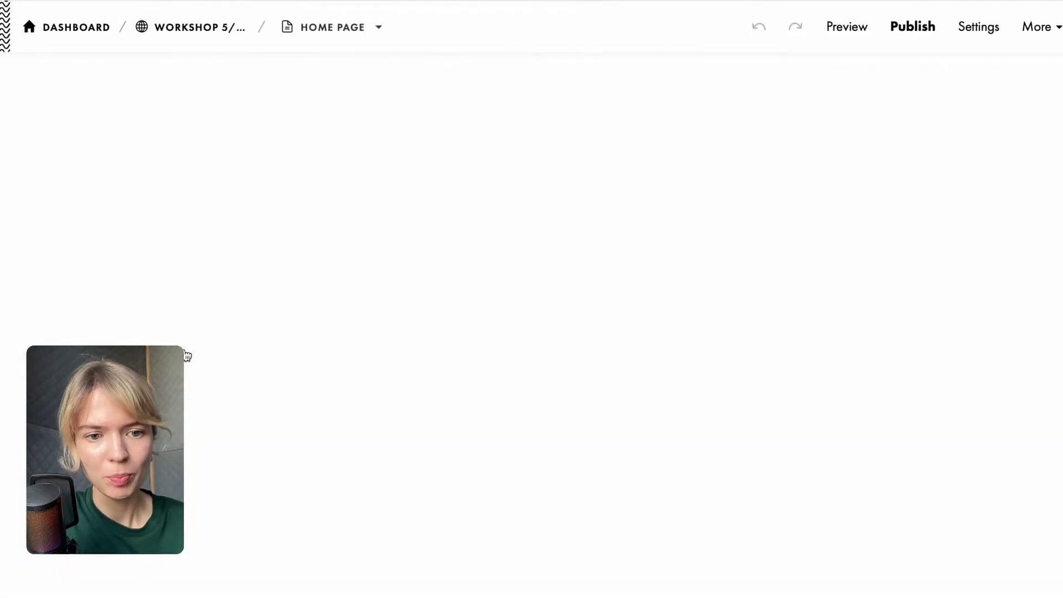
scroll(443, 452, down, 12)
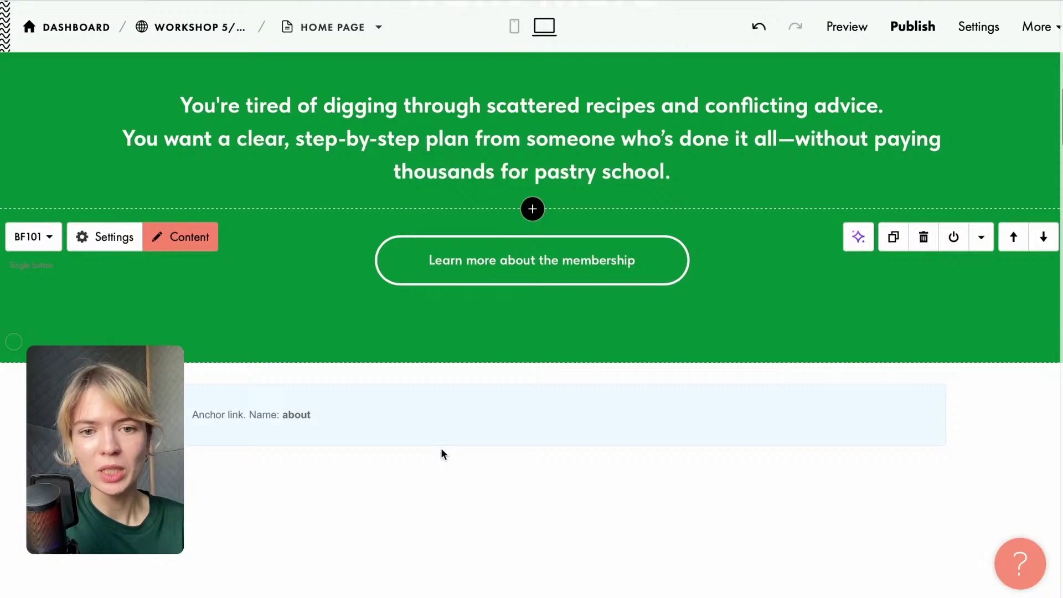
click(533, 364)
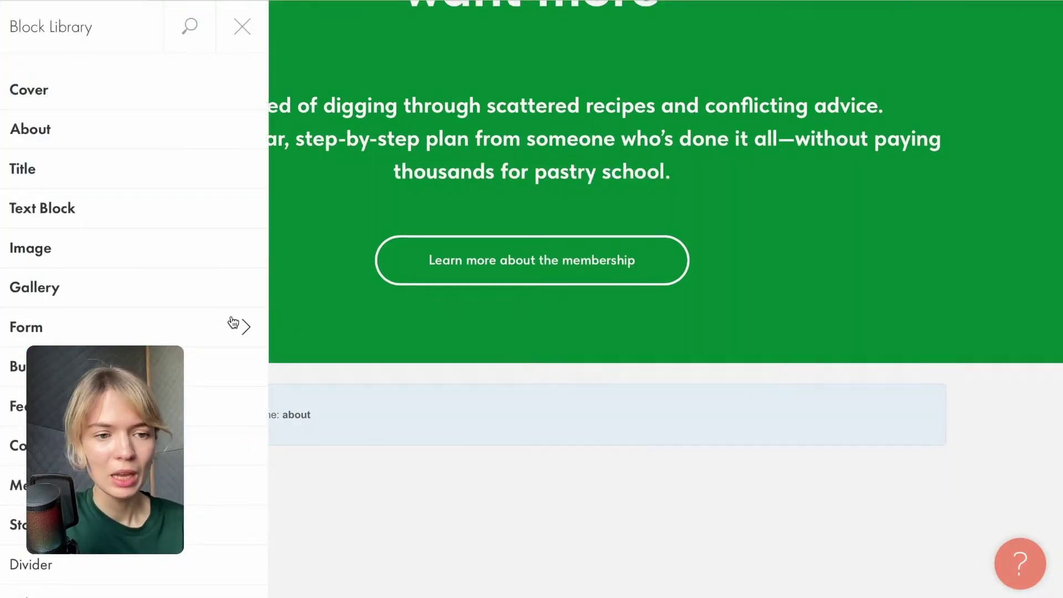
scroll(228, 309, down, 5)
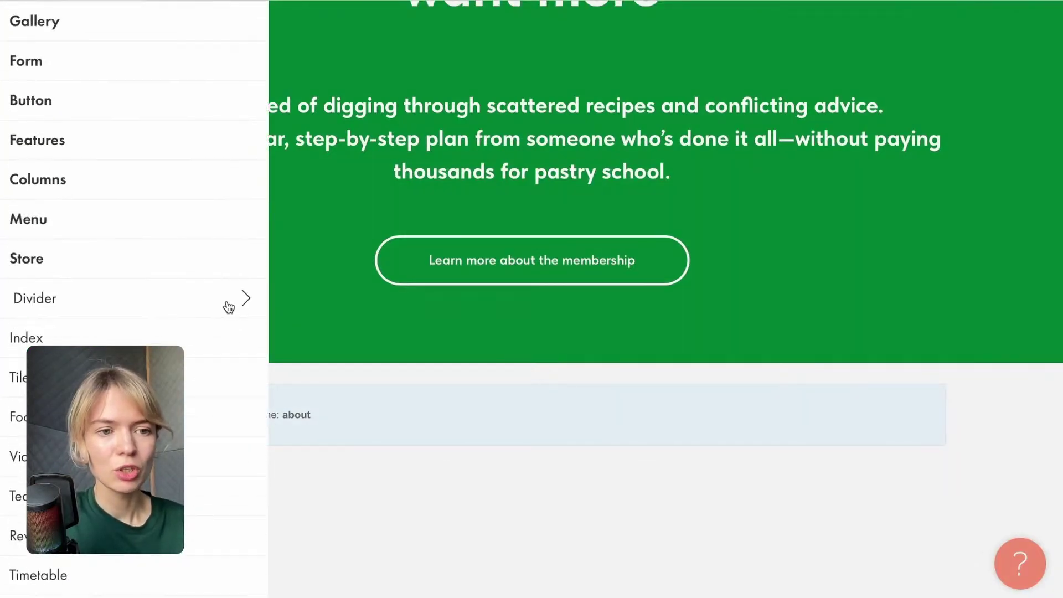
click(33, 264)
click(320, 102)
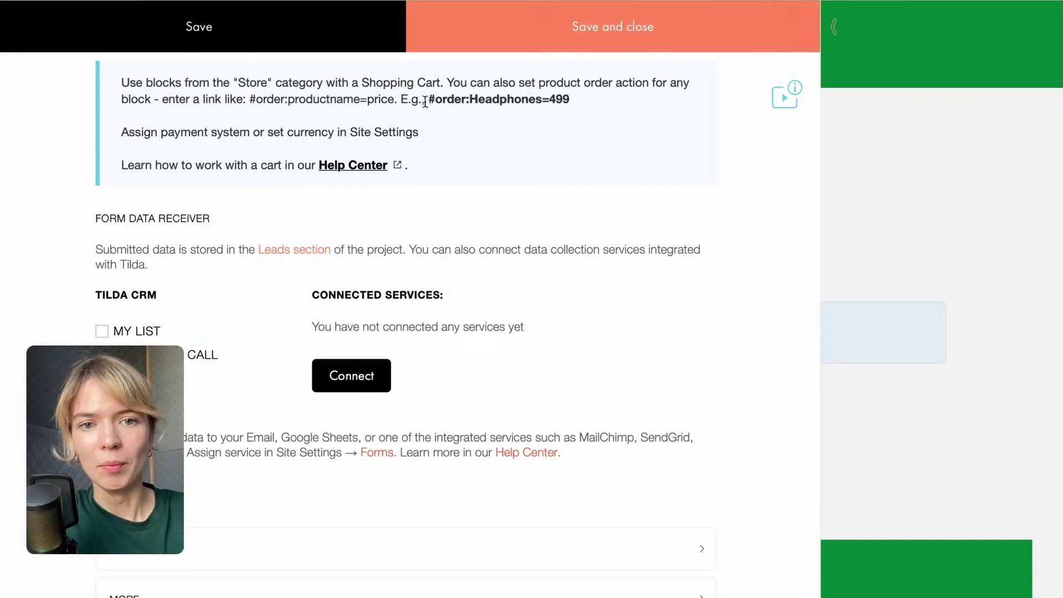
drag(428, 99, 595, 98)
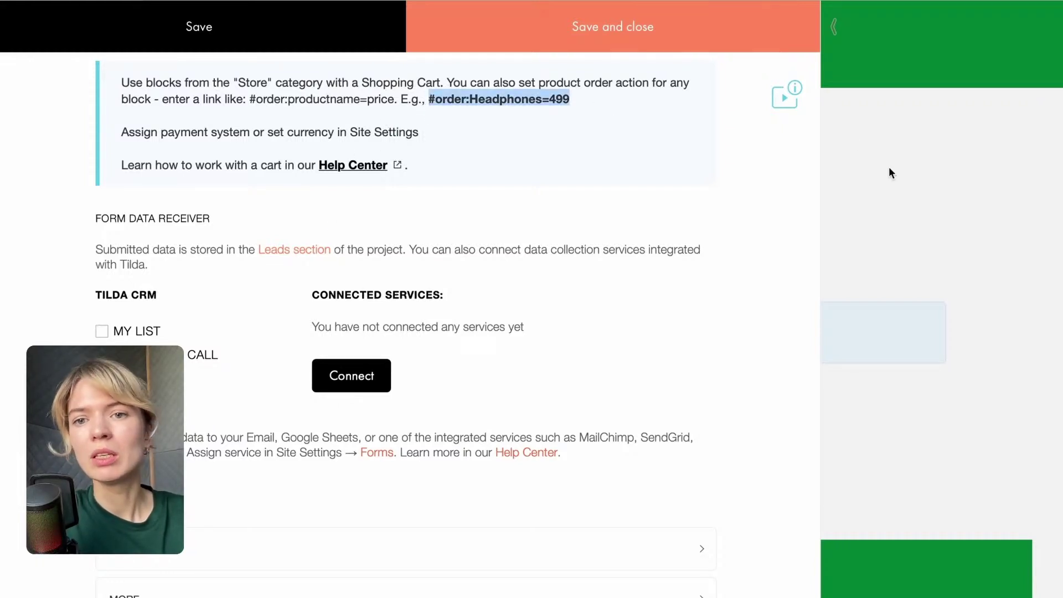
click(910, 214)
Open the link settings of the first 'Join the membership' button.
scroll(844, 321, down, 10)
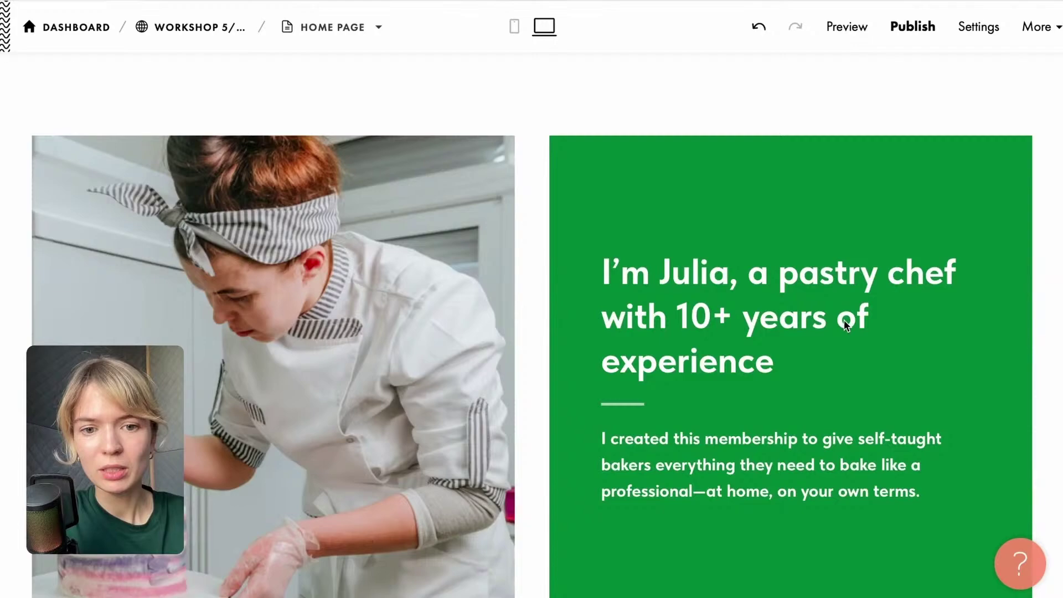
scroll(844, 320, down, 15)
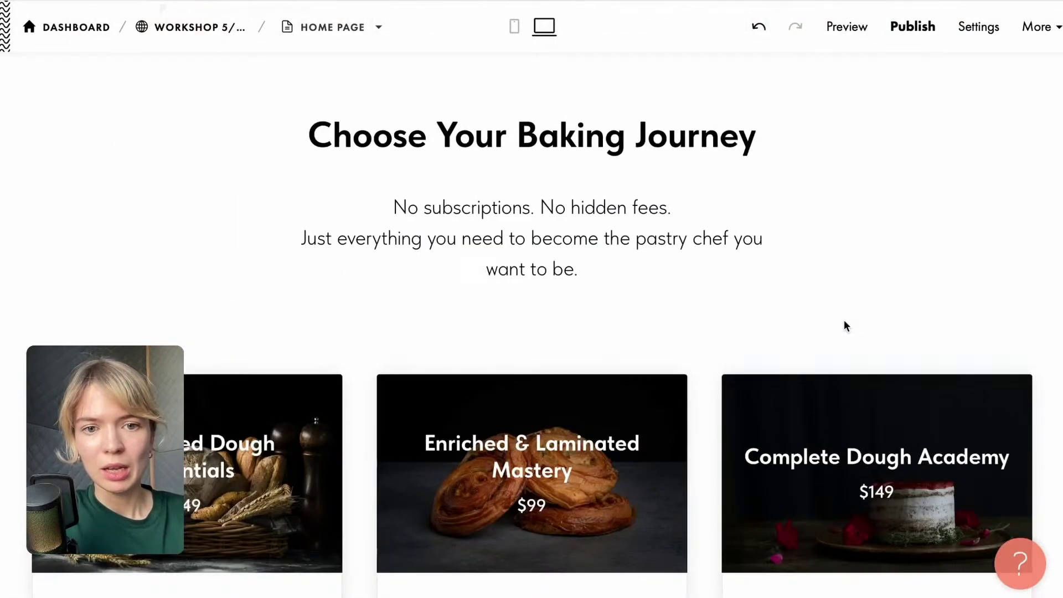
scroll(844, 323, down, 9)
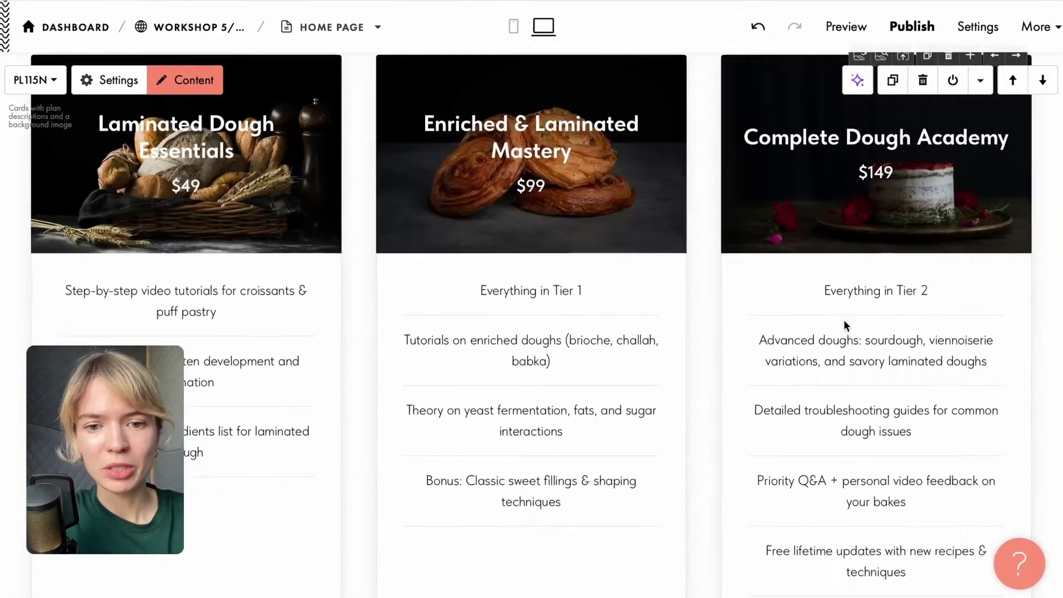
scroll(845, 325, up, 3)
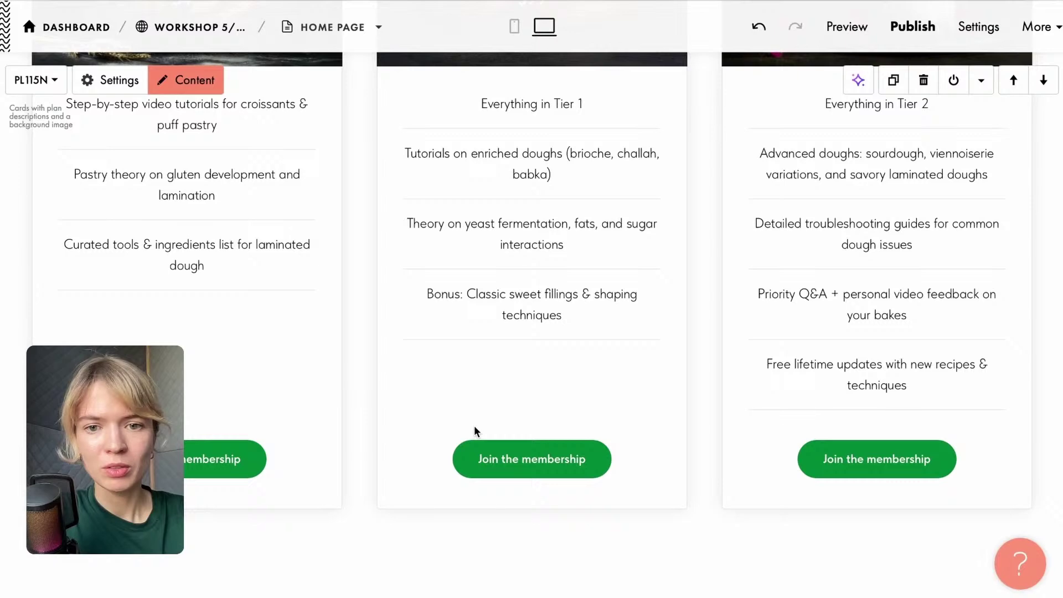
scroll(474, 430, down, 3)
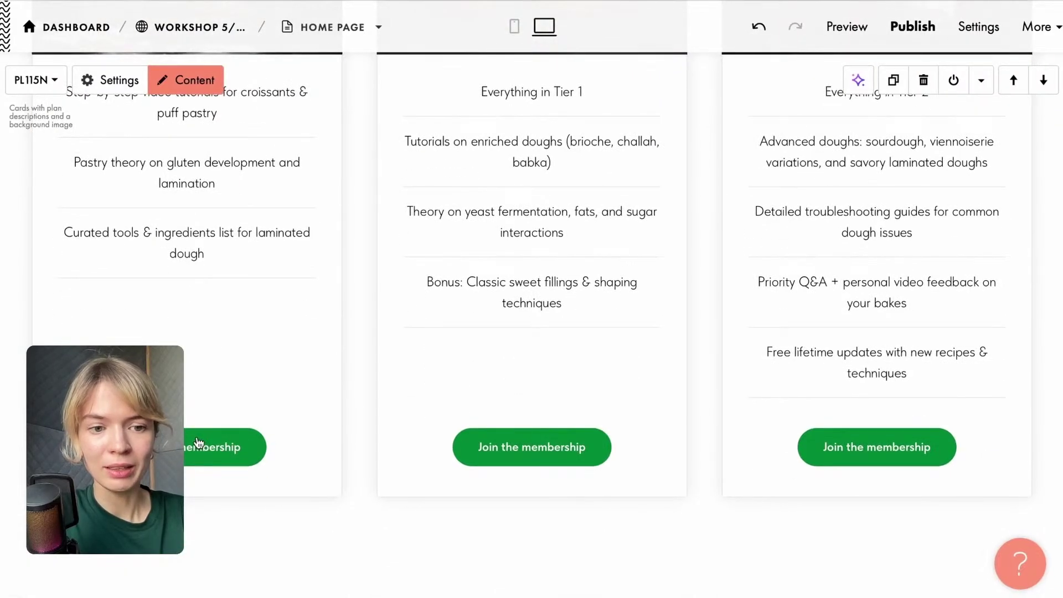
click(197, 442)
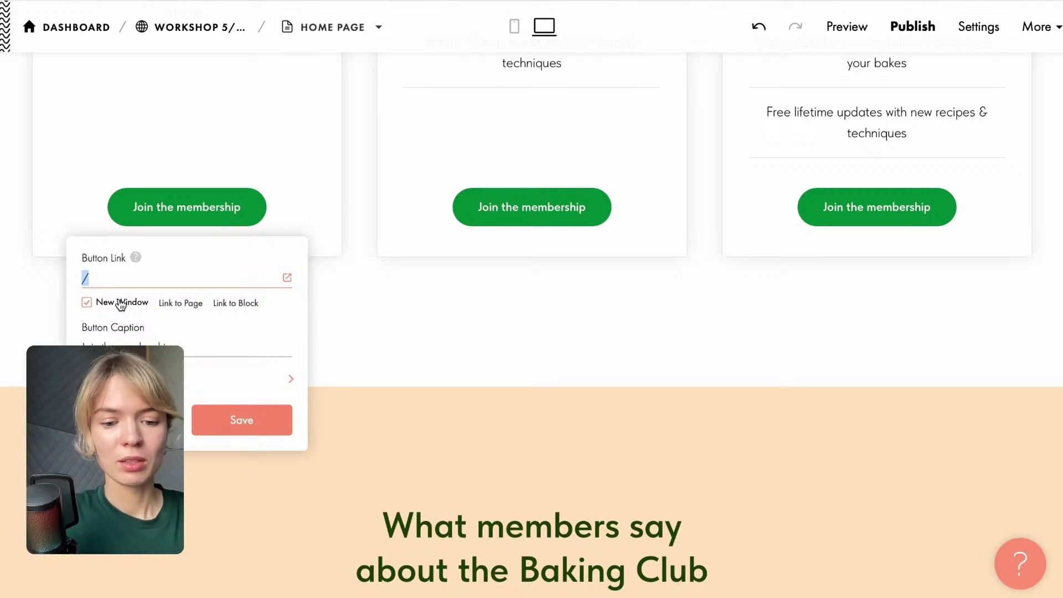
Paste the example order link into the Laminated Dough Essentials button, then clear the link field.
text(#order:Headphones=499)
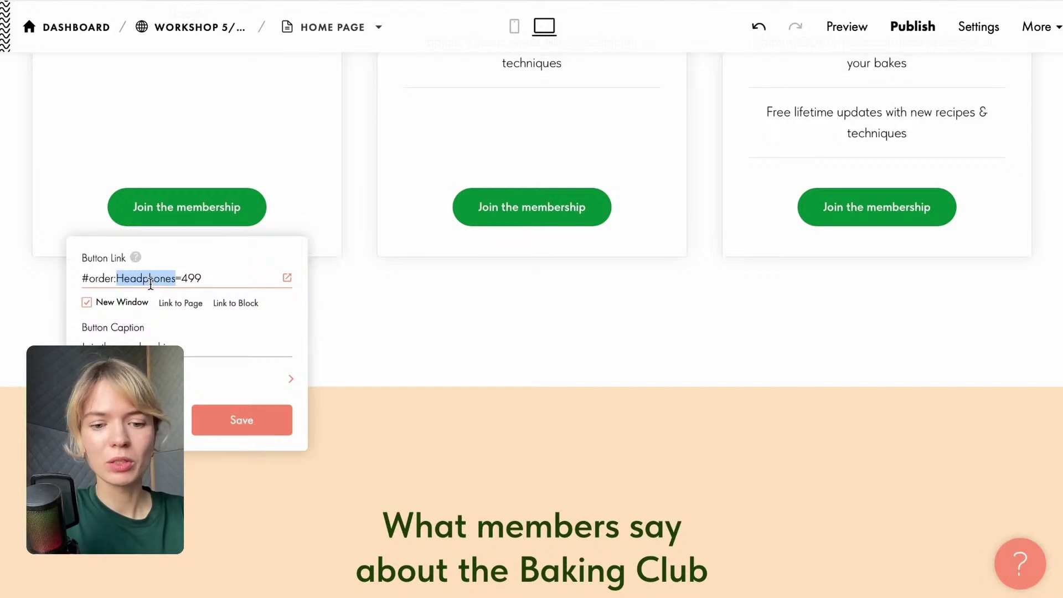
scroll(151, 284, up, 2)
scroll(150, 283, up, 6)
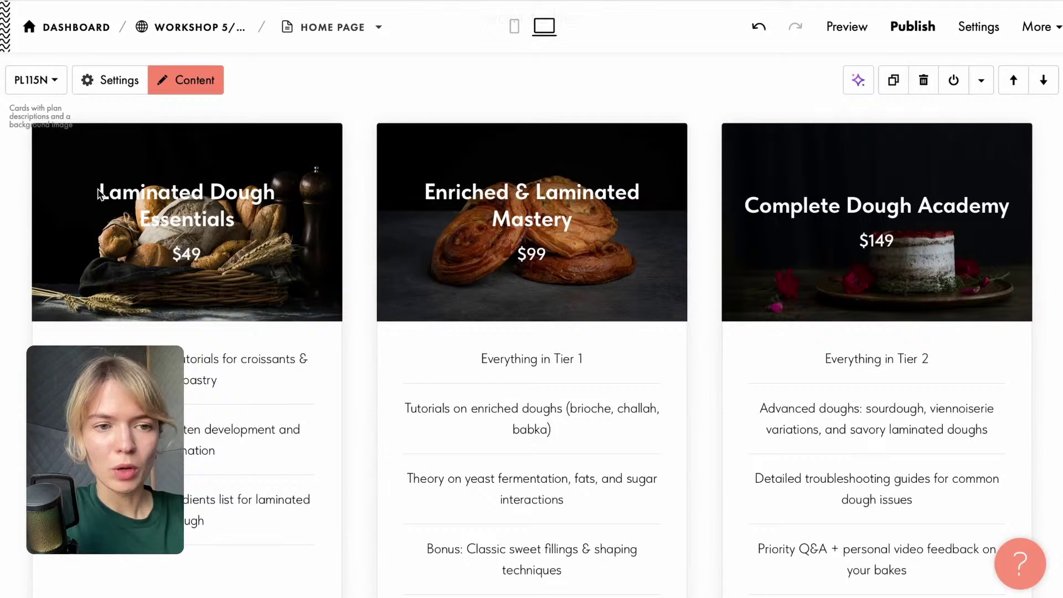
drag(100, 190, 238, 213)
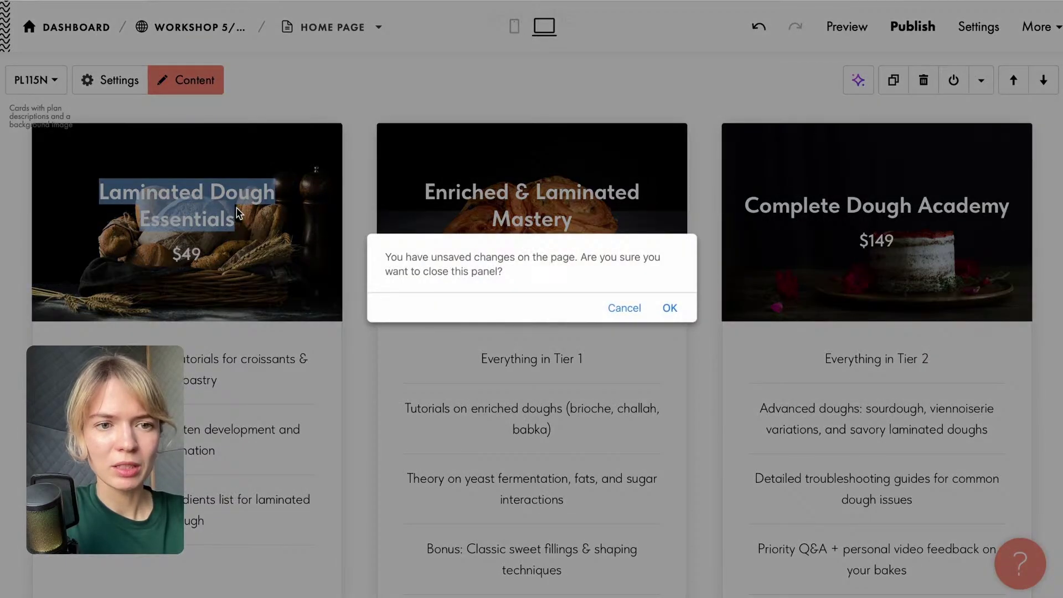
click(621, 306)
scroll(363, 331, down, 3)
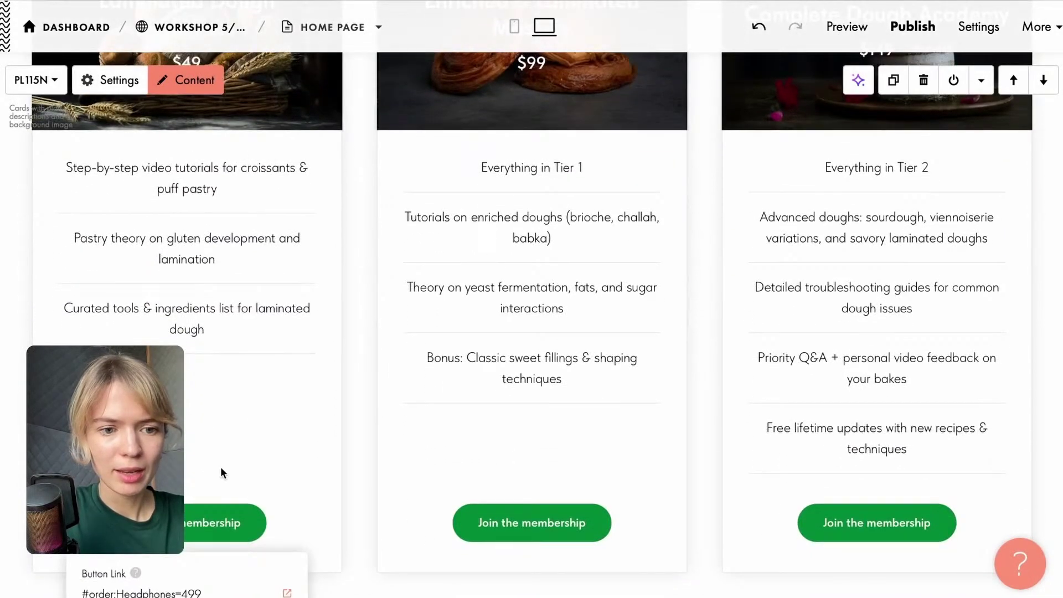
scroll(221, 466, down, 1)
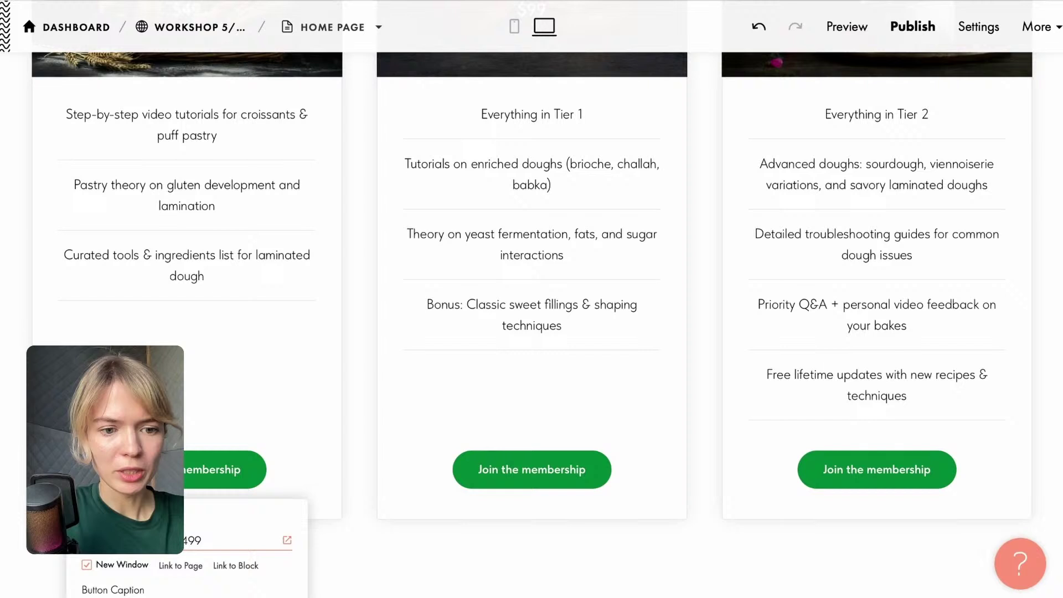
key(super+v)
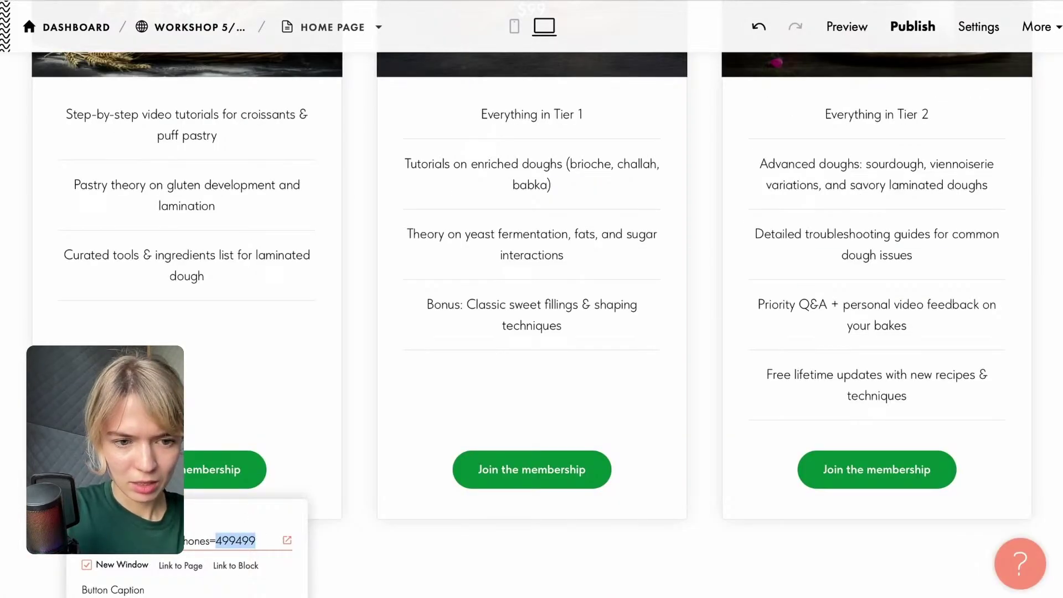
triple_click(273, 540)
key(BackSpace)
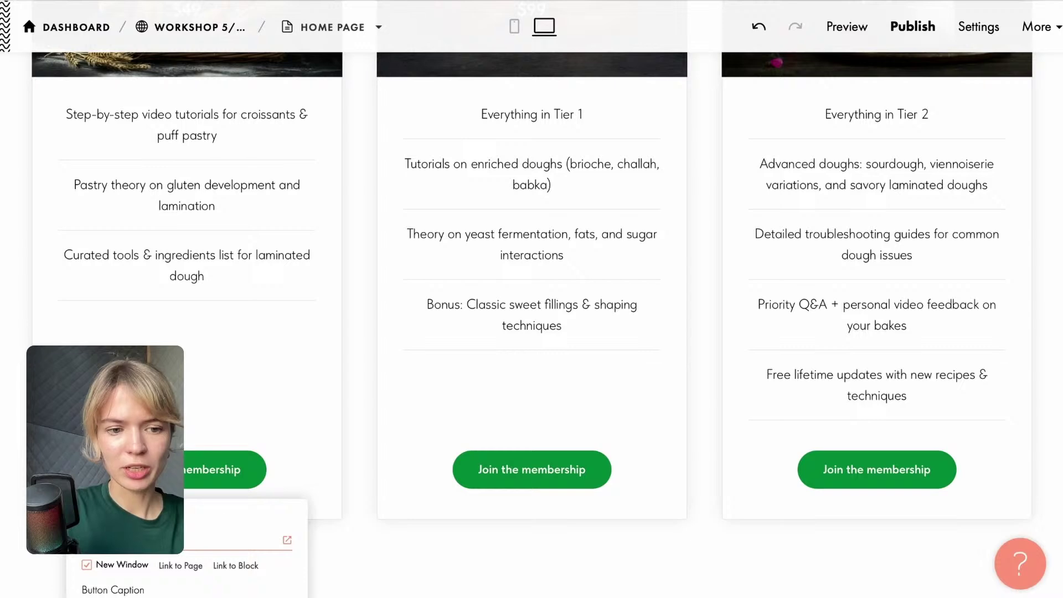
Set the button link to '#order:Laminated Dough Essentials=49' and save it.
scroll(531, 298, down, 3)
text(#order)
scroll(85, 174, down, 4)
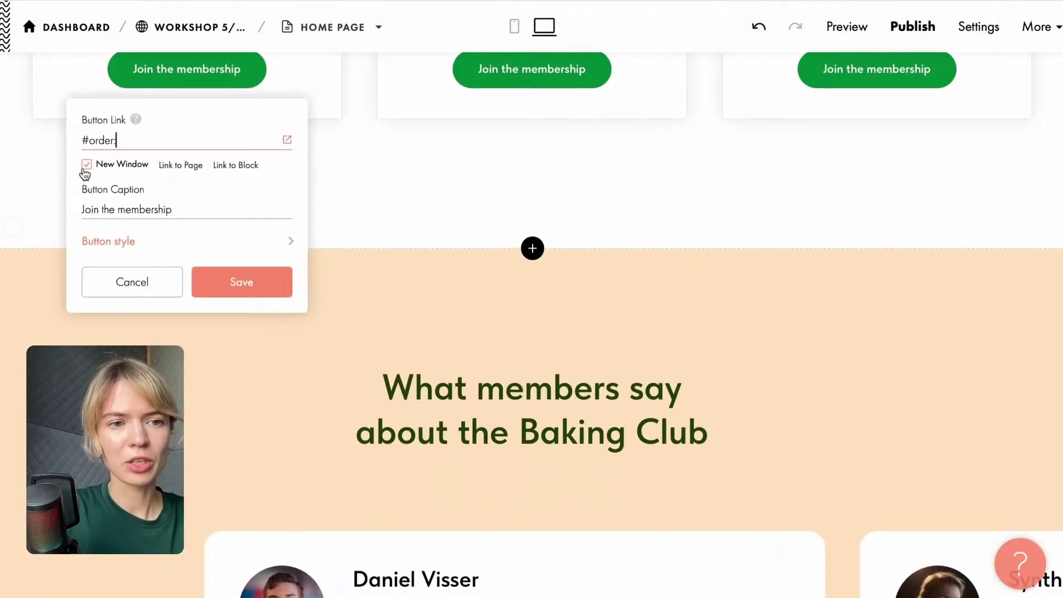
text(:)
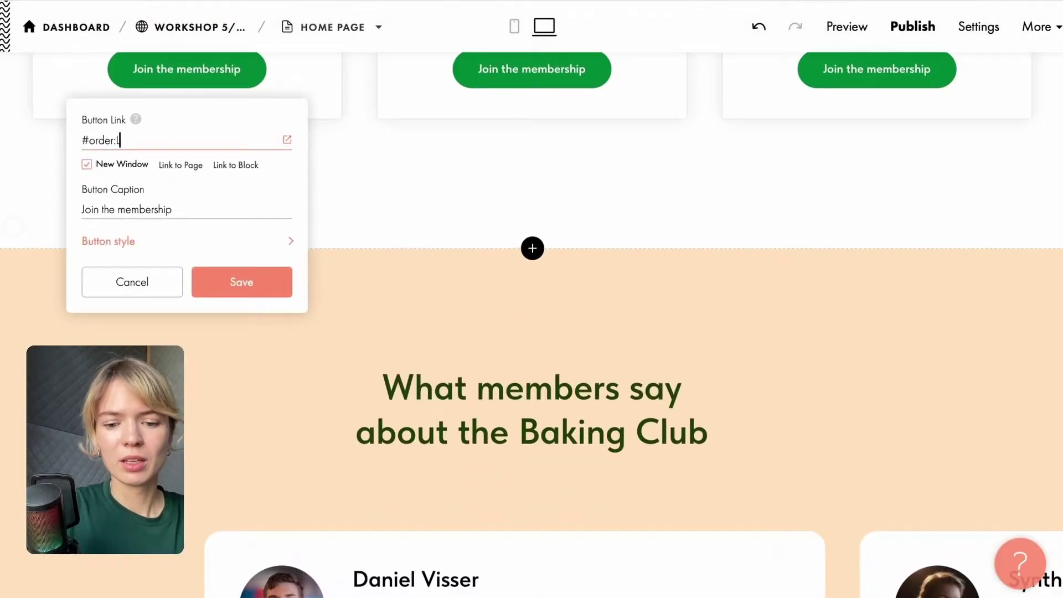
text(Laminated )
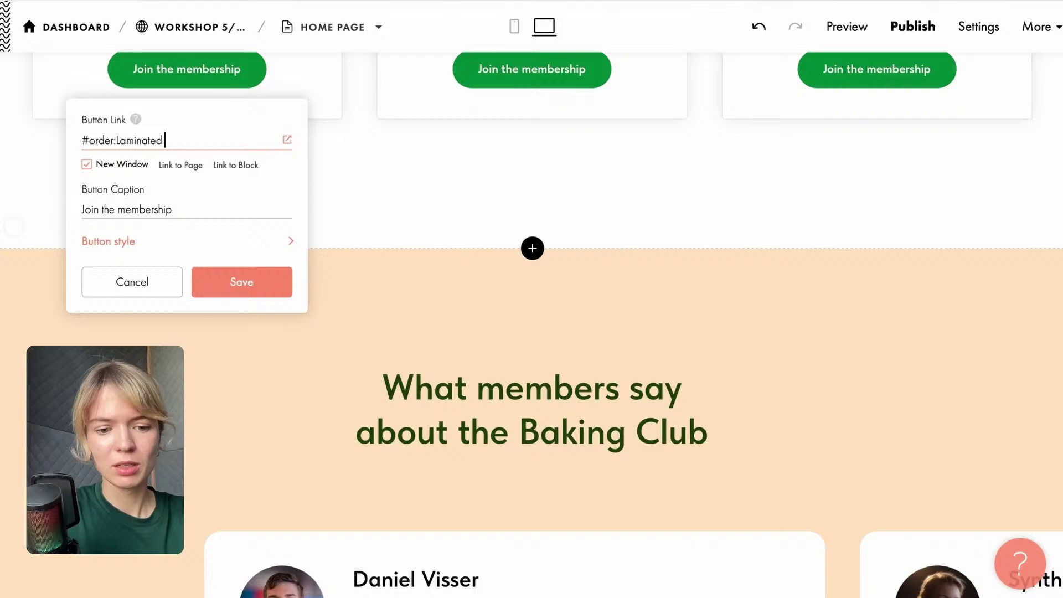
text(Dough E)
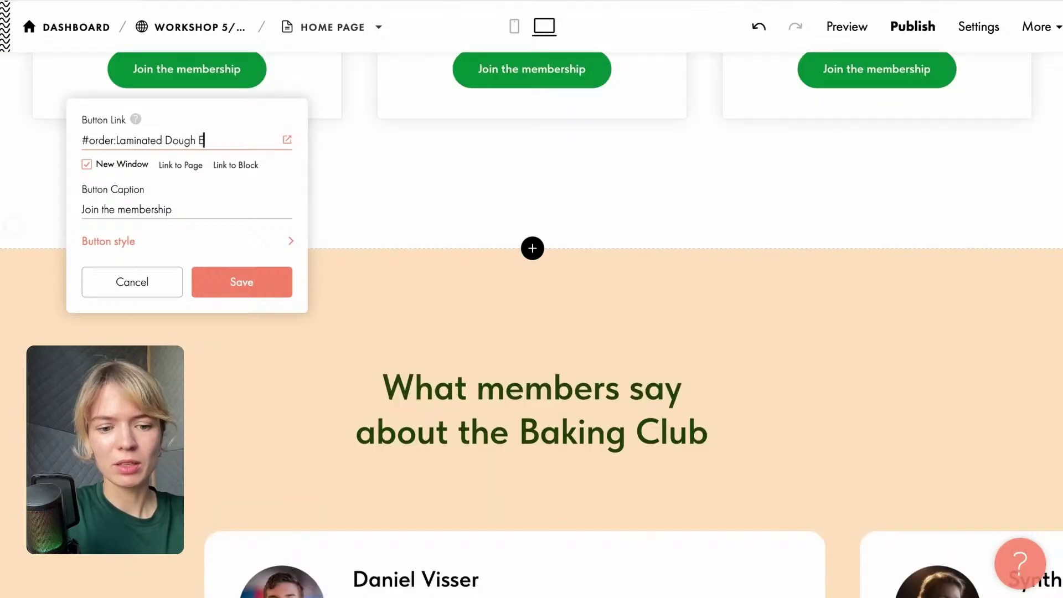
text(ssentials=)
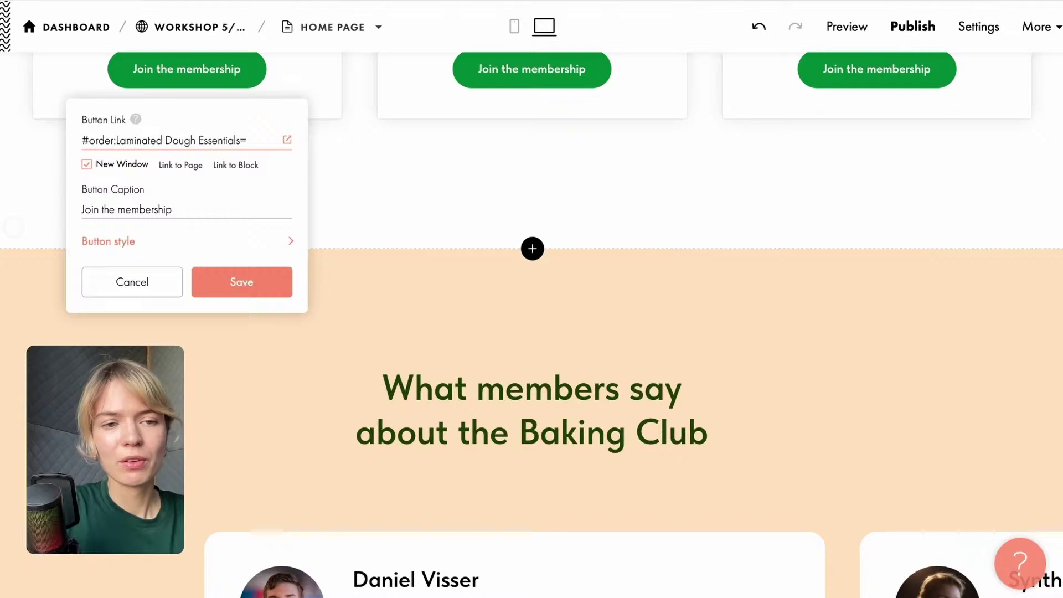
scroll(148, 151, up, 10)
scroll(147, 153, down, 10)
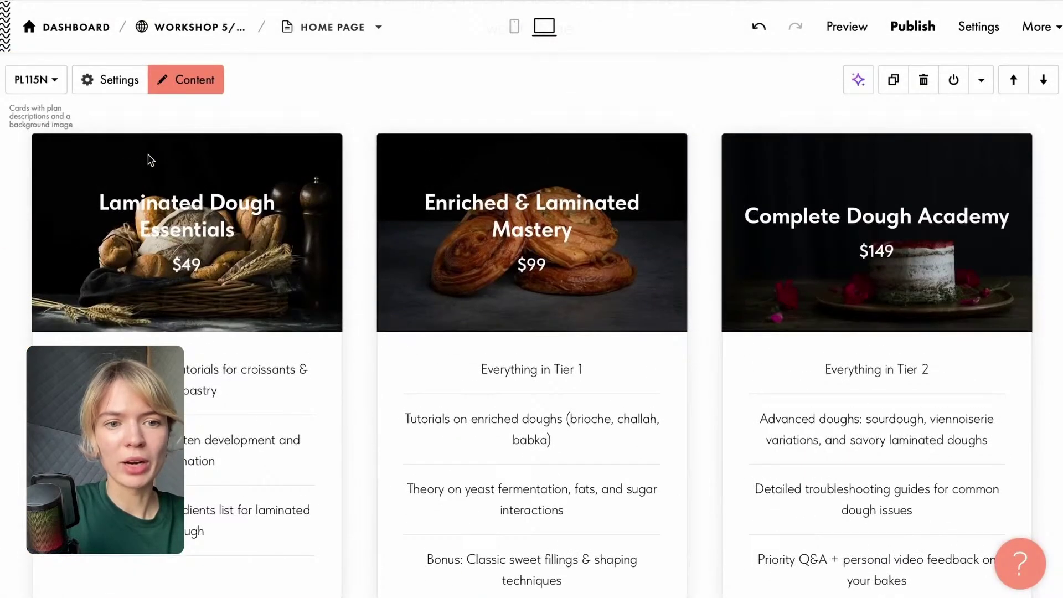
text(=49)
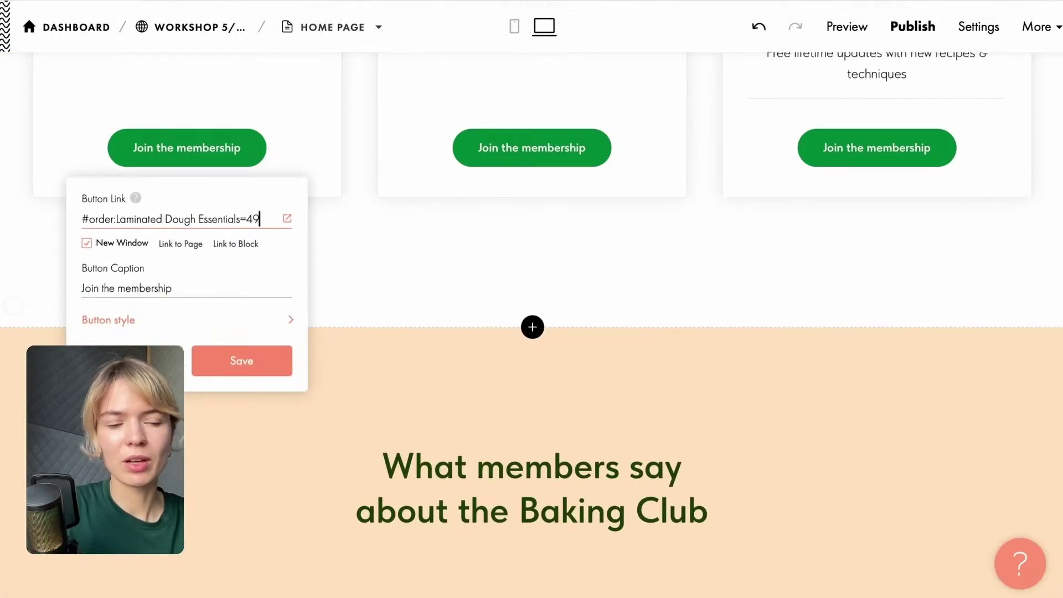
scroll(214, 332, down, 3)
scroll(238, 365, up, 3)
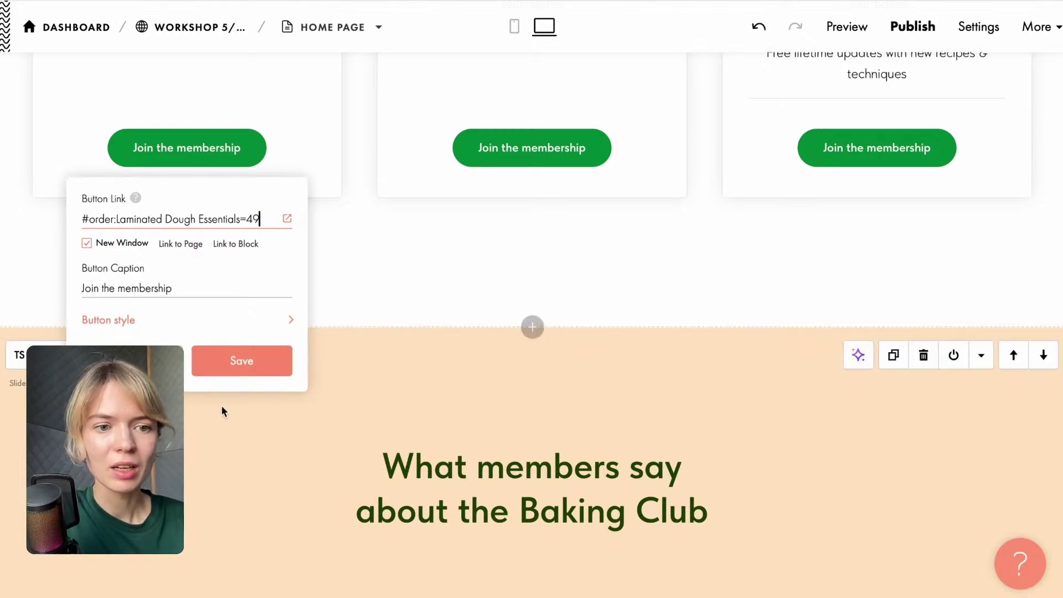
click(239, 360)
Publish the Home Page and open the Workshop 5/08 dashboard in a new tab.
scroll(238, 363, down, 3)
scroll(239, 364, up, 3)
scroll(238, 363, down, 3)
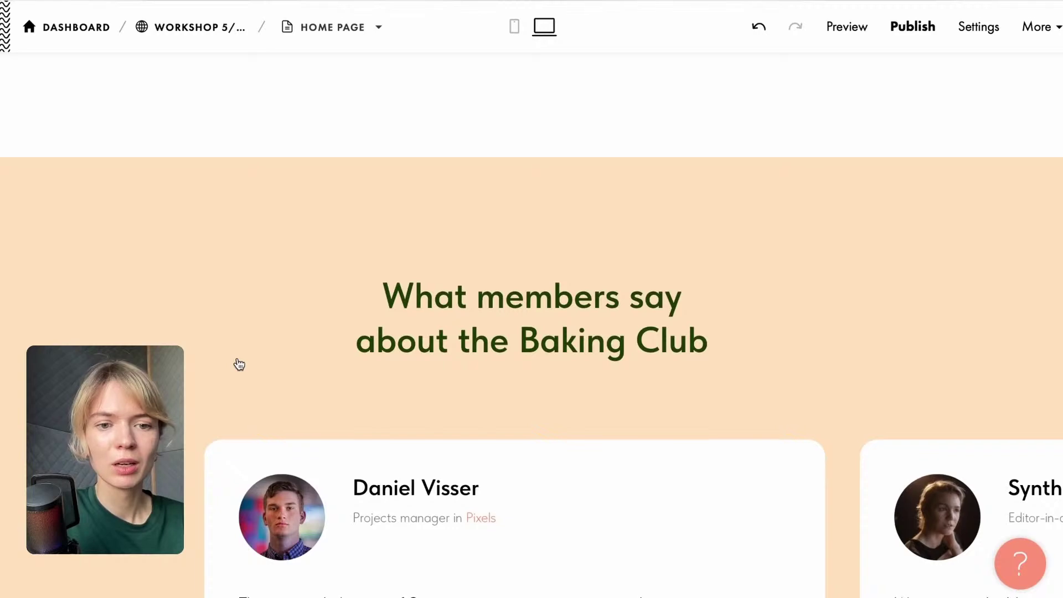
scroll(237, 363, up, 4)
scroll(375, 329, up, 2)
scroll(374, 328, up, 5)
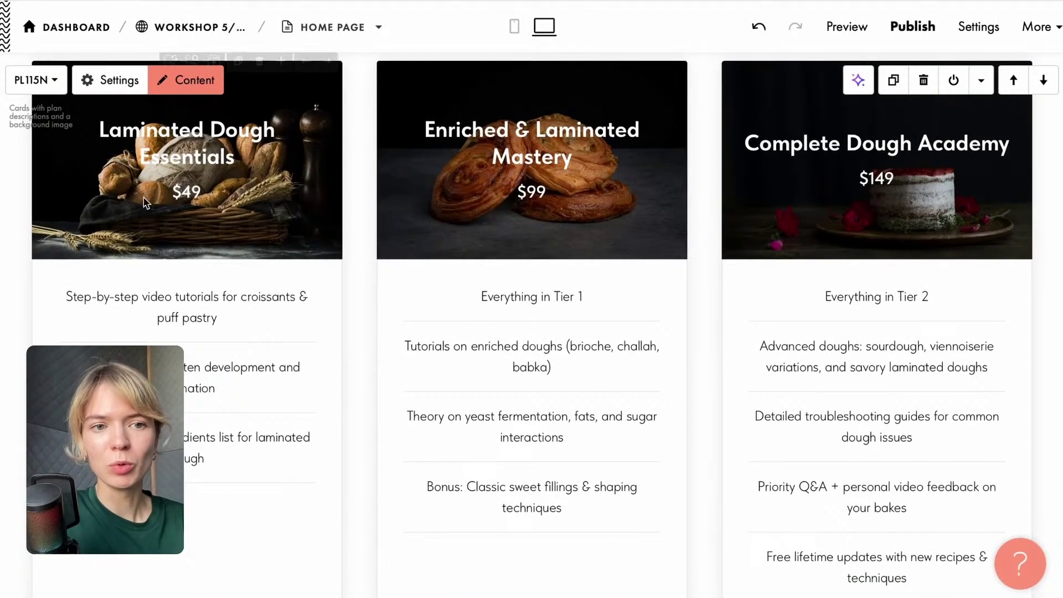
scroll(277, 446, down, 2)
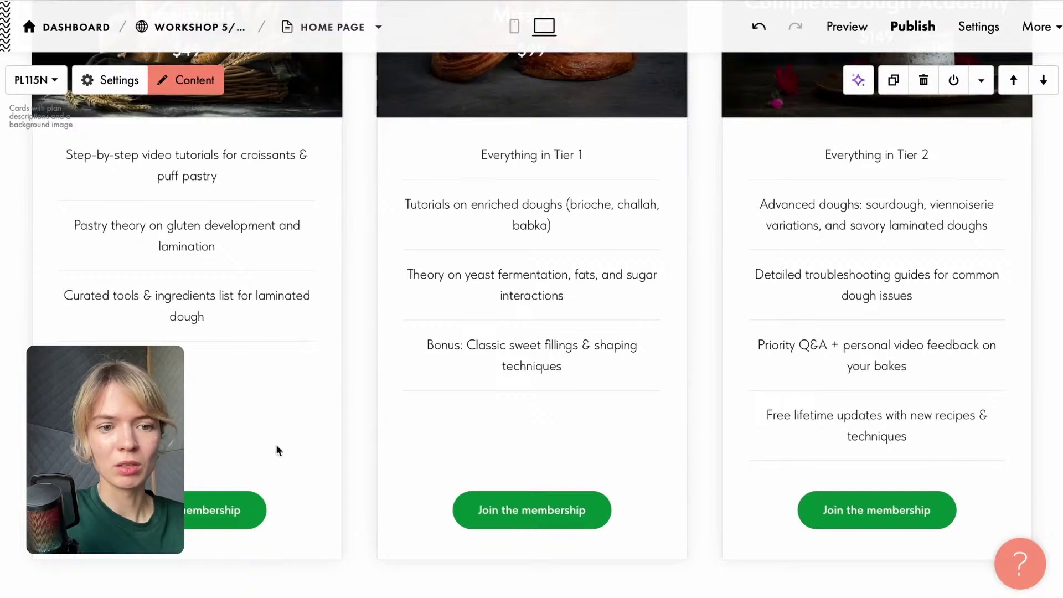
scroll(161, 432, up, 4)
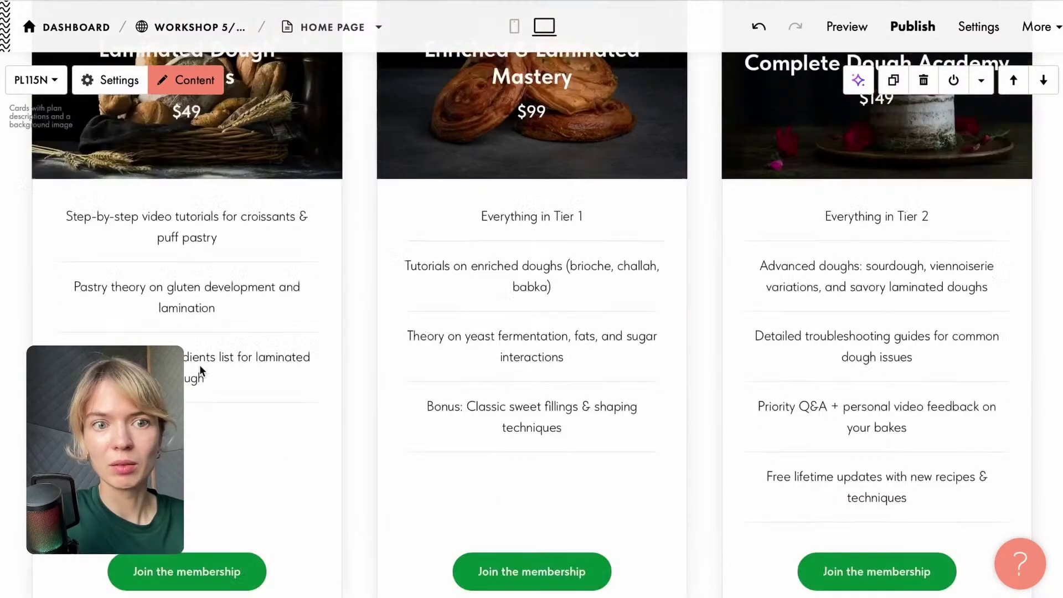
scroll(201, 368, down, 4)
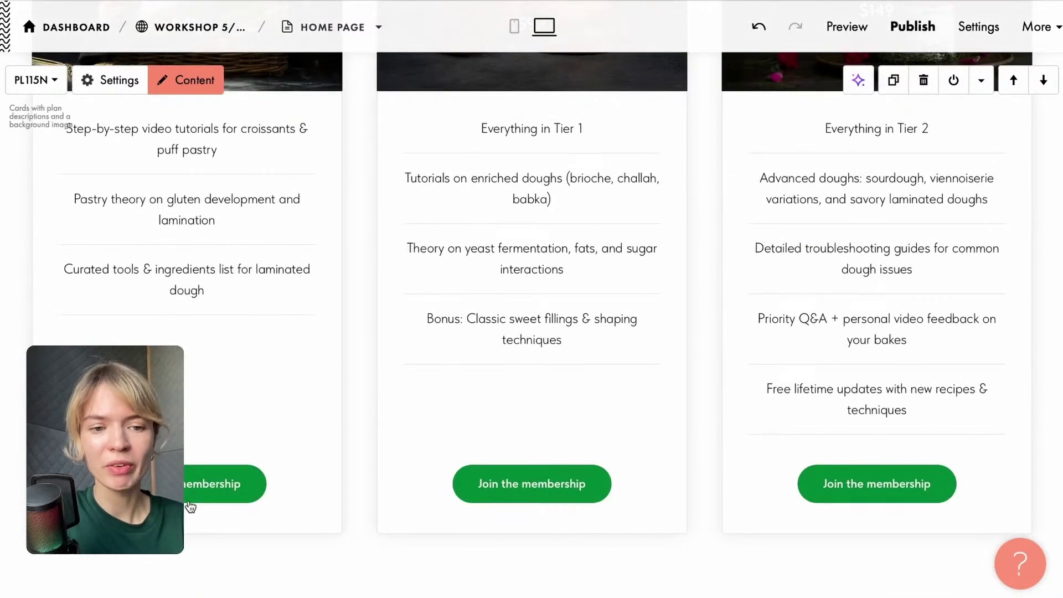
click(913, 26)
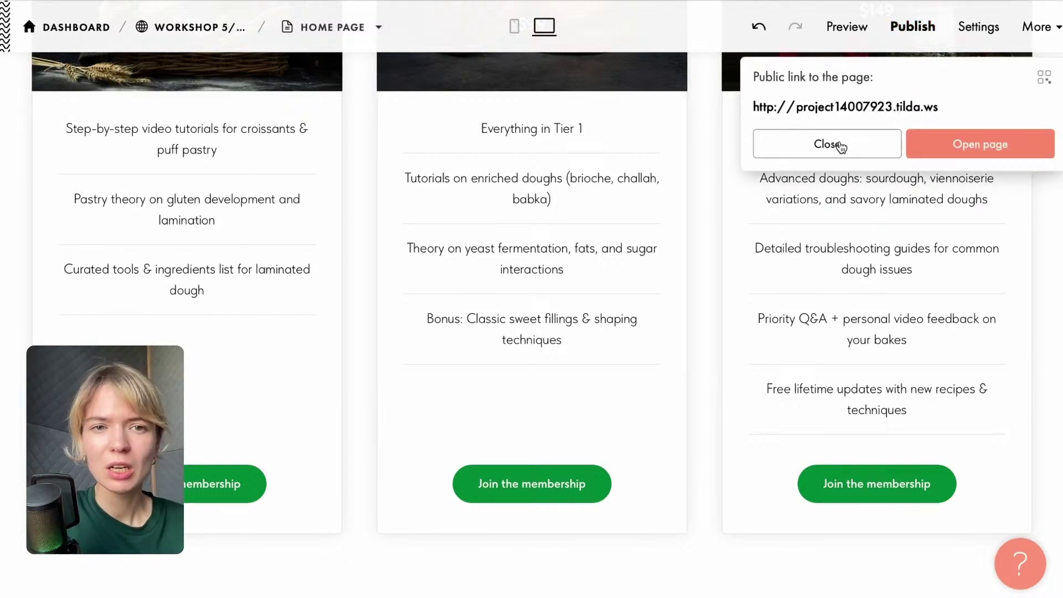
click(849, 145)
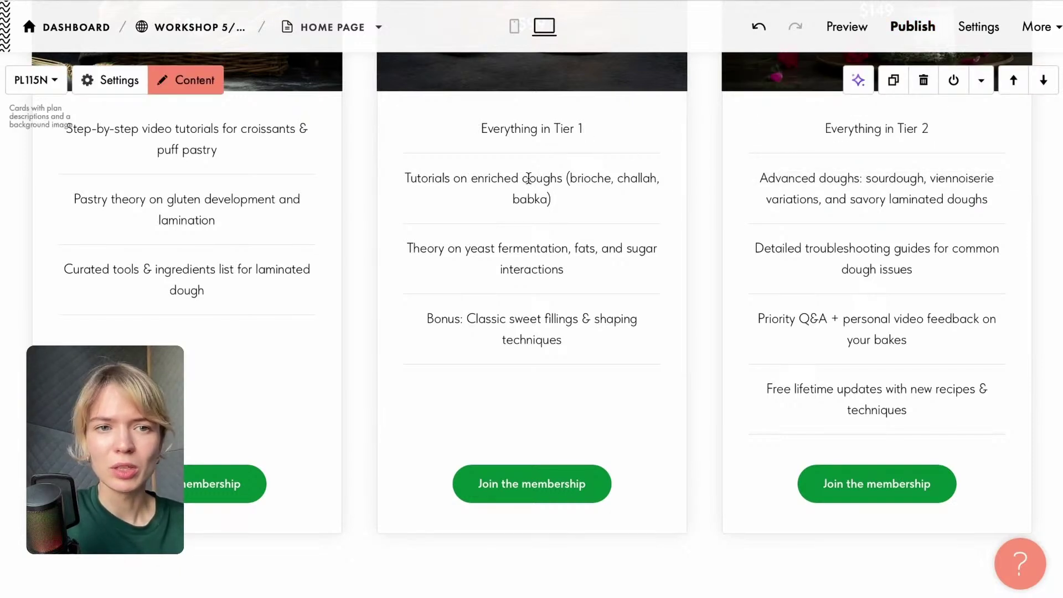
right_click(177, 25)
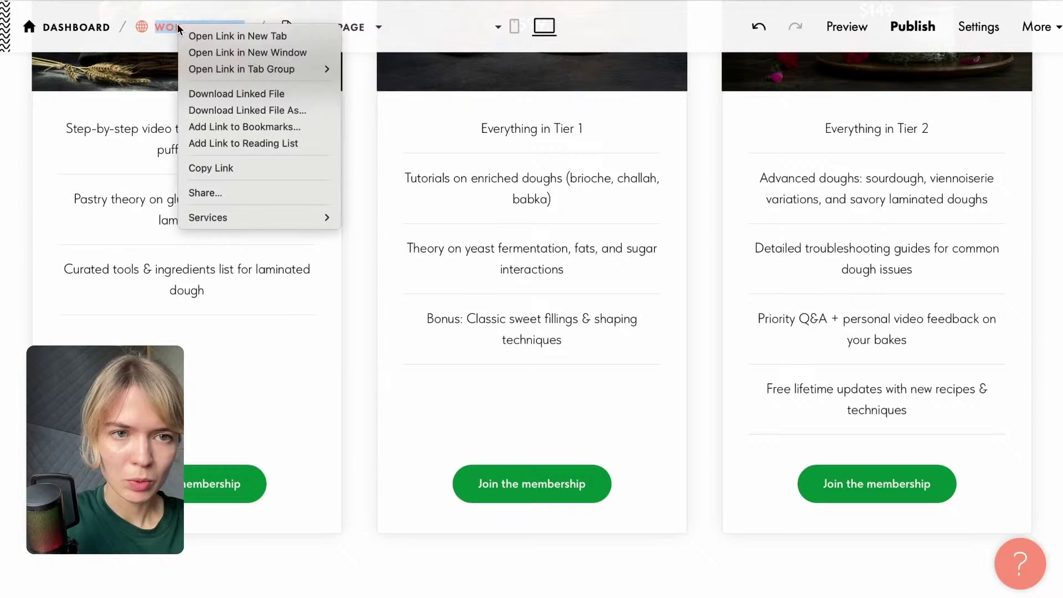
click(190, 35)
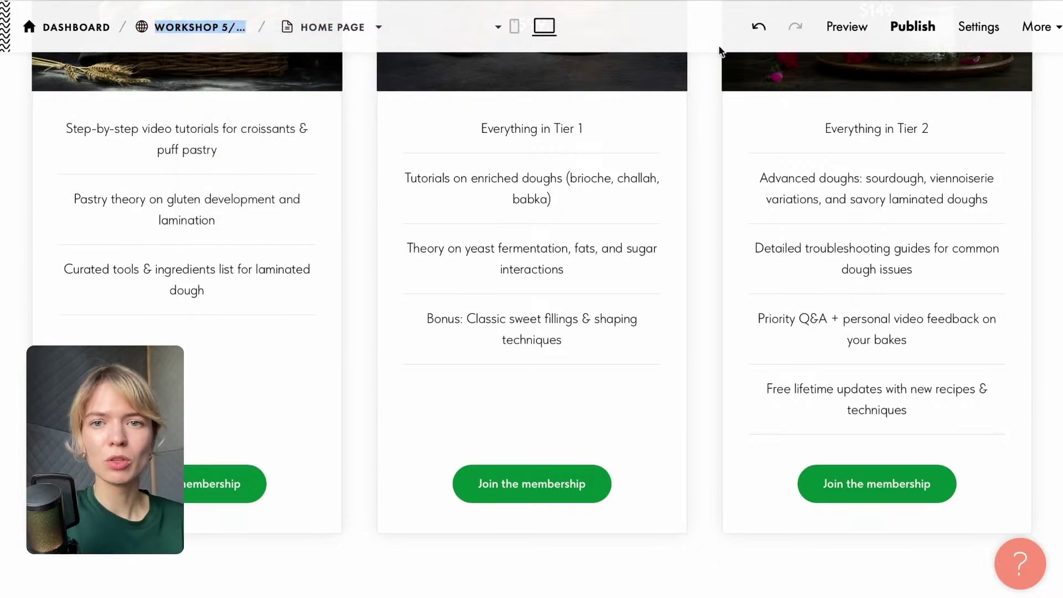
click(896, 0)
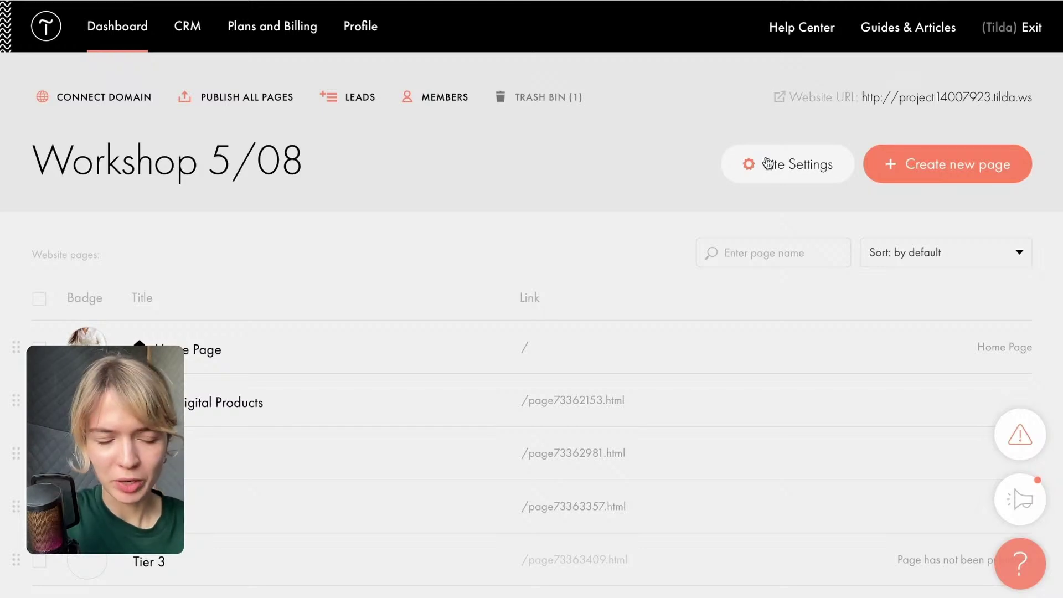
Open the form data collection services in Site Settings > Forms.
click(768, 163)
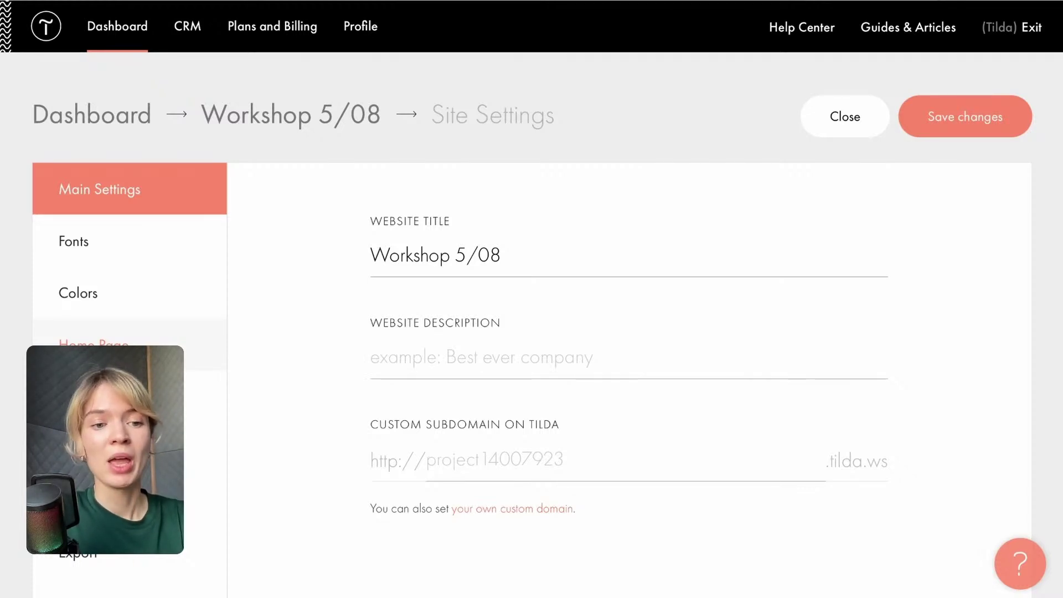
scroll(95, 251, down, 1)
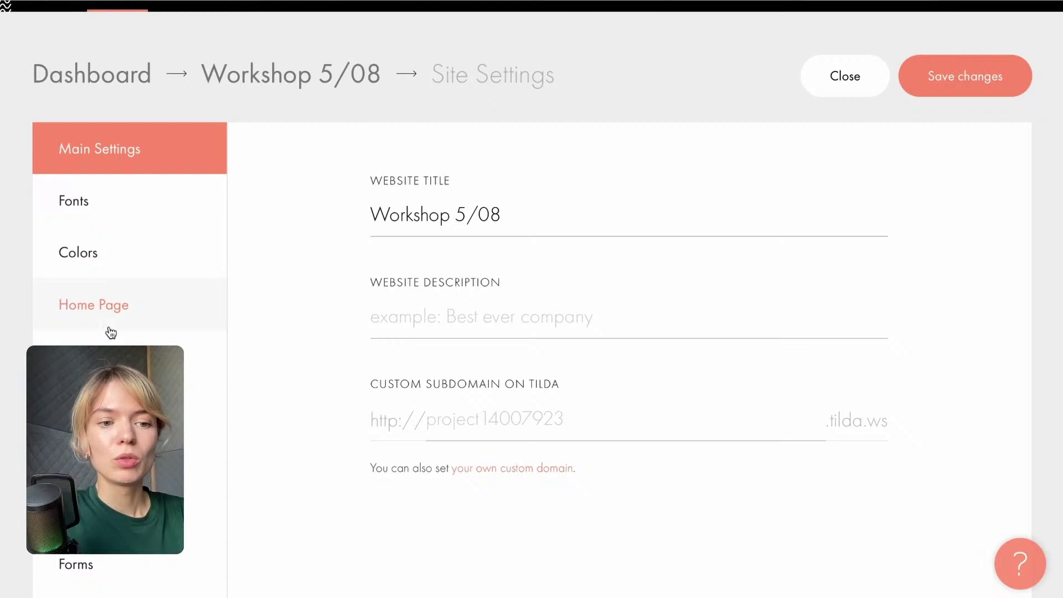
scroll(111, 332, down, 3)
click(139, 448)
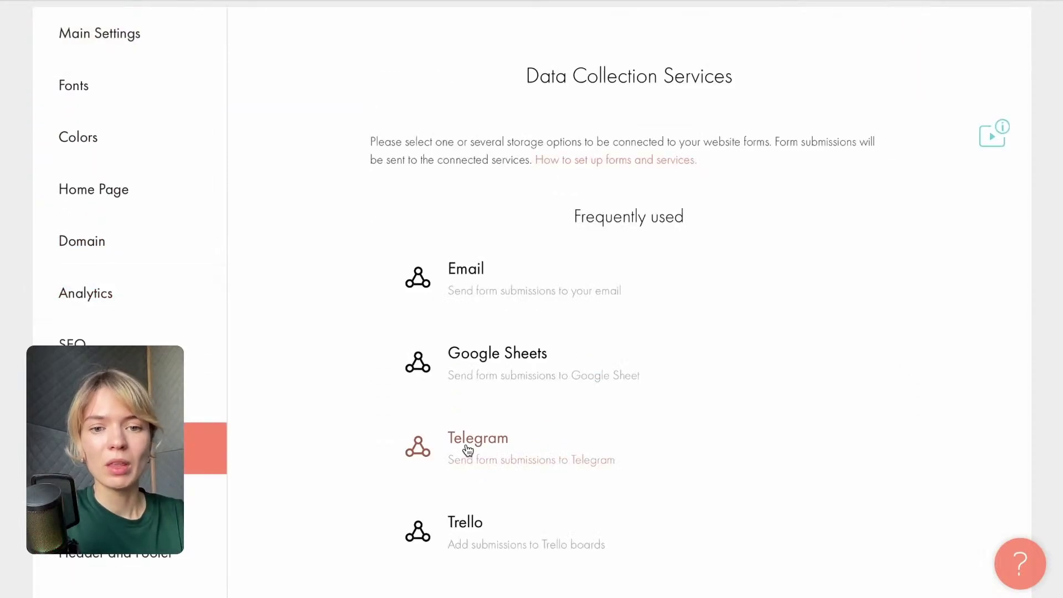
scroll(468, 450, down, 15)
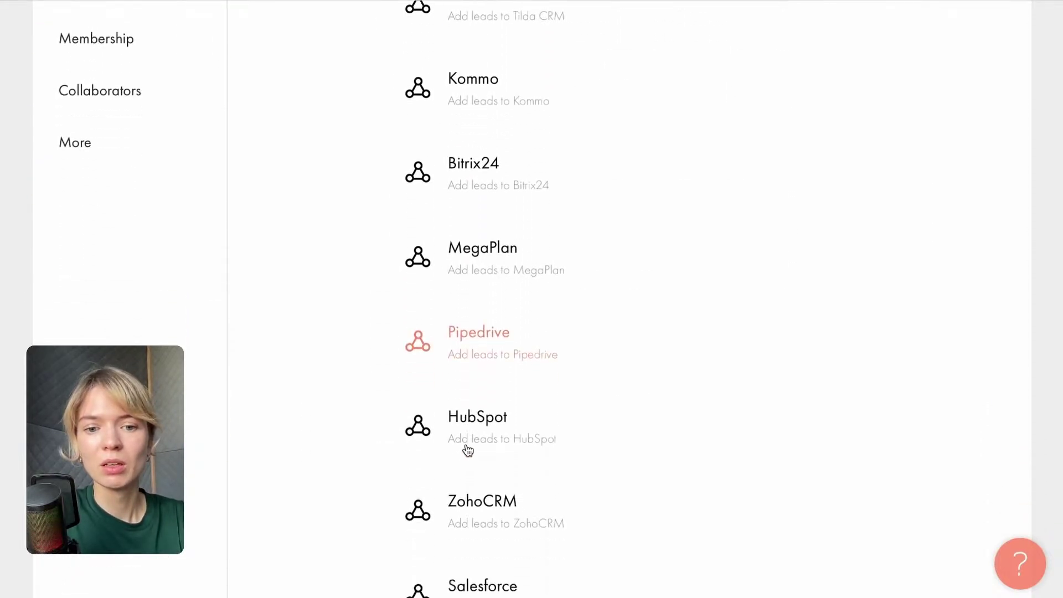
scroll(468, 449, down, 10)
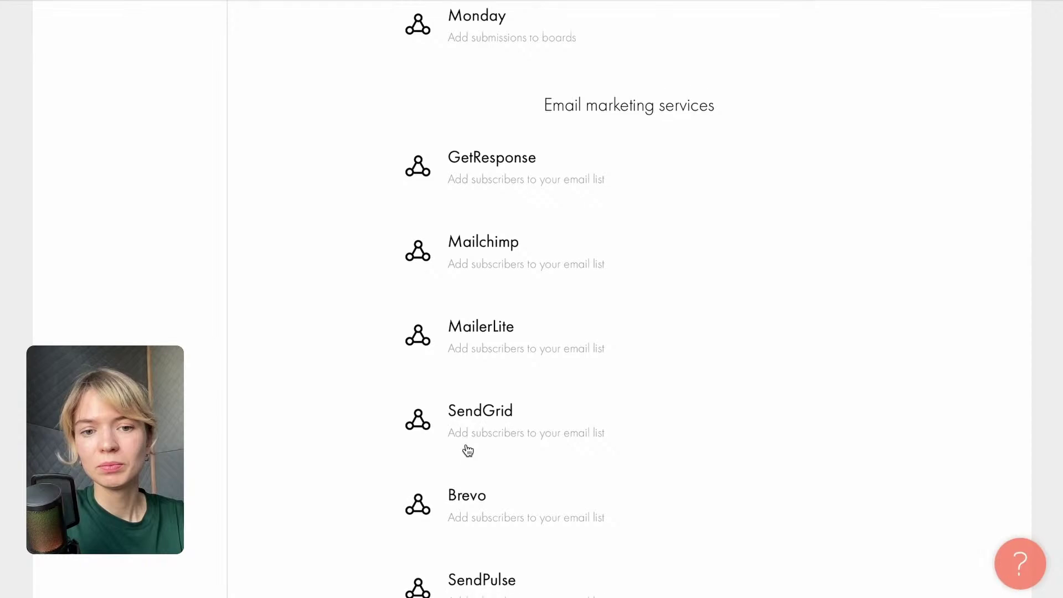
scroll(468, 449, down, 10)
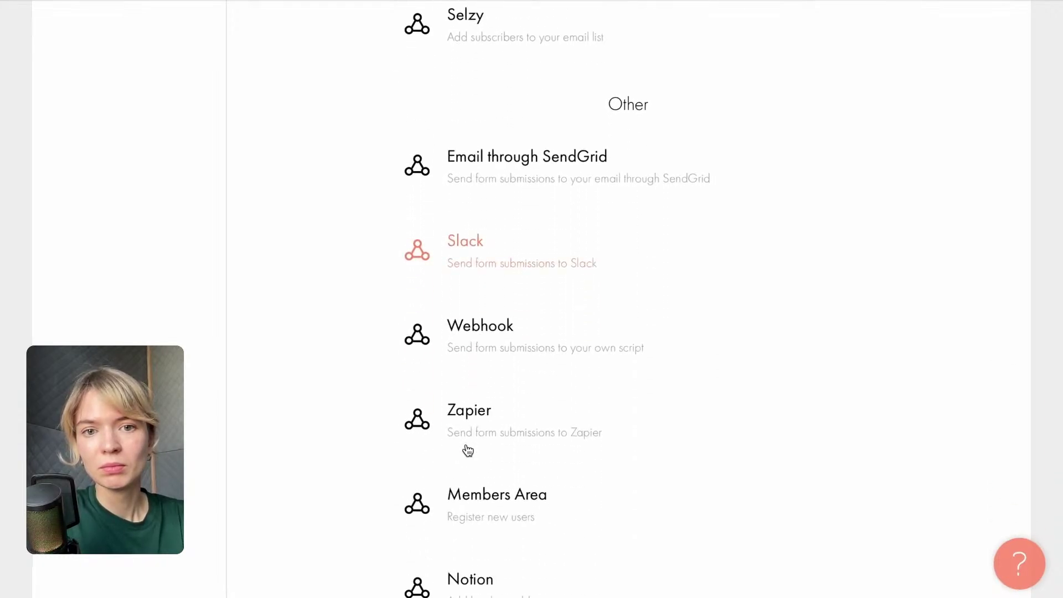
scroll(468, 450, down, 2)
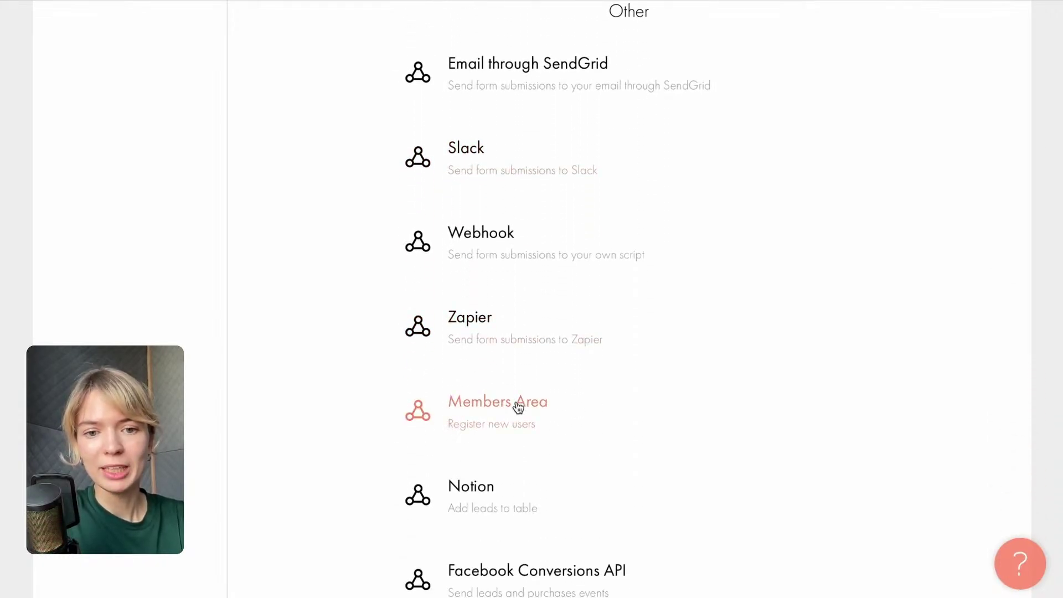
Add a Members Area receiver with Group set to Tier 1 Group.
click(517, 407)
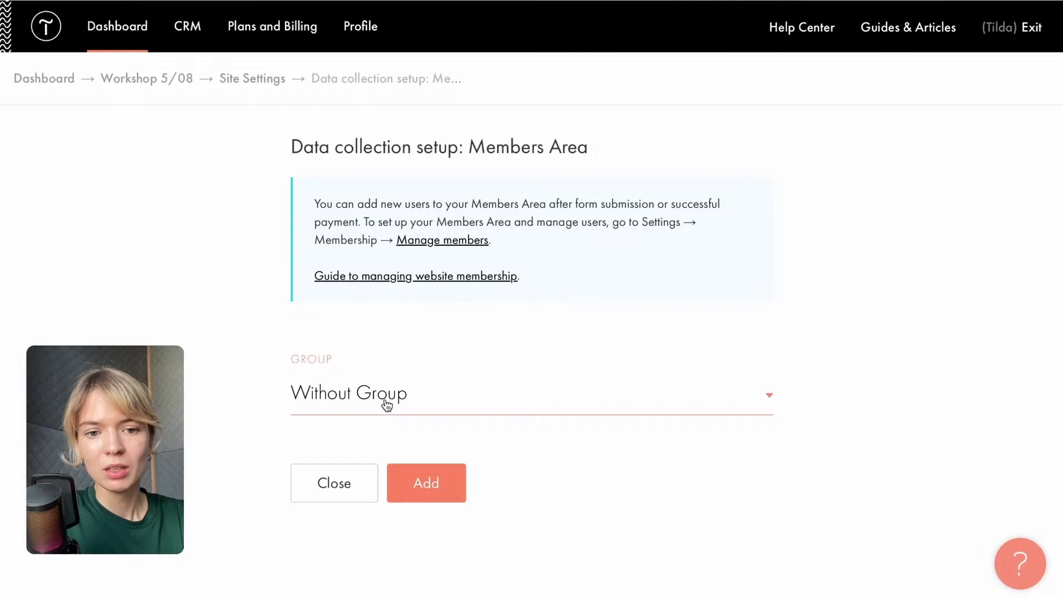
click(387, 406)
click(385, 415)
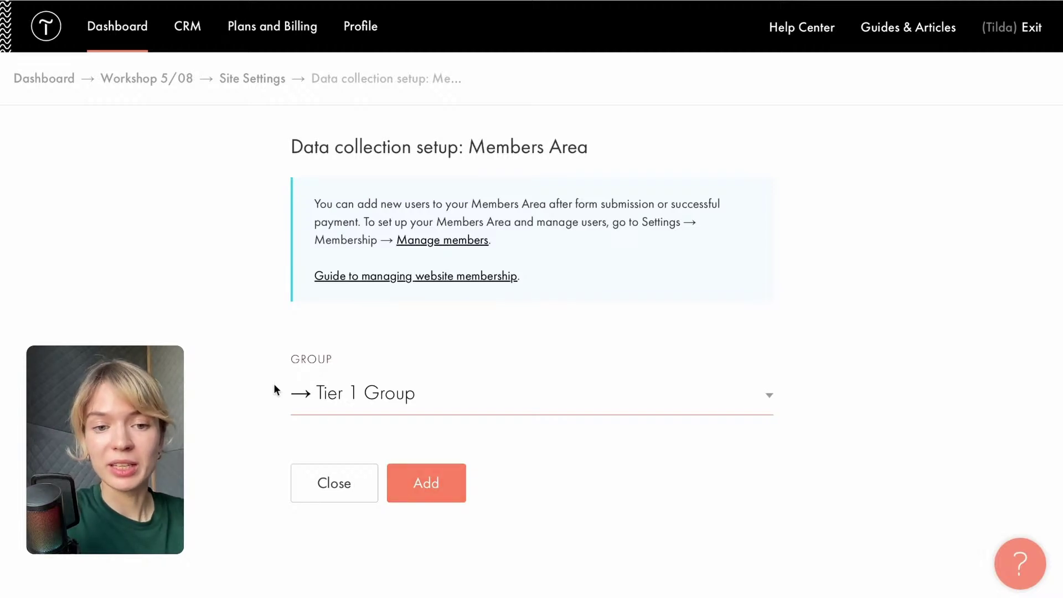
click(426, 480)
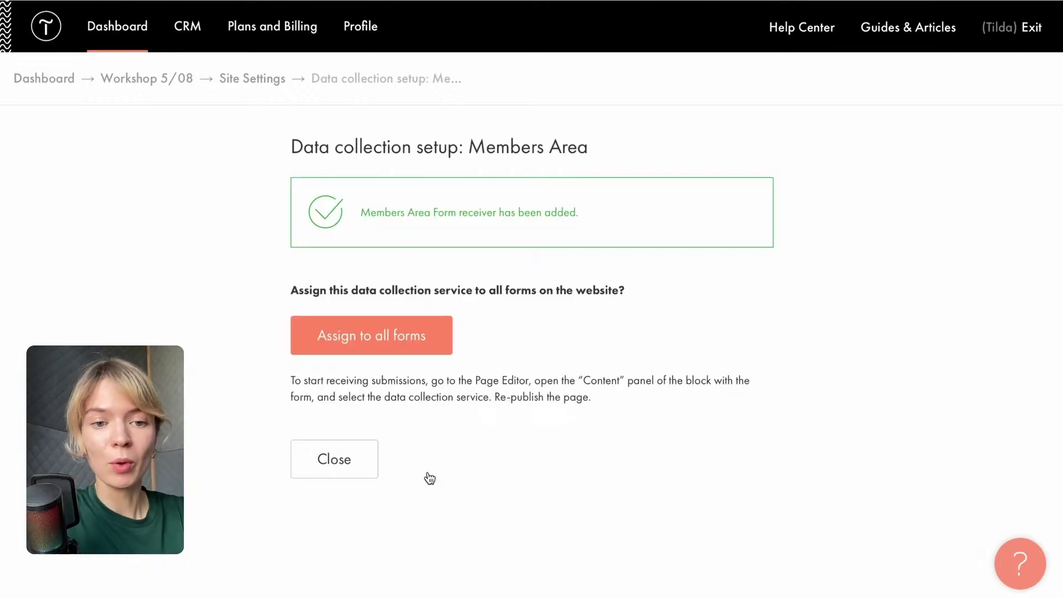
click(142, 78)
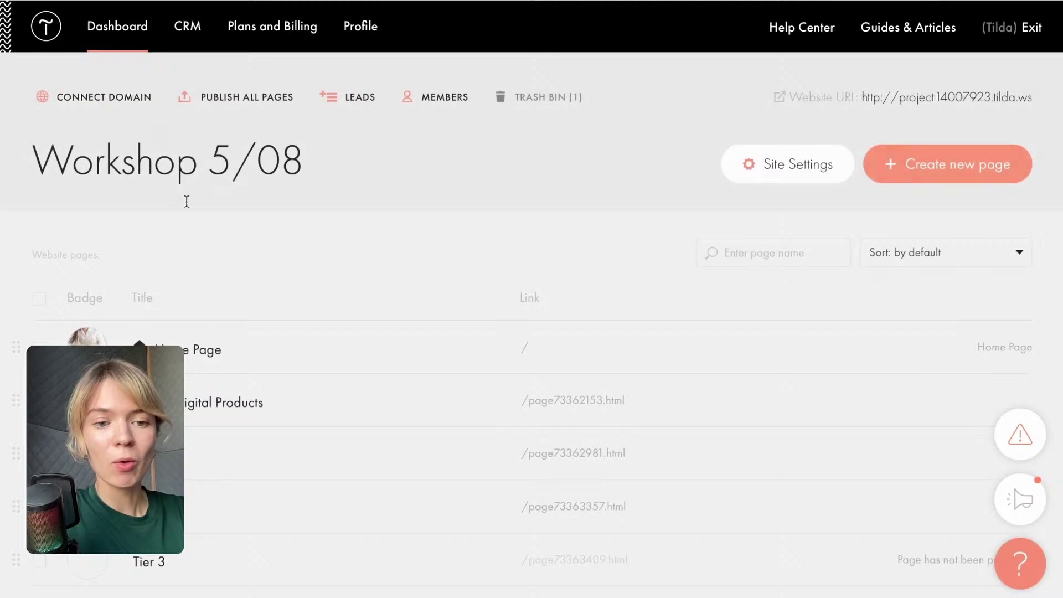
Review the Home Page shopping cart block's content settings so orders go to the Tier 1 Group receiver.
scroll(211, 265, down, 2)
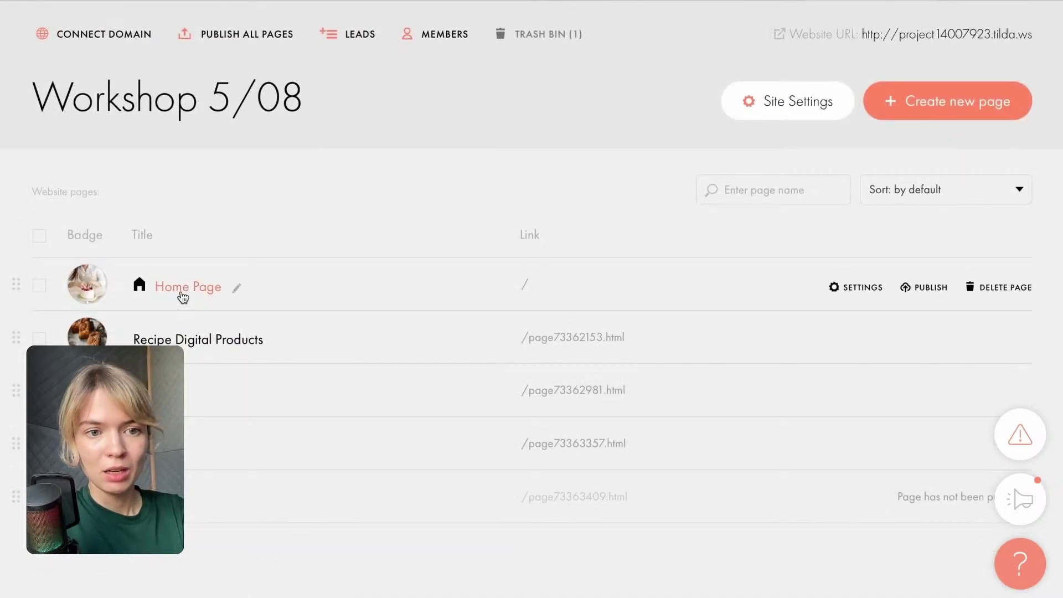
click(183, 289)
scroll(256, 462, down, 15)
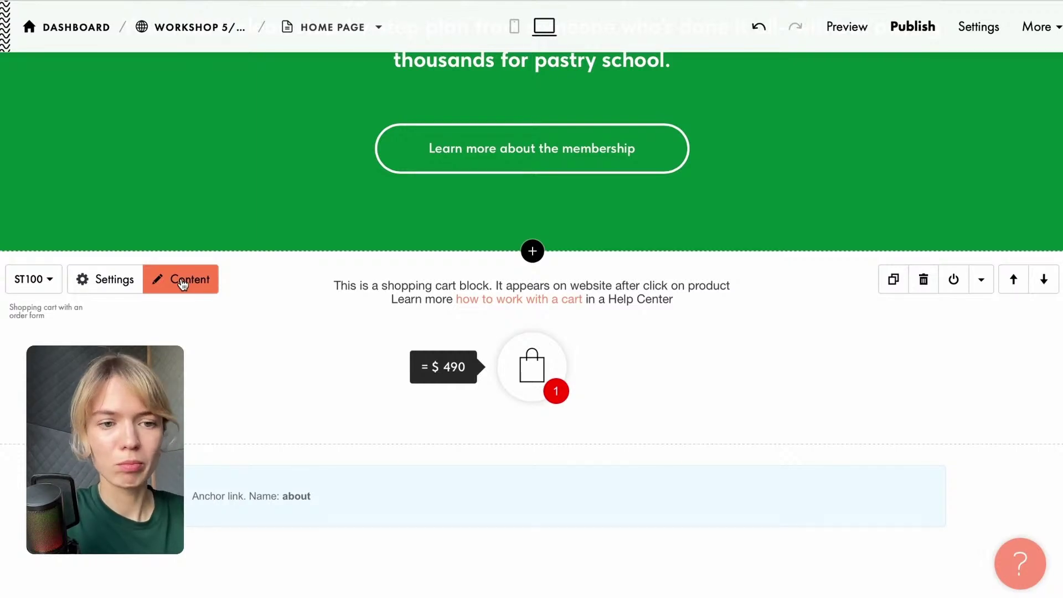
click(182, 283)
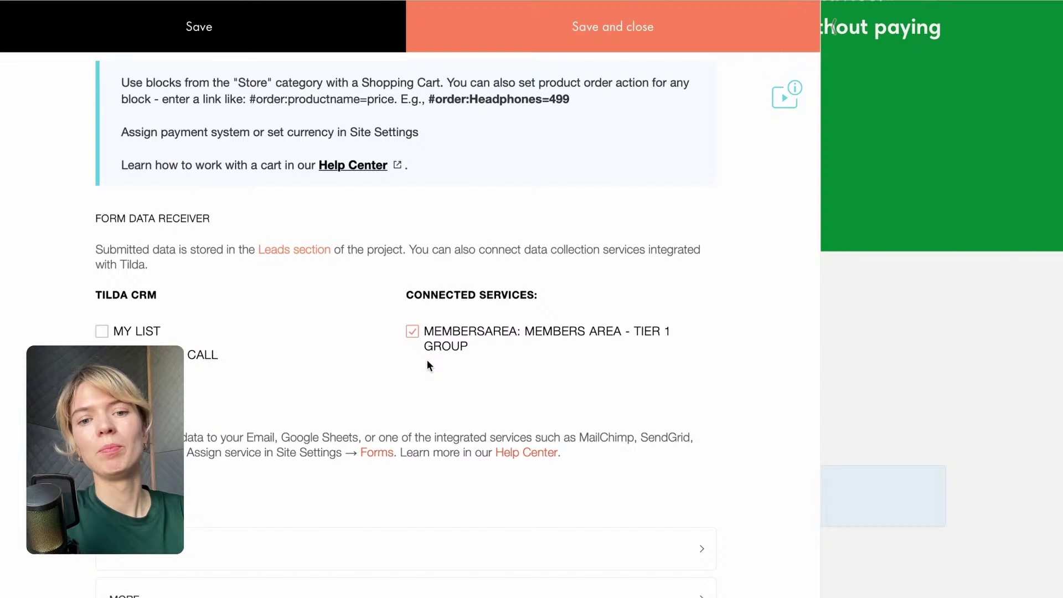
click(566, 10)
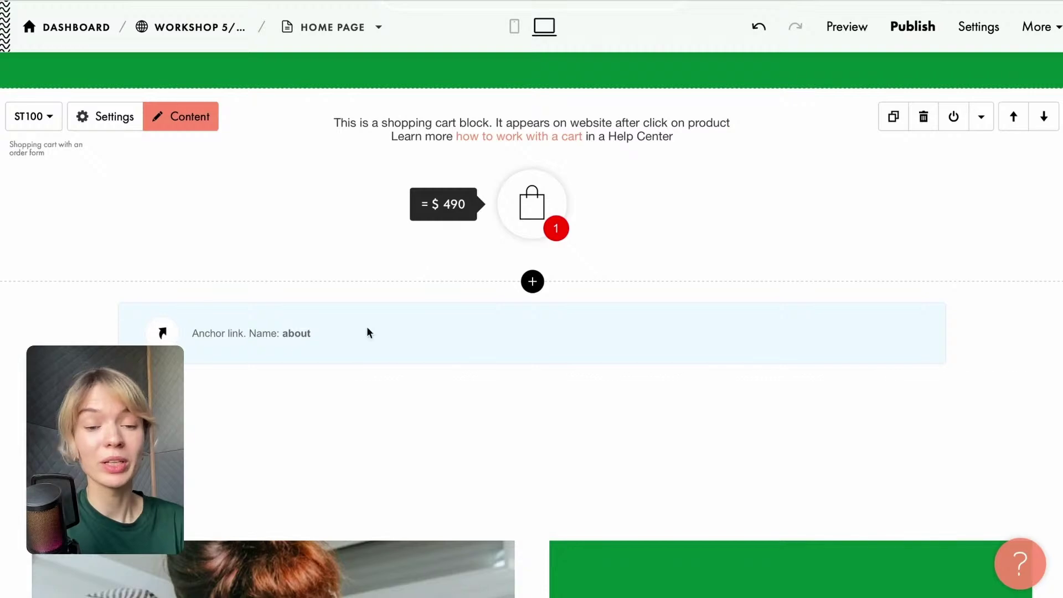
scroll(435, 271, down, 20)
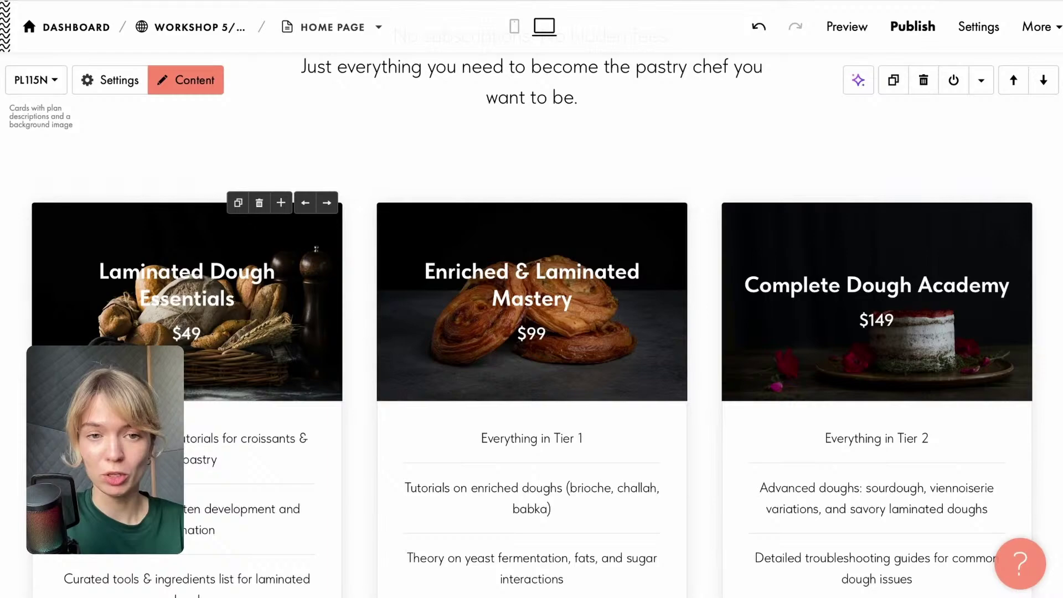
scroll(273, 451, up, 10)
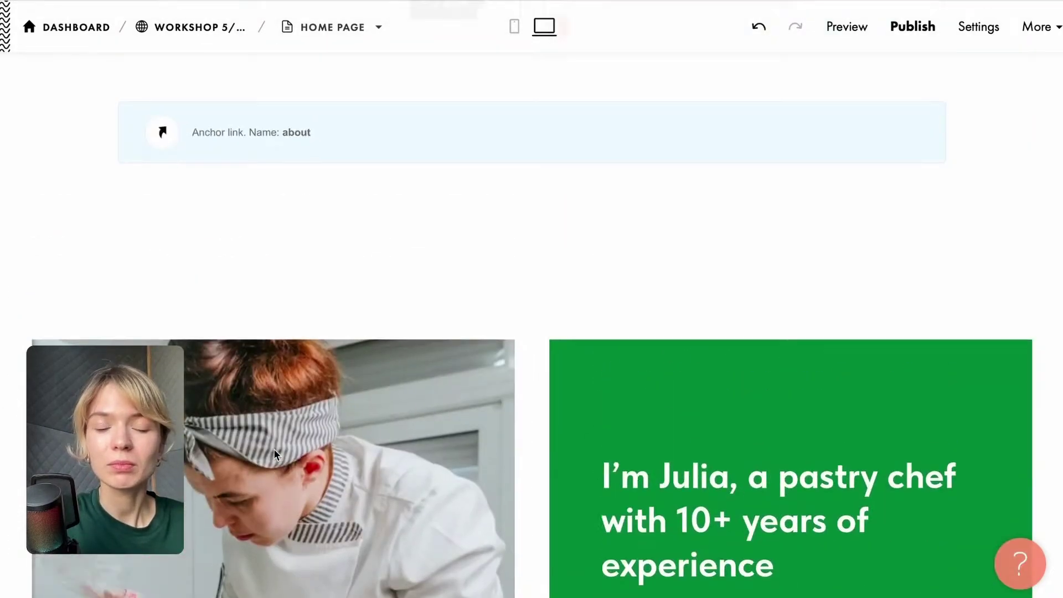
scroll(274, 448, up, 8)
scroll(363, 495, down, 2)
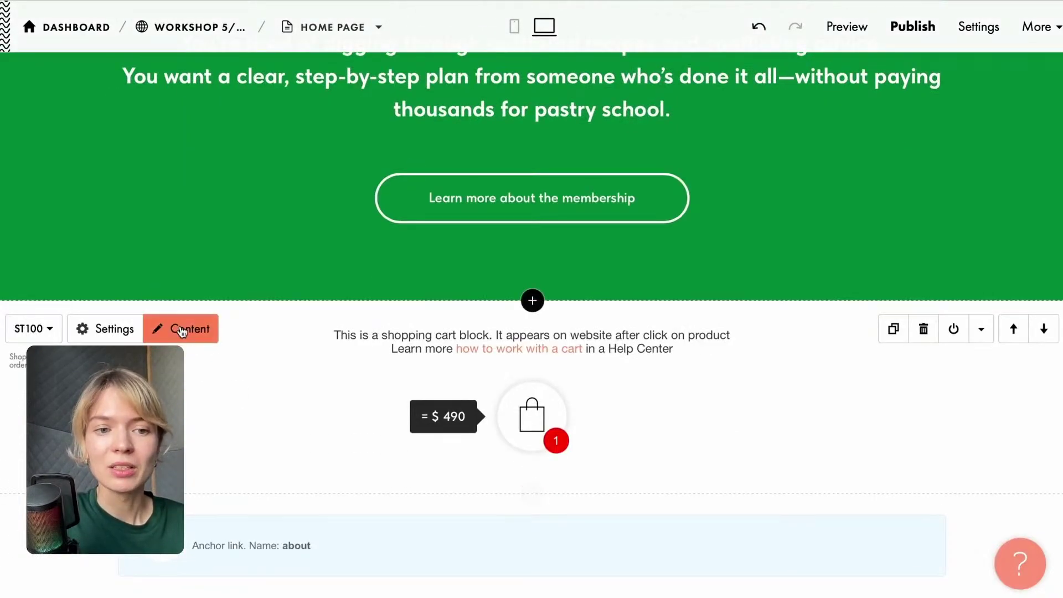
click(183, 331)
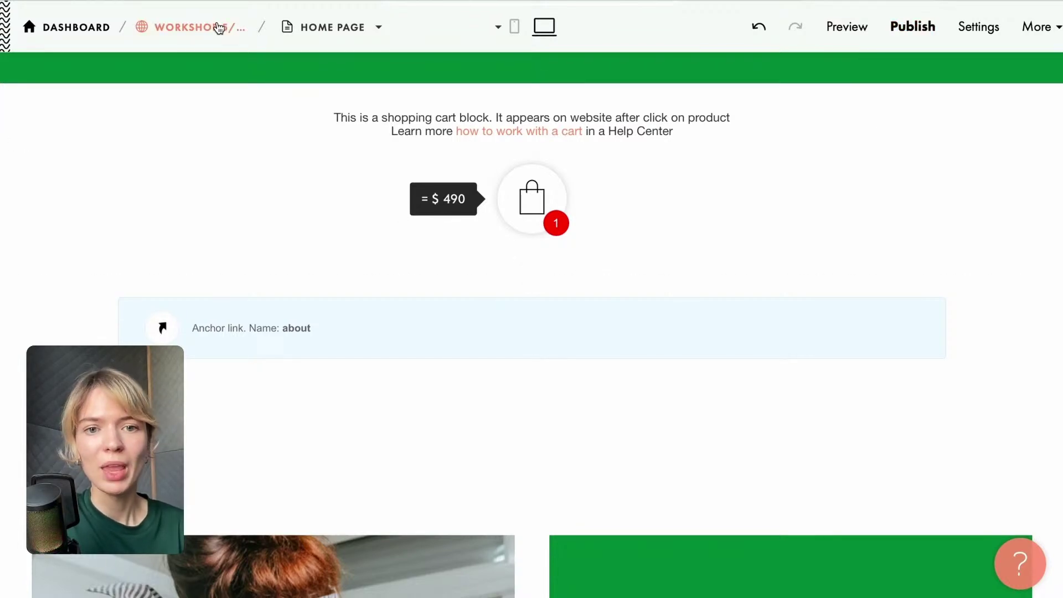
click(200, 35)
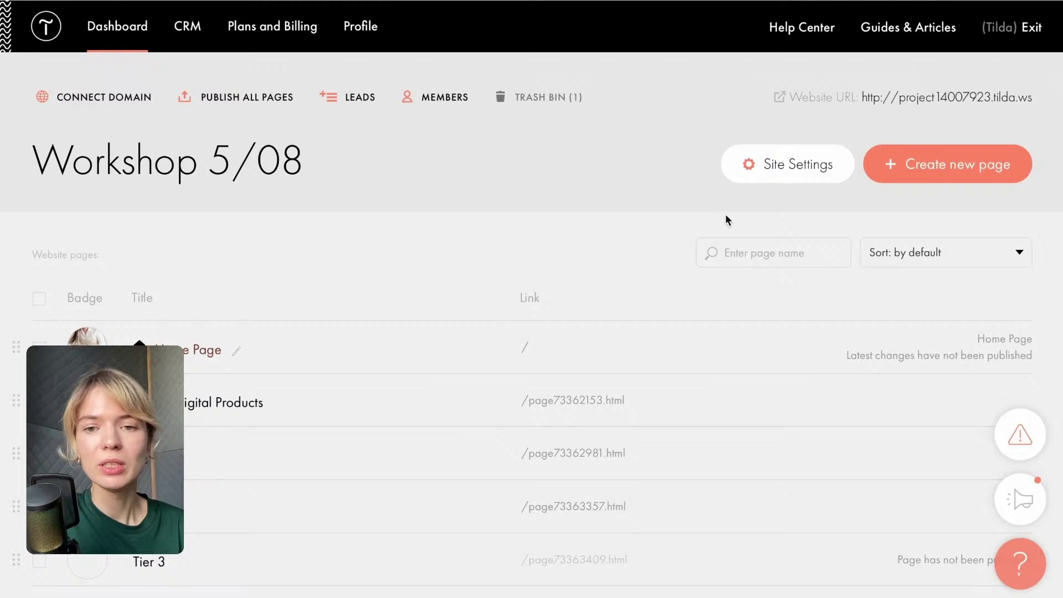
Open Workshop 5/08 Site Settings at Payment Systems, showing US Dollar currency.
click(790, 181)
scroll(155, 390, down, 2)
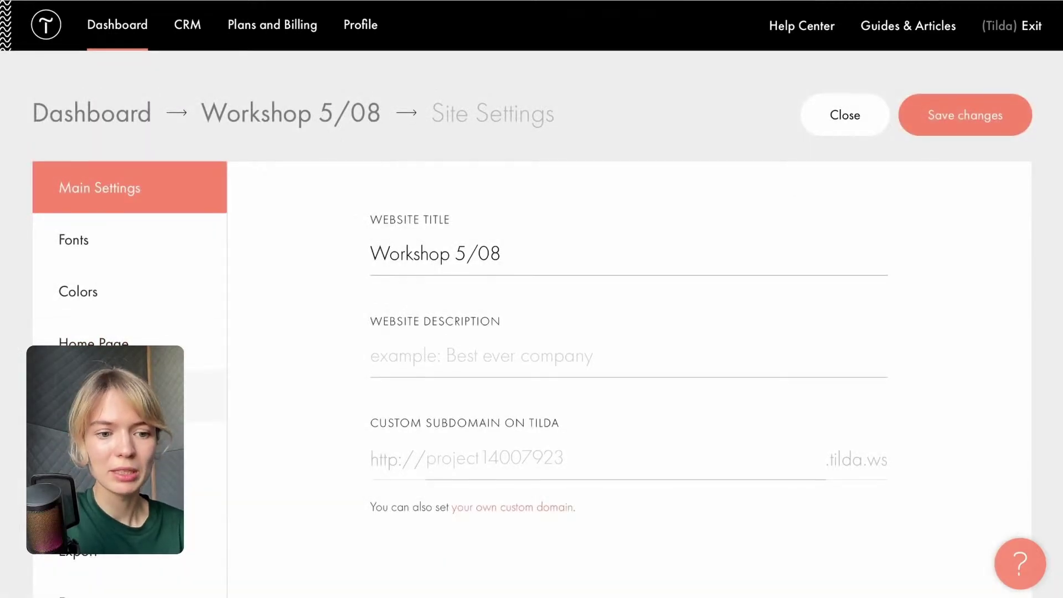
click(156, 525)
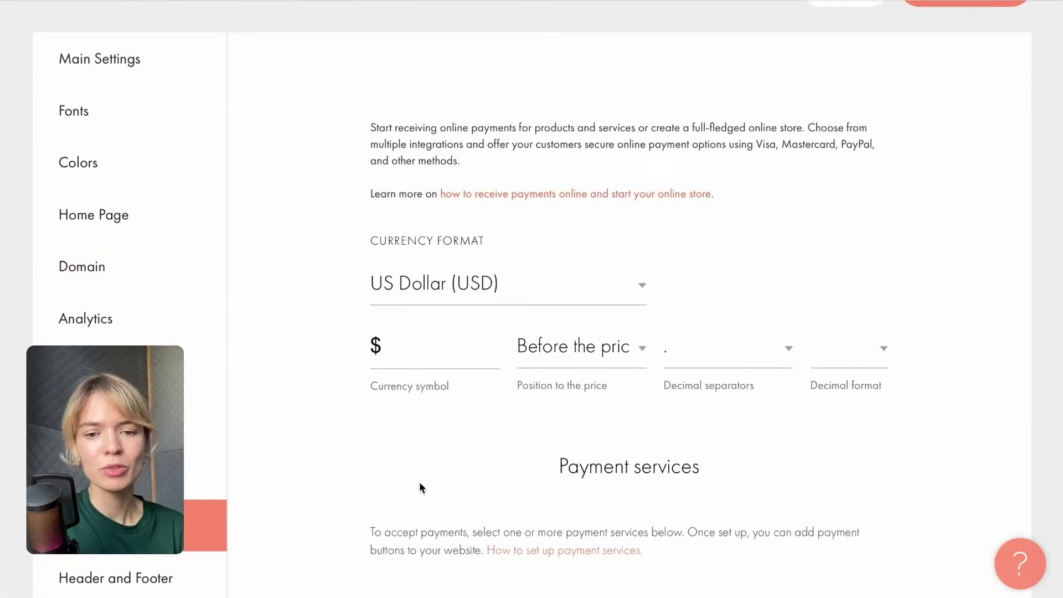
Connect PayPal as an active payment system for the site, with USD as the currency.
scroll(419, 486, down, 4)
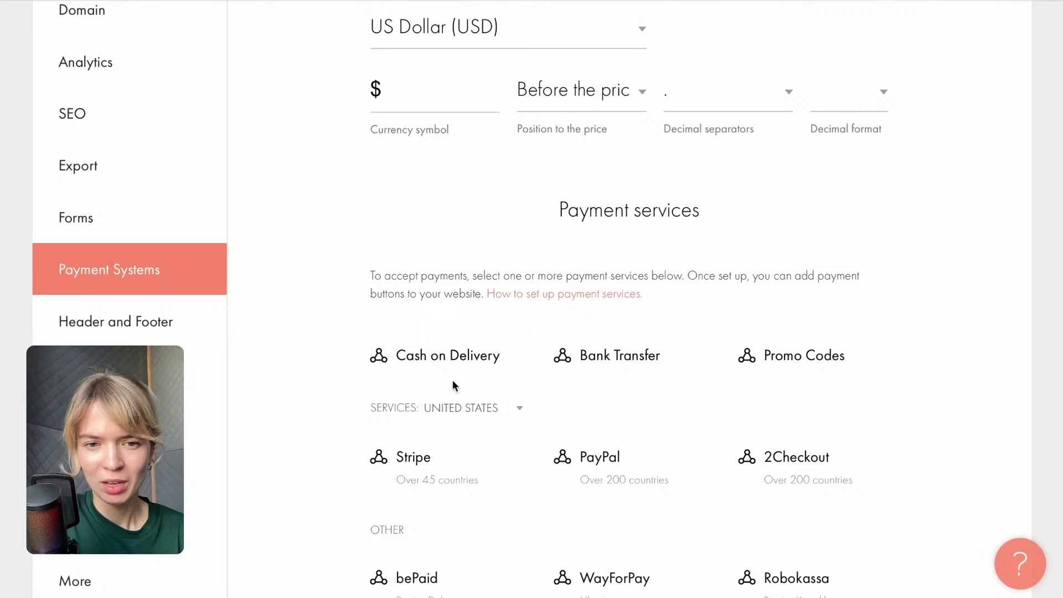
scroll(451, 379, down, 3)
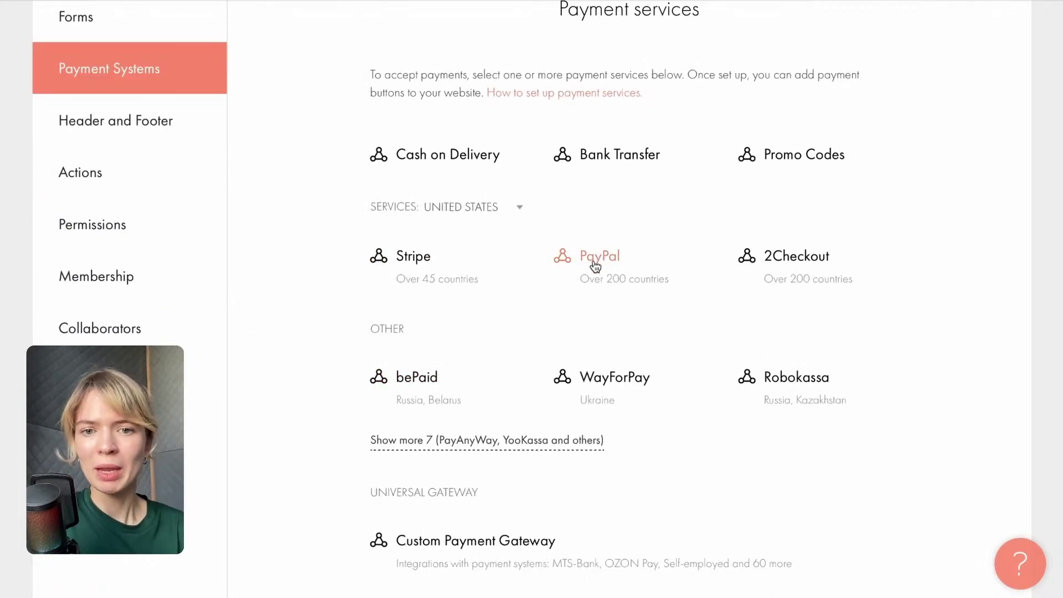
click(595, 265)
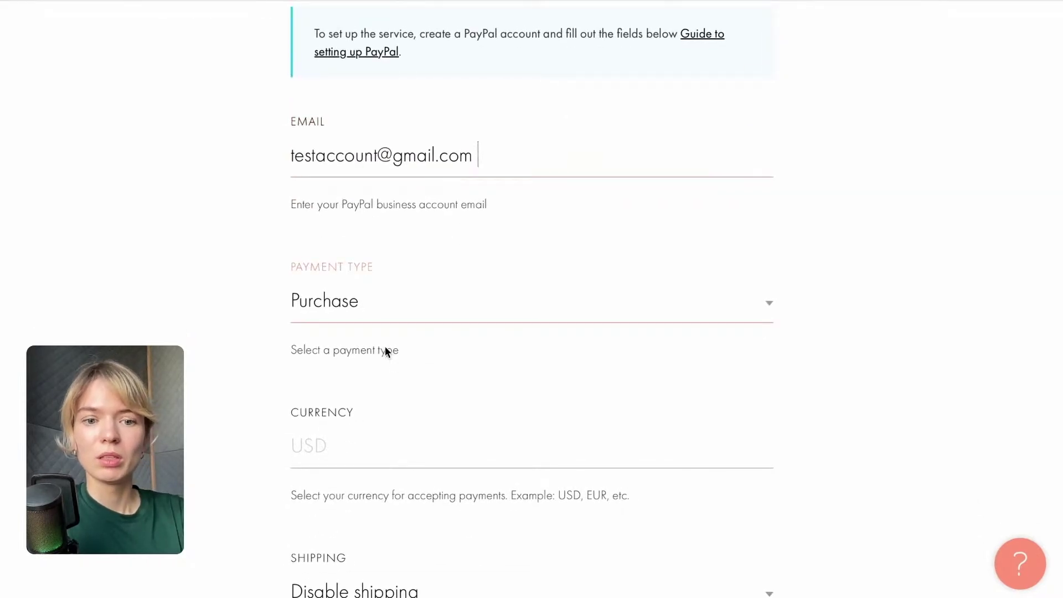
scroll(386, 349, down, 3)
click(332, 271)
text(USD)
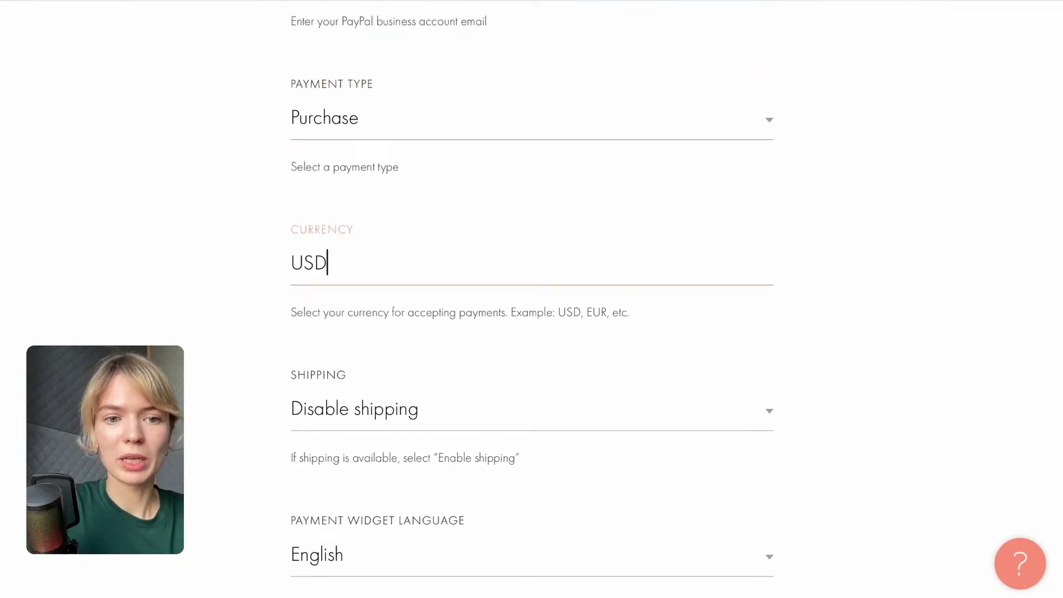
key(Tab)
scroll(443, 392, down, 5)
scroll(442, 392, down, 12)
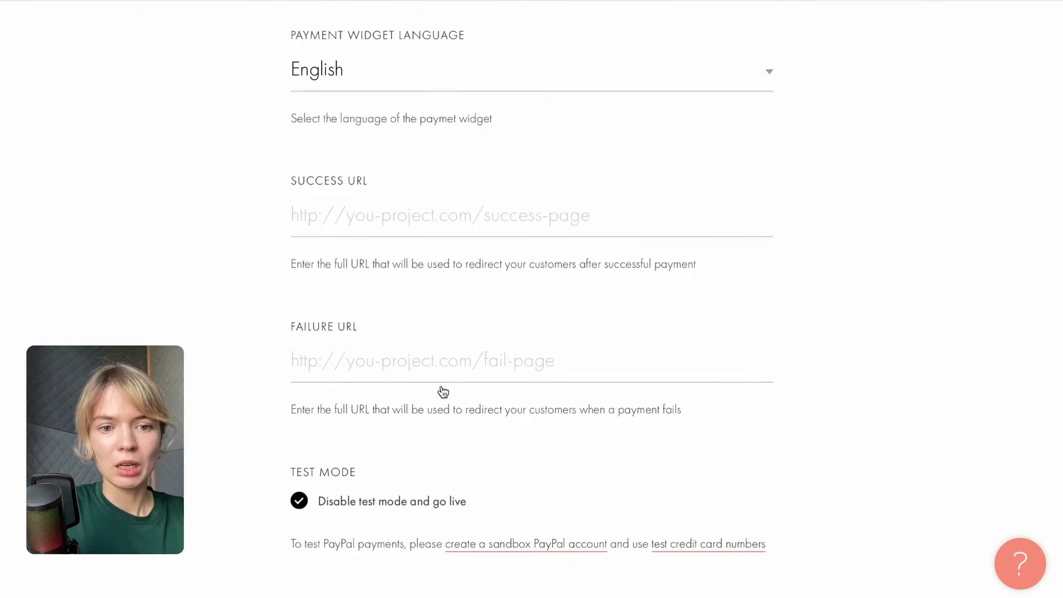
scroll(441, 388, down, 3)
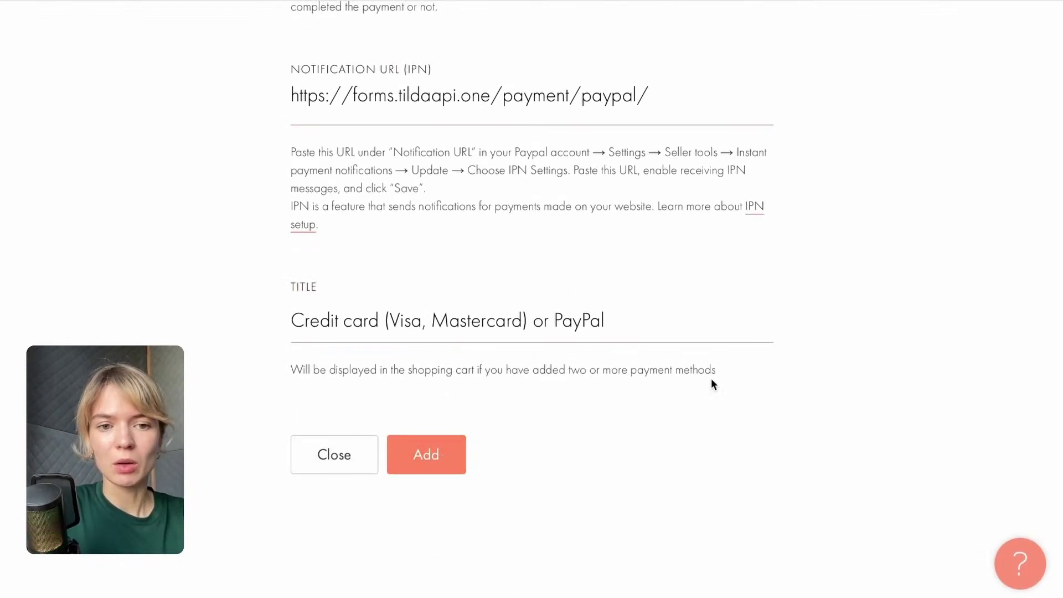
click(426, 459)
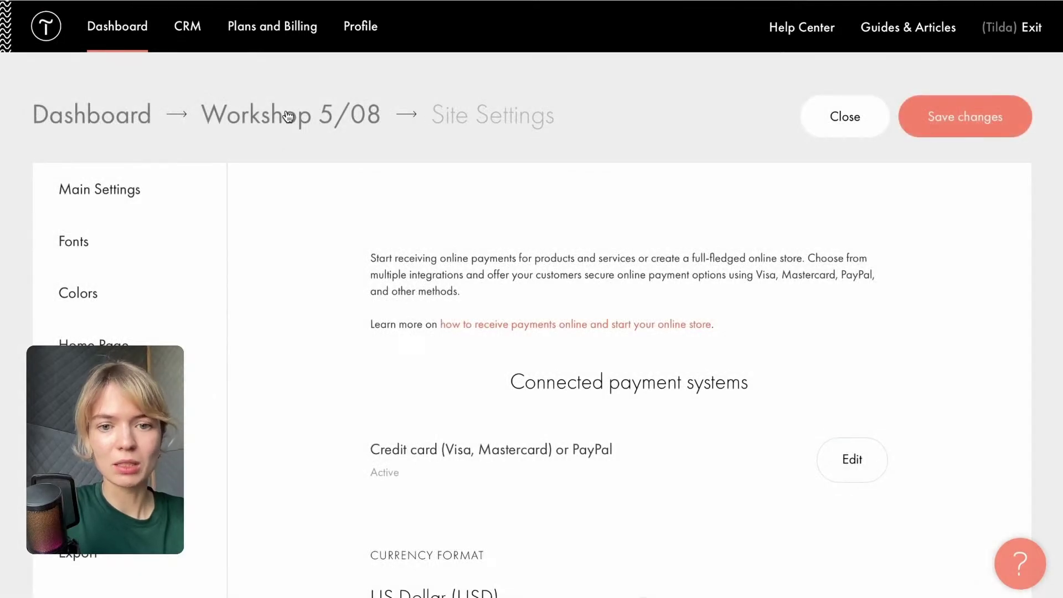
Publish the Workshop 5/08 Home Page and open the live page.
click(286, 116)
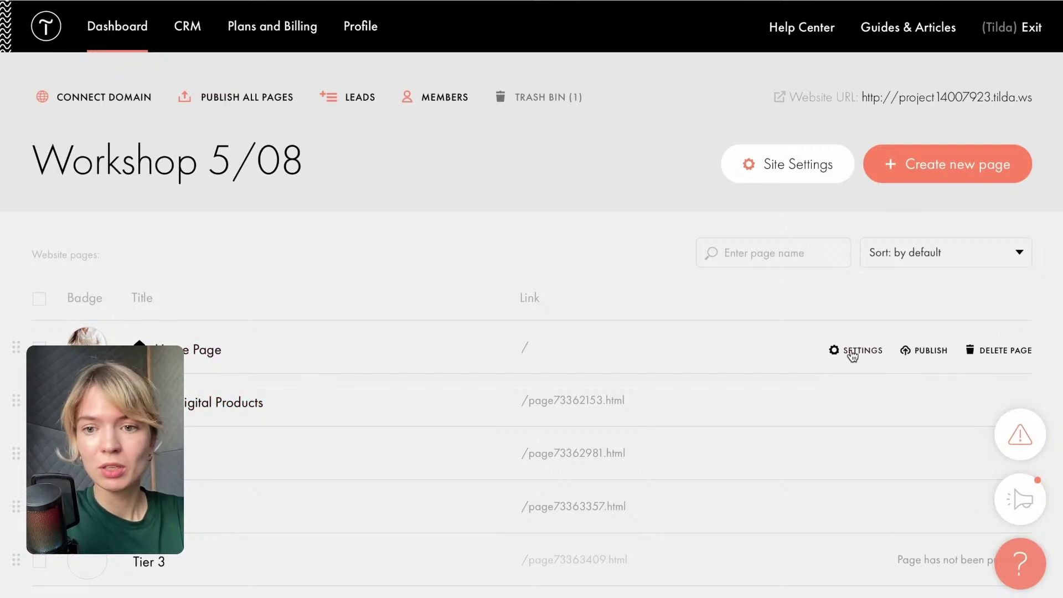
click(927, 350)
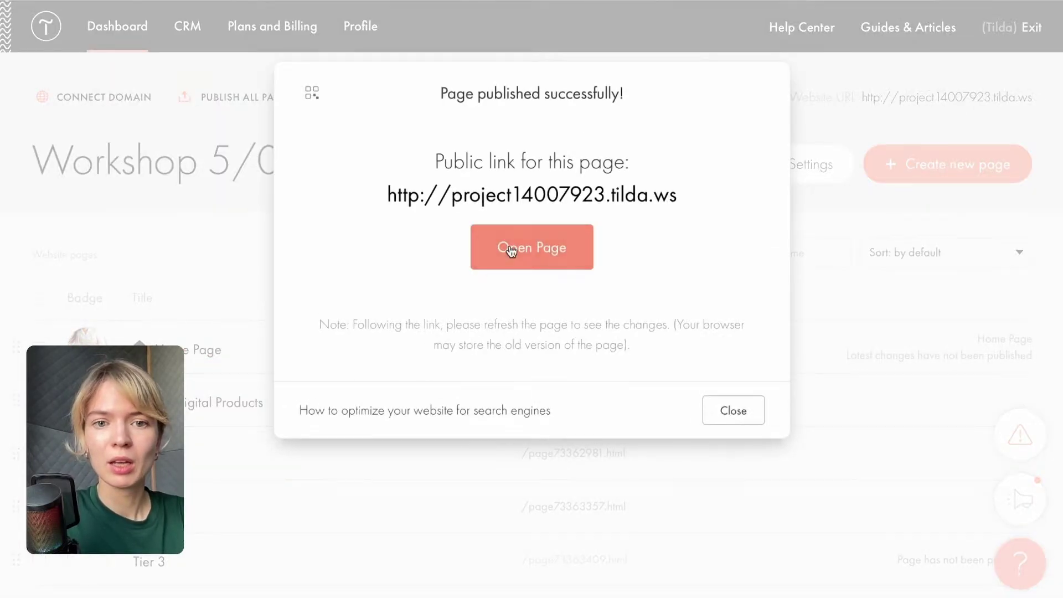
click(510, 247)
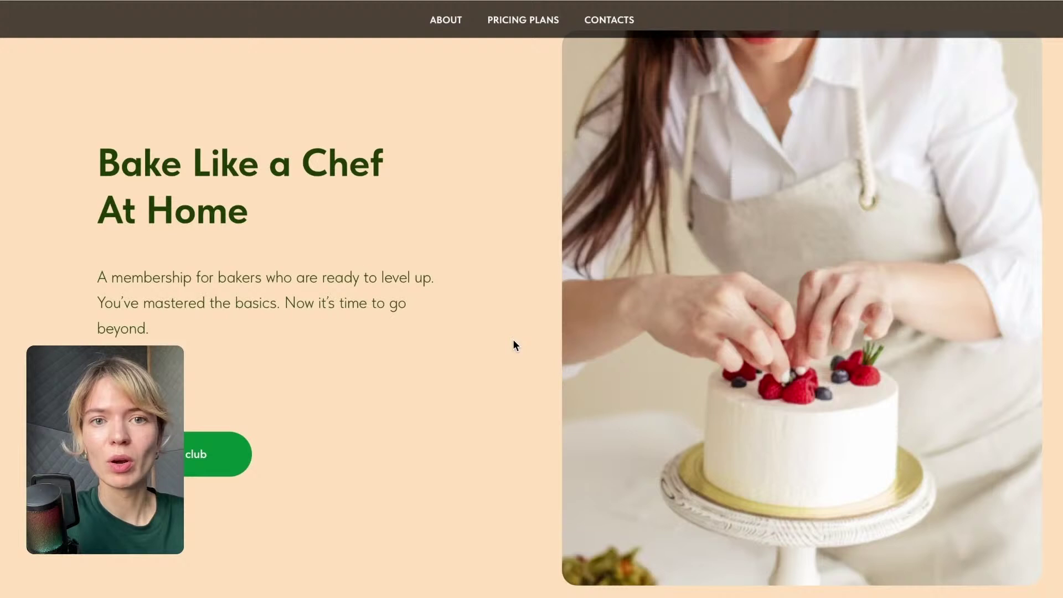
On the live site, put the $49 Laminated Dough Essentials plan into the order cart.
scroll(512, 339, down, 1)
click(199, 453)
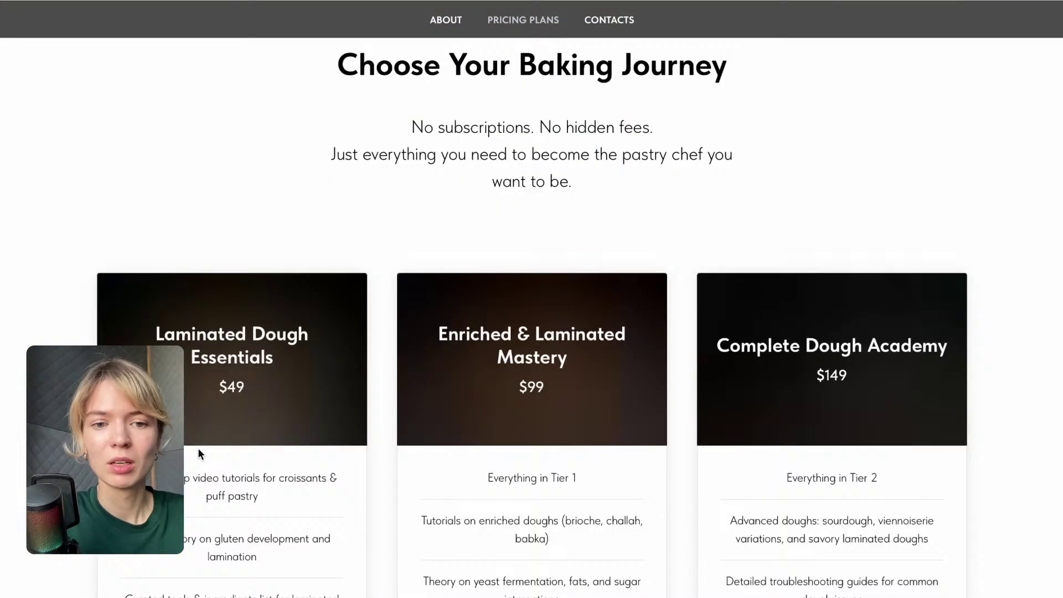
scroll(201, 454, down, 5)
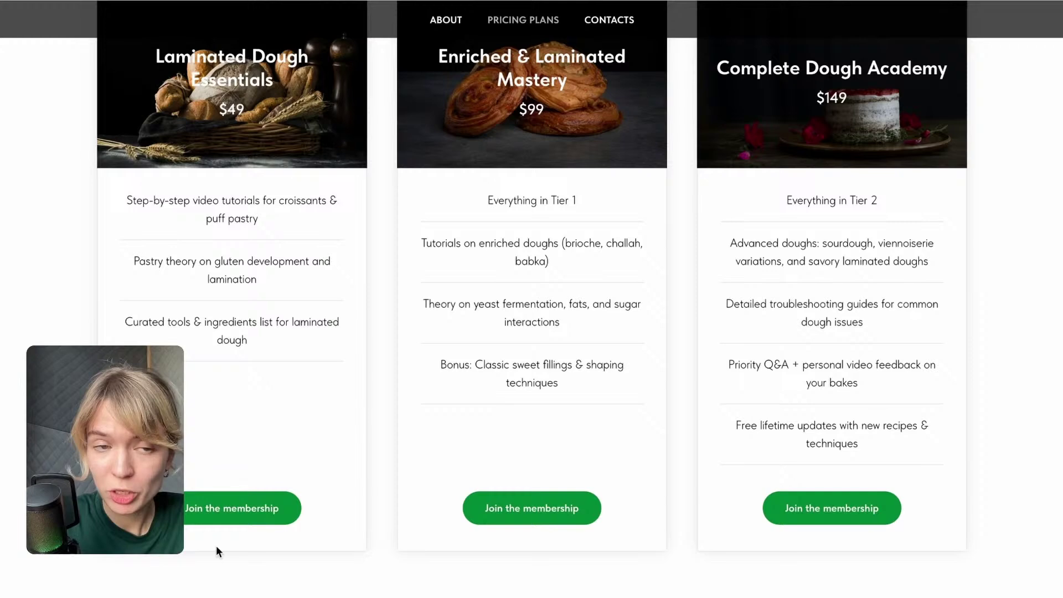
scroll(234, 268, up, 1)
scroll(239, 285, down, 2)
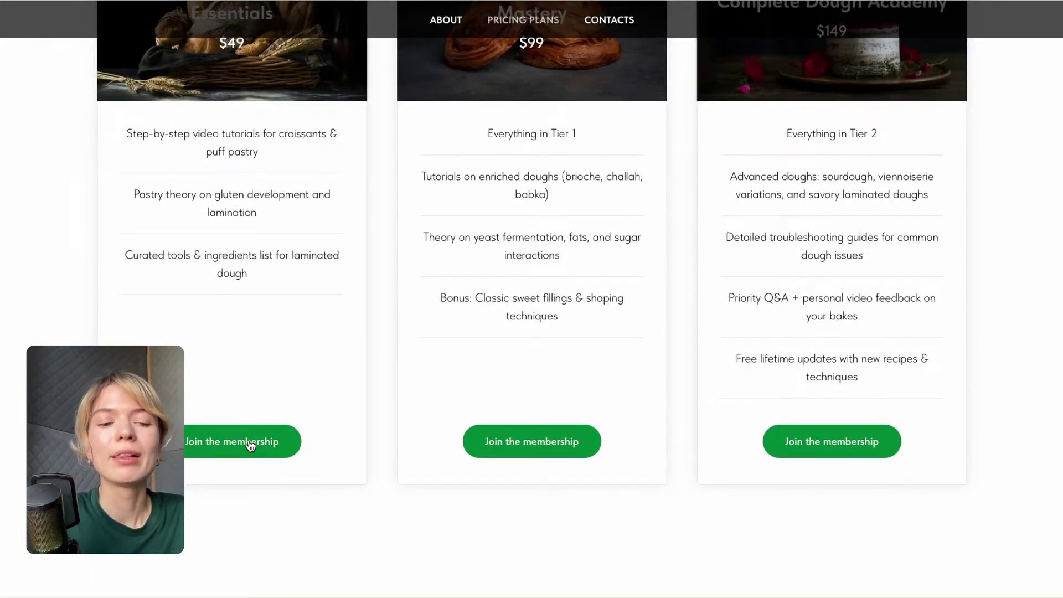
click(249, 441)
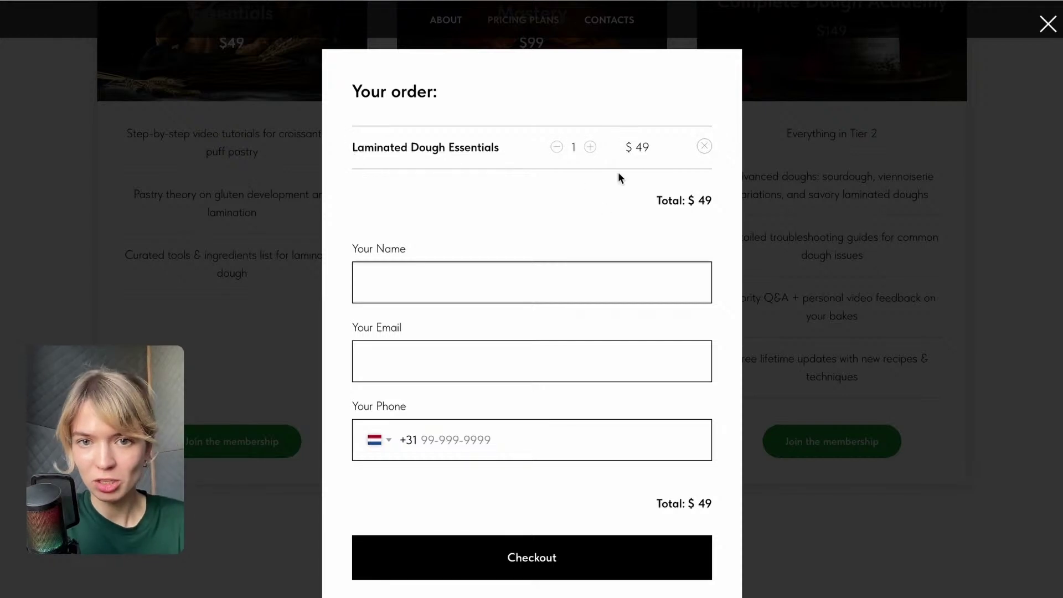
Fill the order form with the buyer's name, e-mail and phone number, then check out.
click(475, 275)
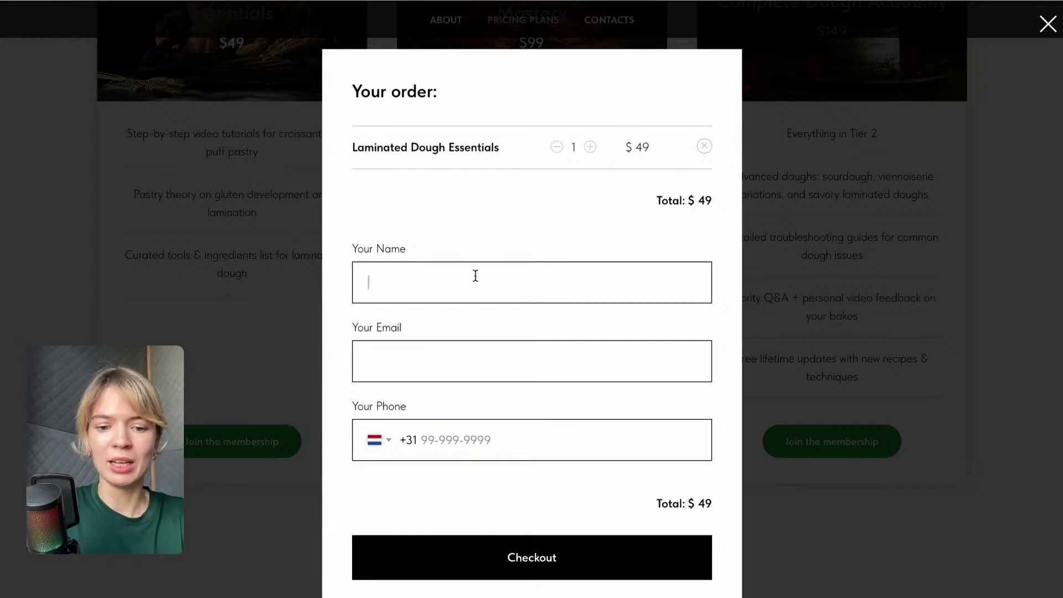
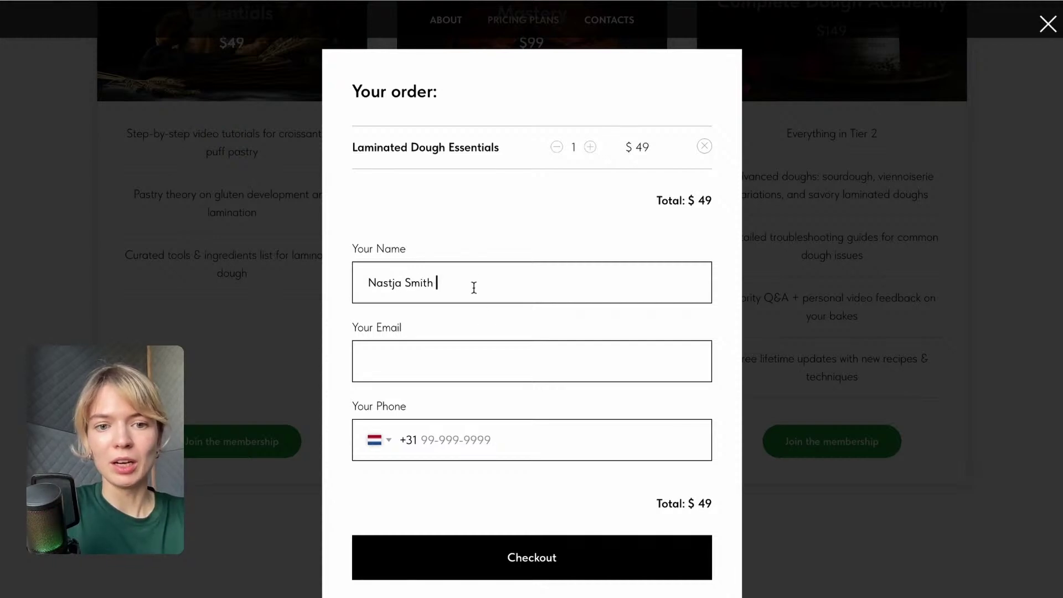
click(479, 346)
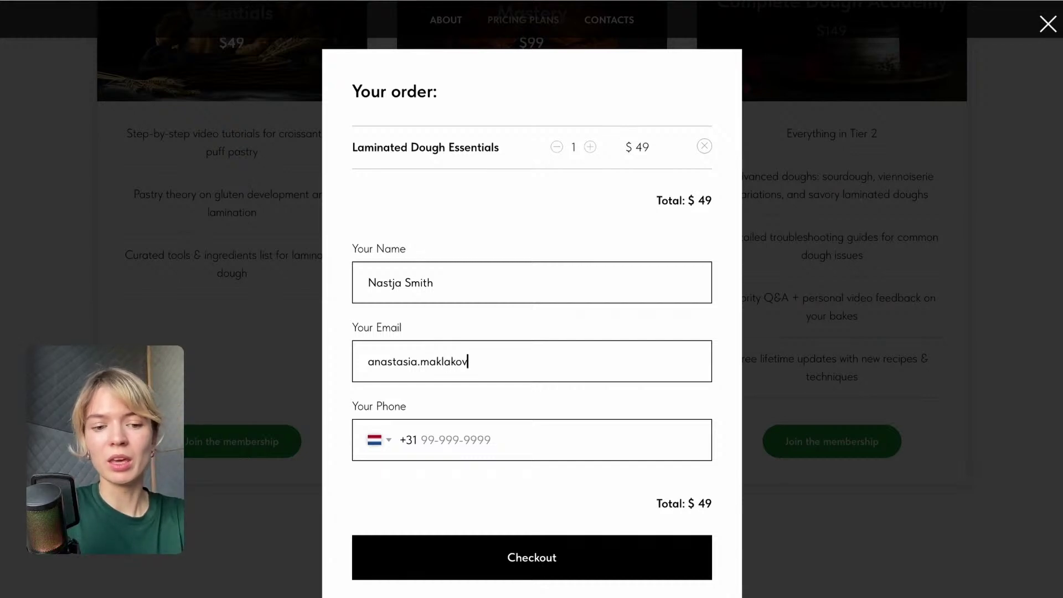
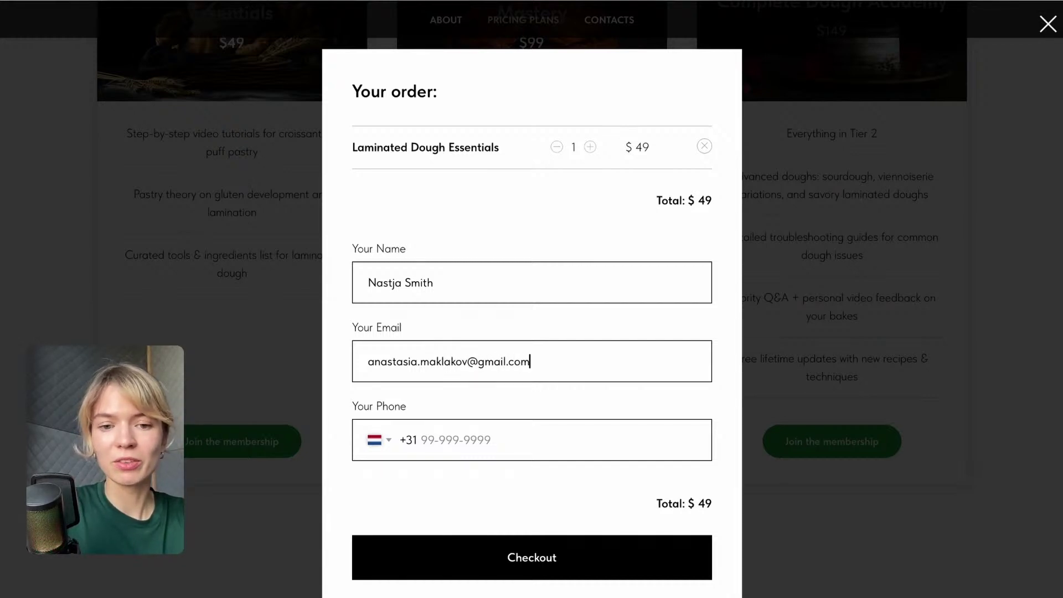
click(438, 450)
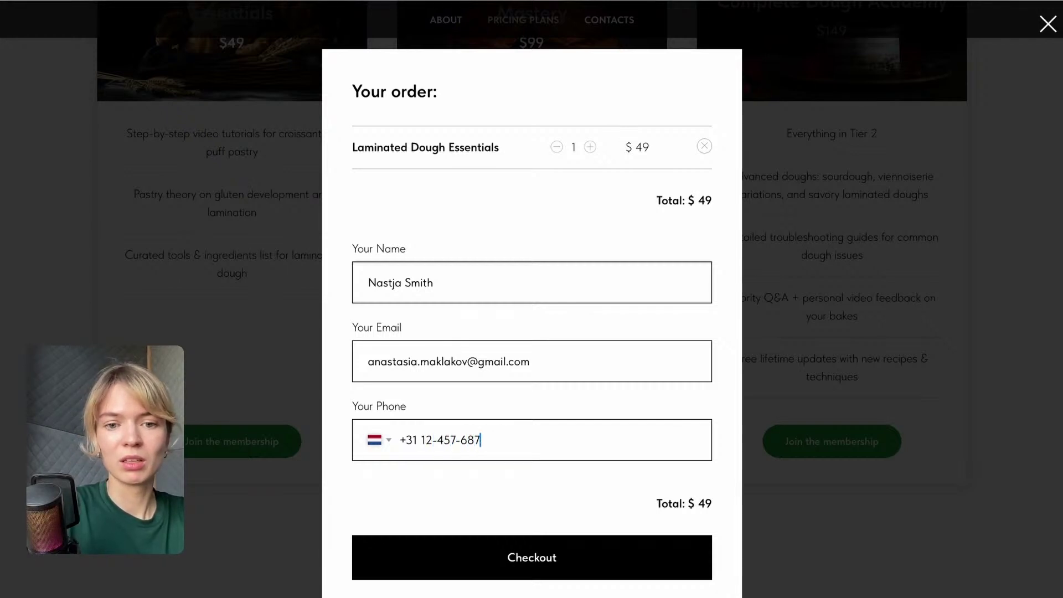
text(12-457-6854)
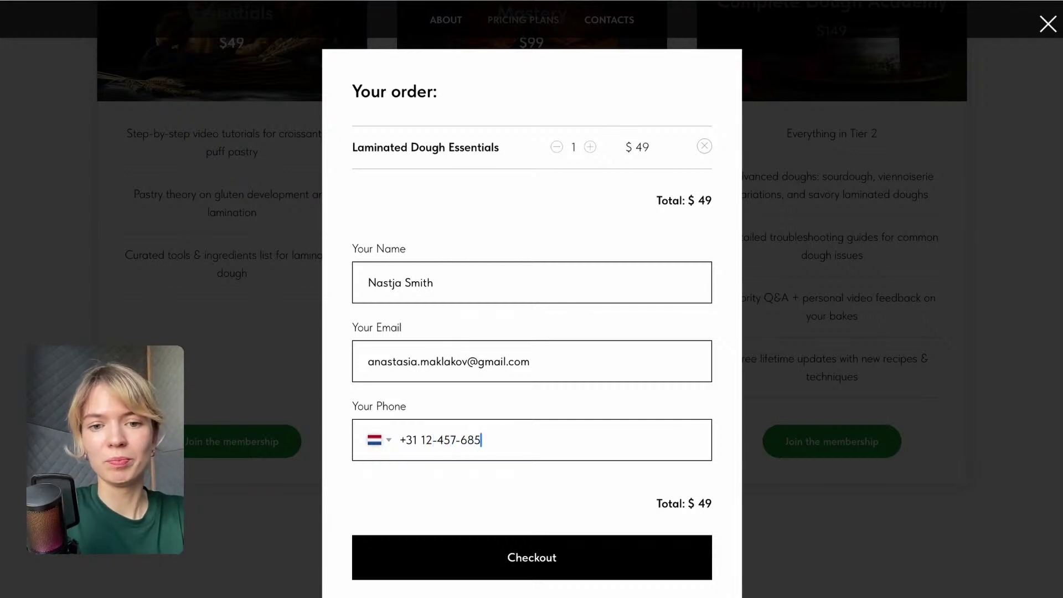
click(520, 545)
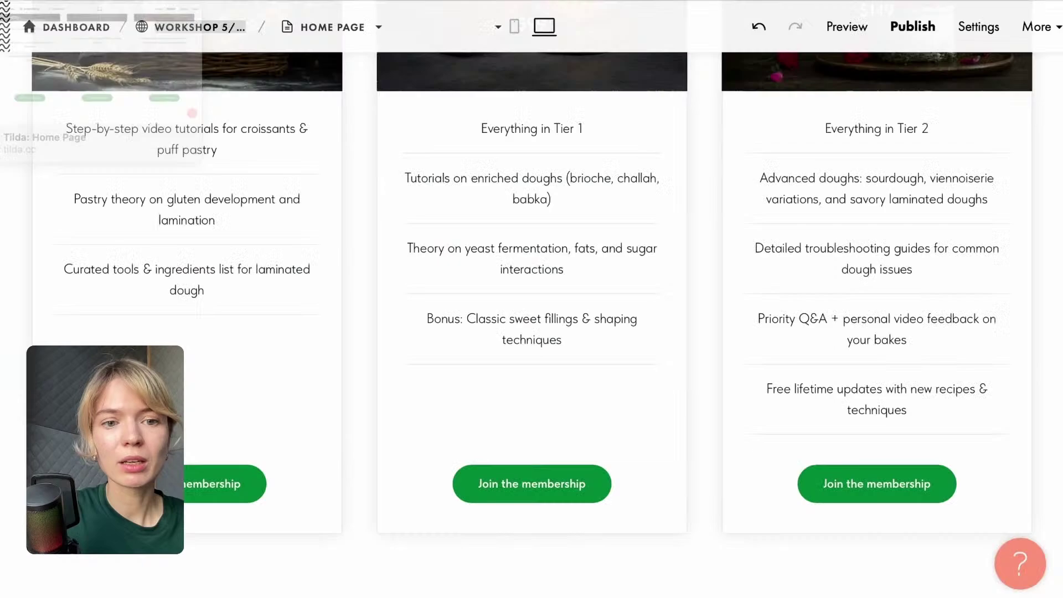
scroll(280, 174, up, 7)
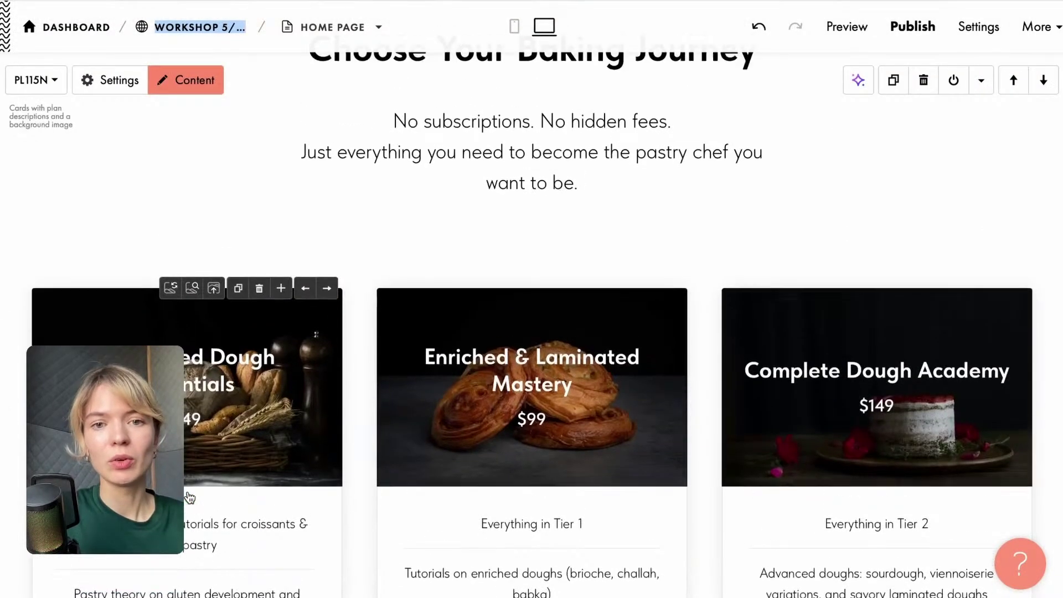
scroll(261, 188, up, 3)
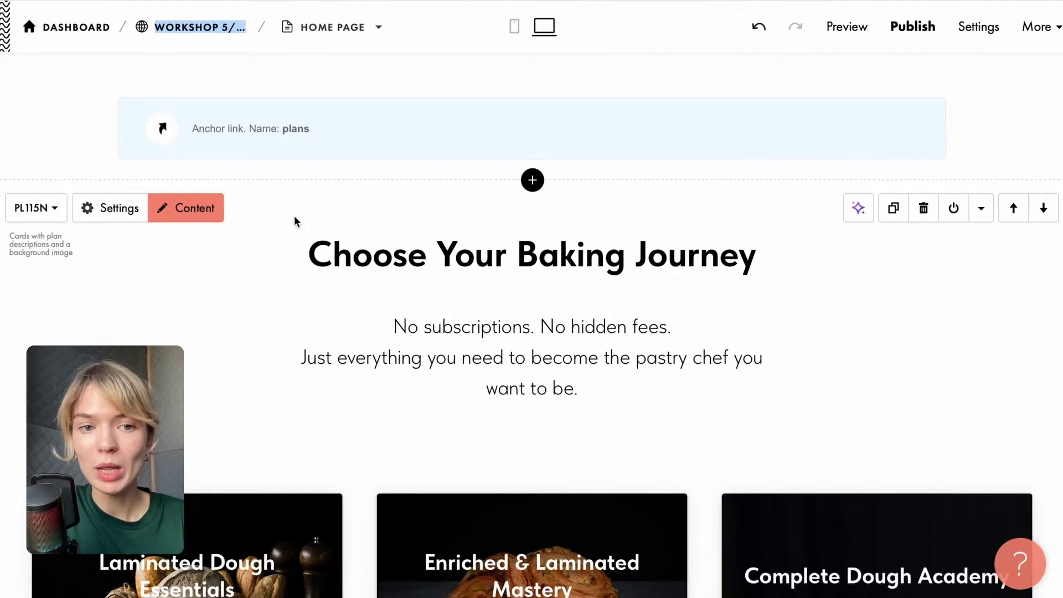
scroll(471, 317, down, 10)
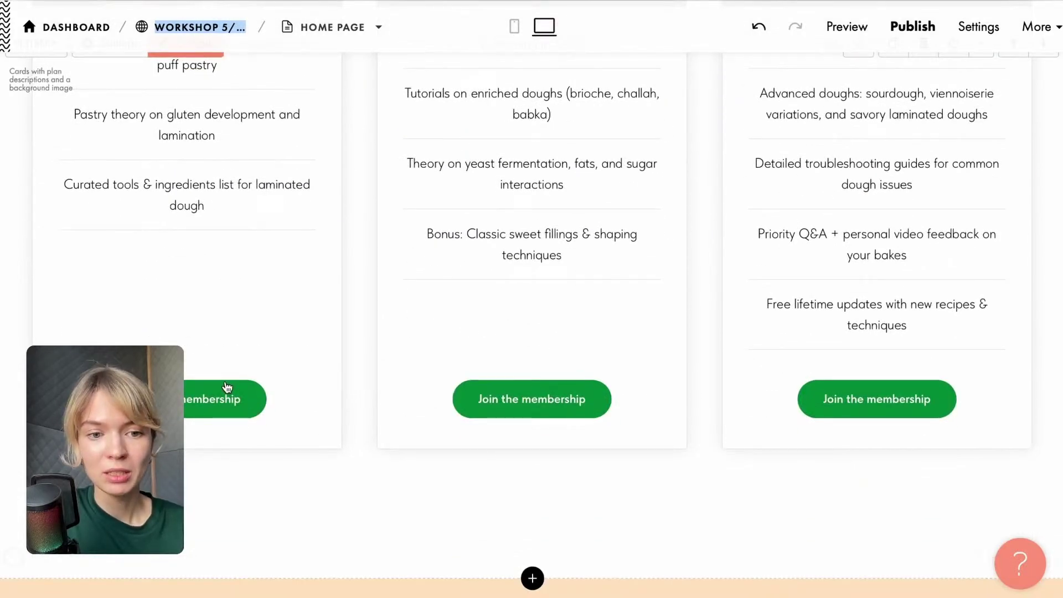
click(226, 386)
scroll(226, 360, down, 3)
click(130, 280)
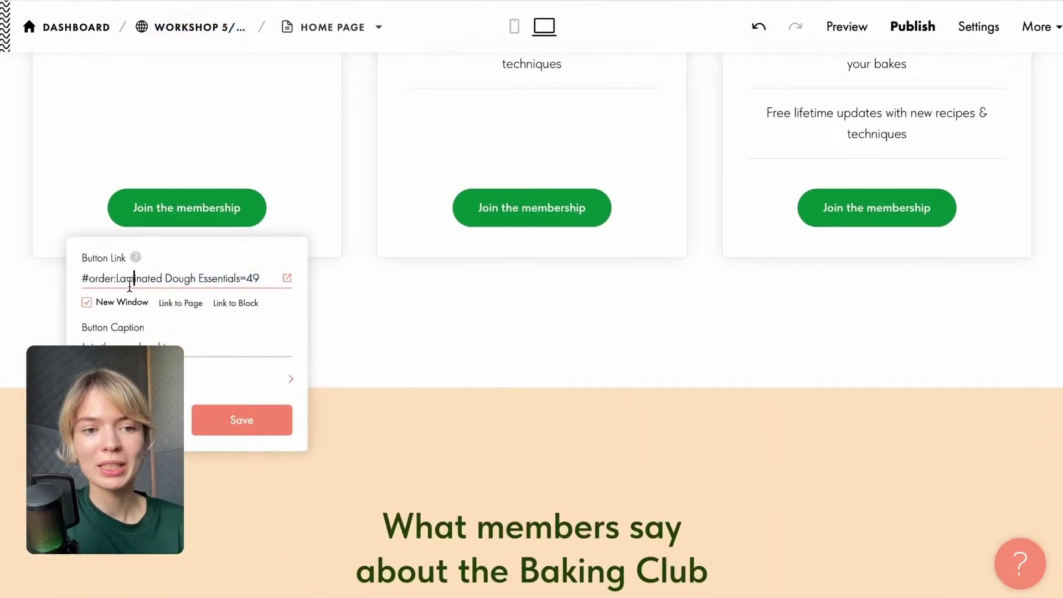
drag(119, 279, 256, 275)
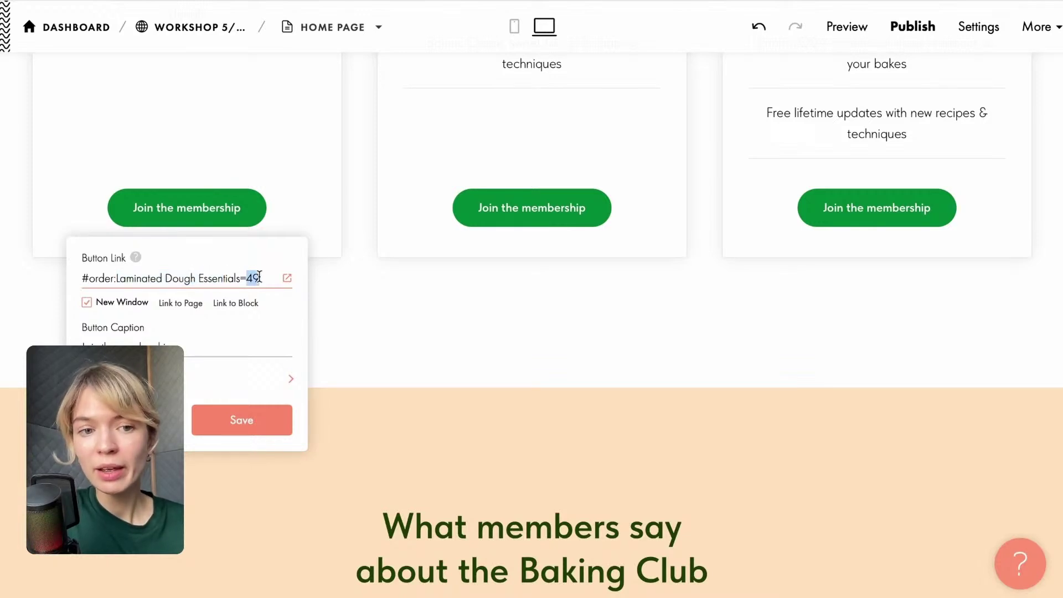
scroll(344, 367, up, 2)
click(384, 429)
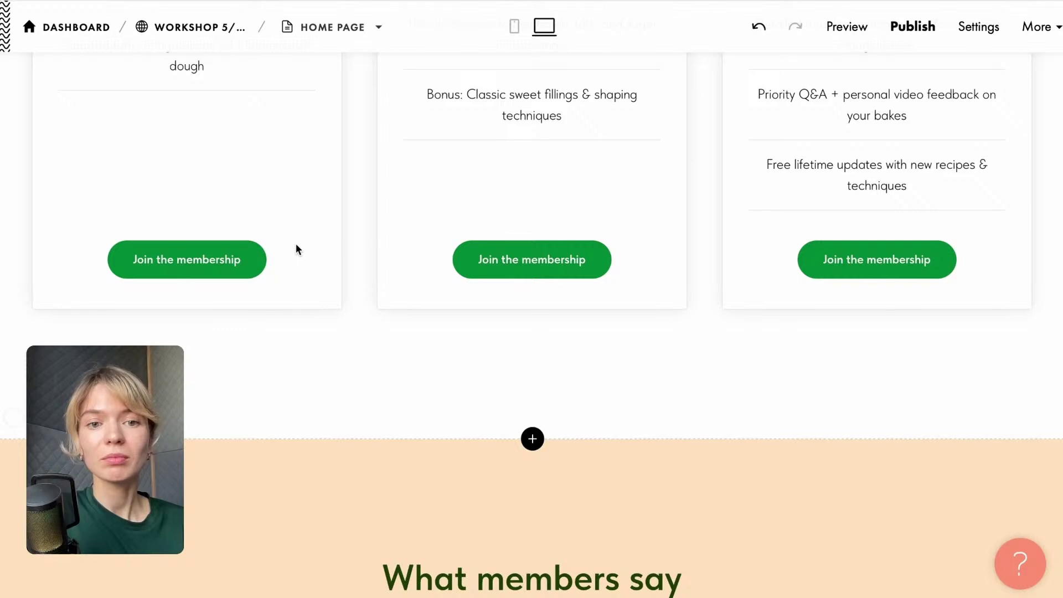
scroll(298, 249, up, 15)
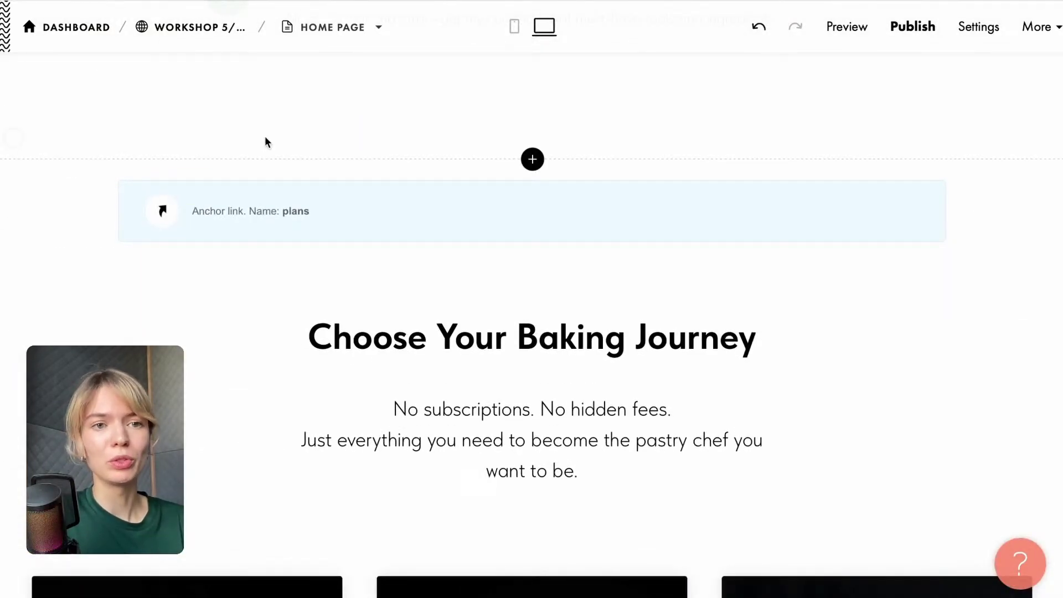
scroll(265, 142, up, 3)
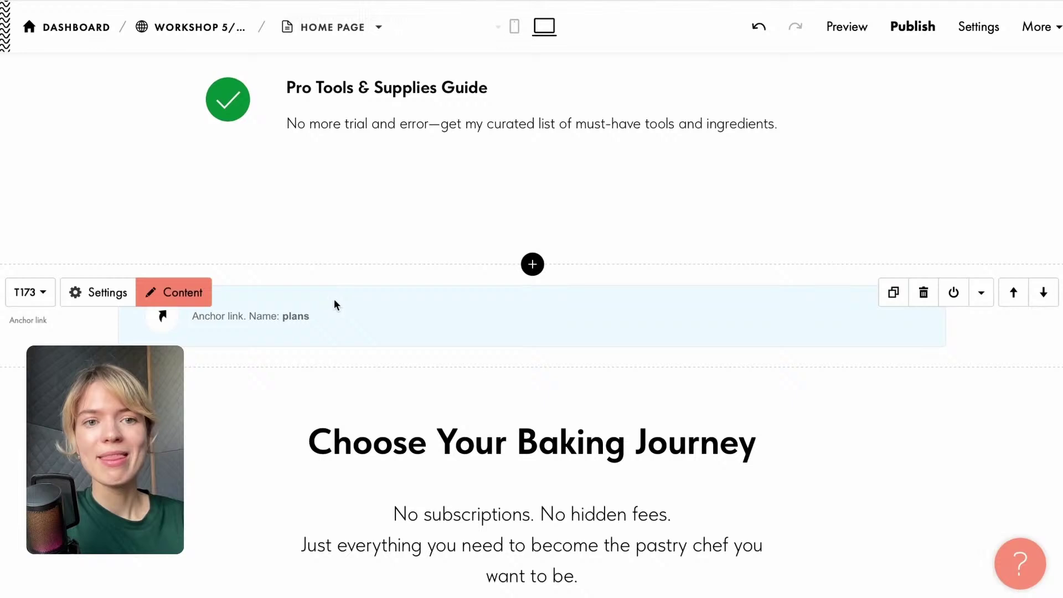
scroll(266, 131, down, 12)
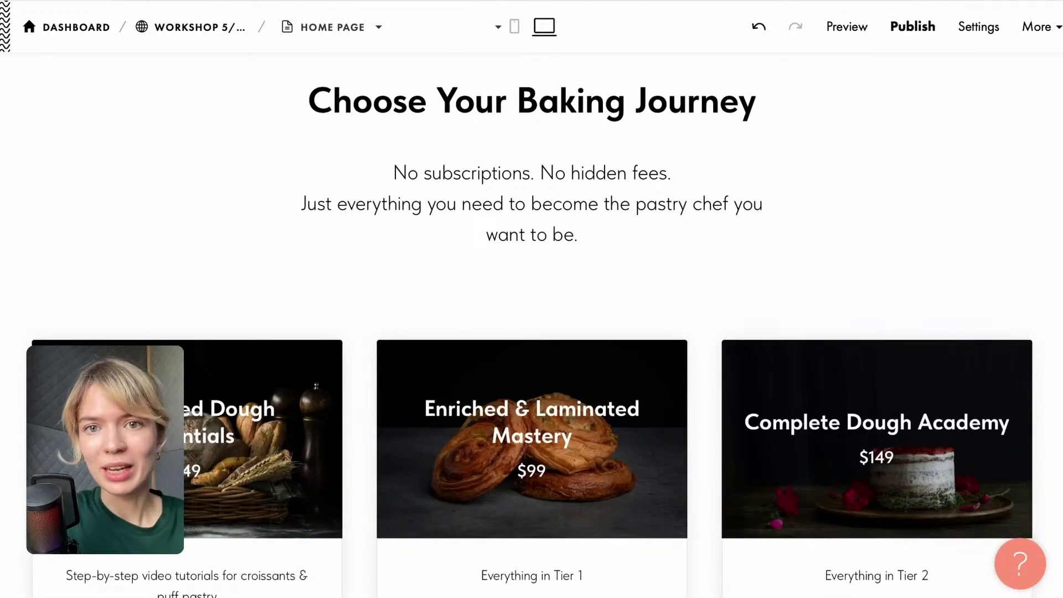
Open the Workshop 5/08 project's Site Settings from the page editor.
click(170, 31)
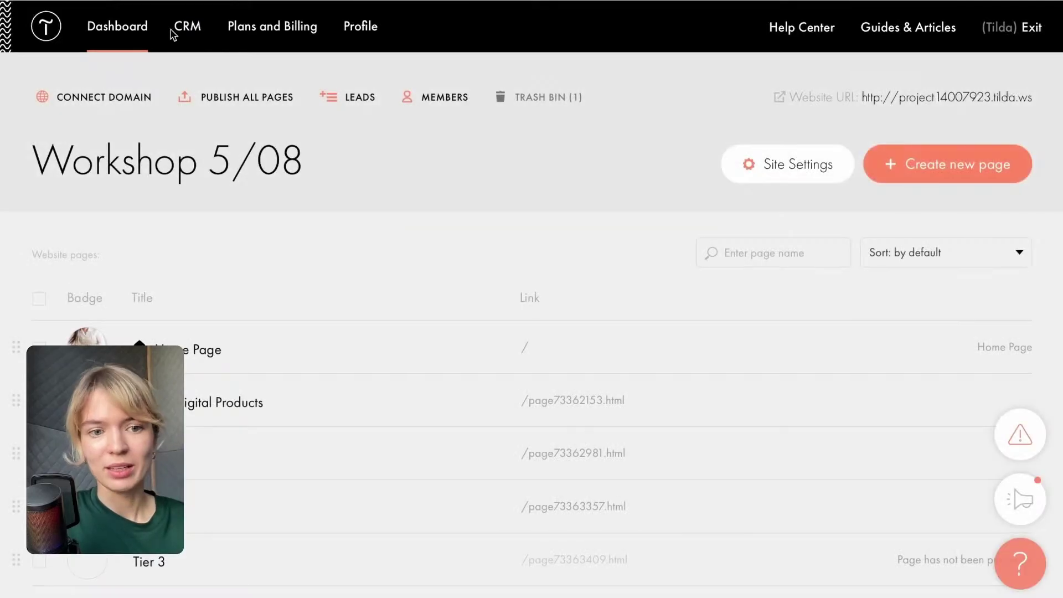
click(777, 174)
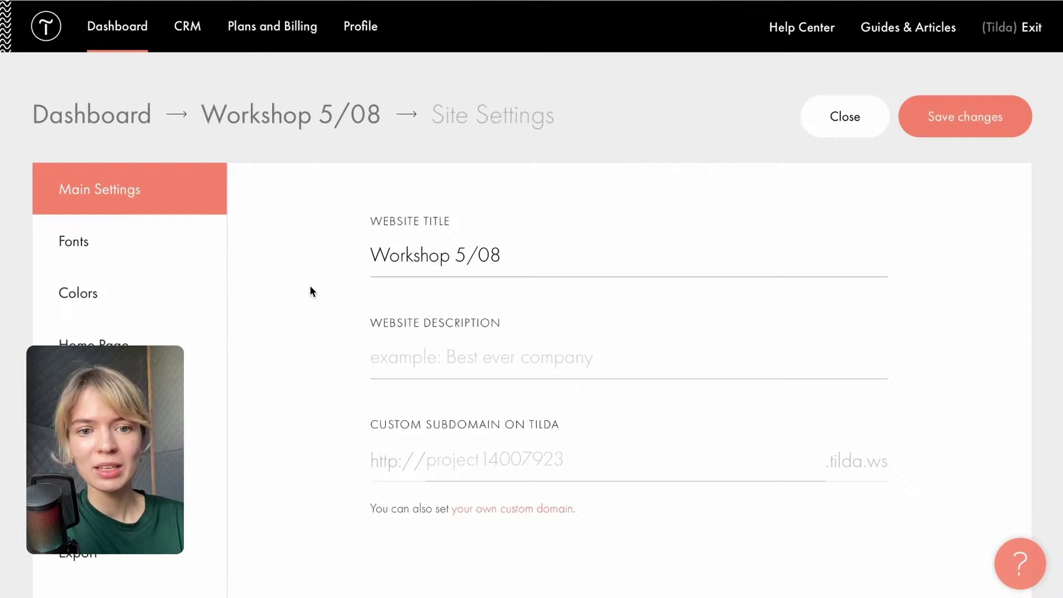
scroll(135, 269, down, 8)
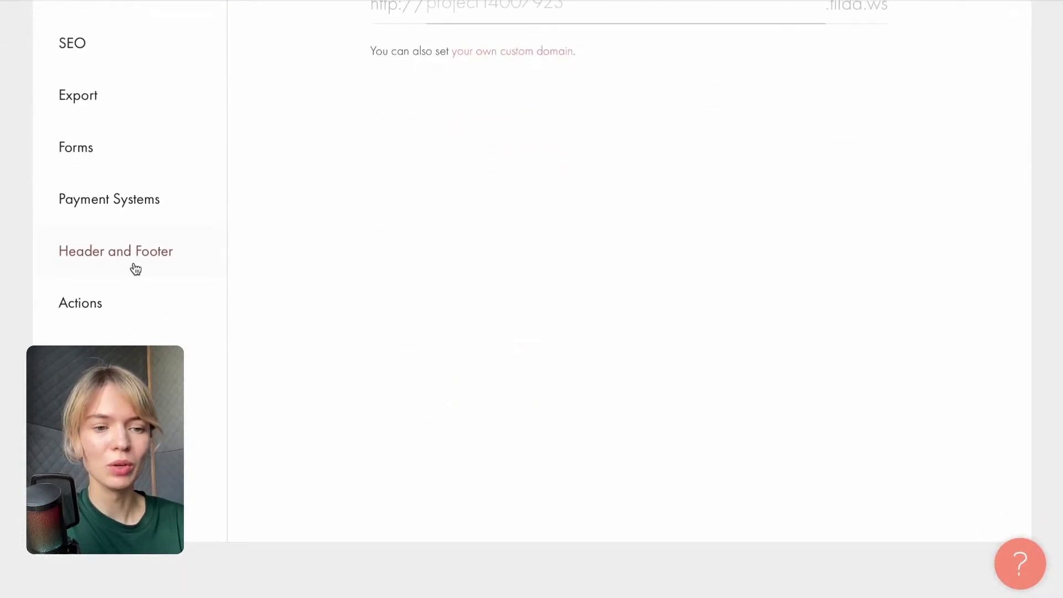
scroll(154, 327, up, 3)
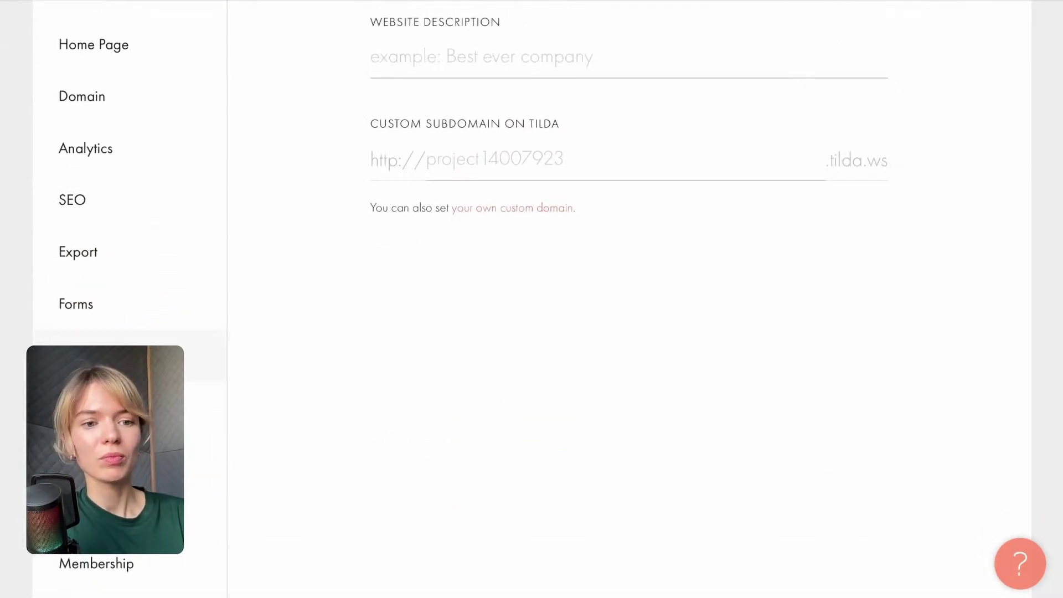
Review the Forms data services, including Members Area – Tier 1 Group, then return to the page list.
click(132, 299)
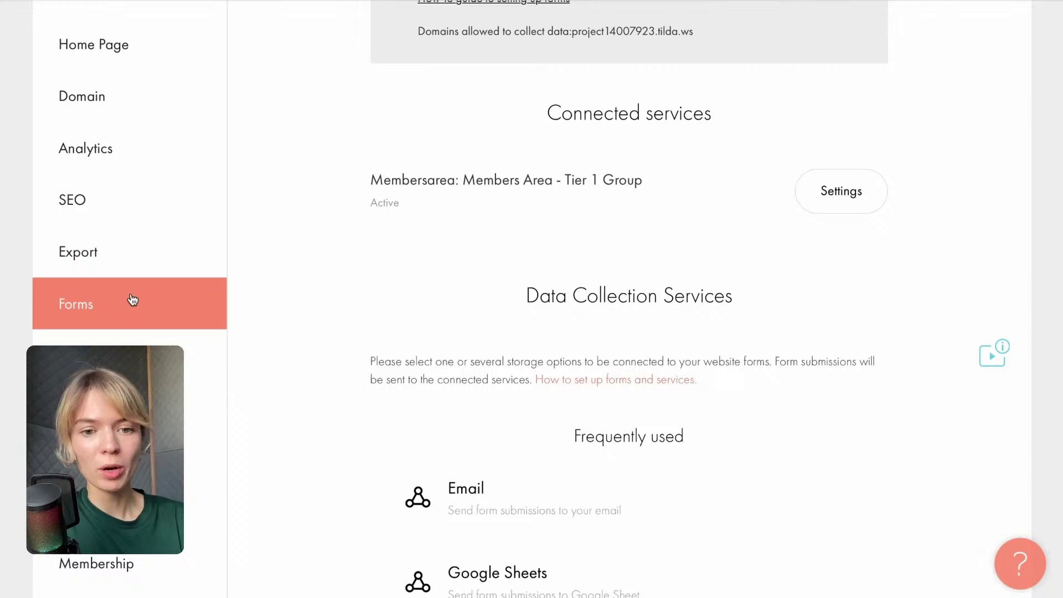
scroll(619, 437, down, 10)
scroll(622, 443, down, 8)
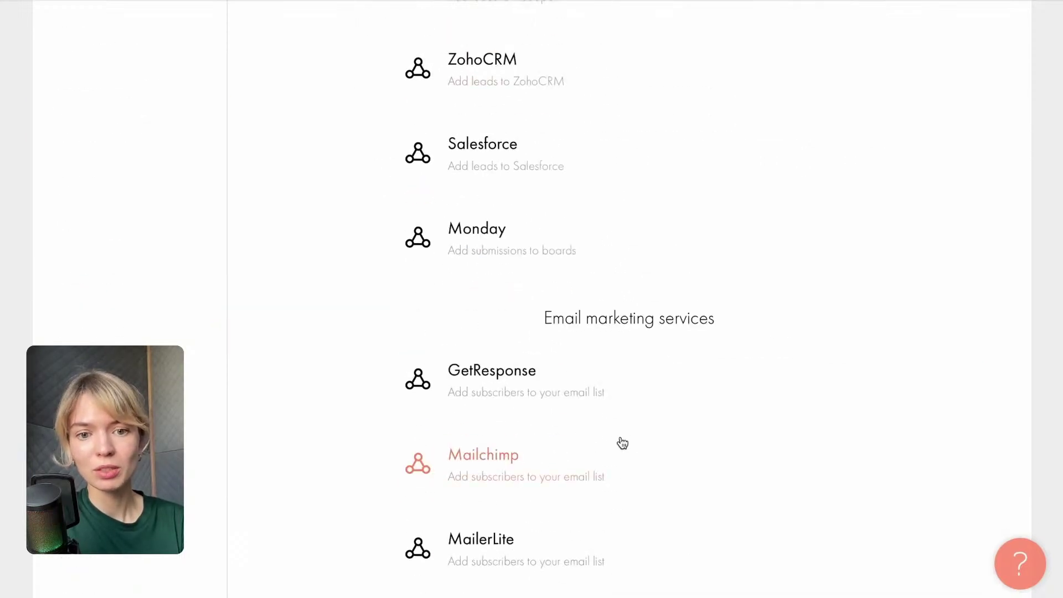
scroll(622, 443, down, 15)
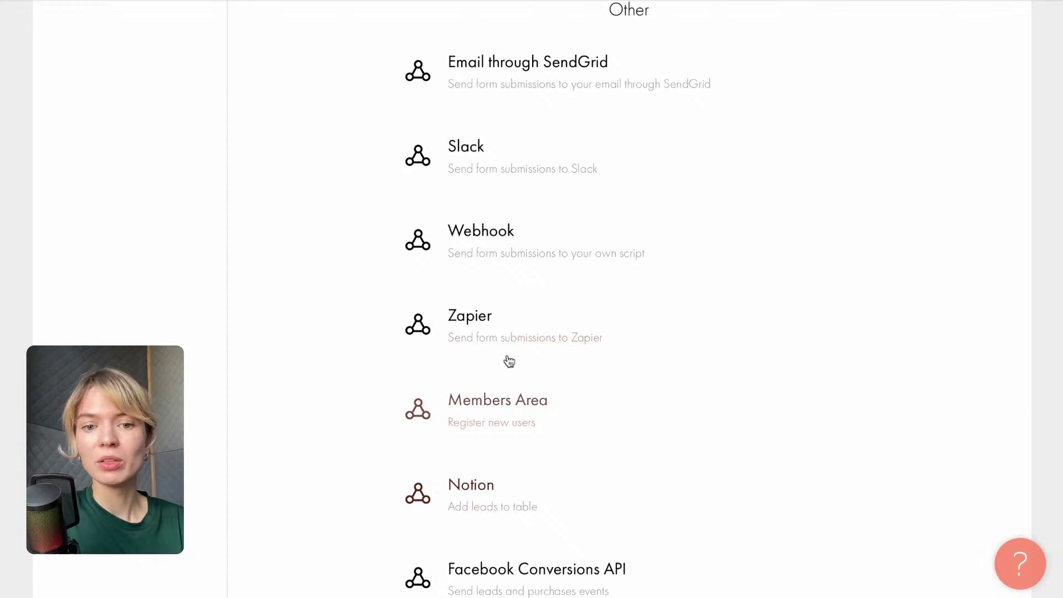
scroll(425, 374, up, 10)
scroll(422, 369, up, 15)
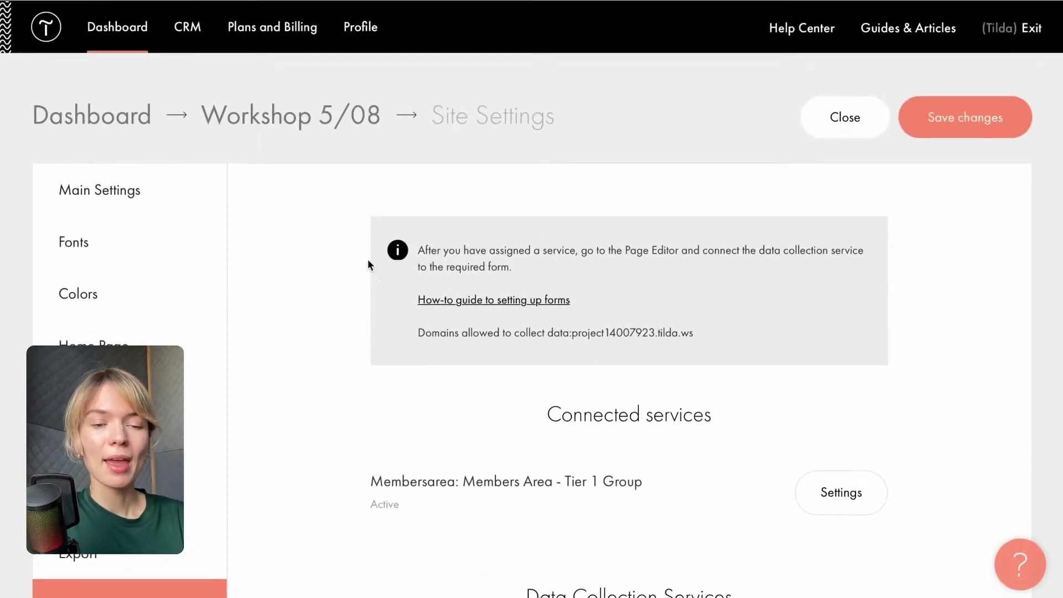
click(336, 125)
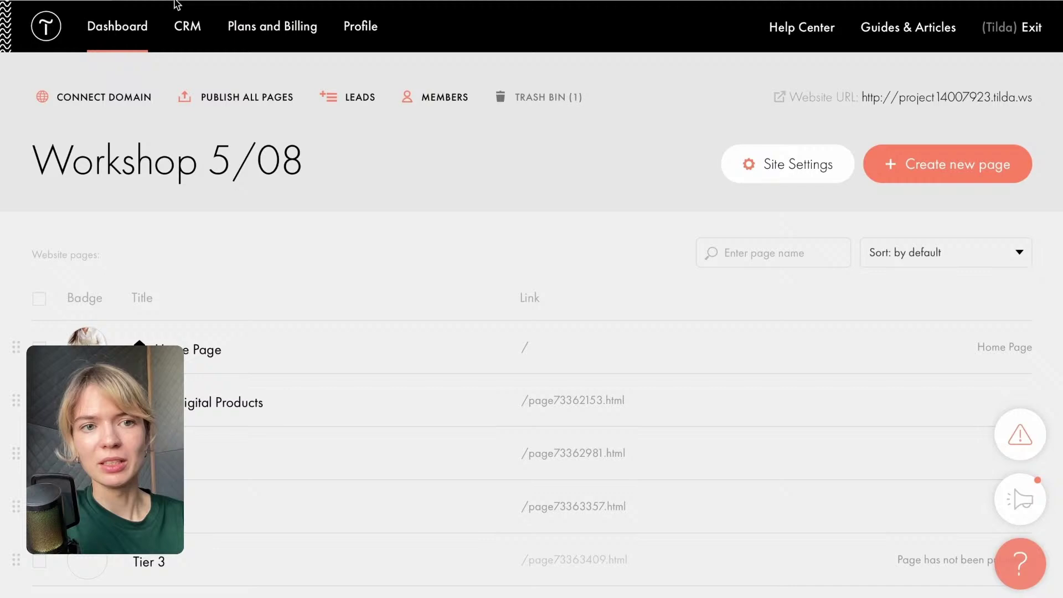
Open the Home Page and inspect the pricing cards' content settings.
click(209, 350)
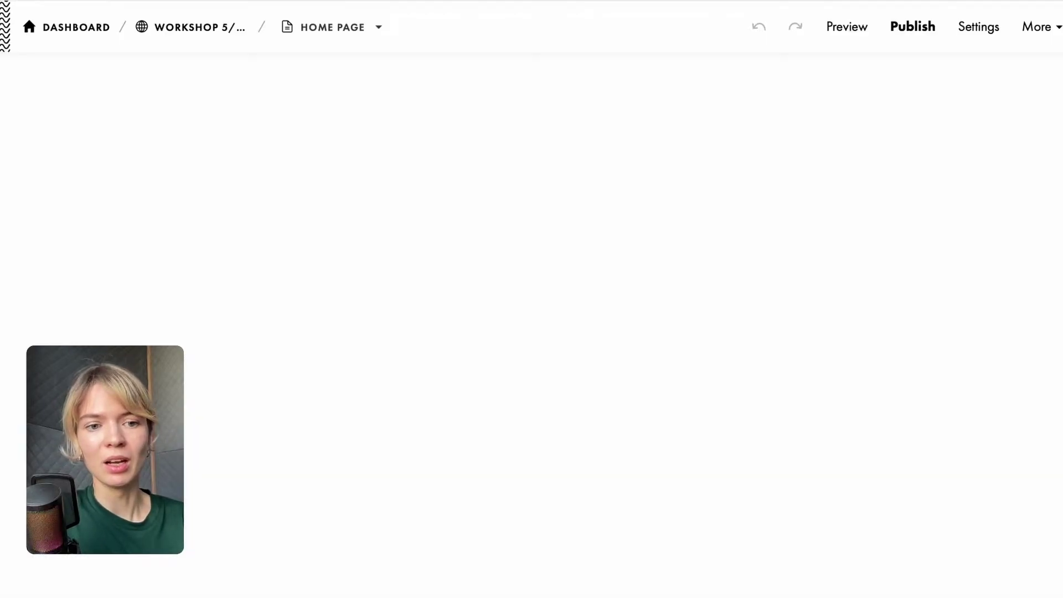
scroll(221, 221, down, 3)
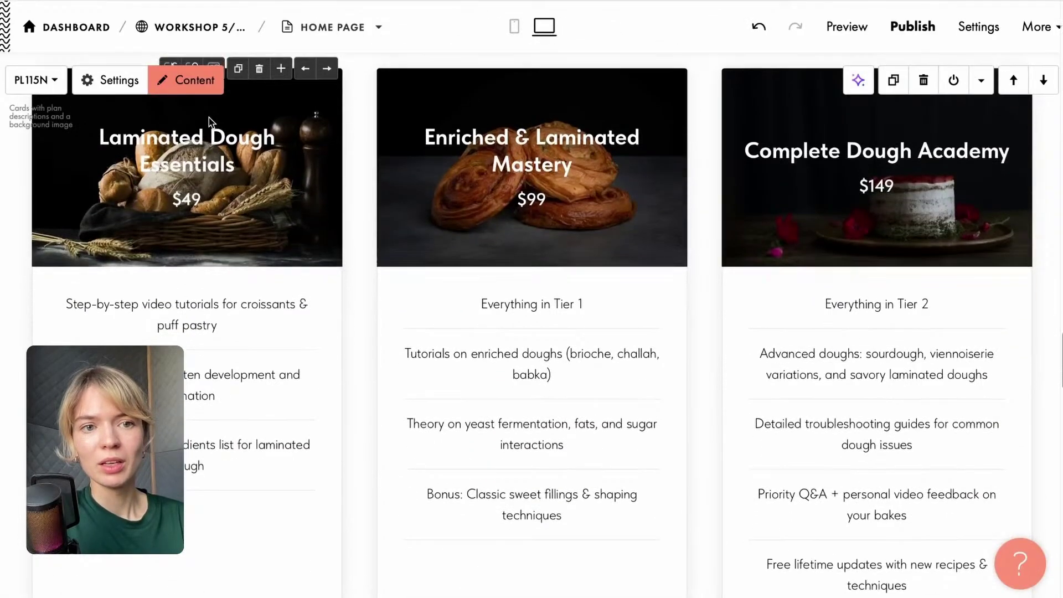
click(195, 83)
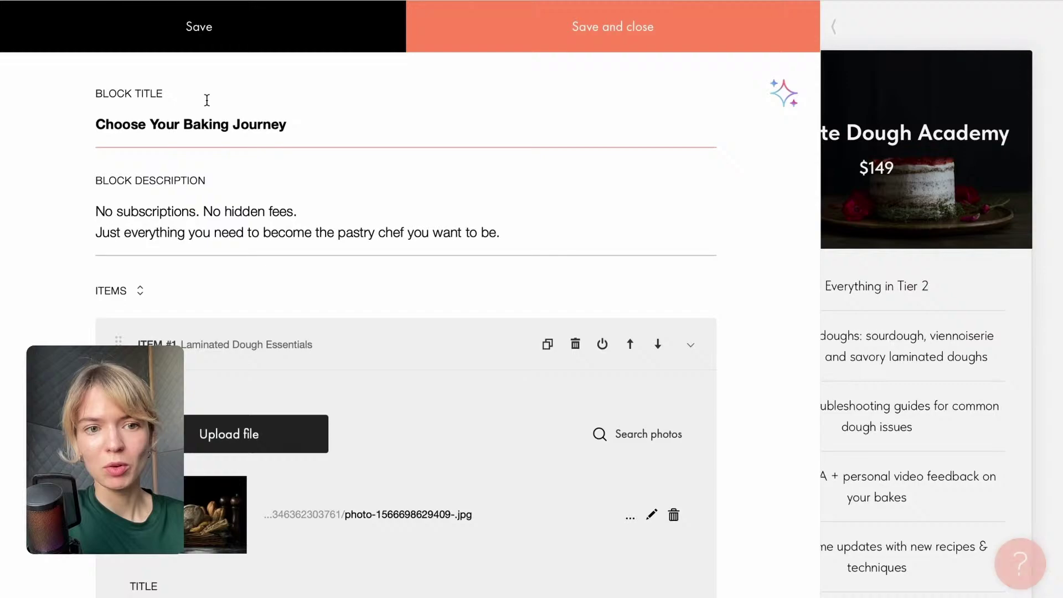
scroll(373, 374, down, 20)
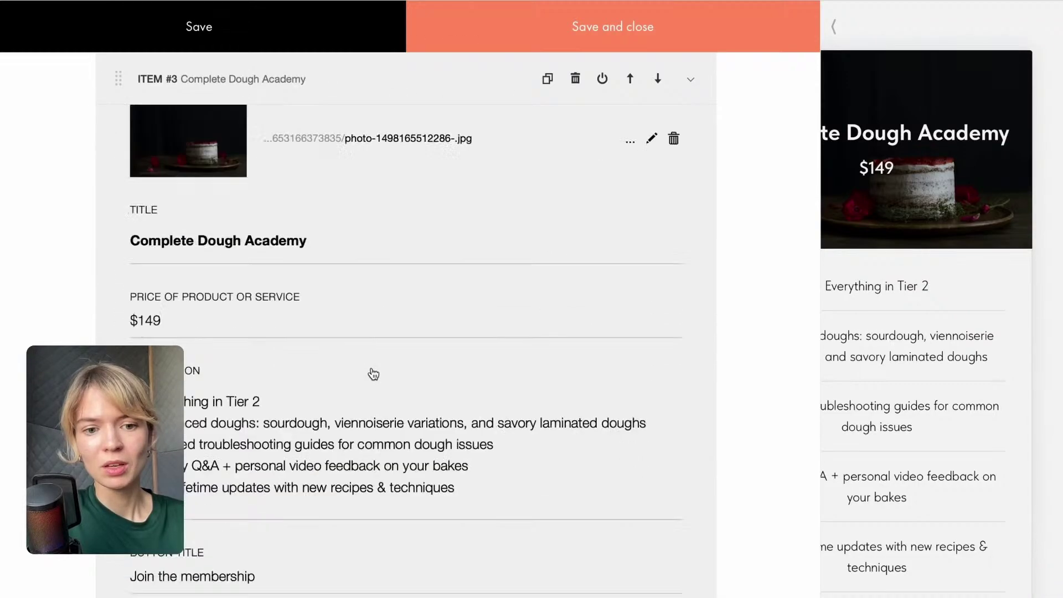
scroll(373, 374, up, 20)
click(861, 36)
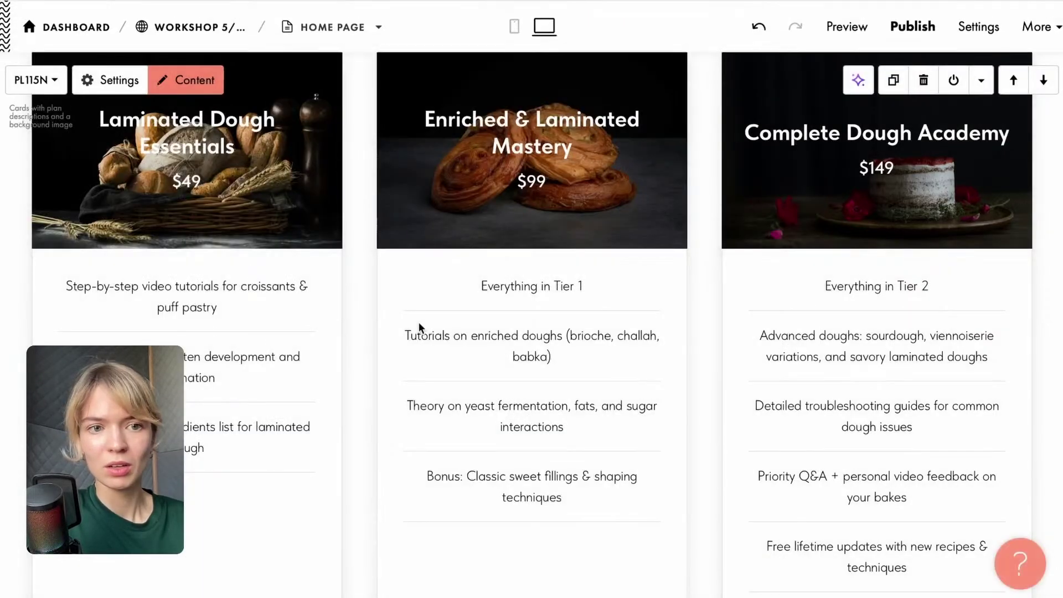
Check the cart block sends orders to the Members Area Tier 1 group, then save.
scroll(191, 169, up, 20)
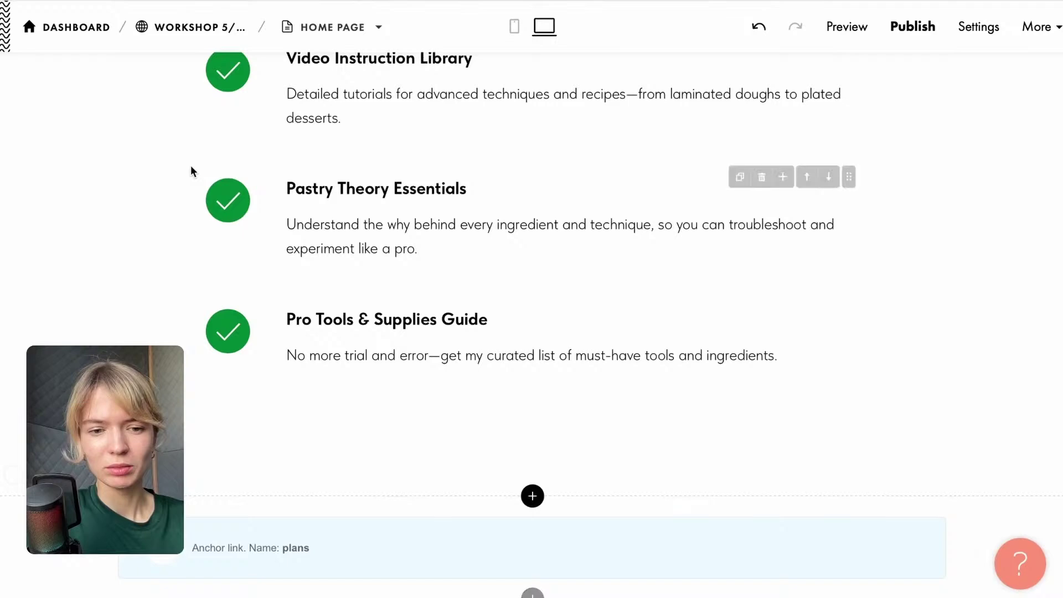
scroll(191, 169, up, 15)
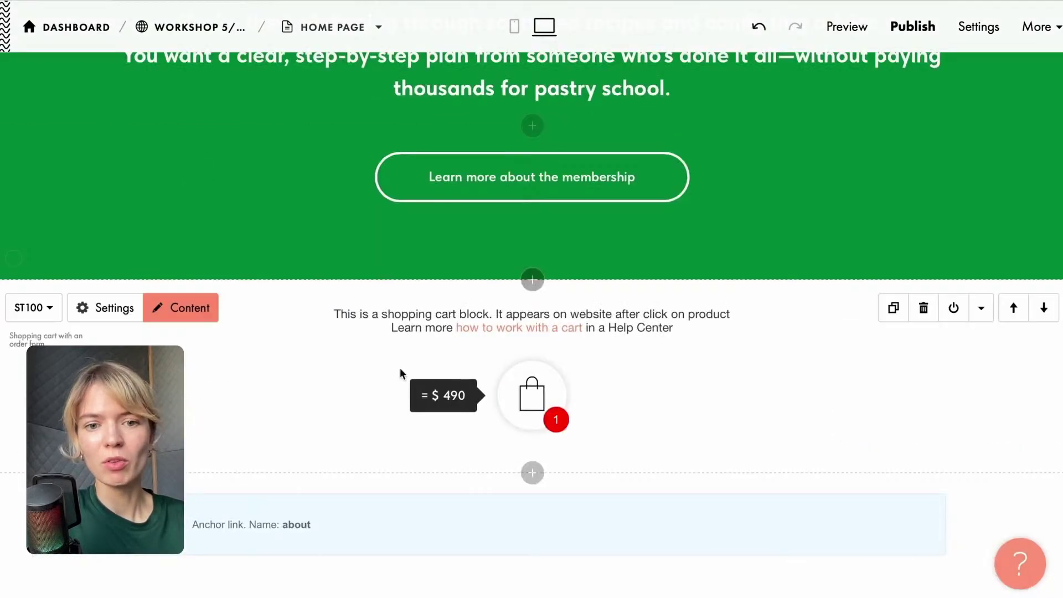
click(176, 309)
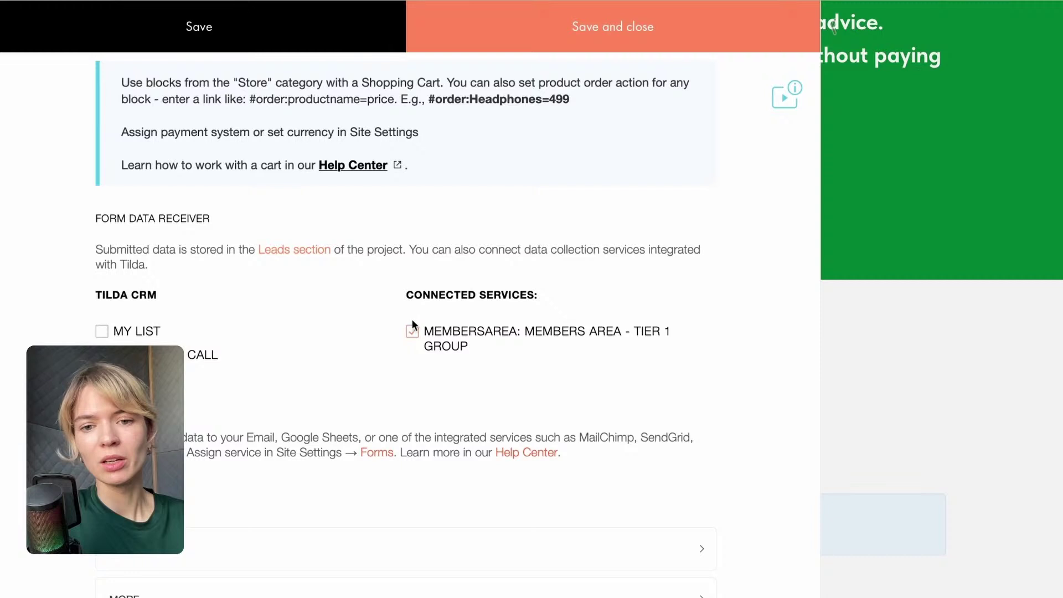
click(635, 25)
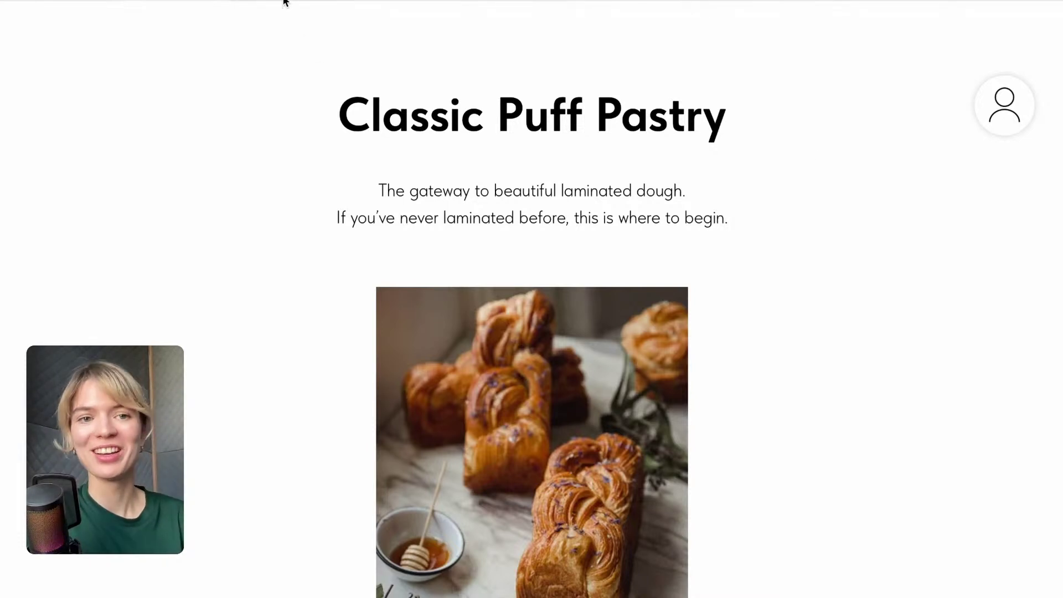
Return to the editor tab and go to the Workshop 5/08 project dashboard.
click(47, 1)
scroll(263, 237, up, 1)
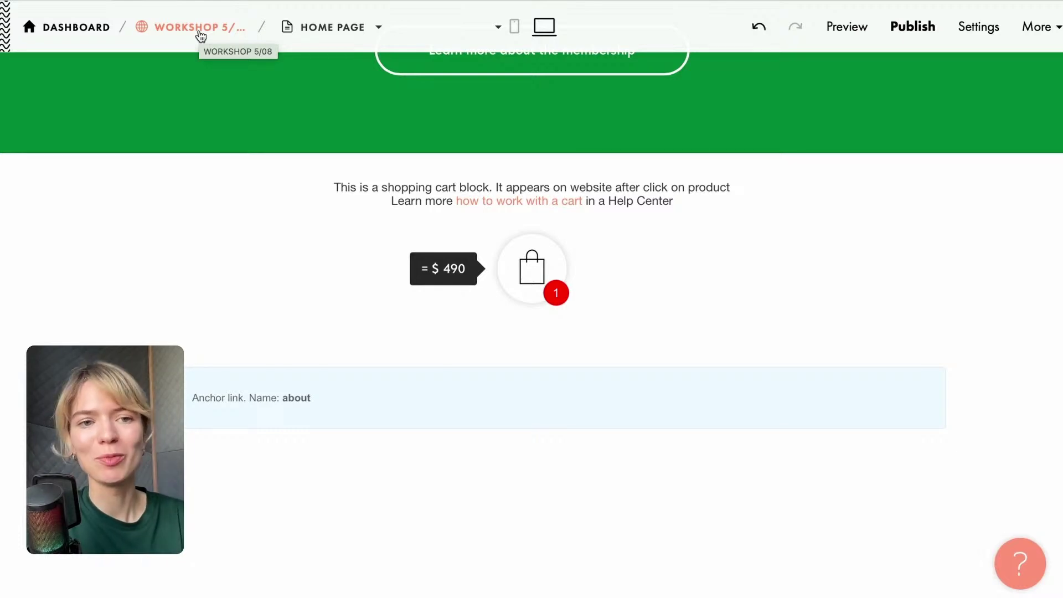
click(209, 34)
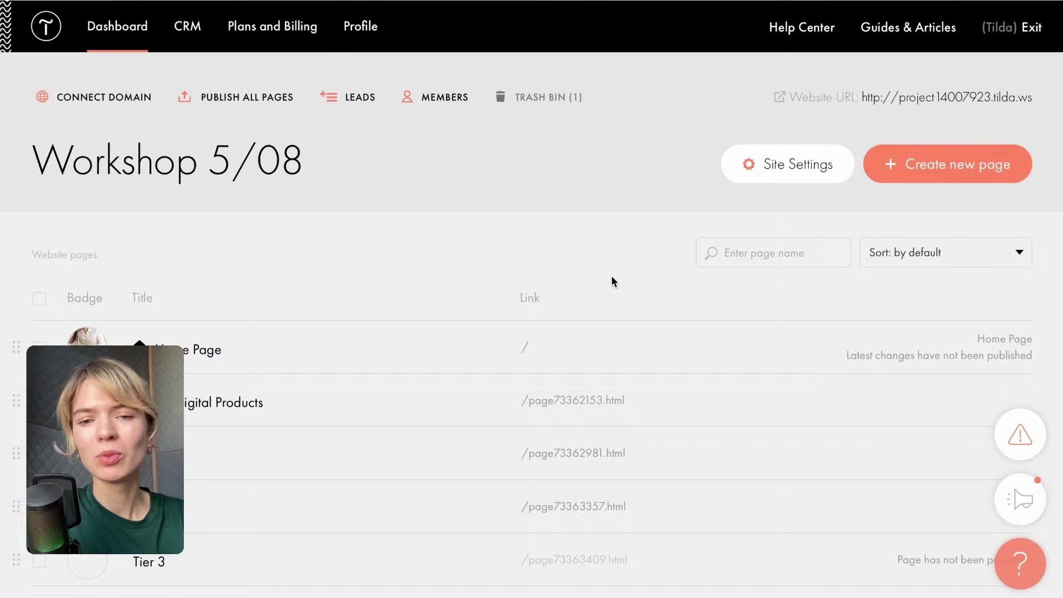
Rename the site title to 'Cooking club' in Site Settings.
click(803, 165)
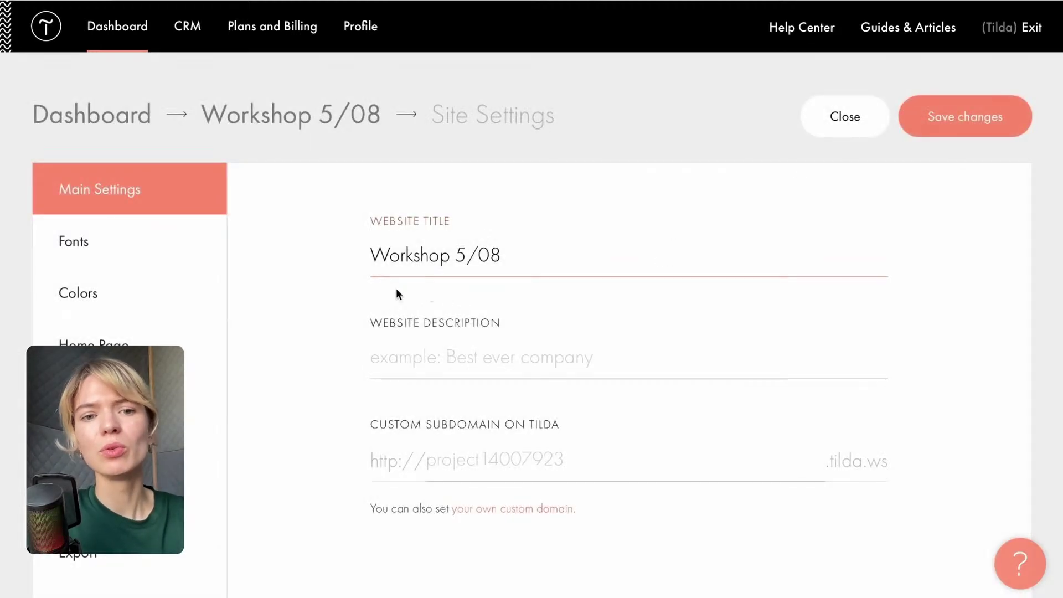
drag(513, 258, 310, 256)
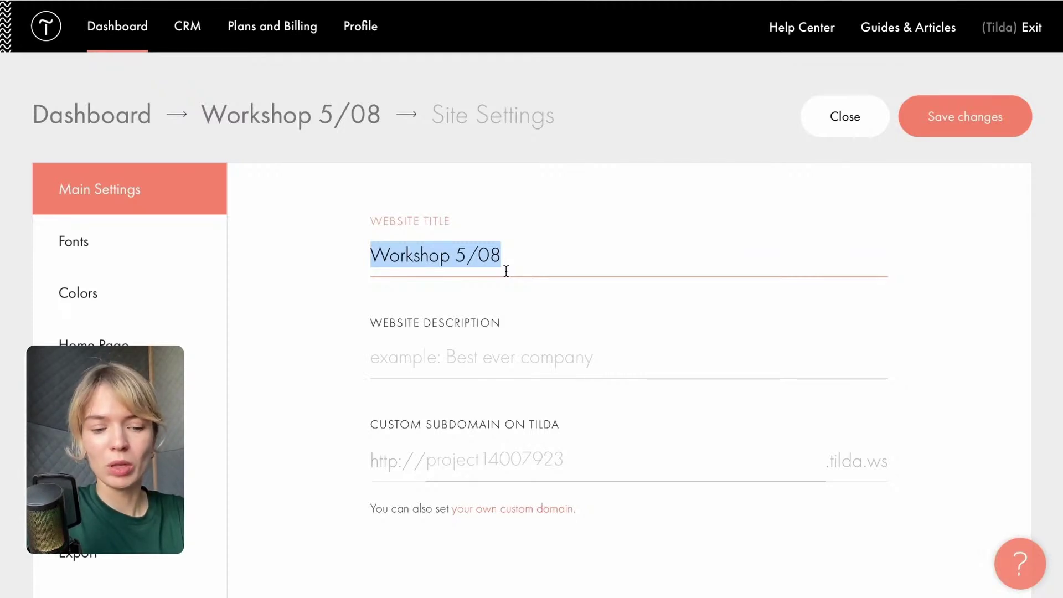
text(Cooking)
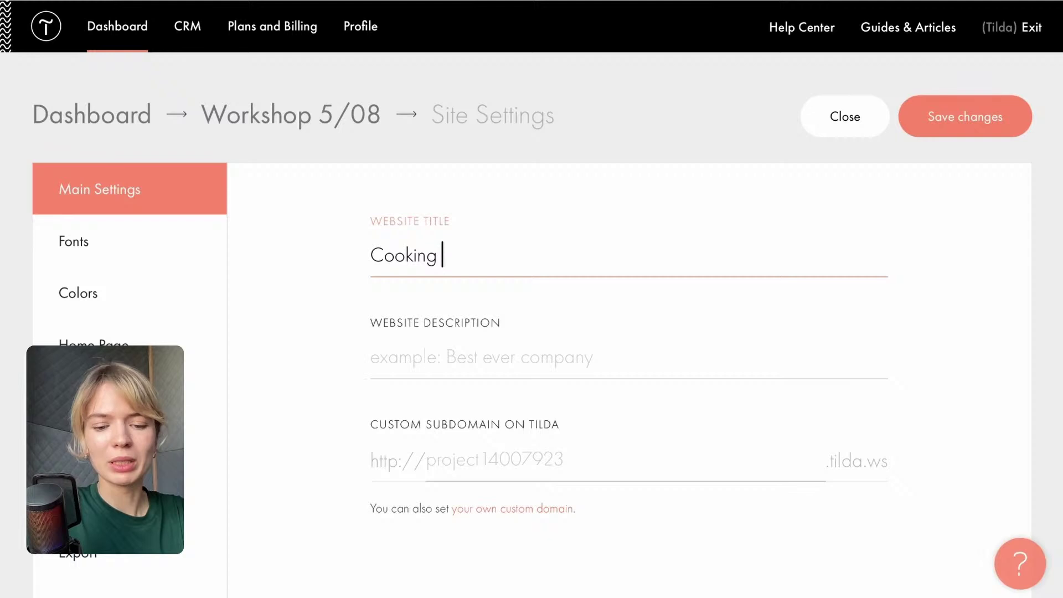
text(club)
Set the subdomain to cooking-club-123 and save the settings.
click(626, 445)
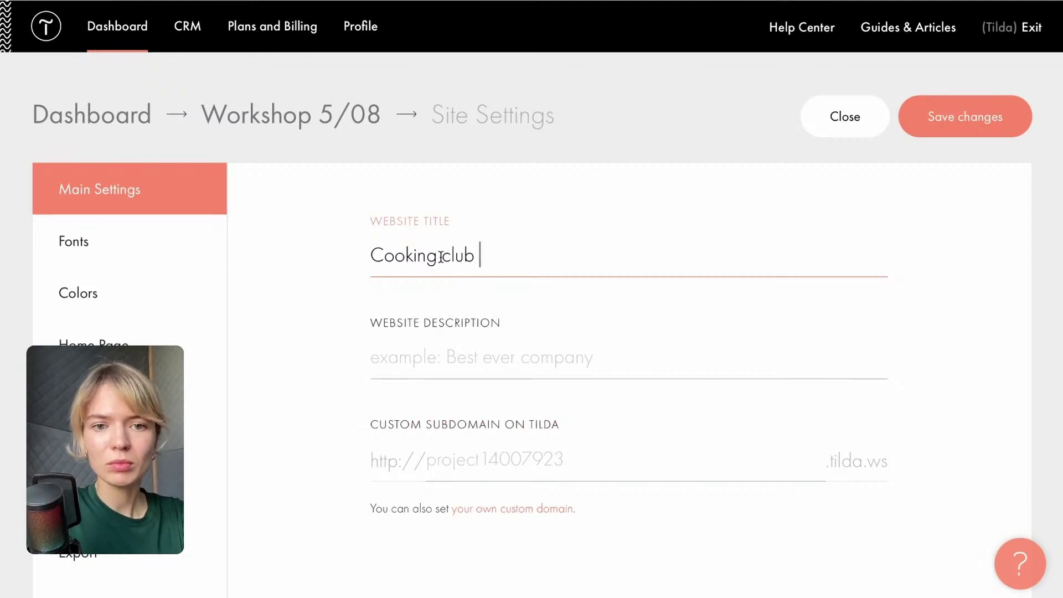
click(508, 449)
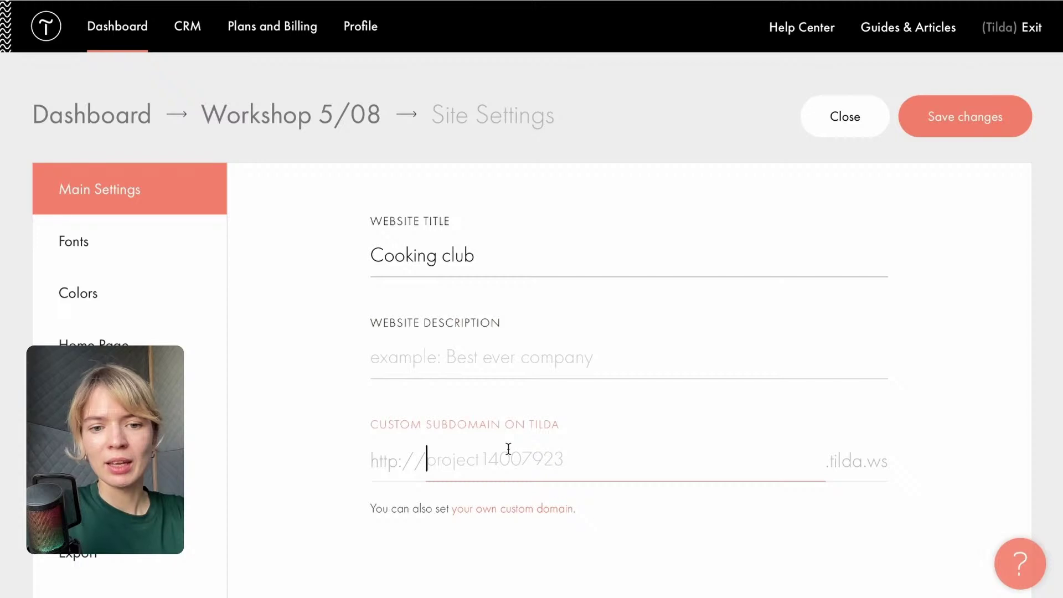
text(cookin)
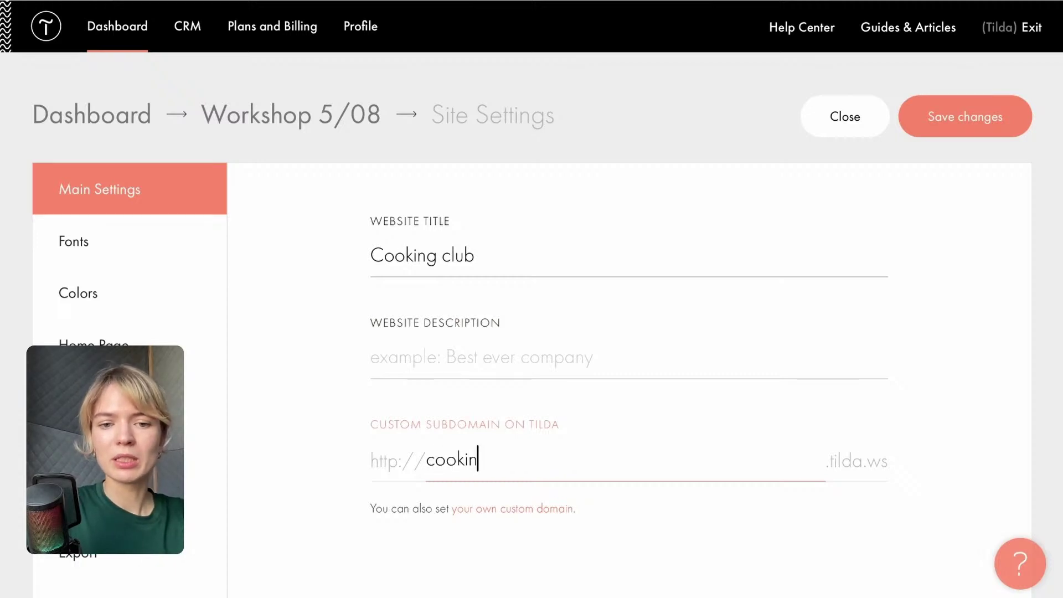
text(g-)
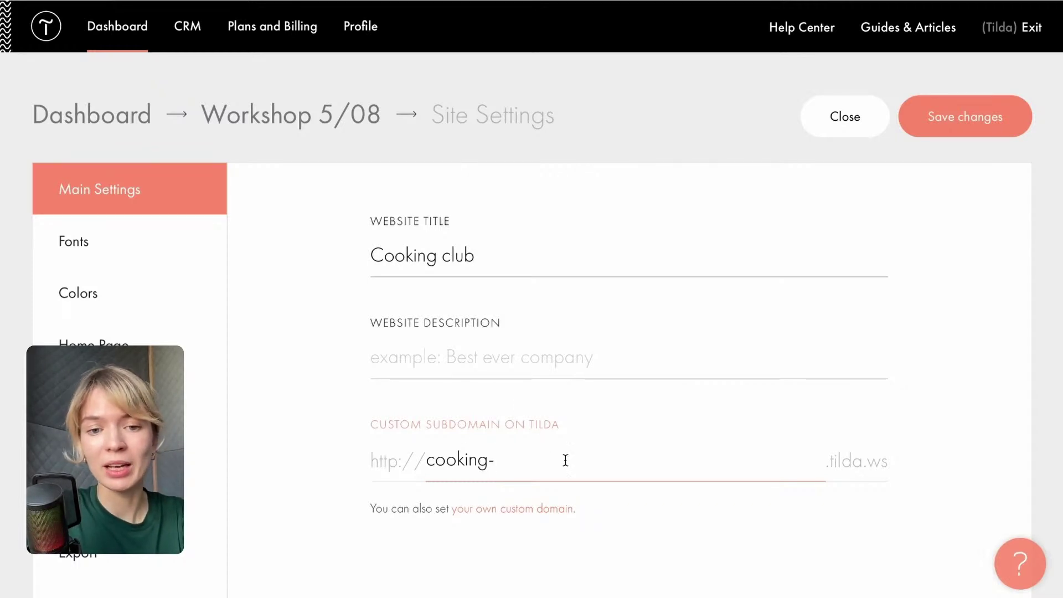
text(club)
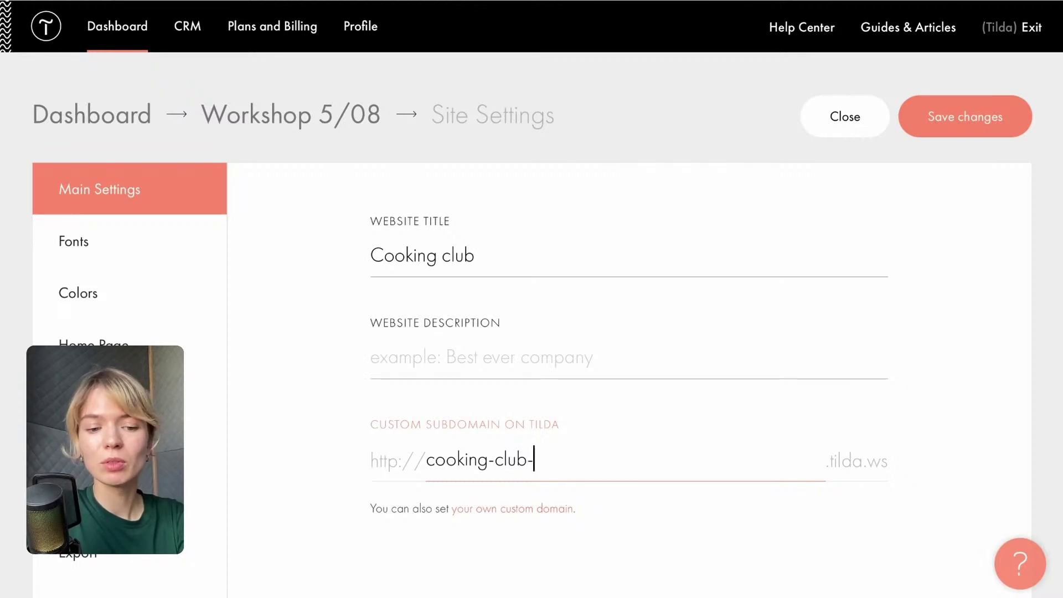
text(-123)
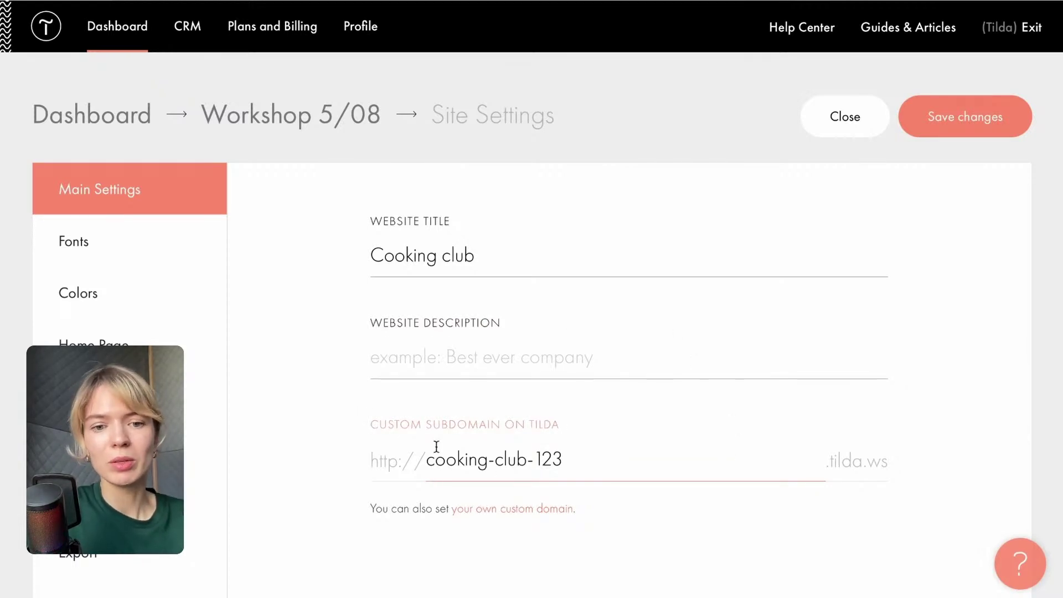
click(977, 129)
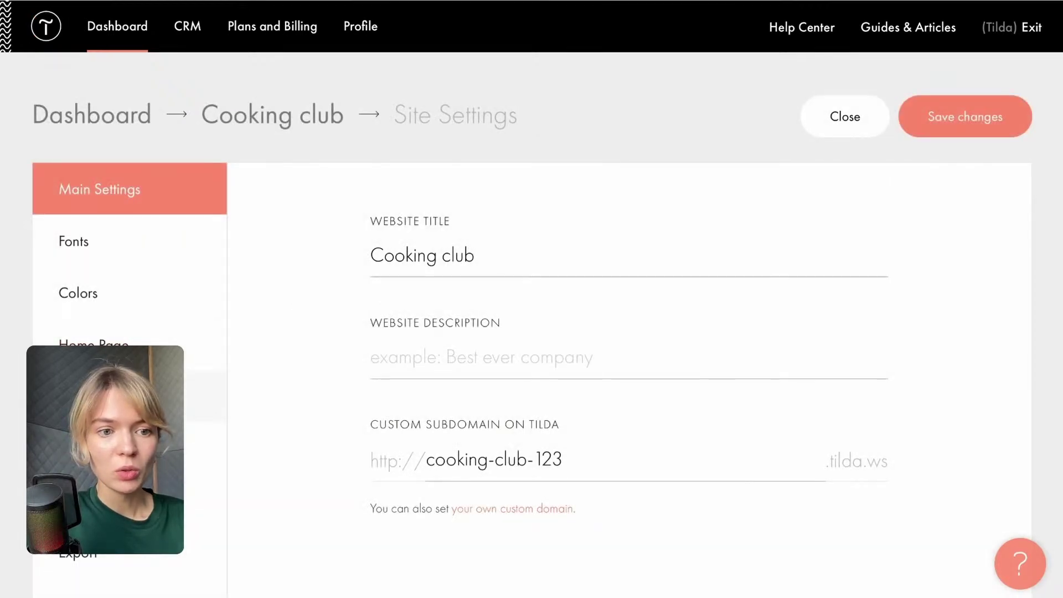
click(110, 396)
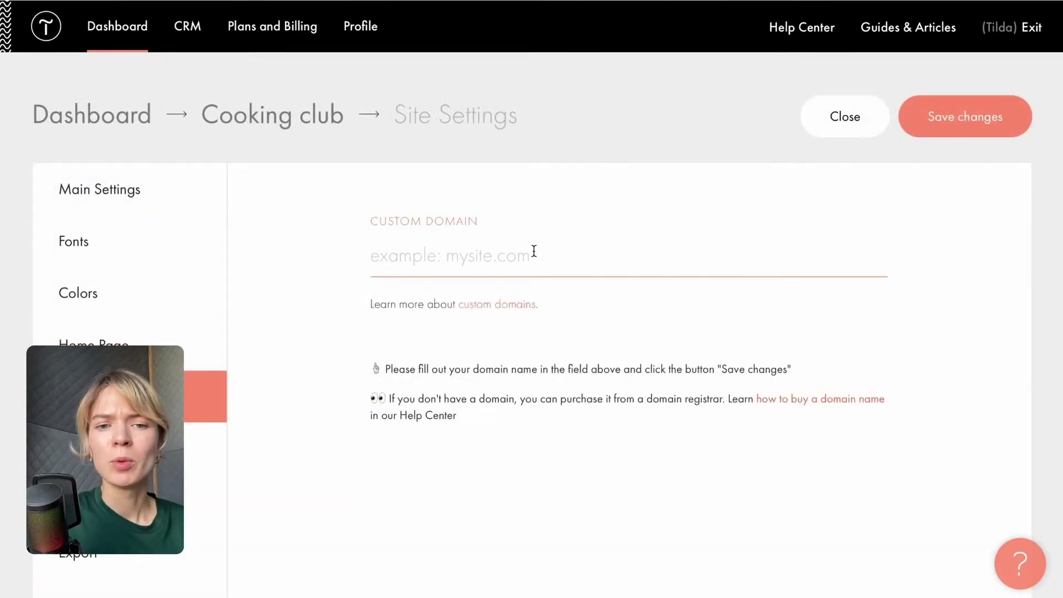
Choose the Roboto font pairing for the site's headings and body text.
click(567, 254)
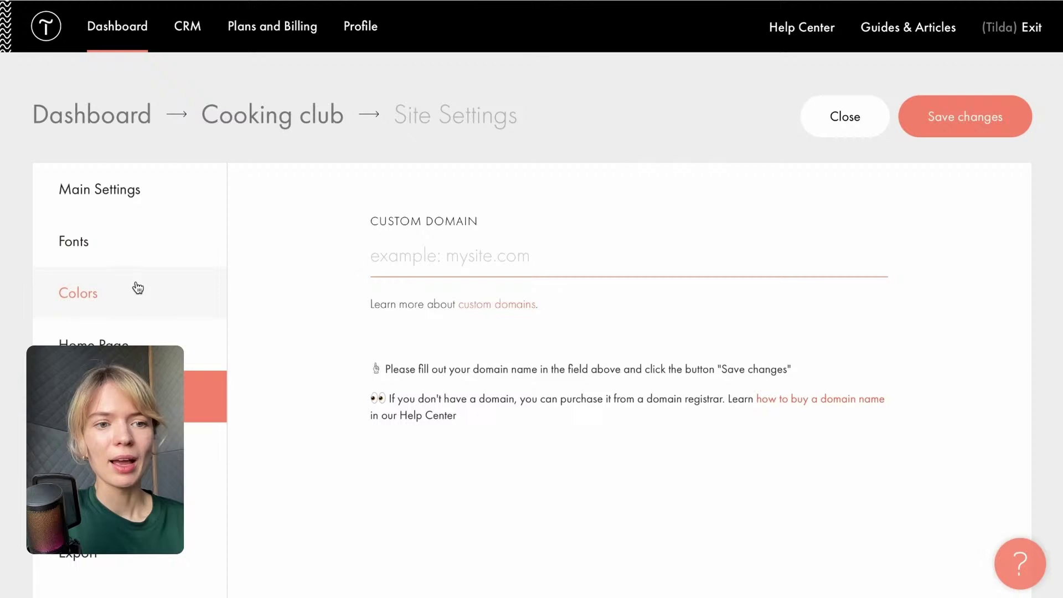
click(138, 252)
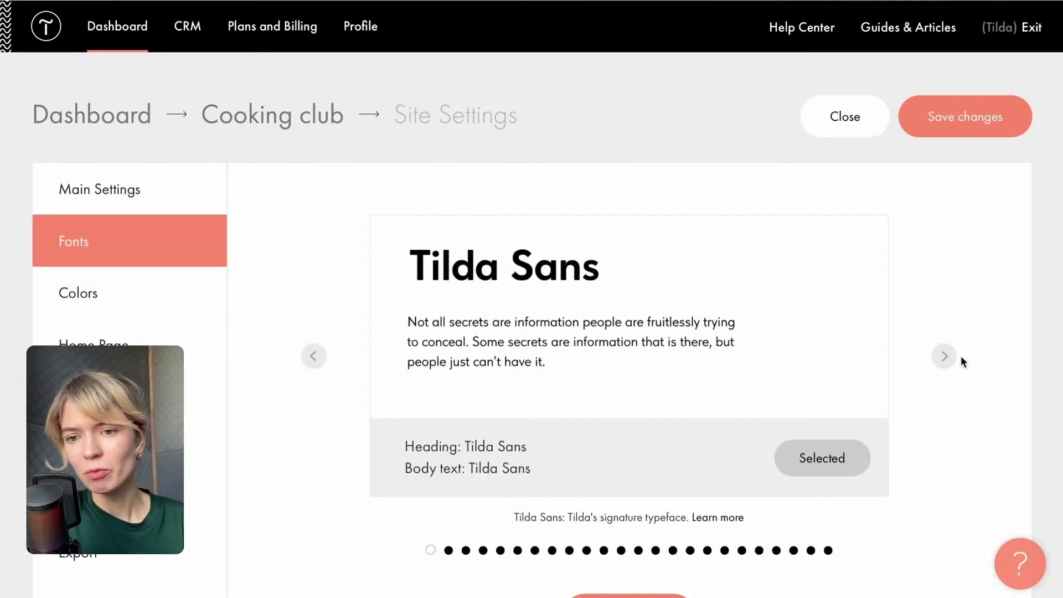
click(944, 355)
click(830, 462)
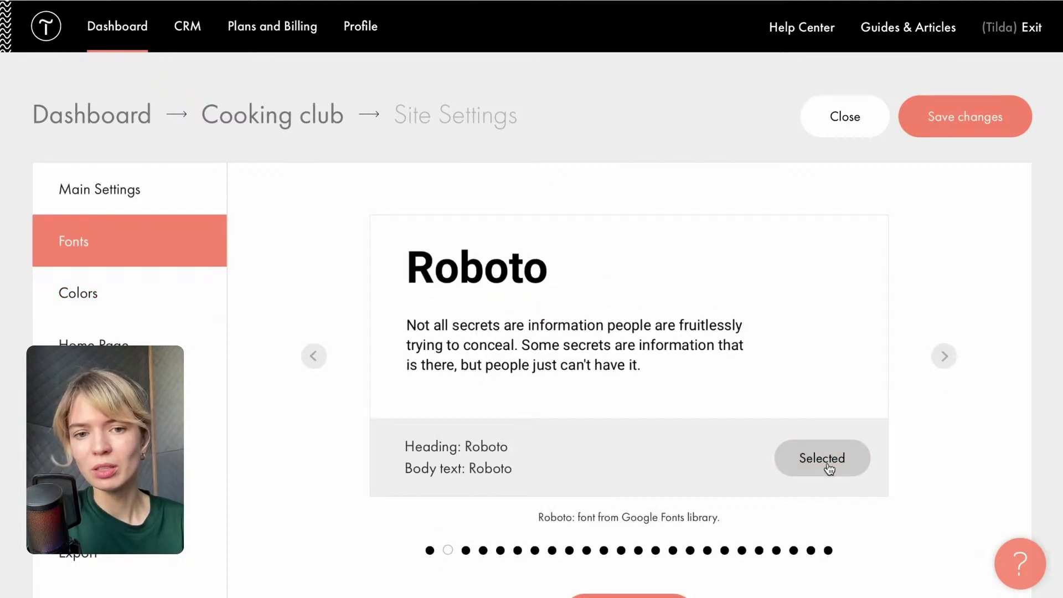
scroll(885, 369, down, 2)
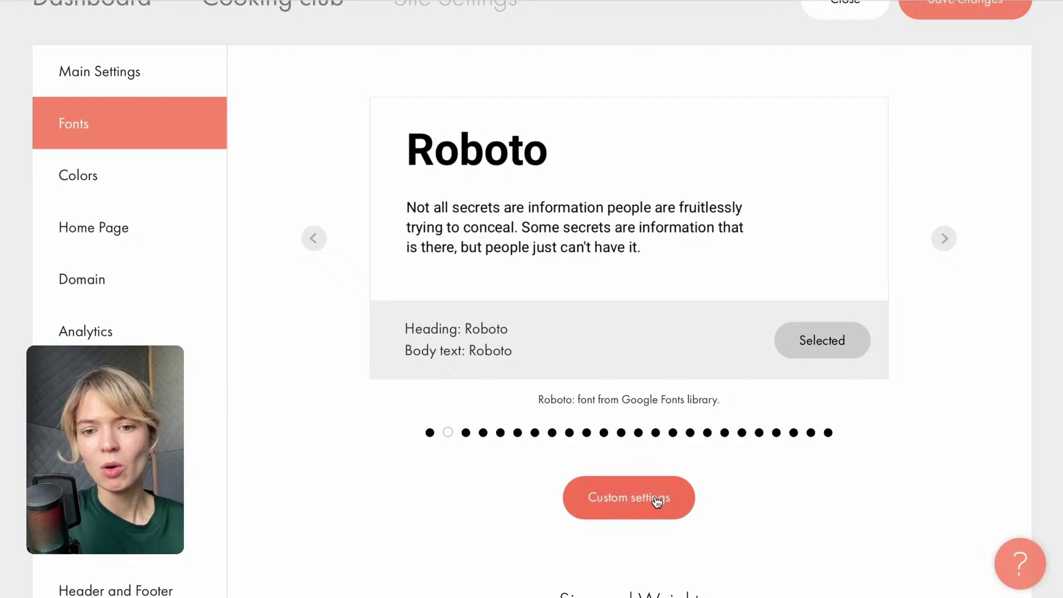
Set Open Sans from Google Fonts as the custom heading font.
click(650, 497)
click(537, 109)
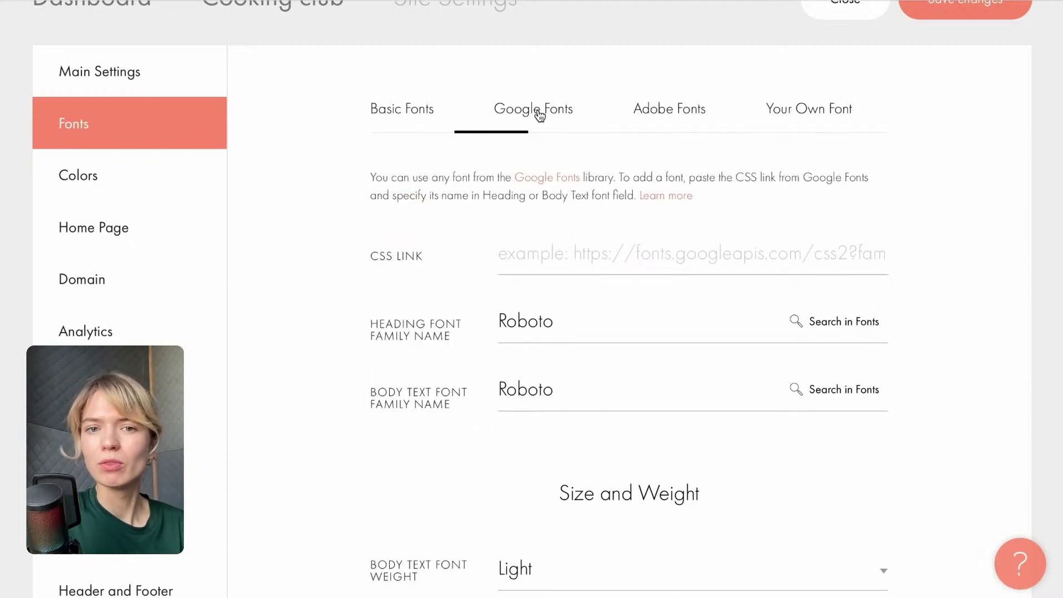
click(850, 323)
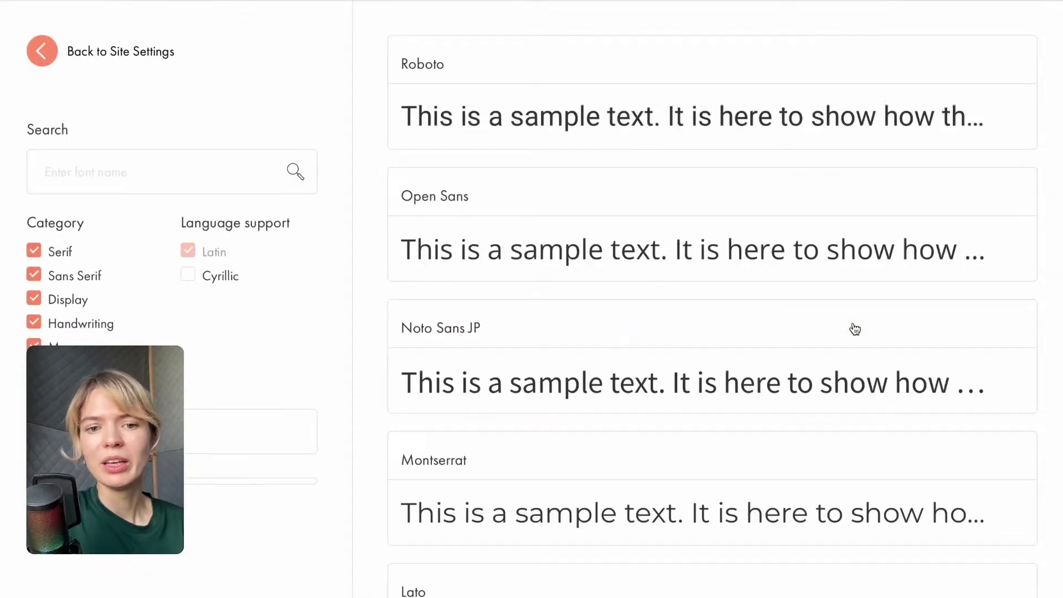
click(619, 231)
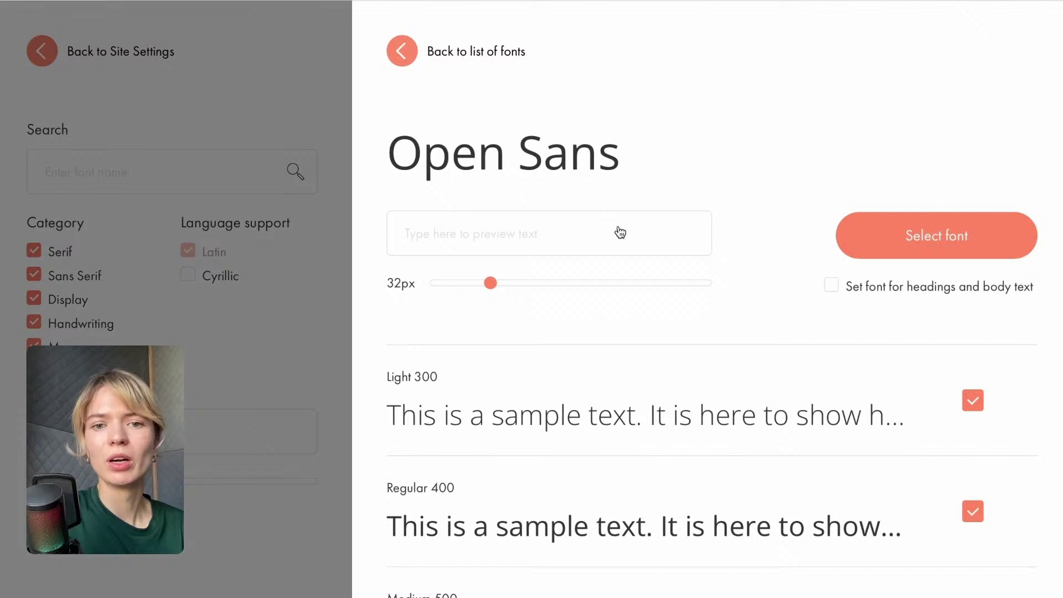
click(913, 229)
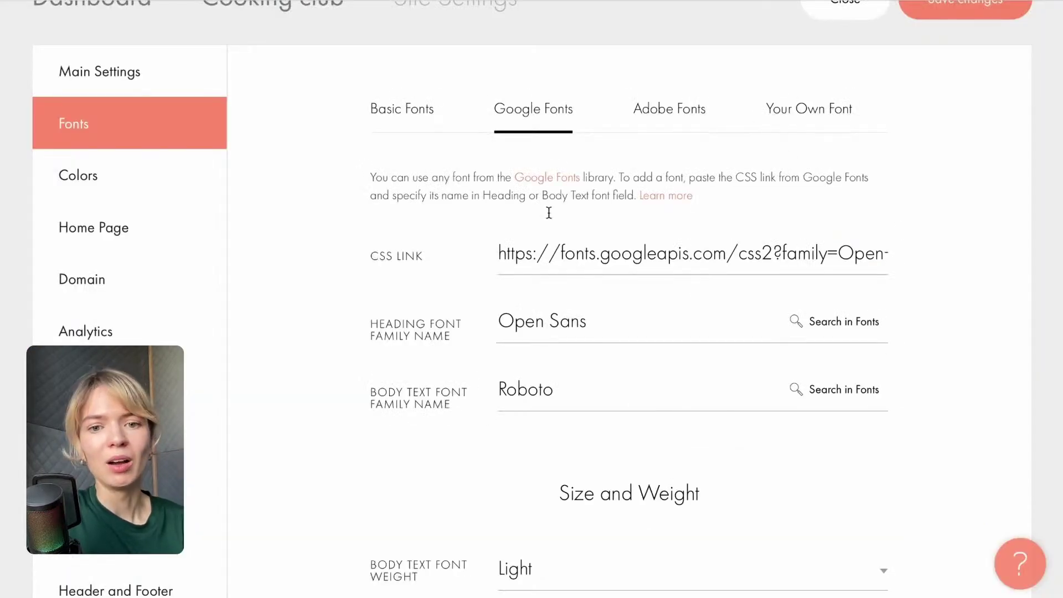
click(652, 390)
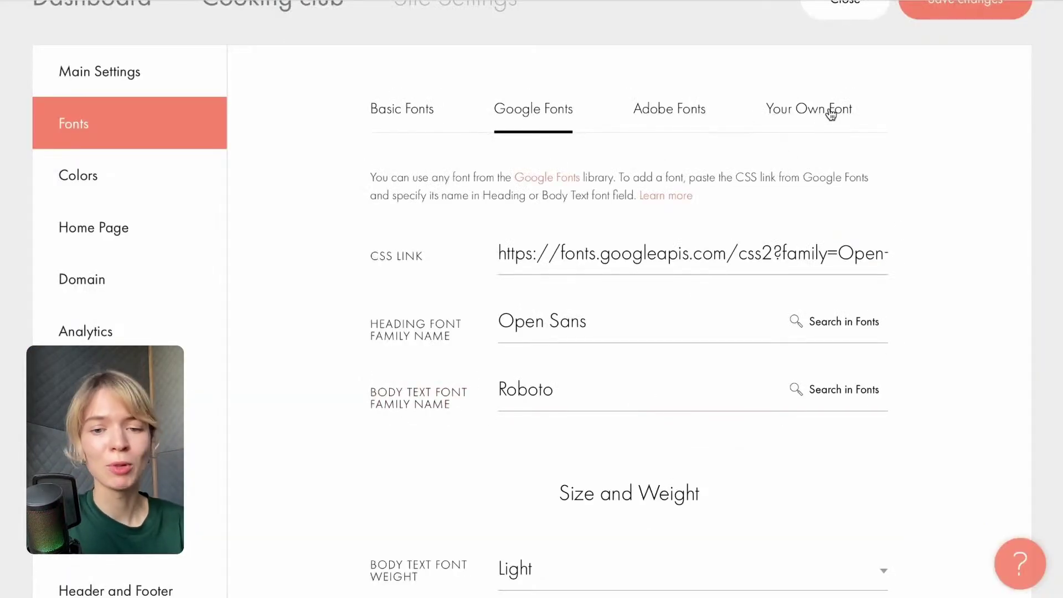
click(142, 177)
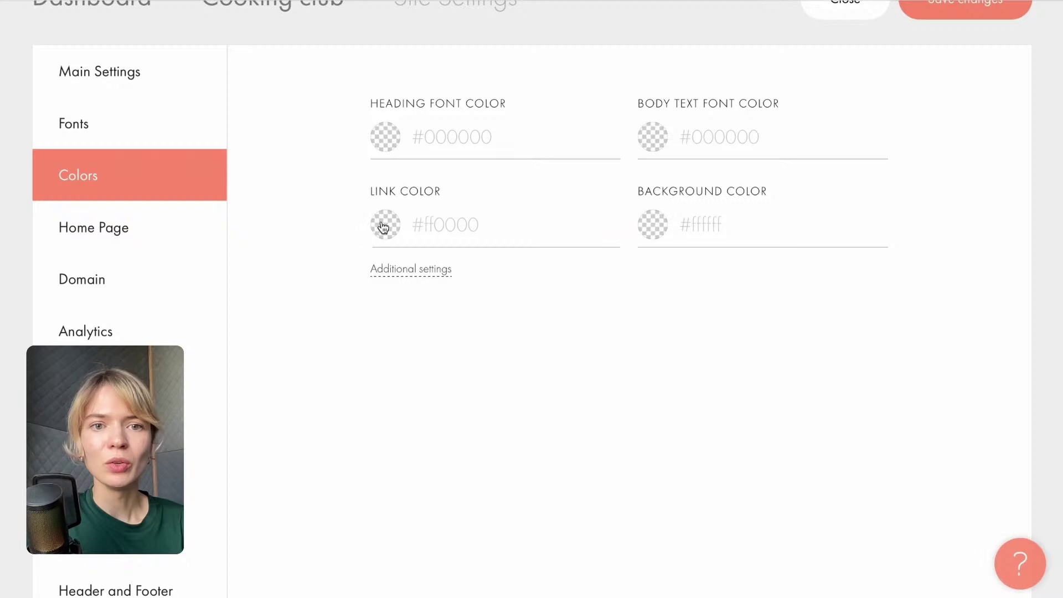
scroll(384, 224, up, 1)
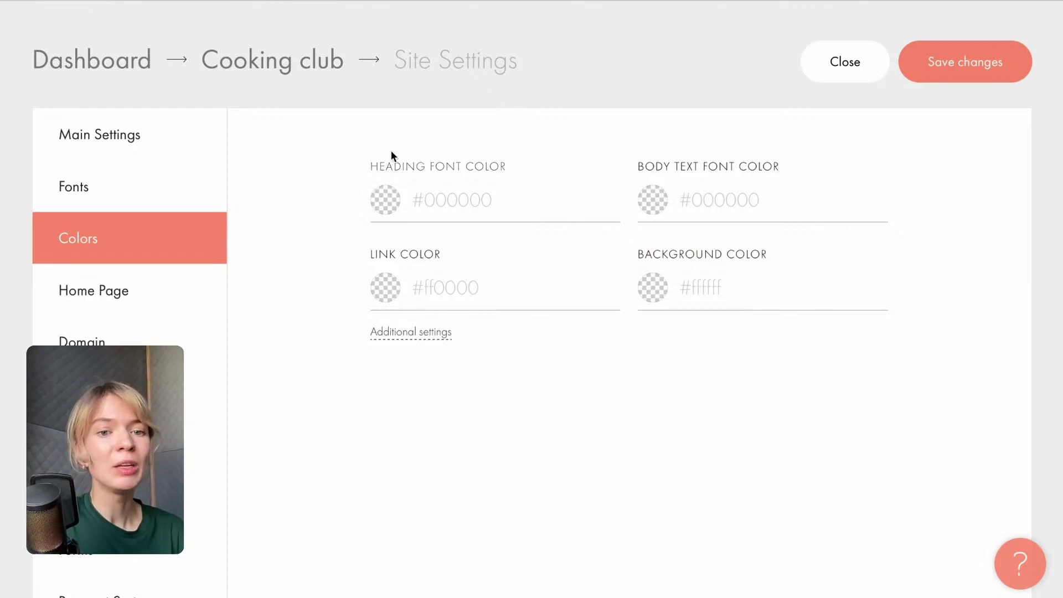
Look through the site's Analytics tracking options.
click(138, 393)
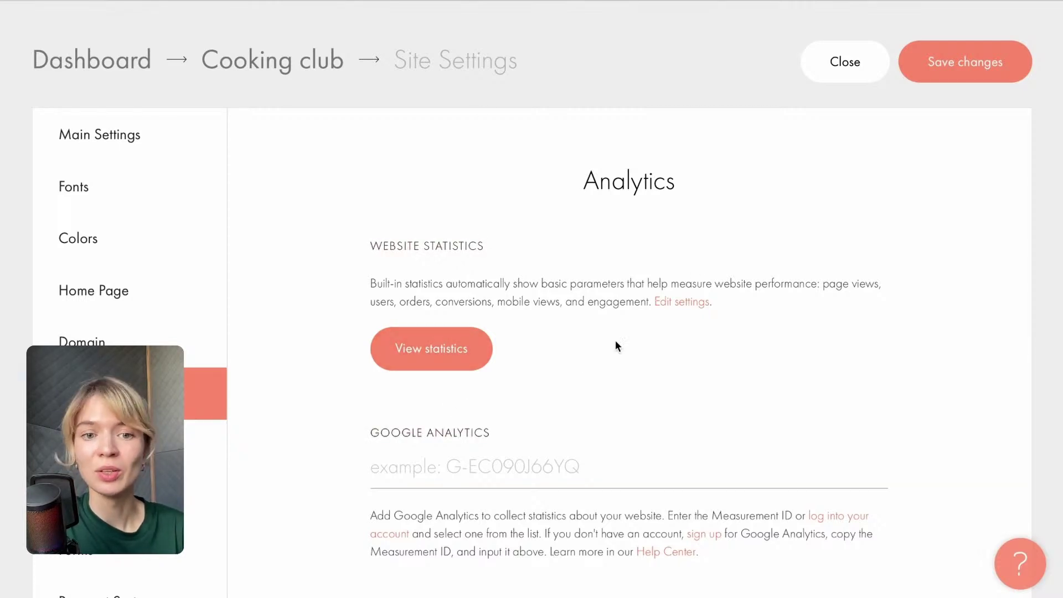
scroll(573, 357, down, 3)
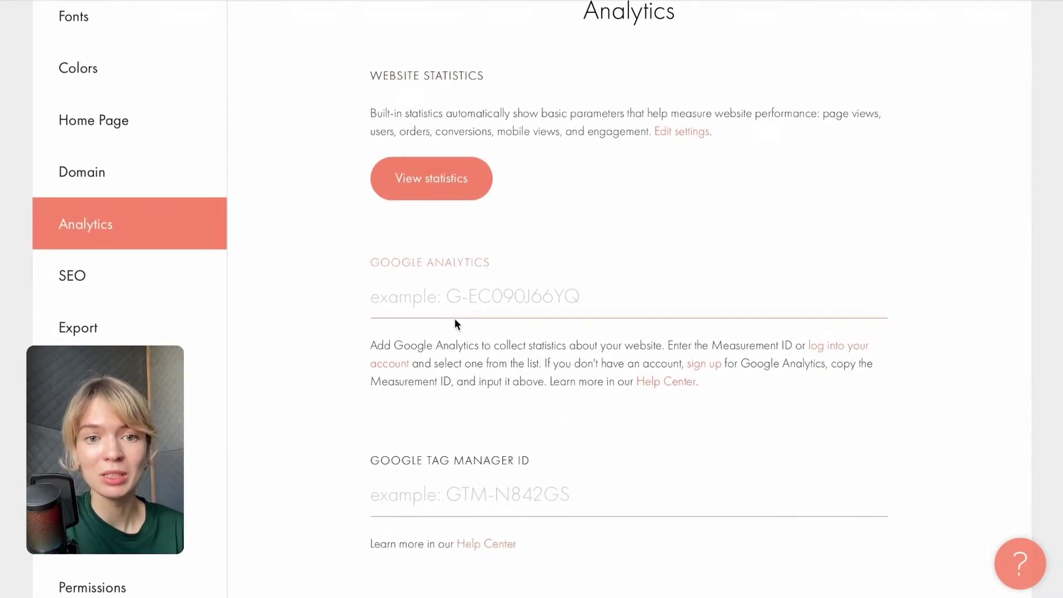
scroll(402, 287, down, 3)
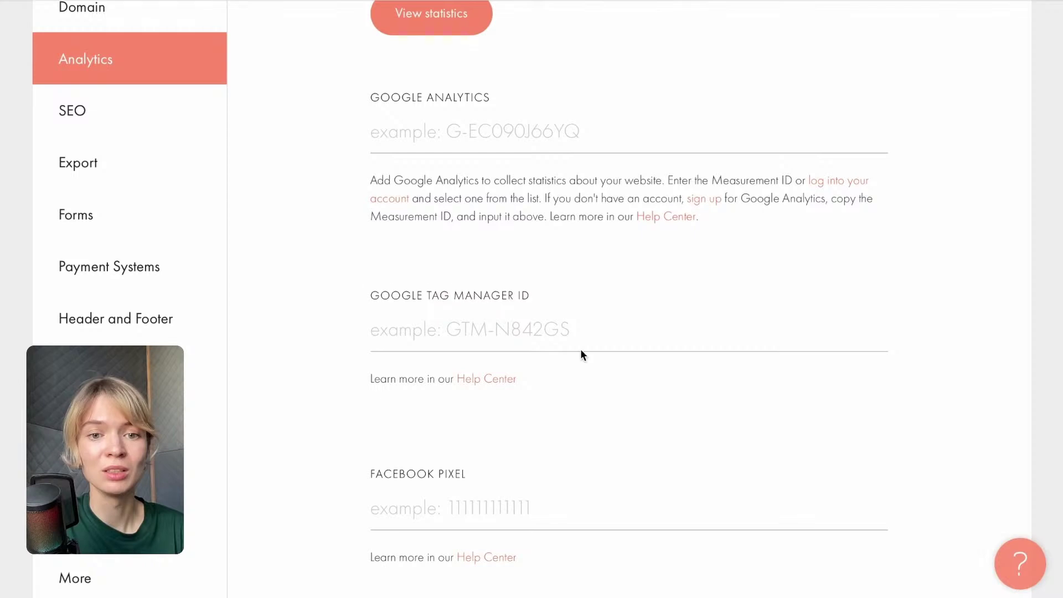
scroll(417, 337, down, 2)
scroll(493, 474, down, 3)
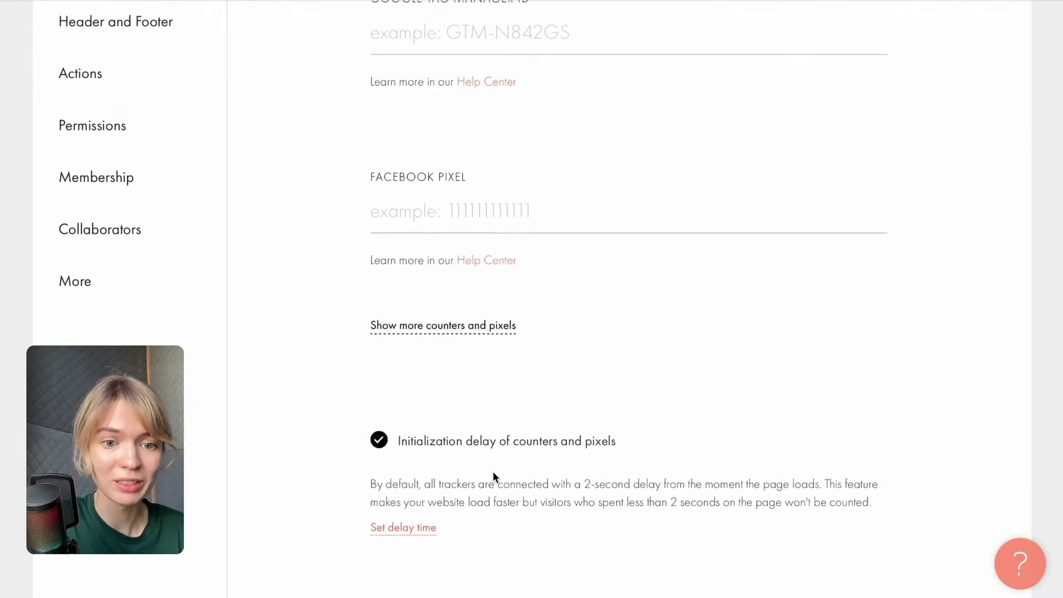
scroll(492, 474, up, 4)
scroll(493, 476, up, 1)
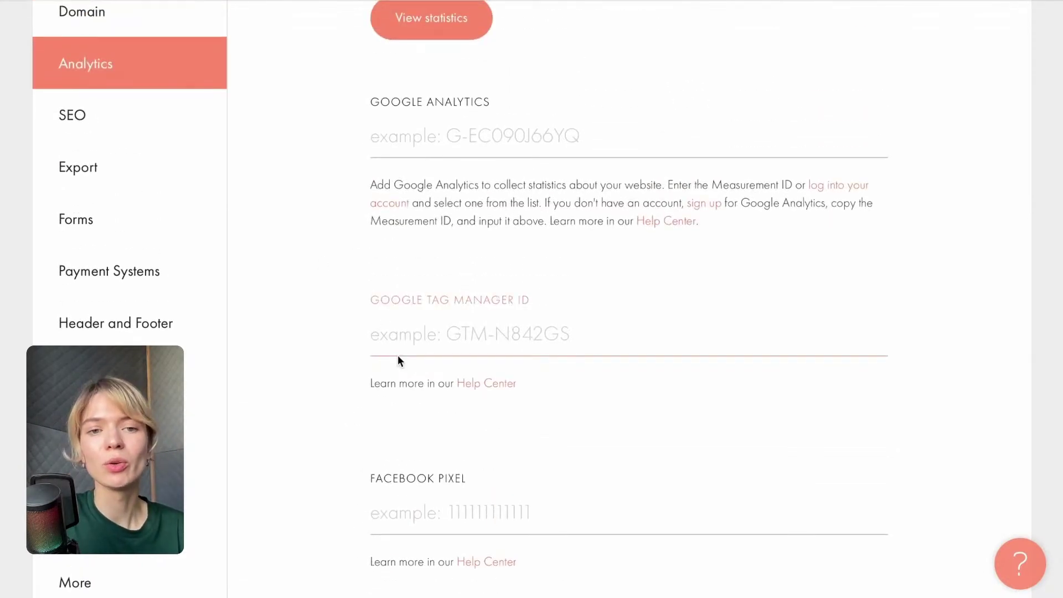
scroll(278, 314, up, 2)
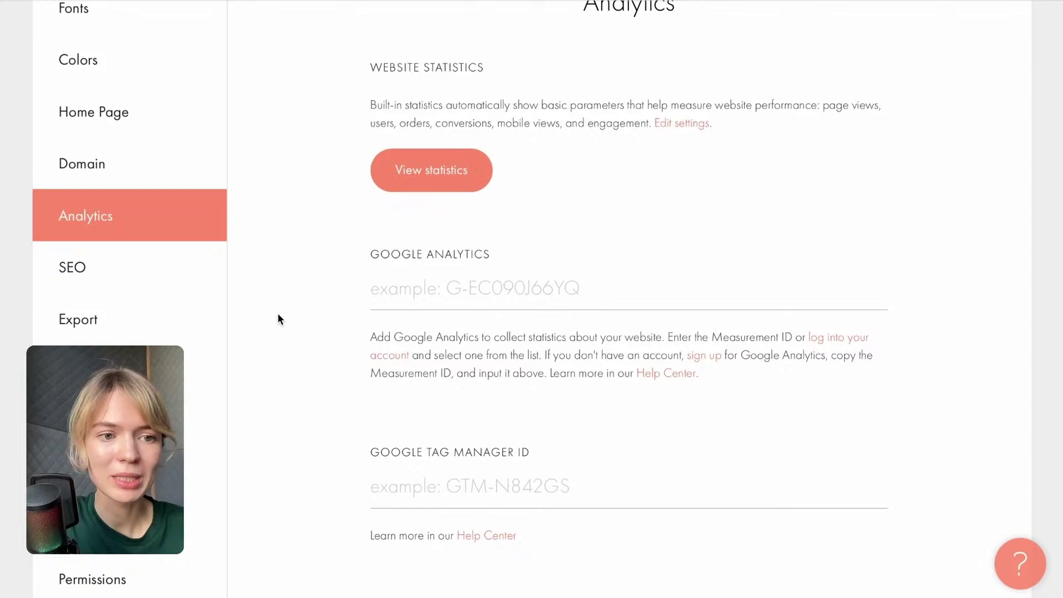
Review the SEO settings down to the SEO Assistant section.
click(155, 275)
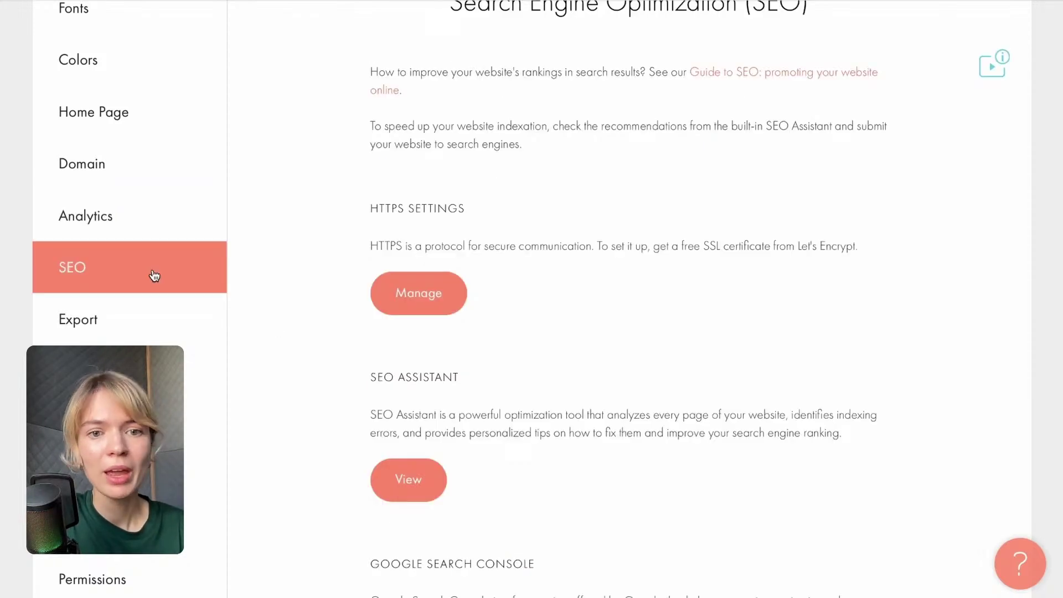
scroll(350, 343, up, 2)
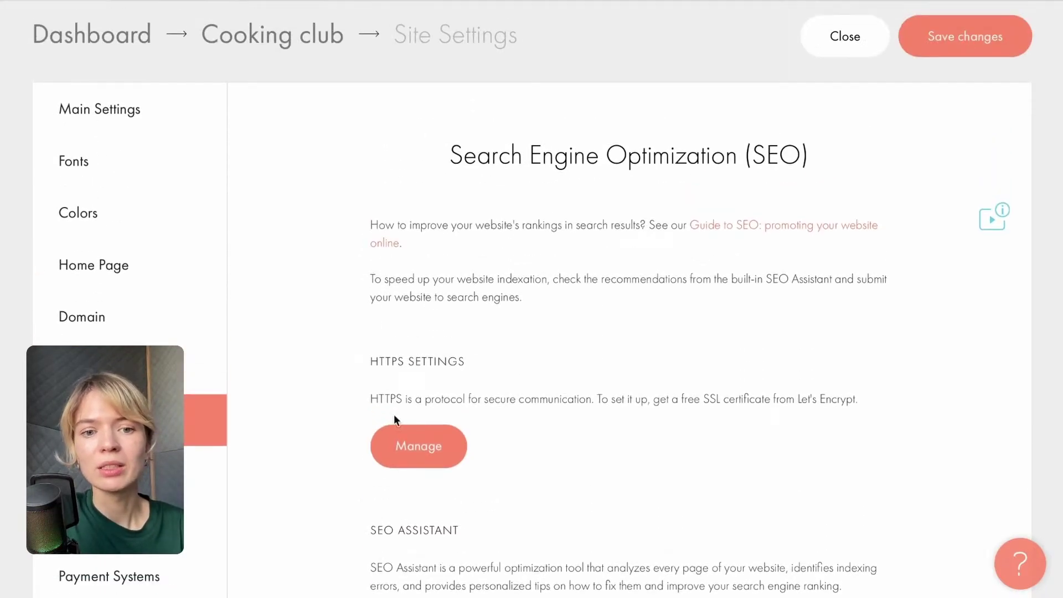
scroll(373, 469, down, 2)
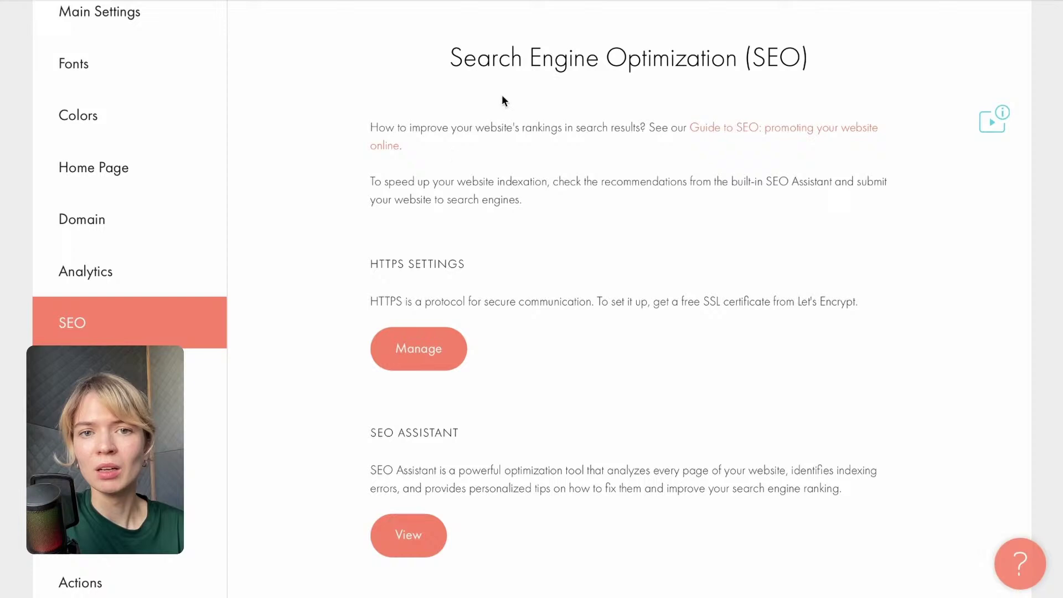
scroll(501, 94, up, 1)
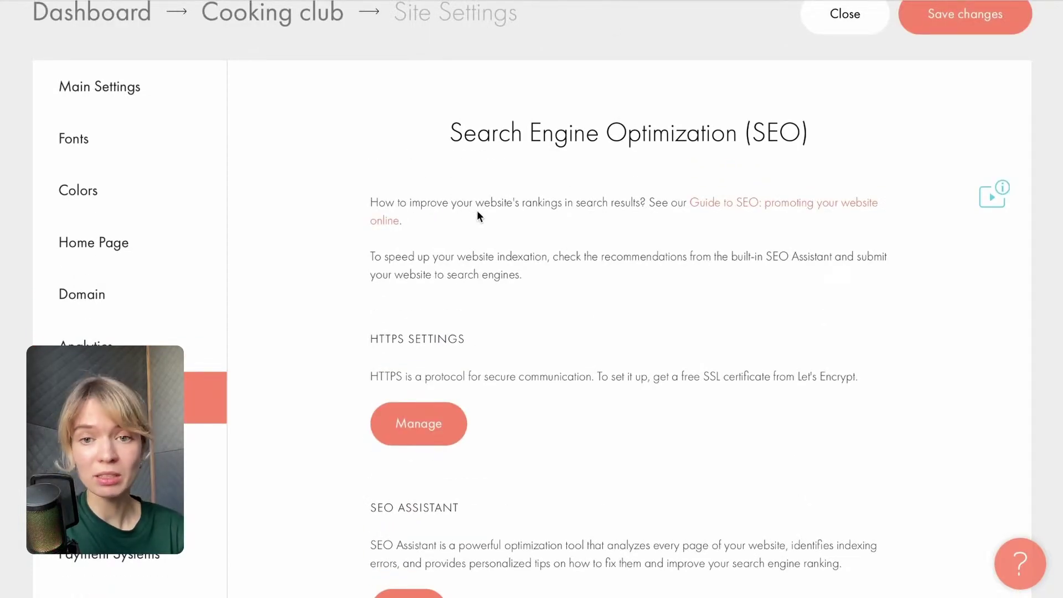
scroll(665, 243, down, 4)
scroll(587, 344, down, 1)
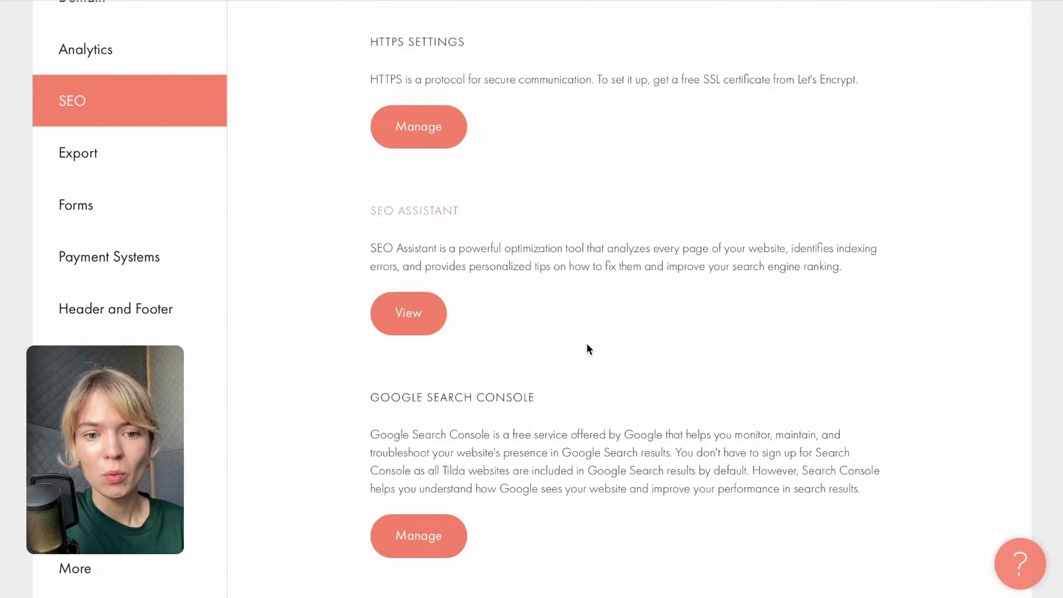
click(414, 321)
scroll(293, 501, down, 3)
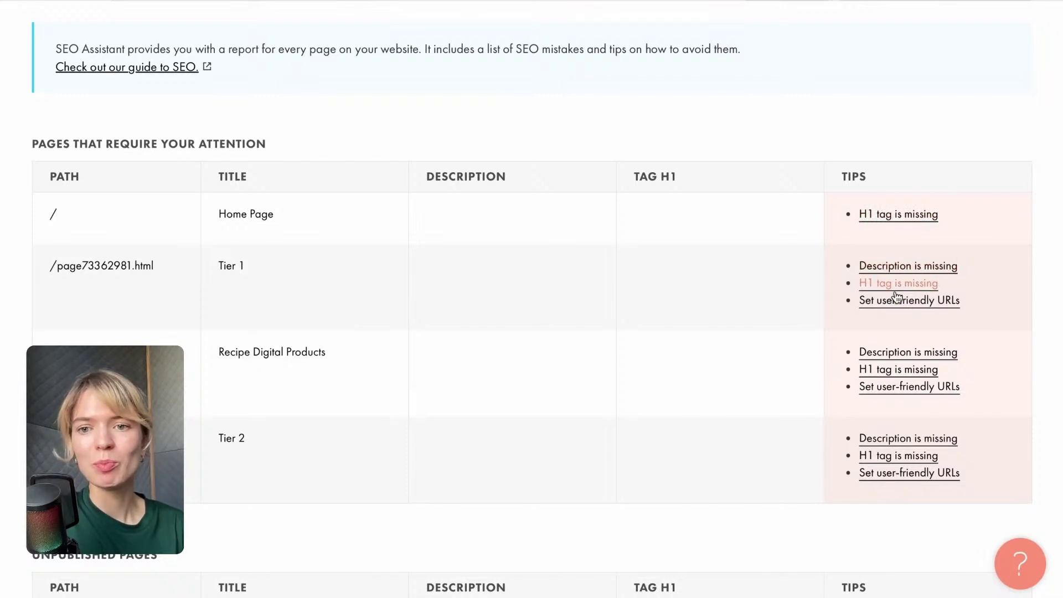
scroll(917, 396, up, 1)
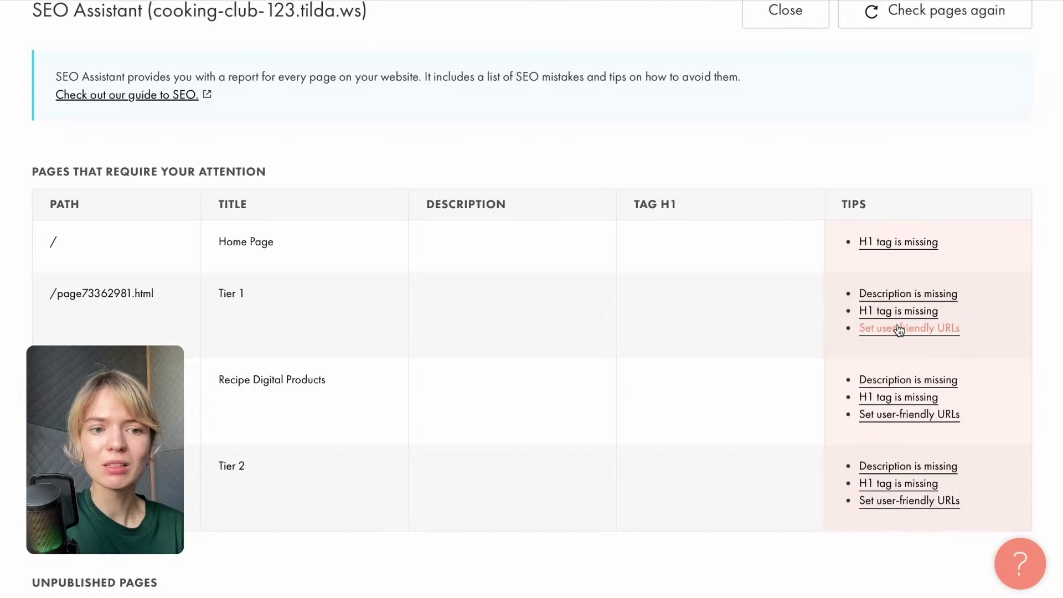
scroll(930, 293, up, 1)
scroll(697, 268, up, 2)
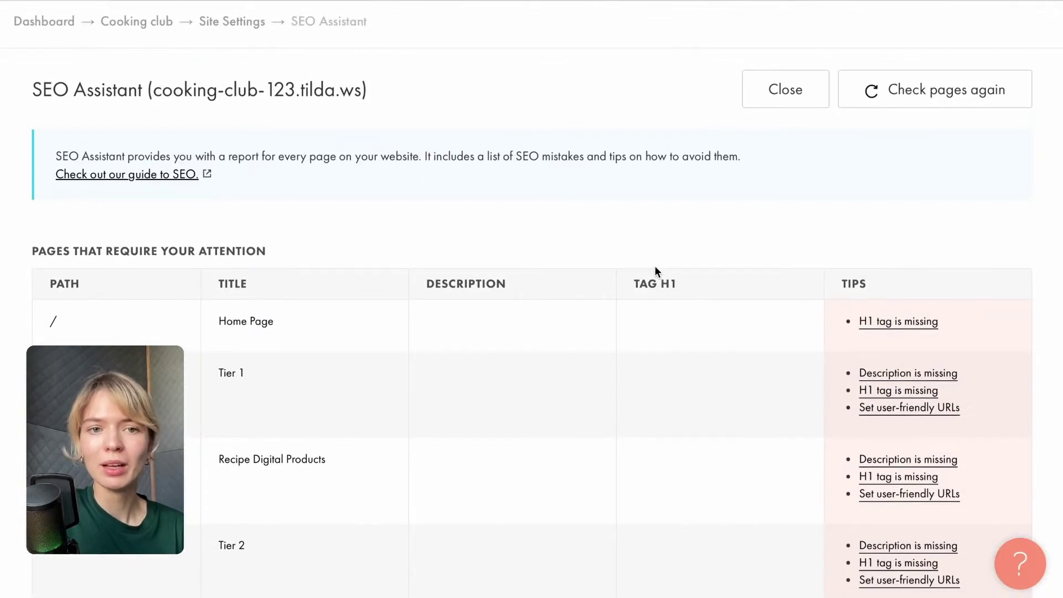
click(244, 26)
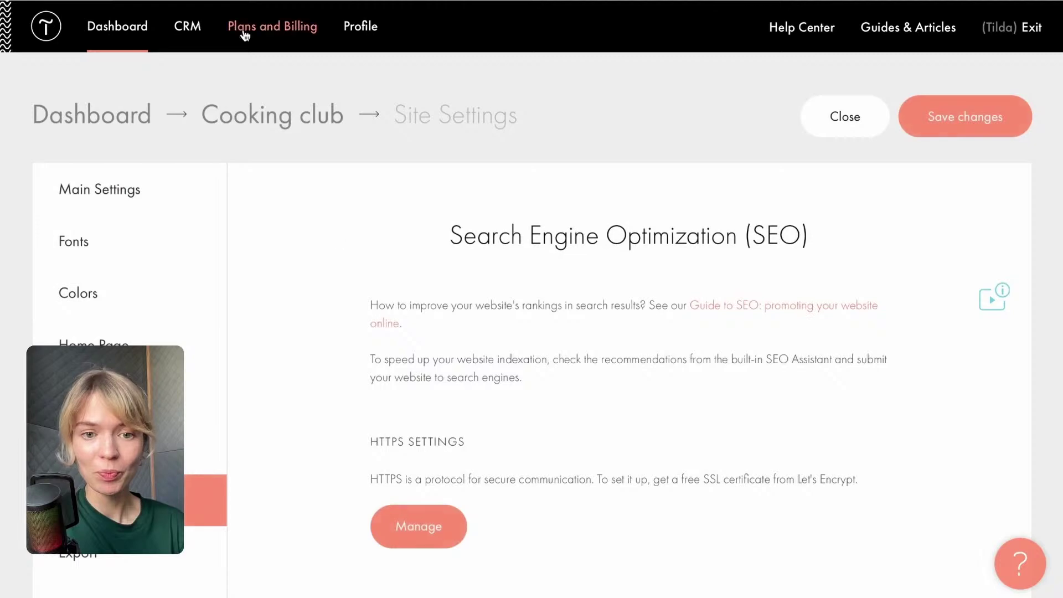
scroll(424, 357, down, 5)
scroll(423, 358, down, 5)
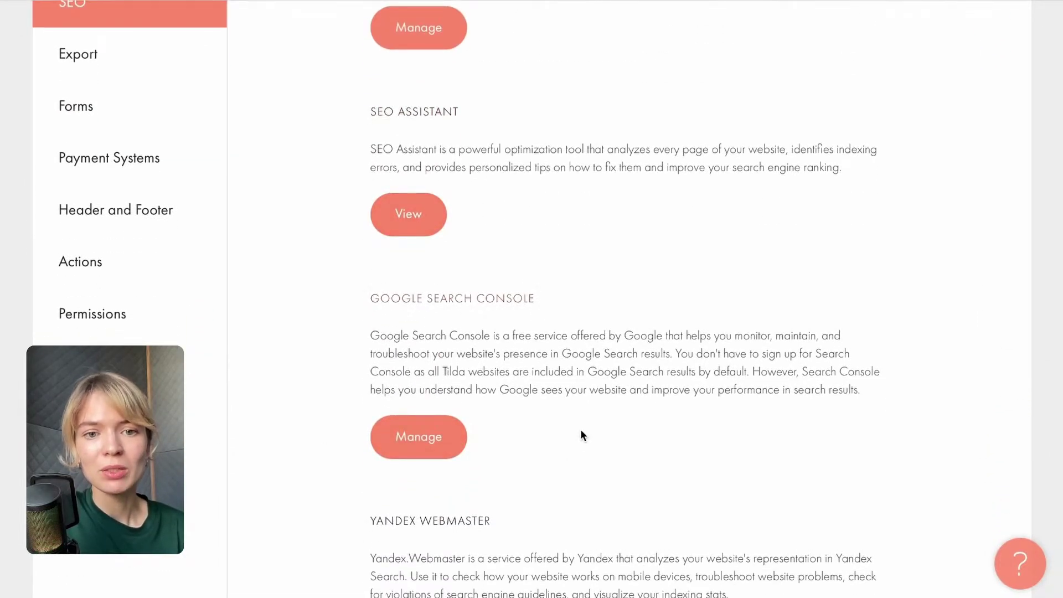
scroll(418, 451, up, 2)
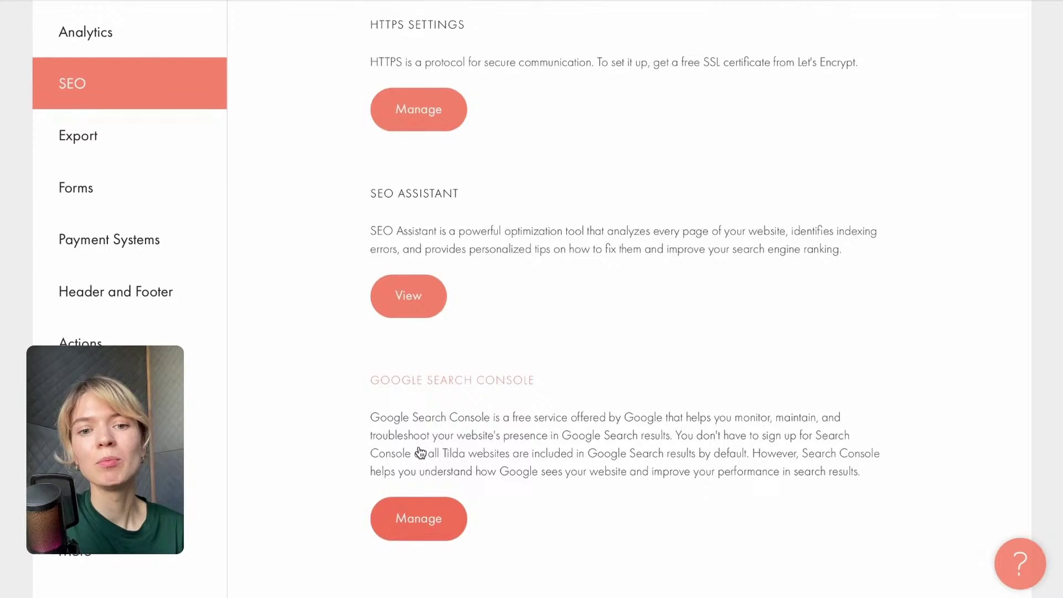
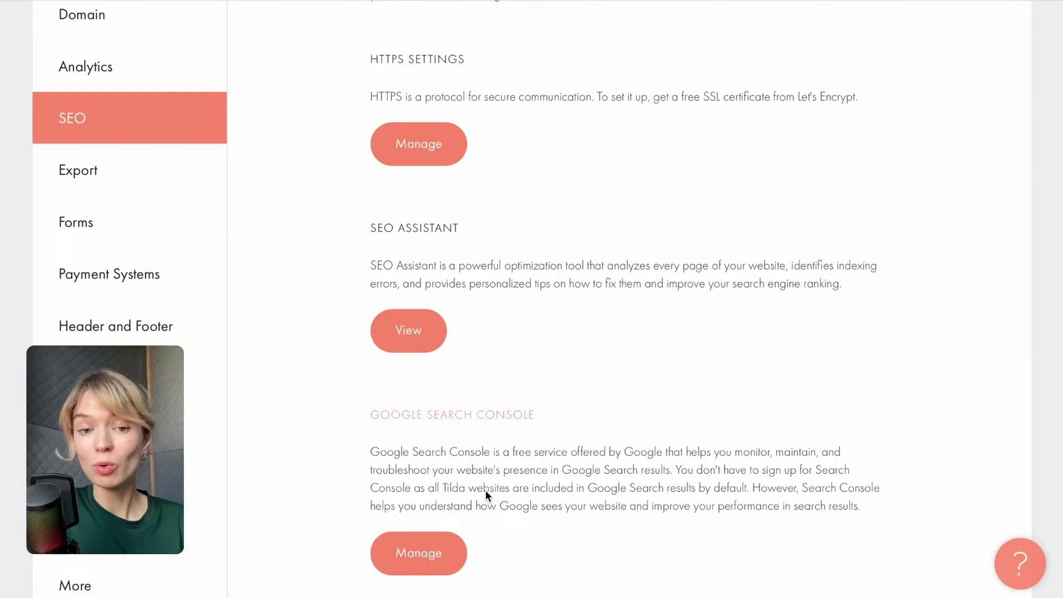
Under SEO > WWW, HTTPS Redirects, choose 'Redirect from HTTP to HTTPS' and save it.
scroll(480, 387, up, 3)
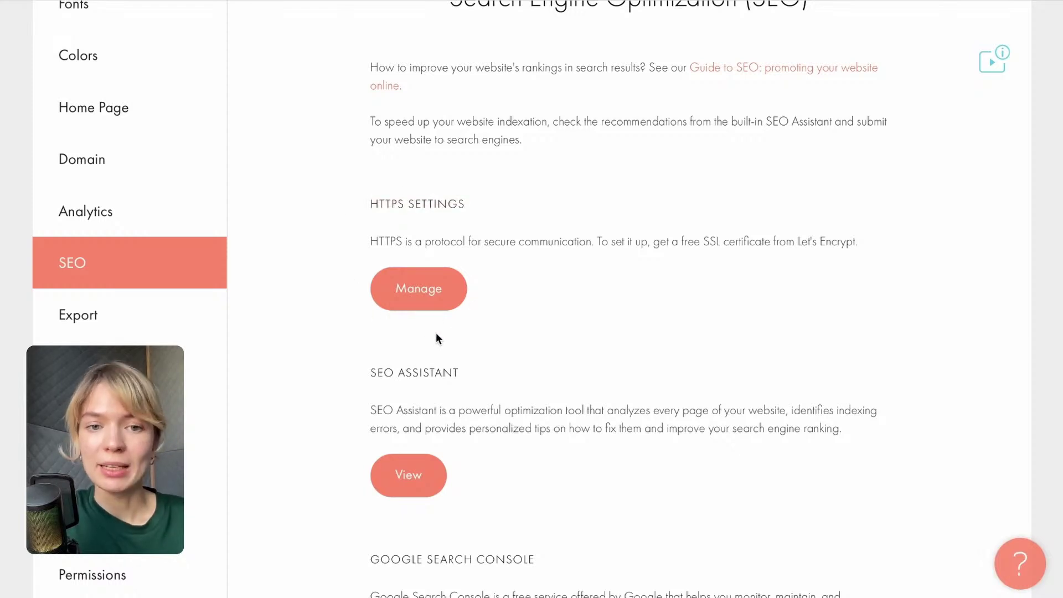
click(435, 293)
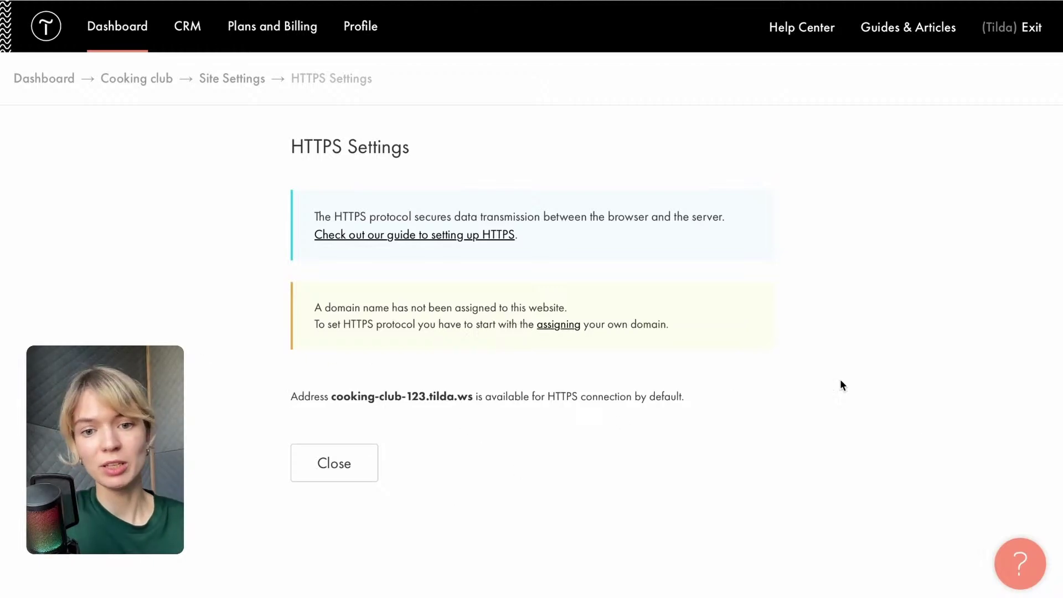
click(230, 79)
scroll(328, 453, down, 15)
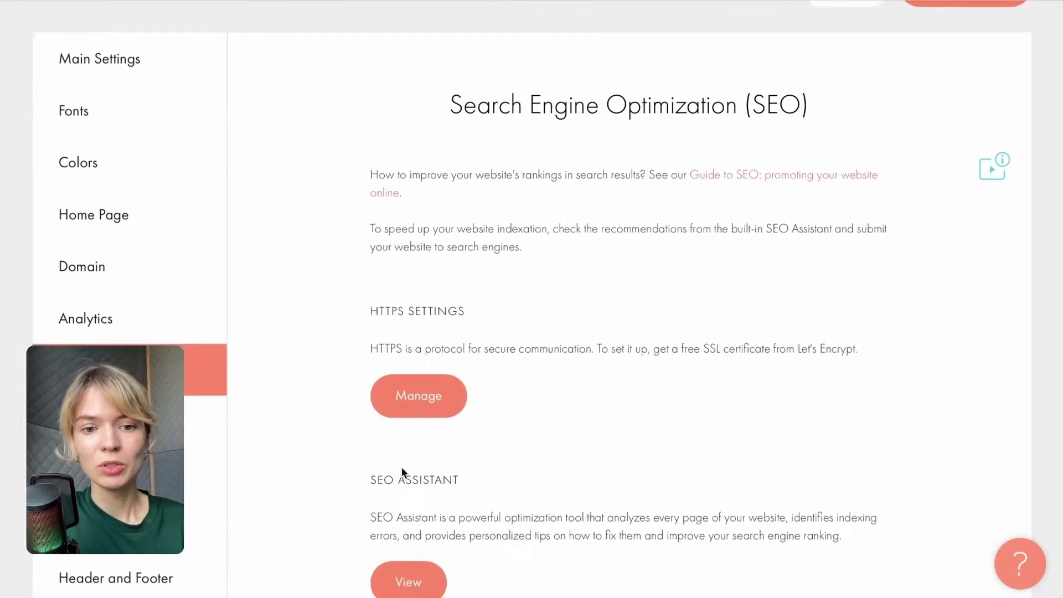
scroll(401, 468, down, 5)
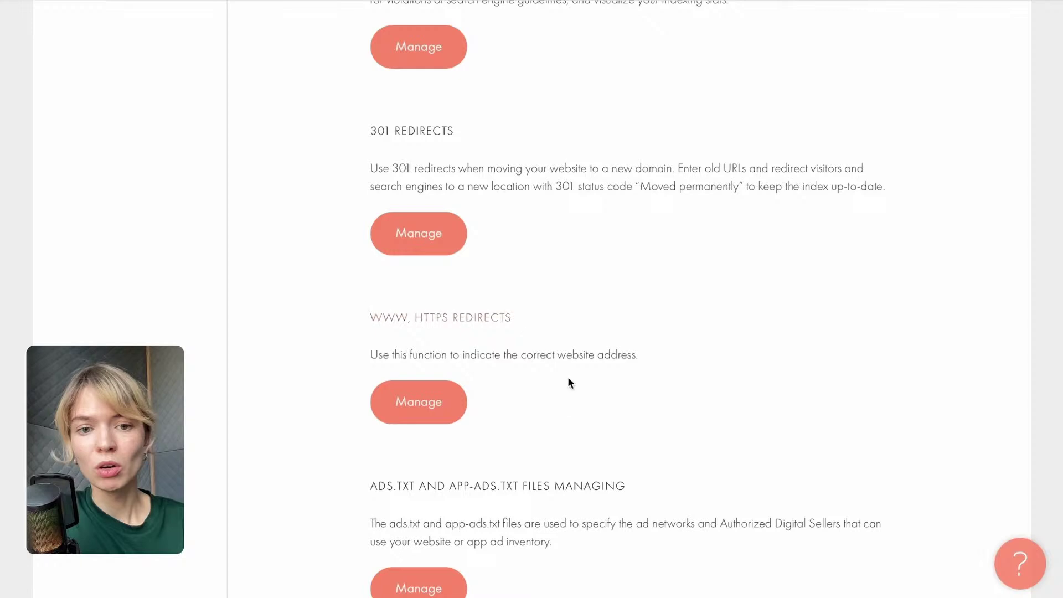
click(427, 401)
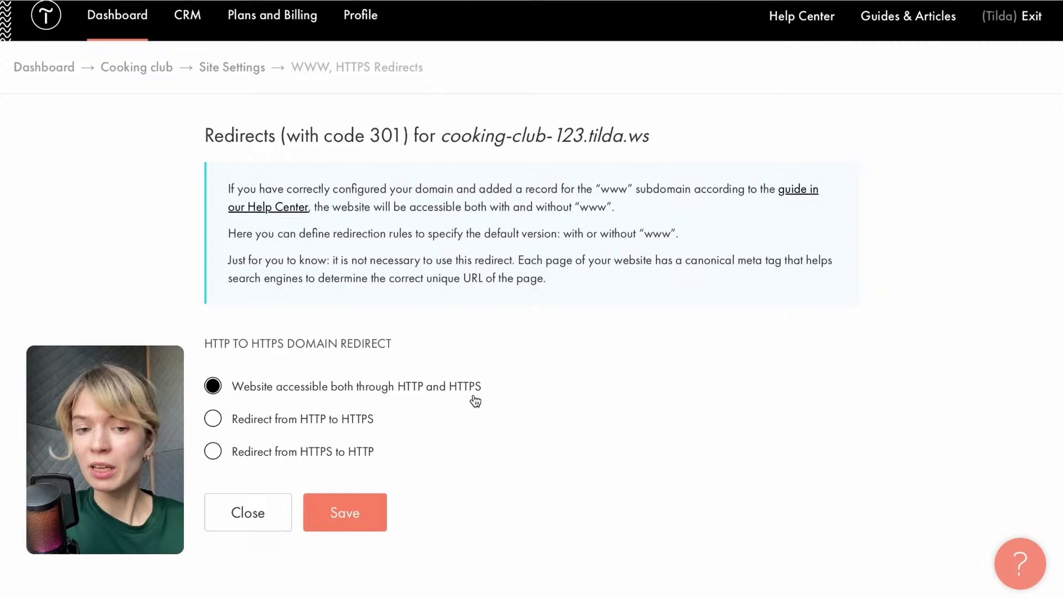
click(210, 421)
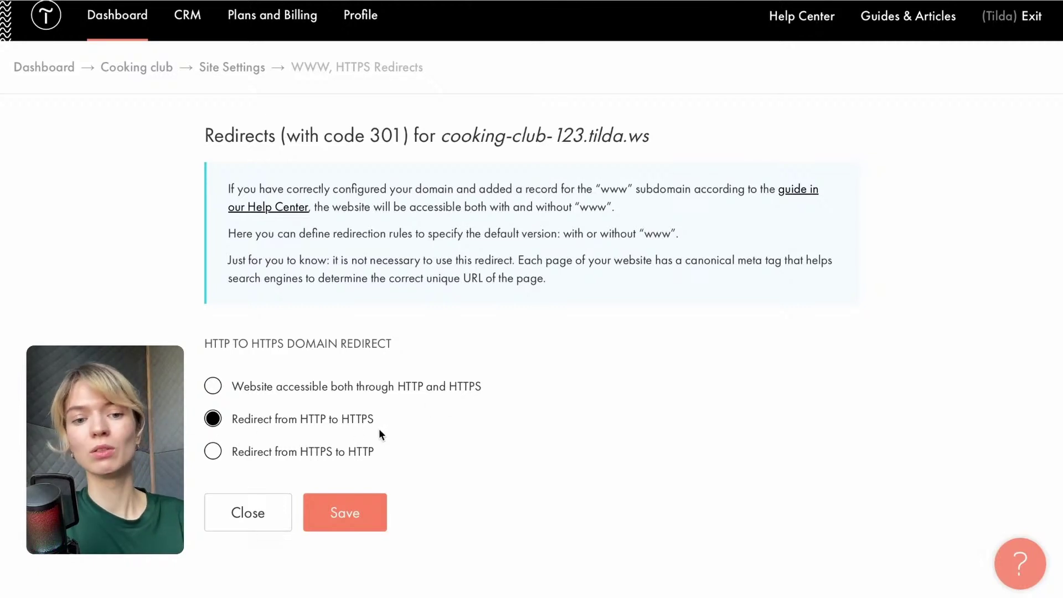
click(346, 519)
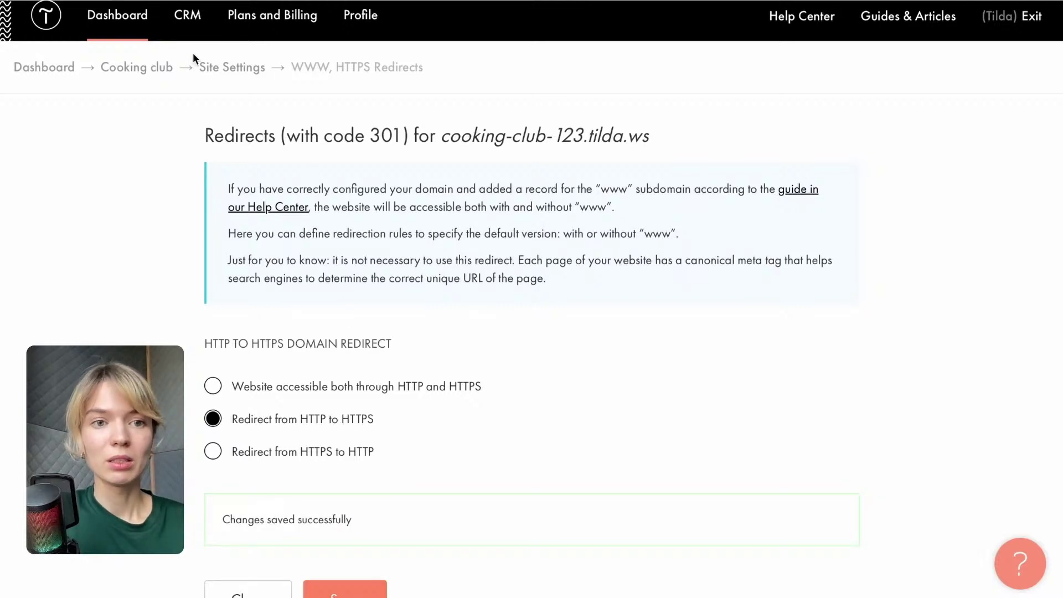
click(235, 67)
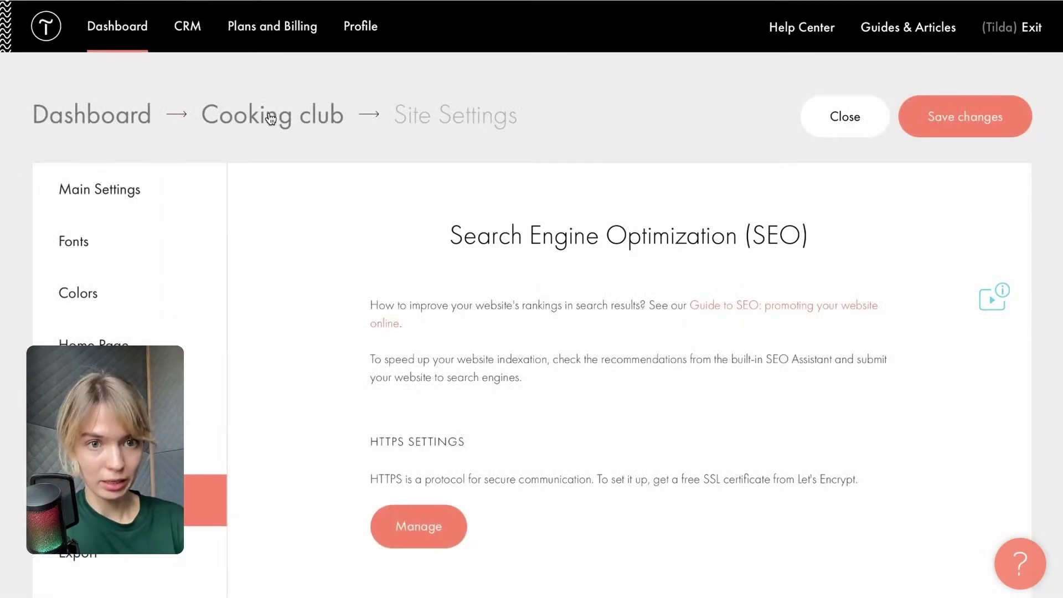
Rename the Home Page title to 'Cooking club members' in its page settings.
click(270, 114)
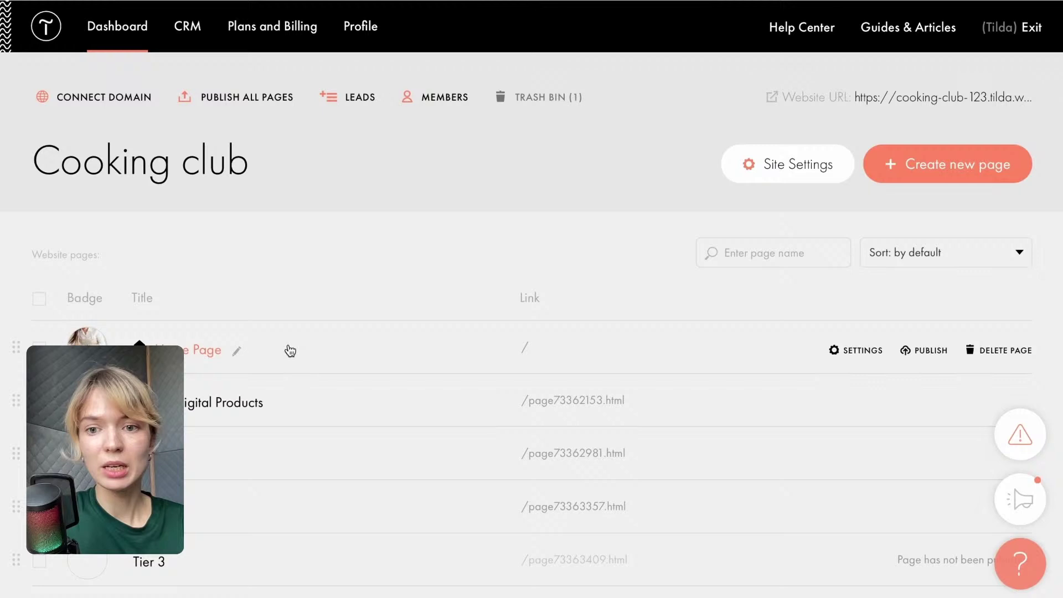
click(855, 351)
drag(405, 253, 211, 252)
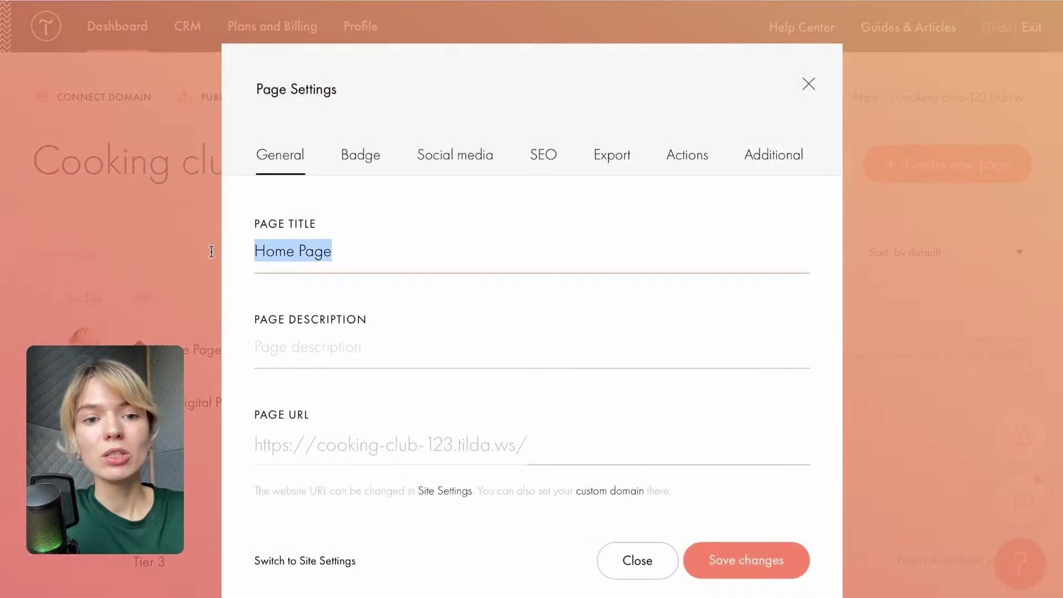
text(V)
key(BackSpace)
text(C)
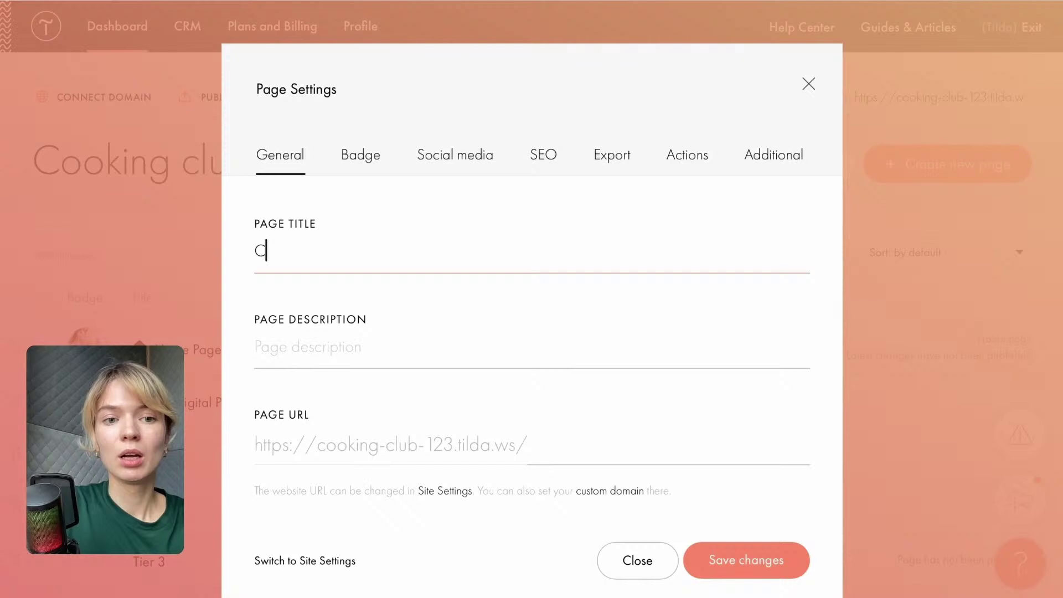
text(ooking )
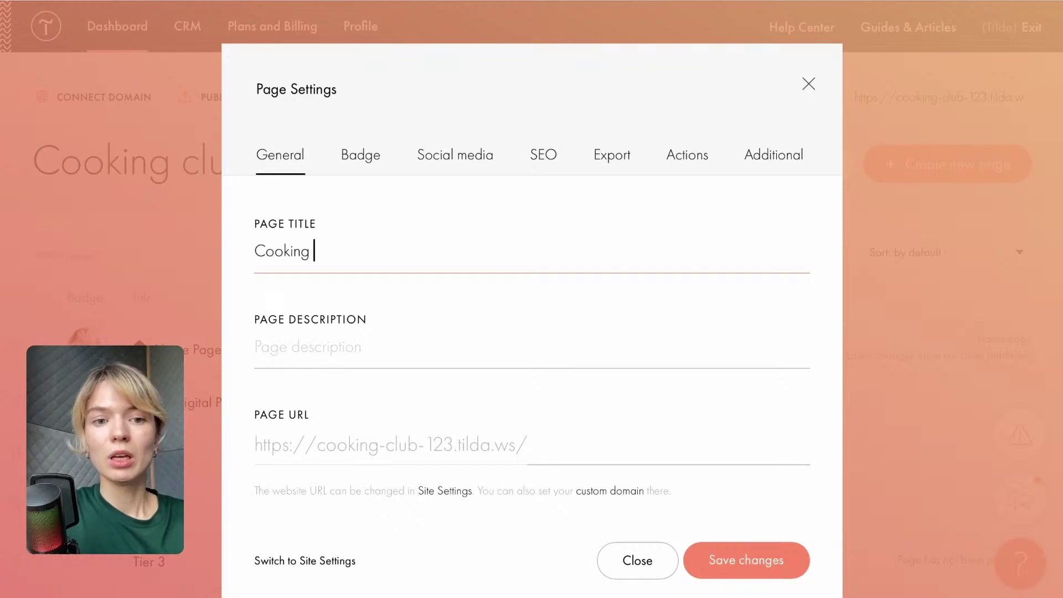
text(club mem)
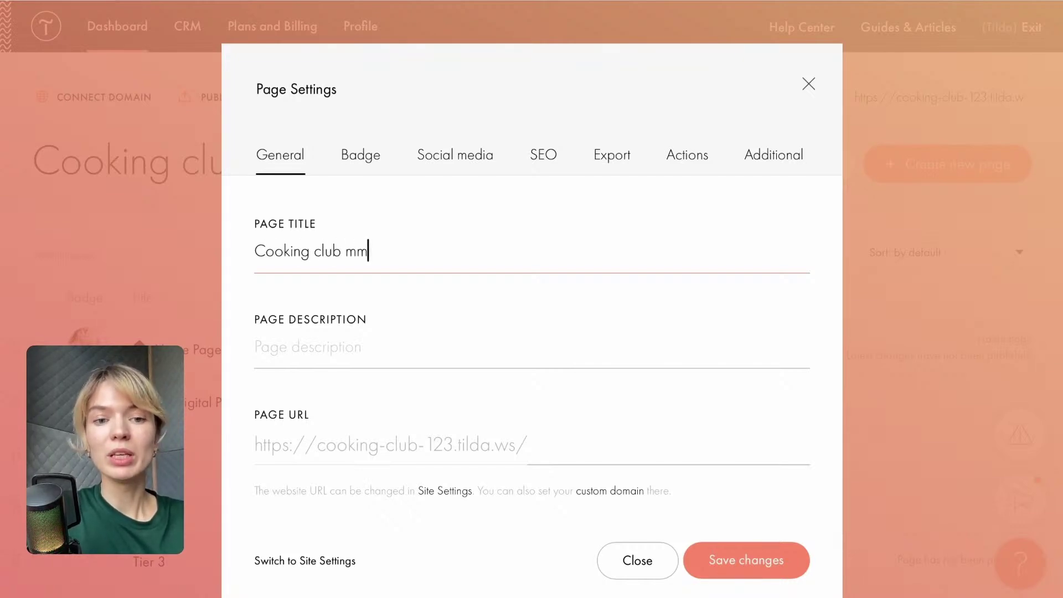
key(BackSpace)
text(embers)
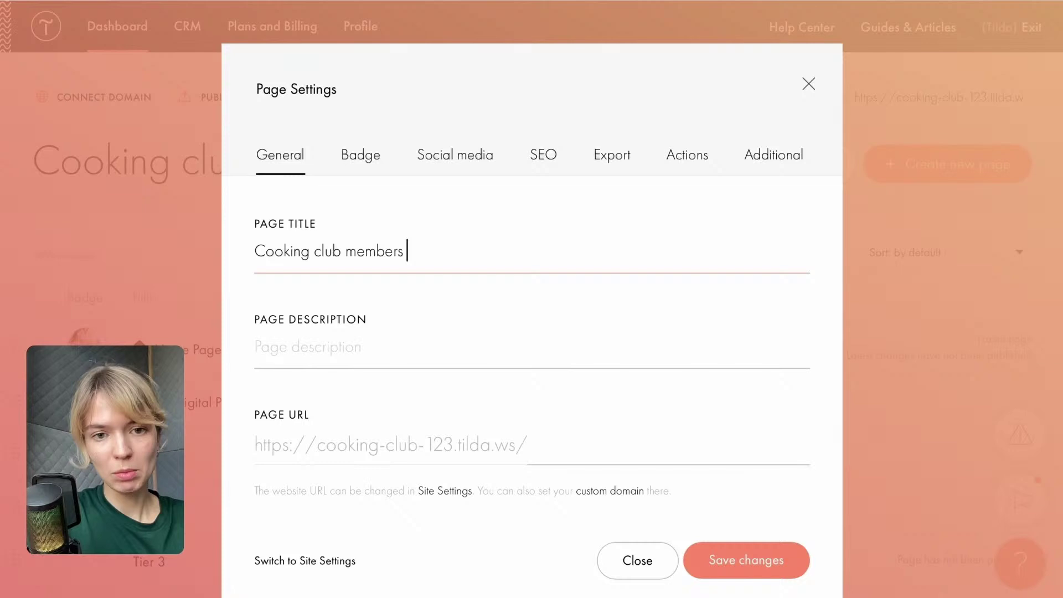
Begin the page description with 'A' and set the page URL ending to 'main'.
click(329, 349)
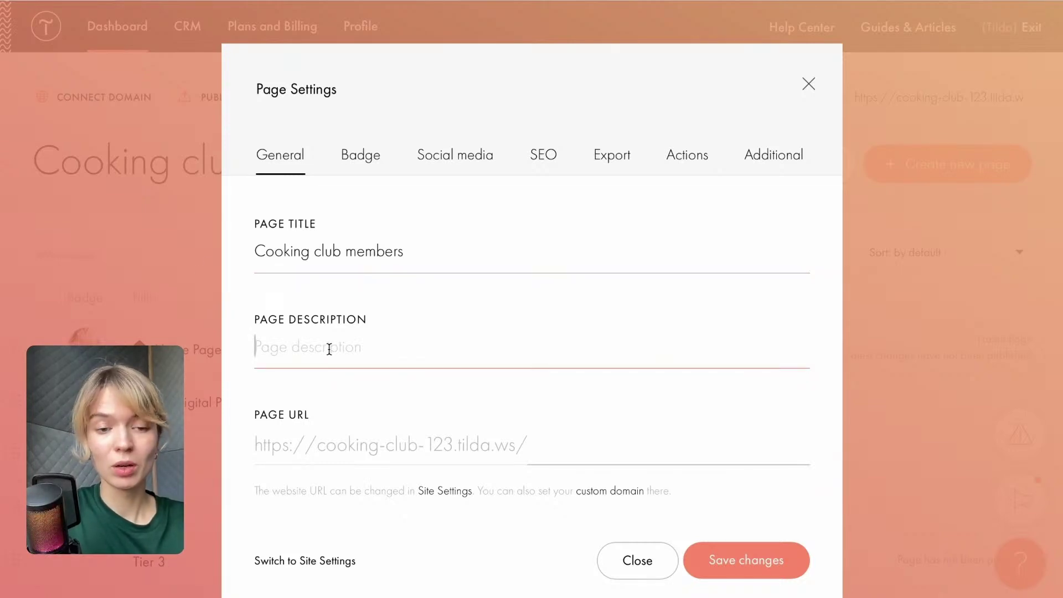
text(A)
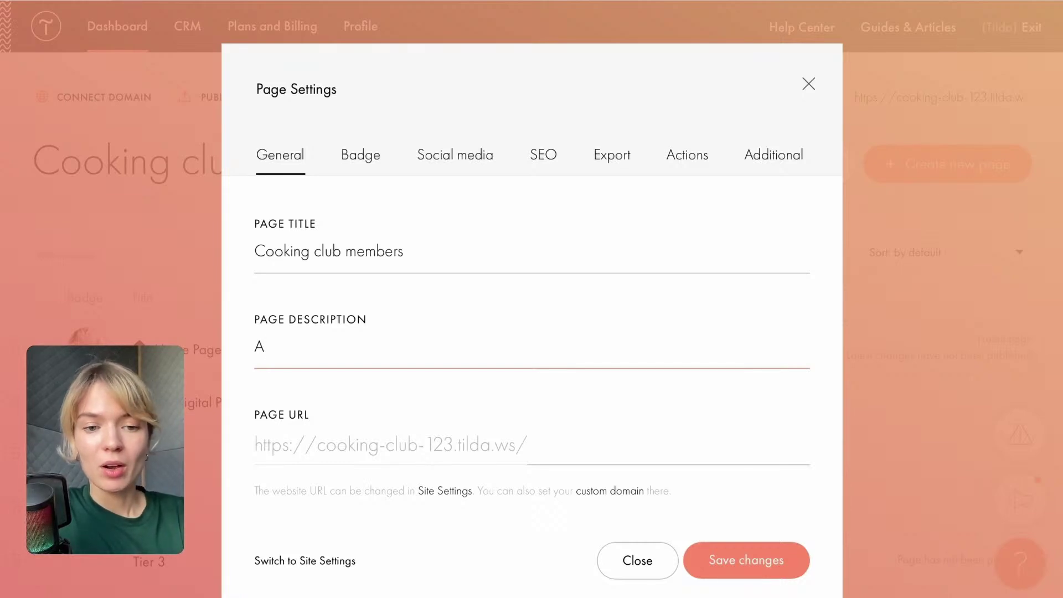
click(584, 442)
text(ho)
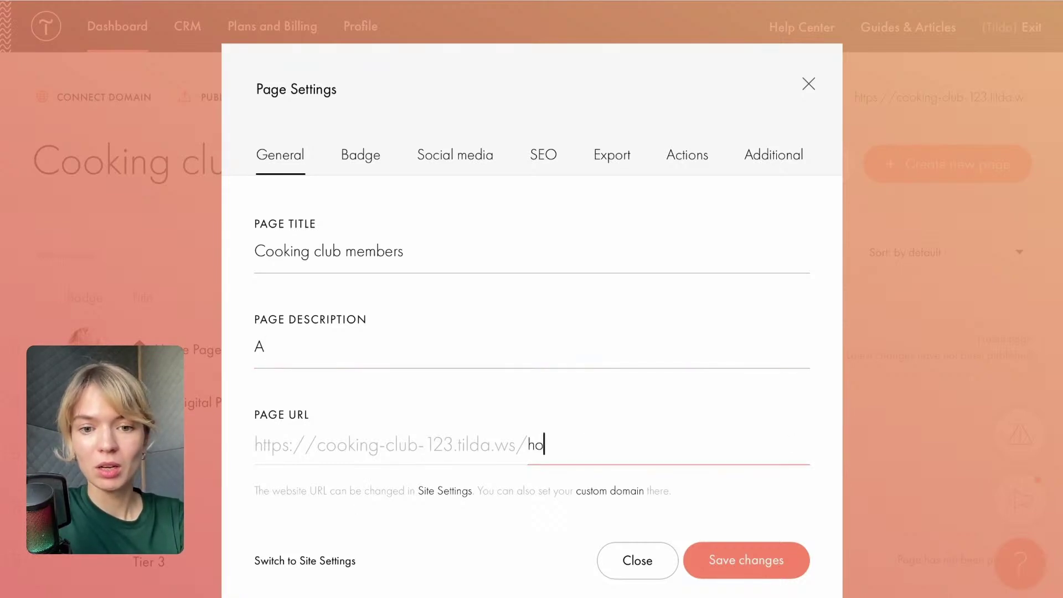
key(BackSpace)
key(BackSpace)
text(main)
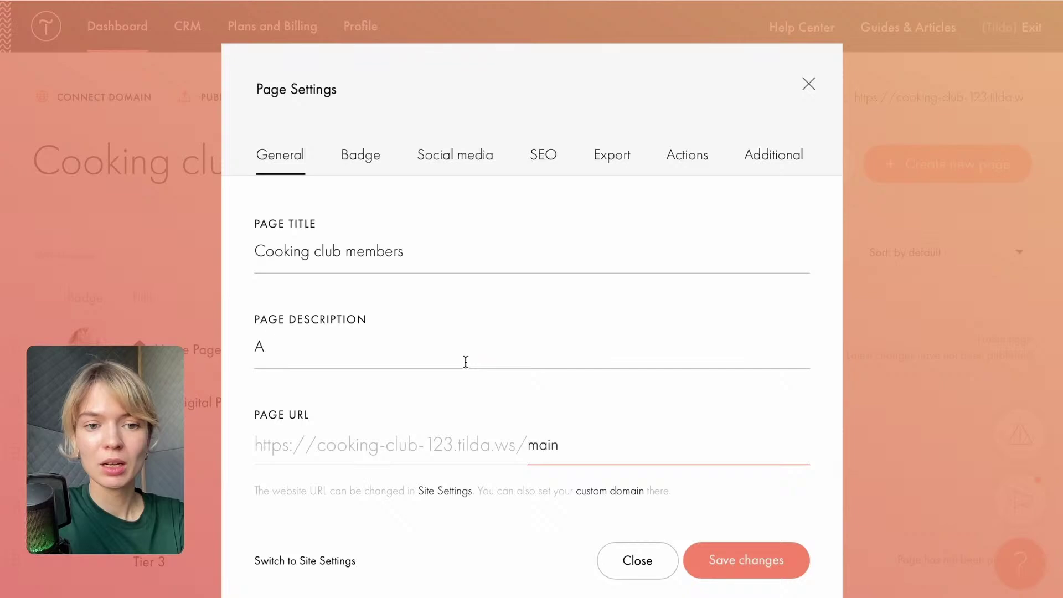
Select the membership intro lines in the planning document and the partial description draft to replace.
click(466, 362)
text(m)
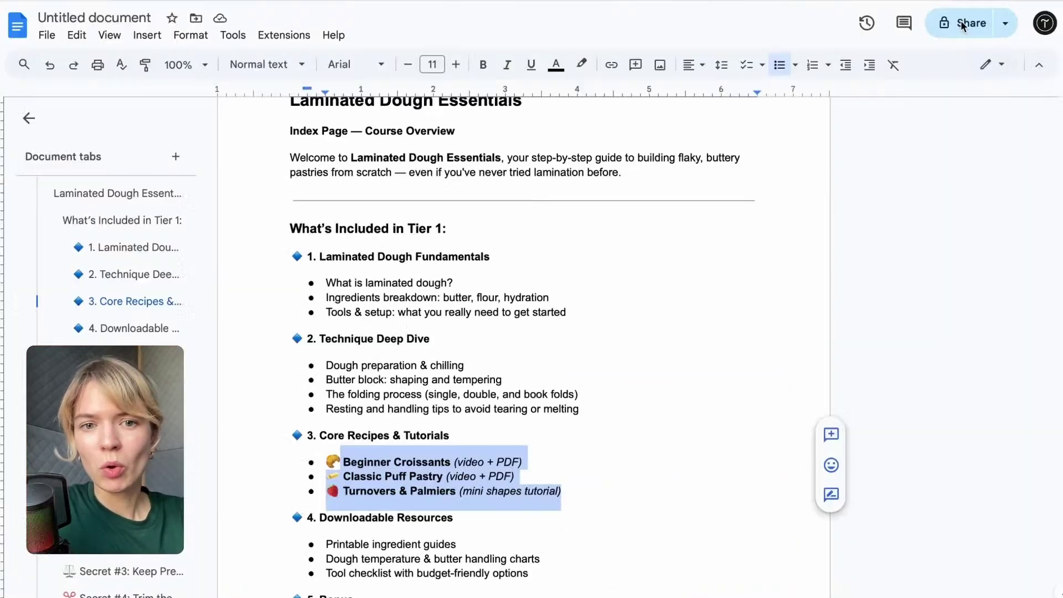
scroll(402, 333, up, 20)
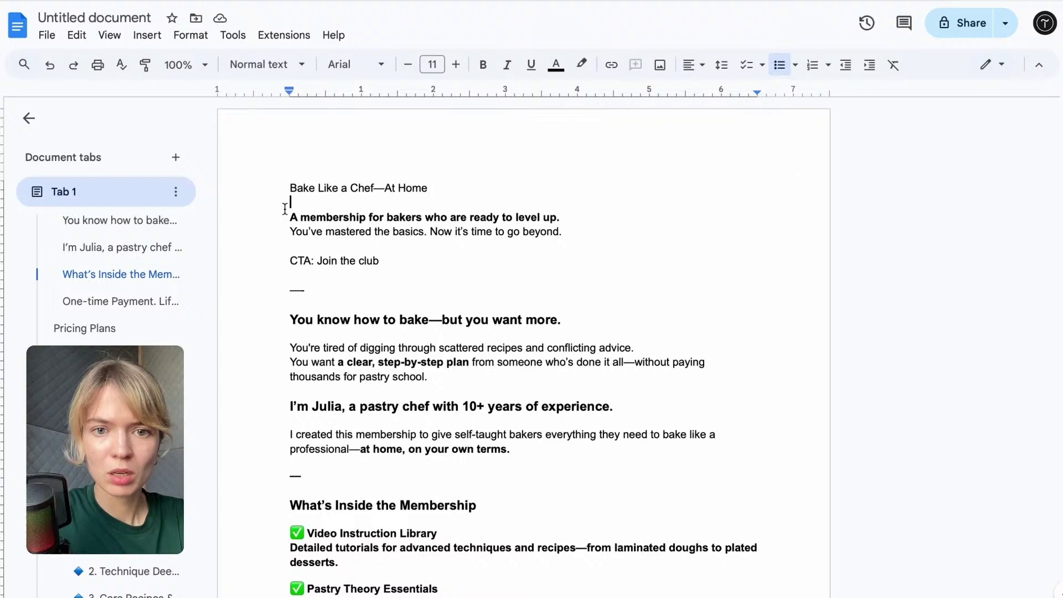
drag(290, 203, 561, 237)
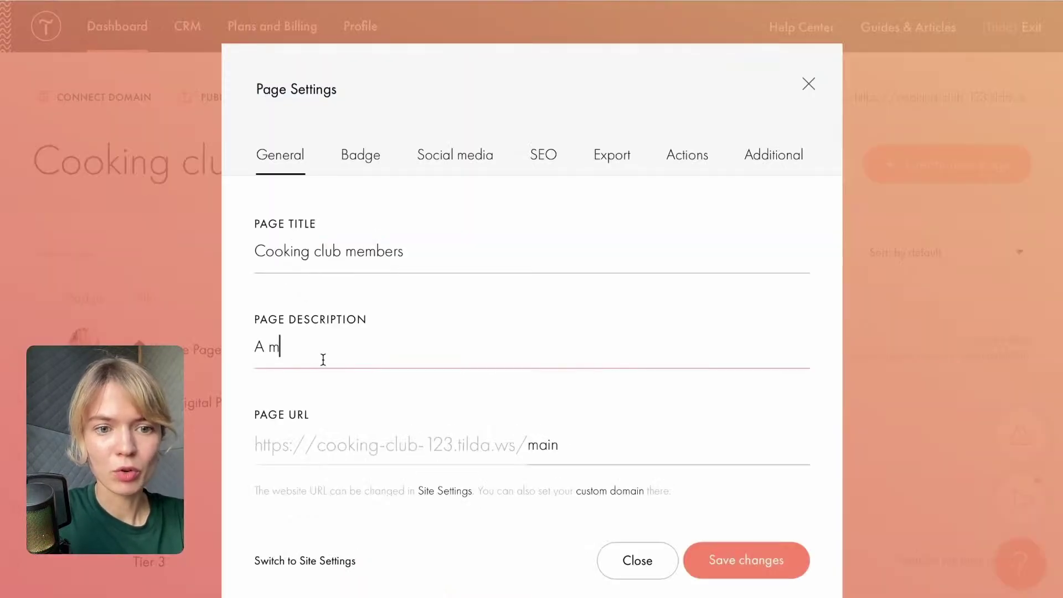
drag(323, 360, 226, 349)
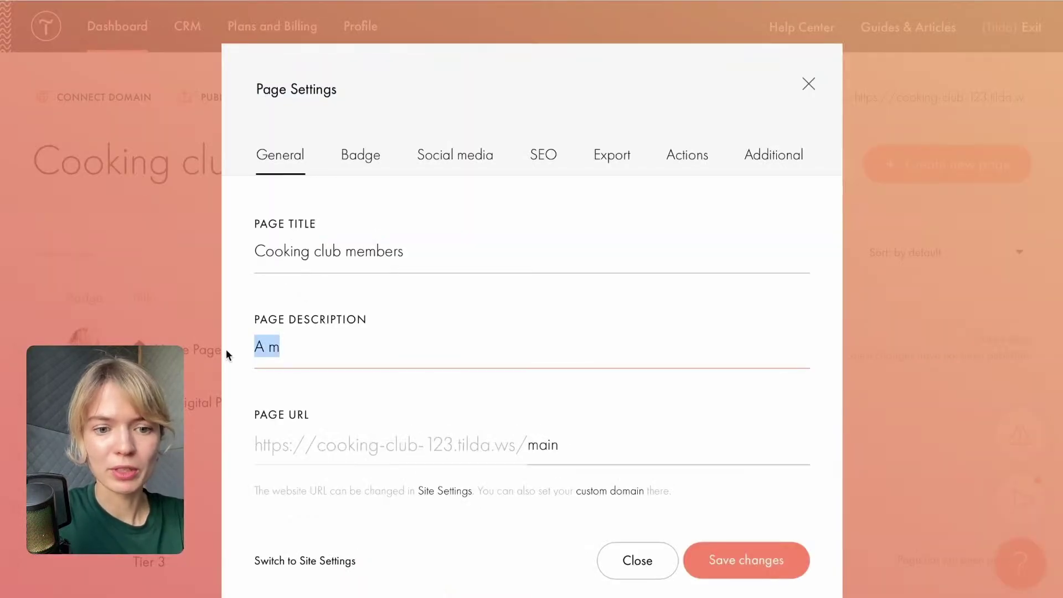
Paste the membership intro text as the page description, check the thumbnail settings, and save.
key(ctrl+v)
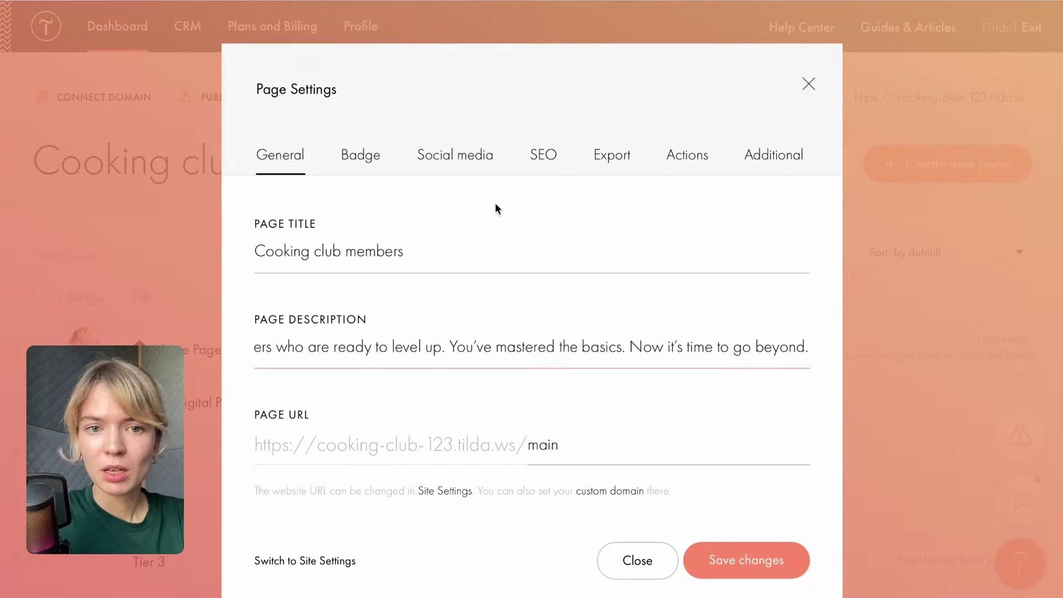
click(362, 166)
scroll(532, 485, down, 3)
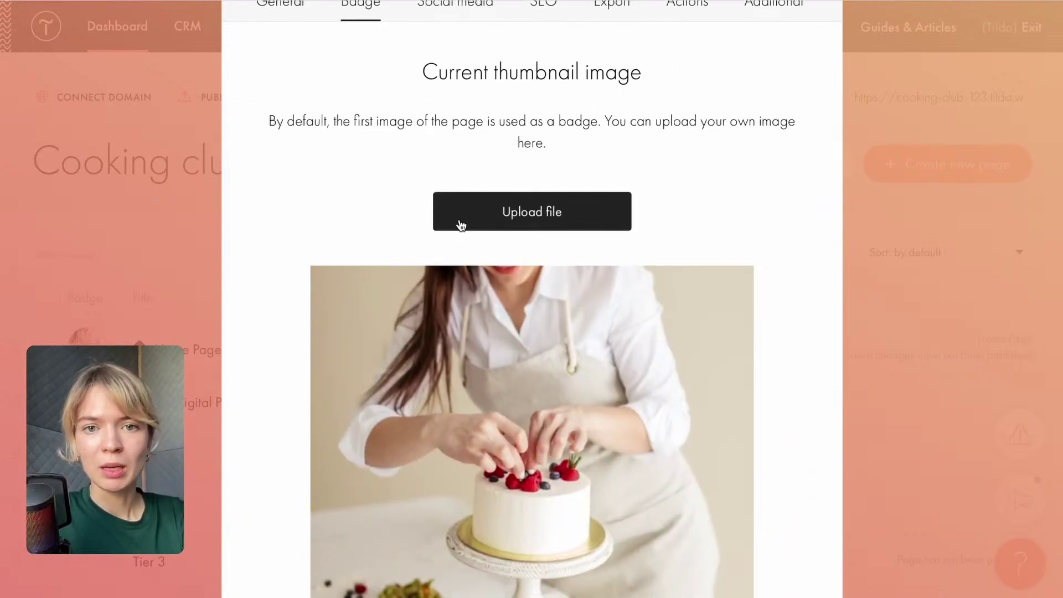
scroll(459, 225, down, 2)
scroll(459, 225, up, 5)
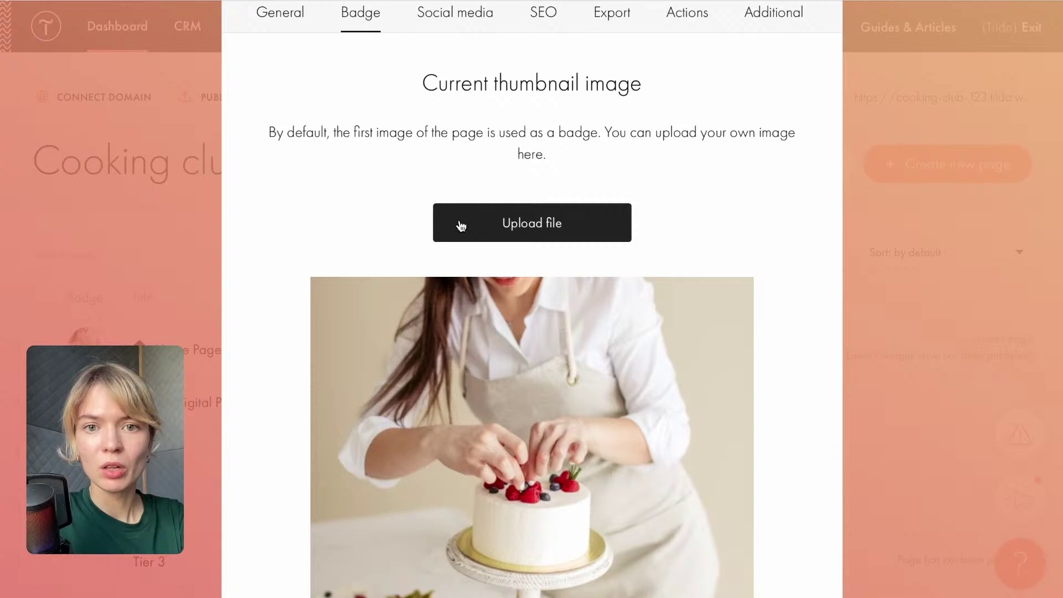
click(293, 162)
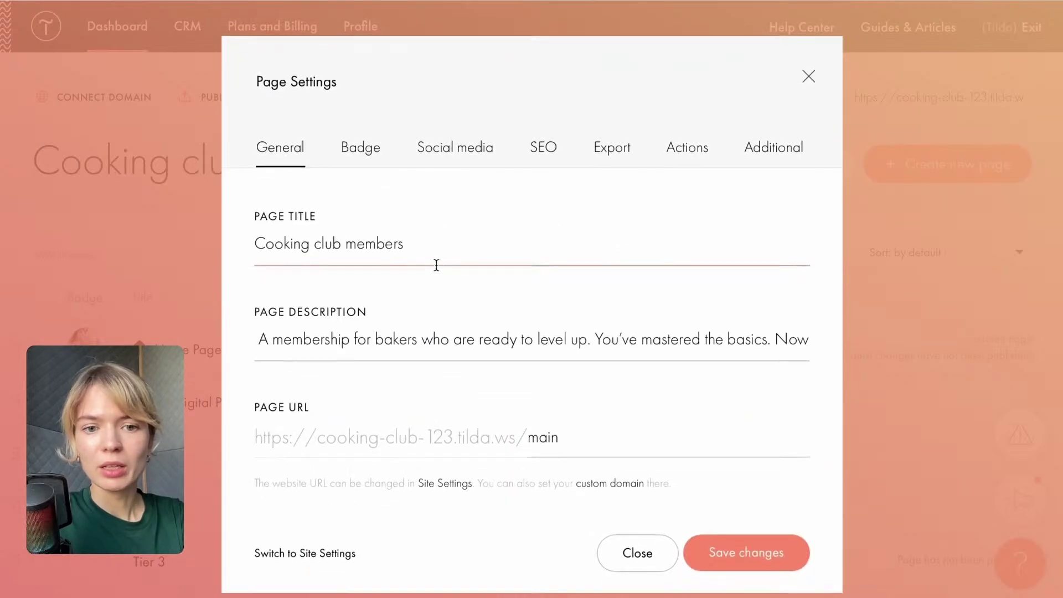
click(726, 564)
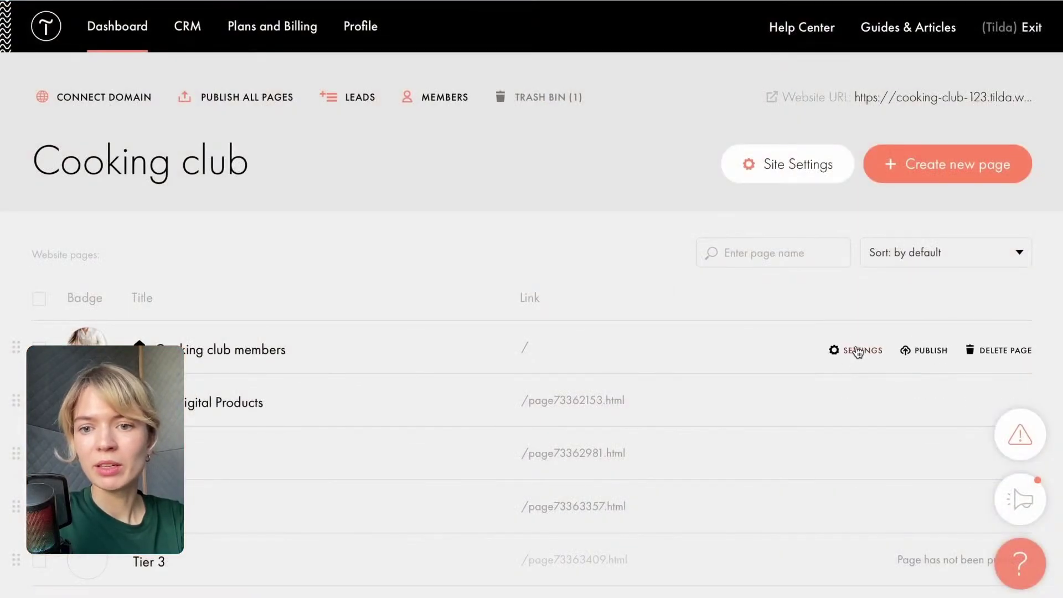
Review the home page's Social media share preview and SEO search preview, then close the settings.
click(854, 352)
click(426, 156)
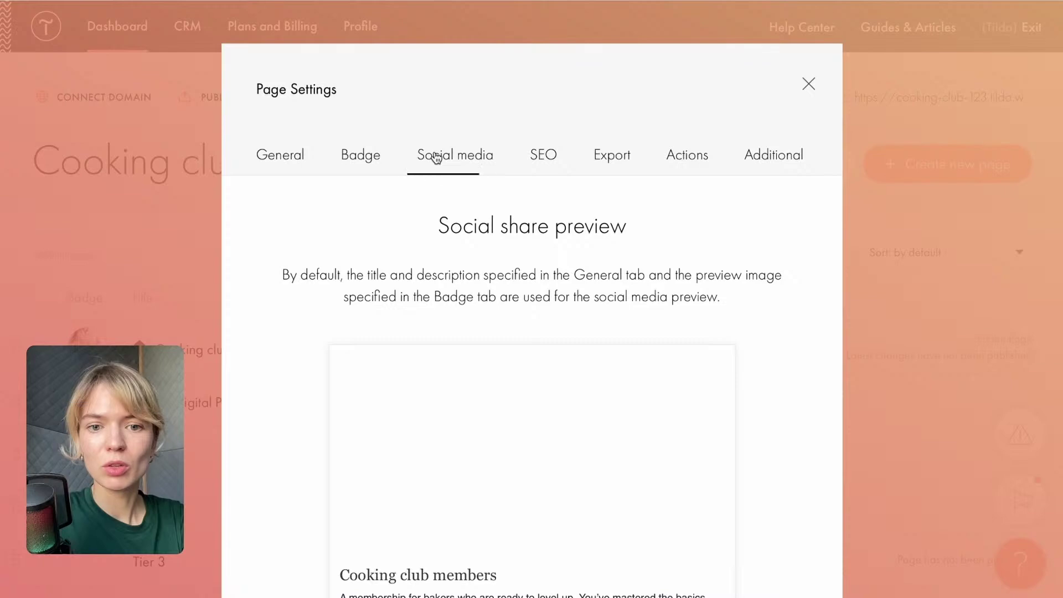
scroll(499, 360, down, 2)
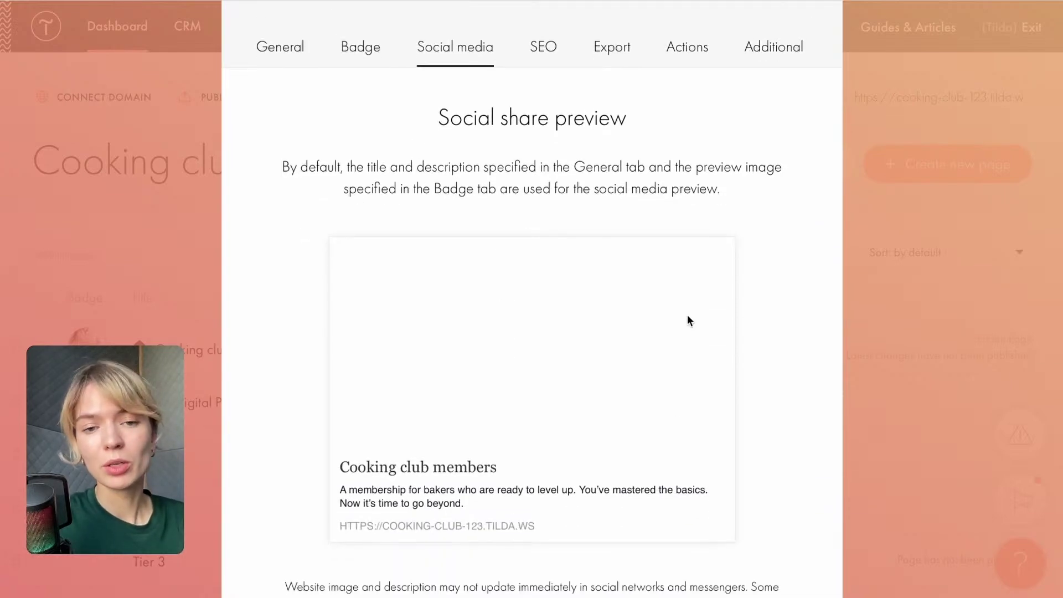
scroll(441, 380, down, 2)
scroll(442, 381, up, 1)
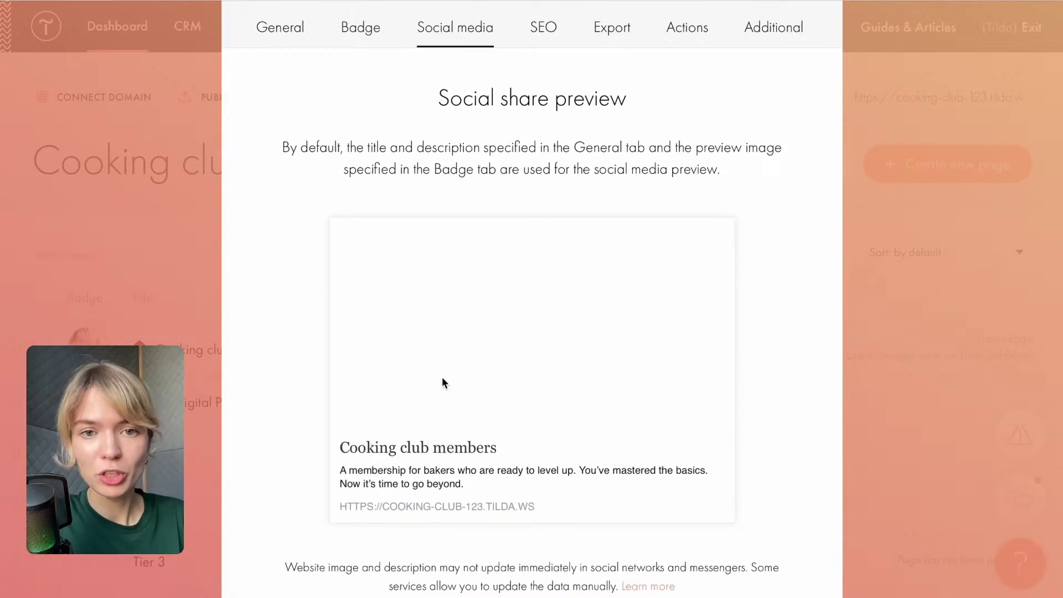
scroll(600, 339, down, 2)
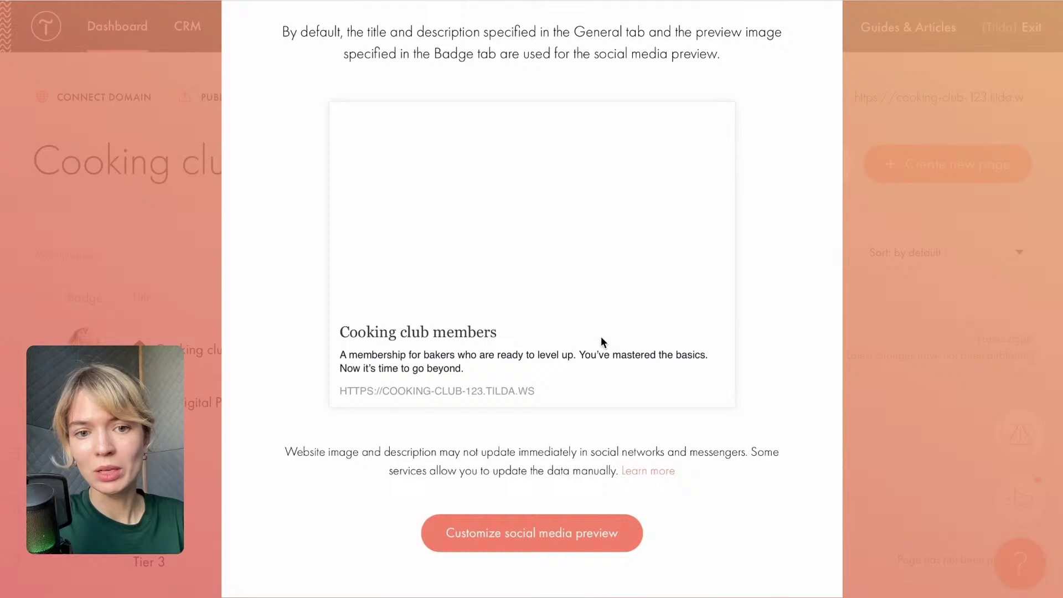
scroll(600, 337, up, 4)
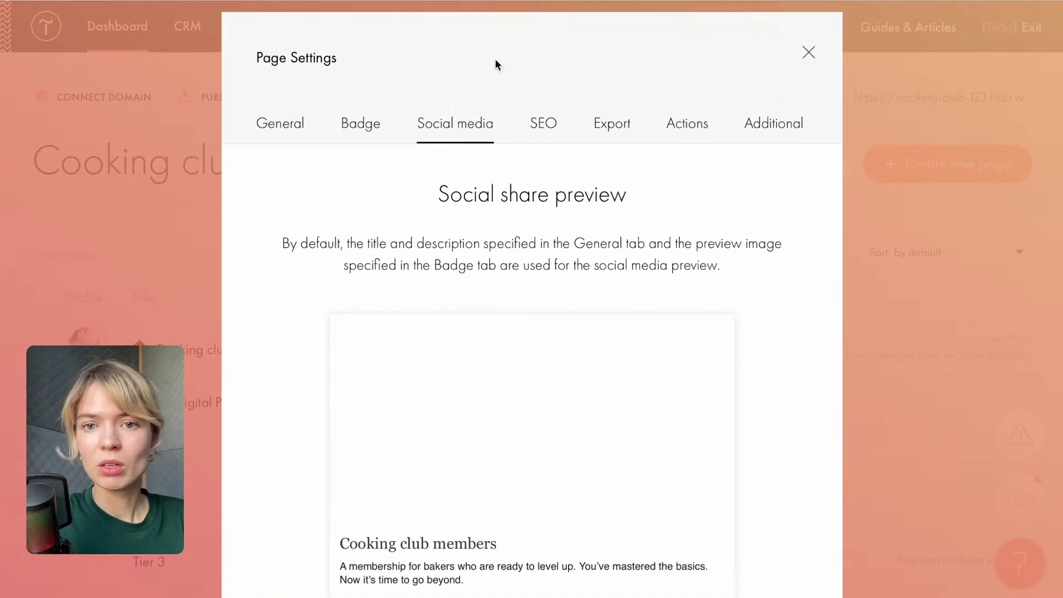
click(551, 128)
scroll(609, 354, down, 1)
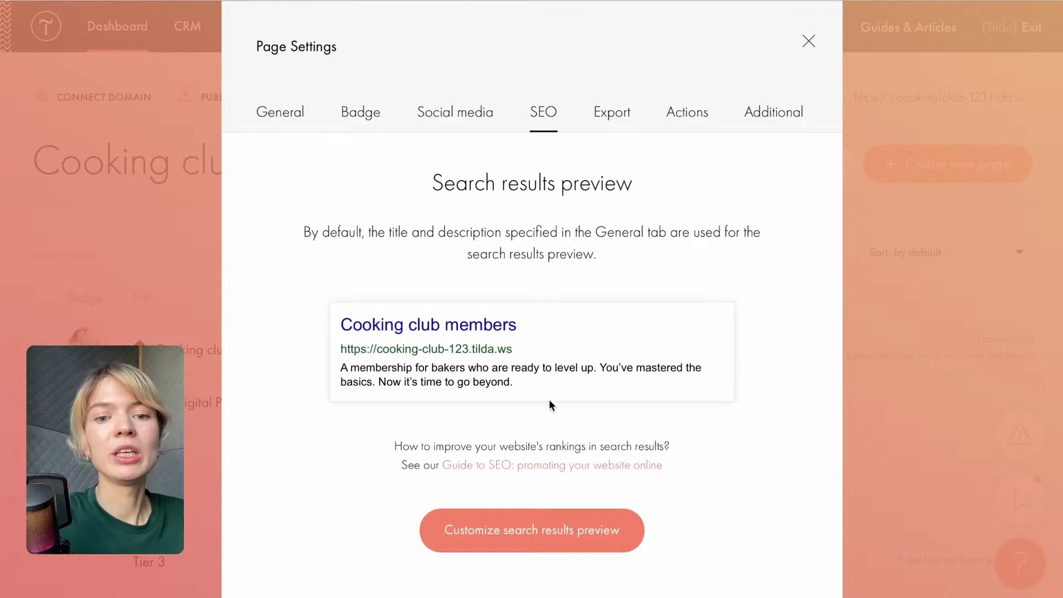
click(807, 41)
Scroll to the 'The formula for membership conversions' slide listing five steps from audience to USP.
scroll(579, 476, down, 2)
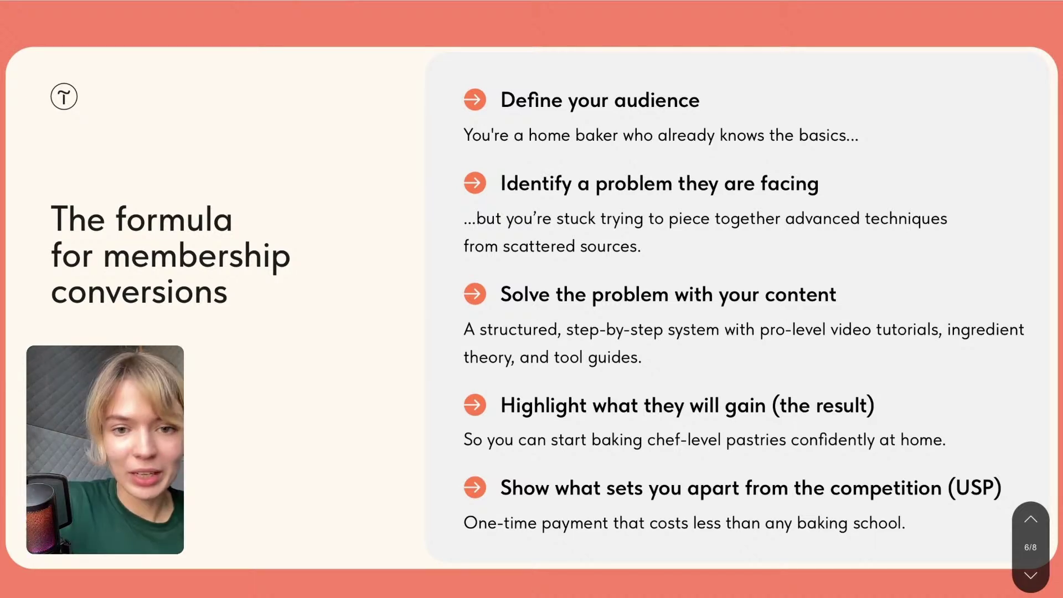
scroll(469, 364, down, 2)
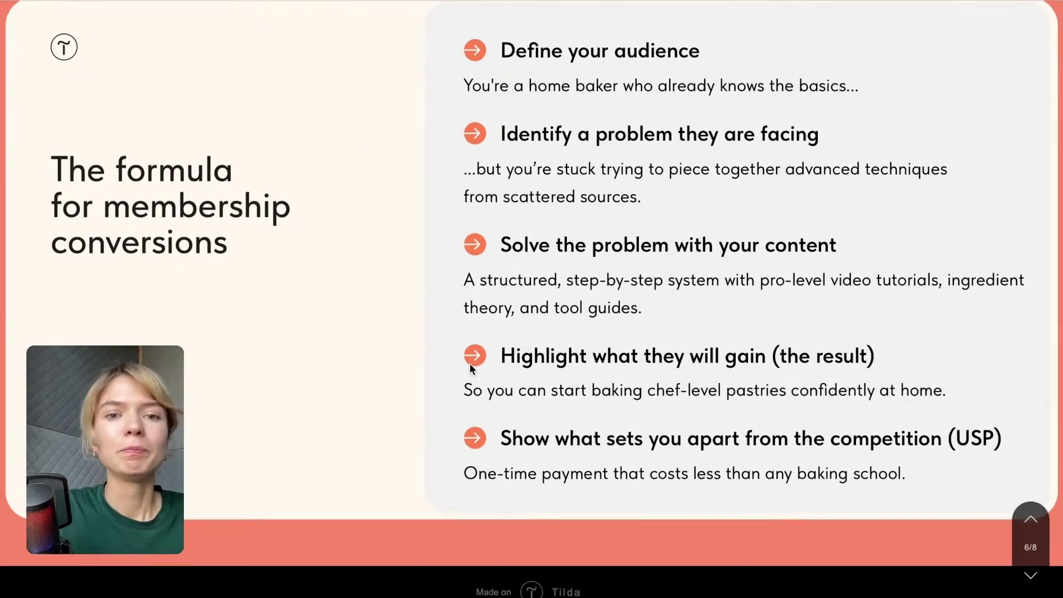